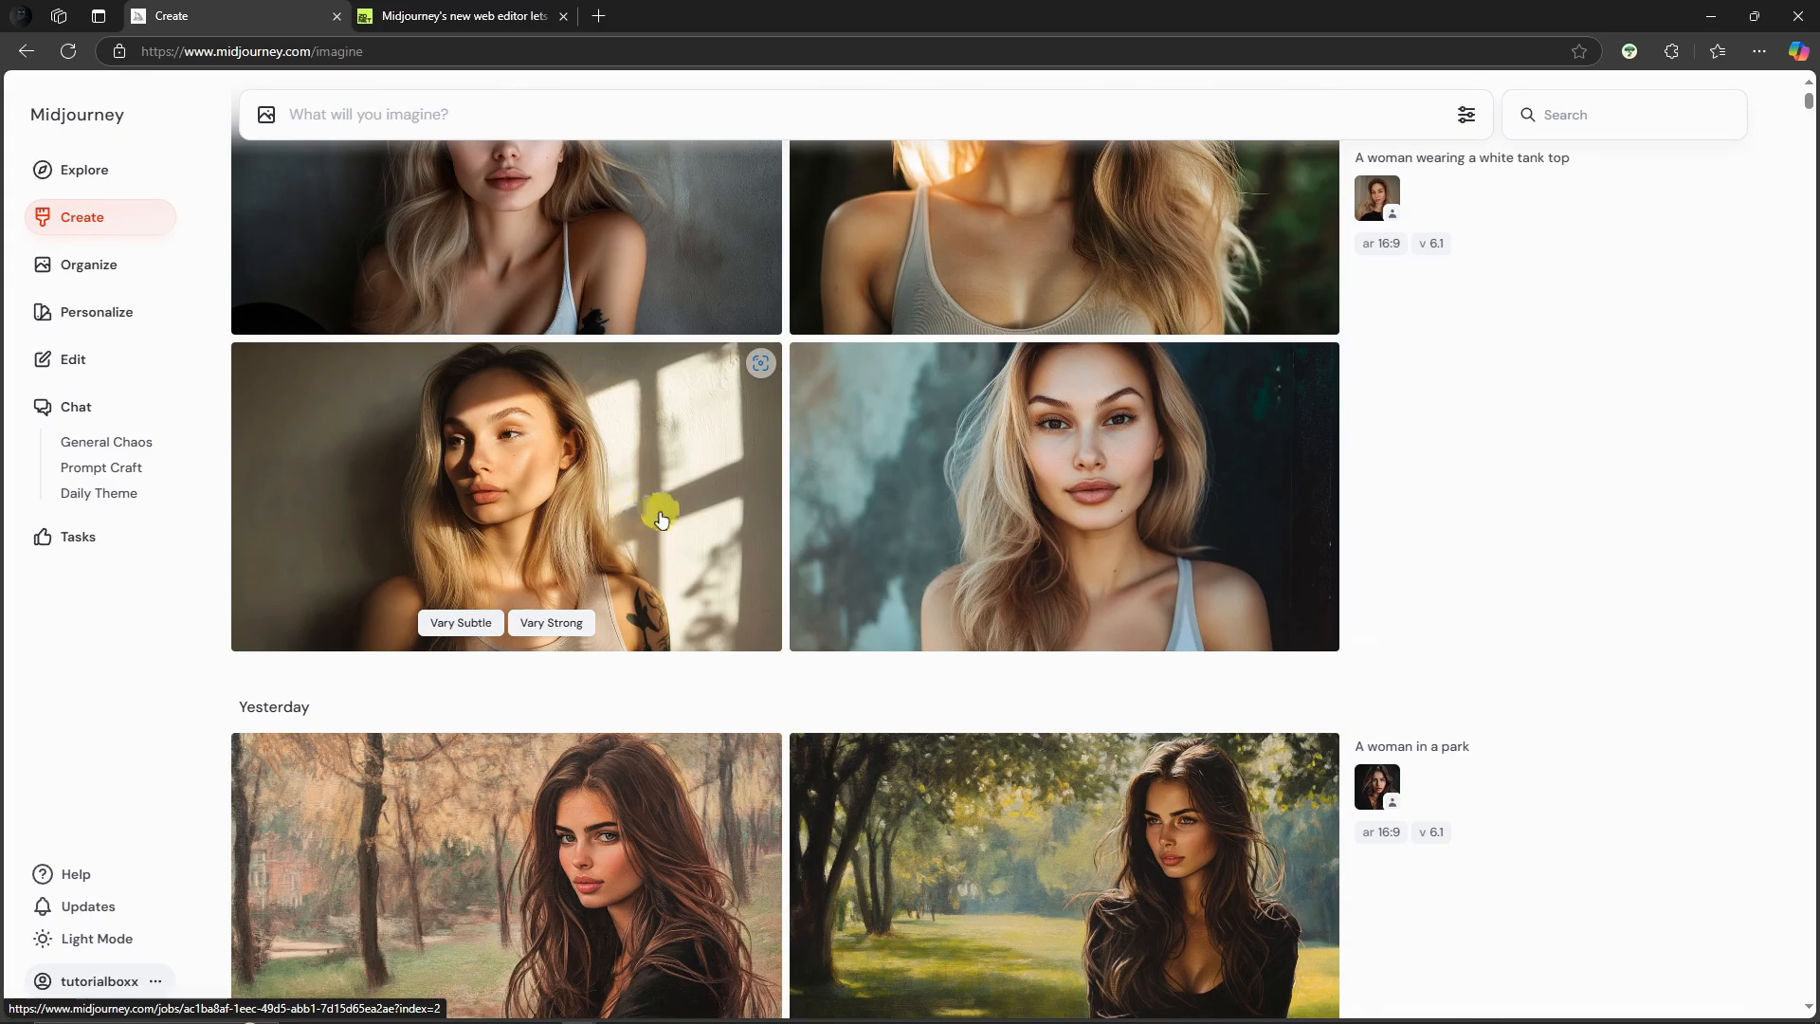
{"action": "scroll", "coordinate": [645, 506], "scroll_direction": "up", "scroll_amount": 2}
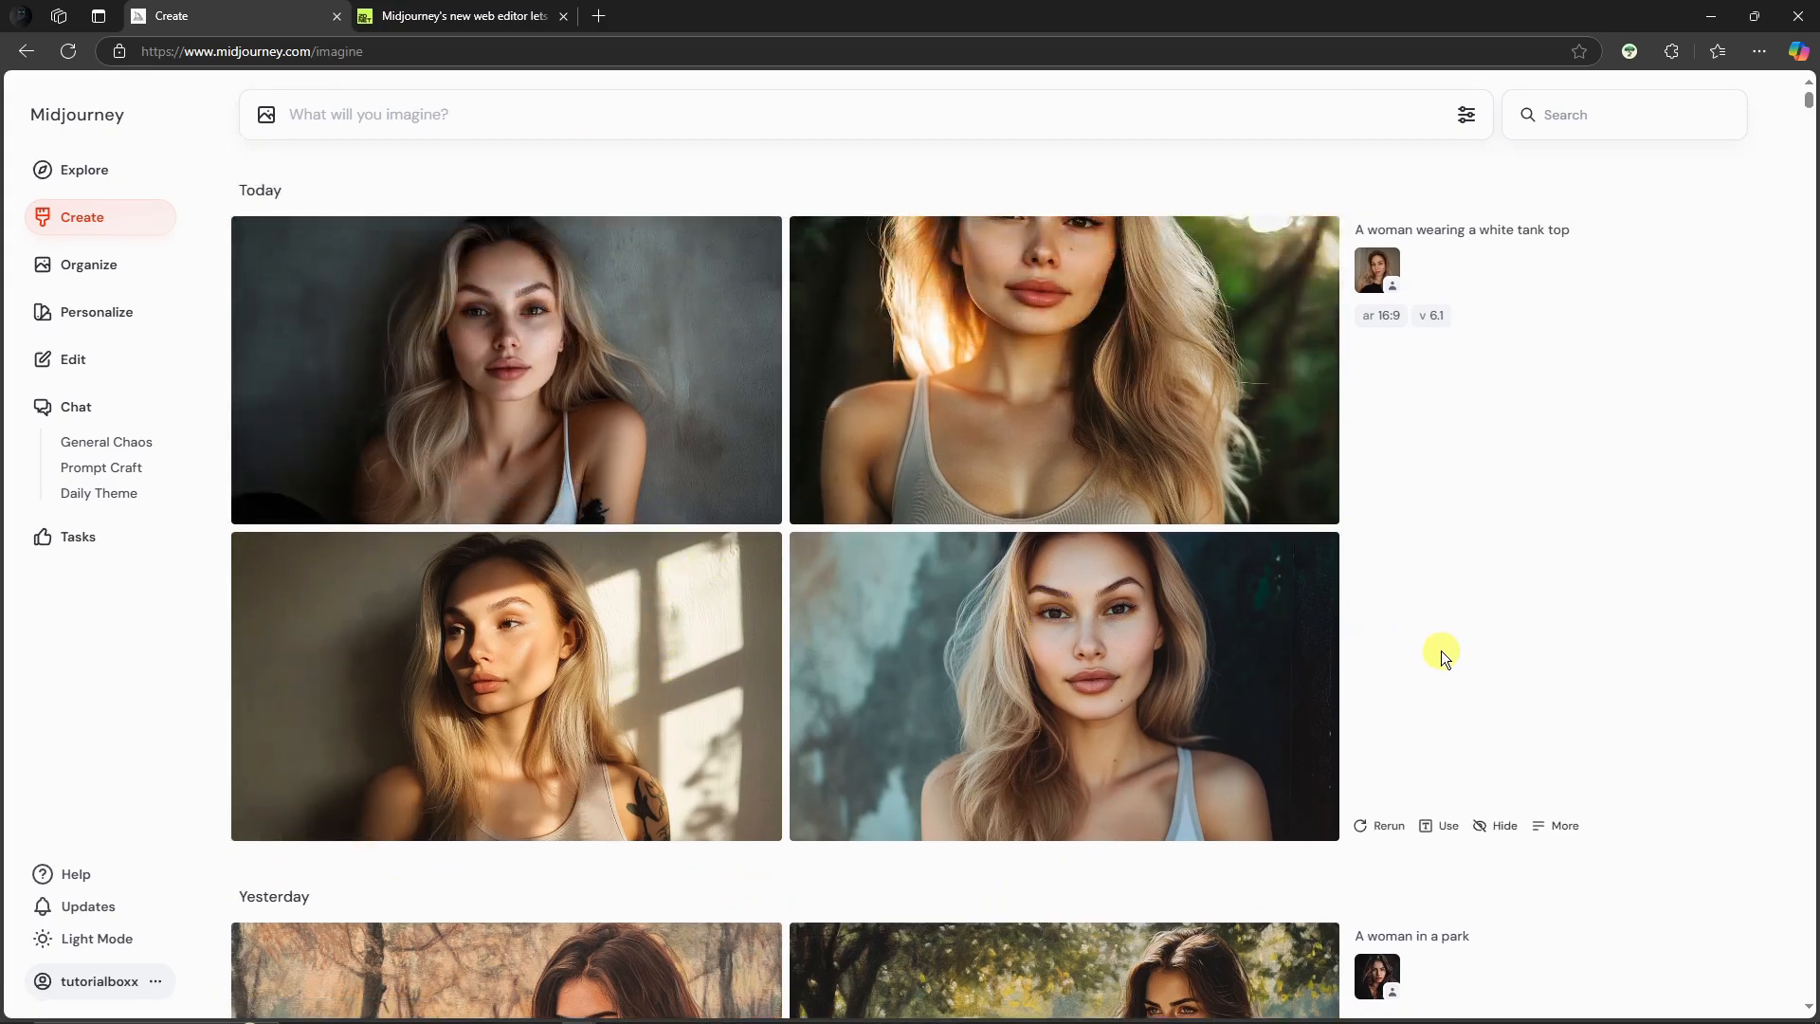
{"action": "scroll", "coordinate": [1441, 650], "scroll_direction": "down", "scroll_amount": 3}
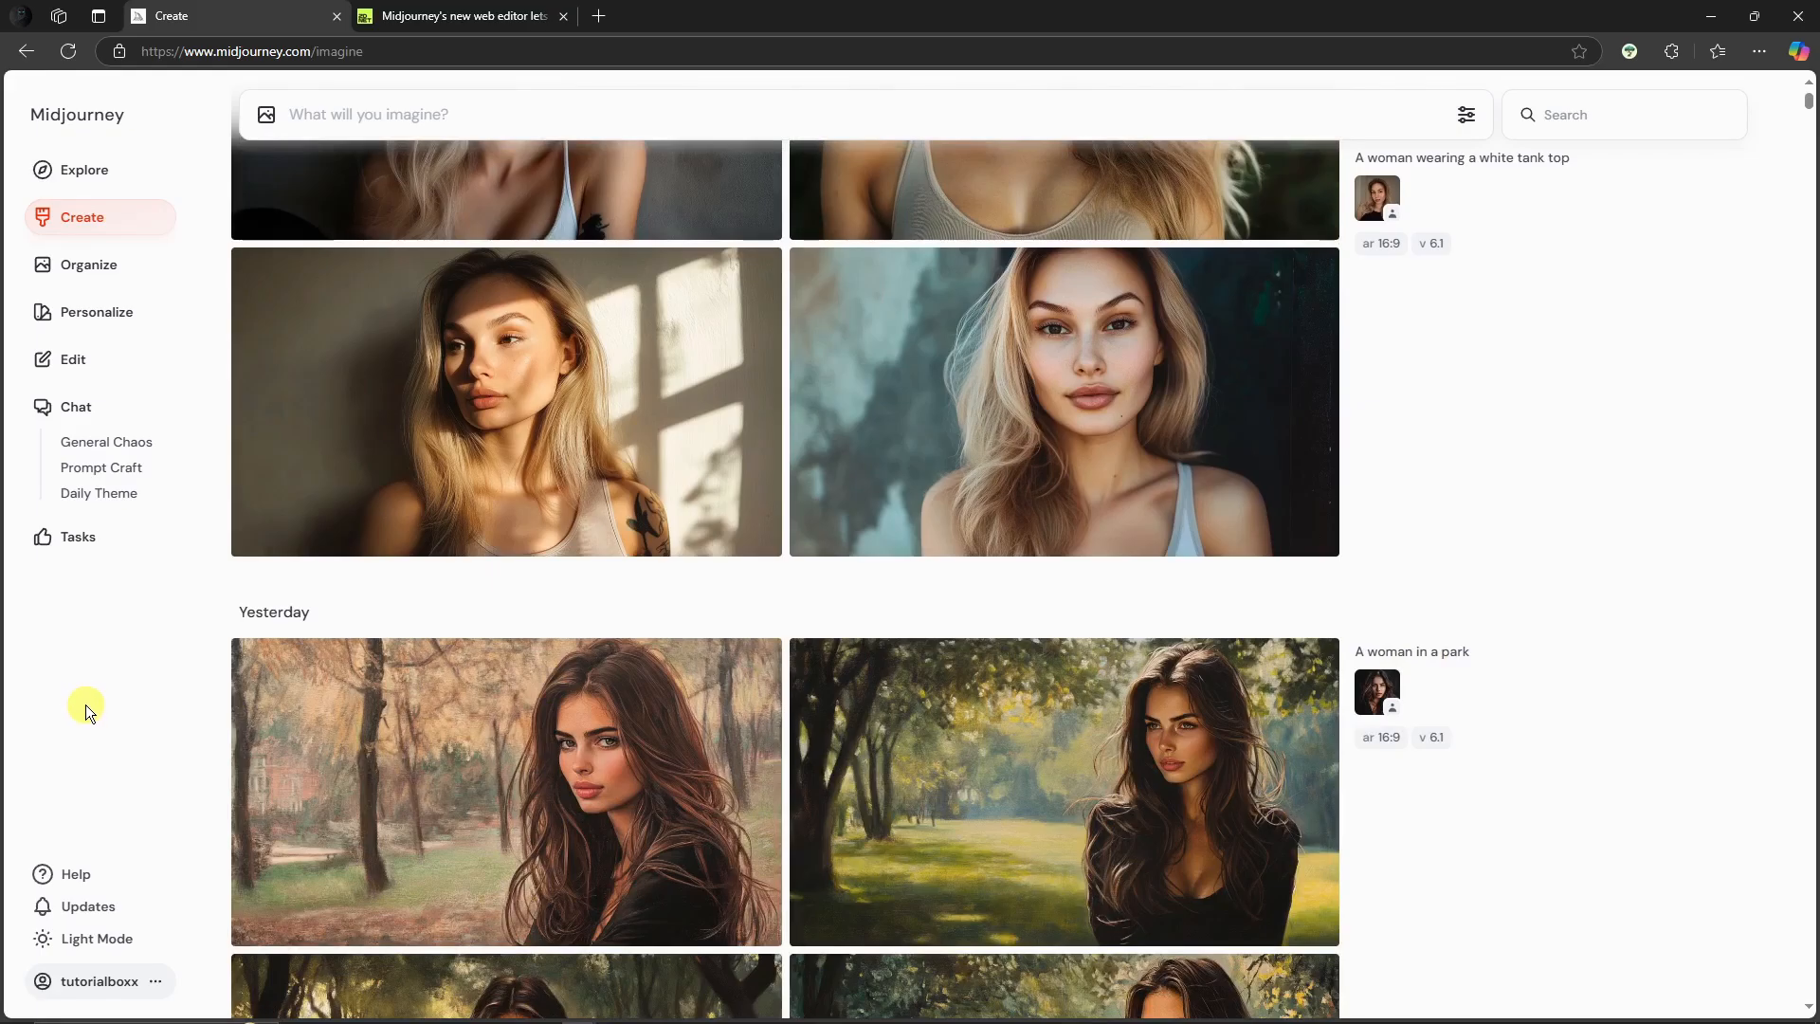
{"action": "scroll", "coordinate": [434, 617], "scroll_direction": "down", "scroll_amount": 4}
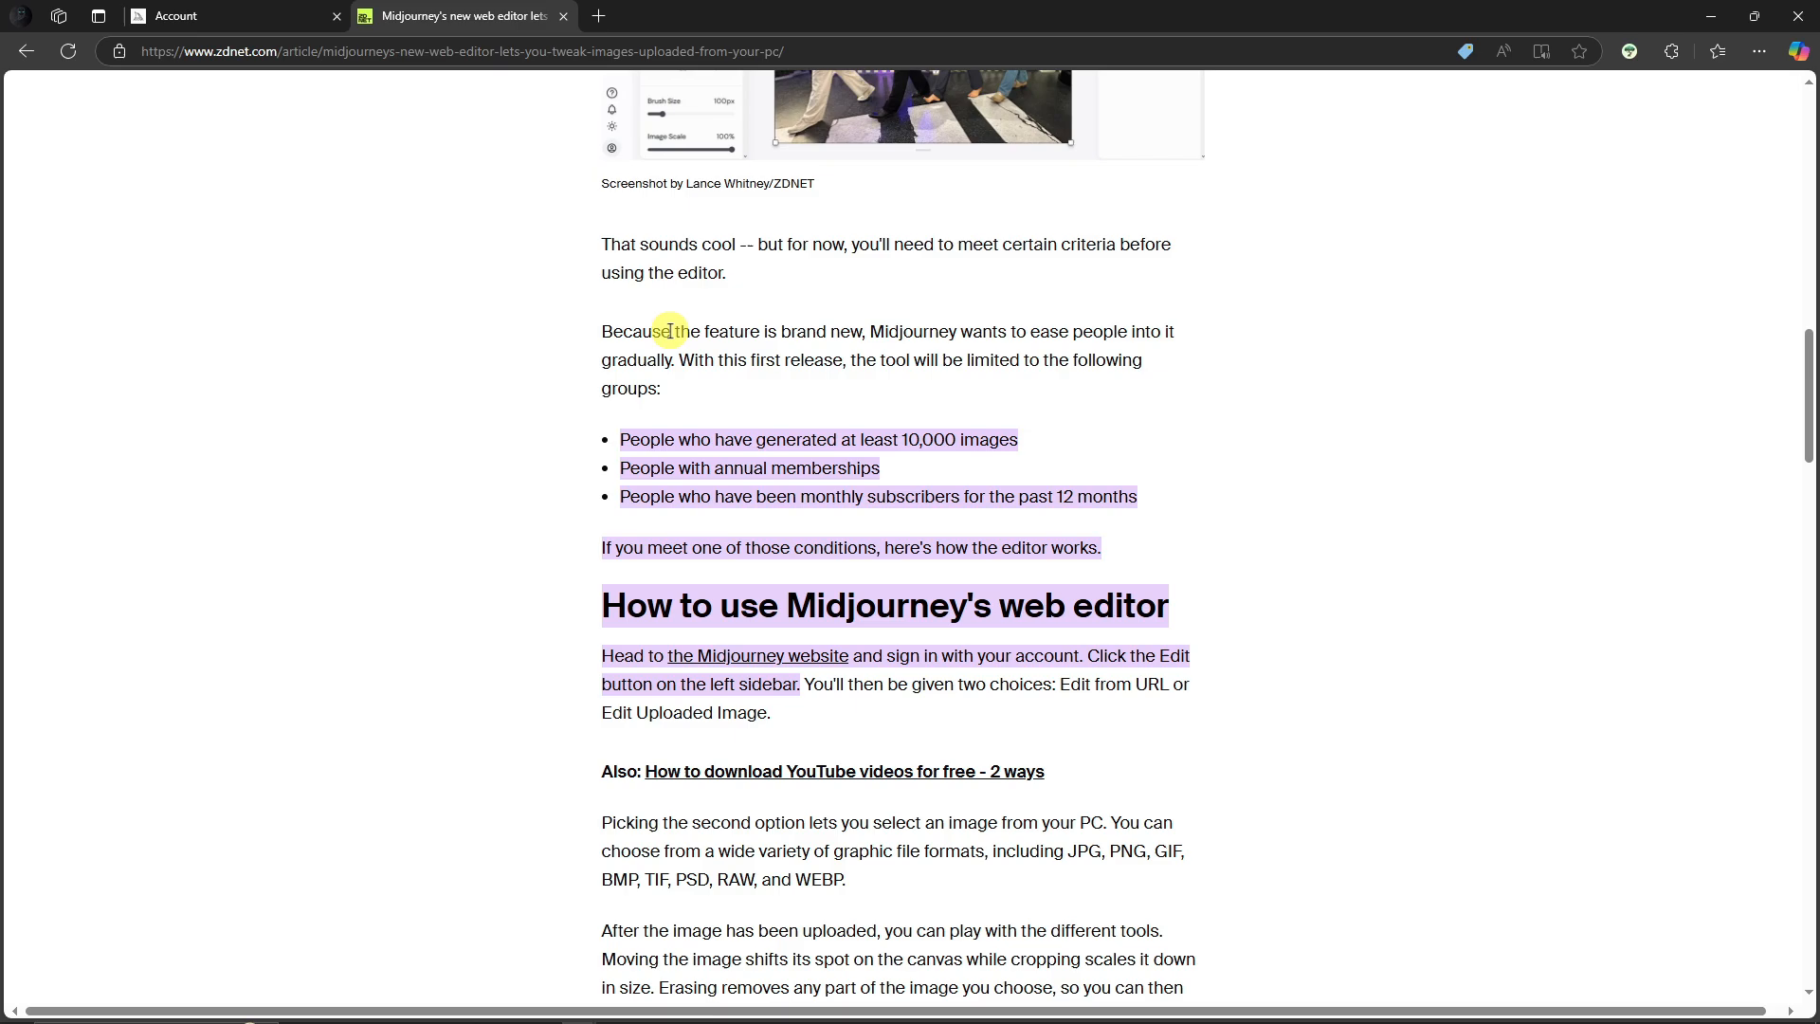
Step: Read the article's requirements and instructions for using Midjourney's web editor
{"action": "left_click_drag", "start_coordinate": [622, 439], "coordinate": [1024, 430]}
{"action": "left_click", "coordinate": [979, 442]}
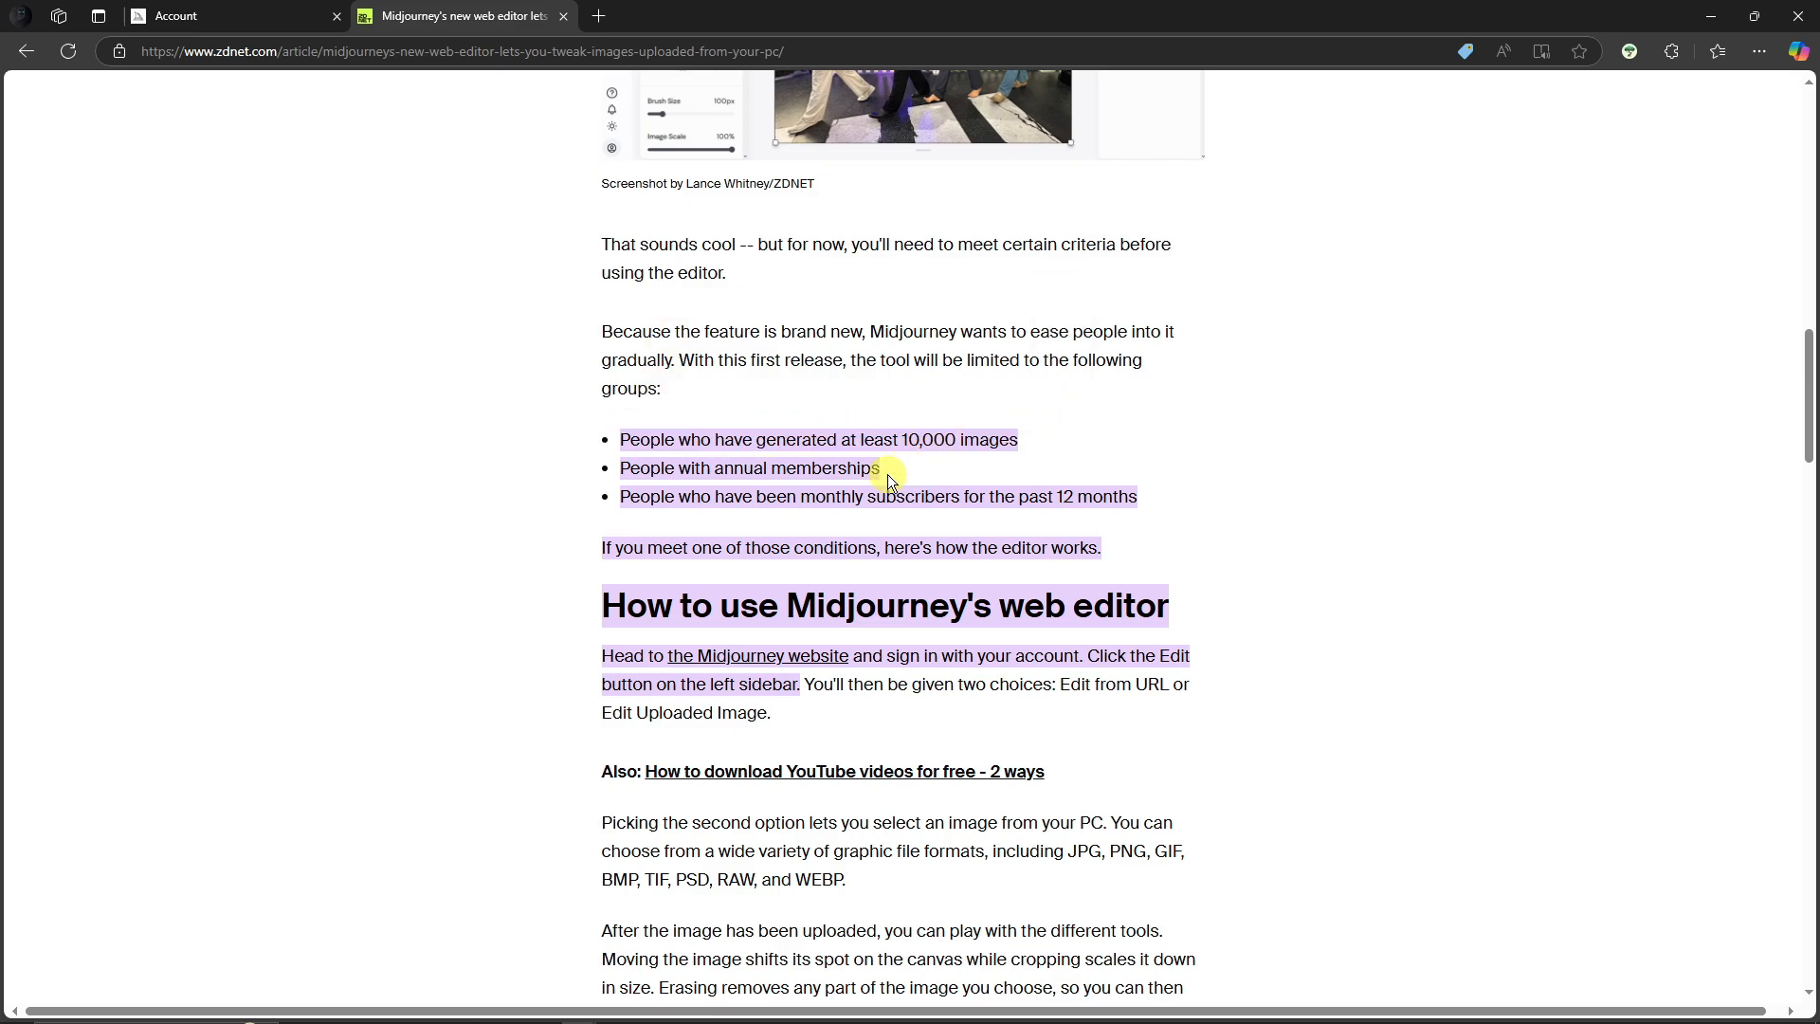
{"action": "left_click_drag", "start_coordinate": [883, 471], "coordinate": [637, 475]}
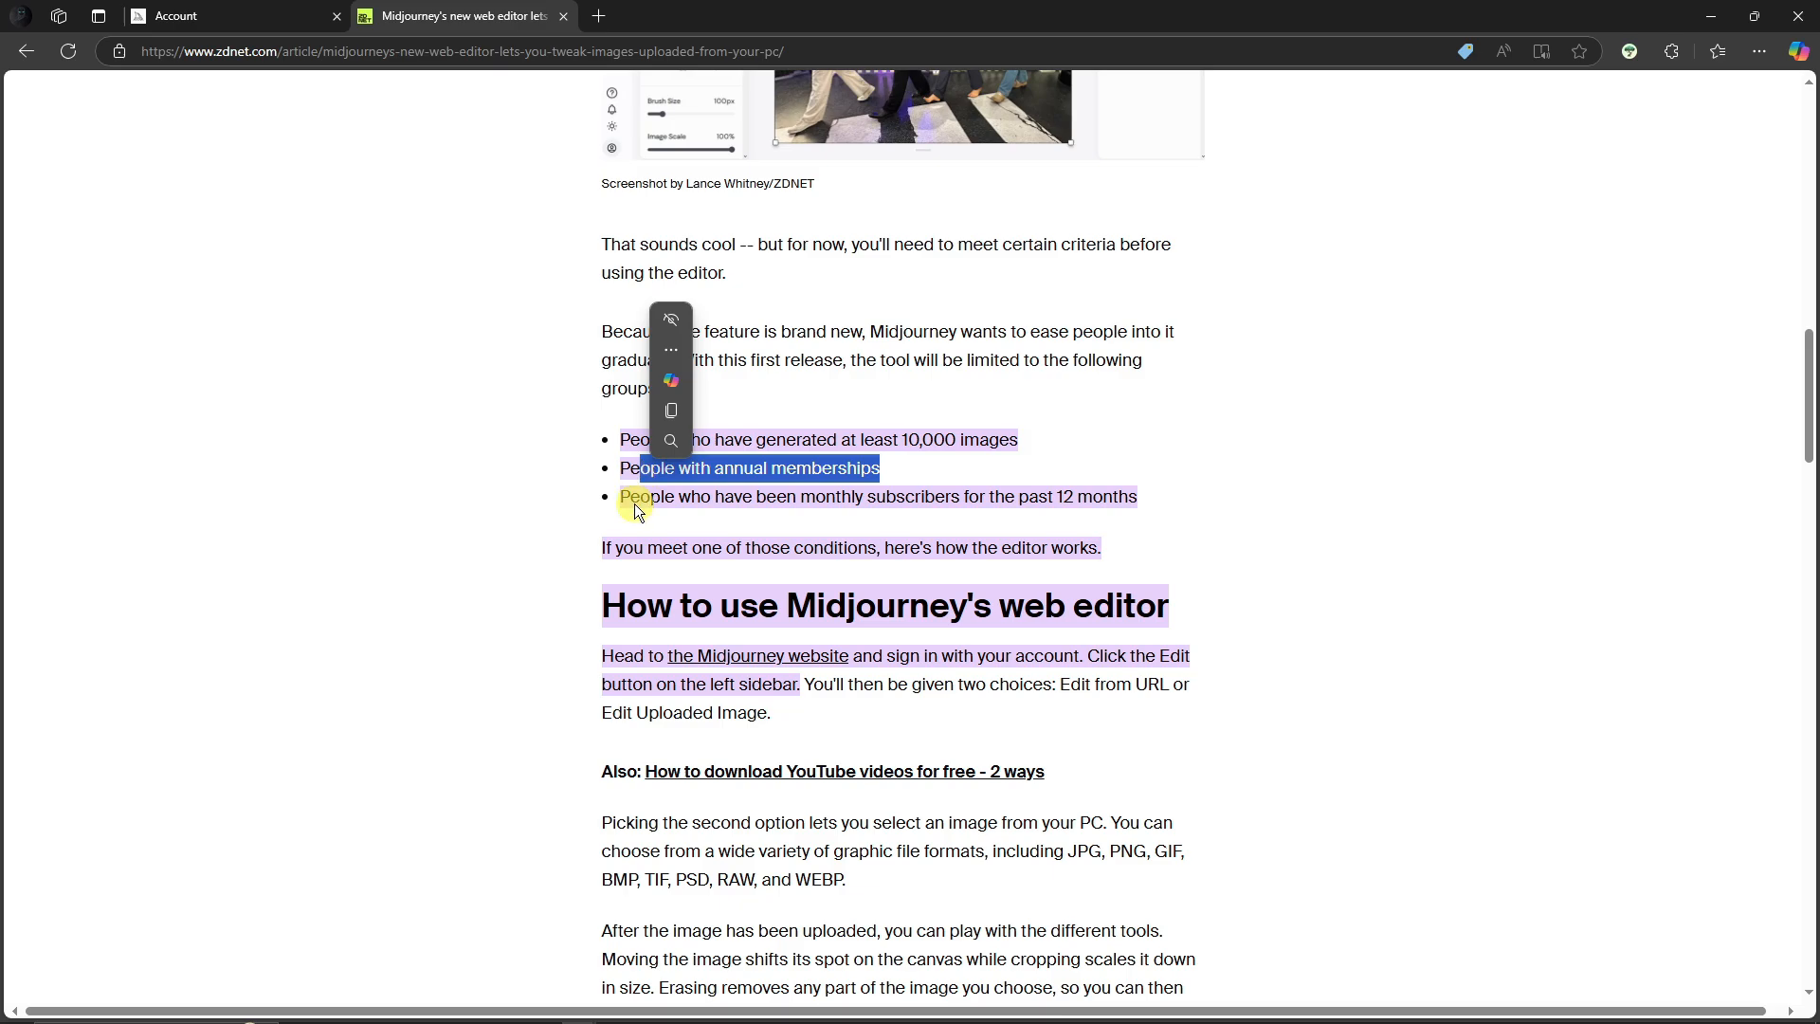
{"action": "left_click", "coordinate": [635, 504]}
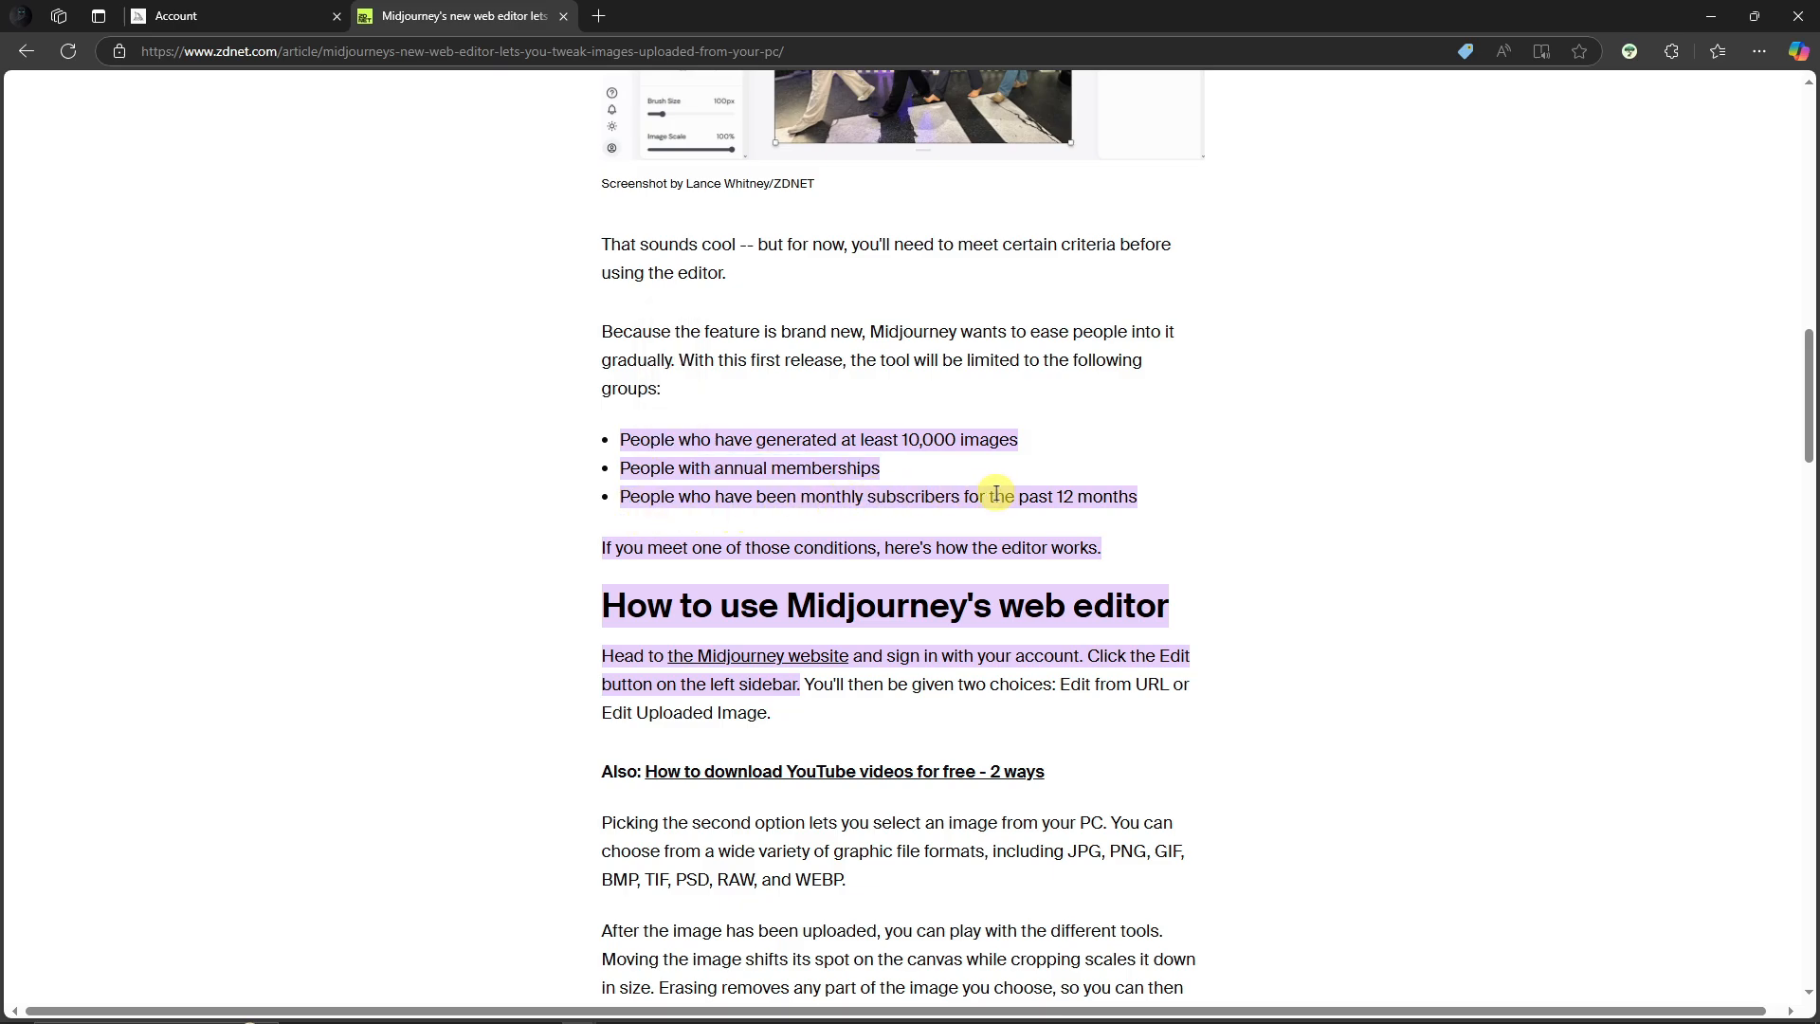
{"action": "left_click_drag", "start_coordinate": [1062, 497], "coordinate": [1140, 499]}
{"action": "left_click", "coordinate": [1140, 500]}
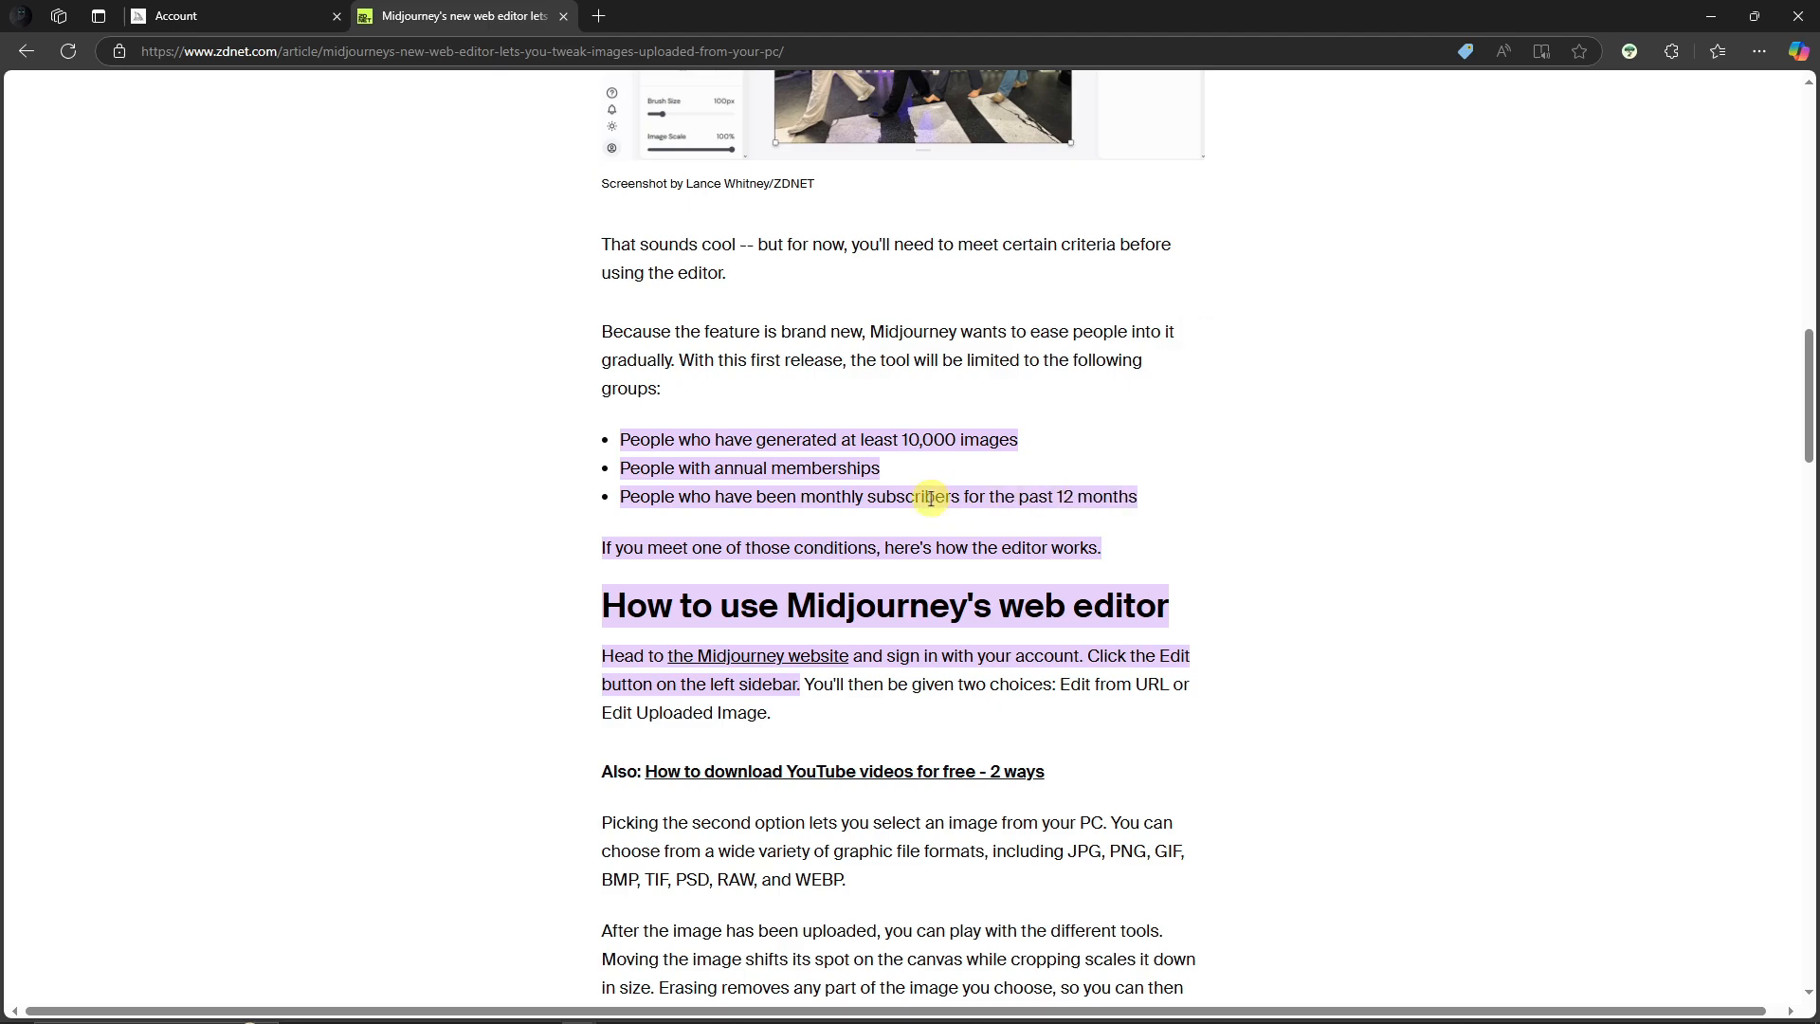
{"action": "left_click_drag", "start_coordinate": [602, 549], "coordinate": [875, 547]}
{"action": "left_click", "coordinate": [935, 544]}
{"action": "scroll", "coordinate": [1050, 559], "scroll_direction": "down", "scroll_amount": 1}
{"action": "left_click_drag", "start_coordinate": [603, 514], "coordinate": [1219, 910]}
{"action": "left_click_drag", "start_coordinate": [1066, 548], "coordinate": [801, 589]}
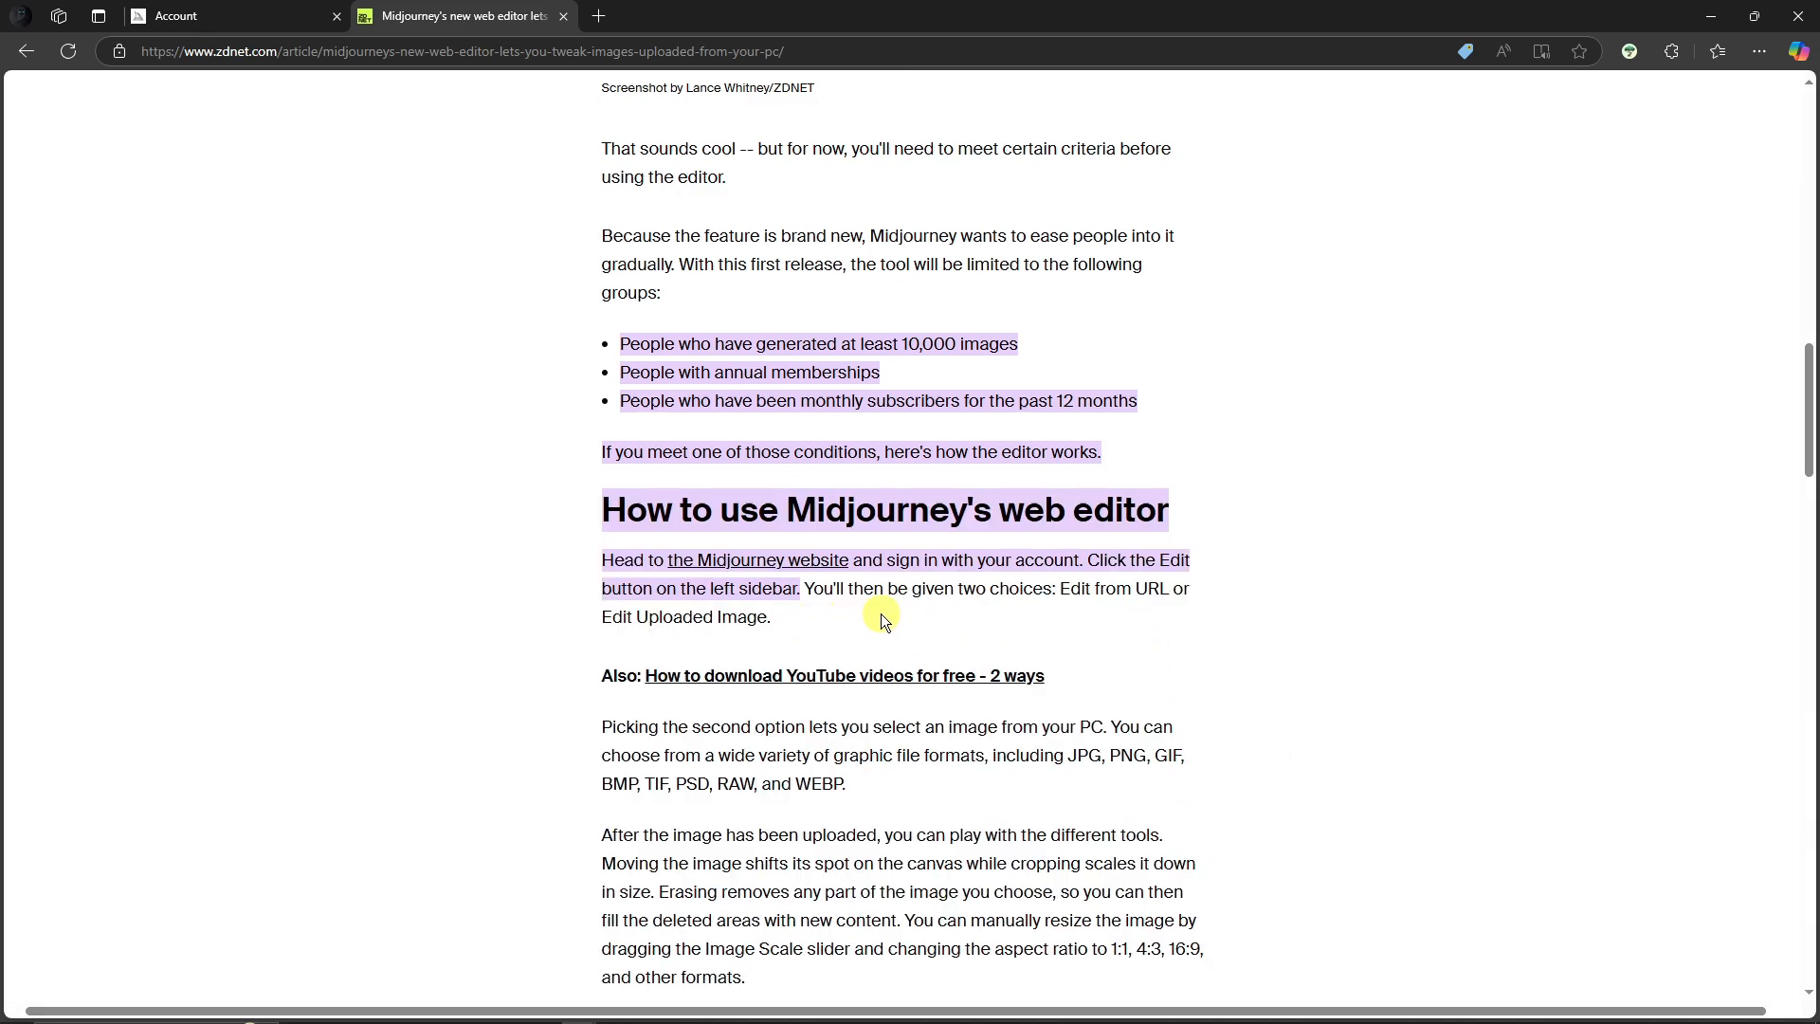
{"action": "scroll", "coordinate": [882, 612], "scroll_direction": "down", "scroll_amount": 2}
{"action": "scroll", "coordinate": [884, 613], "scroll_direction": "up", "scroll_amount": 4}
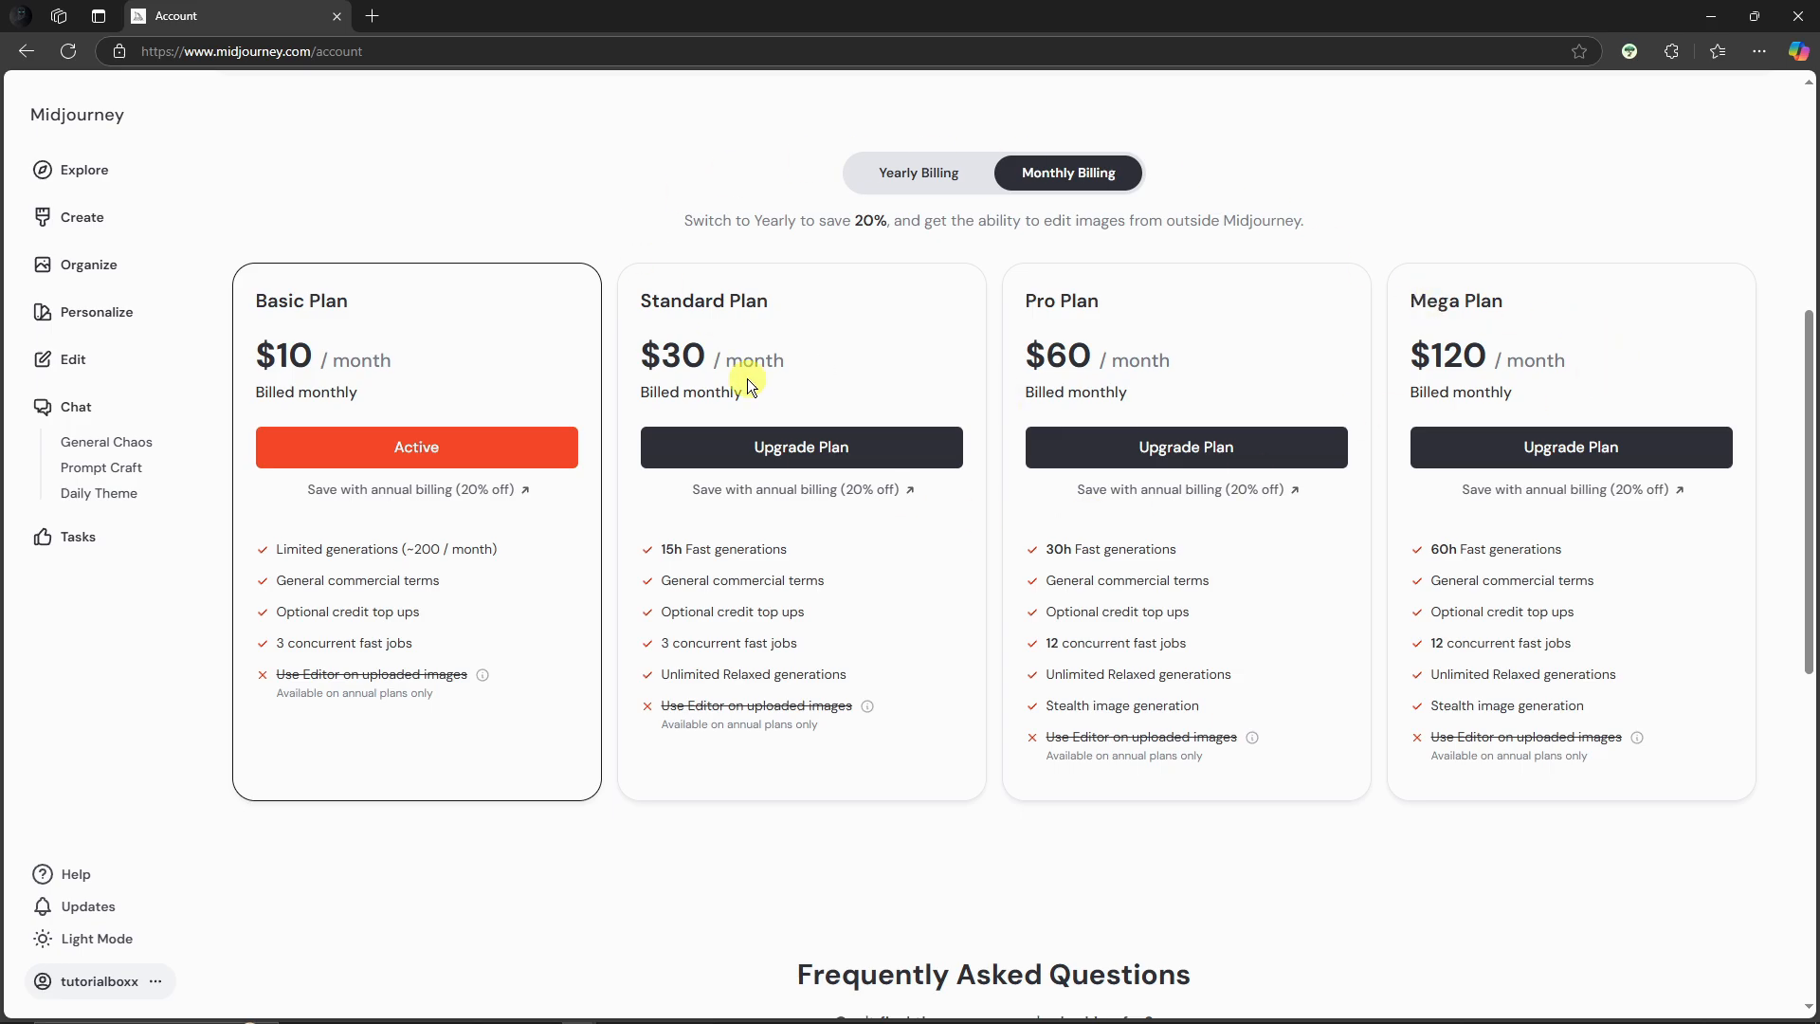
Step: View the plans with yearly billing on the account page
{"action": "left_click", "coordinate": [932, 182]}
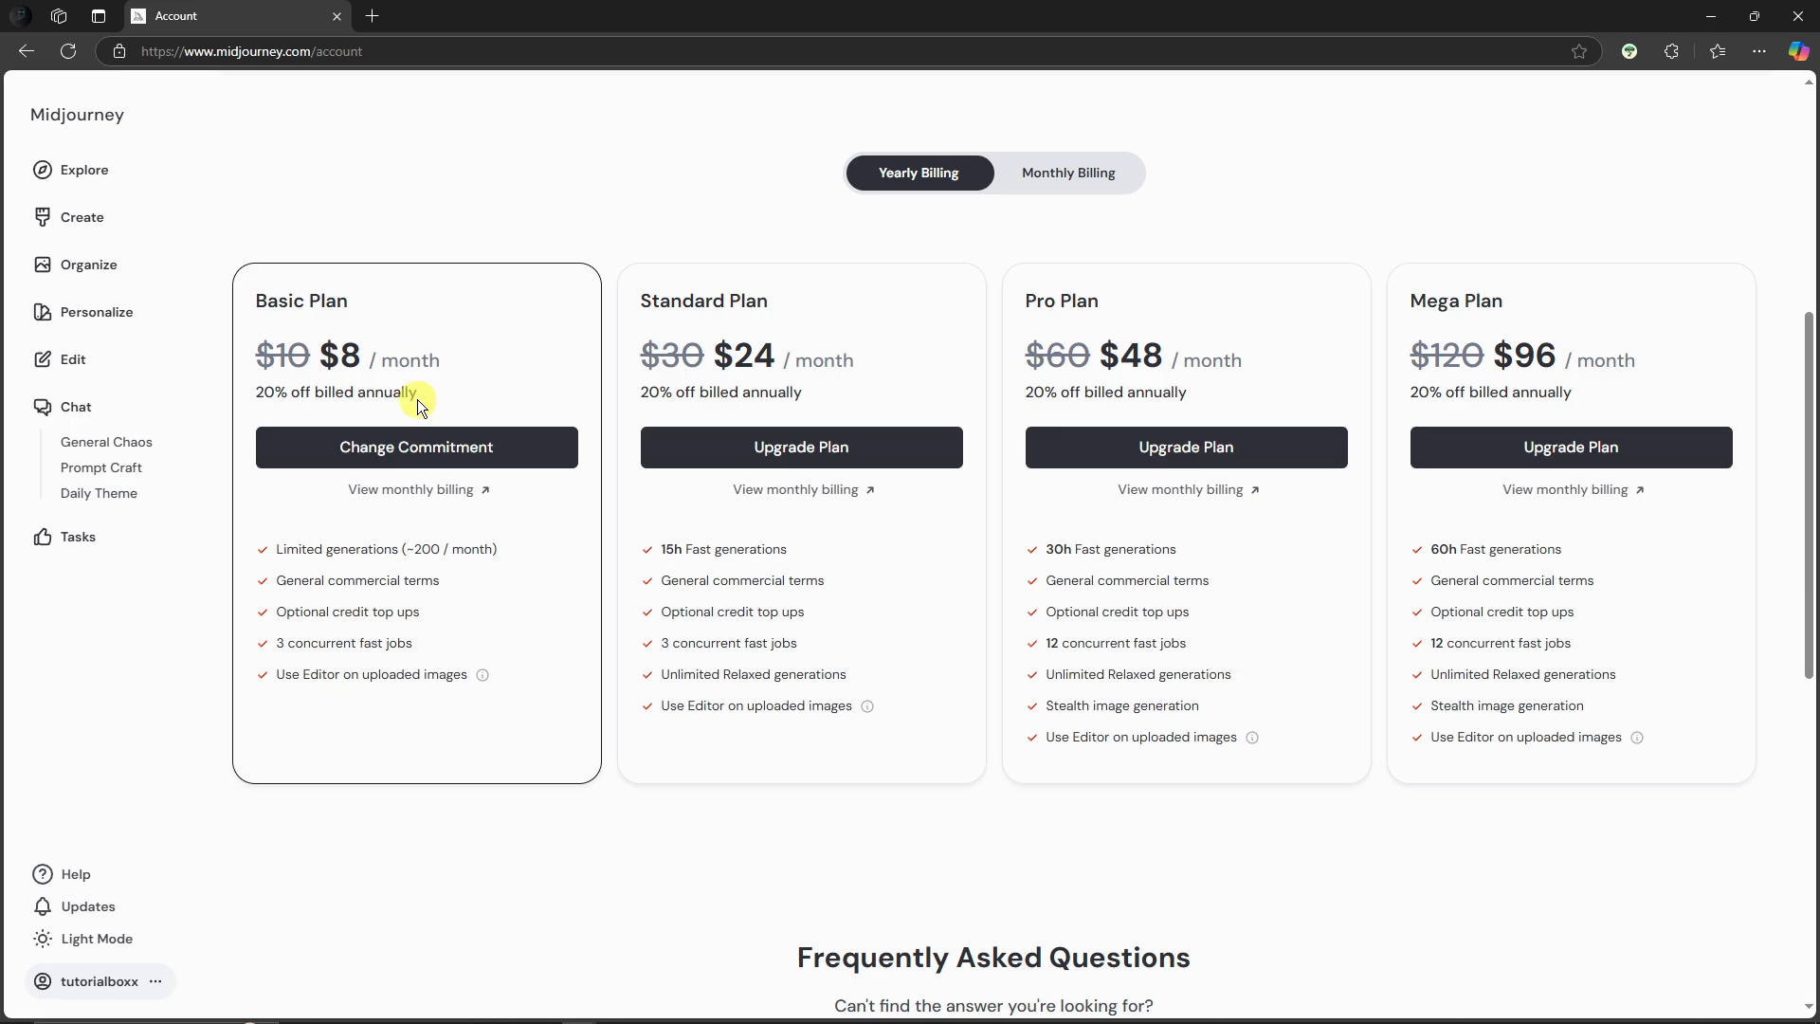
Step: Switch the interface to Dark Mode from the Explore page
{"action": "left_click", "coordinate": [87, 179]}
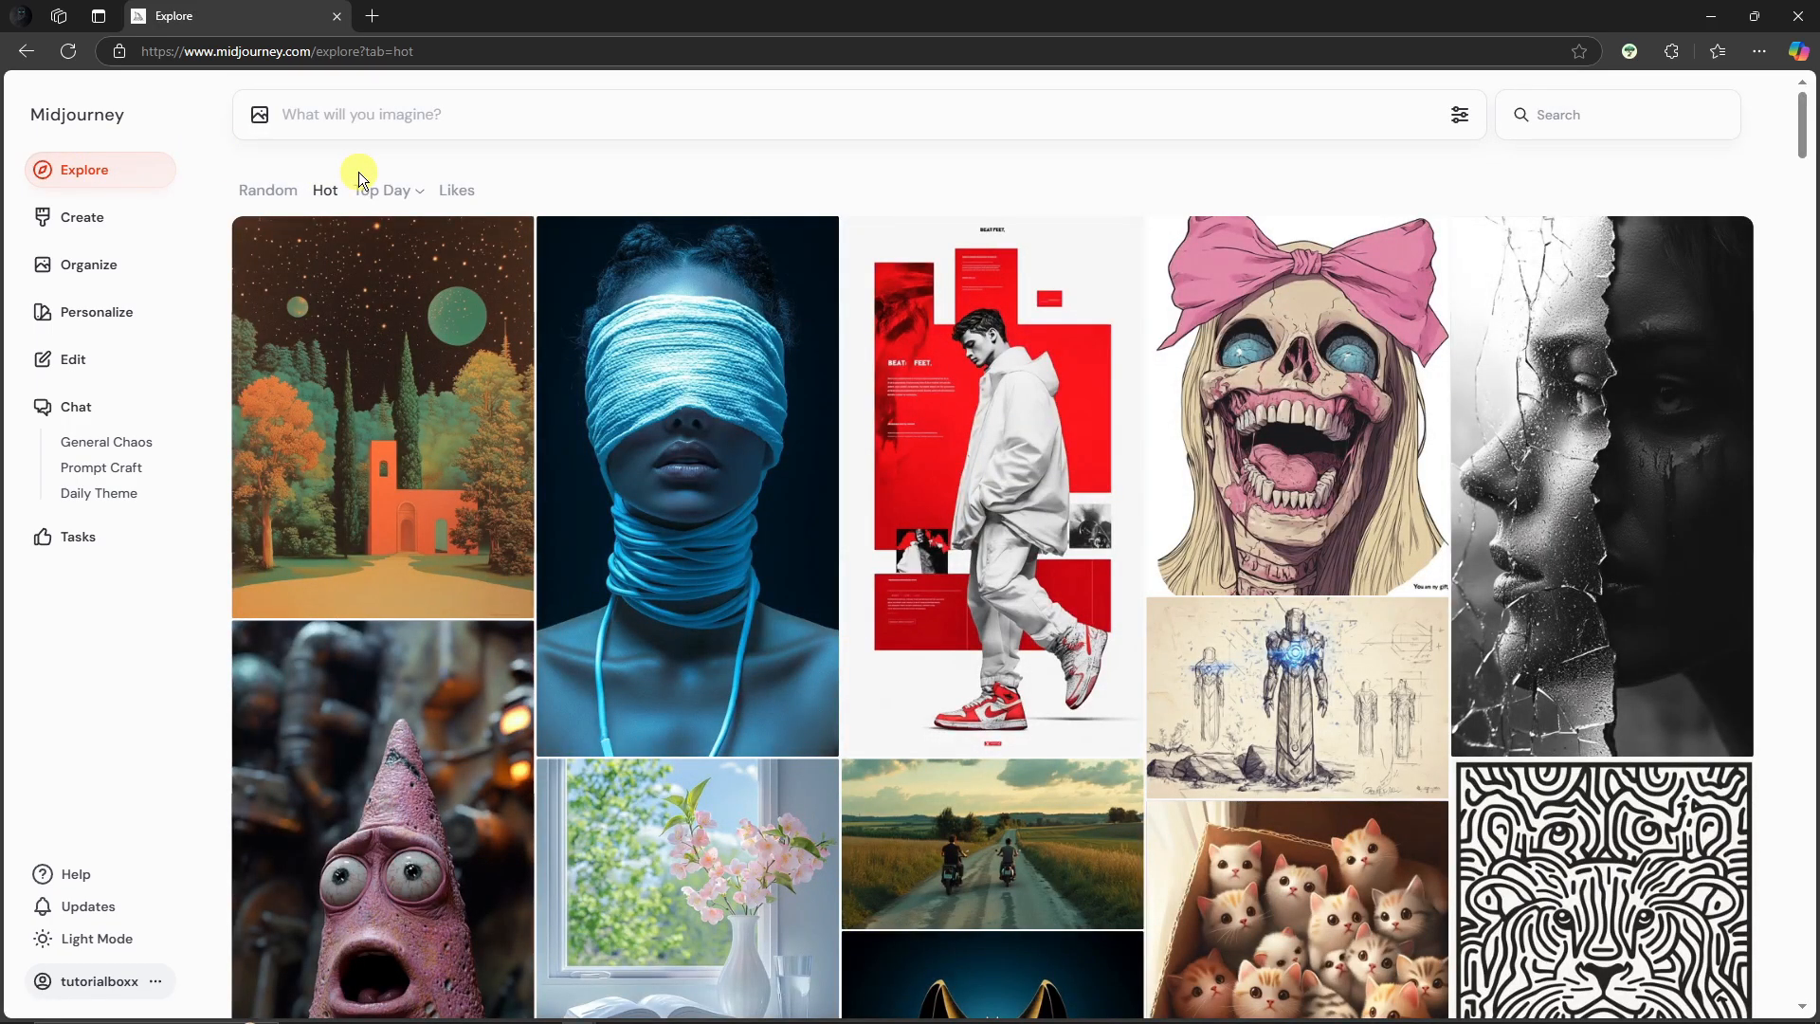
{"action": "left_click", "coordinate": [124, 948]}
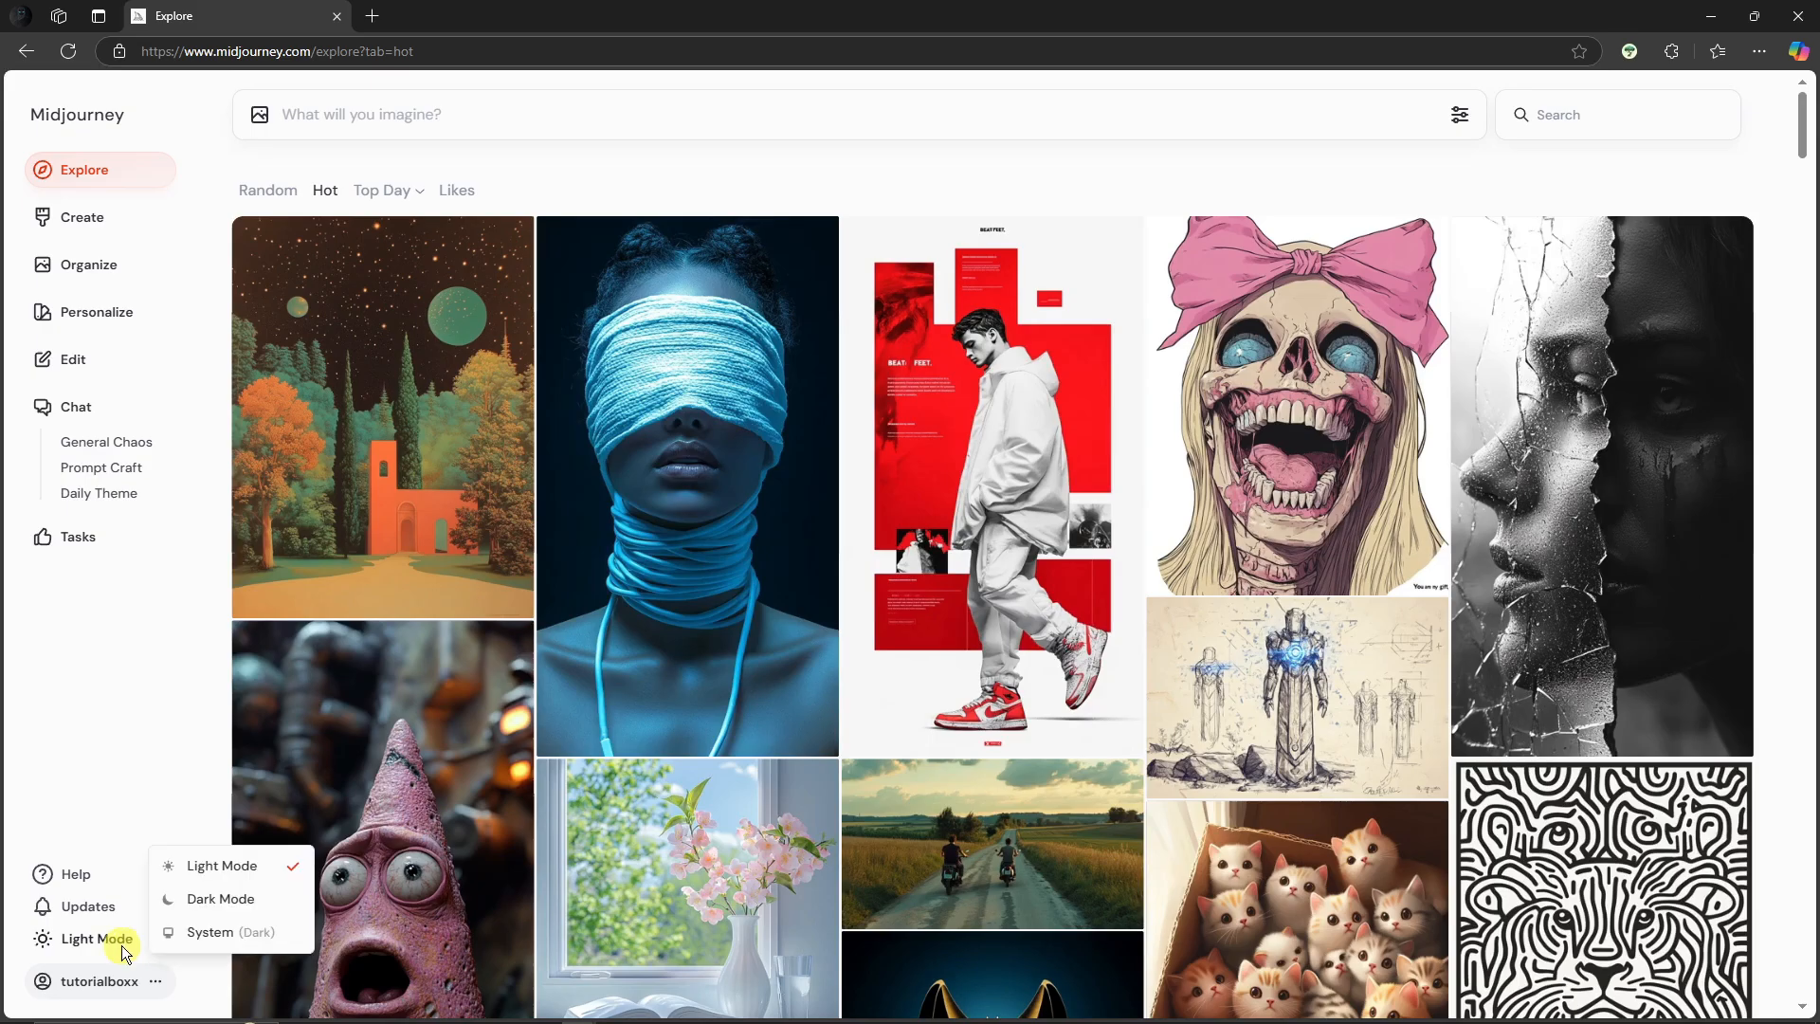
{"action": "left_click", "coordinate": [228, 899]}
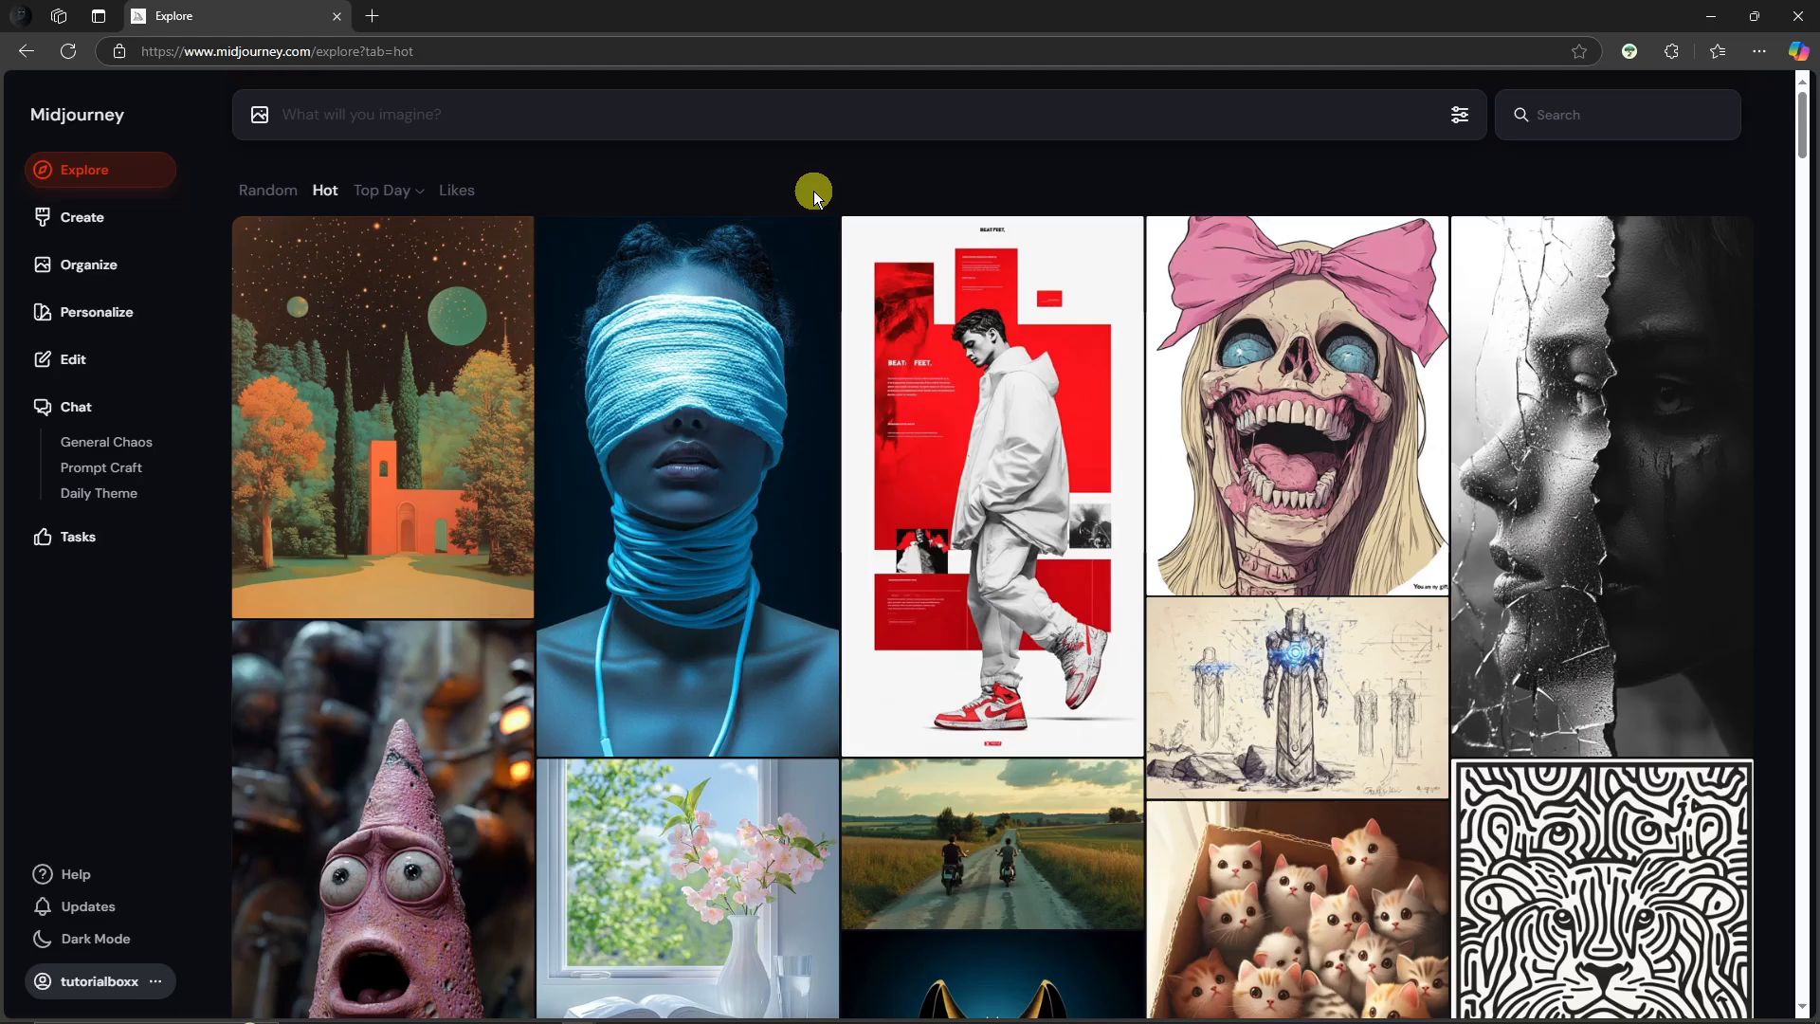
Step: Generate images on the Create page with the prompt "A guy in a suit walking in the streets of New York"
{"action": "scroll", "coordinate": [824, 237], "scroll_direction": "down", "scroll_amount": 2}
{"action": "scroll", "coordinate": [834, 252], "scroll_direction": "up", "scroll_amount": 2}
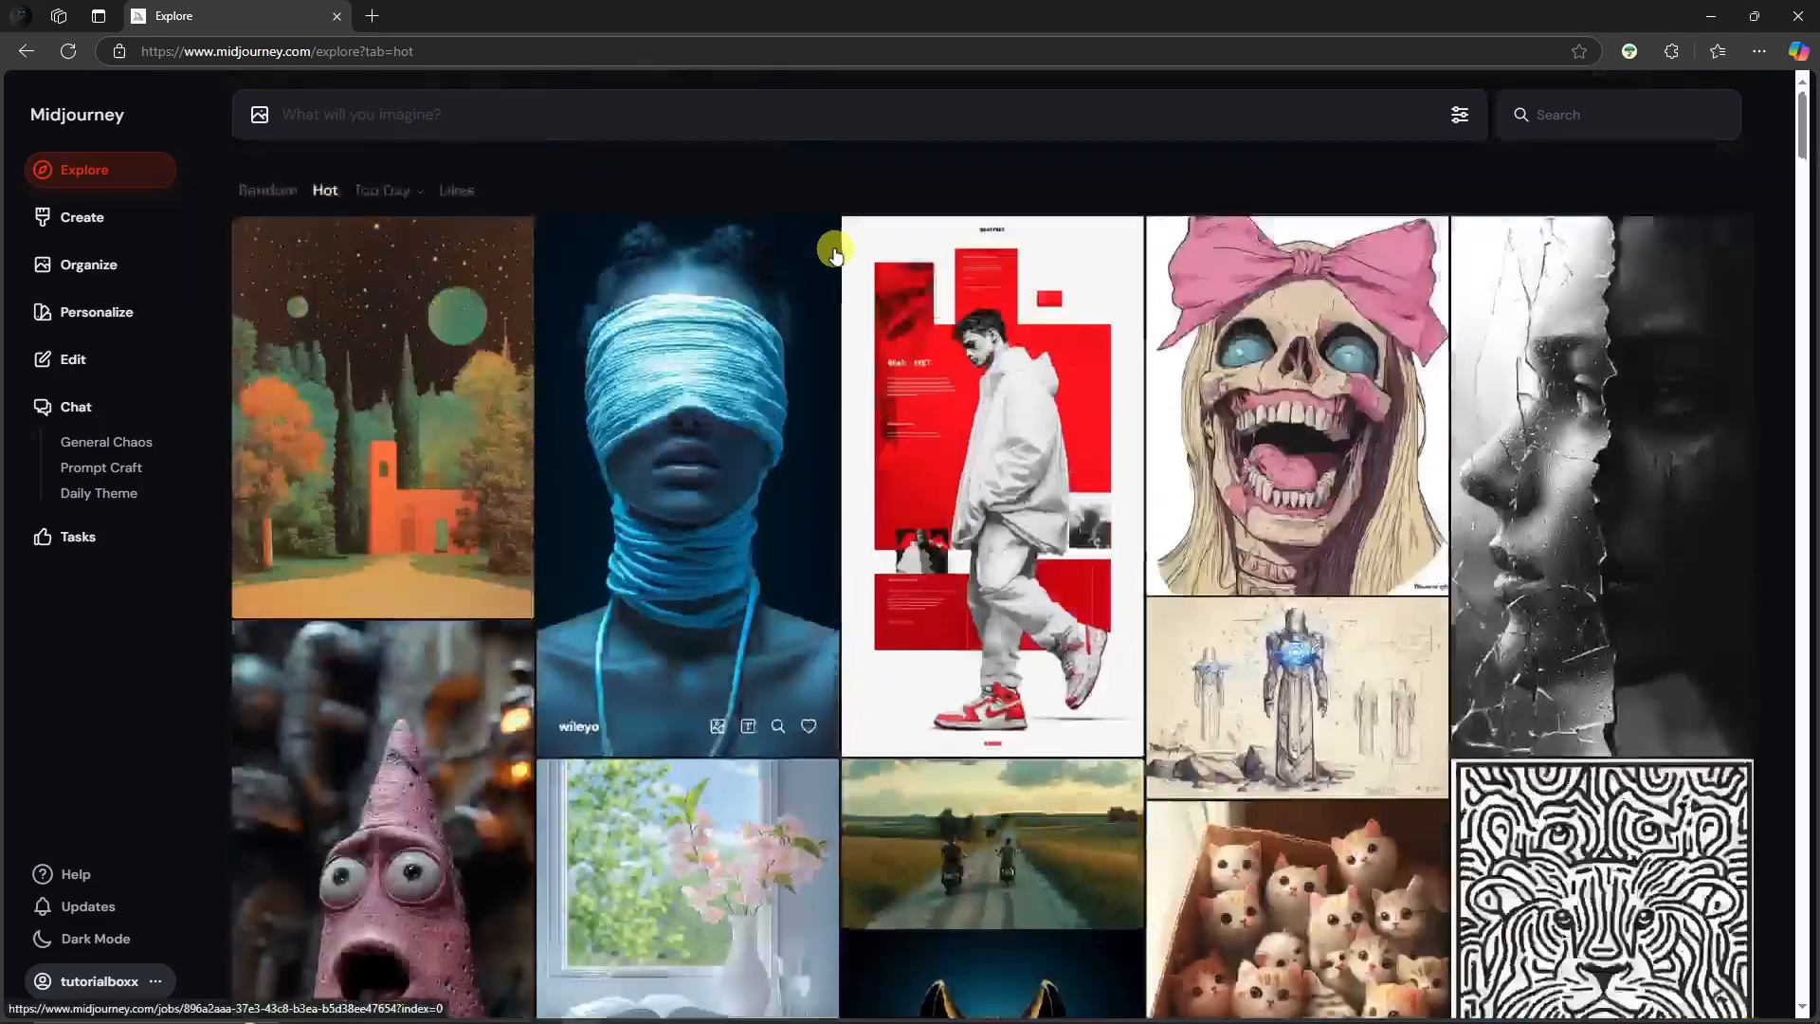
{"action": "left_click", "coordinate": [113, 221]}
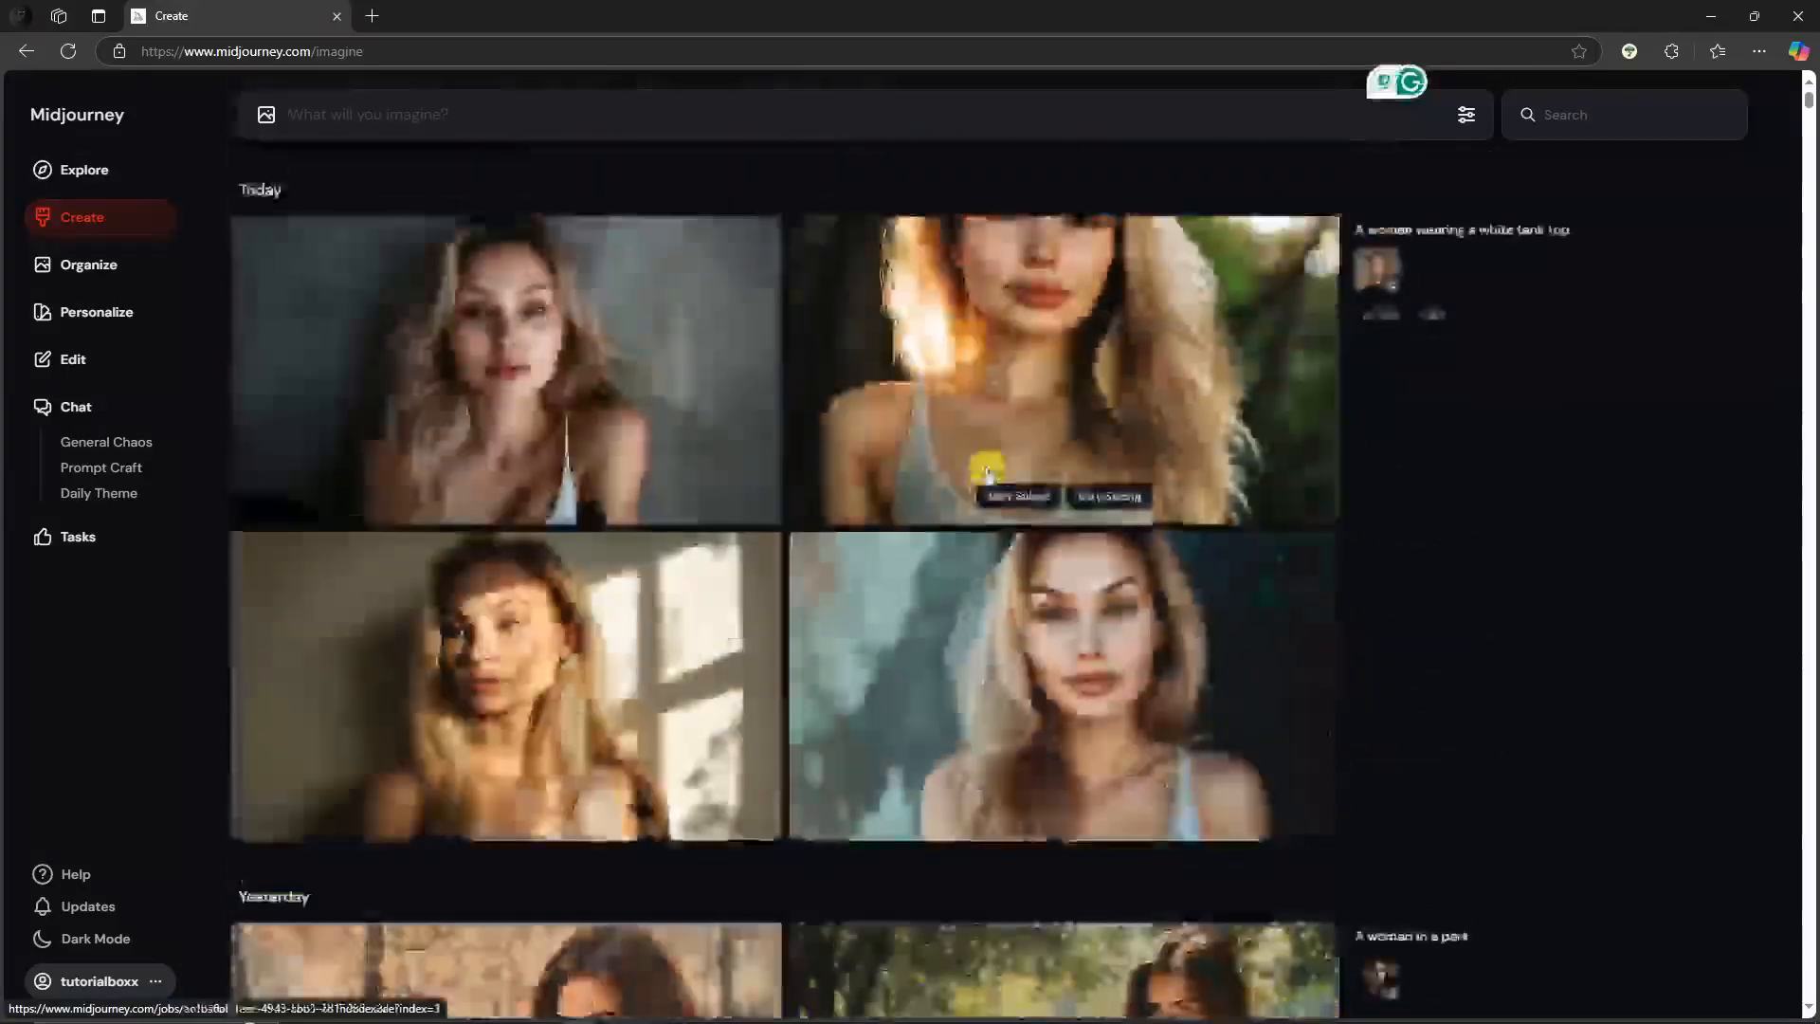
{"action": "scroll", "coordinate": [987, 471], "scroll_direction": "down", "scroll_amount": 14}
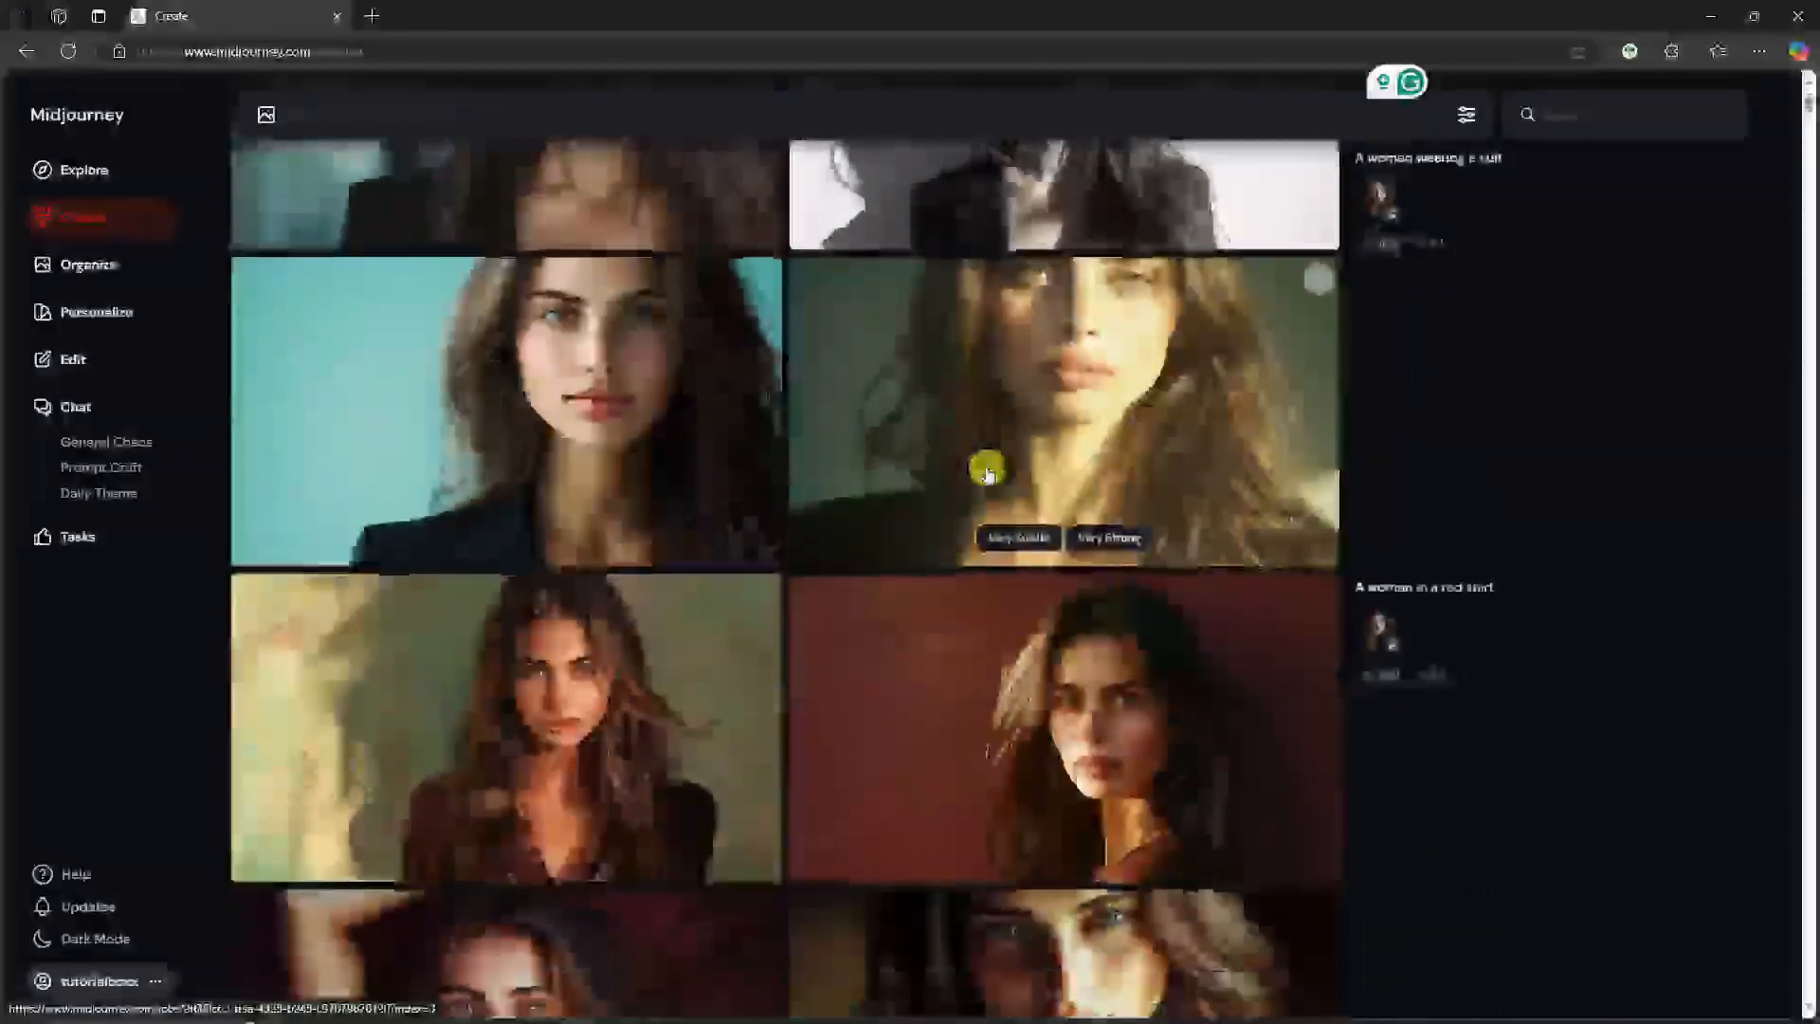
{"action": "scroll", "coordinate": [987, 471], "scroll_direction": "down", "scroll_amount": 15}
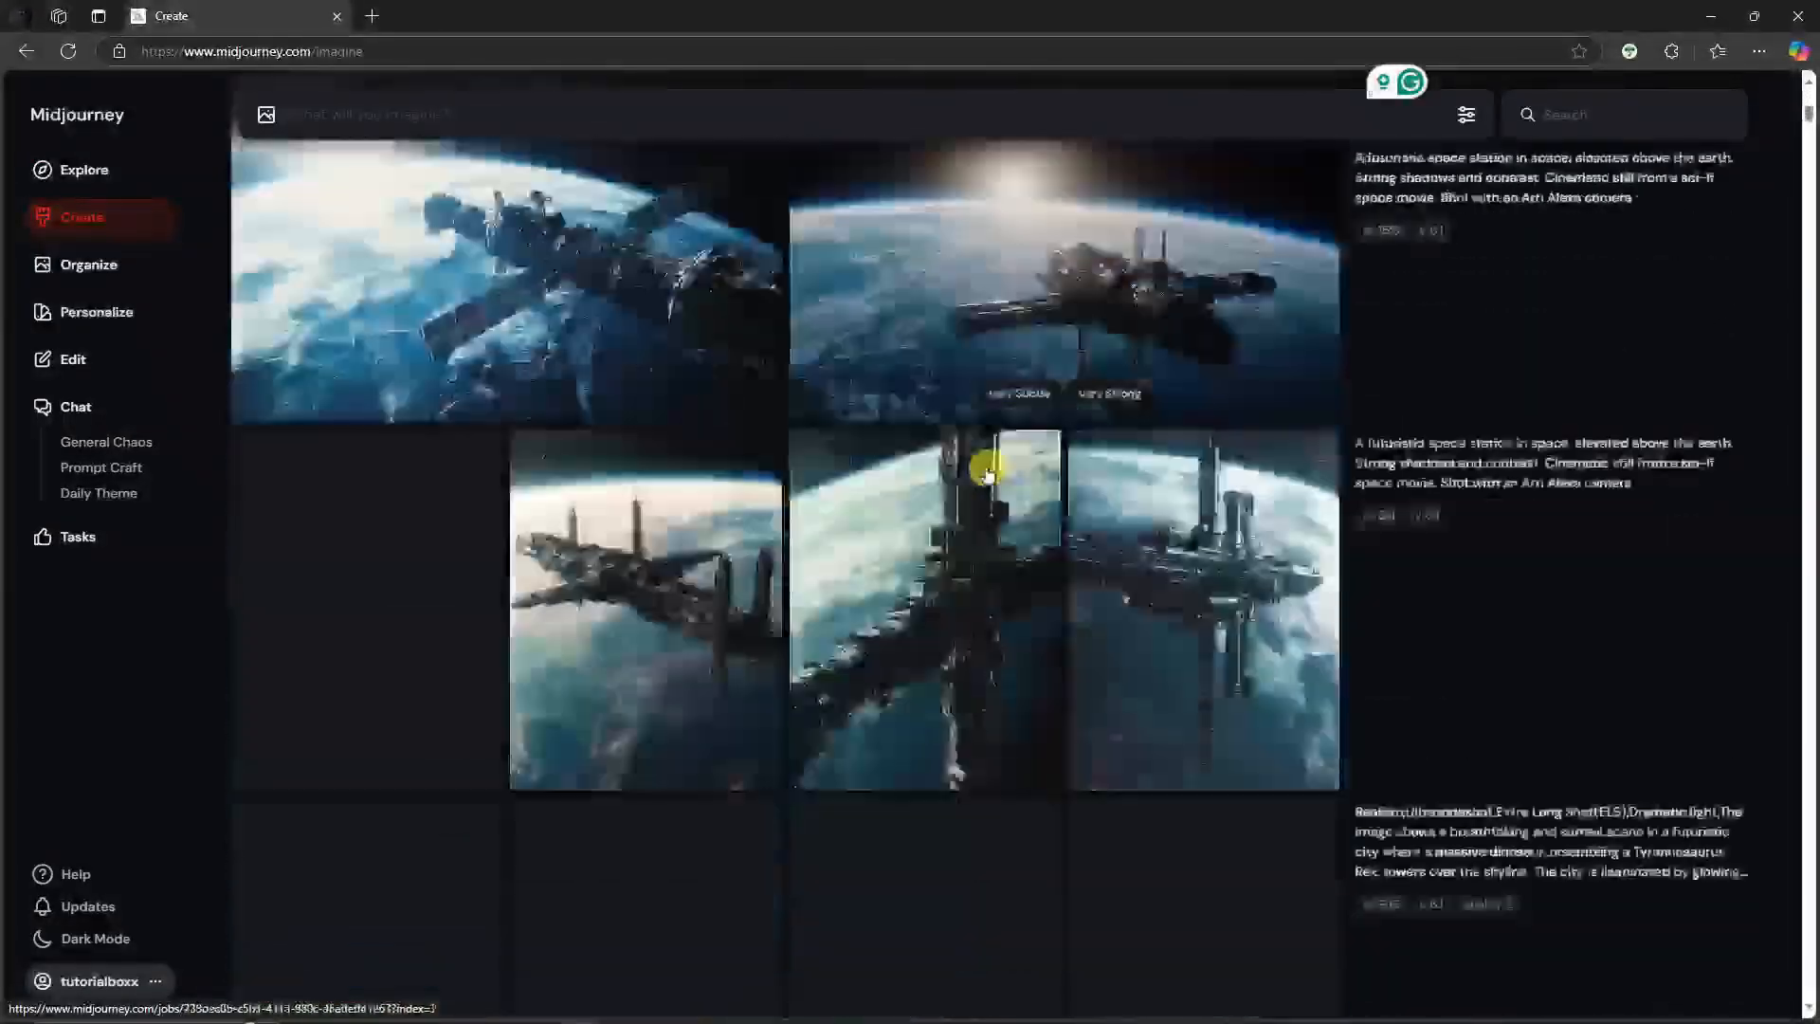
{"action": "scroll", "coordinate": [987, 471], "scroll_direction": "down", "scroll_amount": 15}
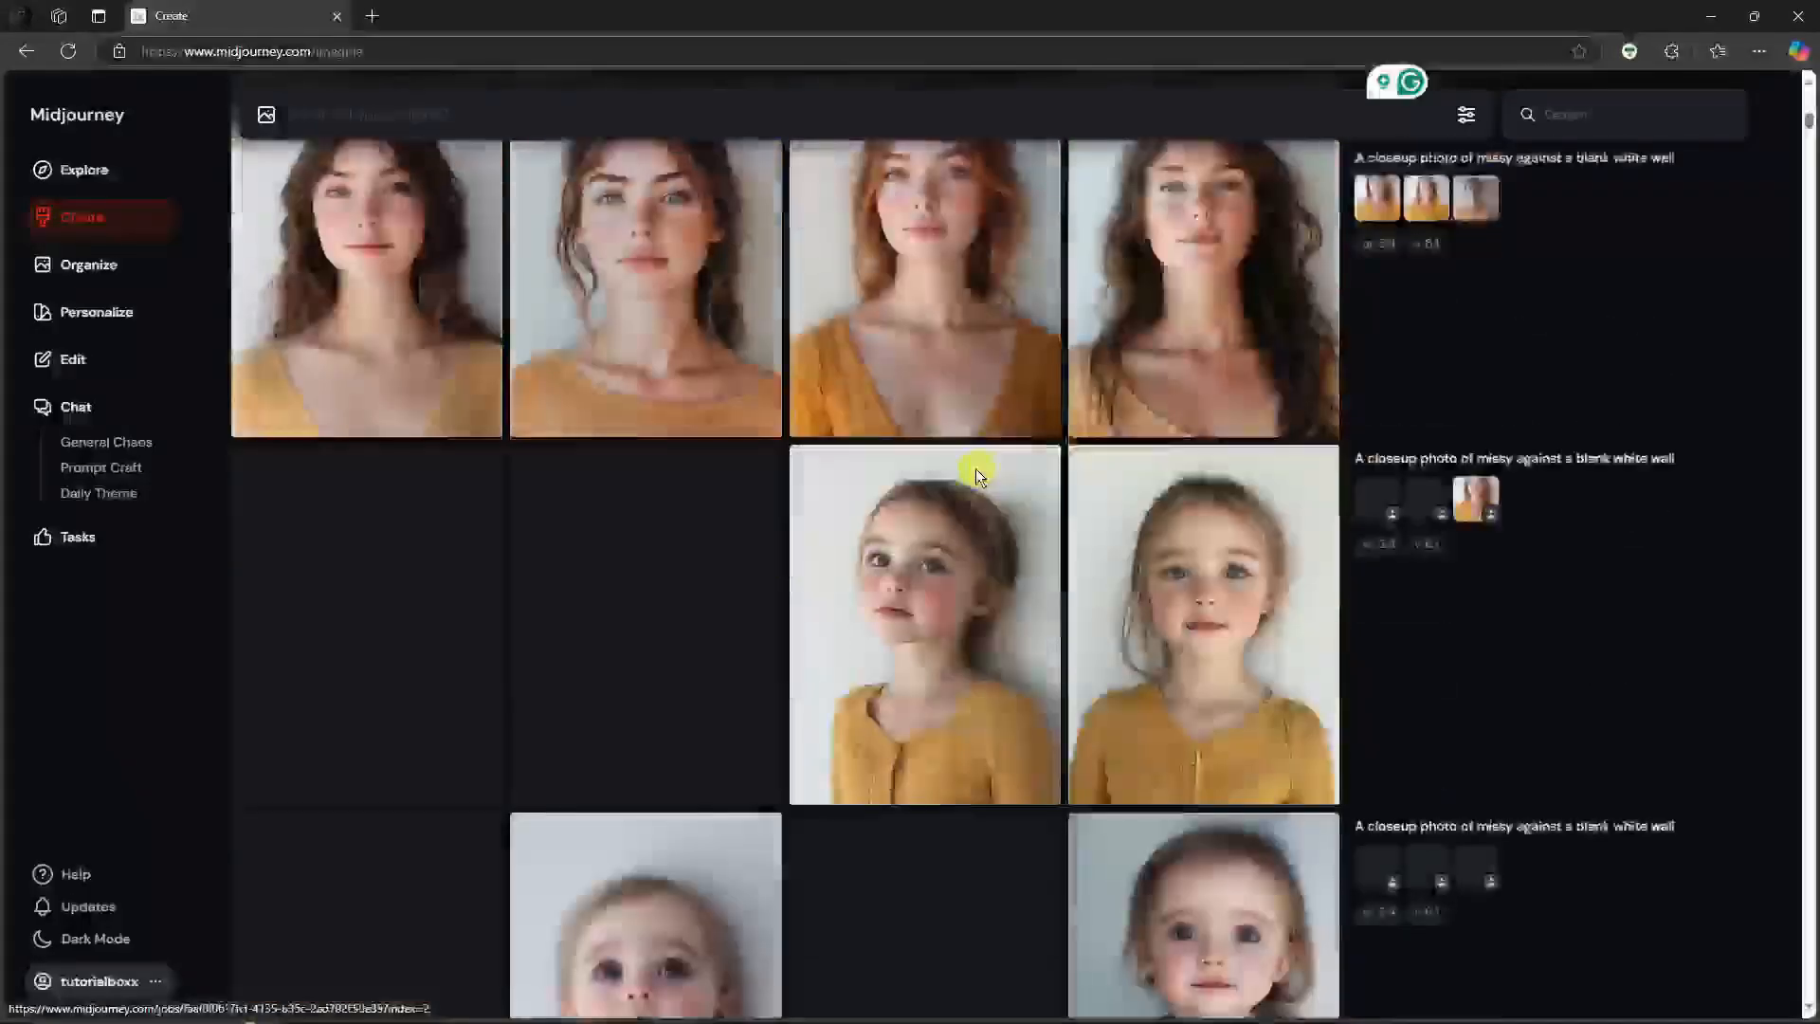
{"action": "left_click", "coordinate": [367, 115]}
{"action": "type", "text": "A"}
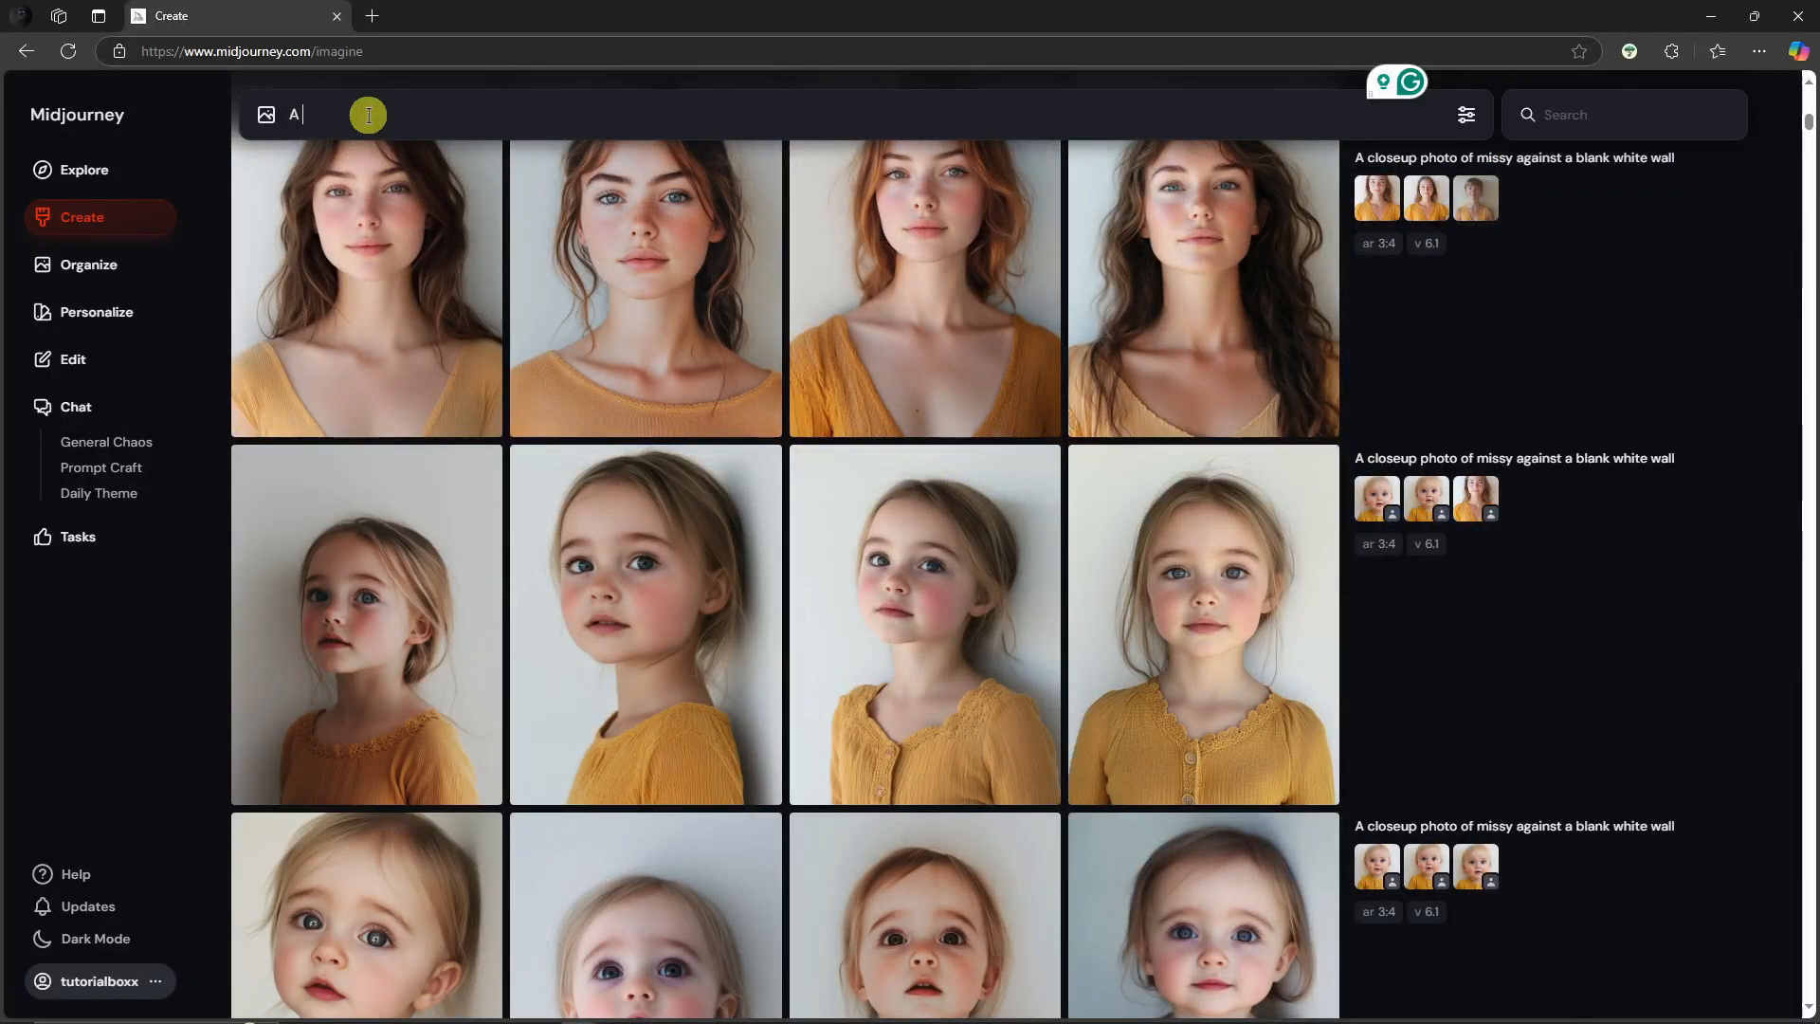
{"action": "type", "text": " guy in a suit walking in the stre"}
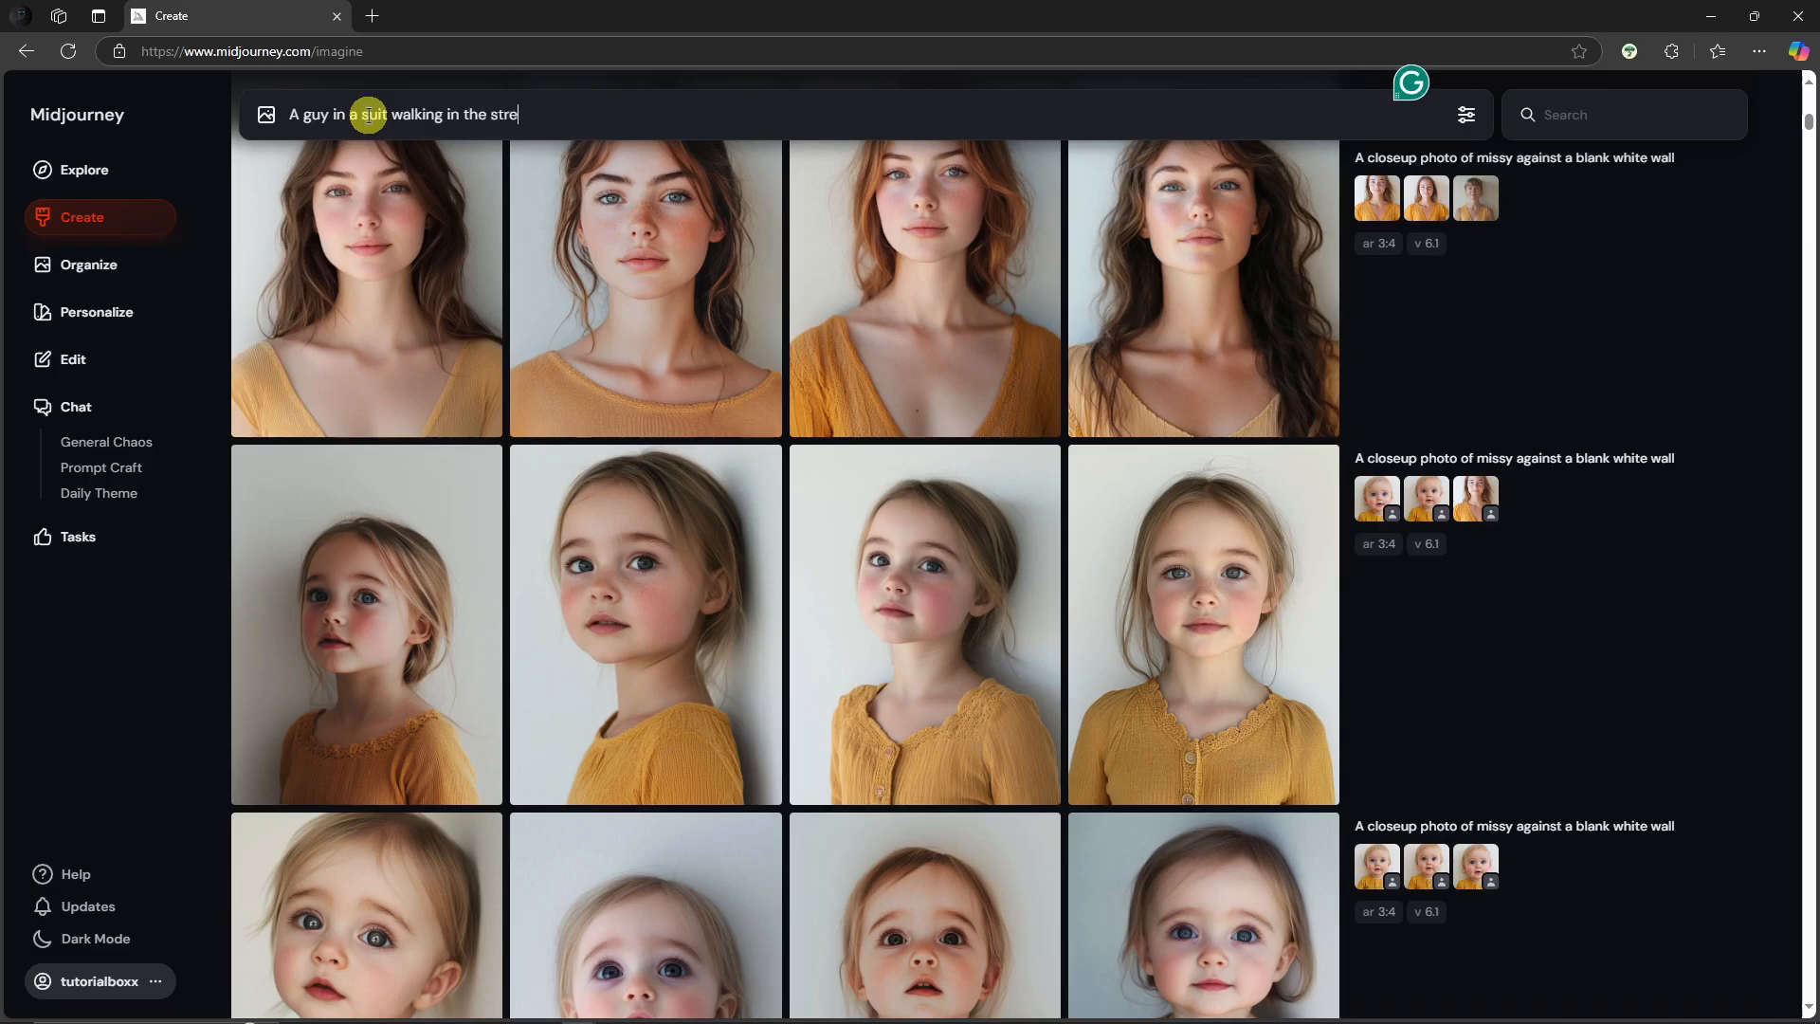
{"action": "type", "text": "York"}
{"action": "key", "text": "Return"}
Step: Open the new generations in the viewer and browse to the third image of the man on the street
{"action": "scroll", "coordinate": [867, 532], "scroll_direction": "down", "scroll_amount": 15}
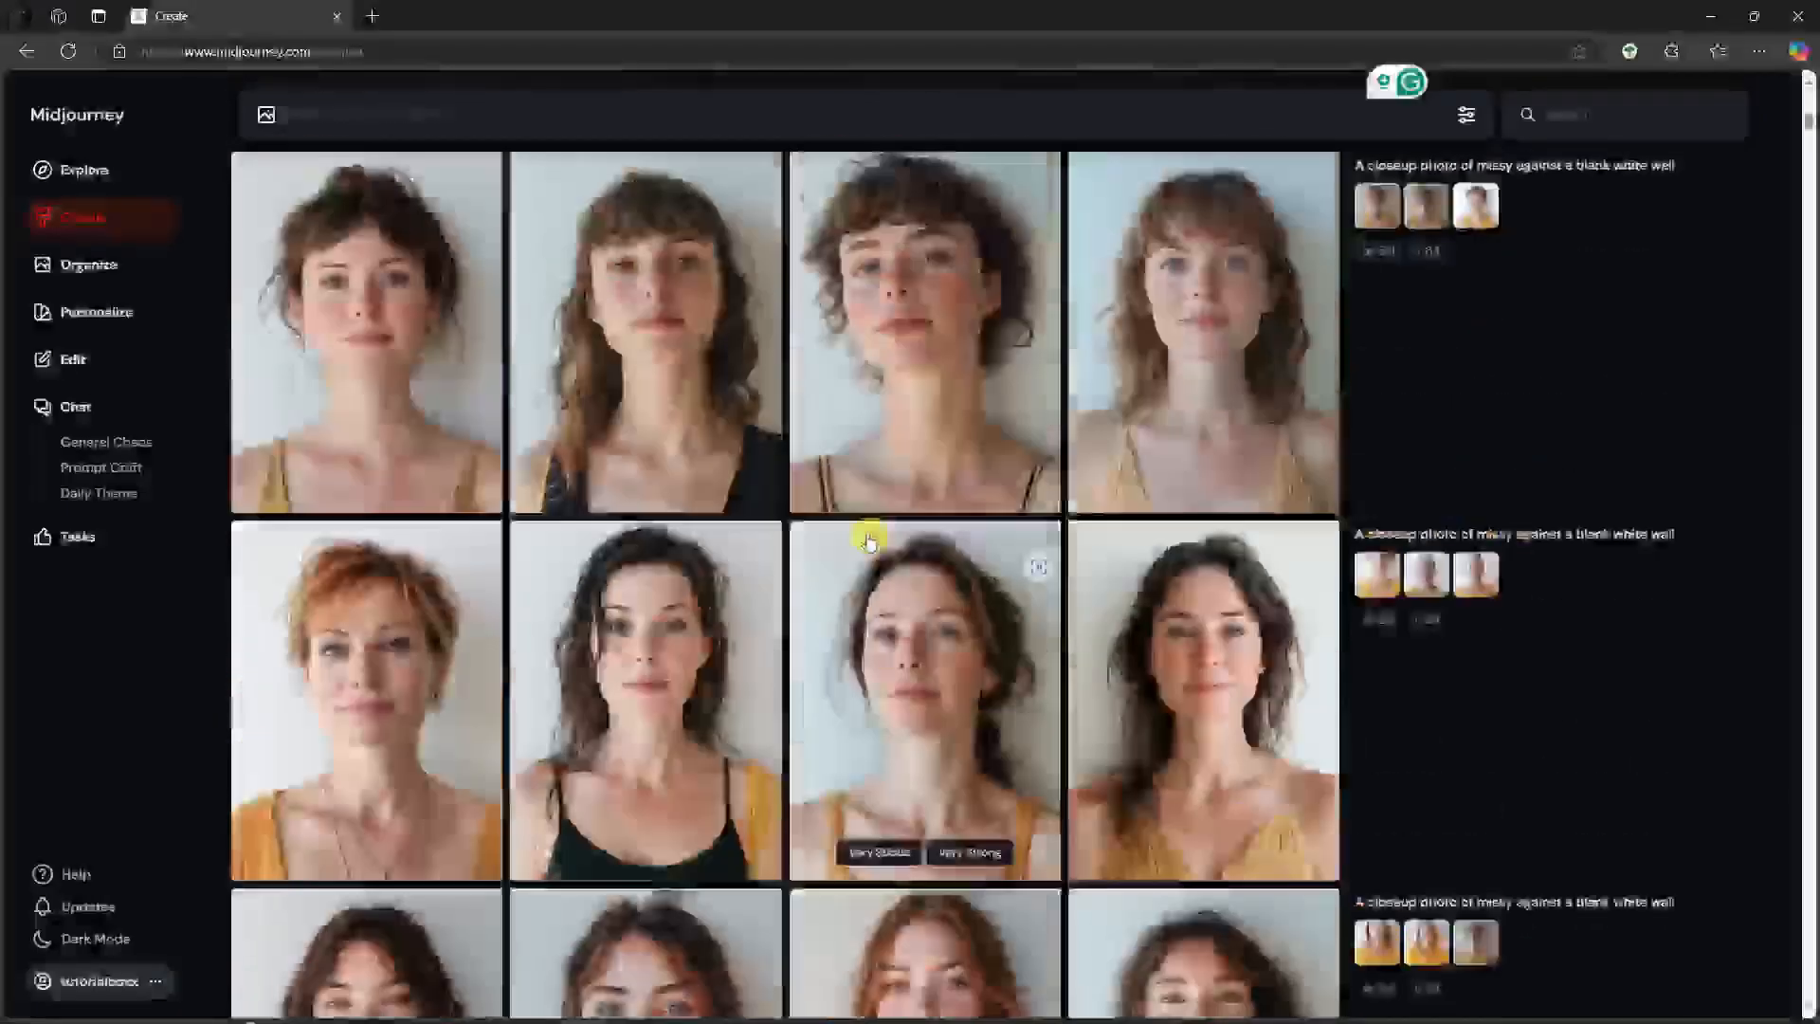
{"action": "scroll", "coordinate": [867, 532], "scroll_direction": "down", "scroll_amount": 15}
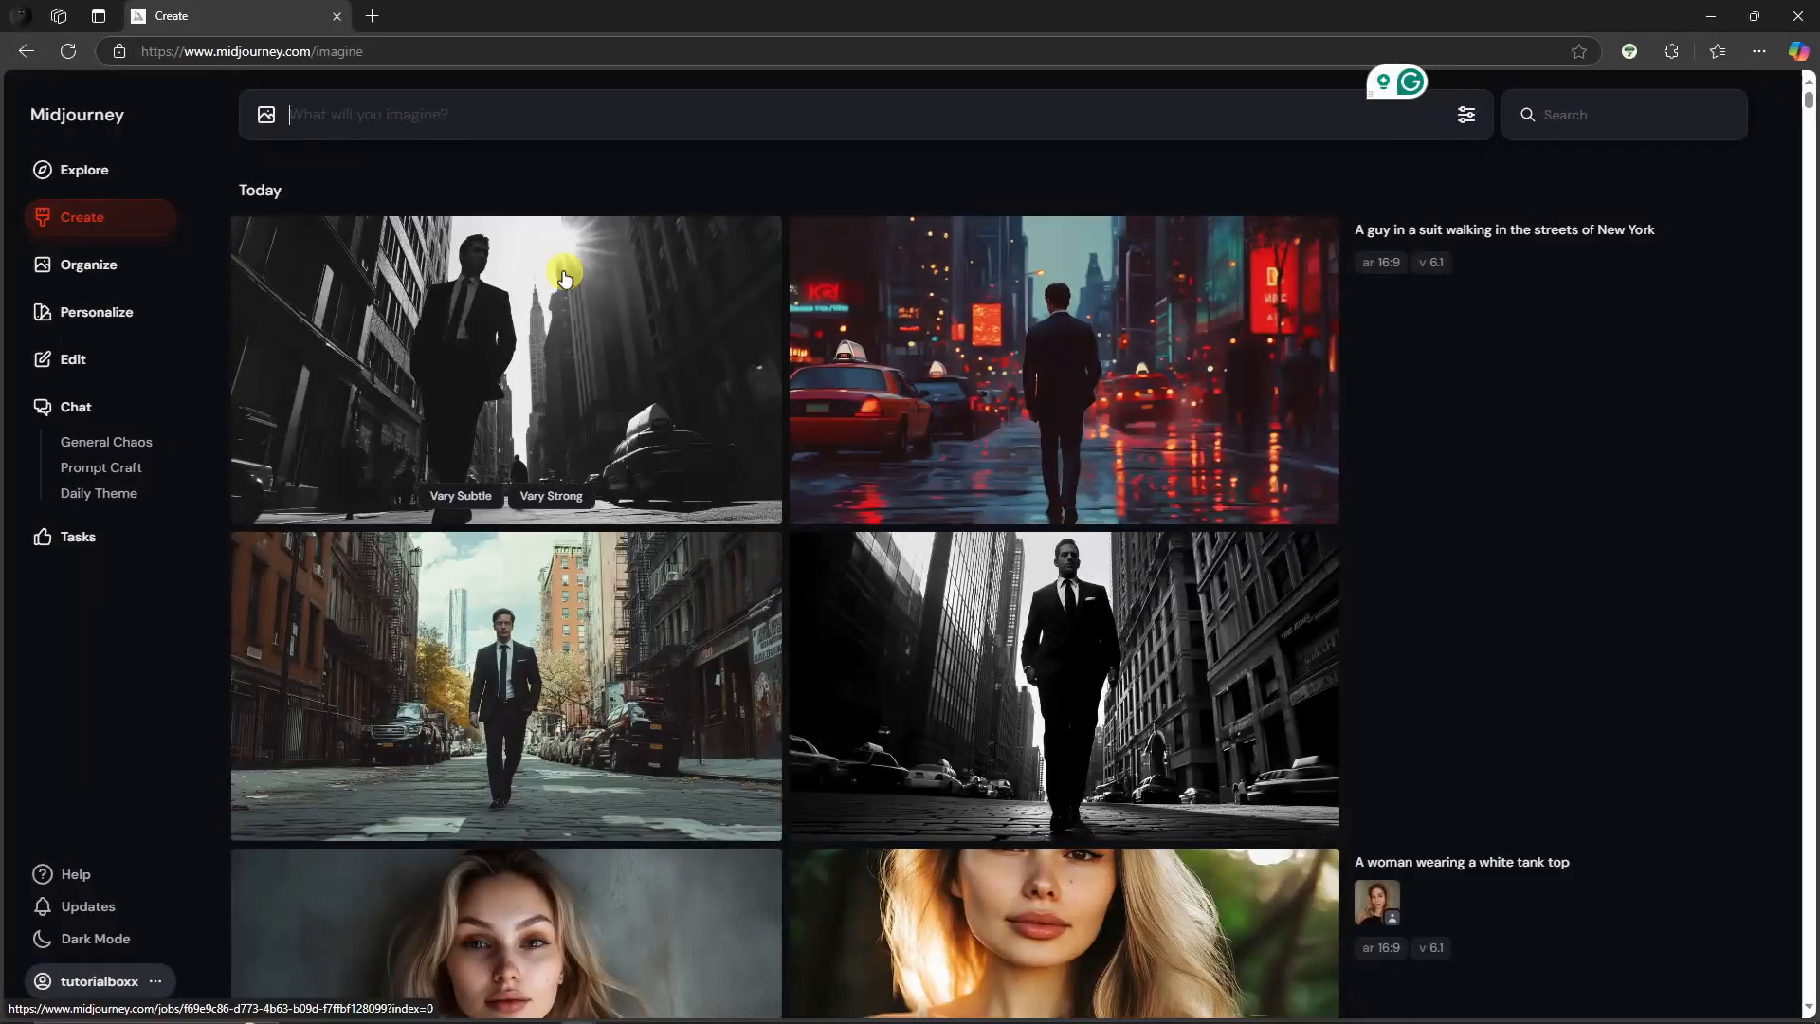
{"action": "left_click", "coordinate": [562, 313]}
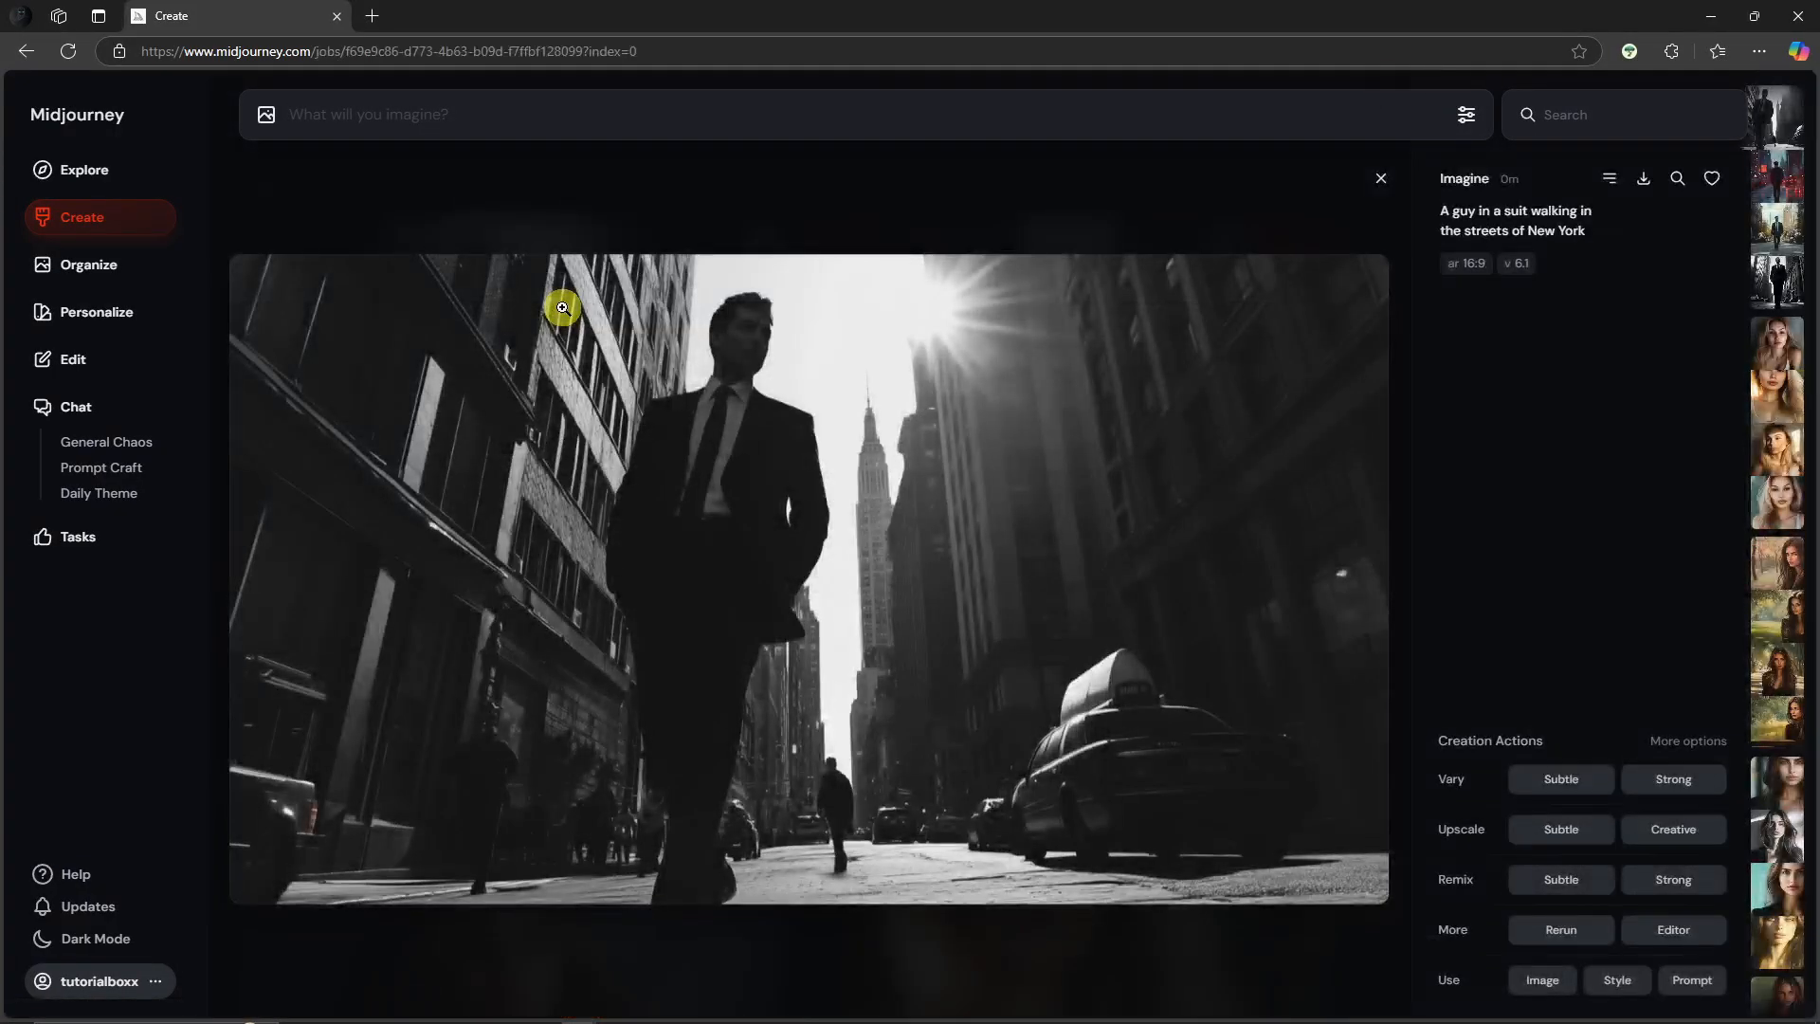
{"action": "key", "text": "Right"}
{"action": "key", "text": "Right"}
{"action": "key", "text": "Right"}
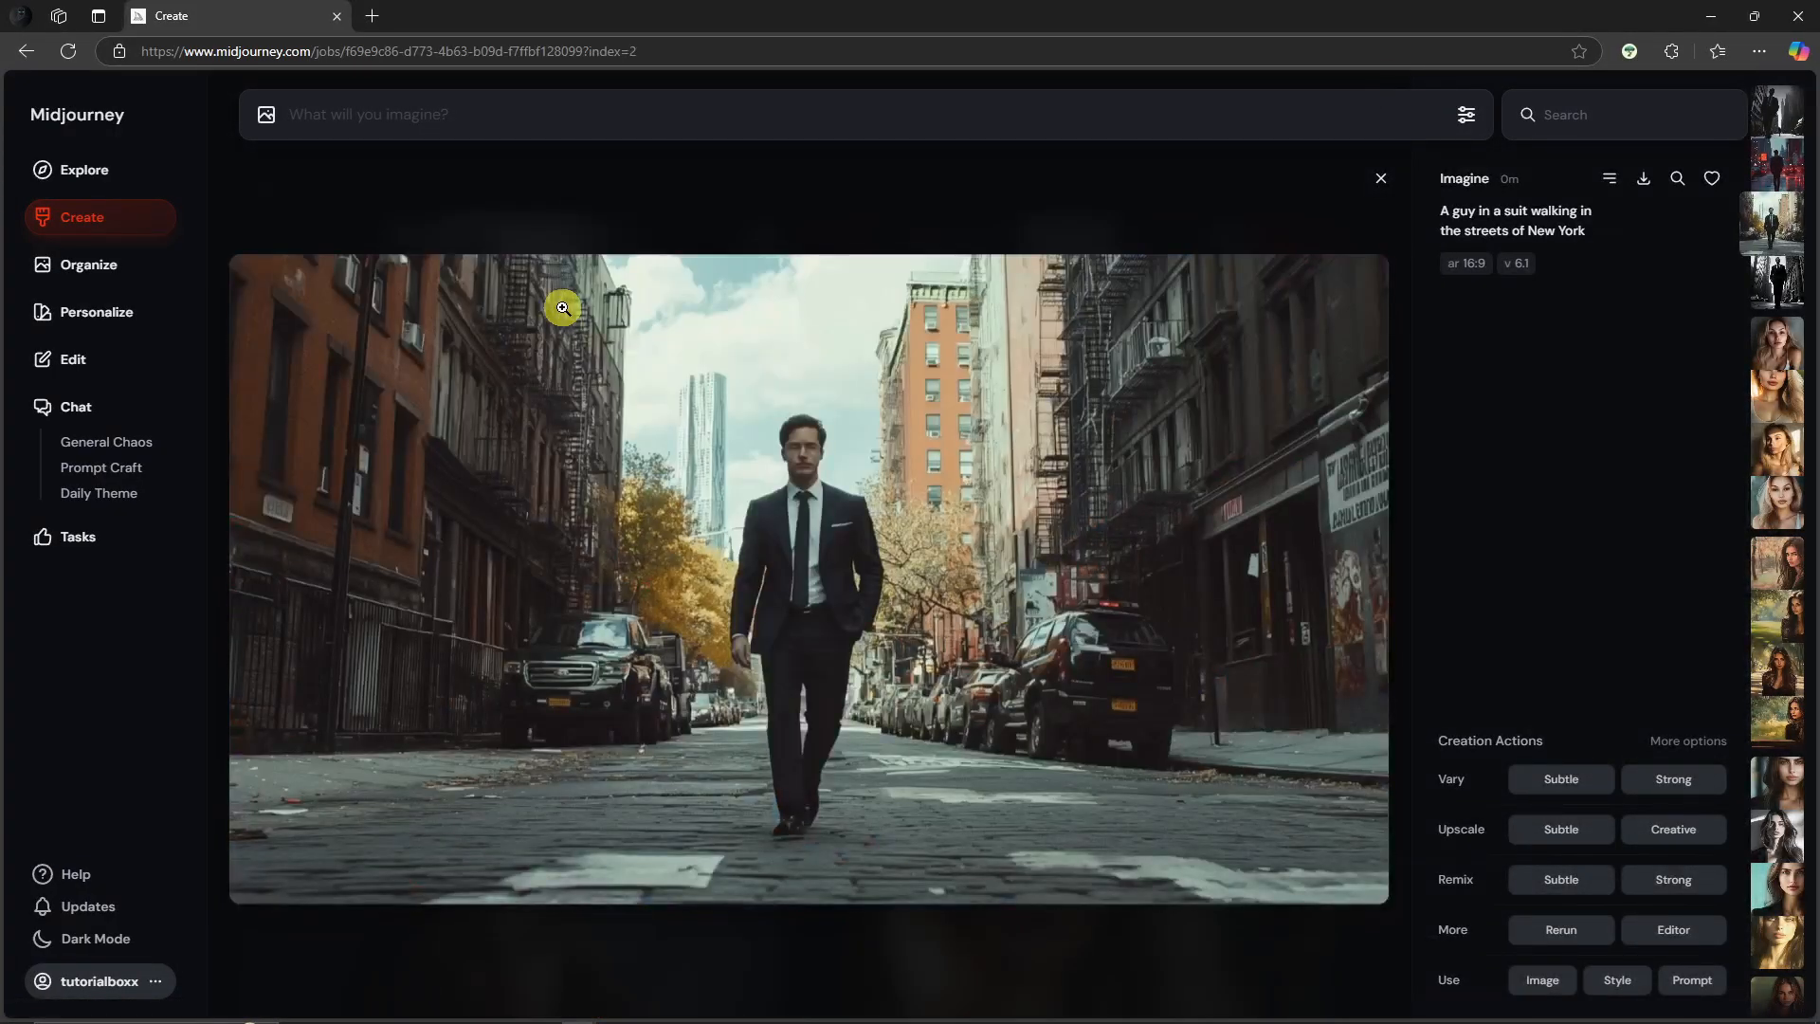
{"action": "key", "text": "Left"}
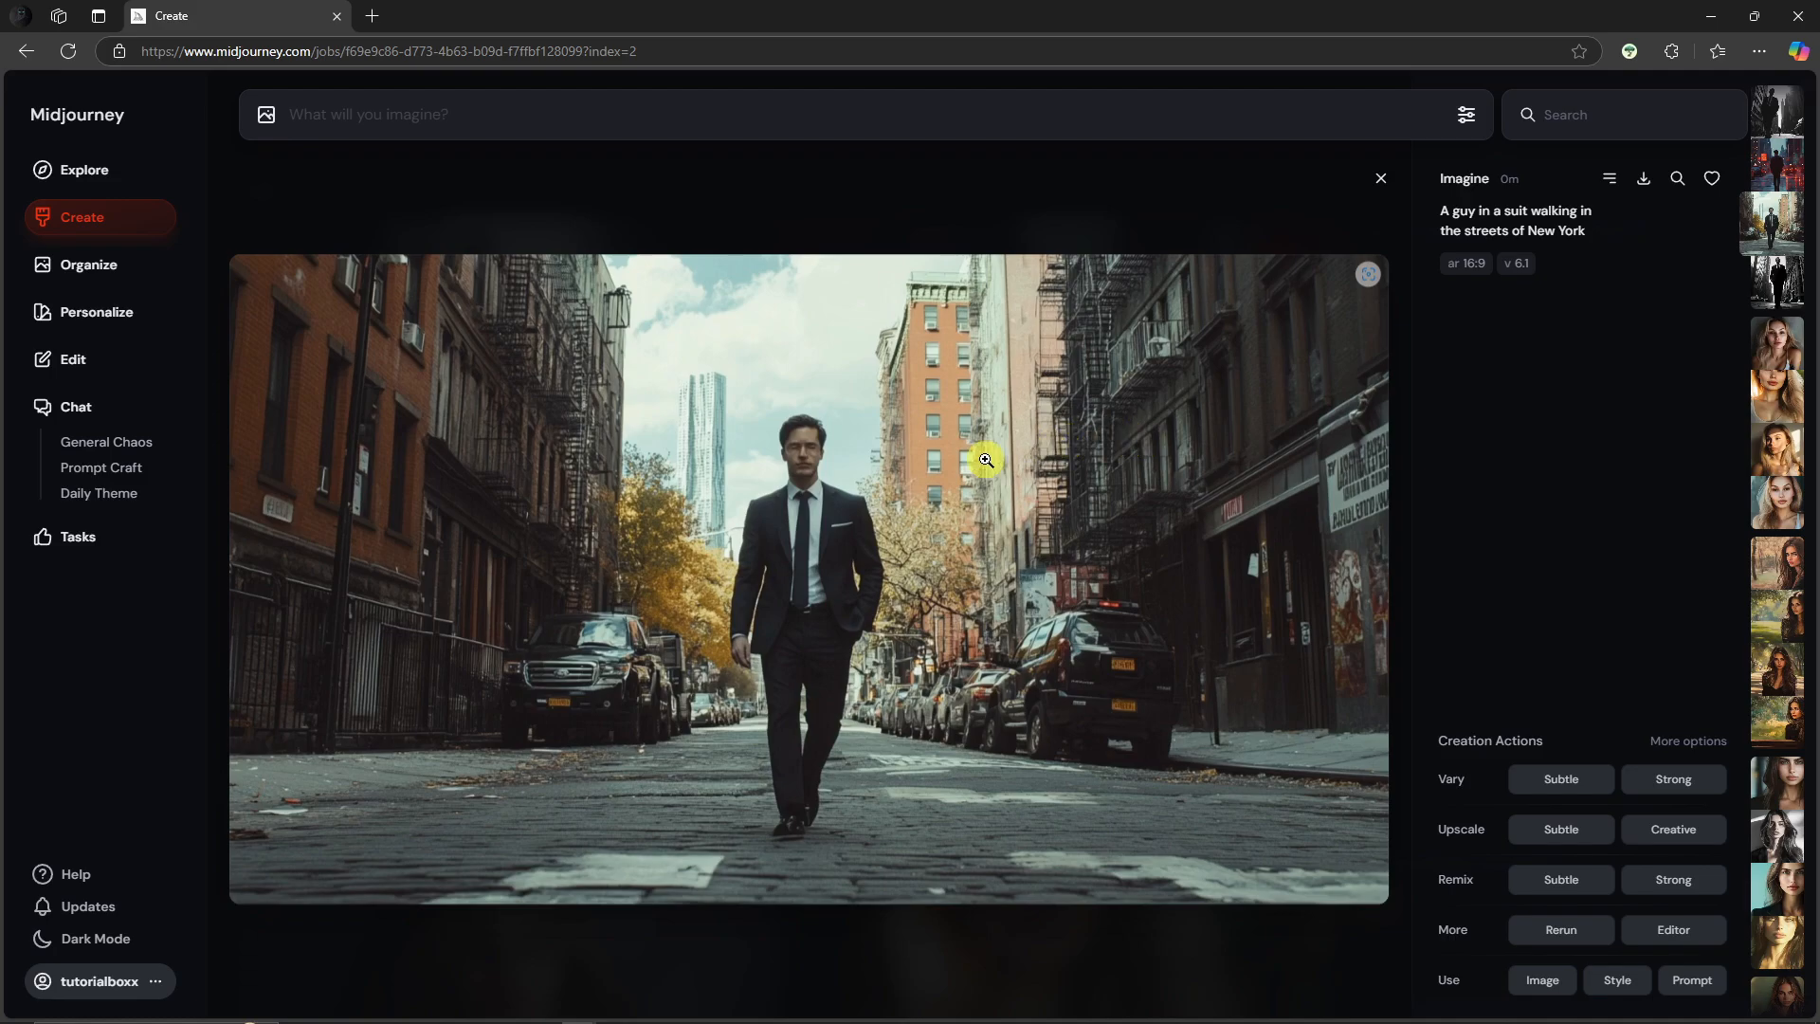
{"action": "right_click", "coordinate": [916, 469]}
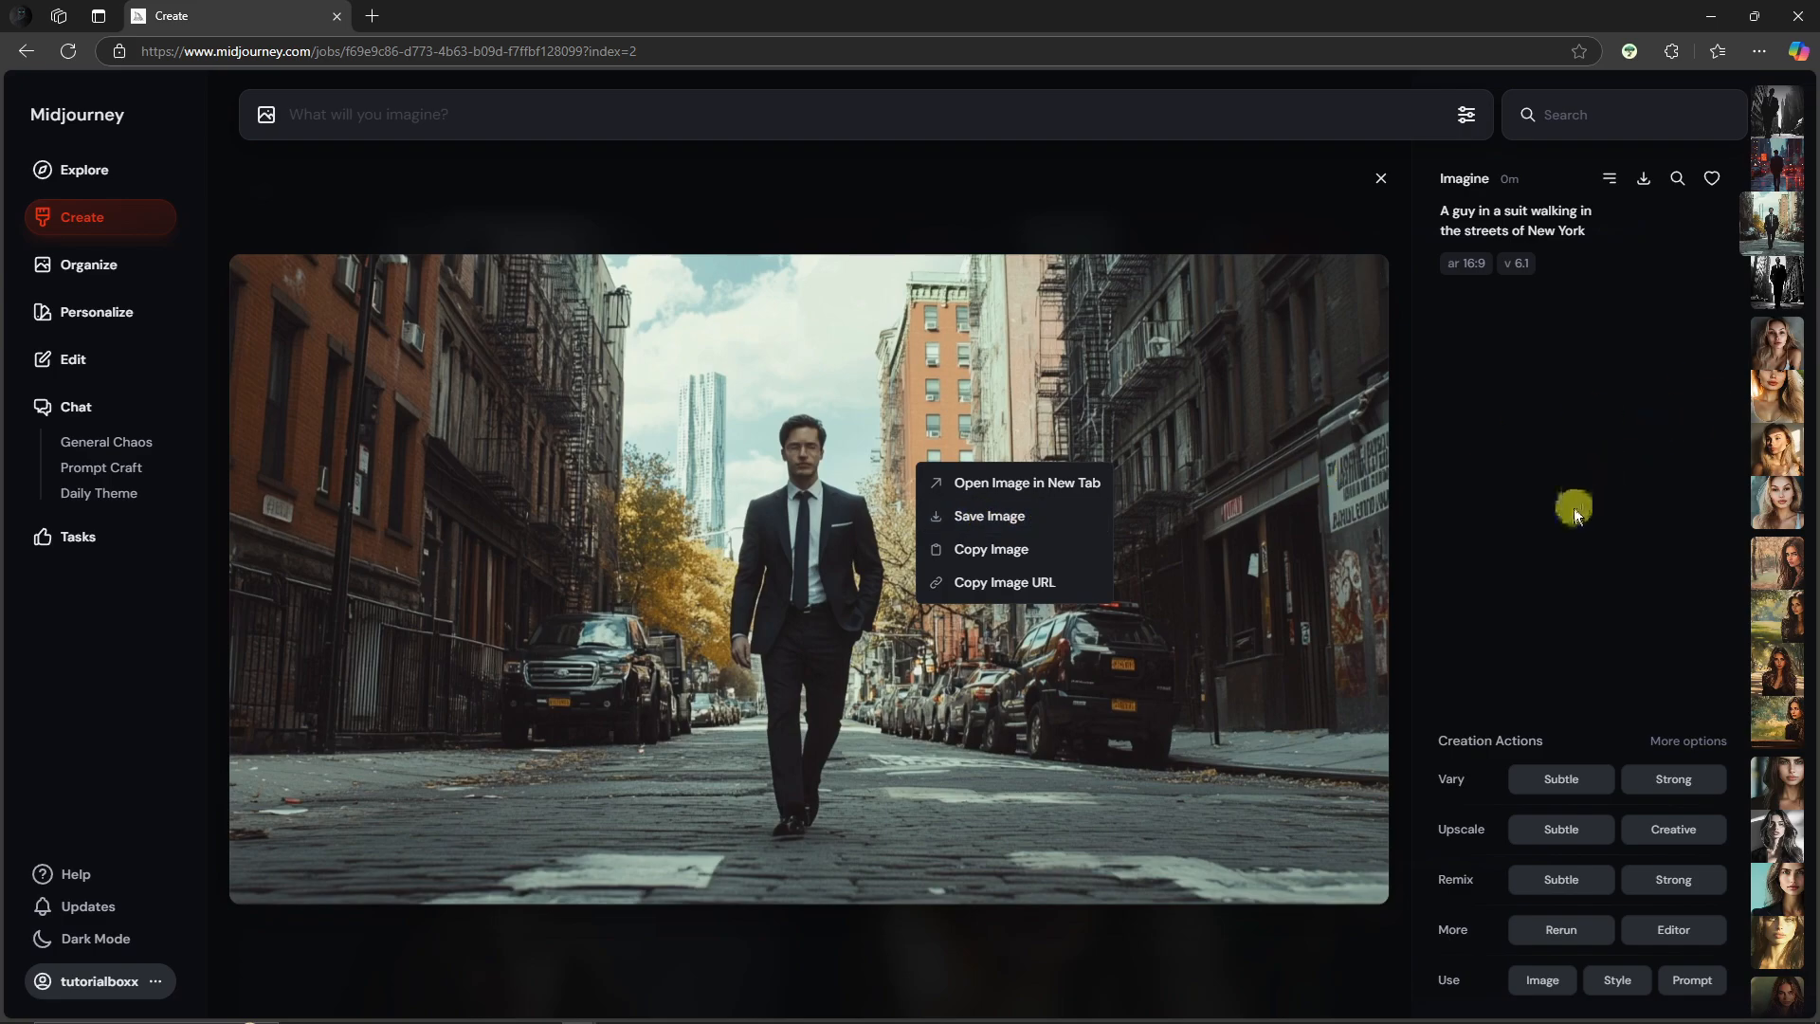
{"action": "left_click", "coordinate": [1571, 509]}
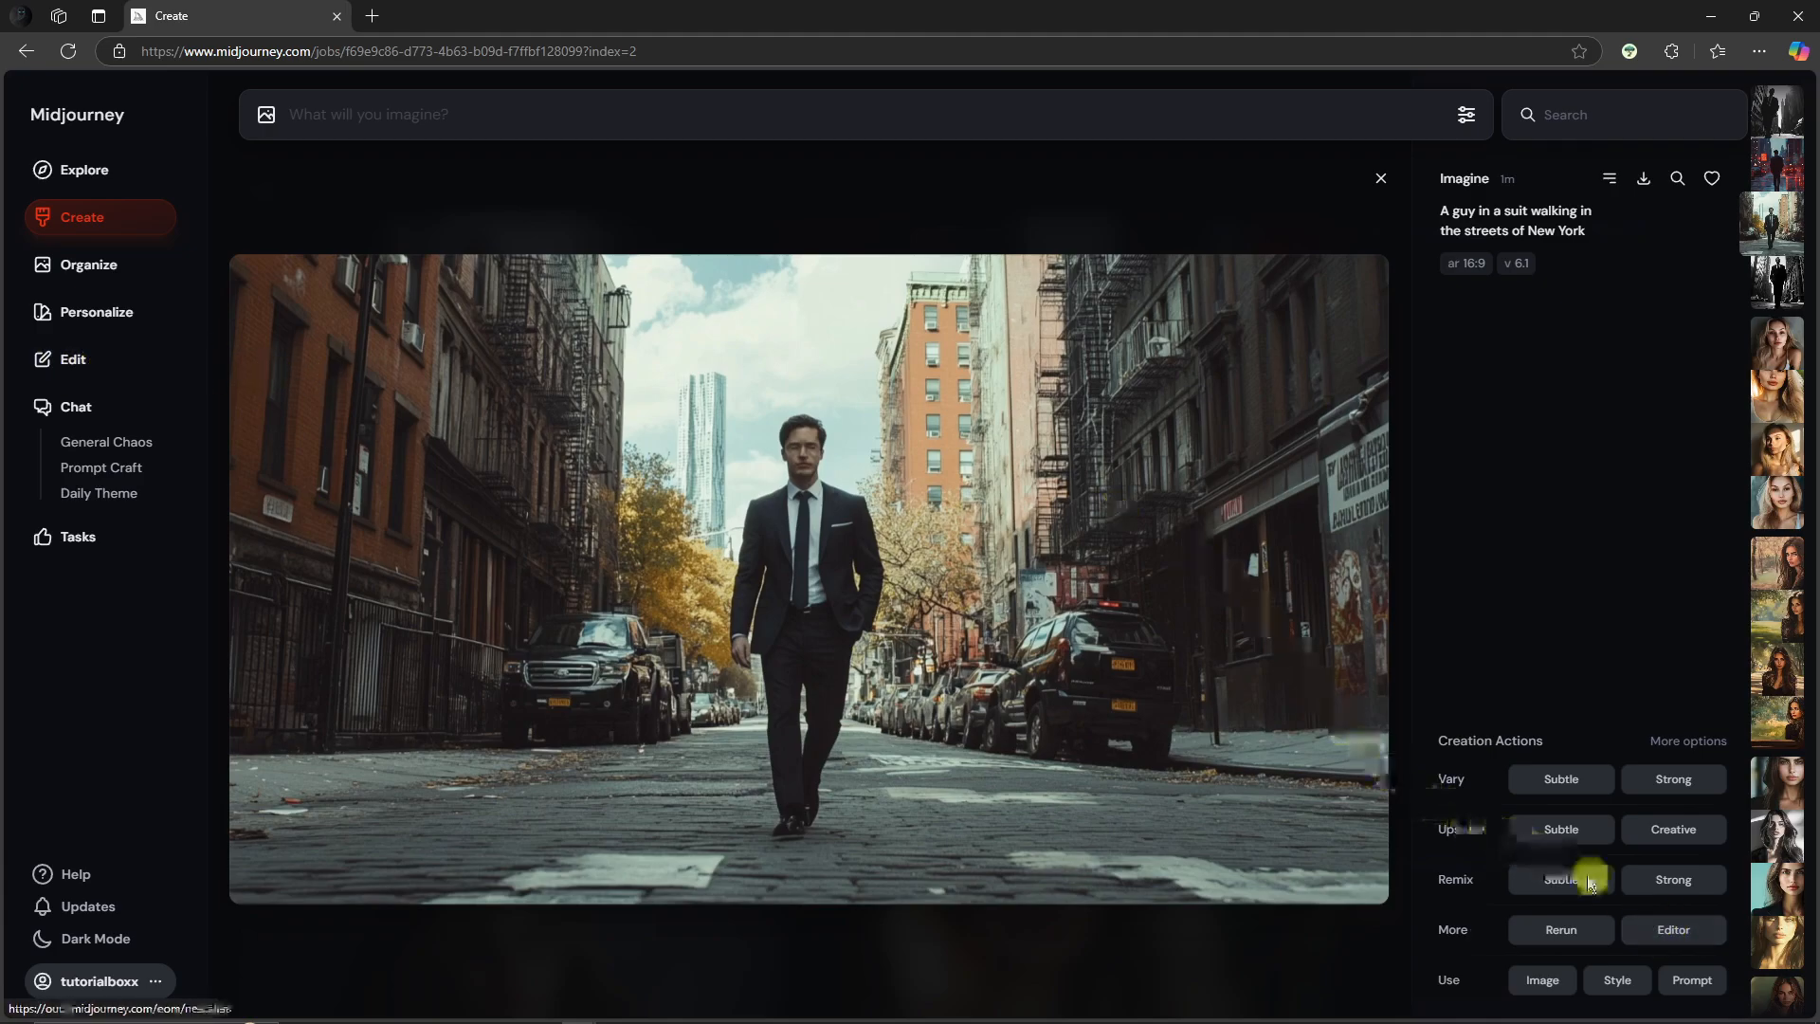
{"action": "left_click", "coordinate": [1696, 929]}
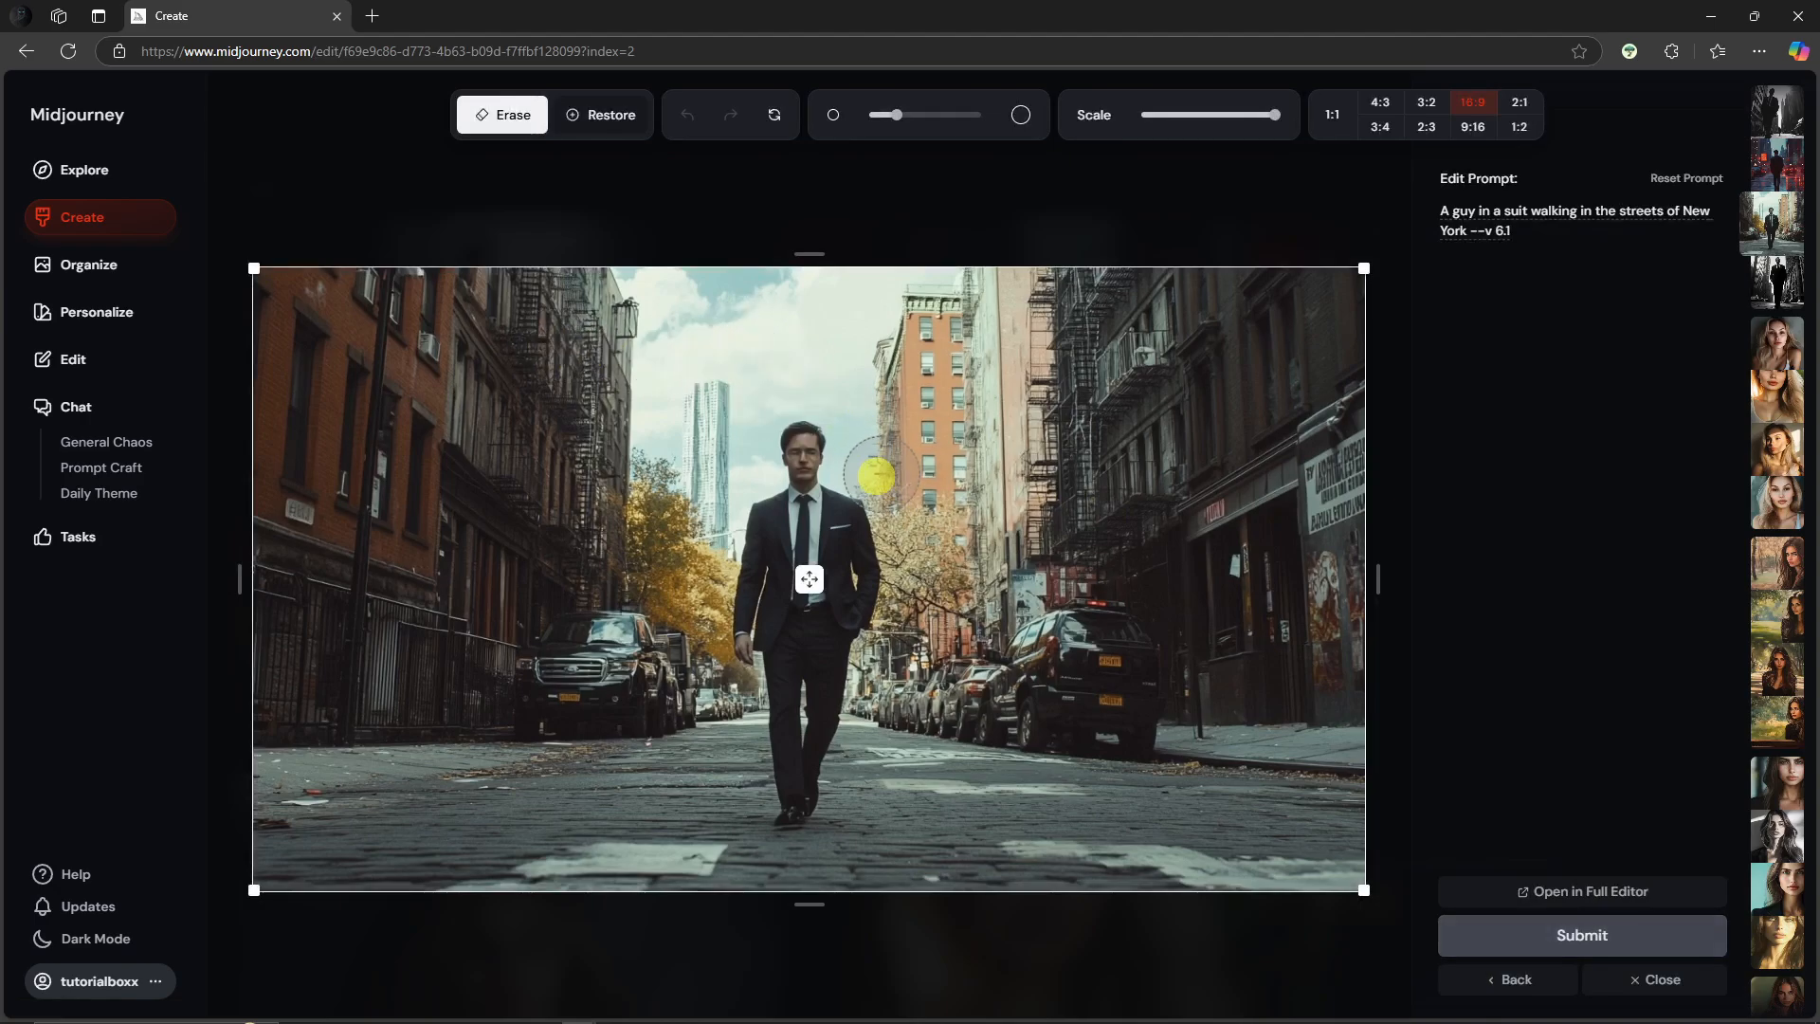
{"action": "mouse_move", "coordinate": [279, 286]}
{"action": "left_mouse_down"}
{"action": "mouse_move", "coordinate": [666, 410]}
{"action": "mouse_move", "coordinate": [386, 361]}
{"action": "mouse_move", "coordinate": [252, 285]}
{"action": "left_mouse_up"}
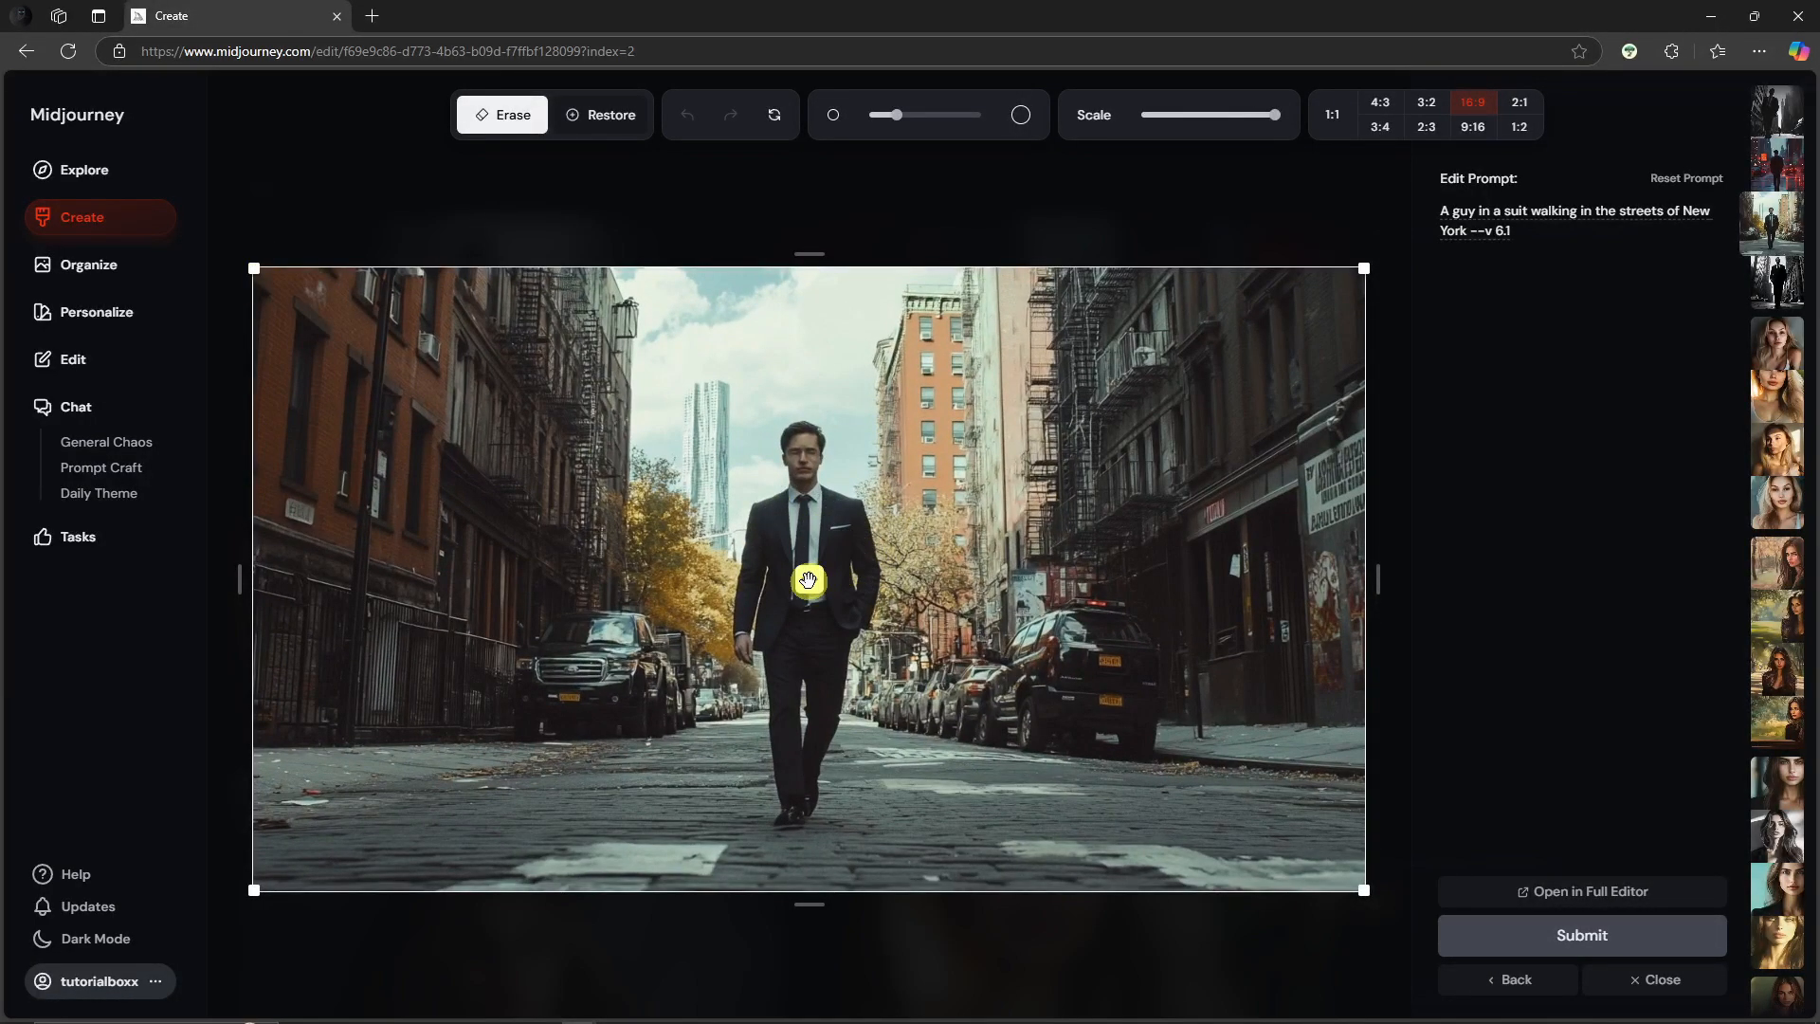
{"action": "key", "text": "Escape"}
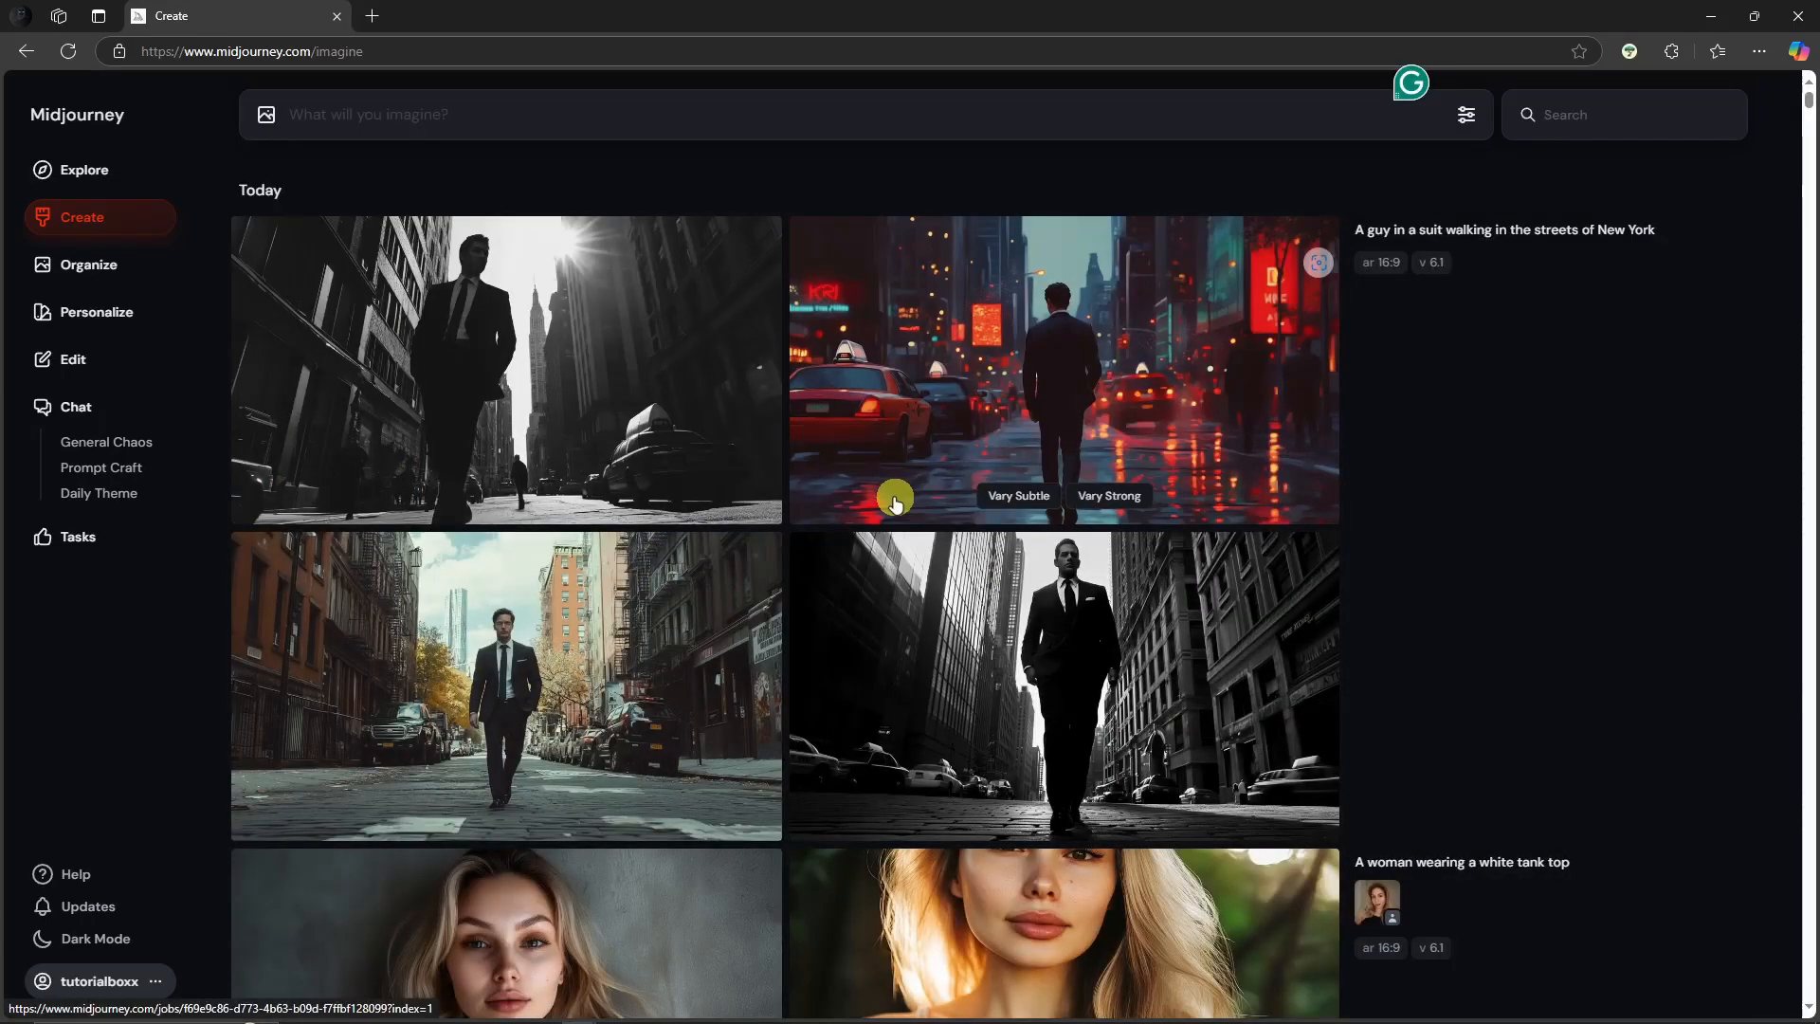
Step: Copy the image URL of the third street image from its viewer
{"action": "left_click", "coordinate": [108, 367]}
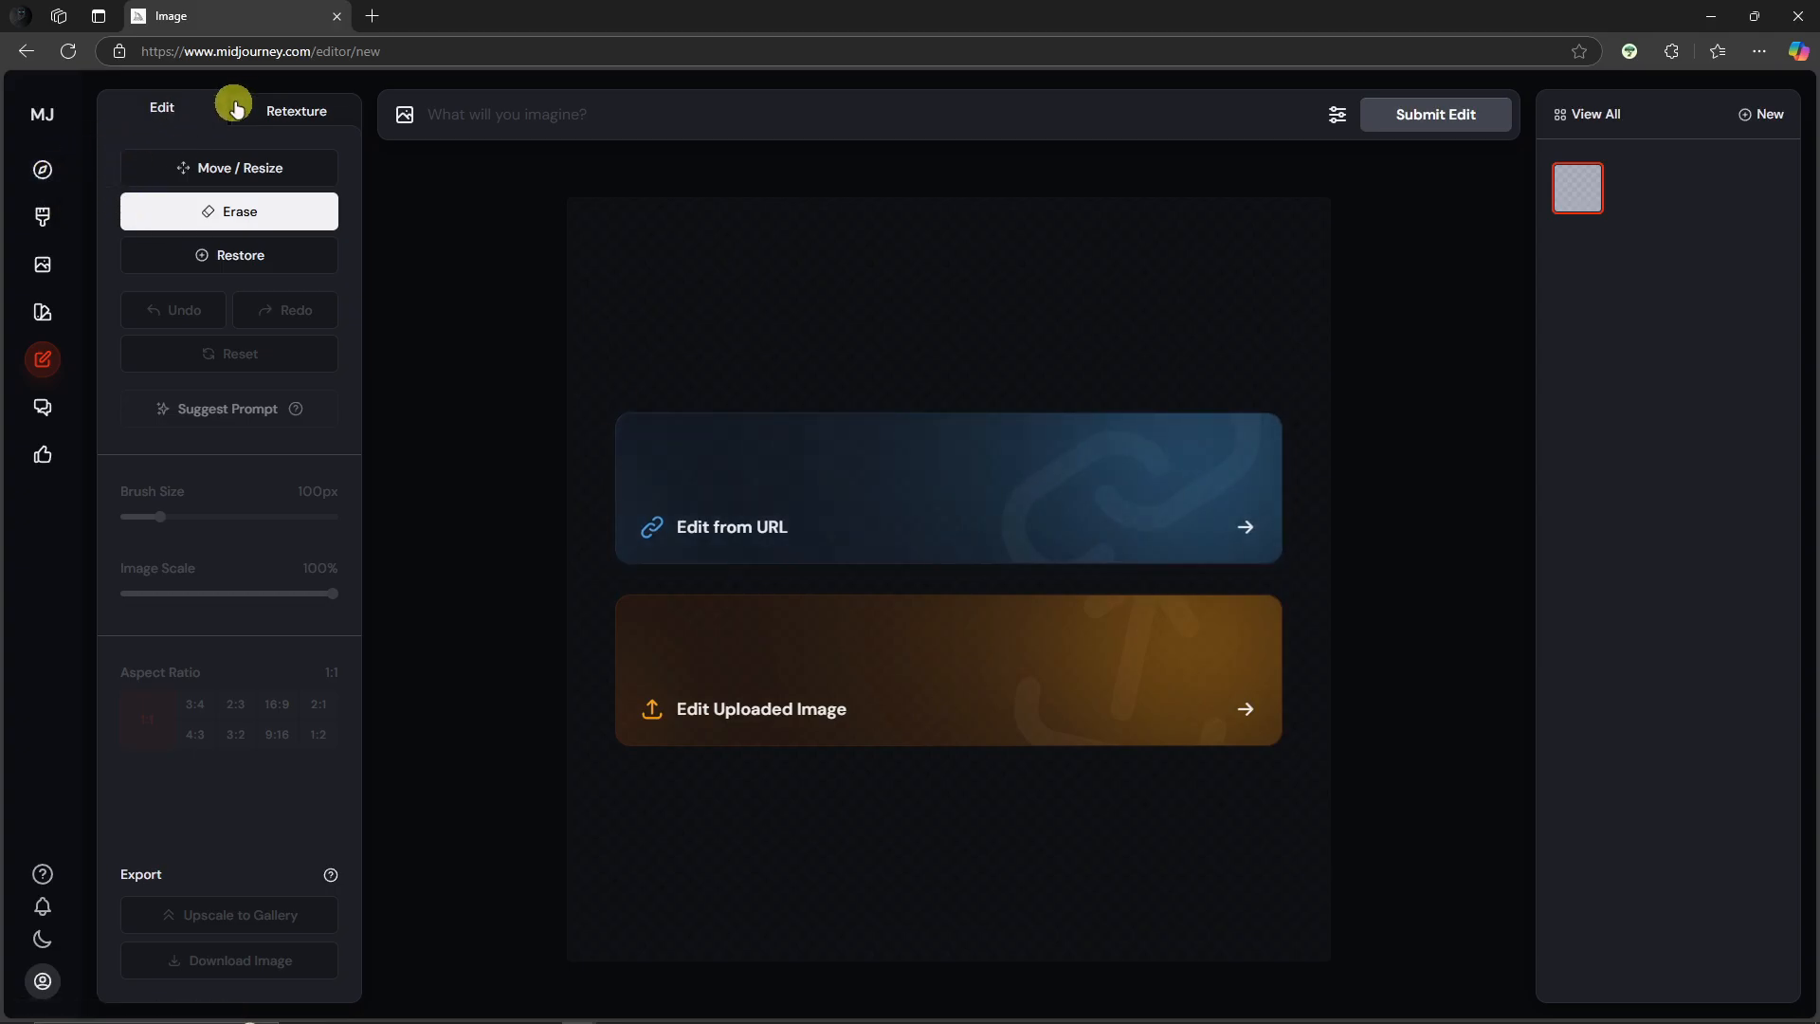
{"action": "left_click", "coordinate": [42, 171]}
{"action": "left_click", "coordinate": [60, 216]}
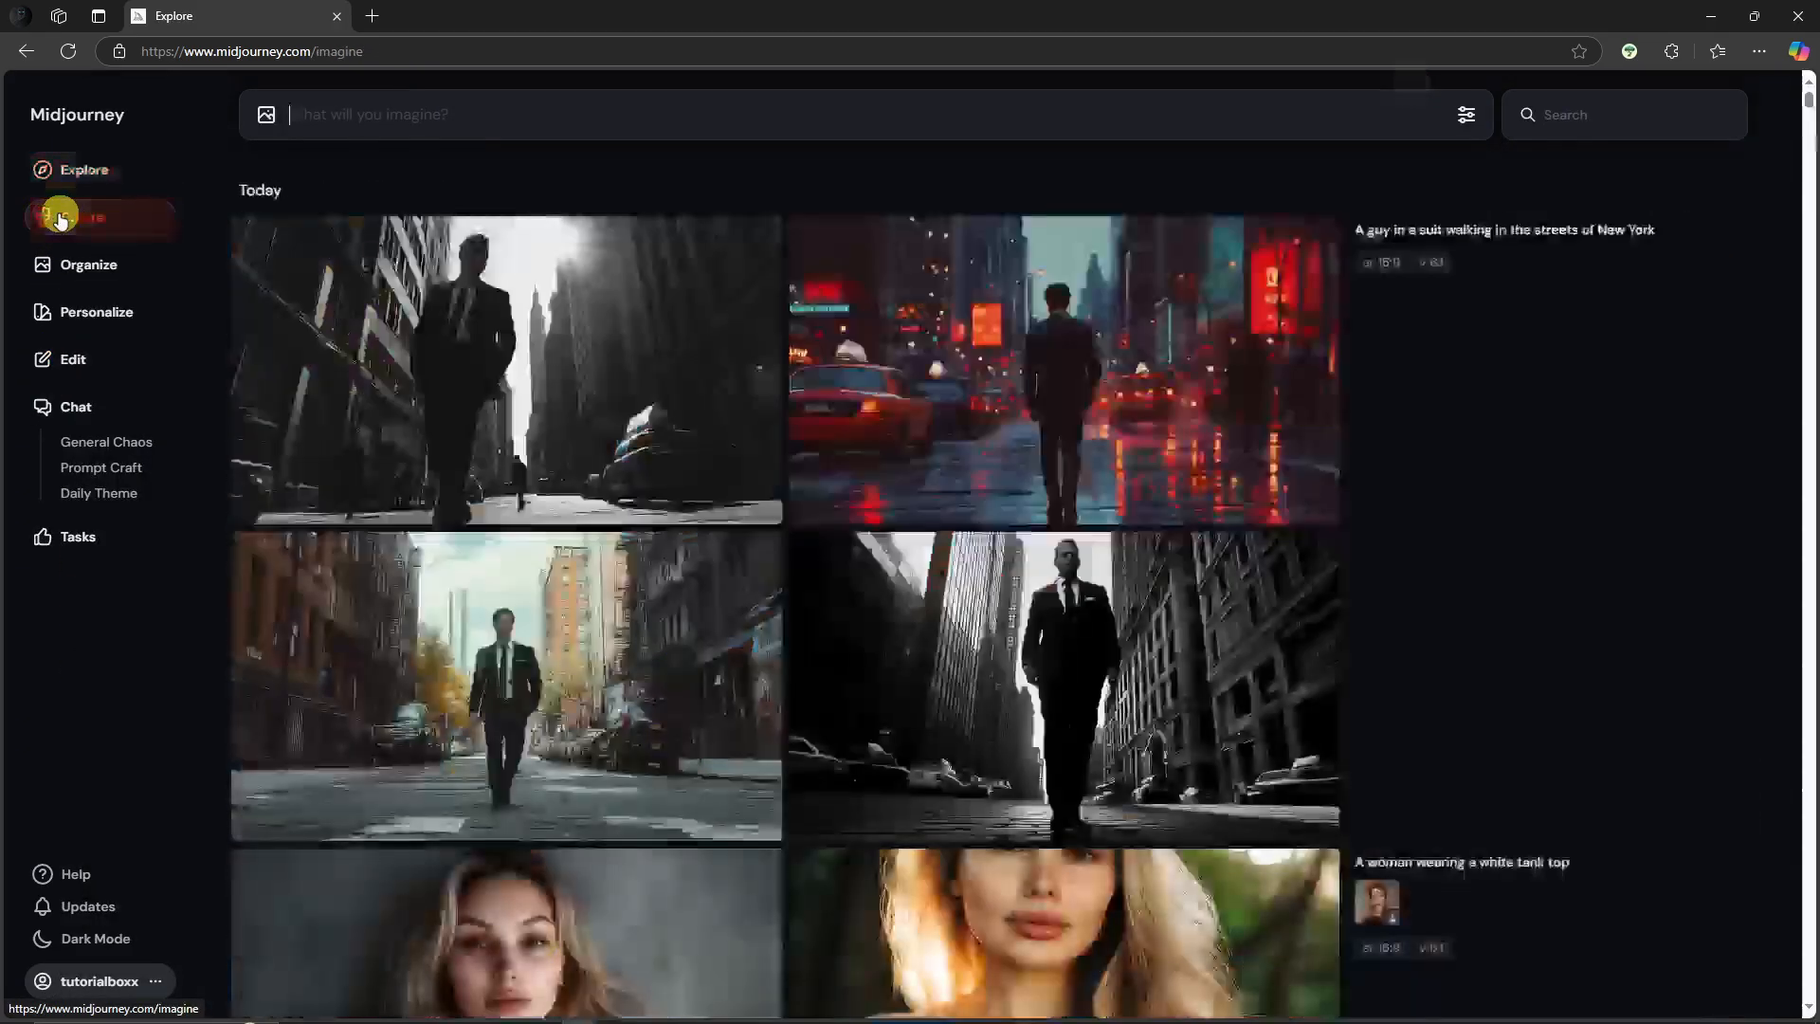
{"action": "left_click", "coordinate": [670, 642]}
{"action": "right_click", "coordinate": [809, 514]}
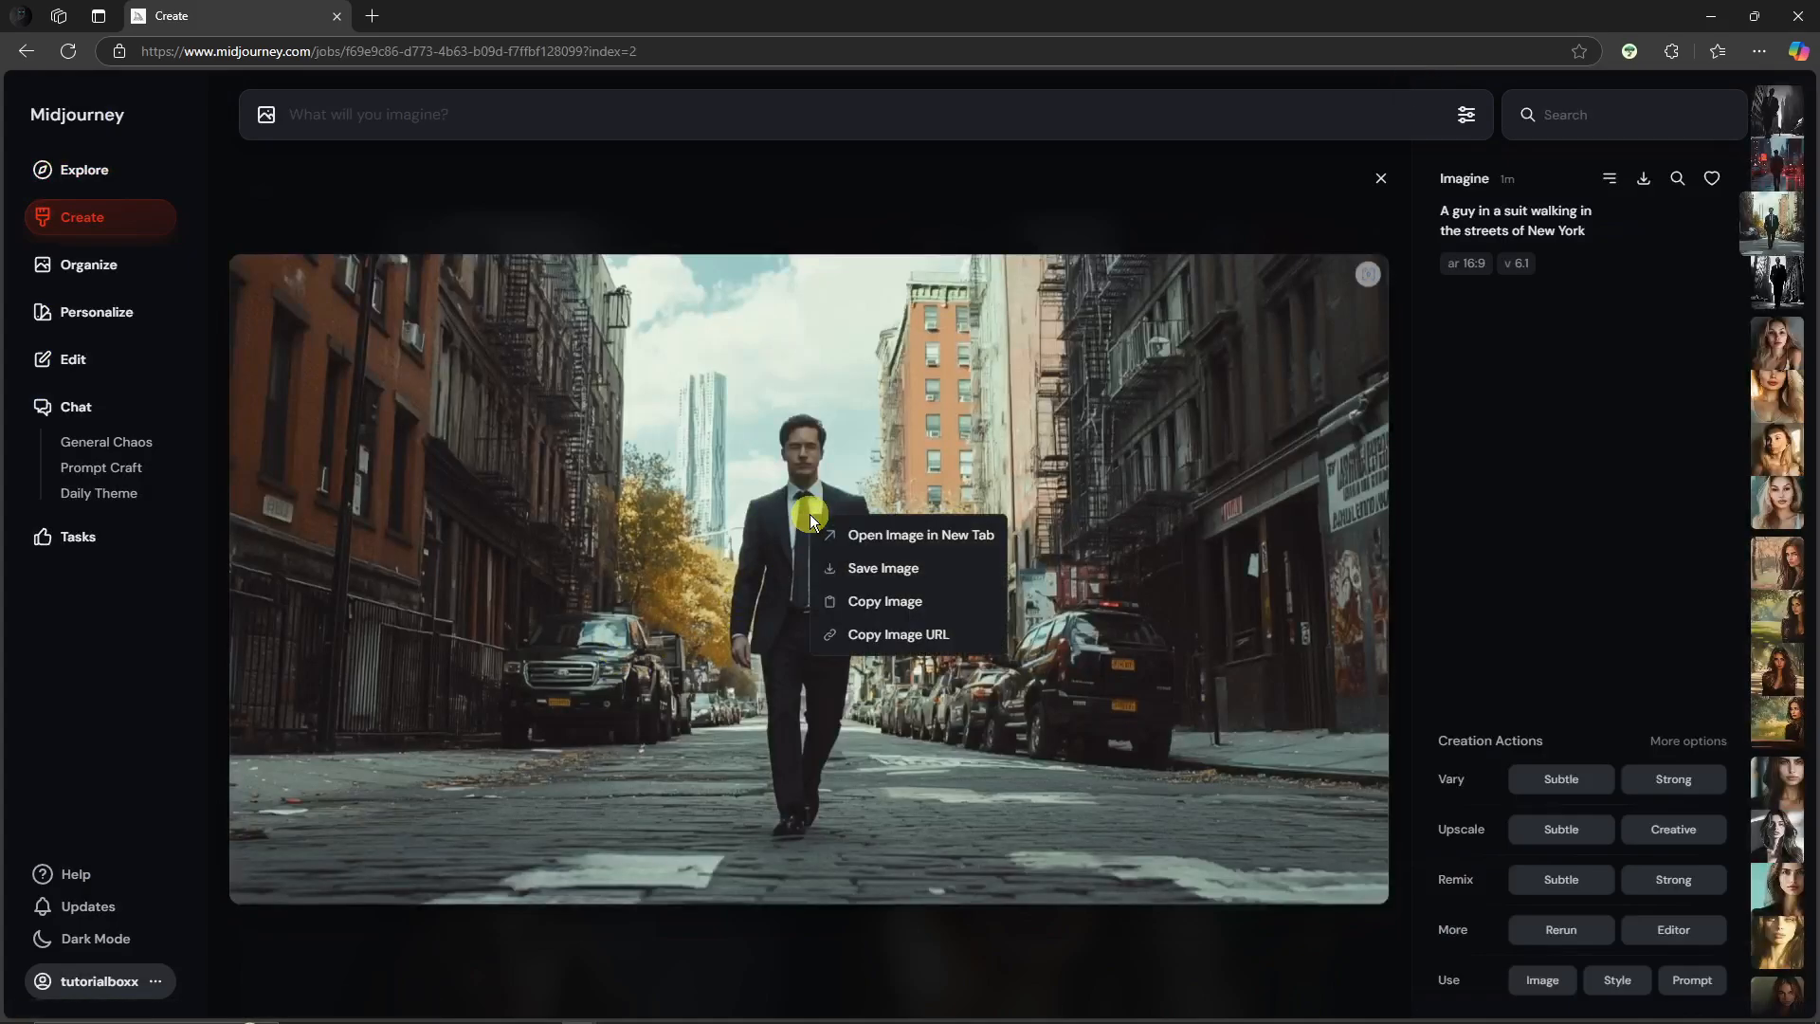
{"action": "left_click", "coordinate": [905, 635]}
Step: Load the copied image URL into the web editor with Edit from URL
{"action": "left_click", "coordinate": [81, 358]}
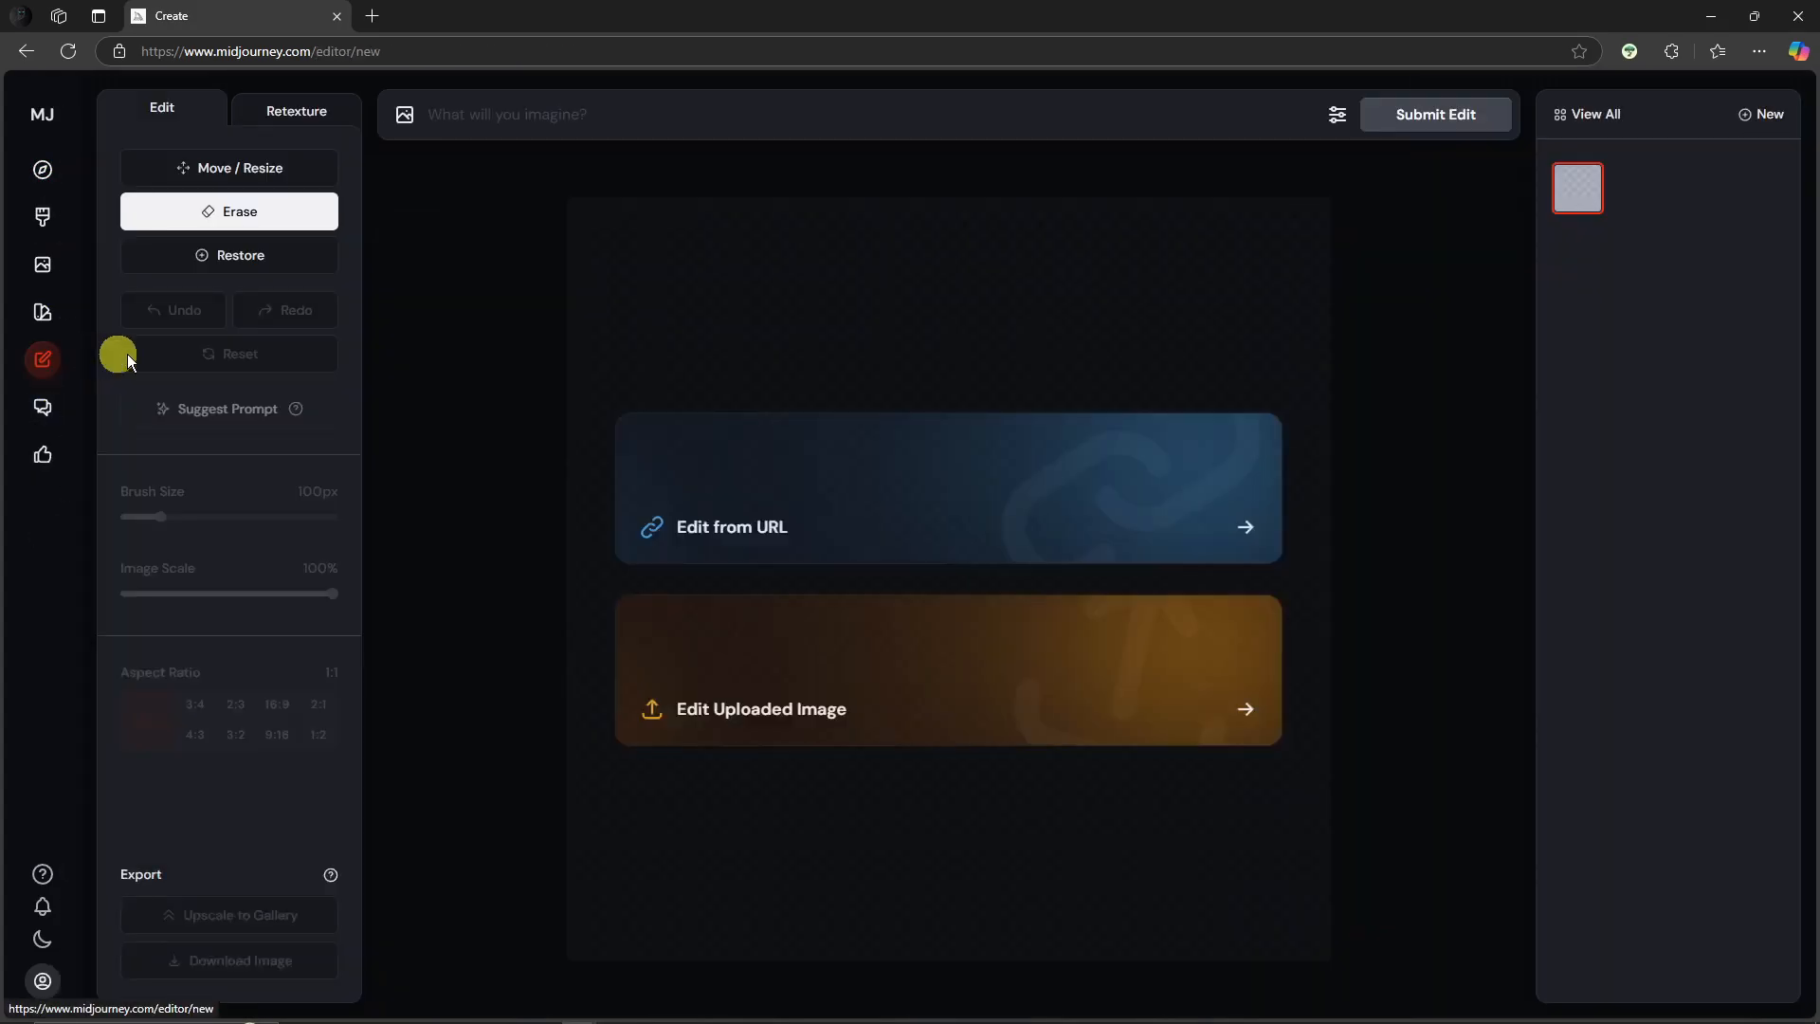
{"action": "left_click", "coordinate": [832, 494]}
{"action": "key", "text": "ctrl+v"}
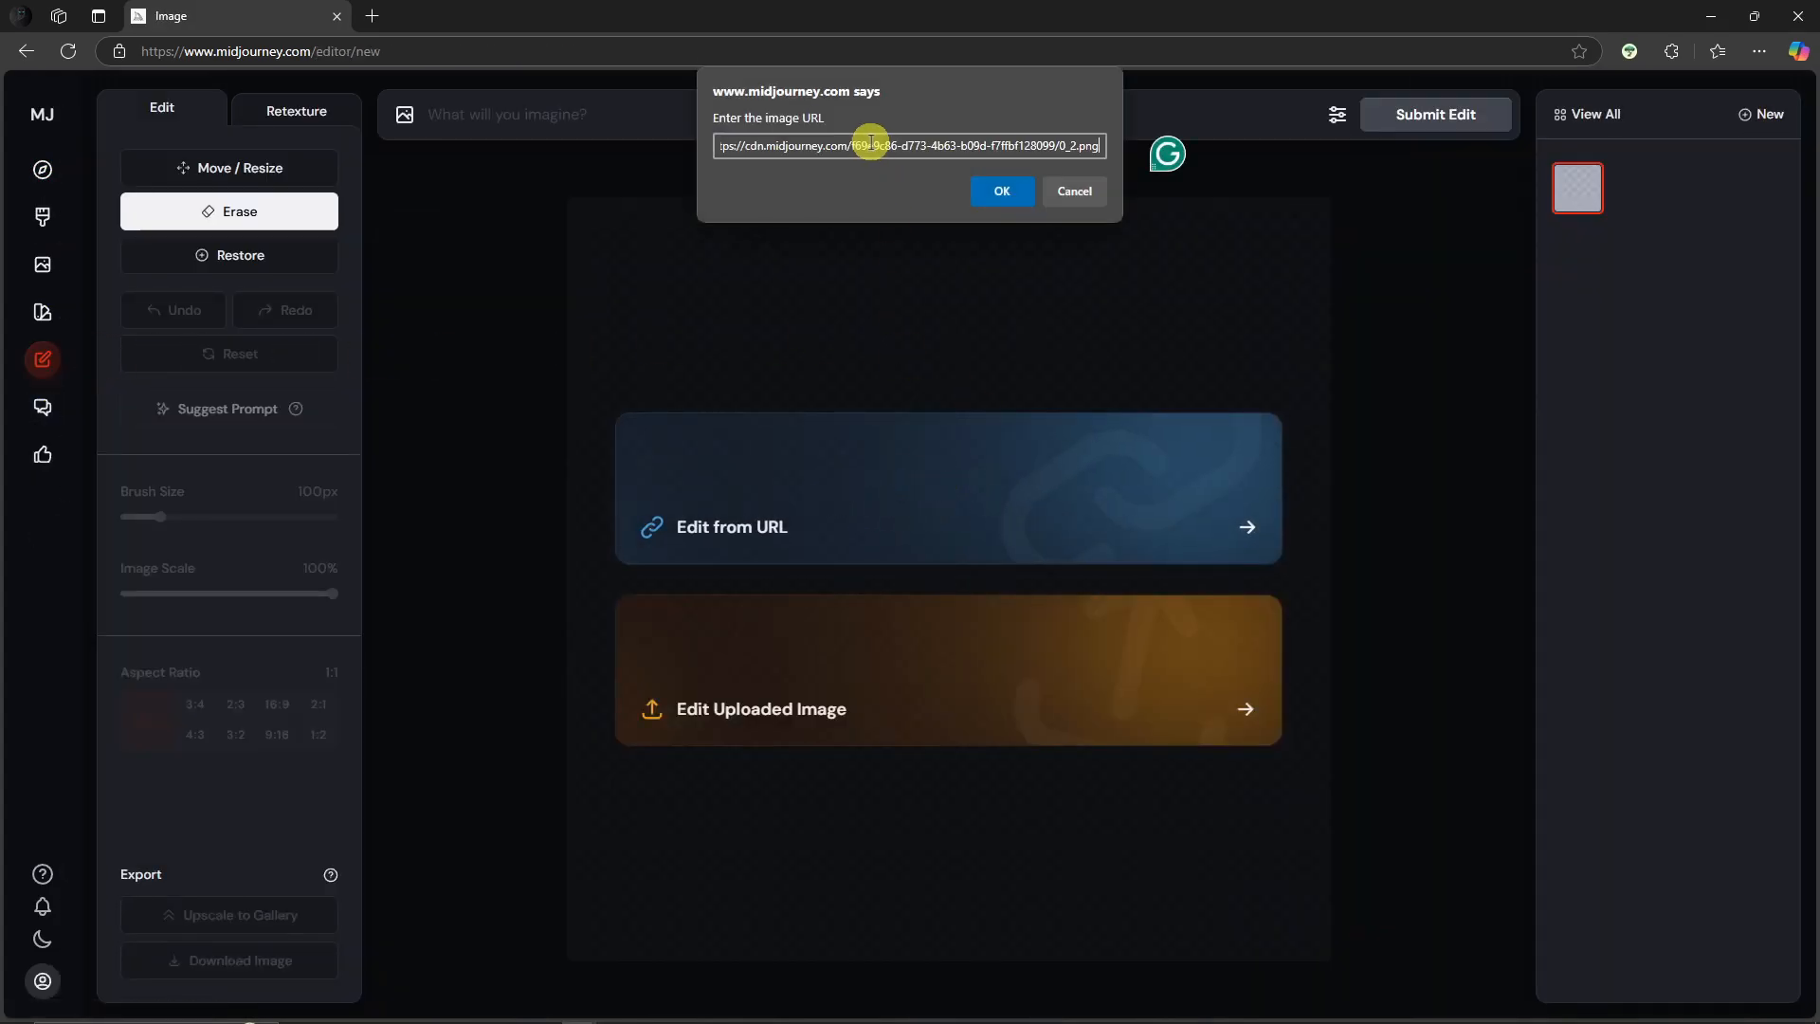
{"action": "left_click", "coordinate": [1002, 191]}
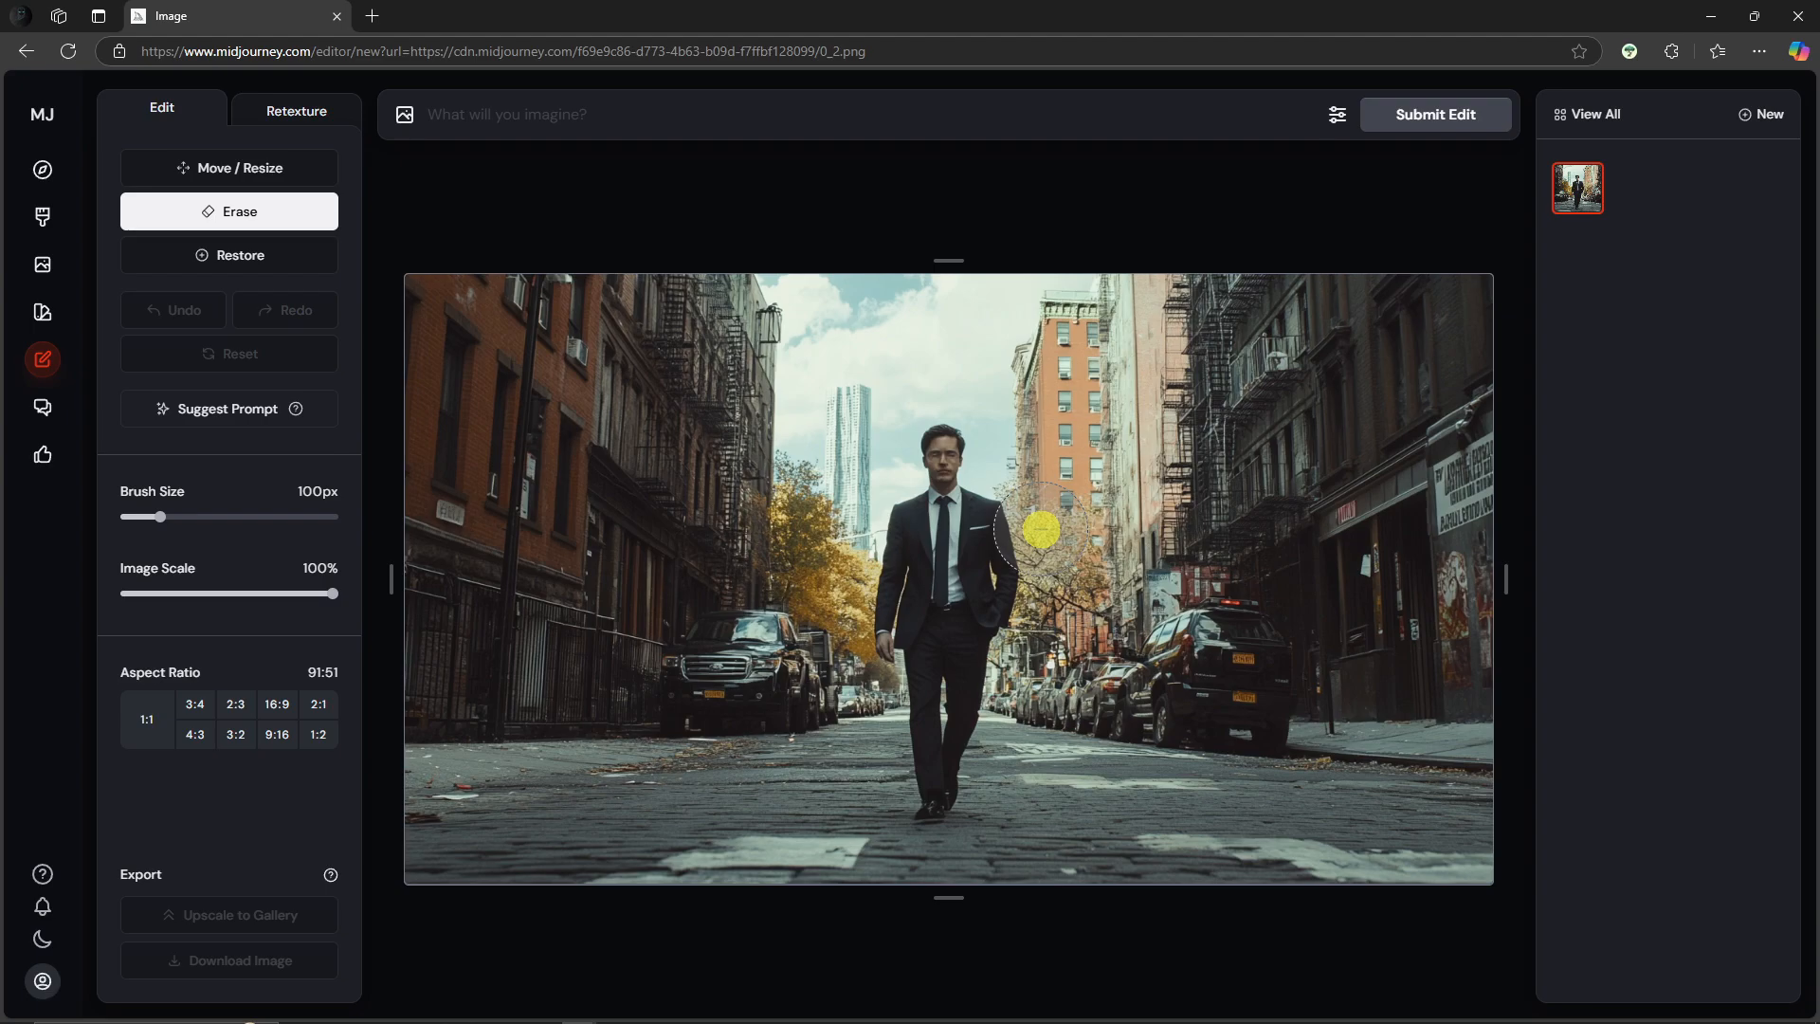
Step: Try shifting the image left with Move / Resize and undo the move
{"action": "left_click", "coordinate": [225, 171]}
{"action": "left_click_drag", "start_coordinate": [1024, 557], "coordinate": [843, 573]}
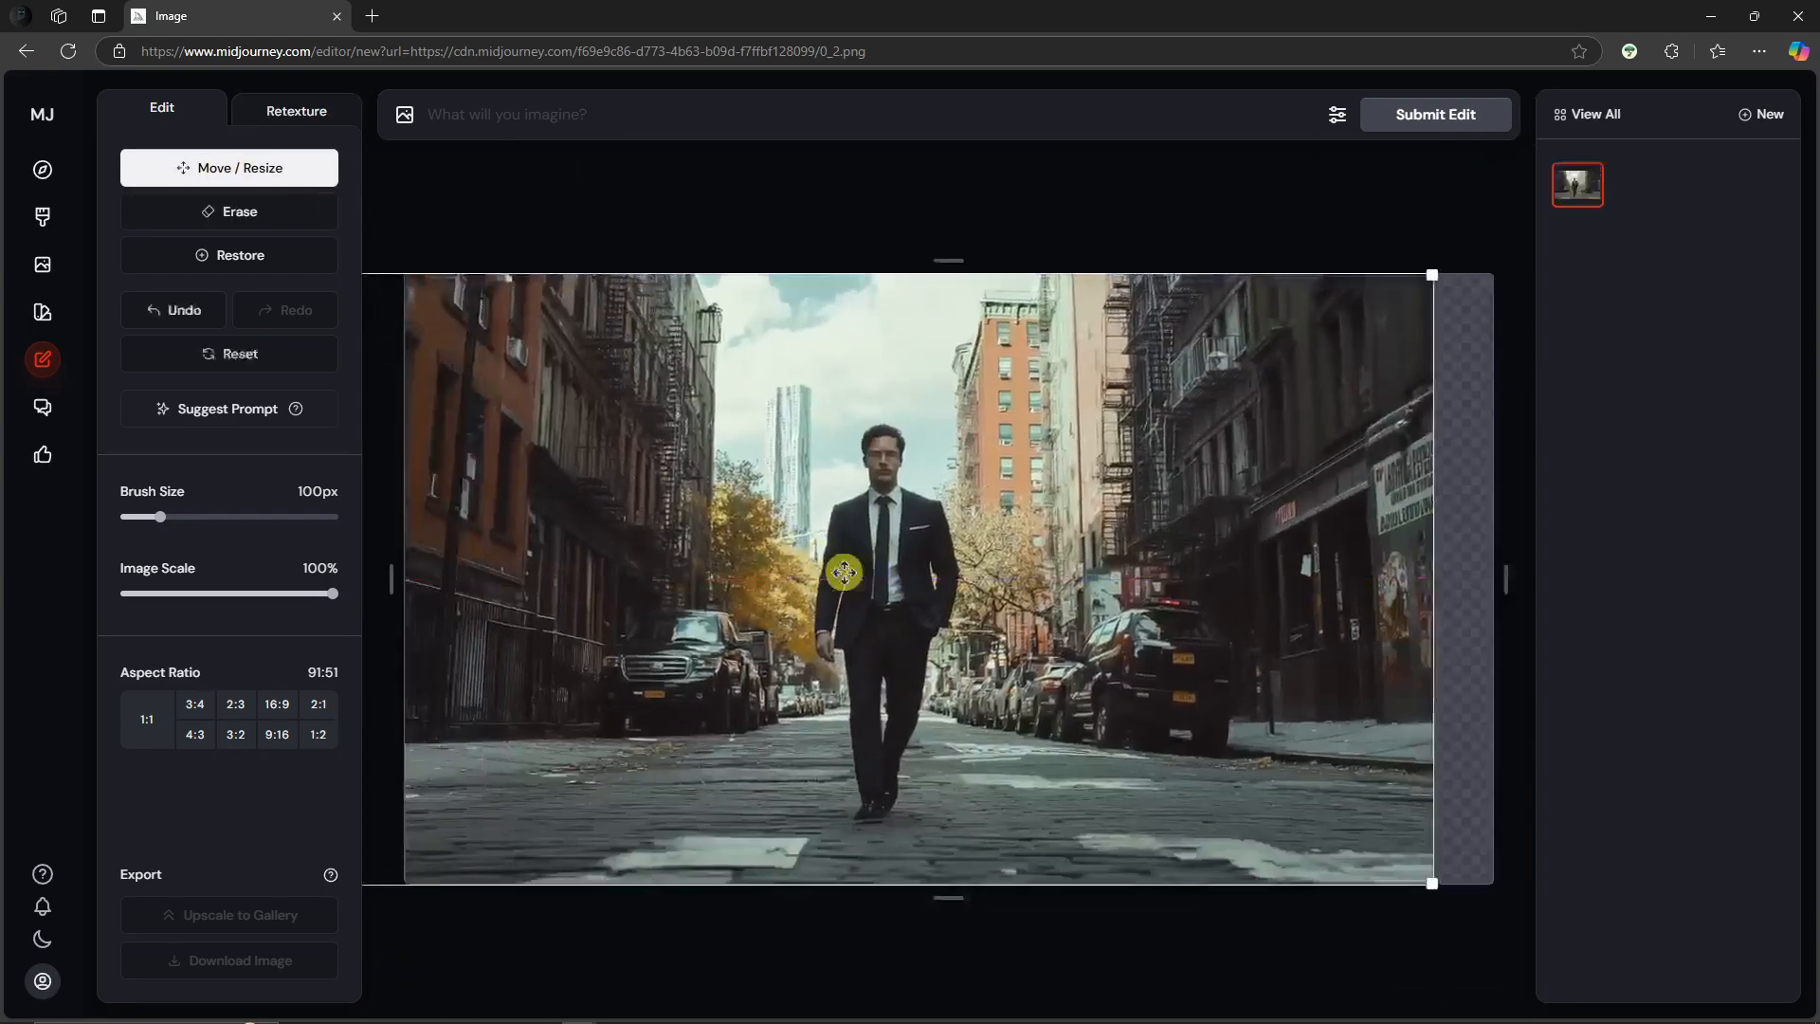
{"action": "key", "text": "ctrl+z"}
Step: Try erasing a region over the man's head with the Erase brush and undo the stroke
{"action": "left_click", "coordinate": [237, 210]}
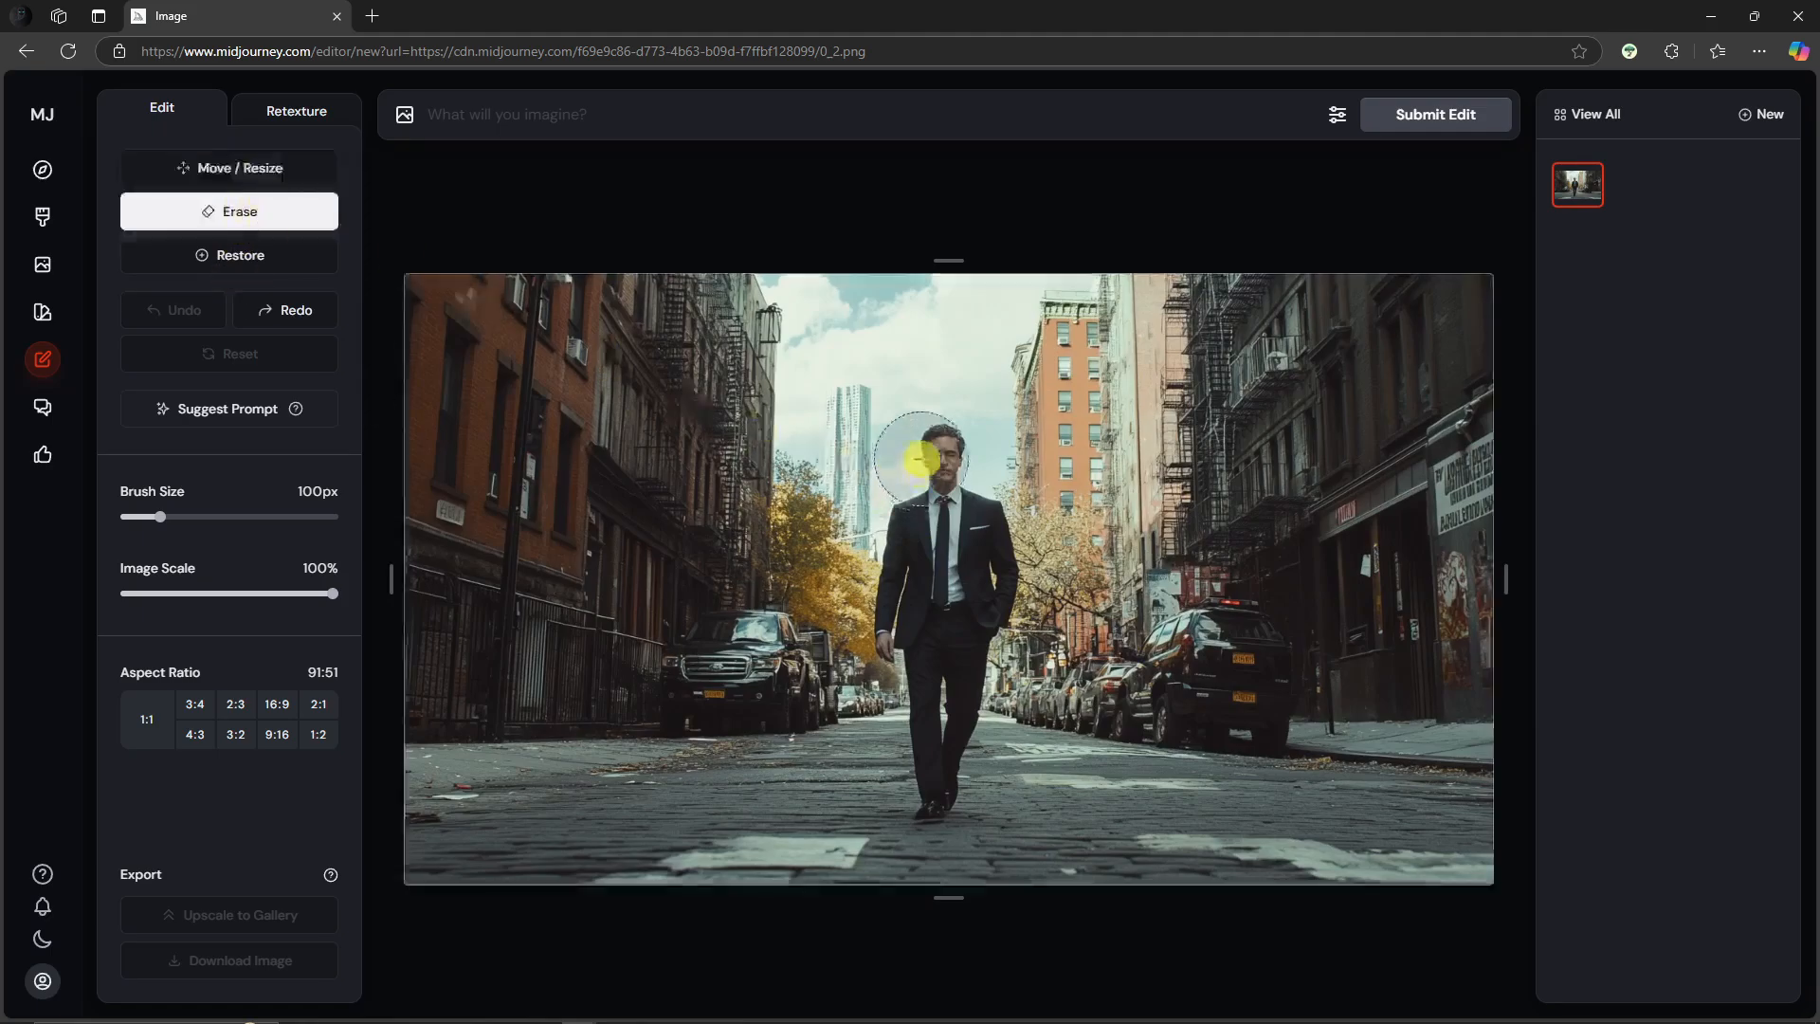
{"action": "mouse_move", "coordinate": [926, 446]}
{"action": "left_mouse_down"}
{"action": "mouse_move", "coordinate": [931, 769]}
{"action": "mouse_move", "coordinate": [910, 514]}
{"action": "mouse_move", "coordinate": [957, 456]}
{"action": "mouse_move", "coordinate": [975, 663]}
{"action": "left_mouse_up"}
{"action": "key", "text": "ctrl+z"}
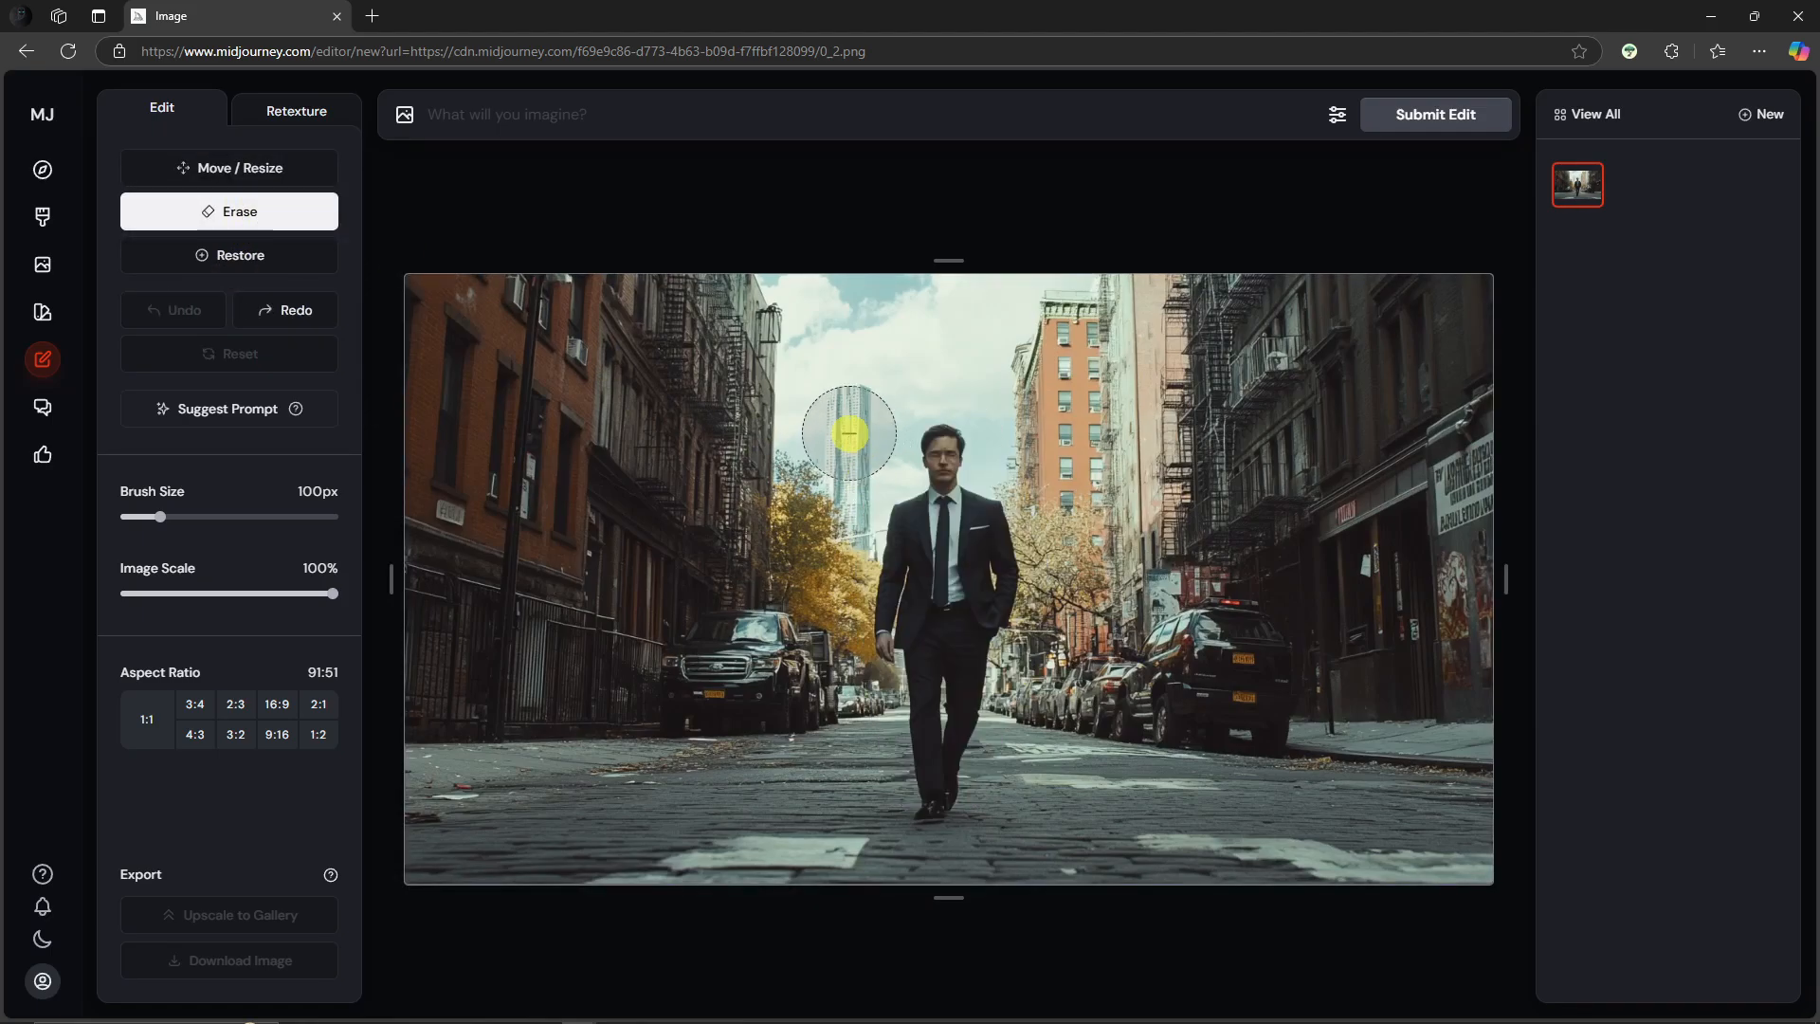
Step: Try the Restore brush over the parked car on the left and undo the stroke
{"action": "left_click", "coordinate": [225, 265]}
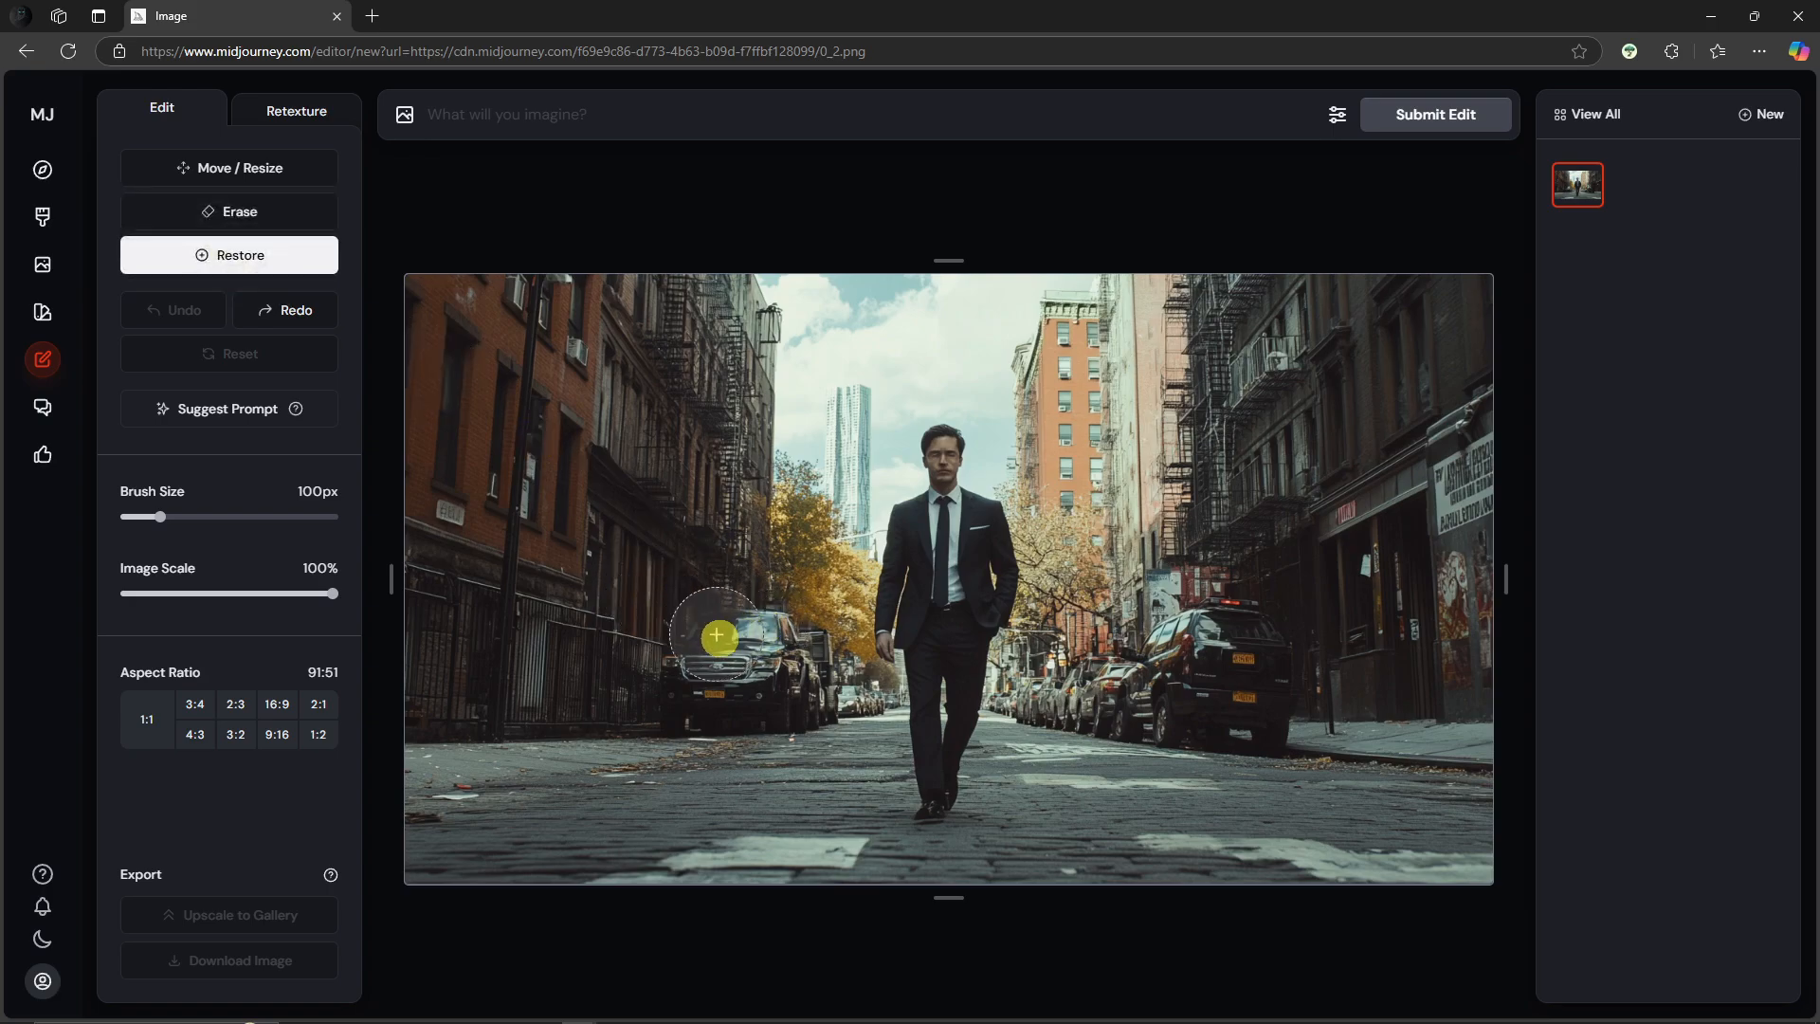
{"action": "mouse_move", "coordinate": [724, 658]}
{"action": "left_mouse_down"}
{"action": "mouse_move", "coordinate": [756, 715]}
{"action": "mouse_move", "coordinate": [819, 639]}
{"action": "left_mouse_up"}
{"action": "key", "text": "ctrl+z"}
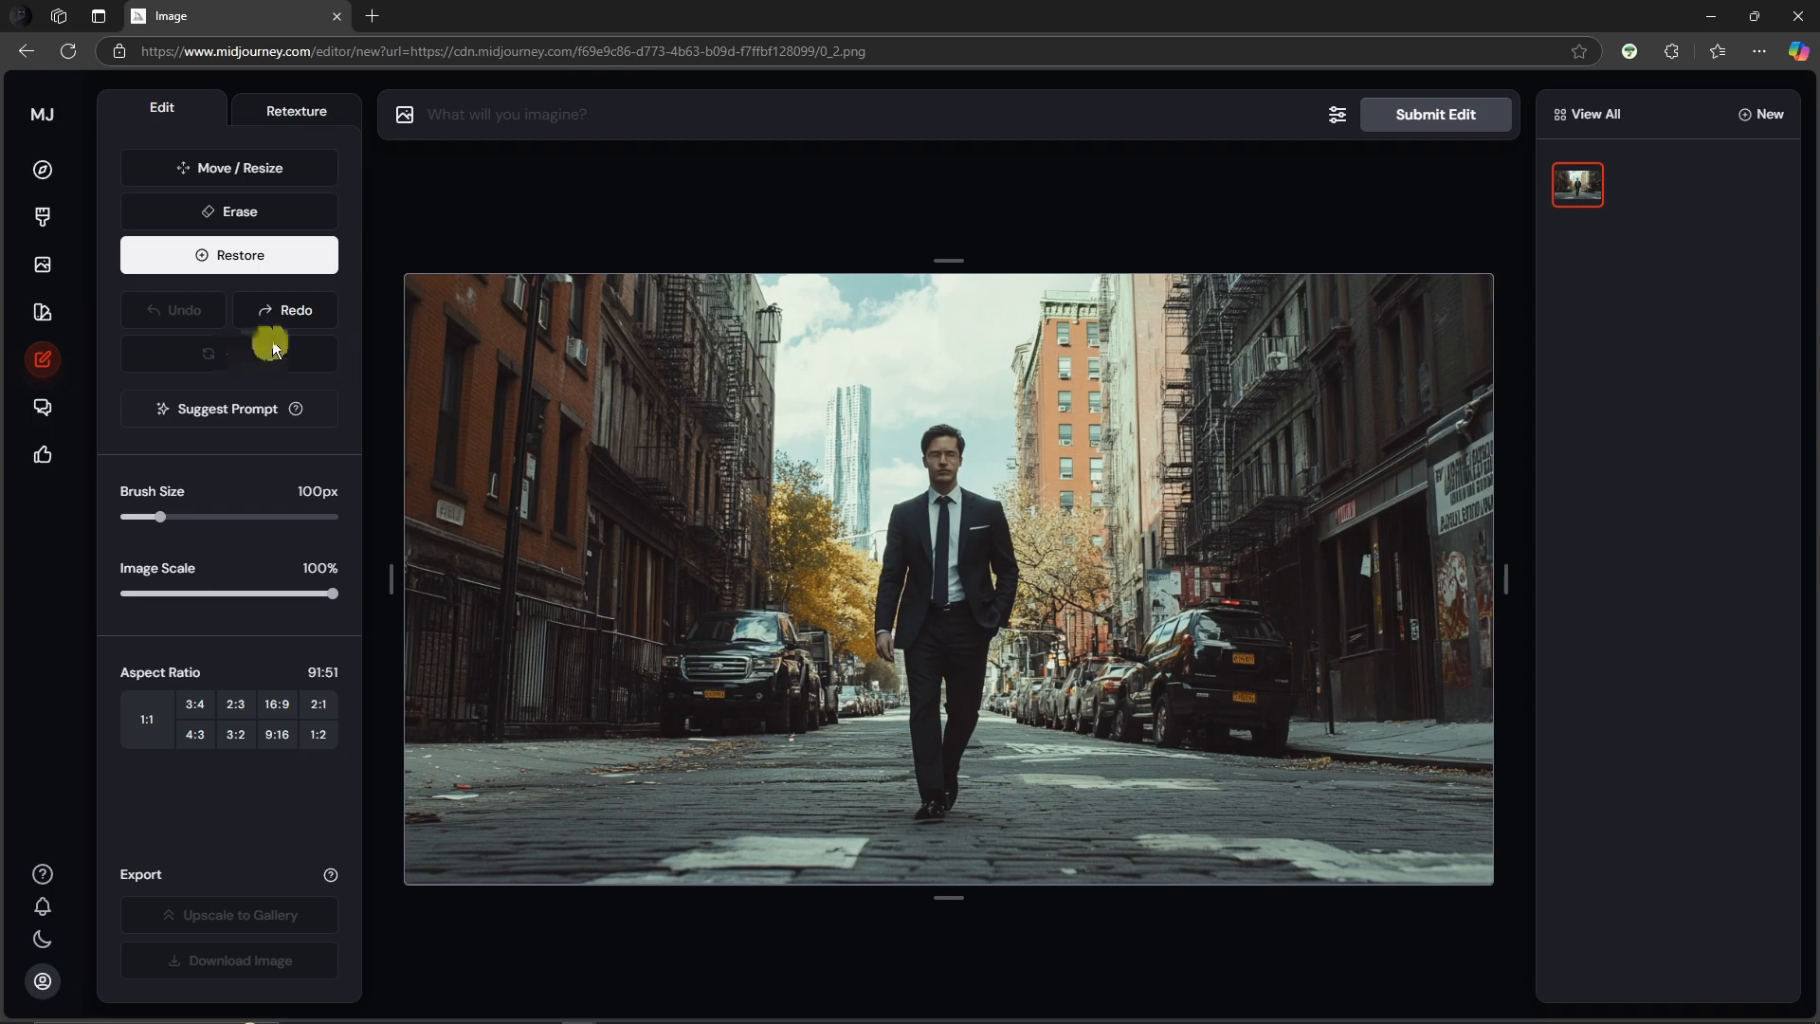
Step: Generate a matching prompt for the image with Suggest Prompt and select the prompt text
{"action": "mouse_move", "coordinate": [300, 412]}
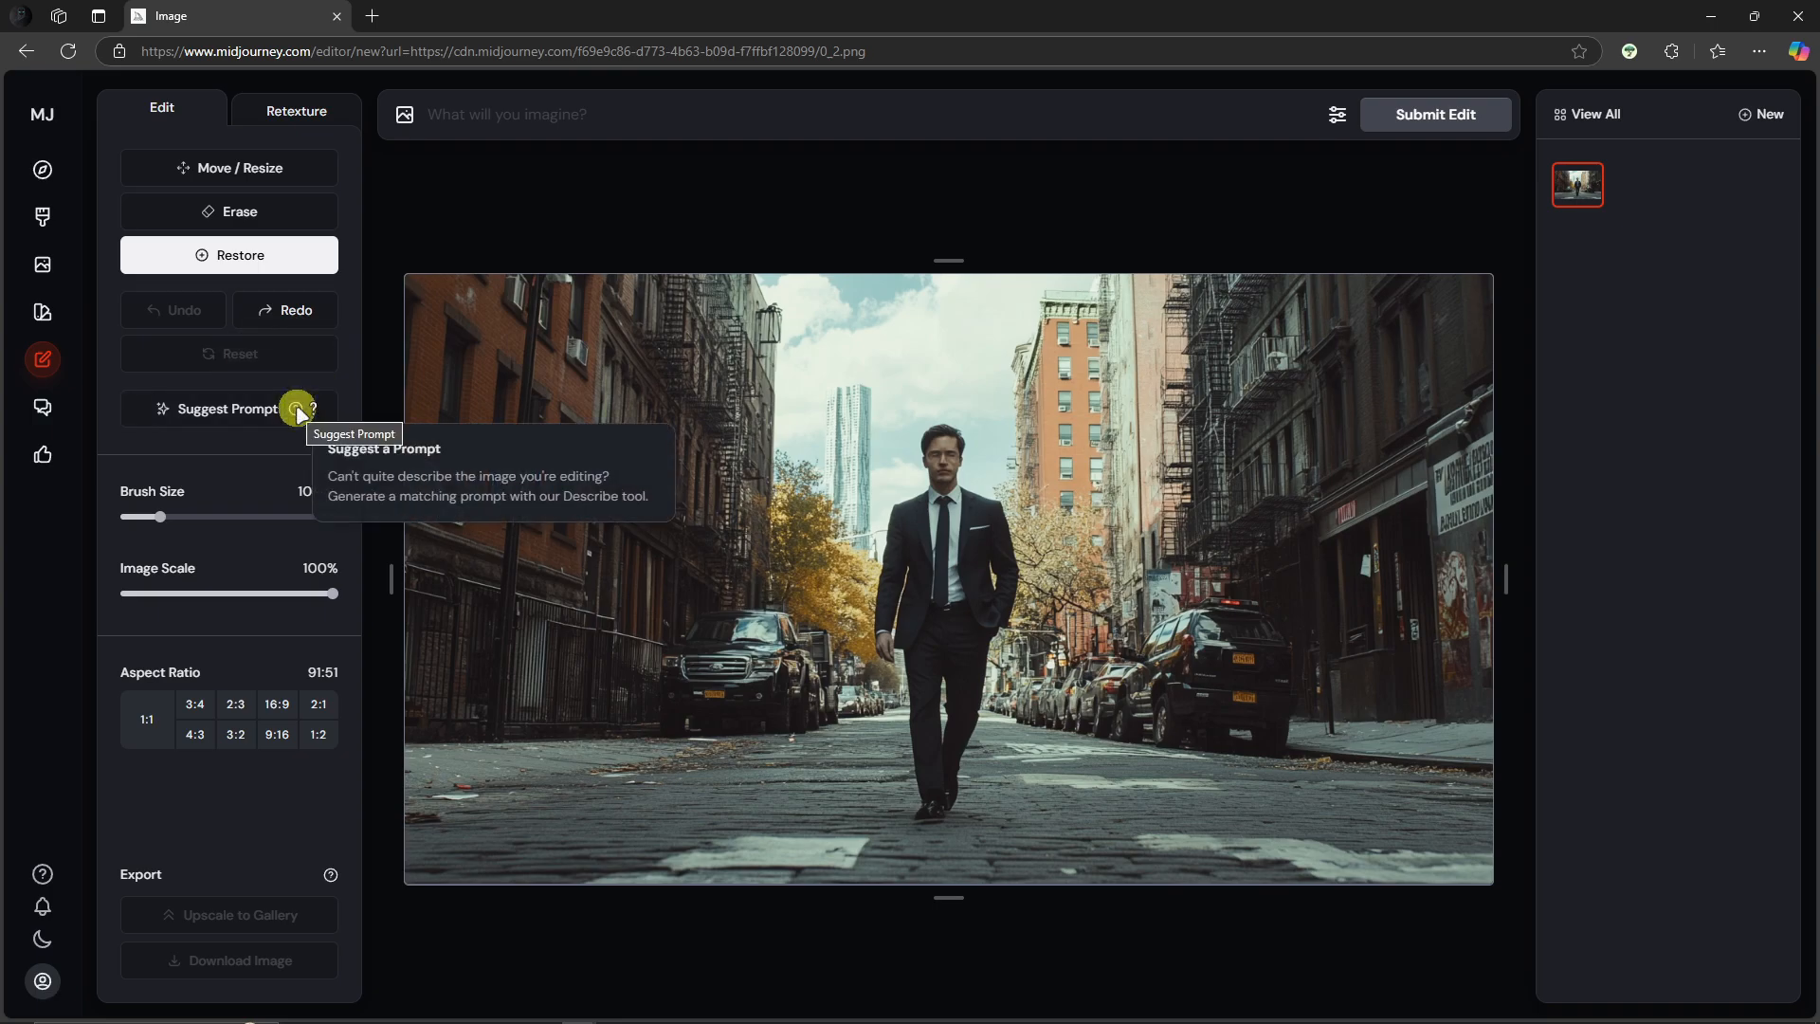
{"action": "left_click", "coordinate": [280, 416]}
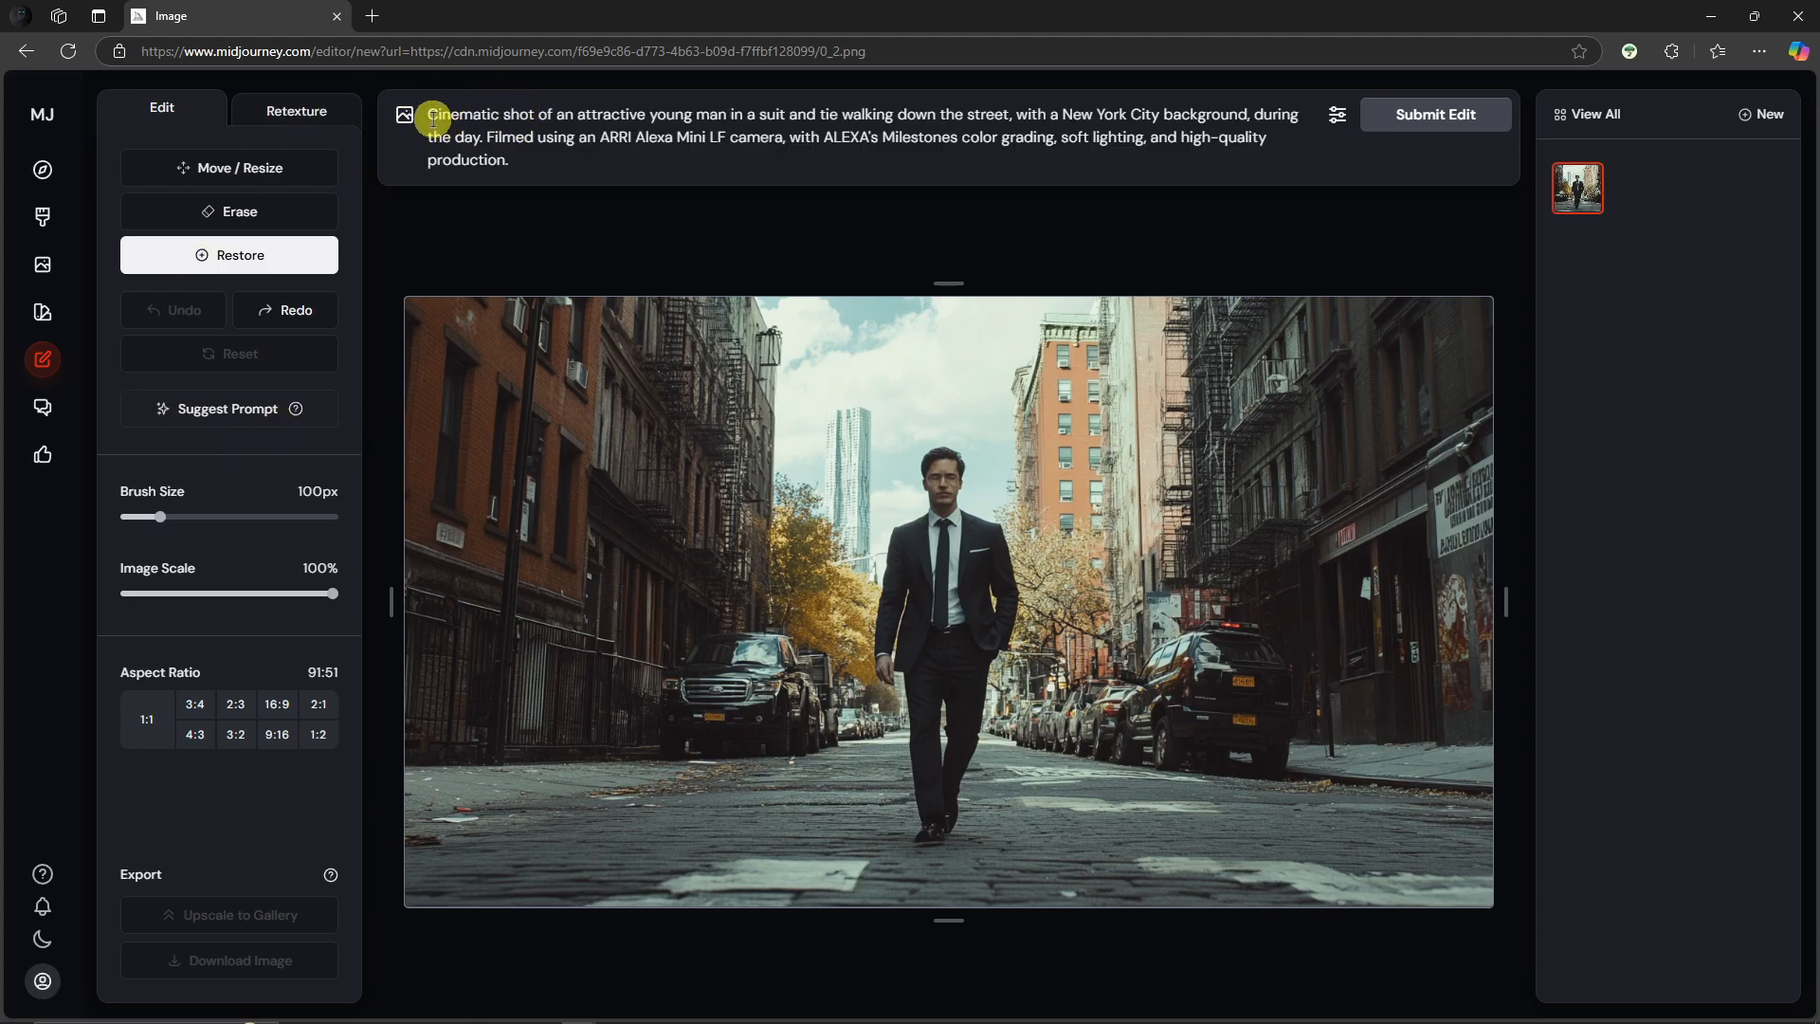
{"action": "left_click_drag", "start_coordinate": [422, 114], "coordinate": [613, 155]}
{"action": "left_click", "coordinate": [526, 117]}
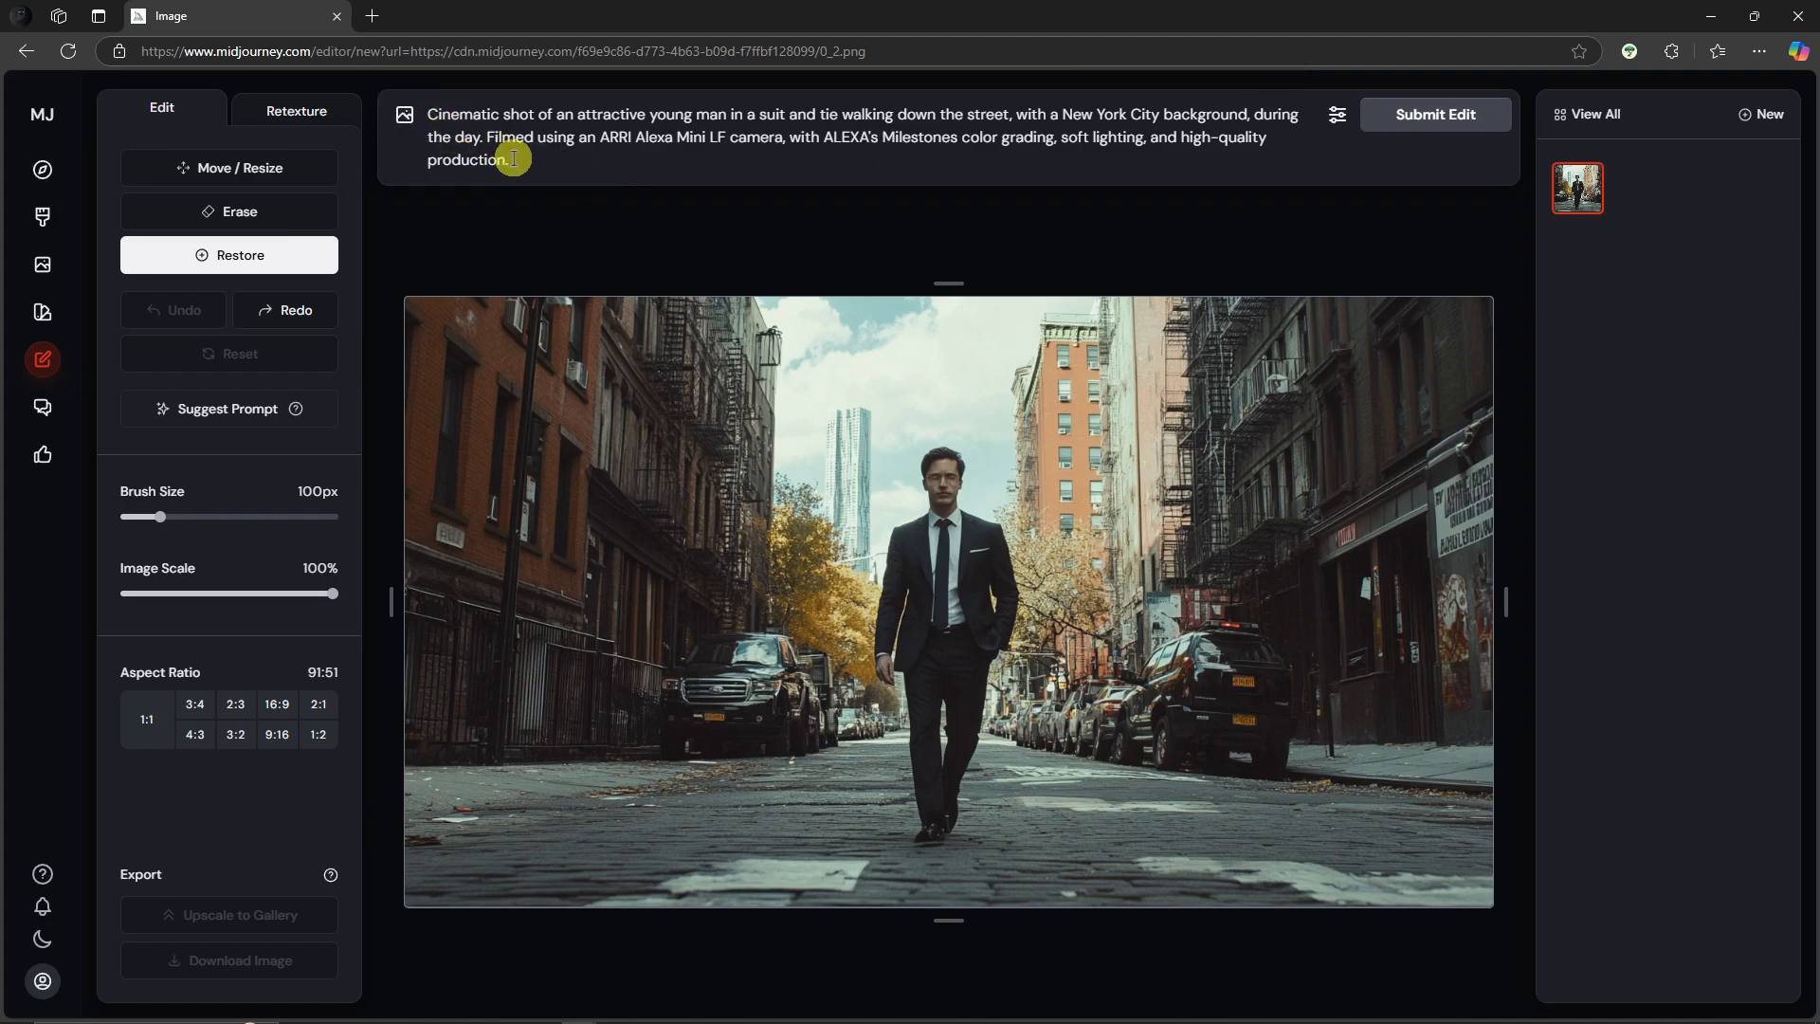
{"action": "left_click_drag", "start_coordinate": [524, 165], "coordinate": [431, 112]}
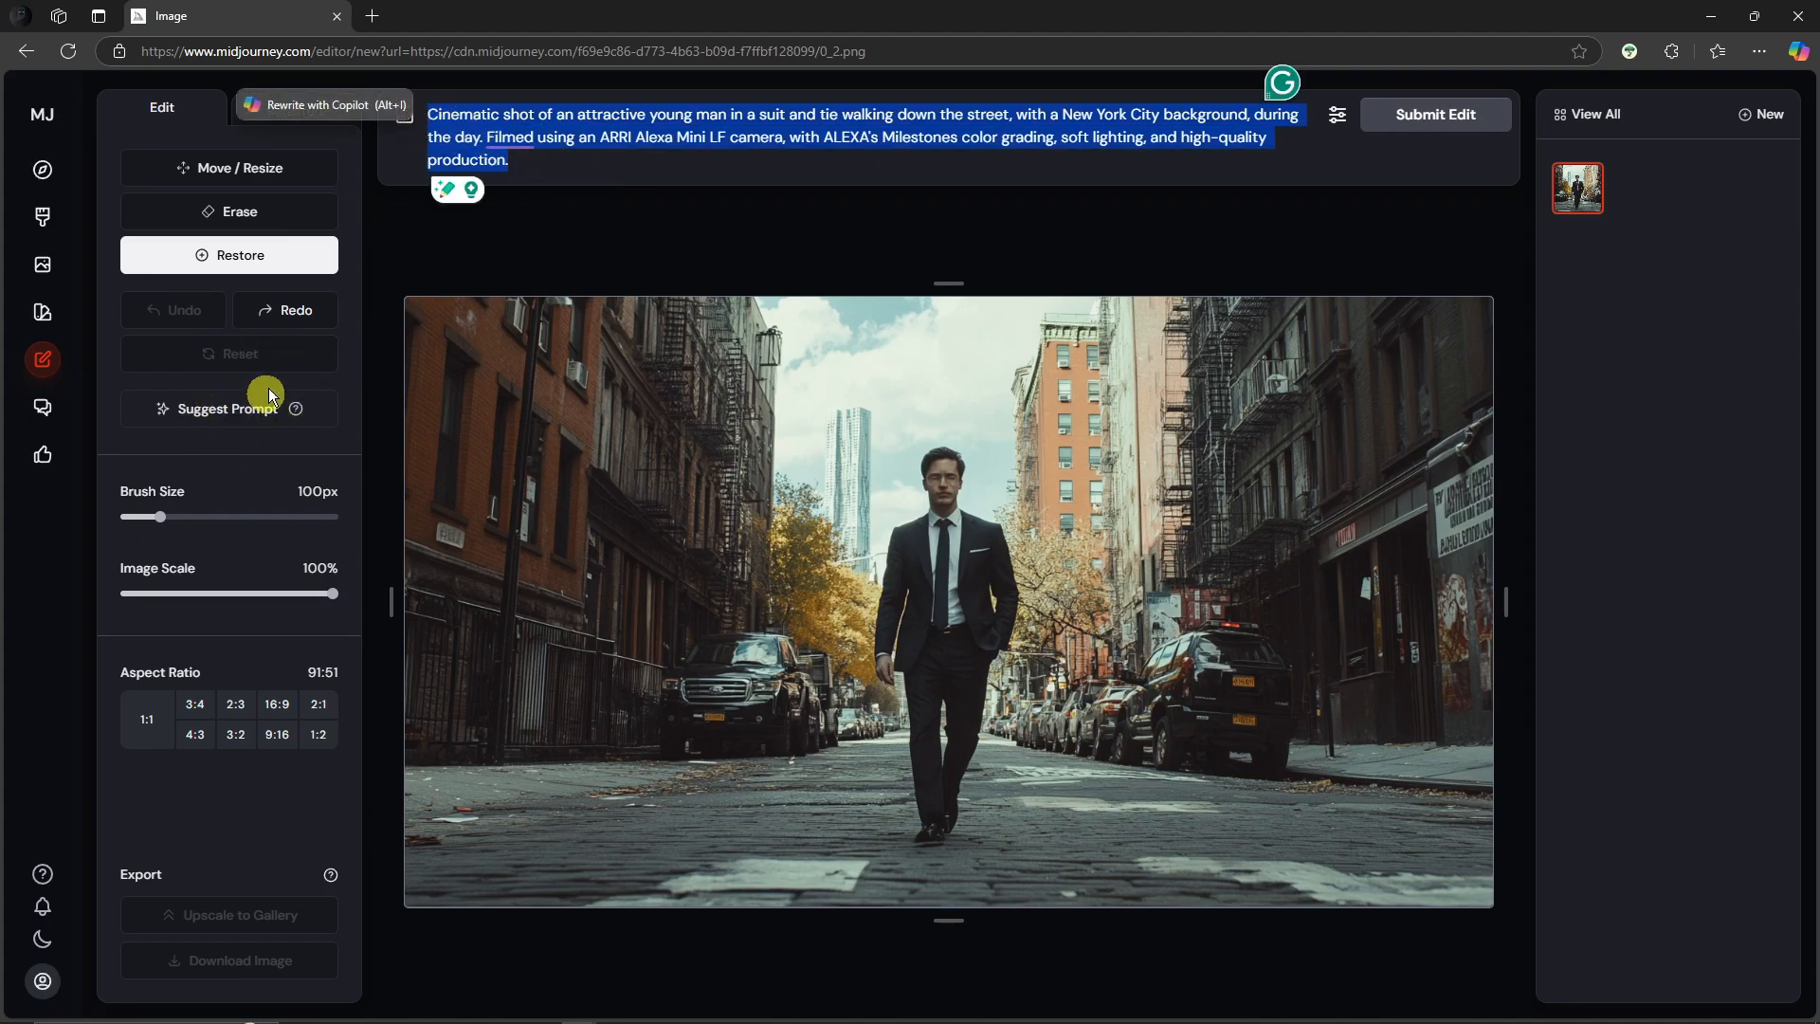
{"action": "left_click", "coordinate": [546, 178]}
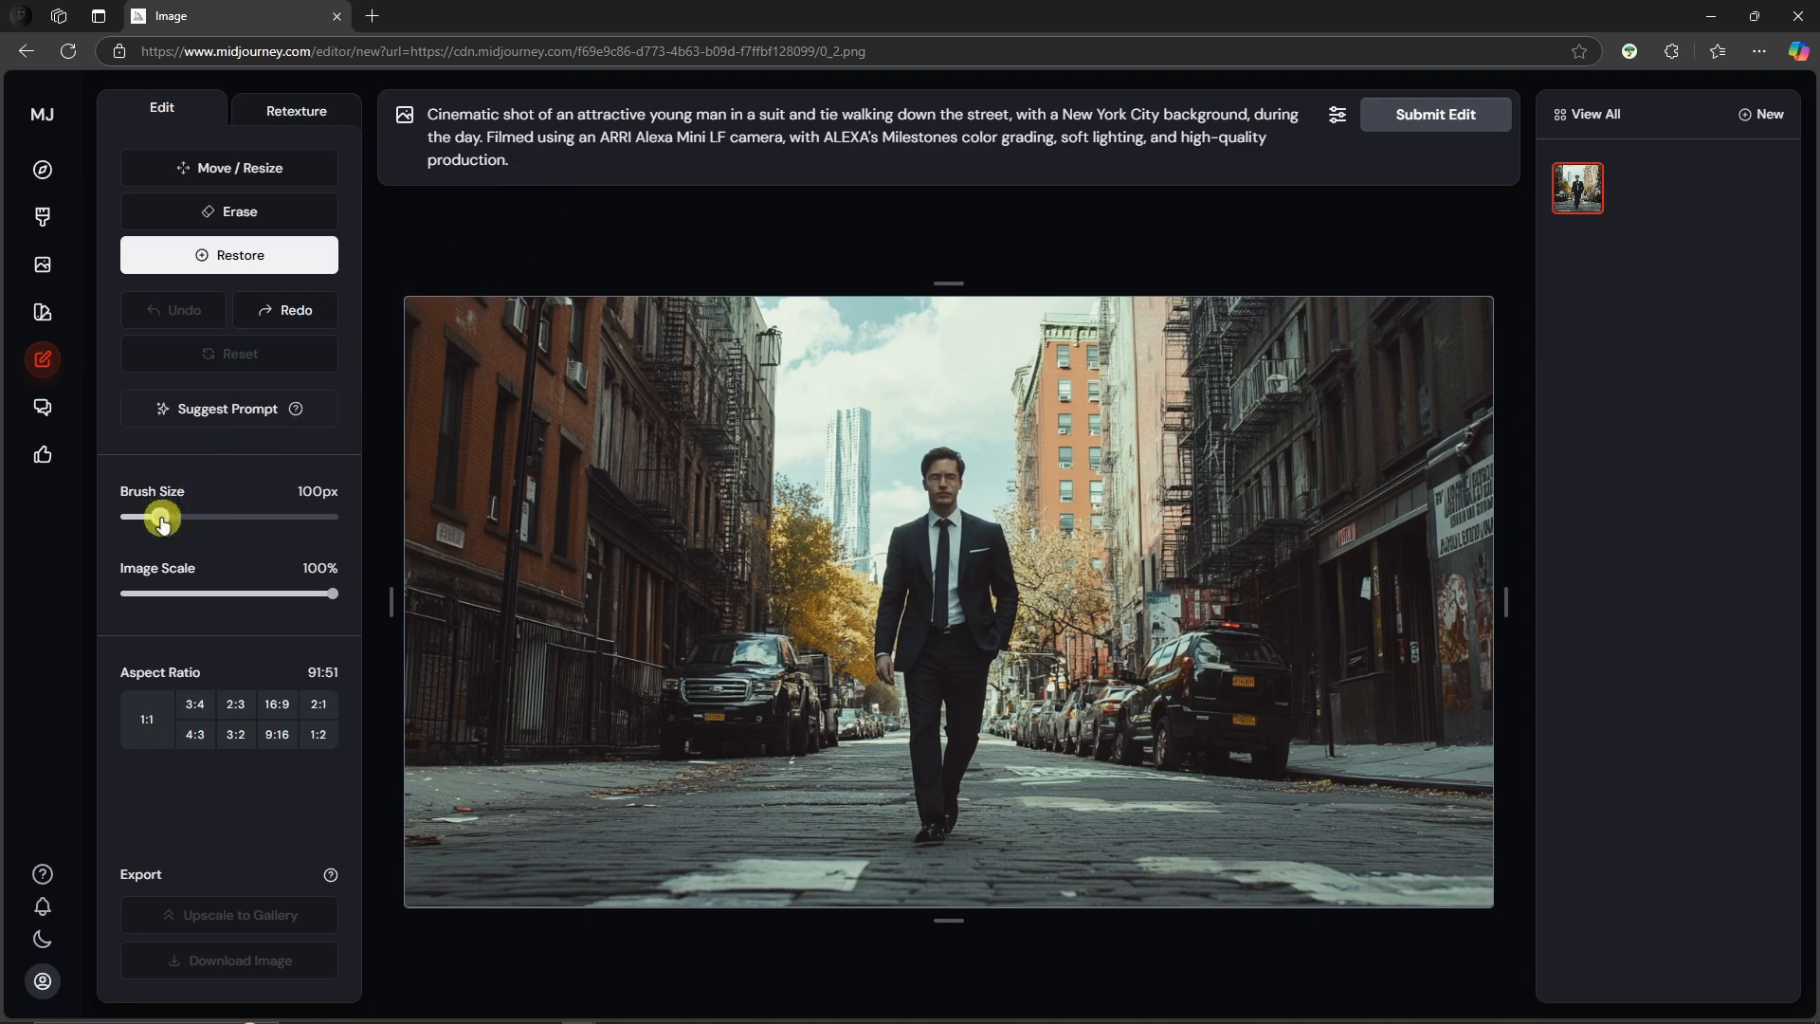
Step: Reduce the brush size to 70px
{"action": "mouse_move", "coordinate": [162, 524]}
{"action": "left_mouse_down"}
{"action": "mouse_move", "coordinate": [129, 514]}
{"action": "mouse_move", "coordinate": [146, 515]}
{"action": "left_mouse_up"}
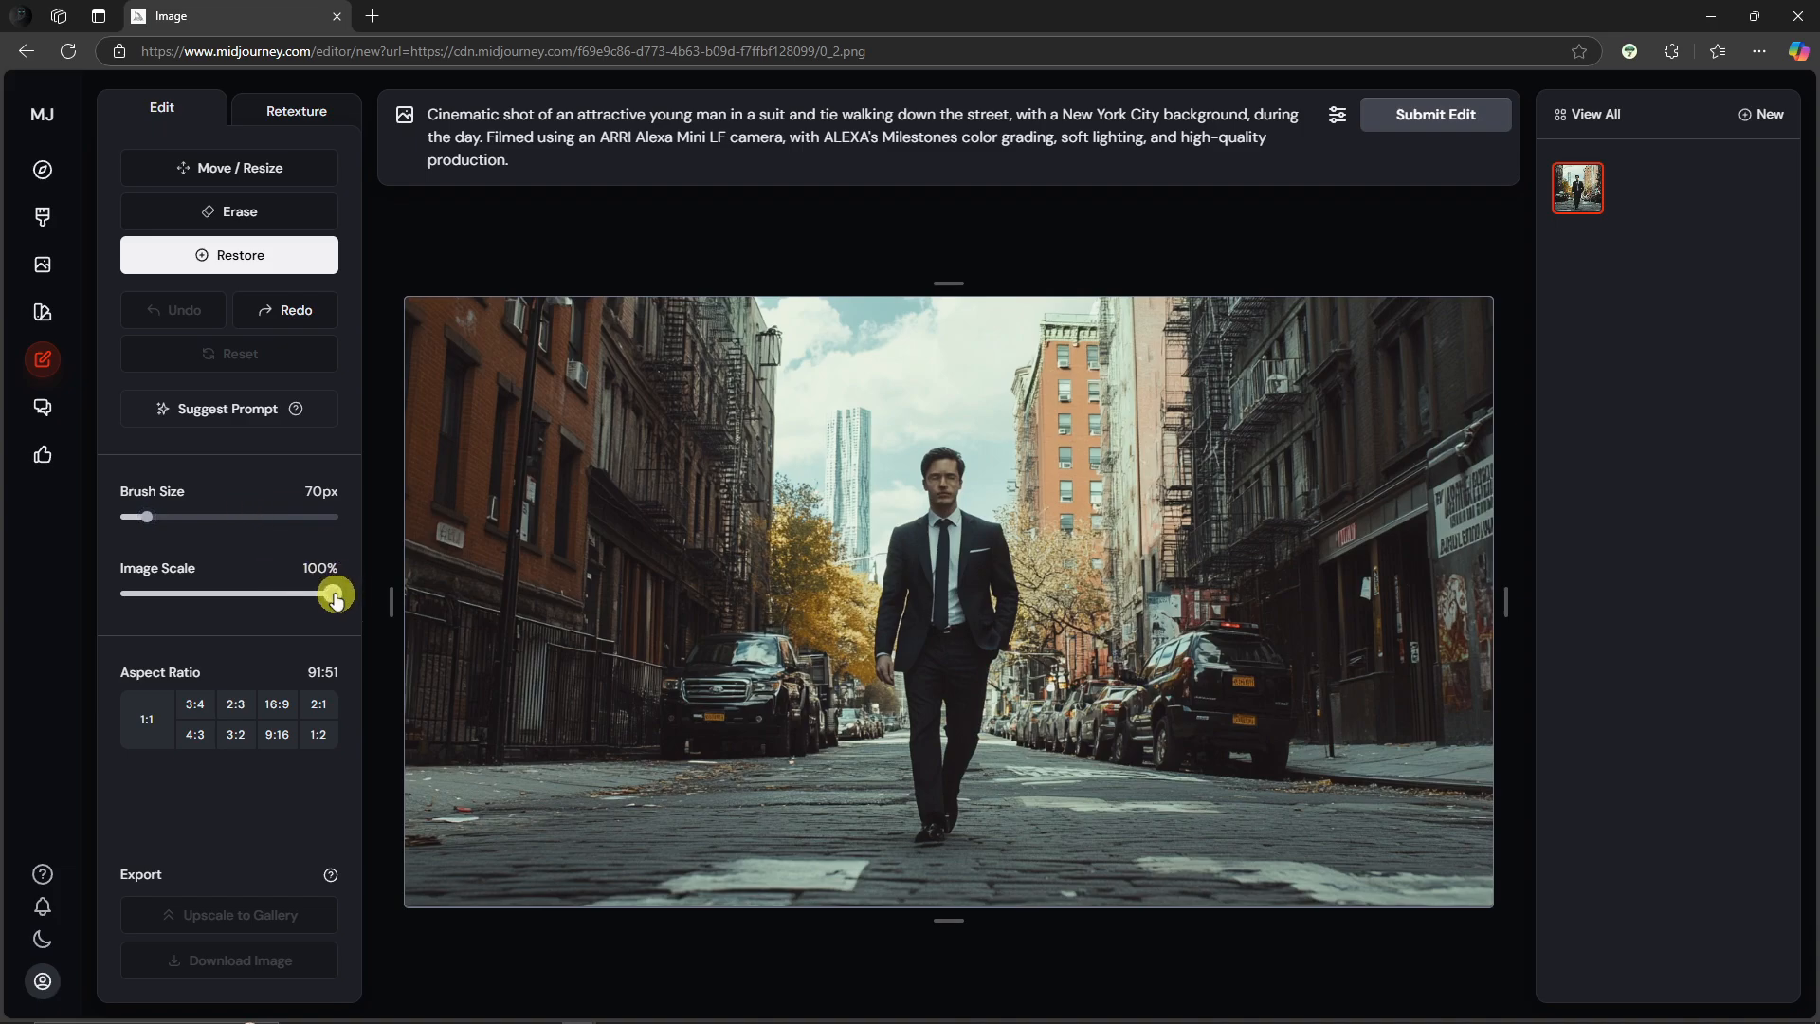
{"action": "left_click_drag", "start_coordinate": [334, 595], "coordinate": [365, 634]}
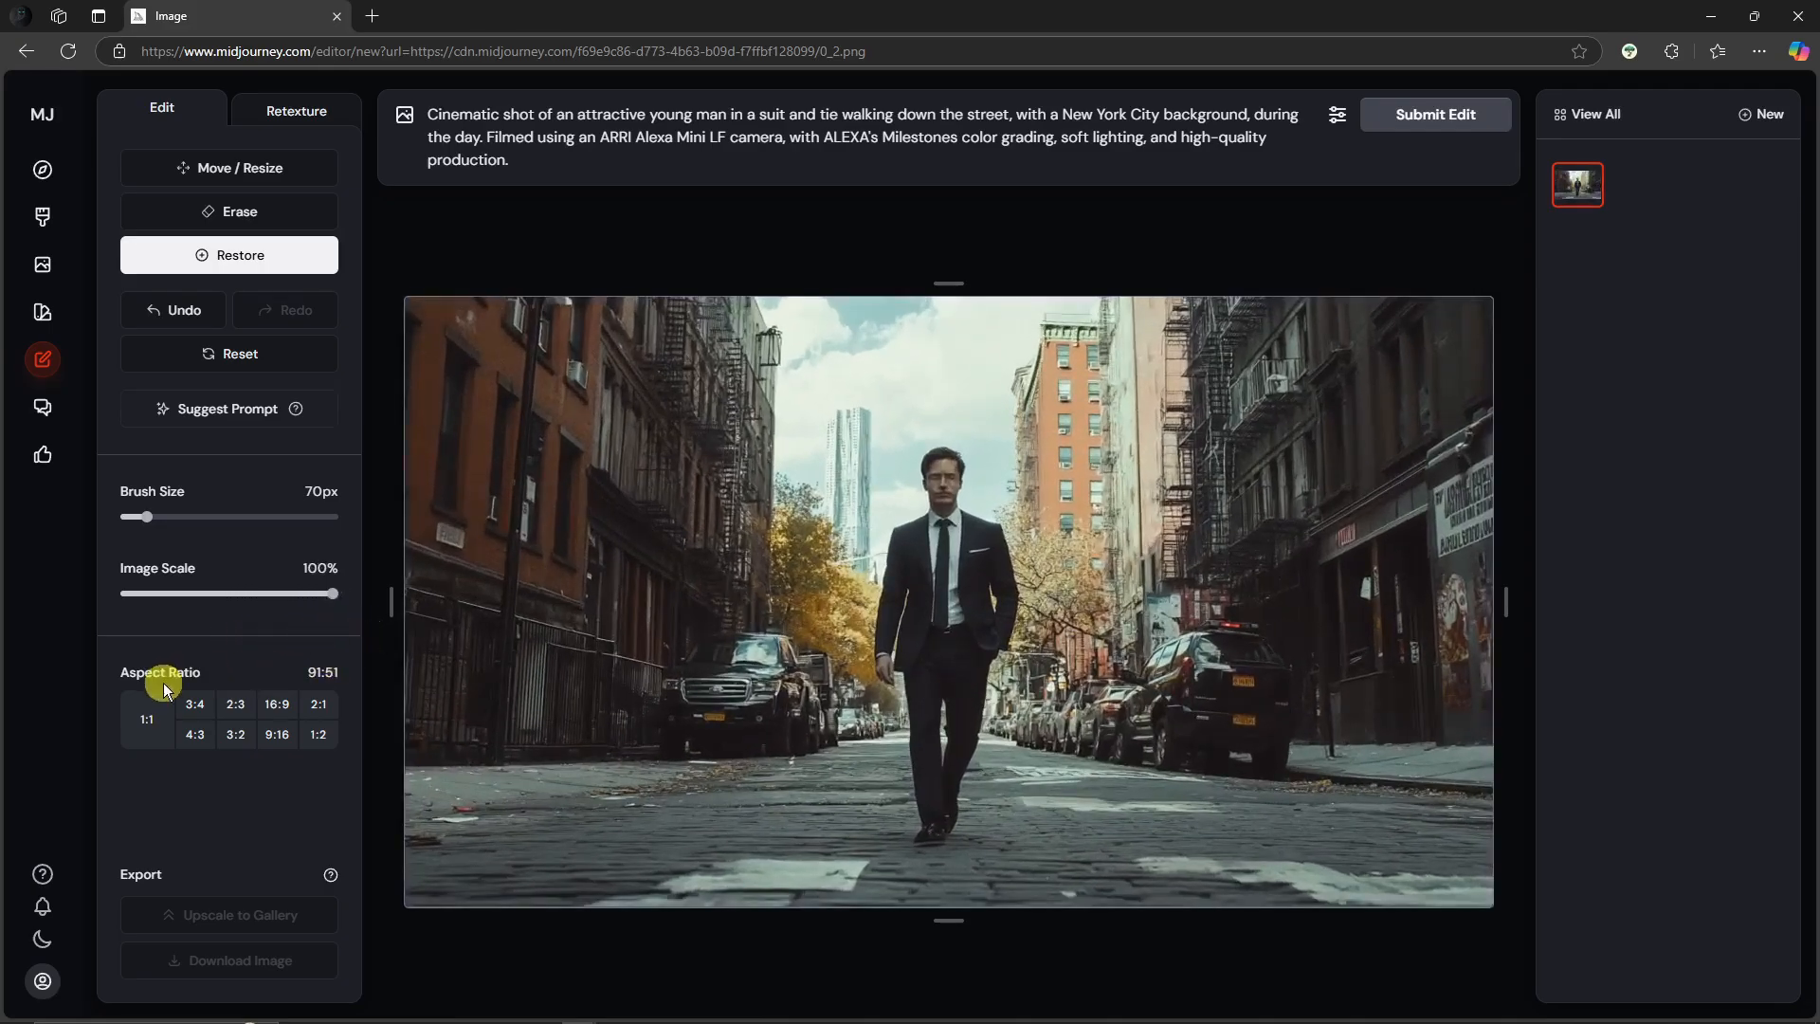
Step: Try several aspect ratios for the canvas and settle on 16:9
{"action": "left_click", "coordinate": [152, 717]}
{"action": "left_click", "coordinate": [193, 705]}
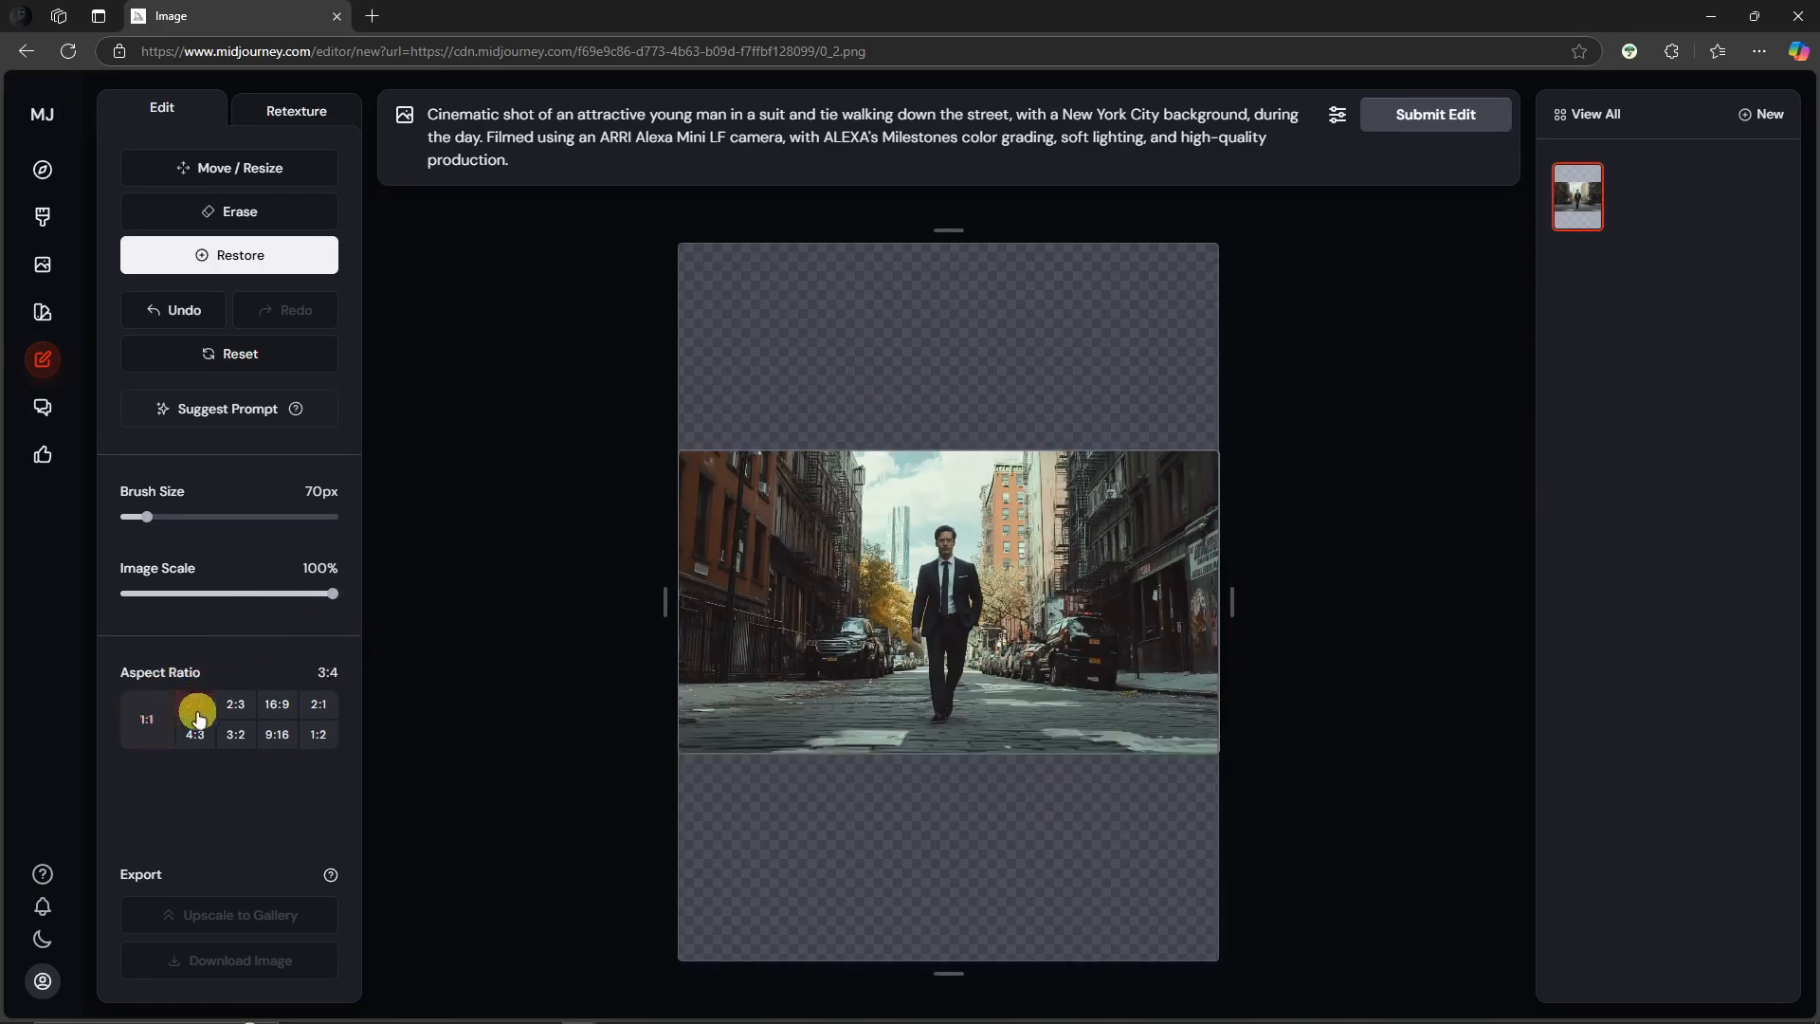
{"action": "left_click", "coordinate": [208, 735]}
{"action": "left_click", "coordinate": [237, 709]}
{"action": "left_click", "coordinate": [239, 731]}
{"action": "left_click", "coordinate": [275, 717]}
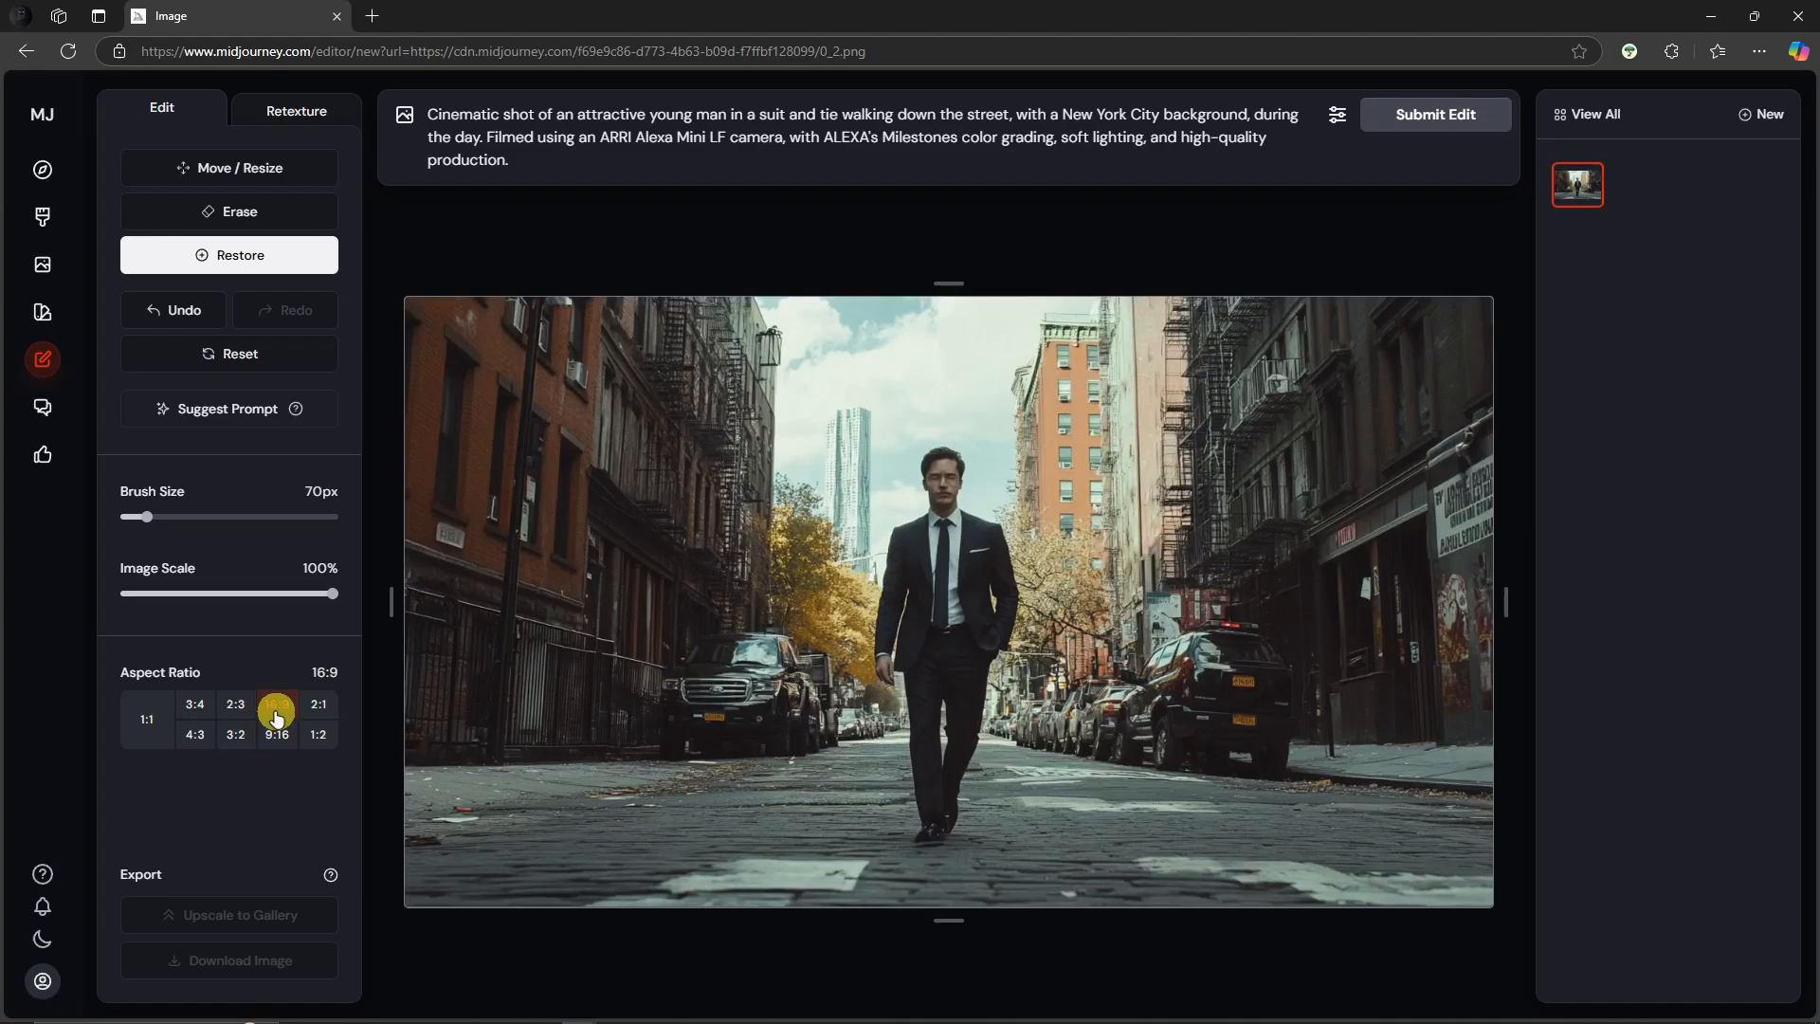
{"action": "left_click", "coordinate": [278, 735]}
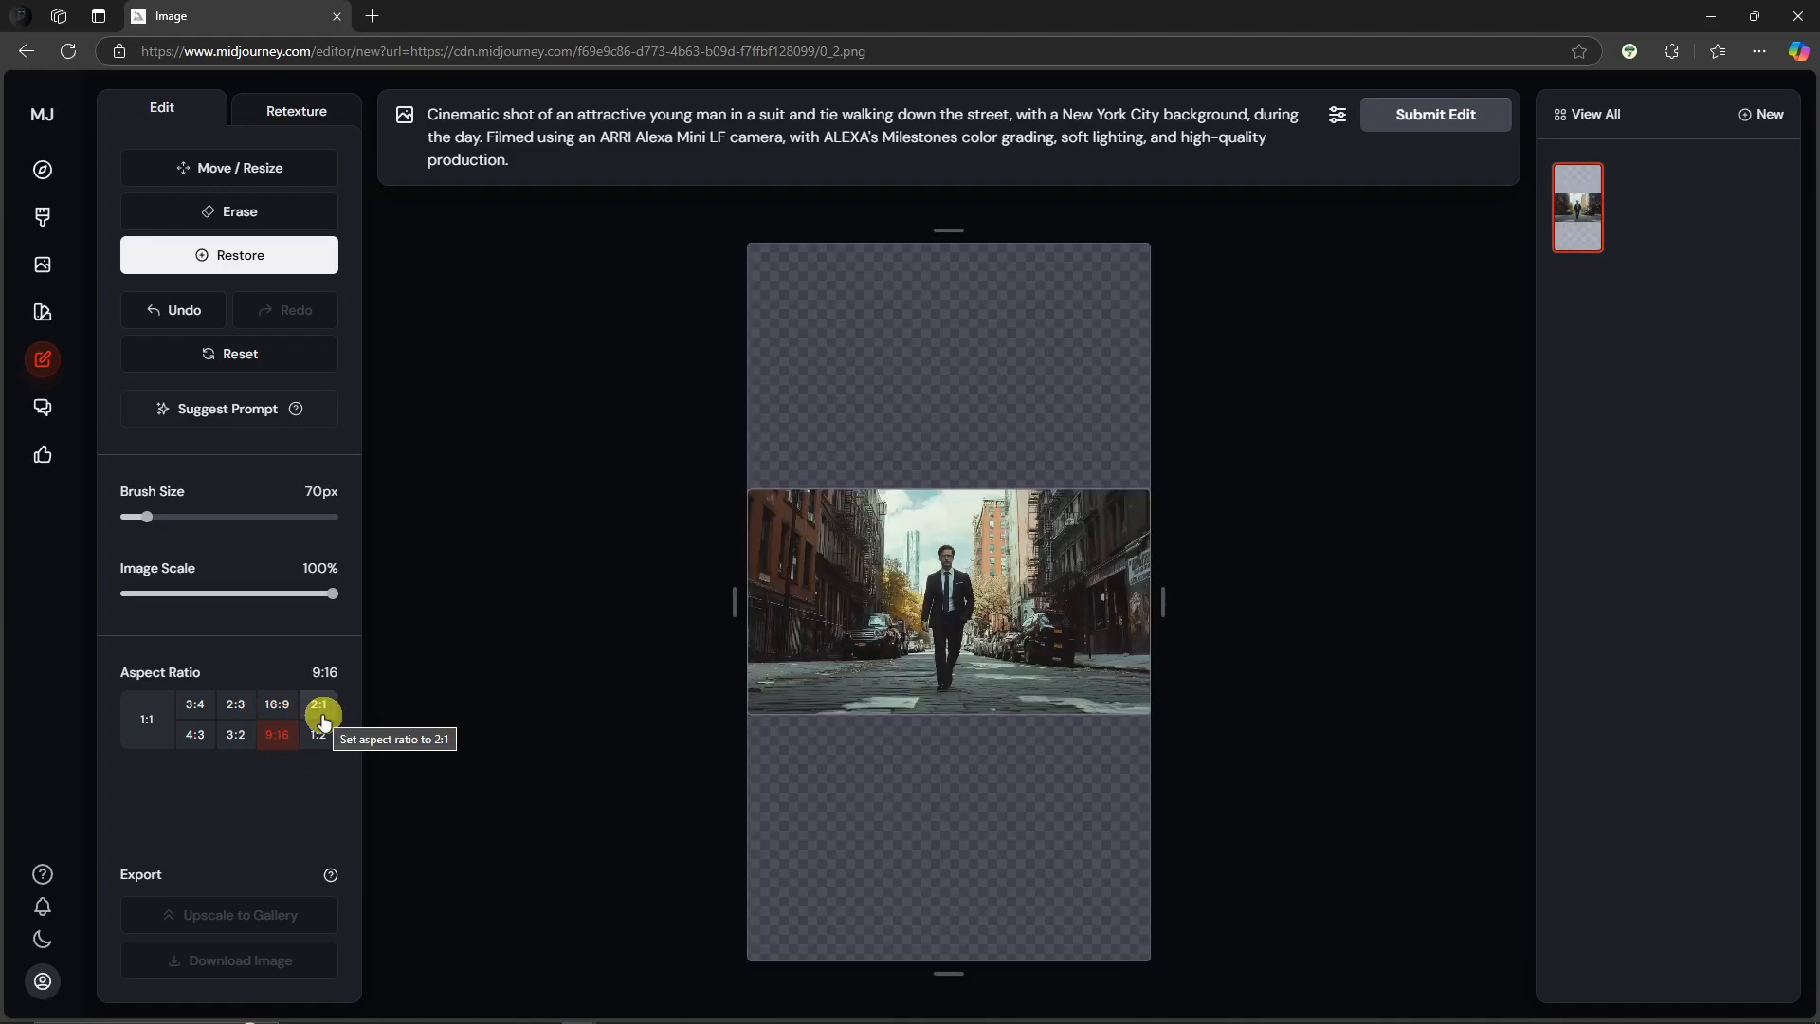
{"action": "left_click", "coordinate": [138, 721]}
{"action": "left_click", "coordinate": [282, 709]}
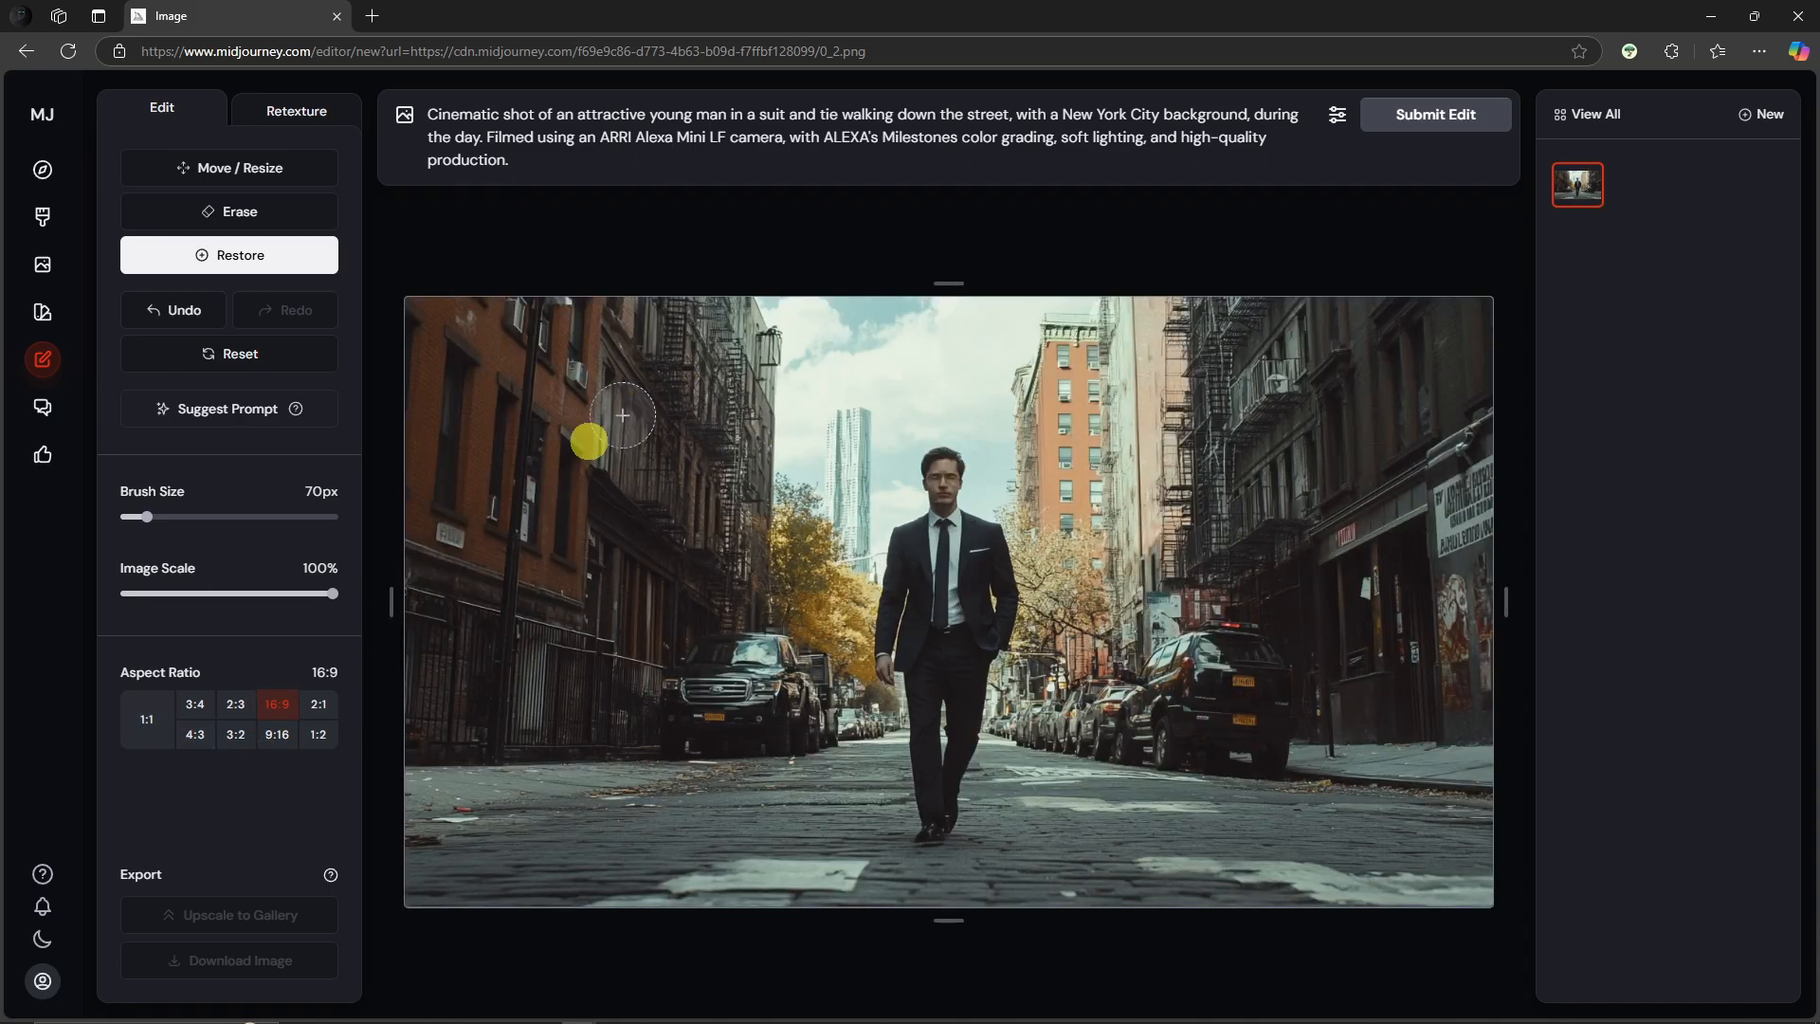
Step: Scale the image down to 62% inside the 16:9 canvas and nudge it into place with Move / Resize
{"action": "left_click_drag", "start_coordinate": [331, 597], "coordinate": [244, 601]}
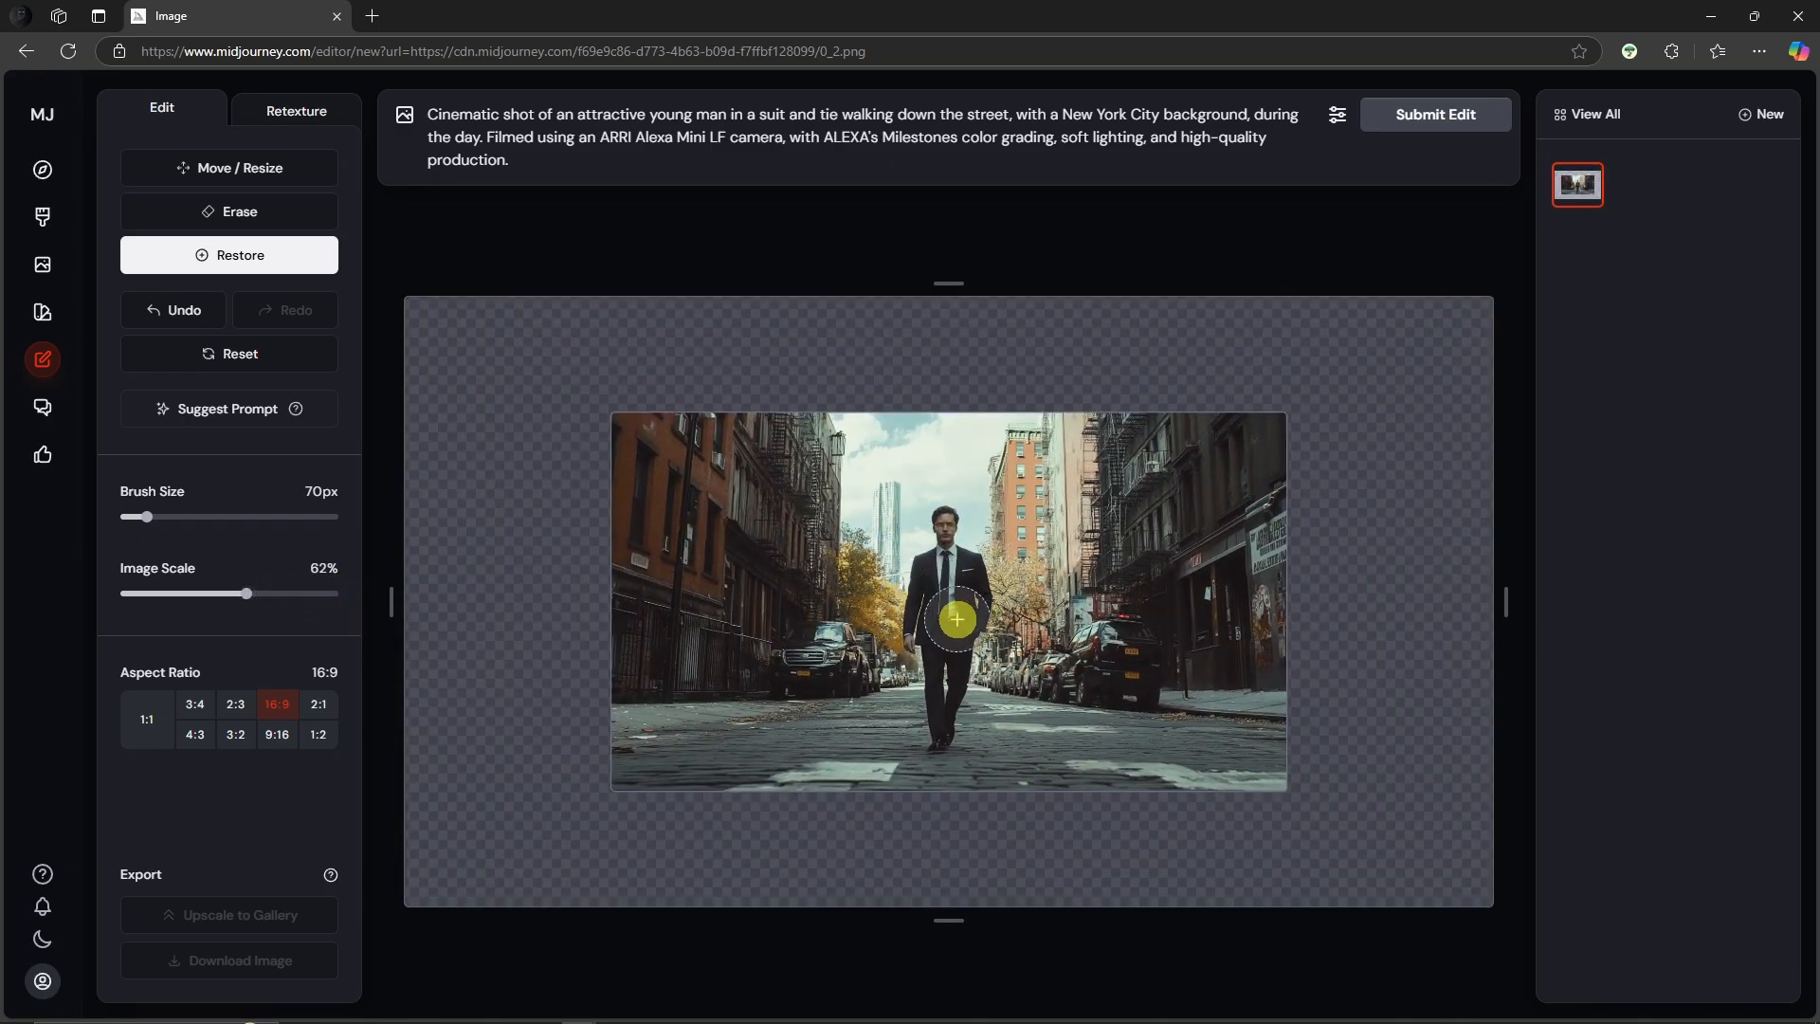
{"action": "left_click", "coordinate": [239, 168]}
{"action": "mouse_move", "coordinate": [968, 609]}
{"action": "left_mouse_down"}
{"action": "mouse_move", "coordinate": [901, 585]}
{"action": "mouse_move", "coordinate": [944, 624]}
{"action": "left_mouse_up"}
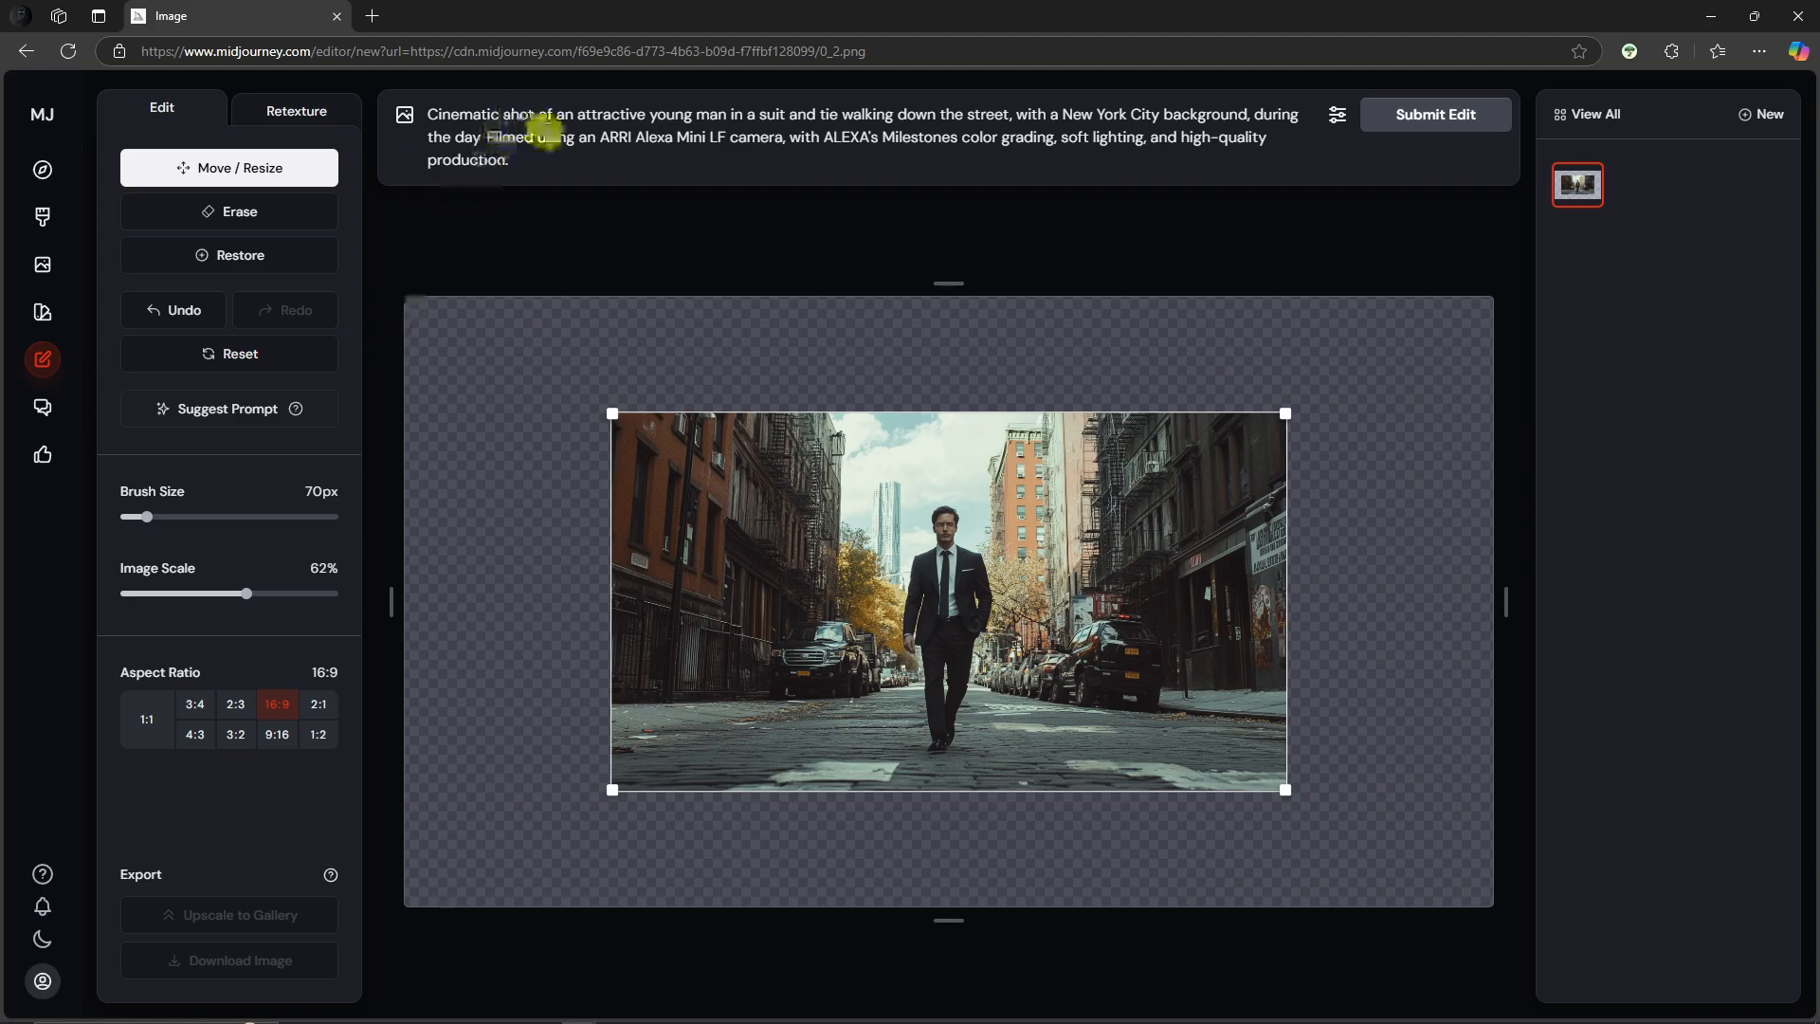
{"action": "left_click_drag", "start_coordinate": [552, 165], "coordinate": [418, 89]}
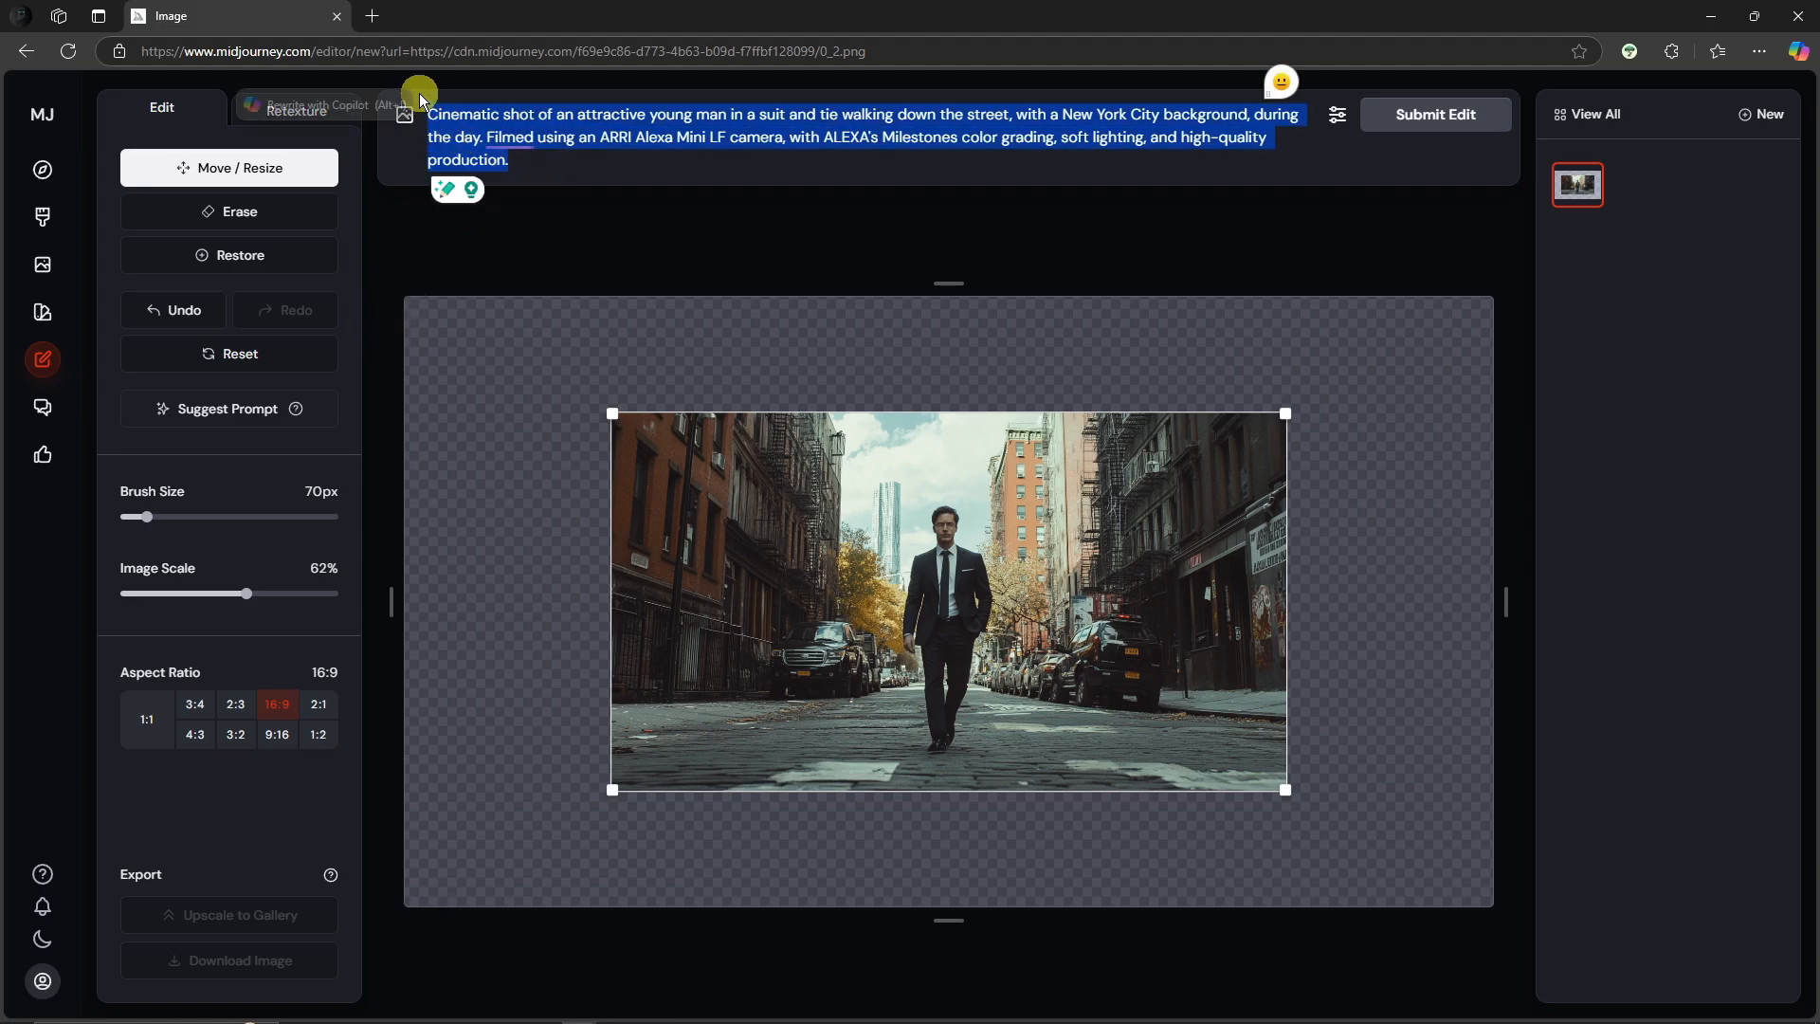
{"action": "left_click", "coordinate": [630, 154]}
{"action": "left_click_drag", "start_coordinate": [595, 169], "coordinate": [423, 111]}
{"action": "left_click", "coordinate": [520, 166]}
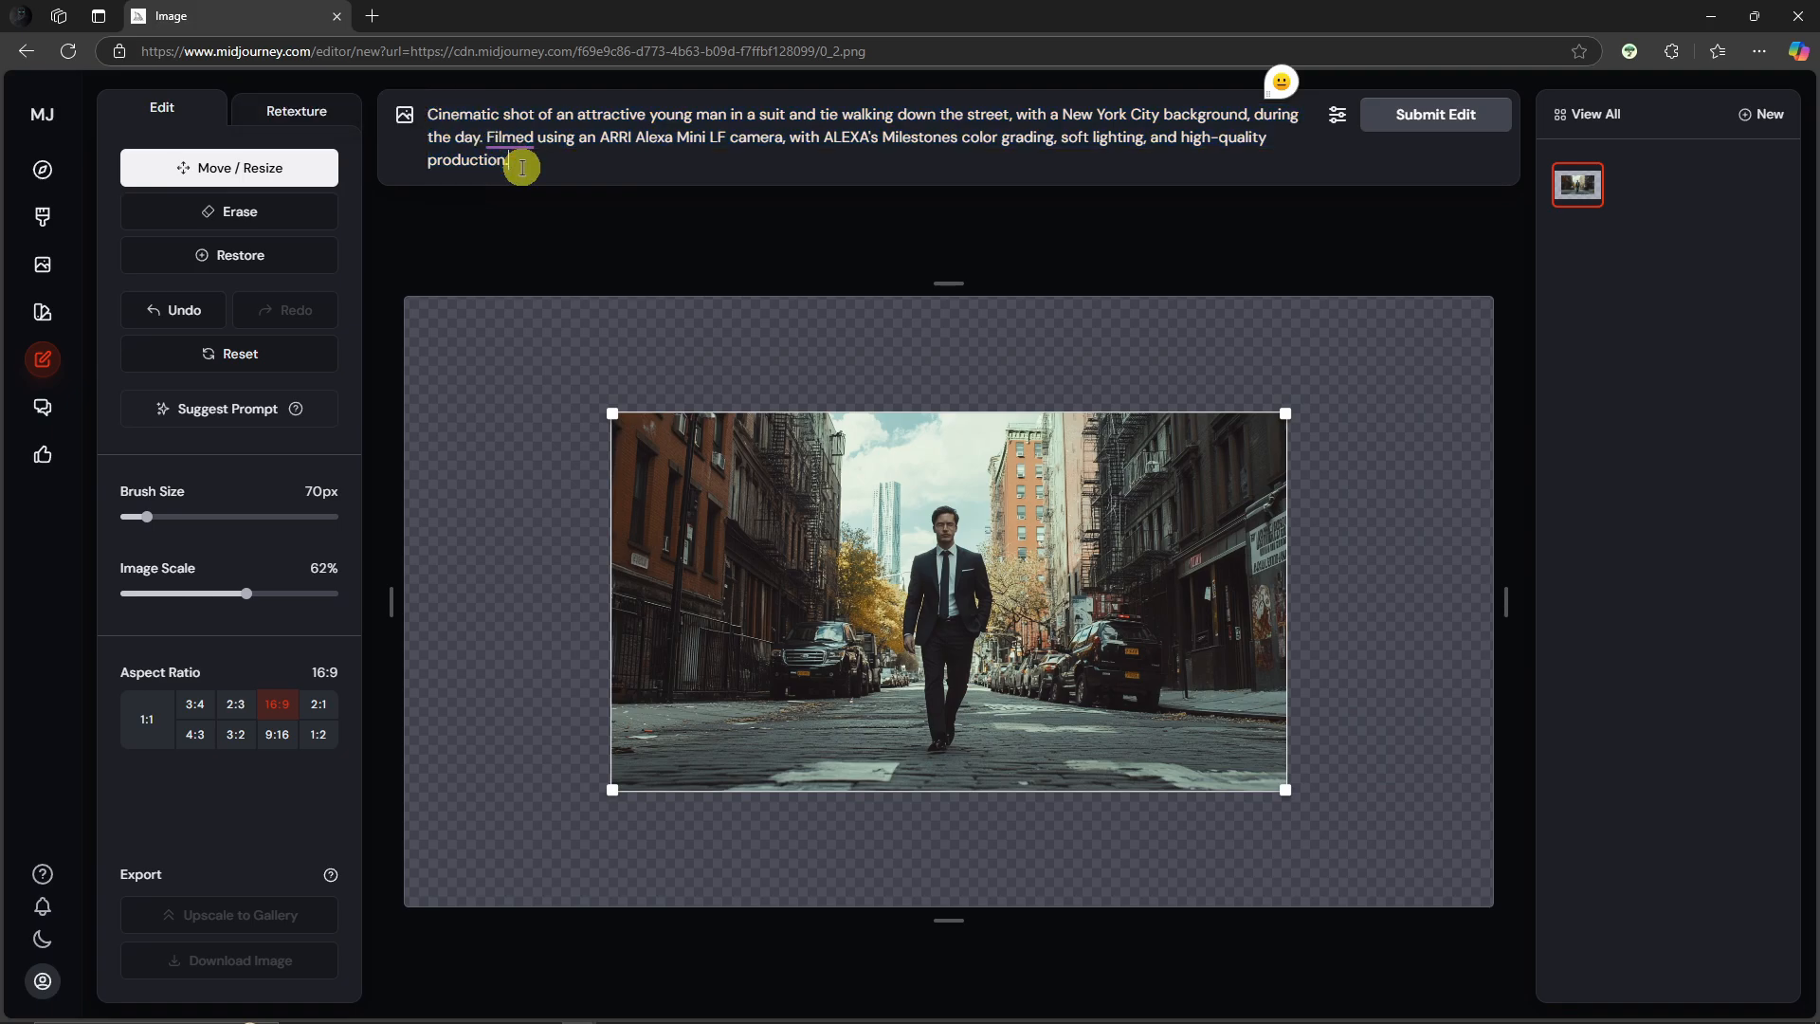
{"action": "left_click_drag", "start_coordinate": [529, 166], "coordinate": [427, 112]}
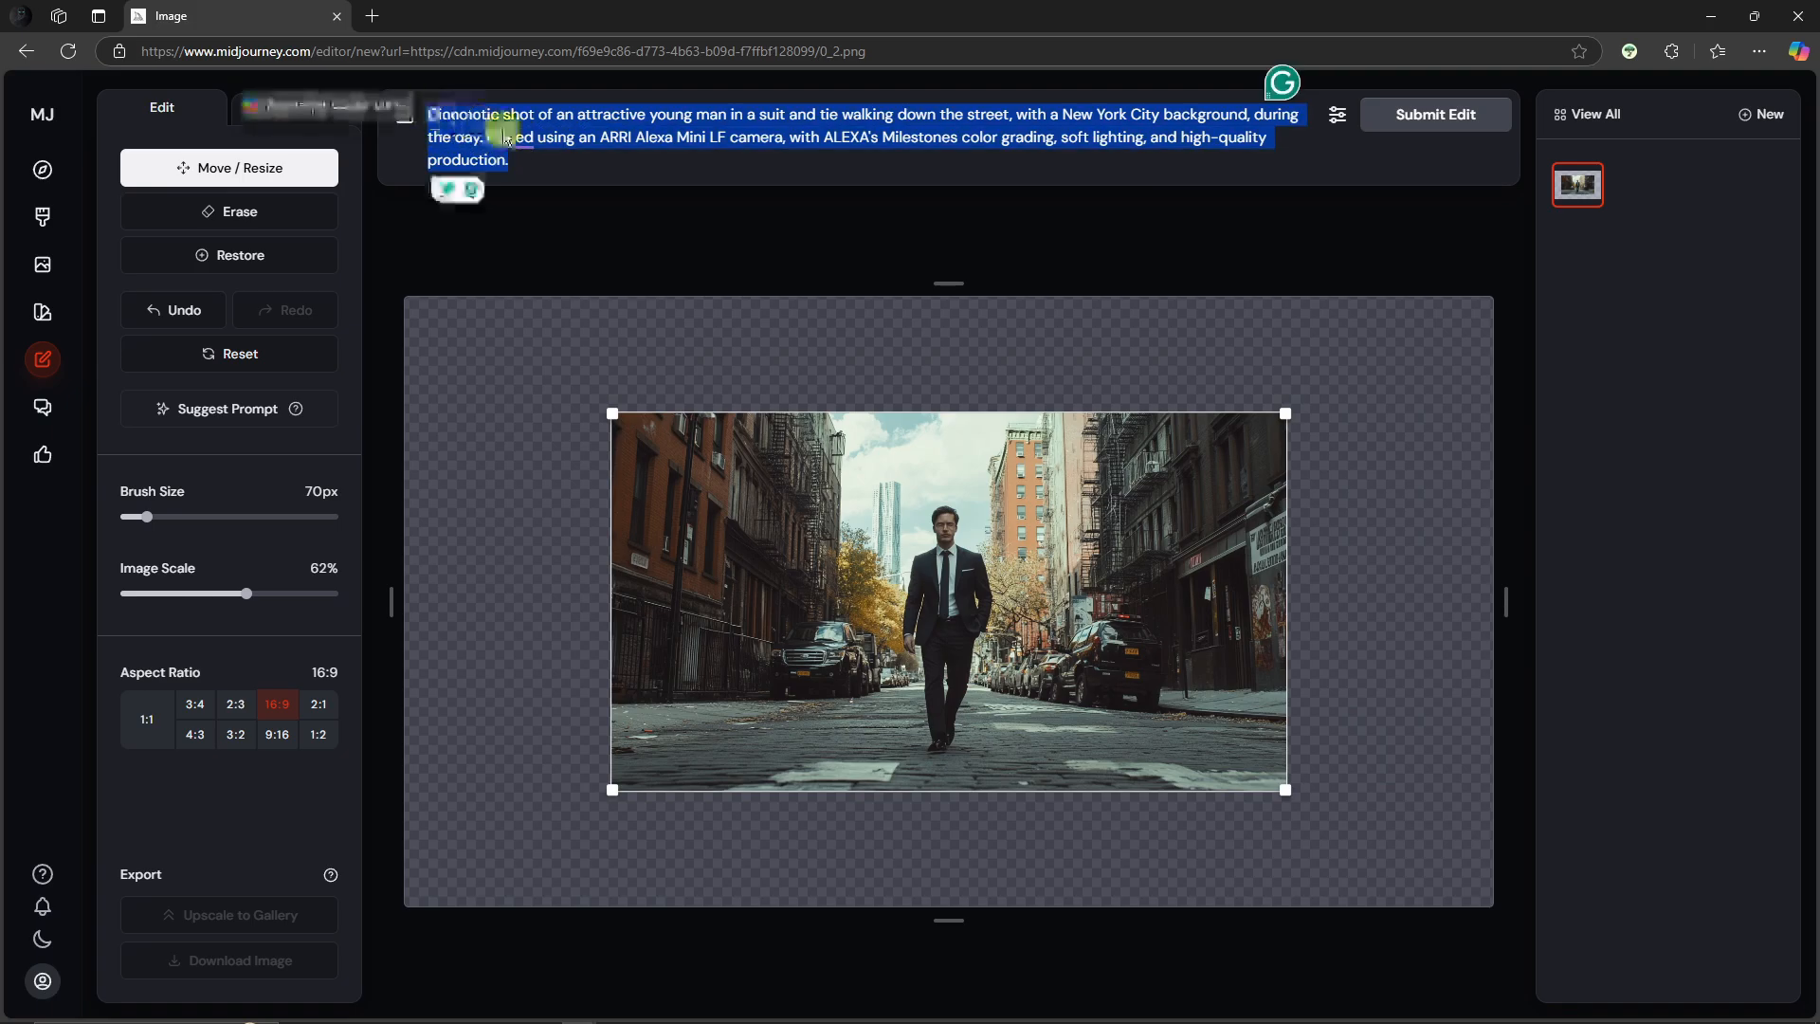
{"action": "left_click", "coordinate": [583, 161]}
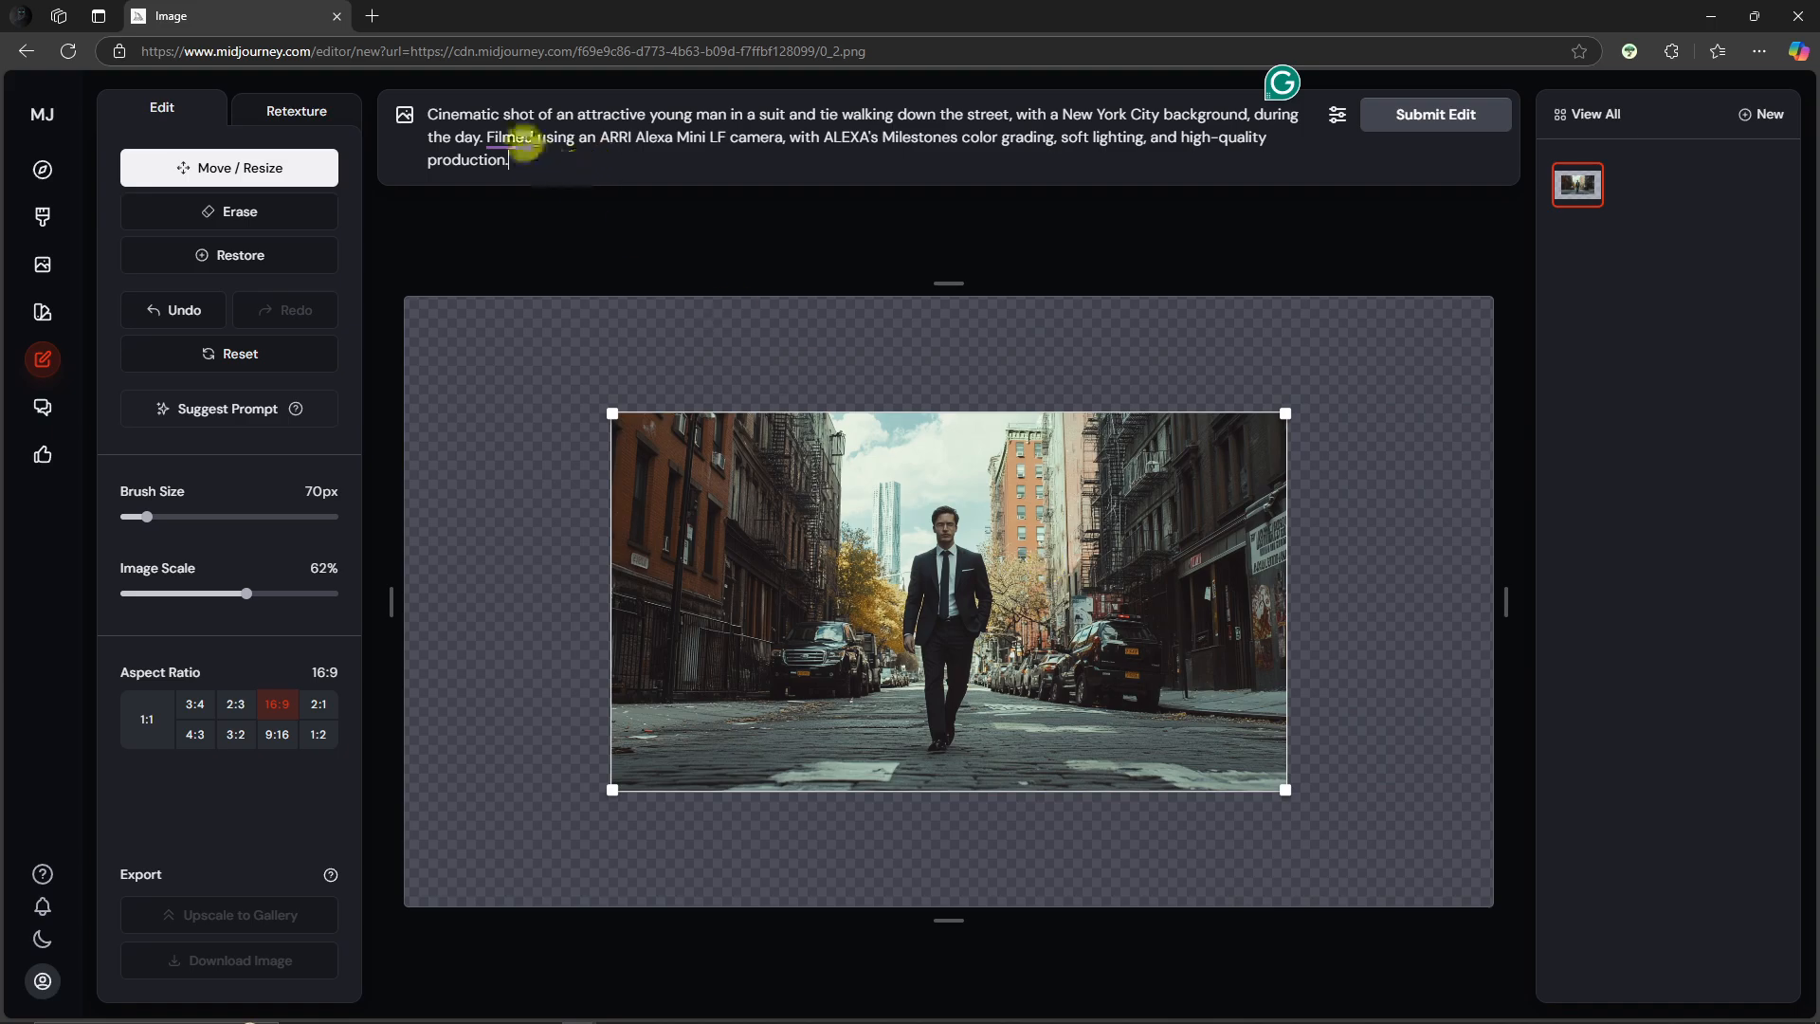
{"action": "type", "text": "2"}
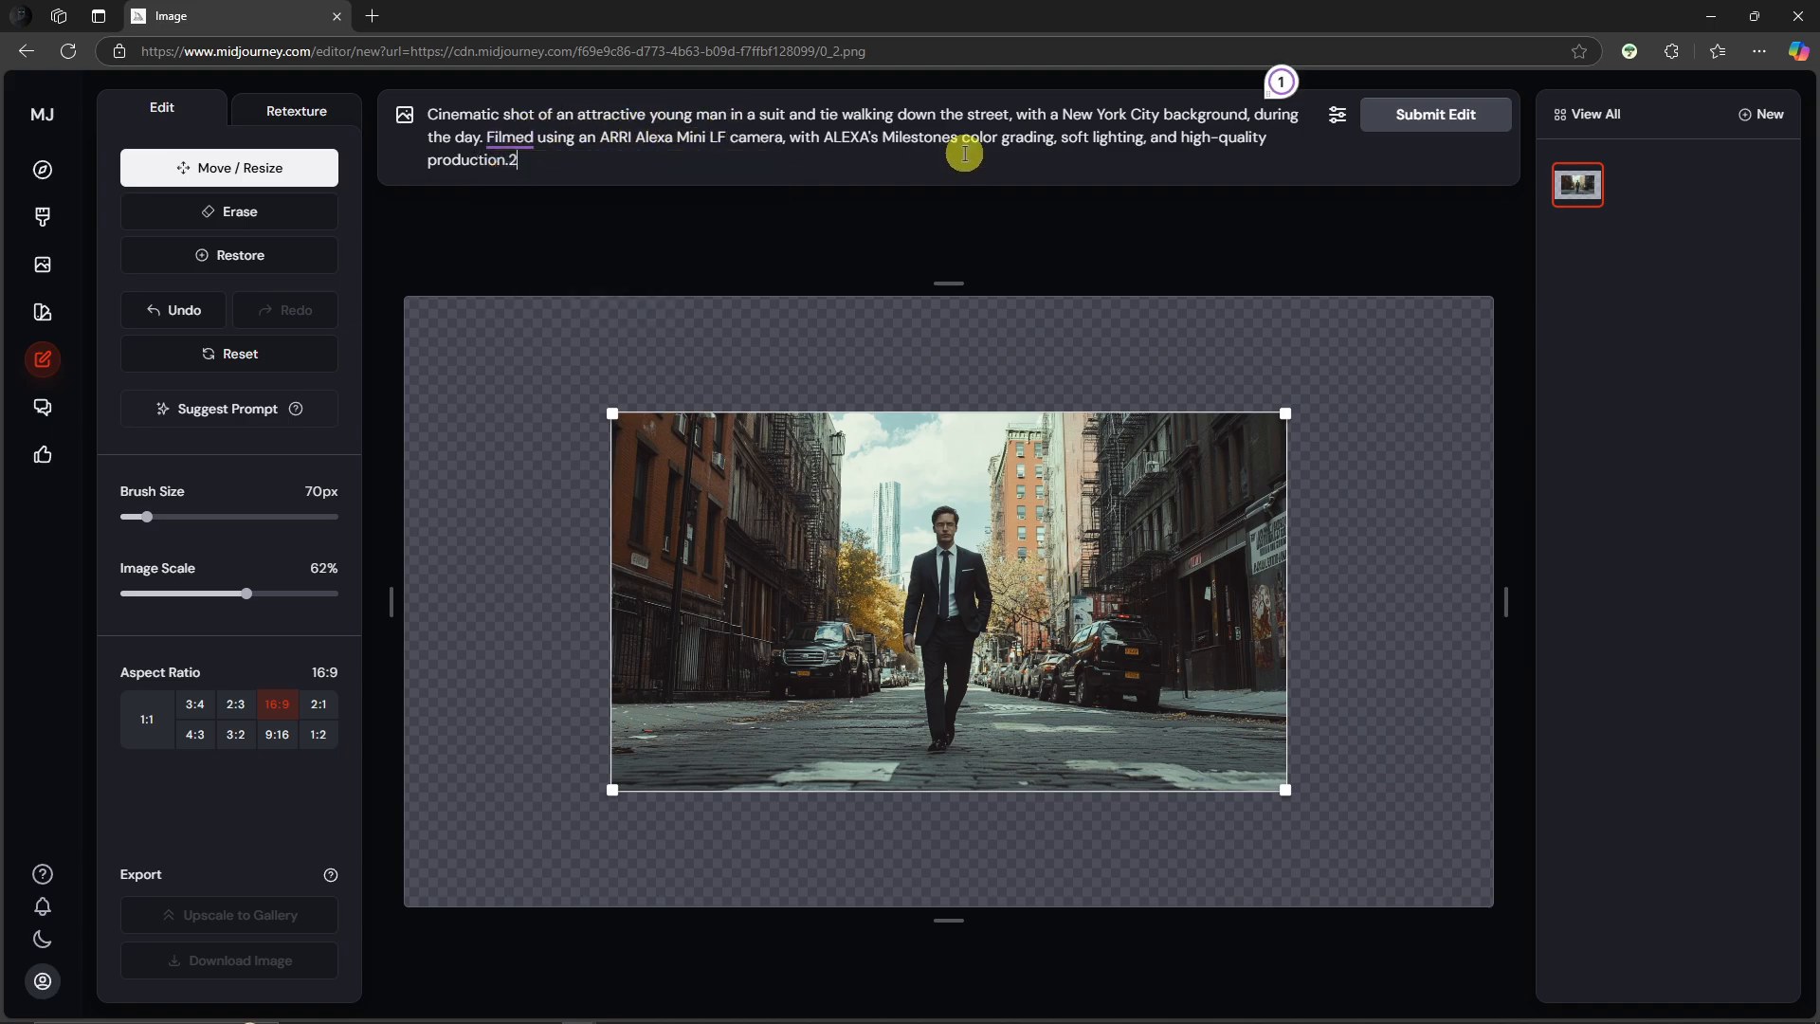
{"action": "key", "text": "BackSpace"}
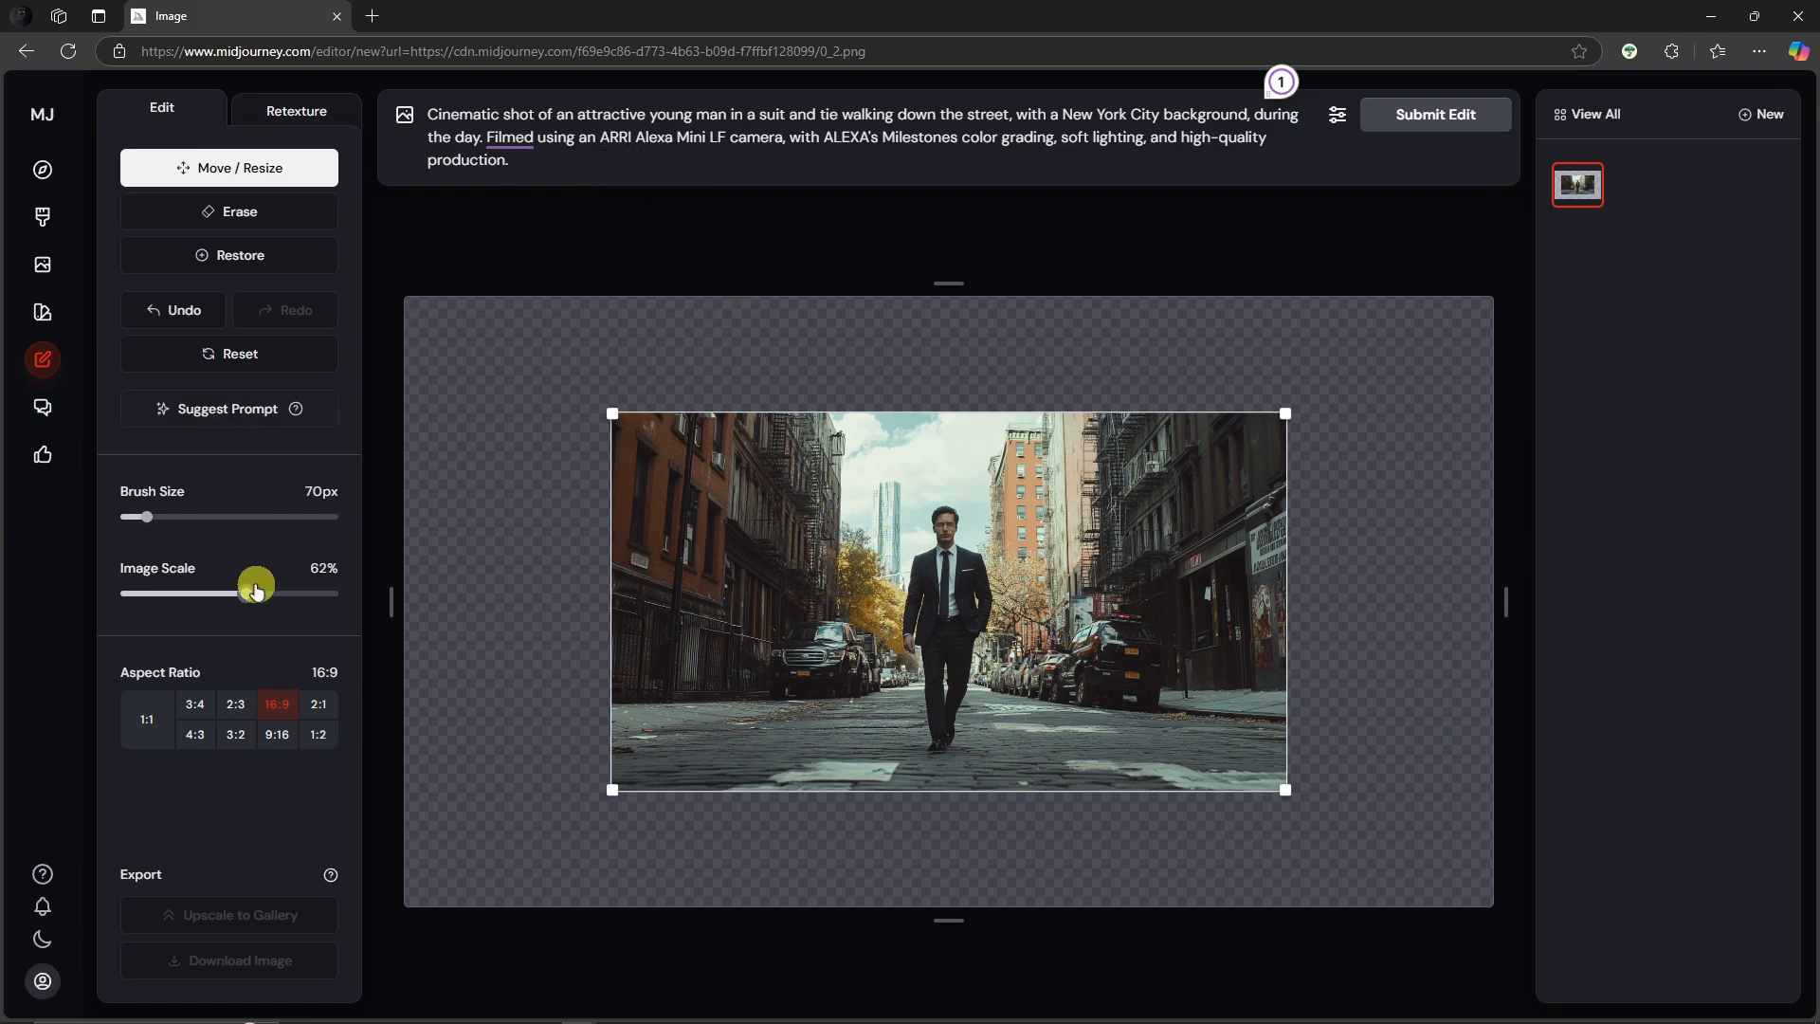
Step: Check the model version in the settings panel, keep 6.1, and submit the edit
{"action": "left_click", "coordinate": [1336, 117]}
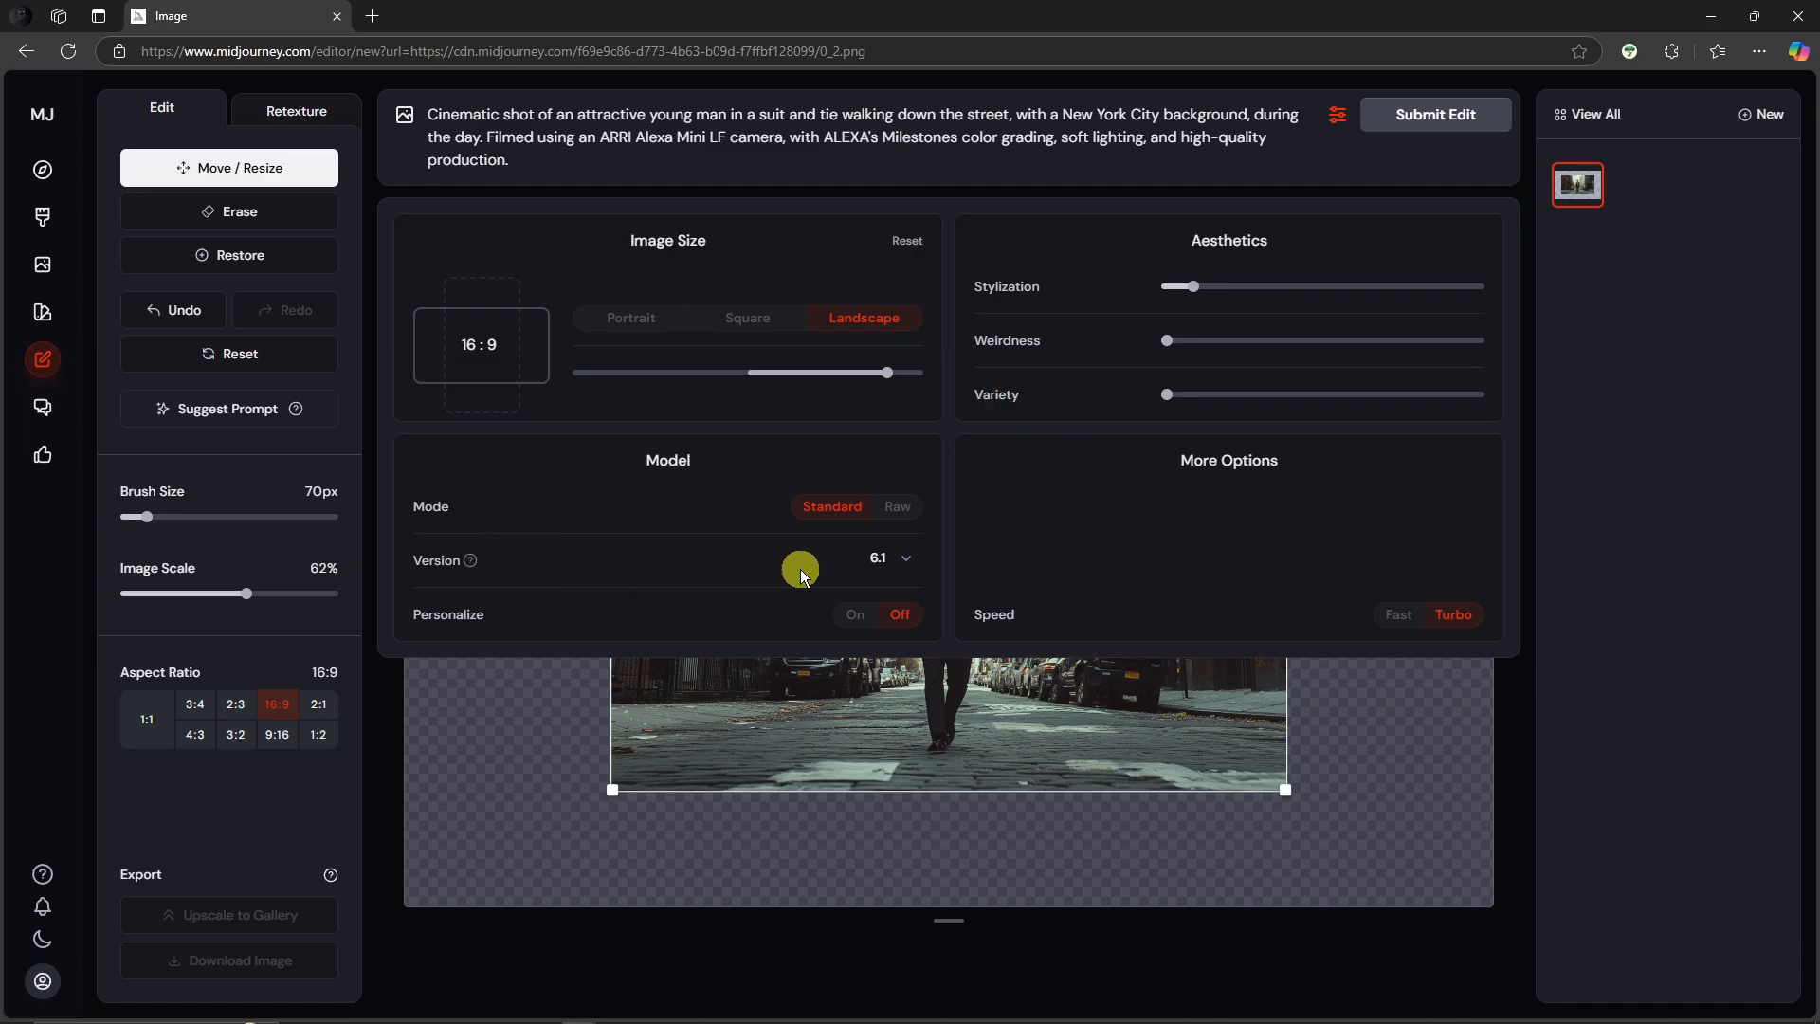
{"action": "left_click", "coordinate": [889, 563]}
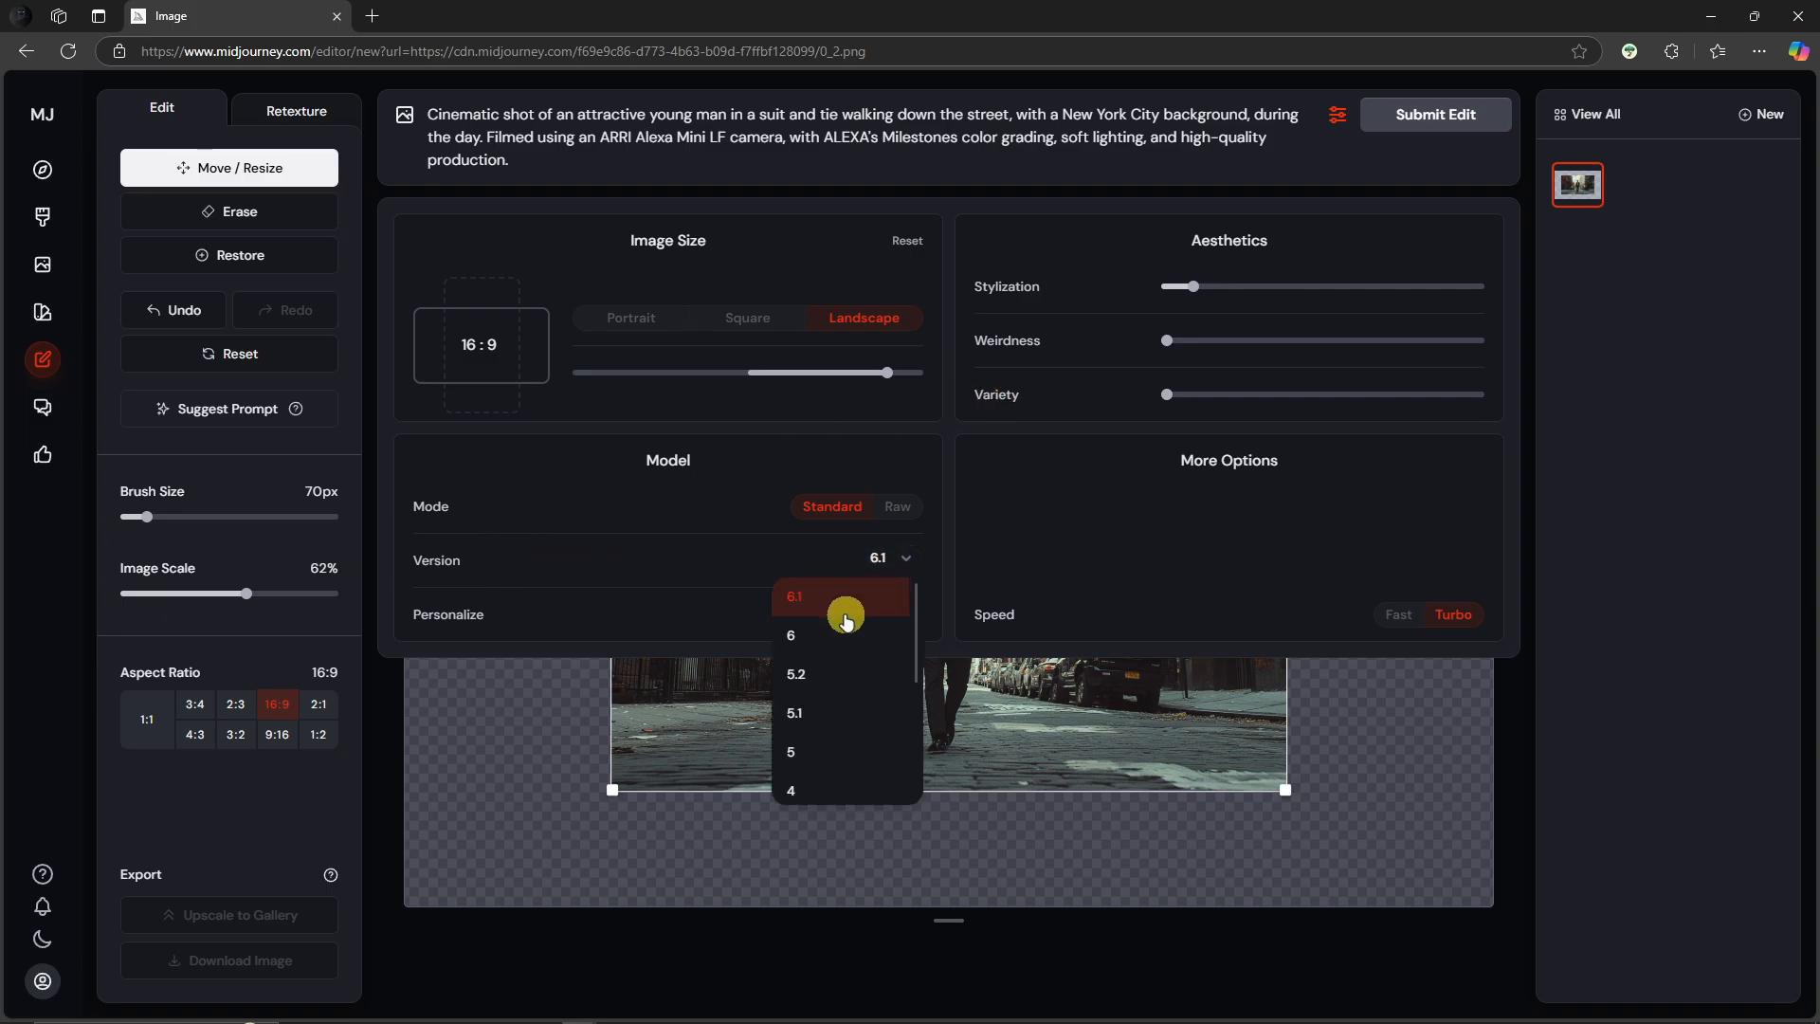
{"action": "left_click", "coordinate": [663, 482]}
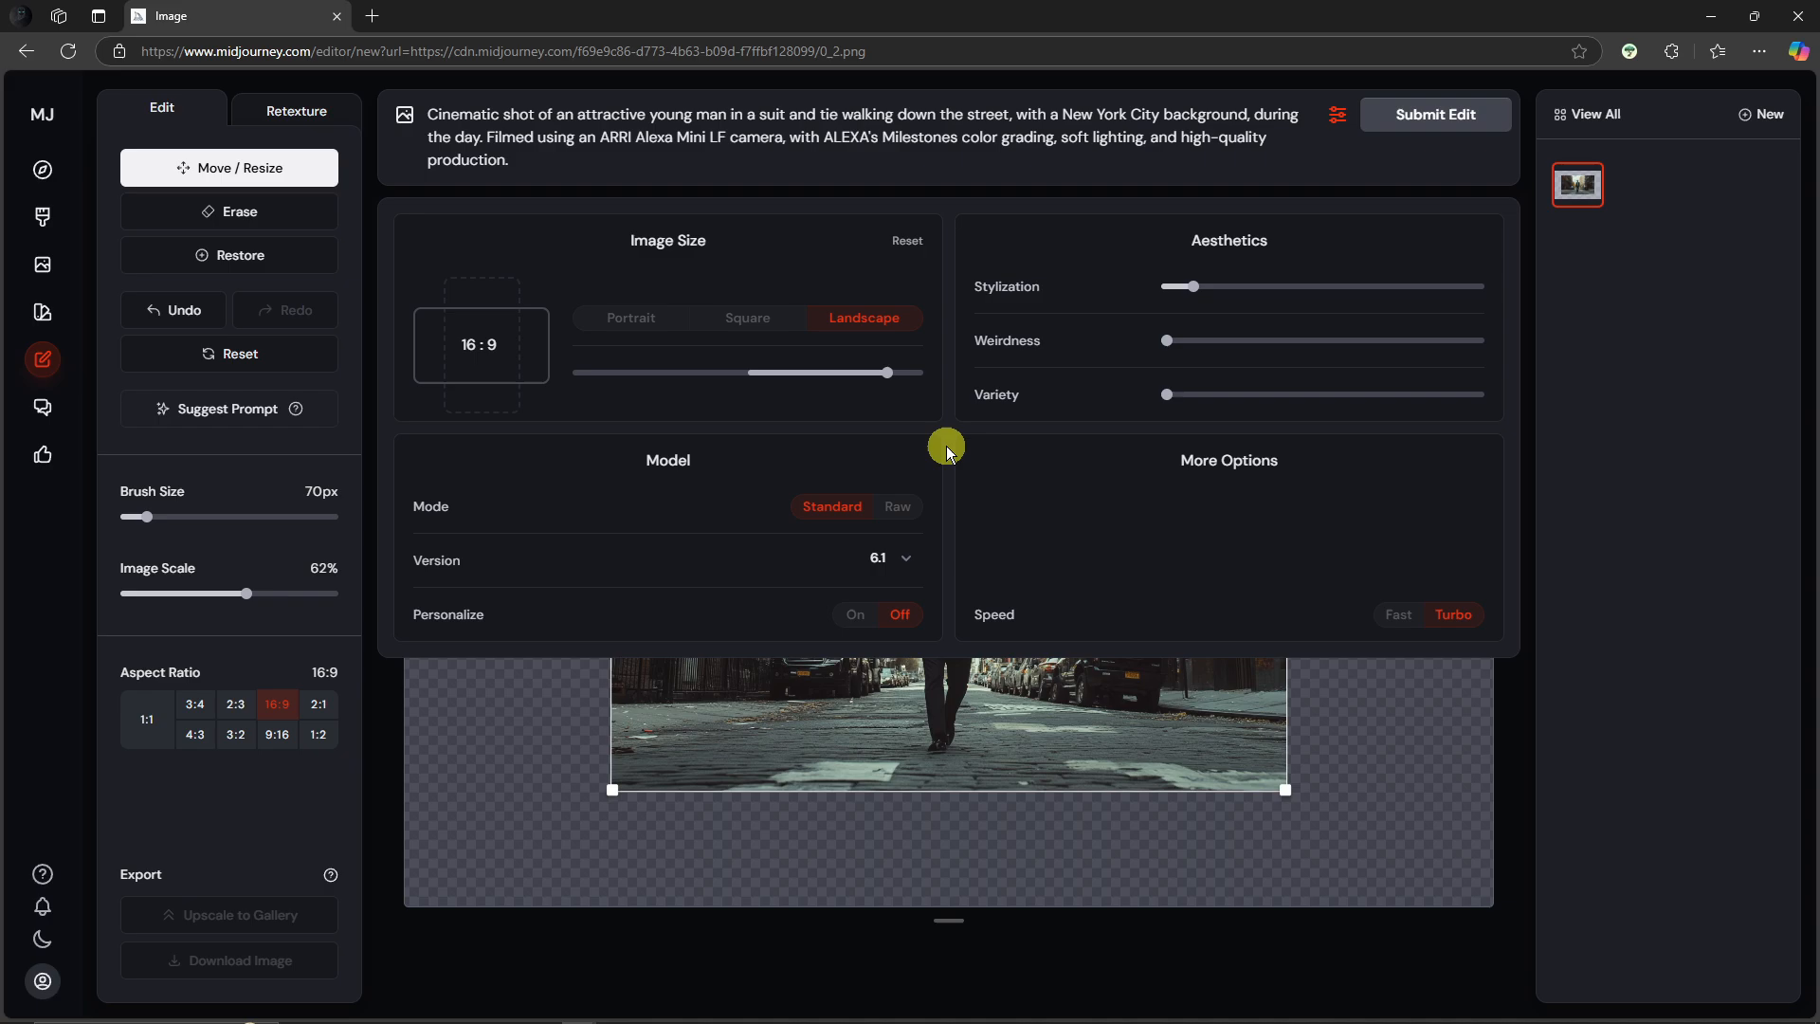
{"action": "left_click", "coordinate": [1378, 726]}
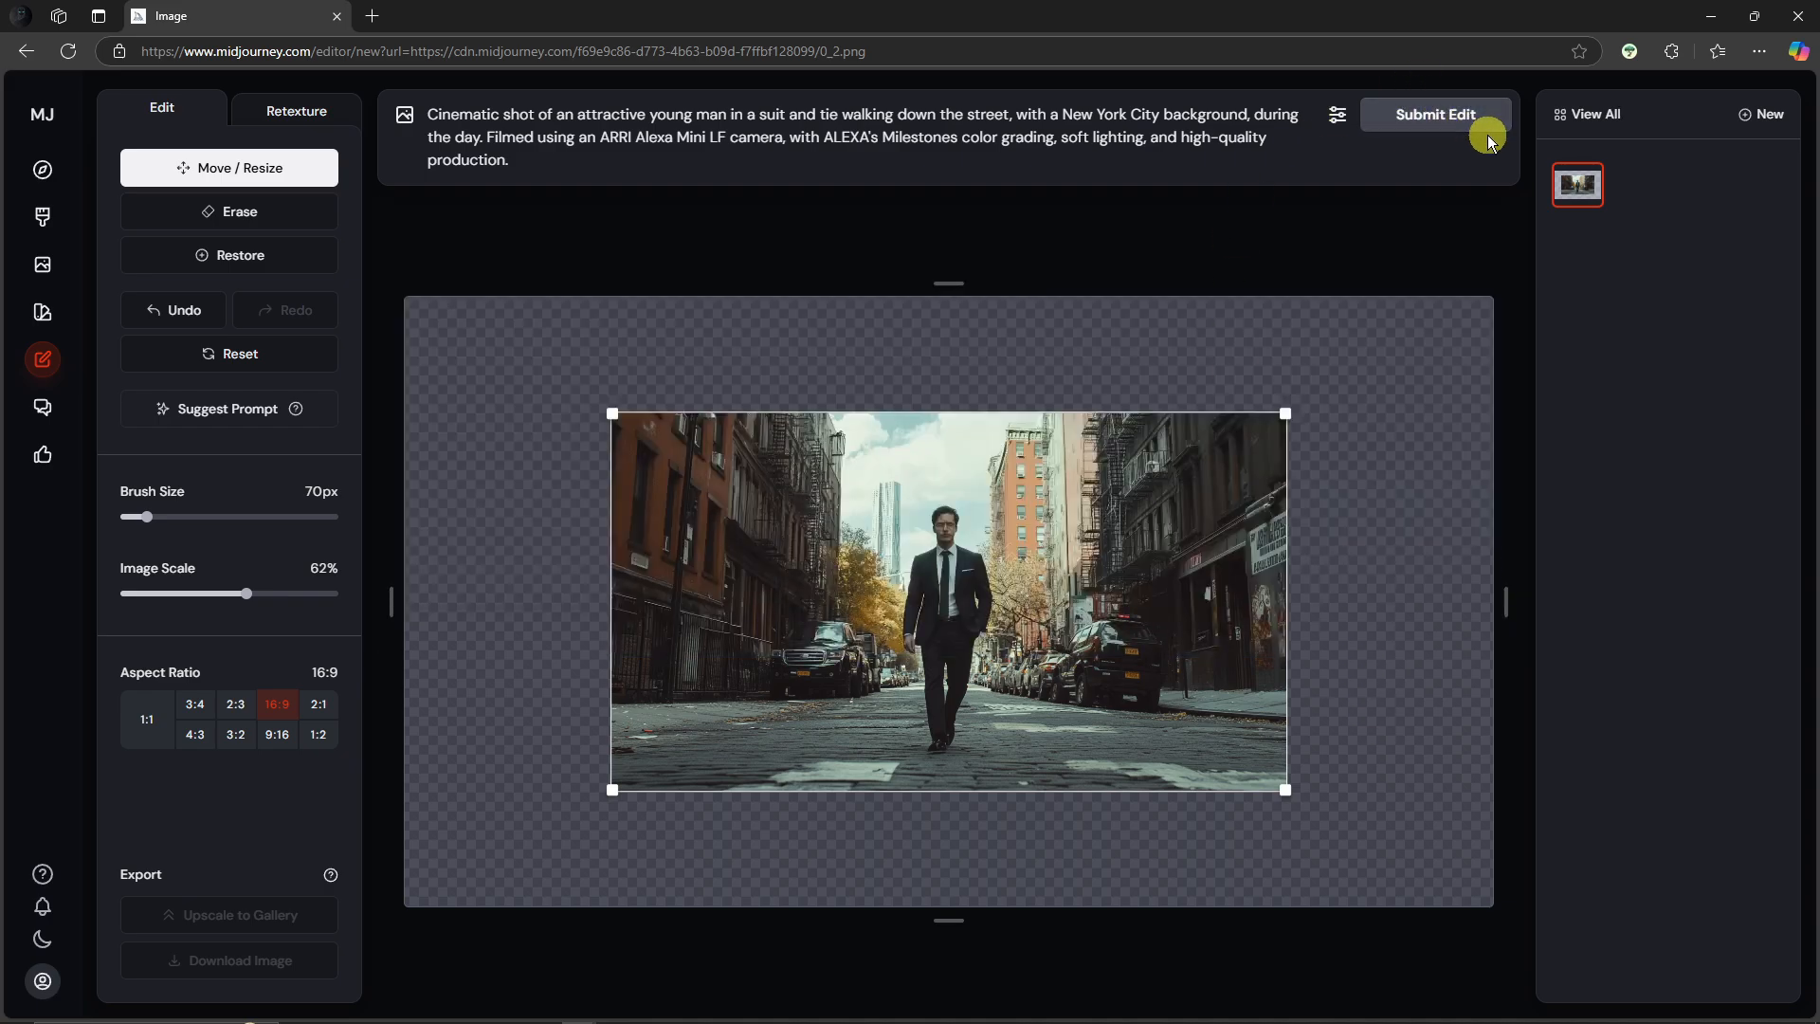
{"action": "left_click", "coordinate": [1452, 121]}
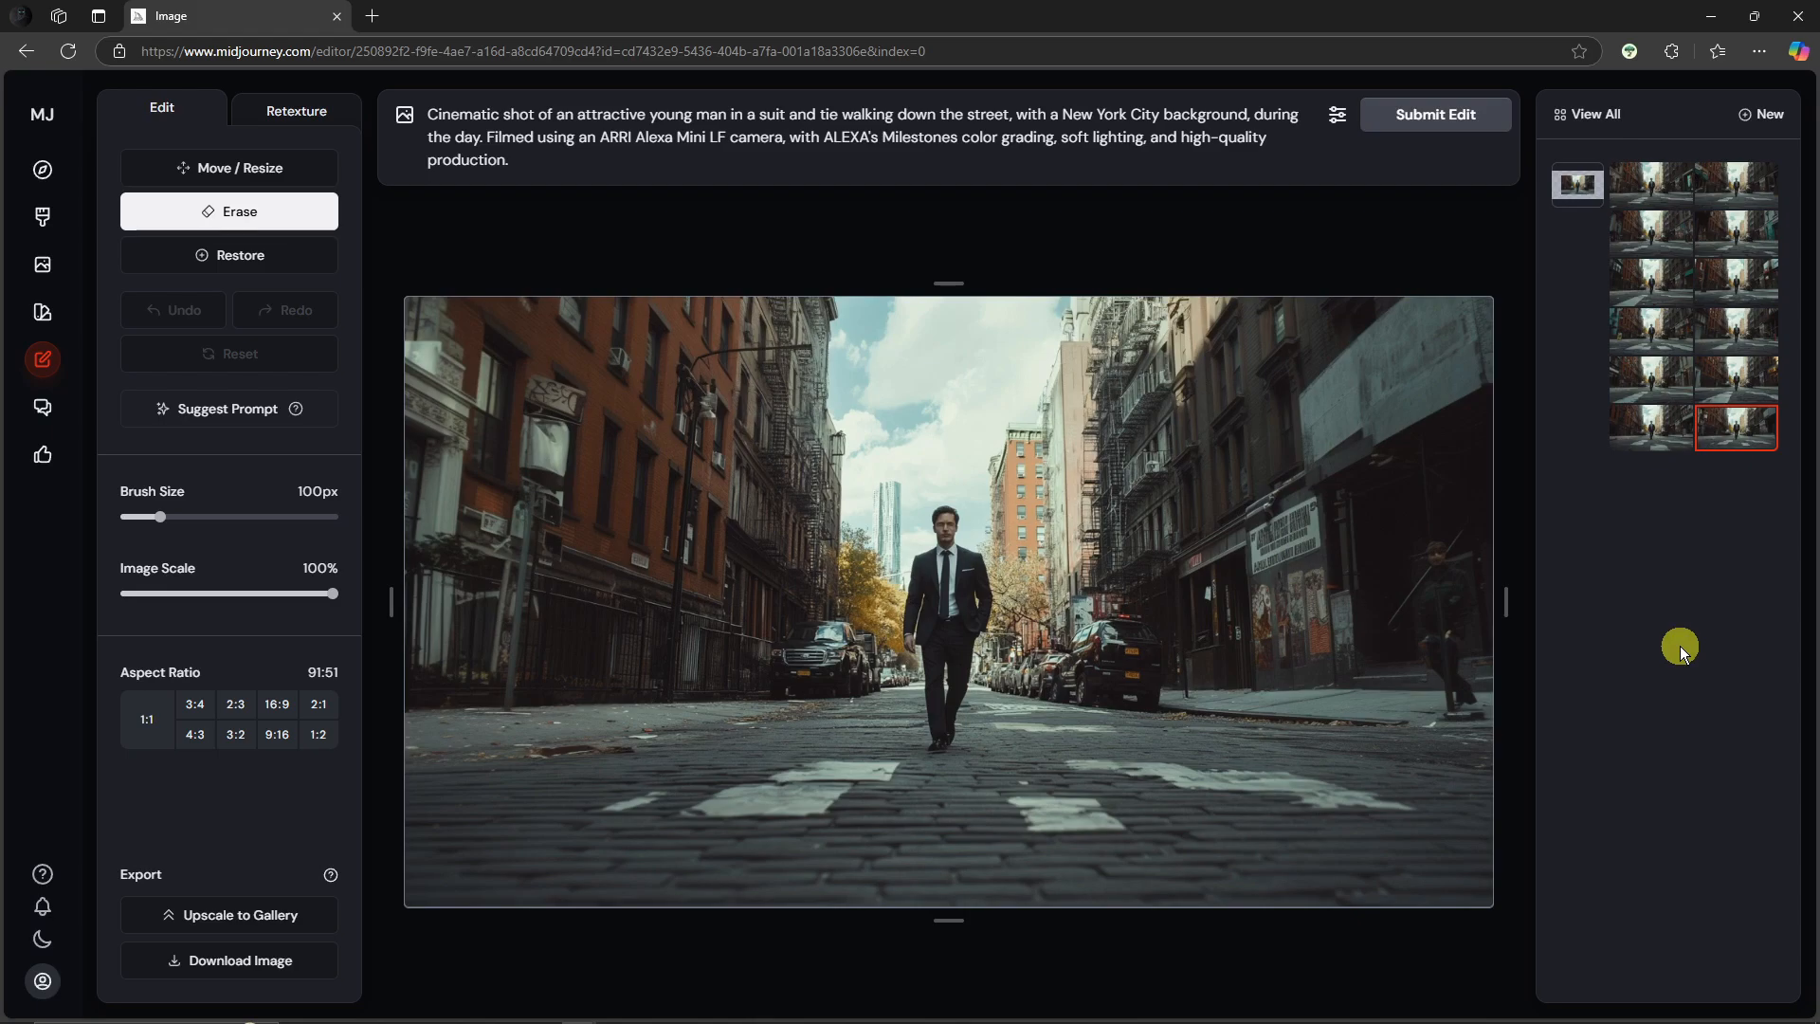
Step: Browse through the generated edit variations in the results grid
{"action": "left_click", "coordinate": [1663, 429]}
{"action": "left_click", "coordinate": [1654, 386]}
{"action": "left_click", "coordinate": [1662, 343]}
{"action": "left_click", "coordinate": [1735, 336]}
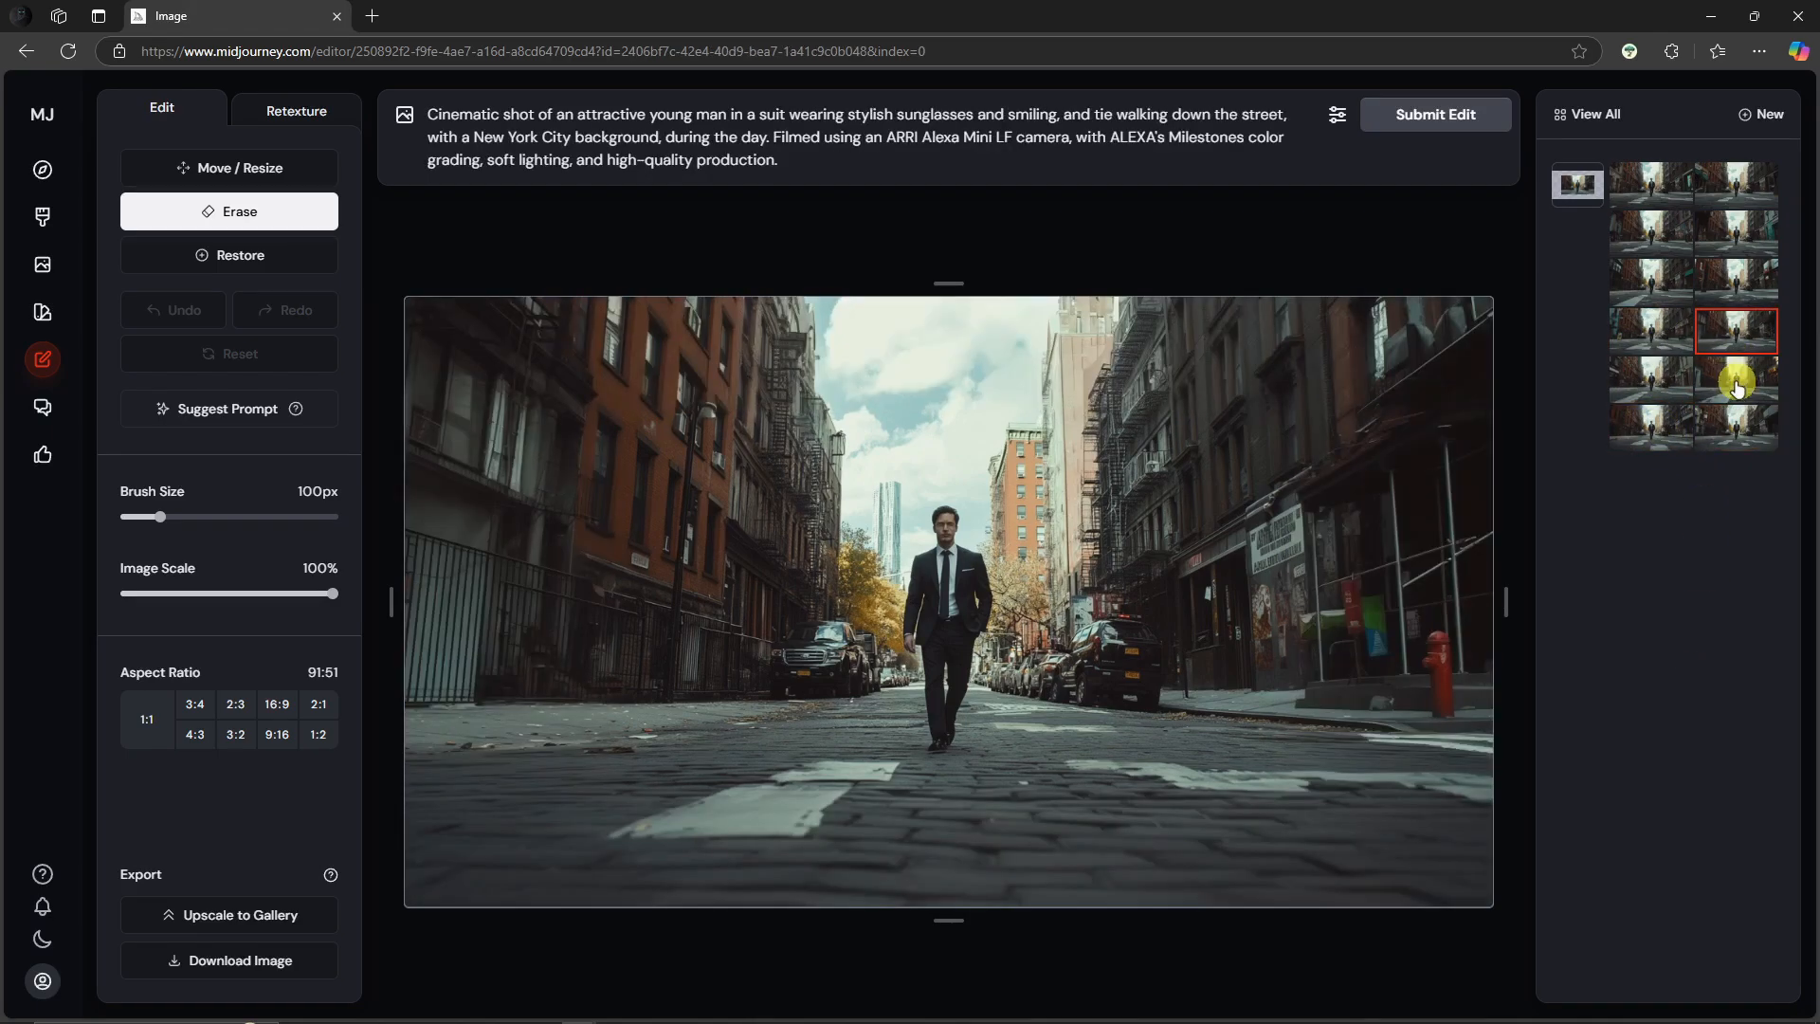
{"action": "left_click", "coordinate": [1735, 380]}
{"action": "left_click", "coordinate": [1721, 440]}
{"action": "left_click", "coordinate": [1675, 439]}
{"action": "left_click", "coordinate": [1657, 387]}
{"action": "left_click", "coordinate": [1736, 322]}
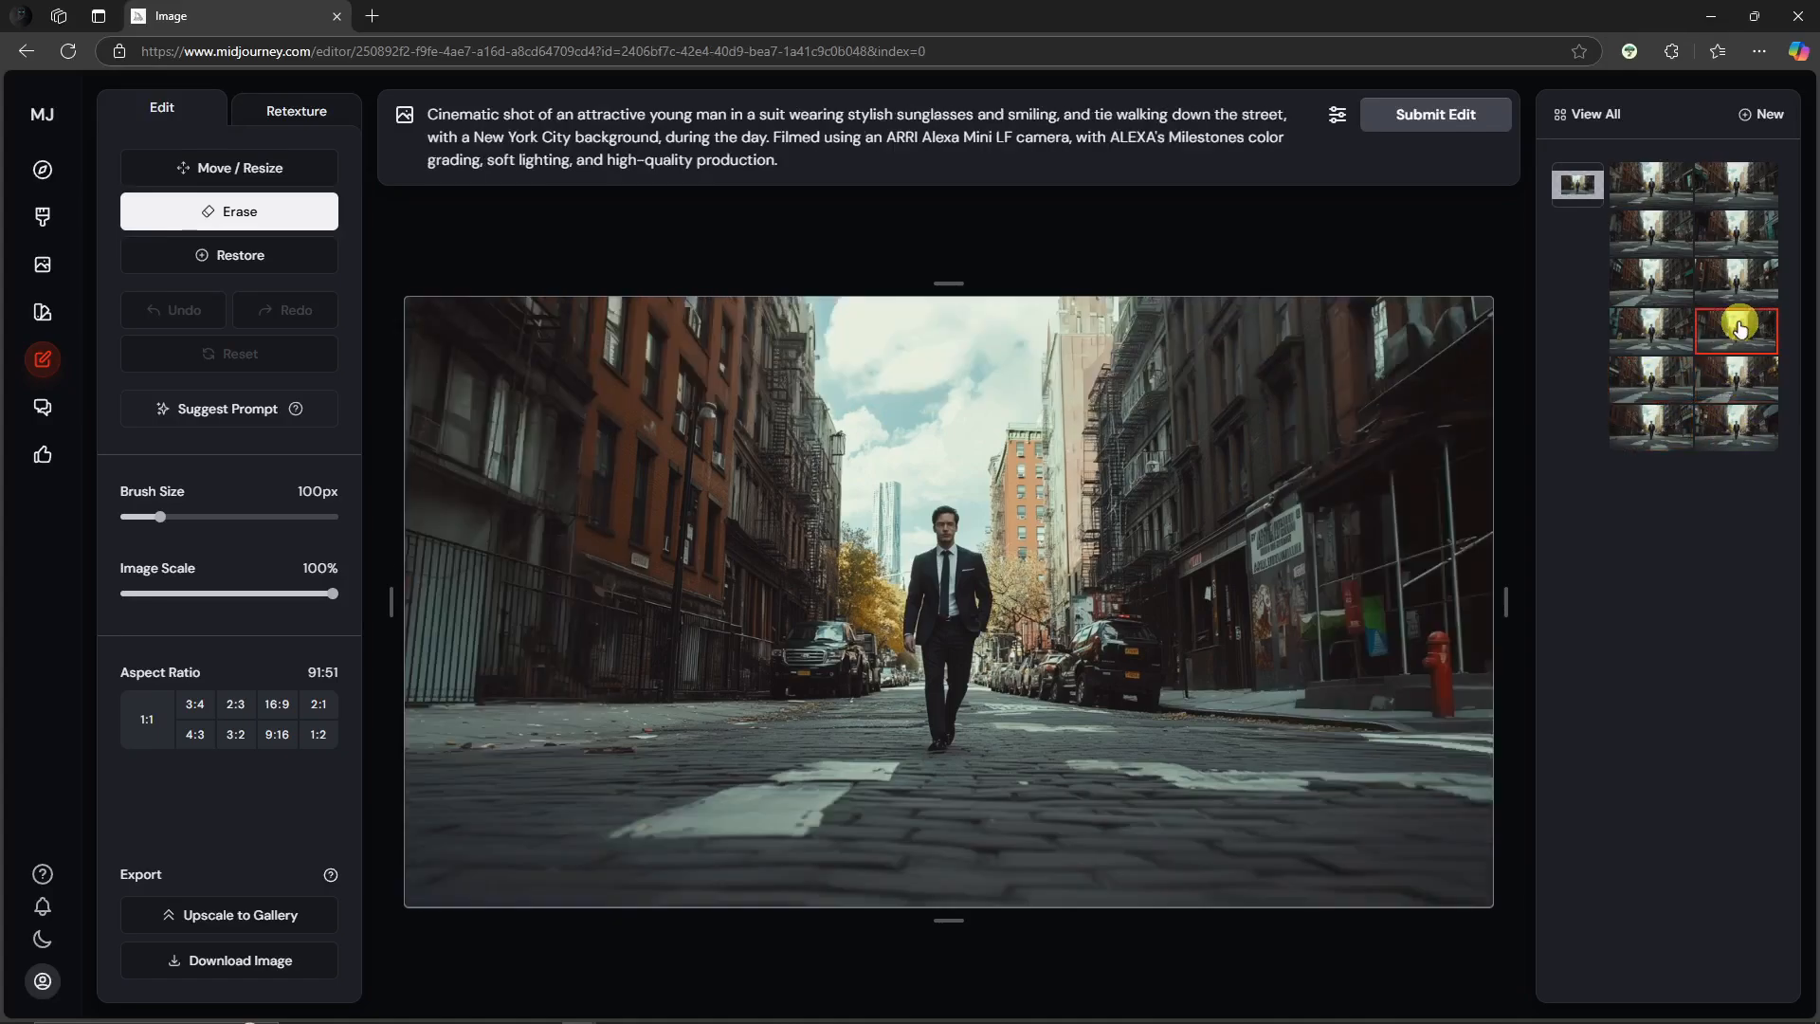
{"action": "left_click", "coordinate": [1677, 275]}
{"action": "left_click", "coordinate": [1741, 319]}
{"action": "left_click", "coordinate": [1738, 374]}
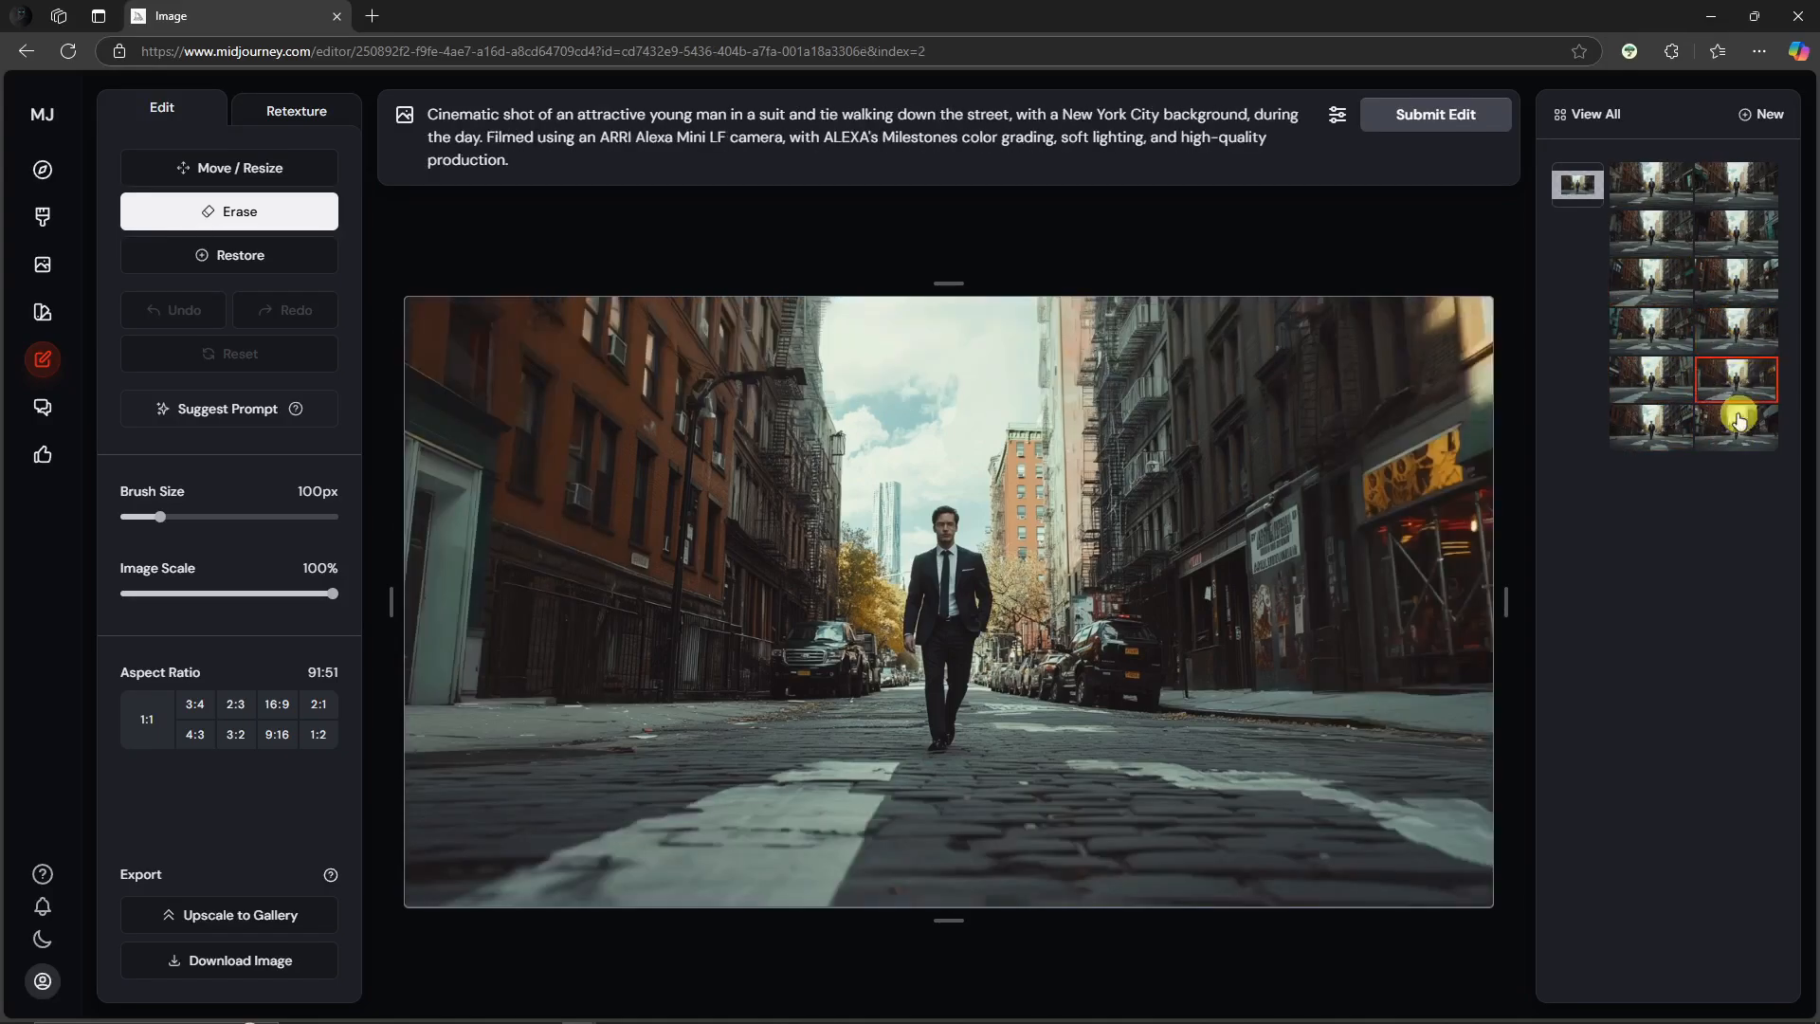
{"action": "left_click", "coordinate": [1744, 427]}
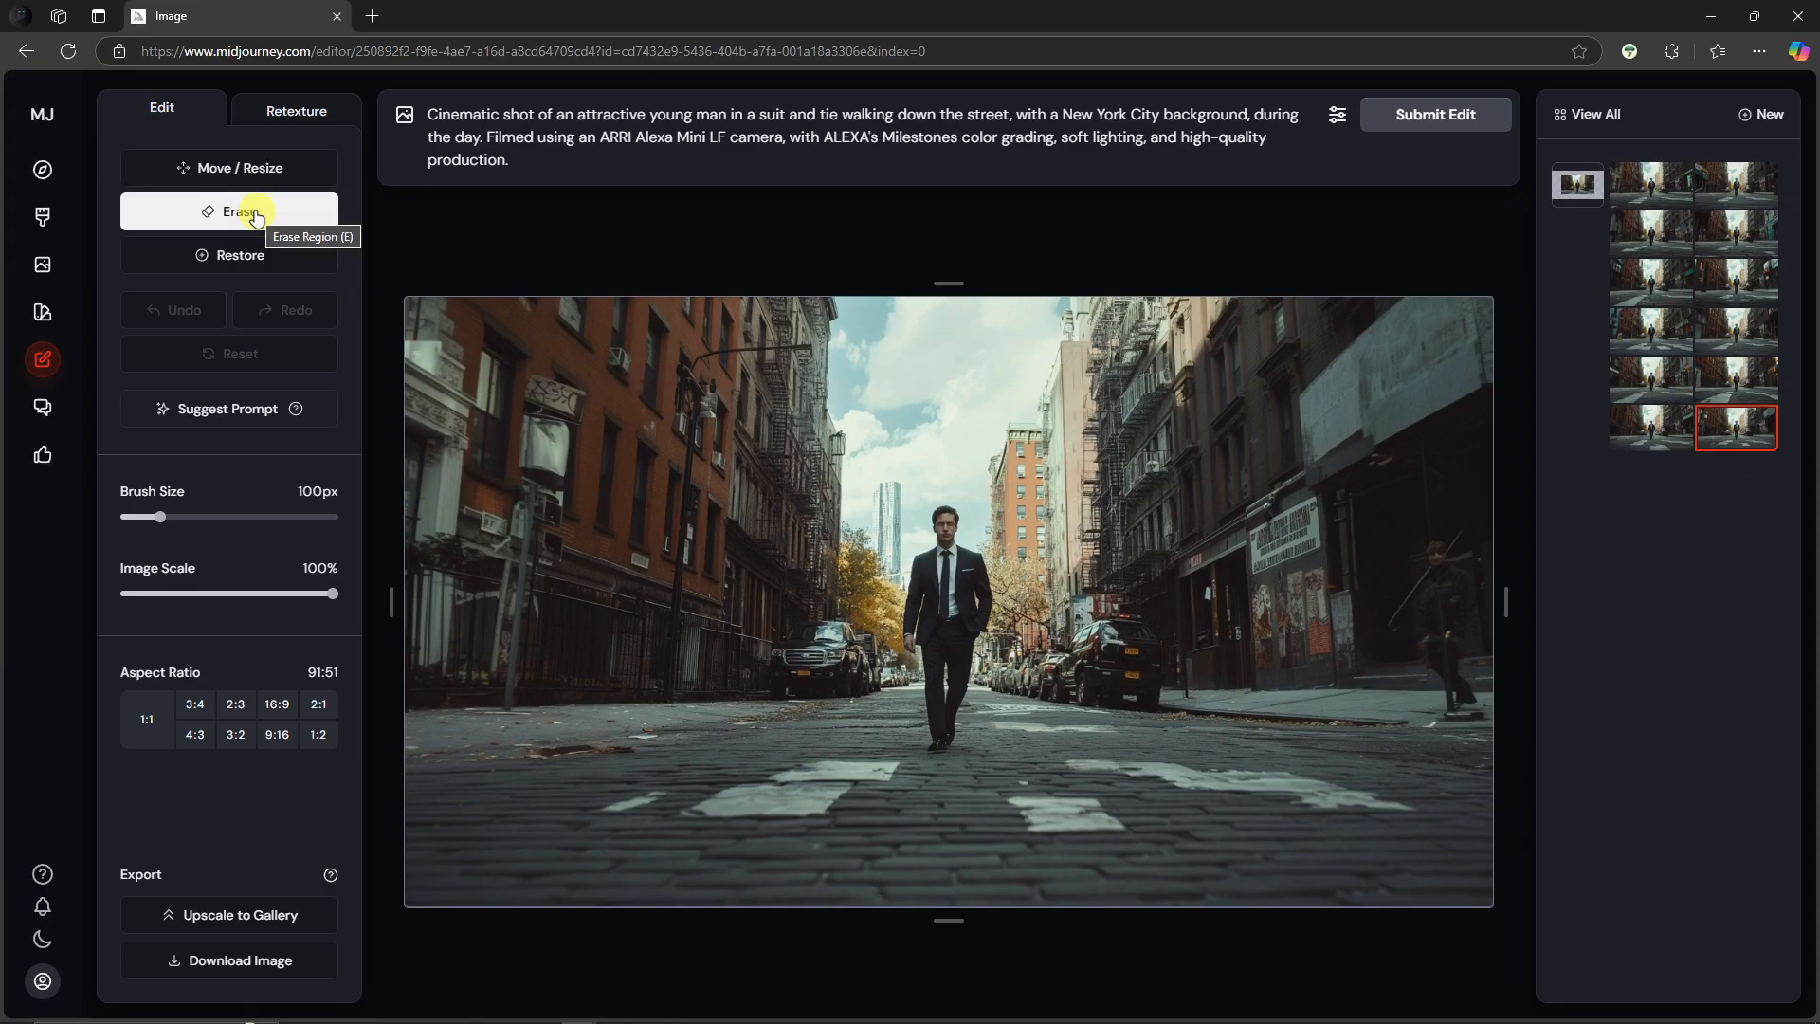
Step: Try erasing the pedestrian on the right sidewalk and undo the stroke
{"action": "left_click_drag", "start_coordinate": [1433, 564], "coordinate": [1433, 697]}
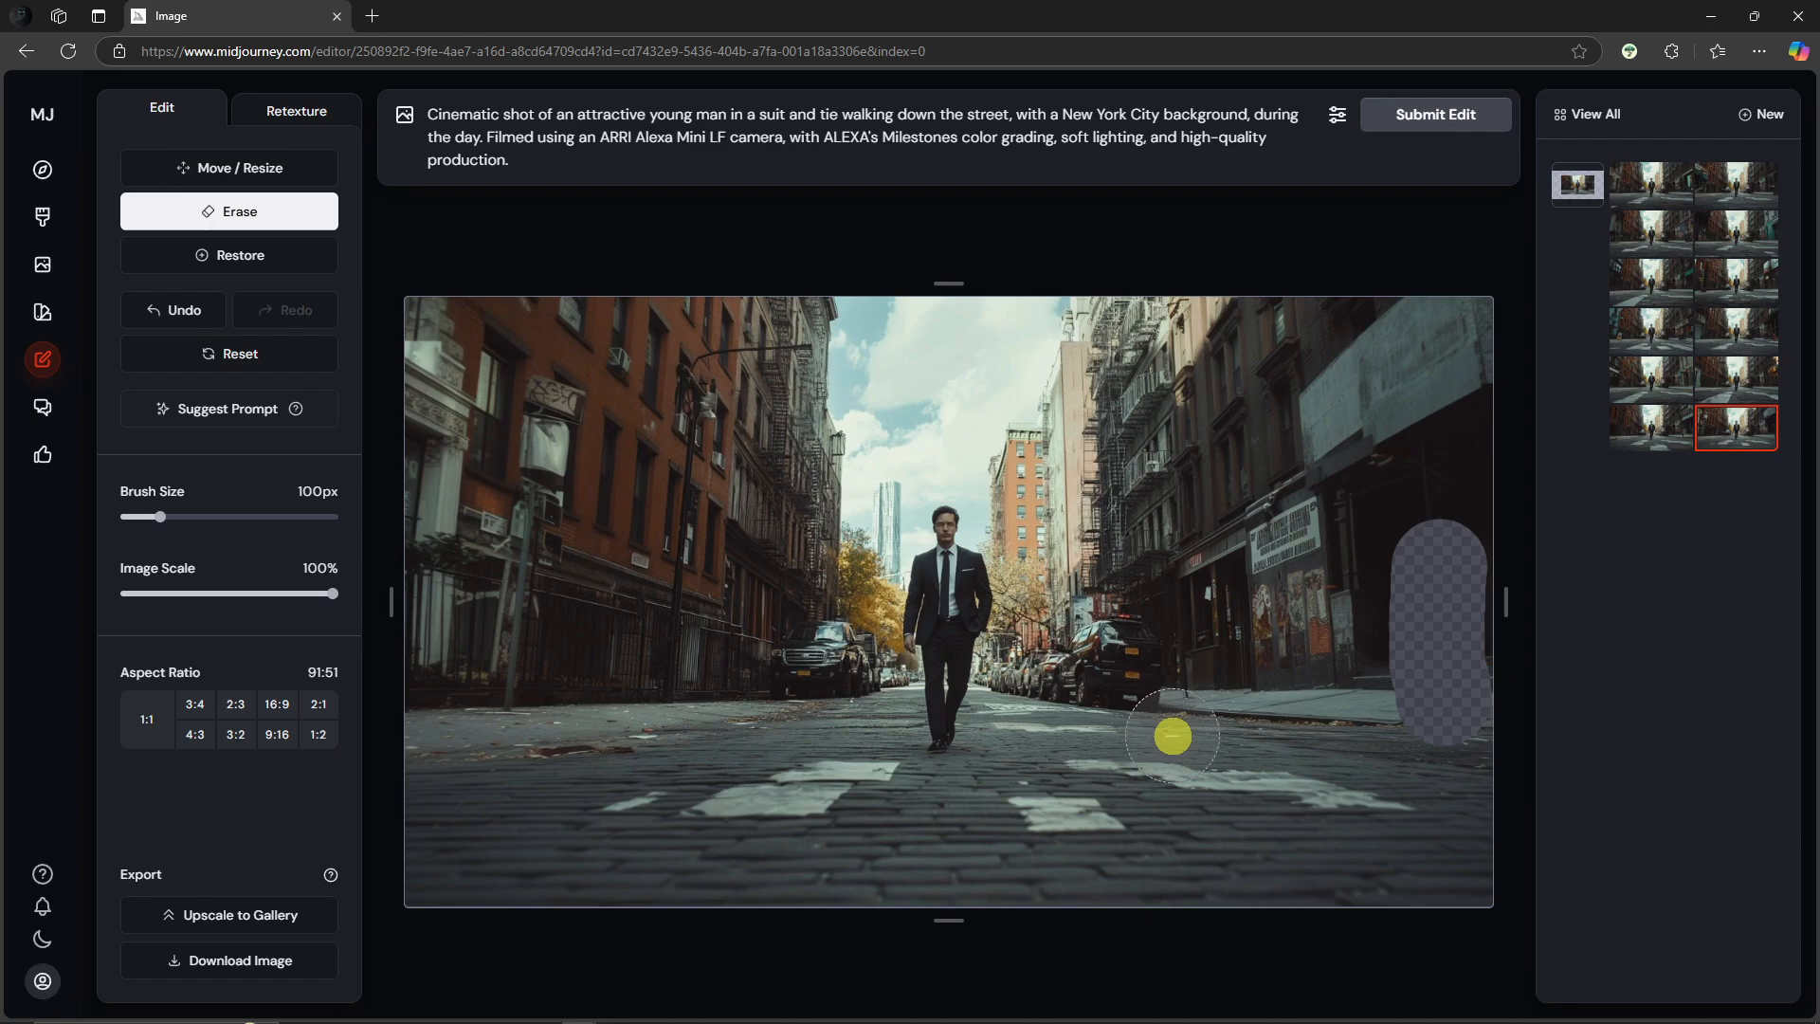
{"action": "key", "text": "ctrl+z"}
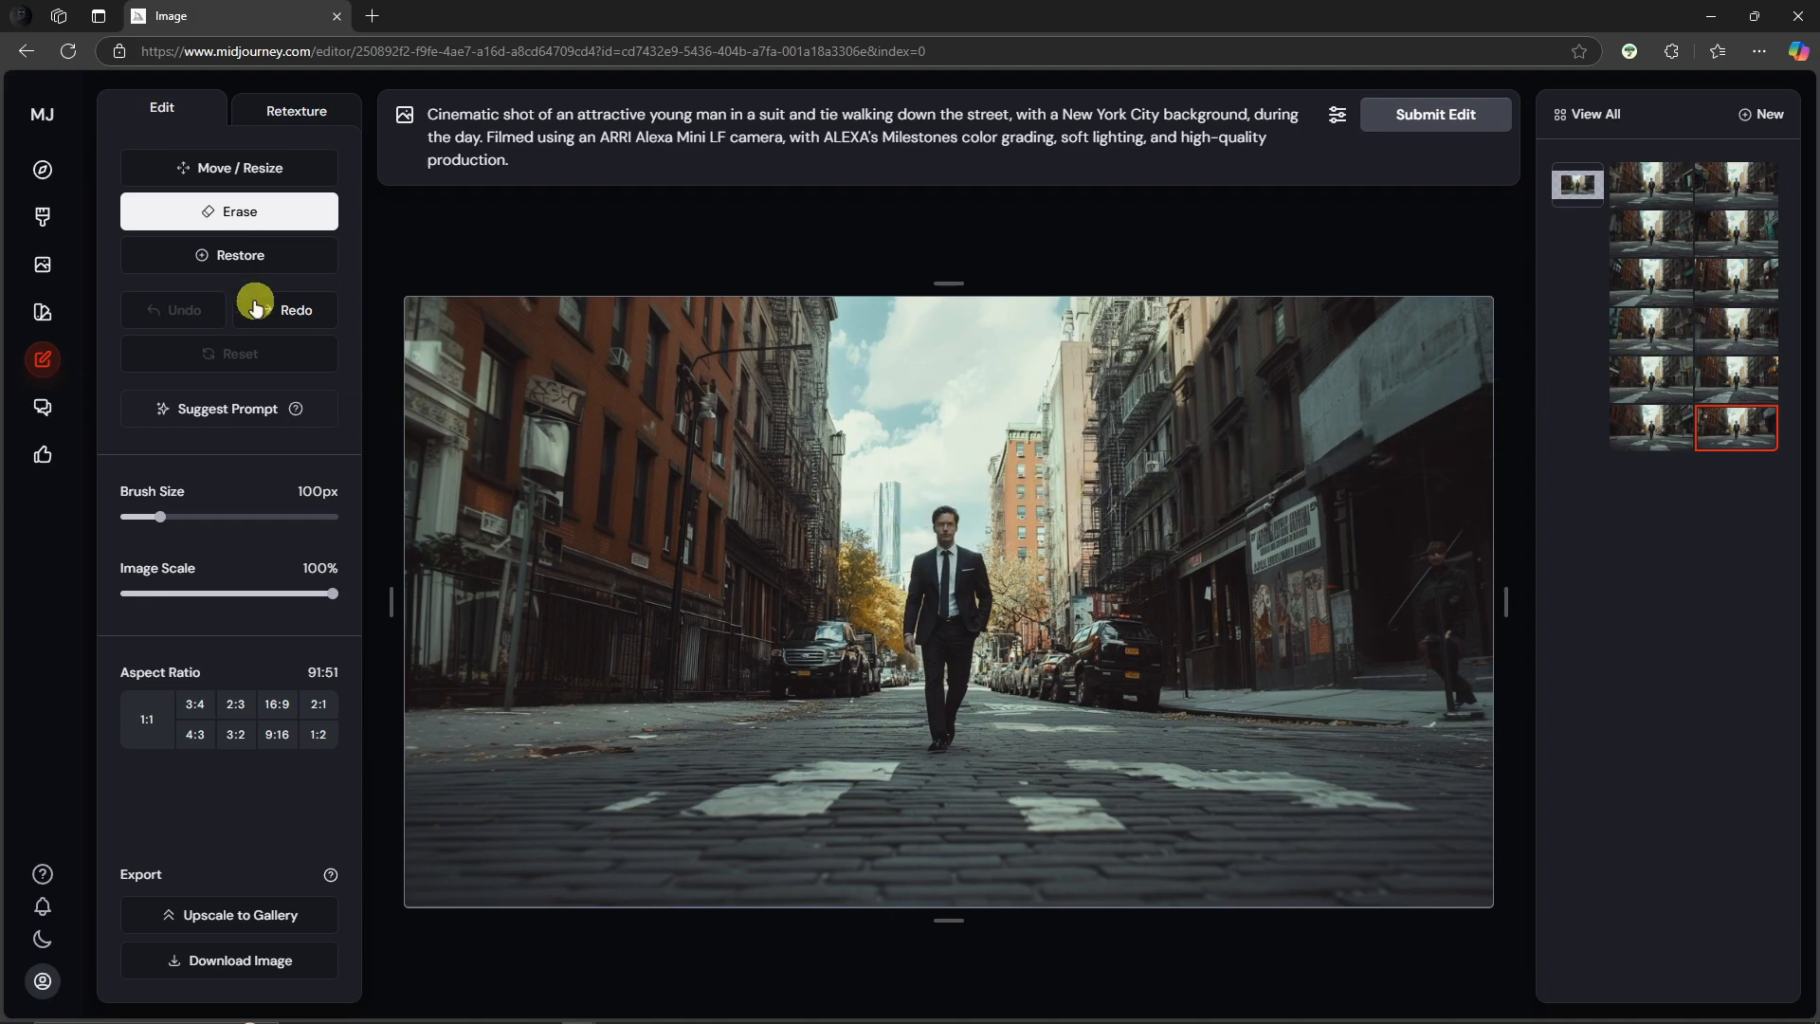
Step: Set the brush size to 75 px and erase the man walking in the middle of the street
{"action": "left_click_drag", "start_coordinate": [160, 518], "coordinate": [149, 519]}
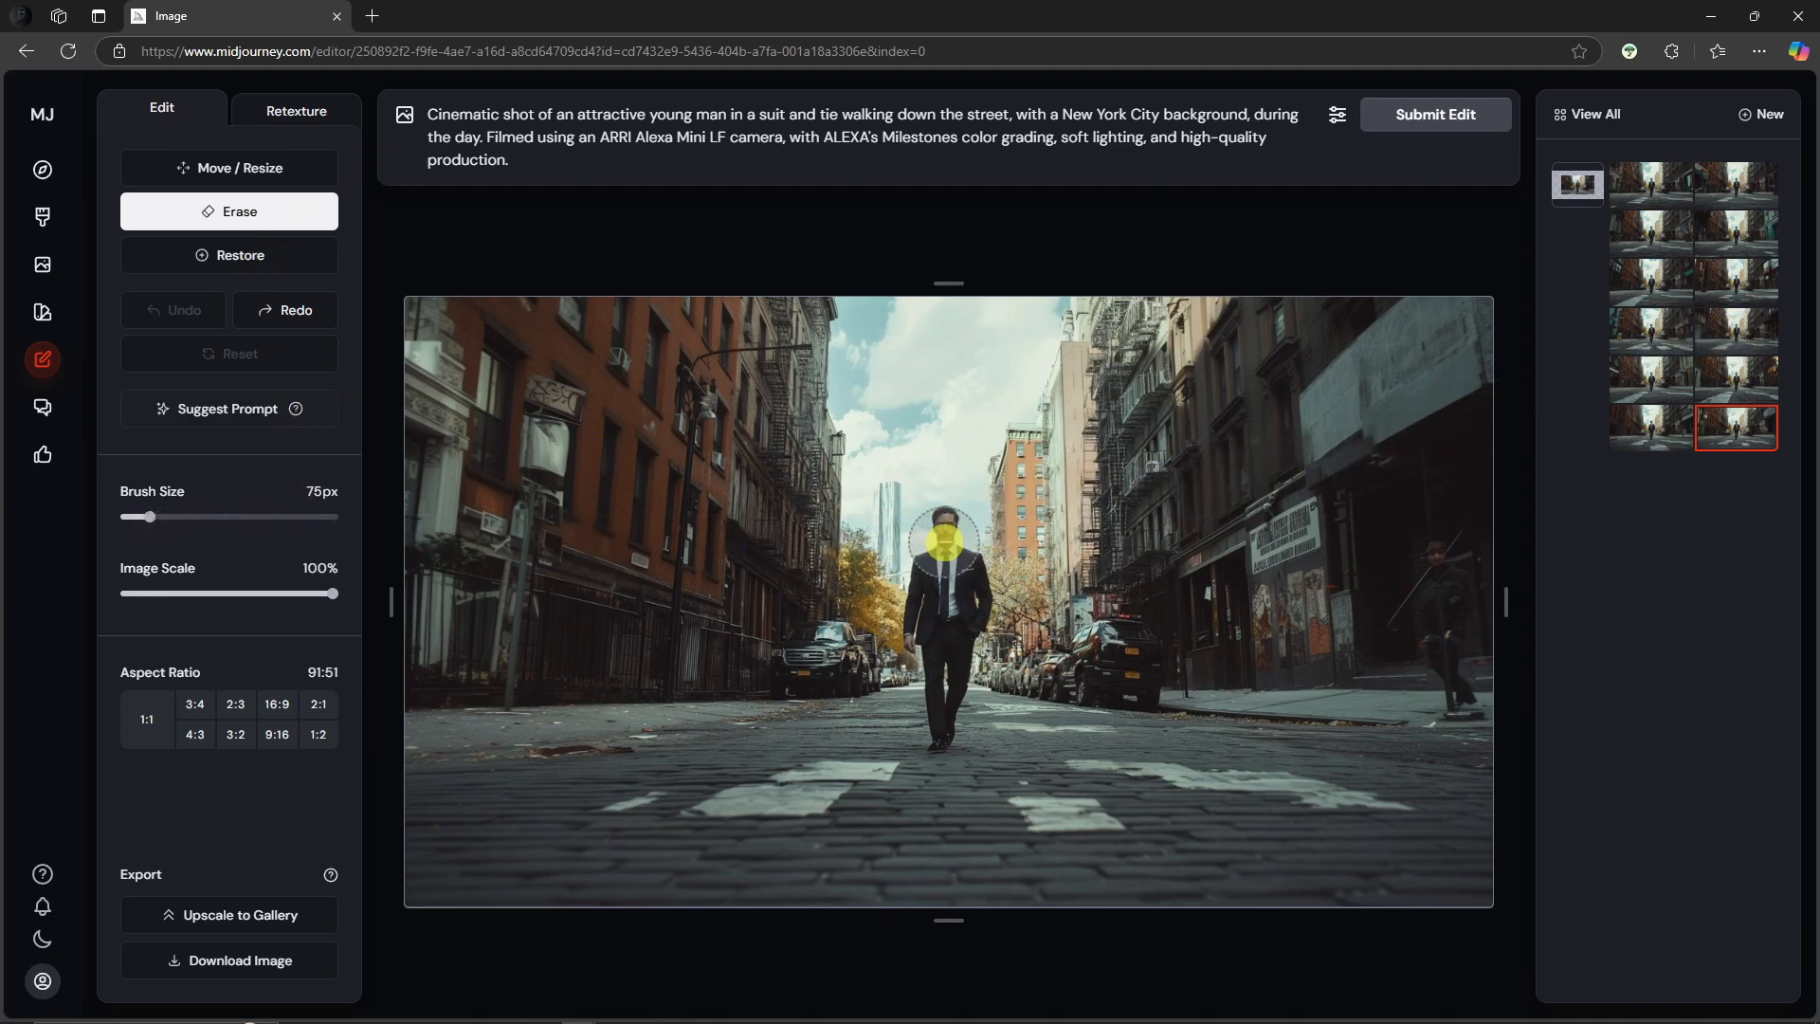
{"action": "mouse_move", "coordinate": [943, 531]}
{"action": "left_mouse_down"}
{"action": "mouse_move", "coordinate": [946, 731]}
{"action": "mouse_move", "coordinate": [957, 580]}
{"action": "left_mouse_up"}
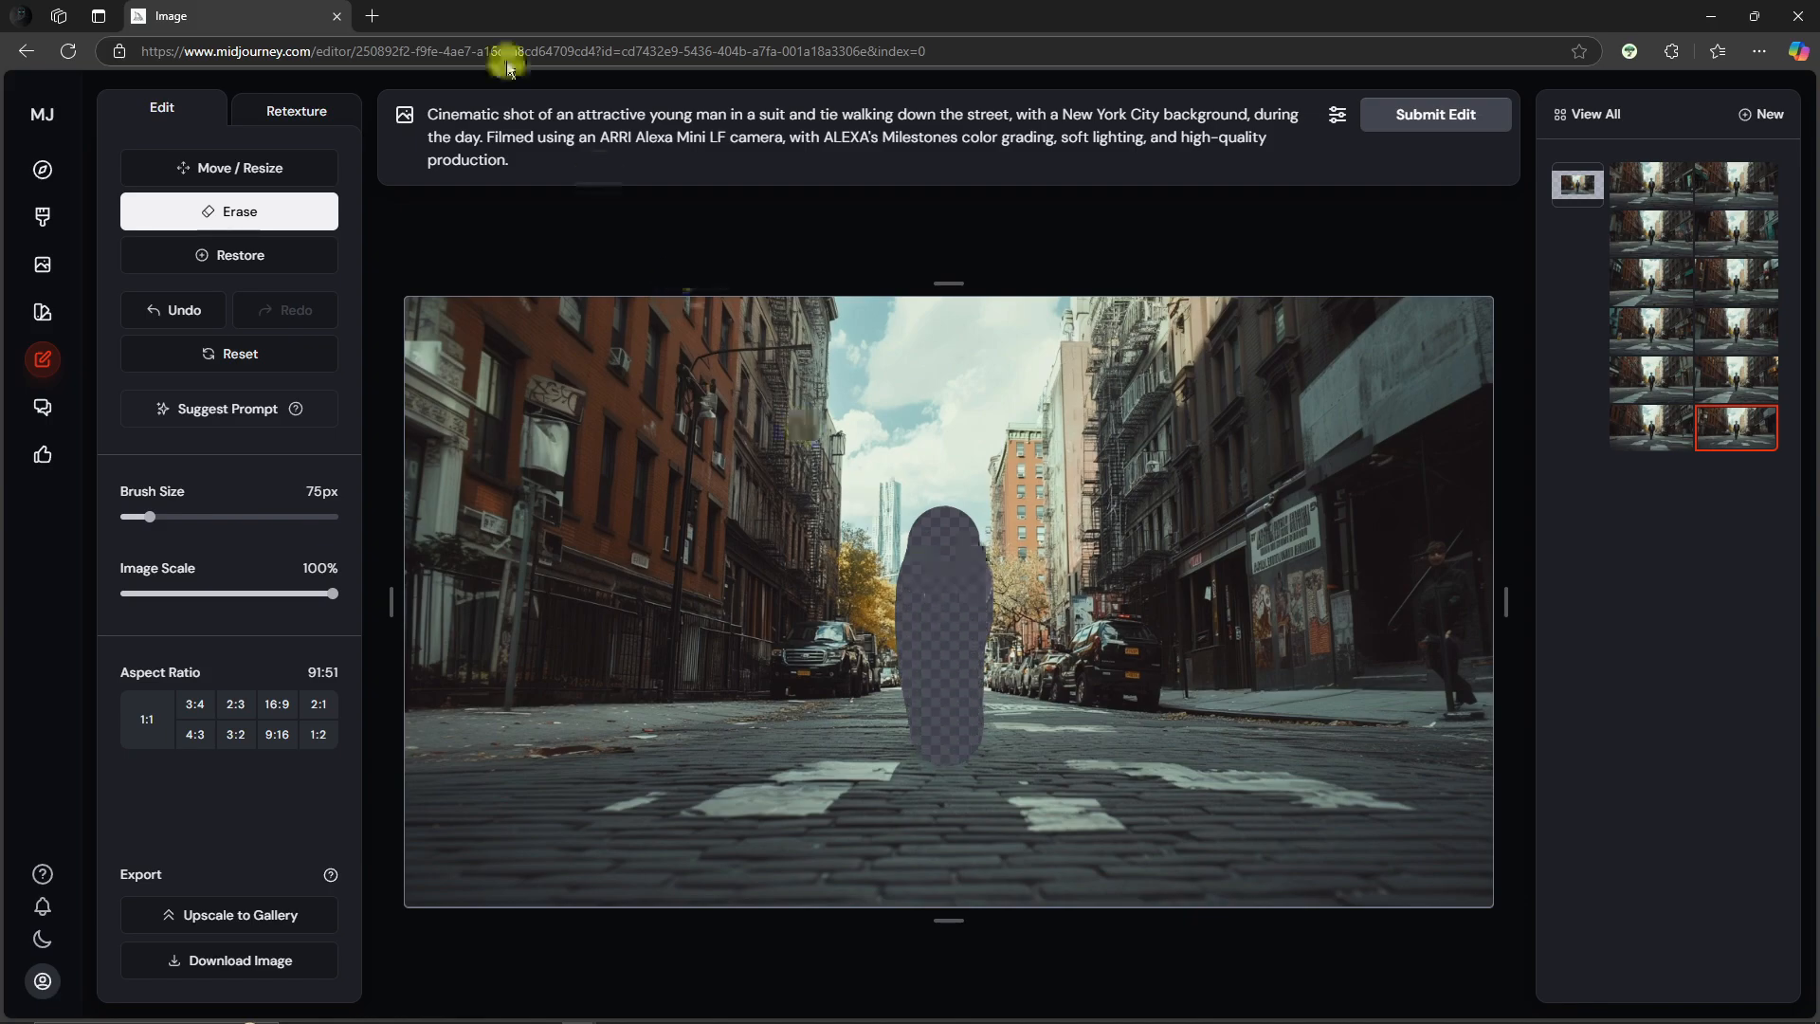
Step: Edit the prompt to describe a blue suit and add 'wearing styling sunglasses,', then submit the edit
{"action": "left_click", "coordinate": [686, 126]}
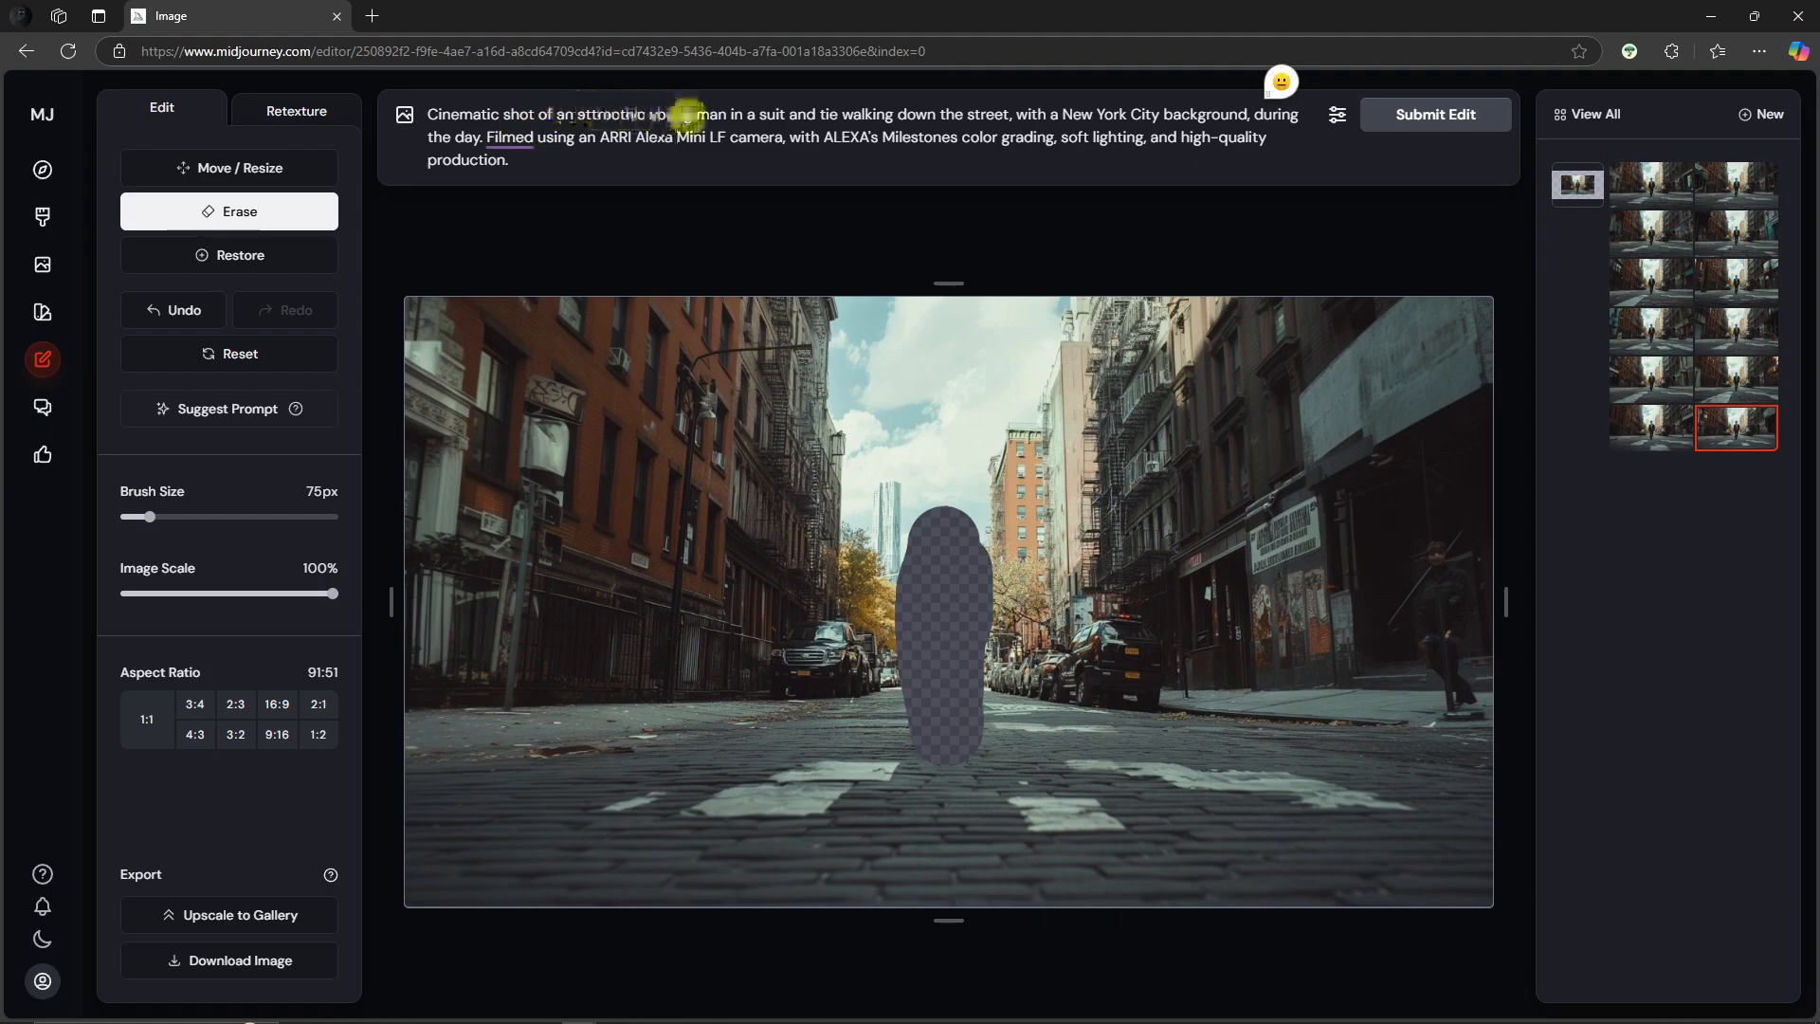
{"action": "left_click", "coordinate": [759, 116]}
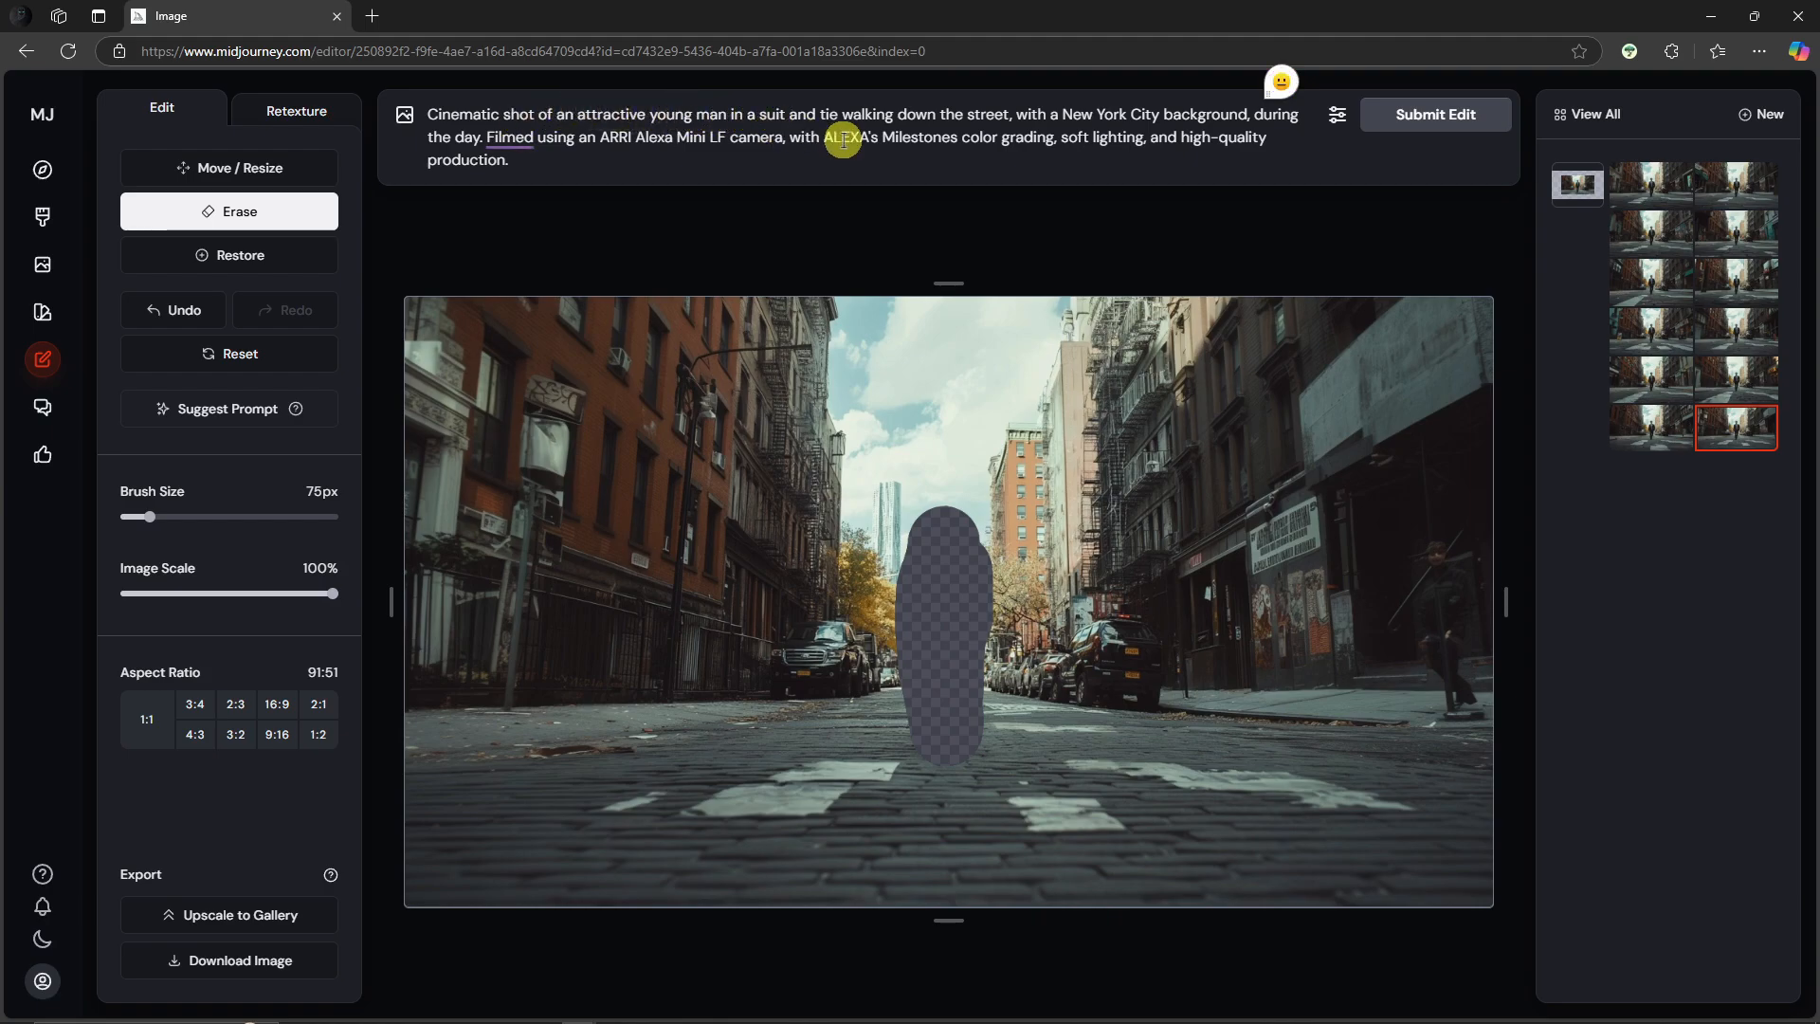
{"action": "type", "text": "blue"}
{"action": "key", "text": "ctrl+Right"}
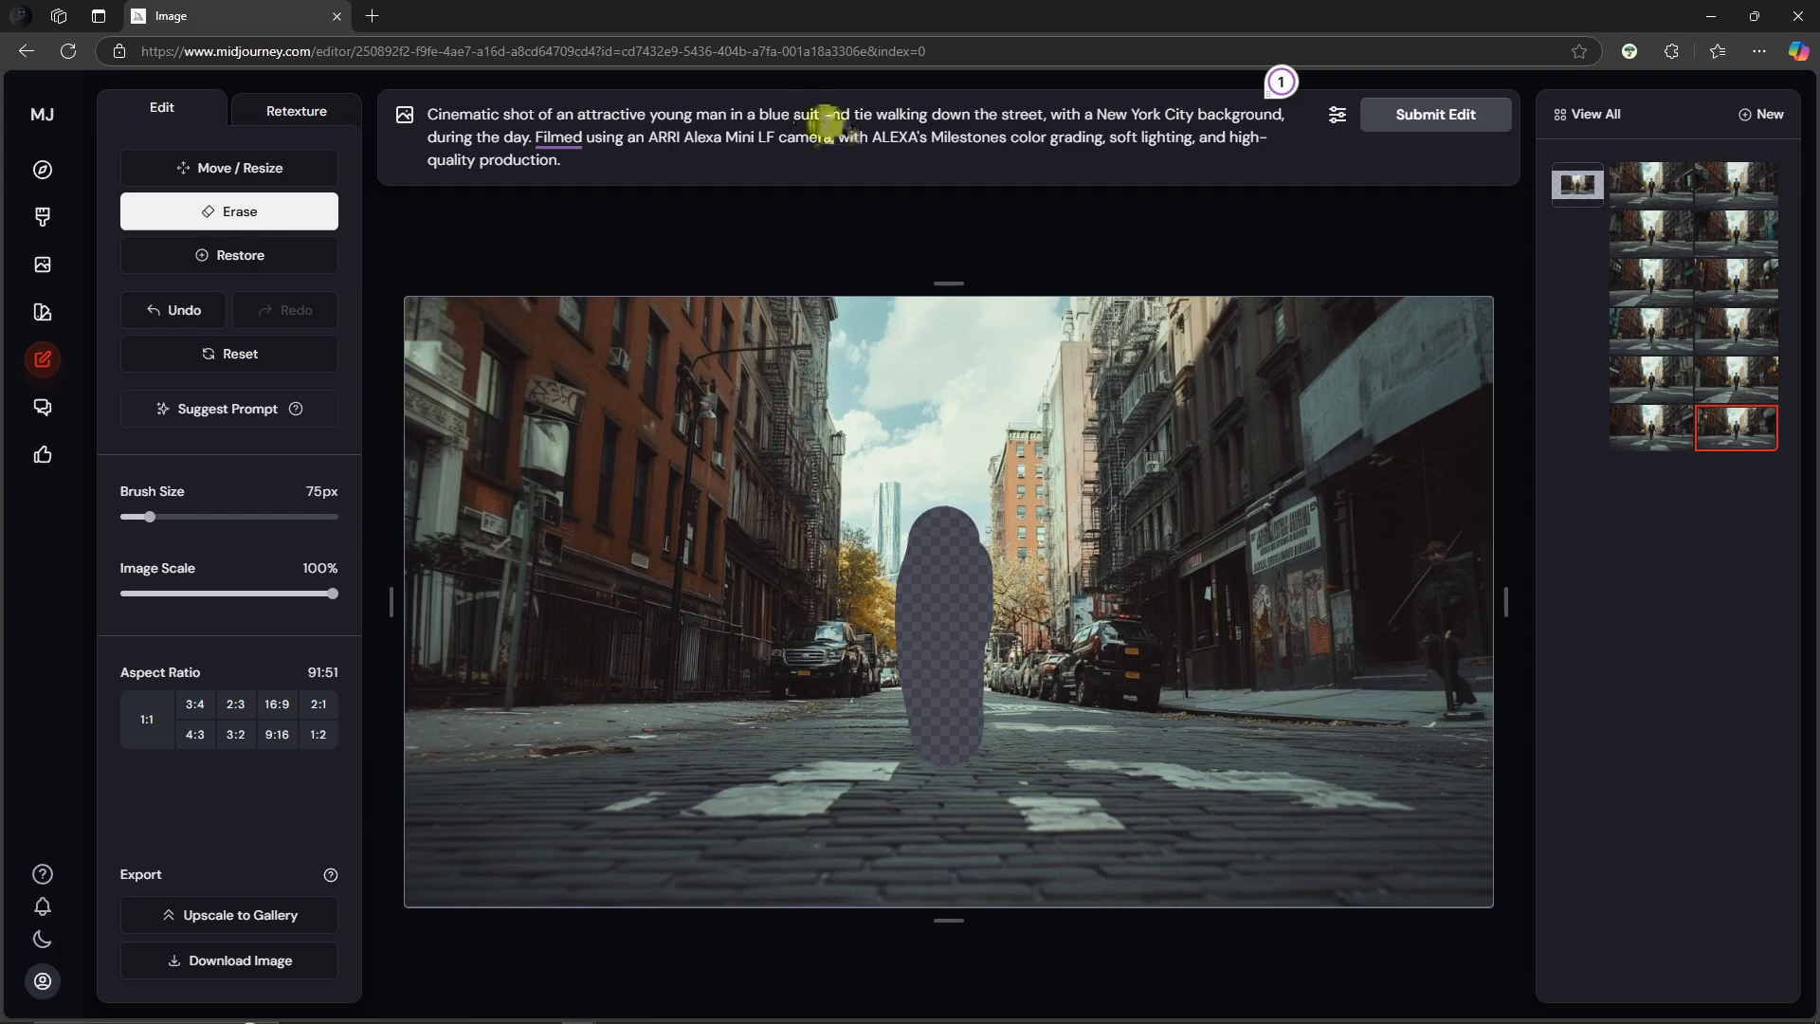
{"action": "type", "text": ","}
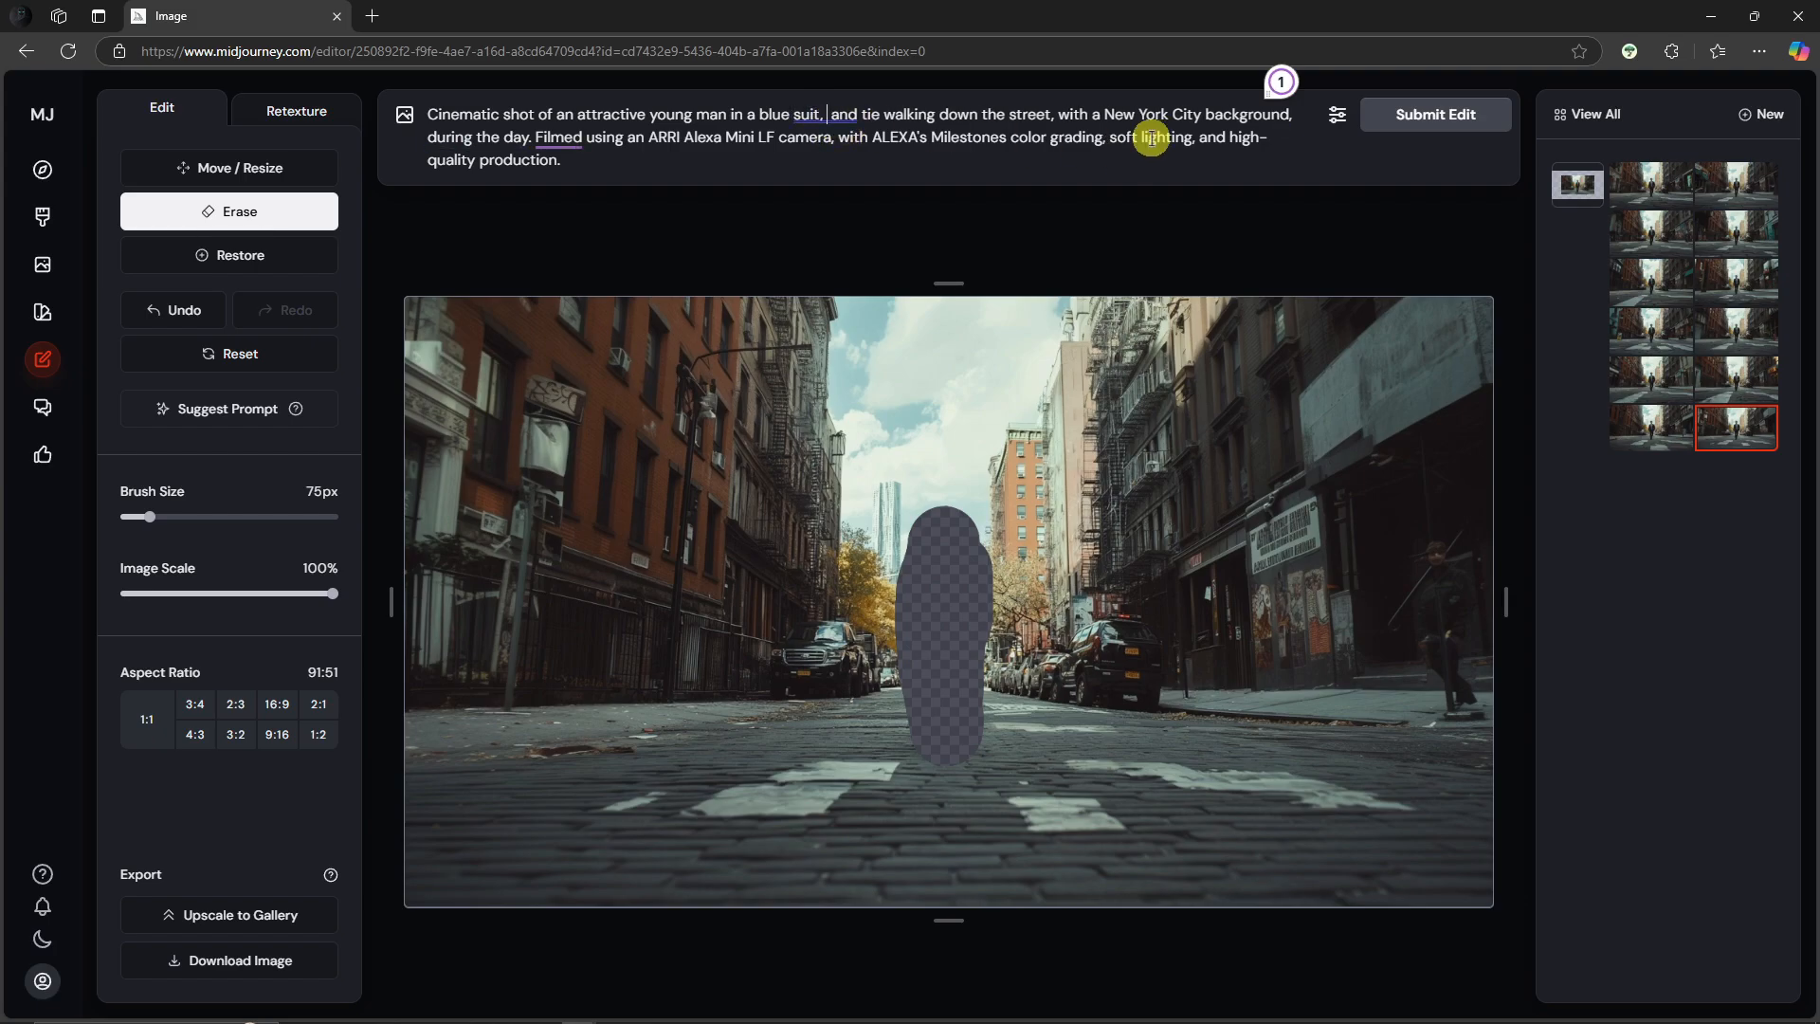
{"action": "type", "text": " wearing sty"}
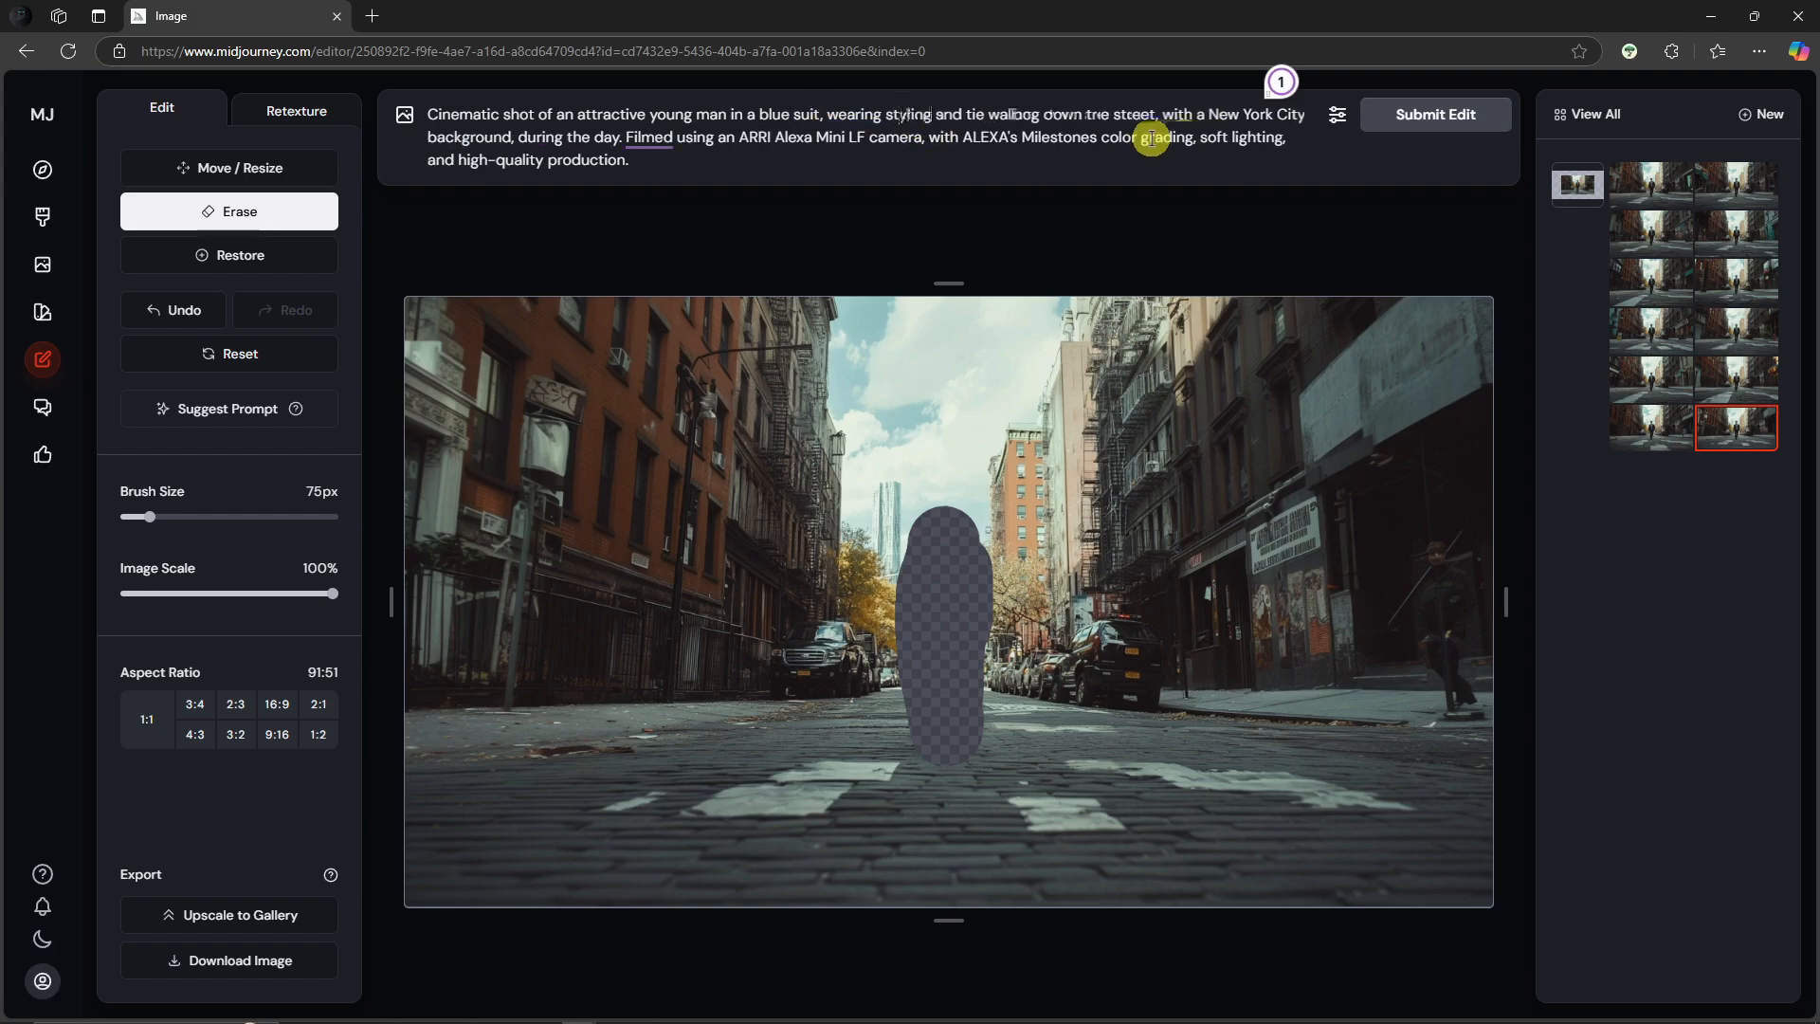
{"action": "type", "text": "ling sungl "}
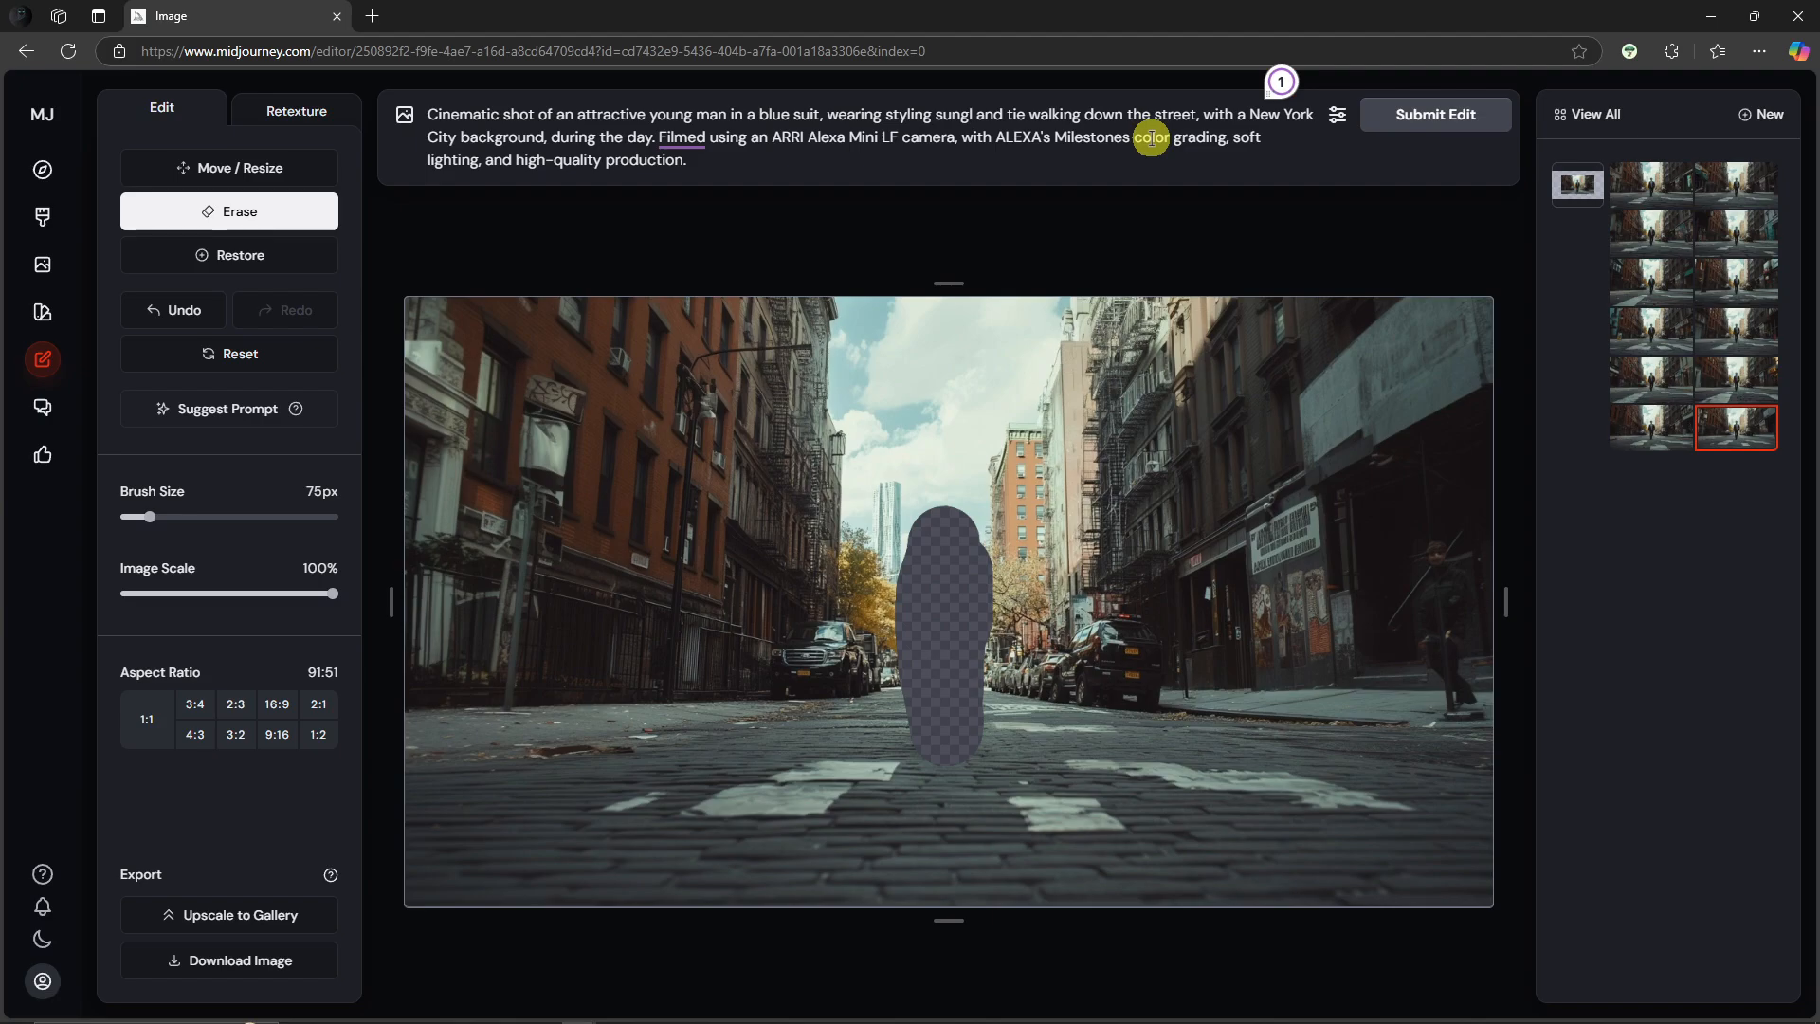
{"action": "type", "text": "asses,"}
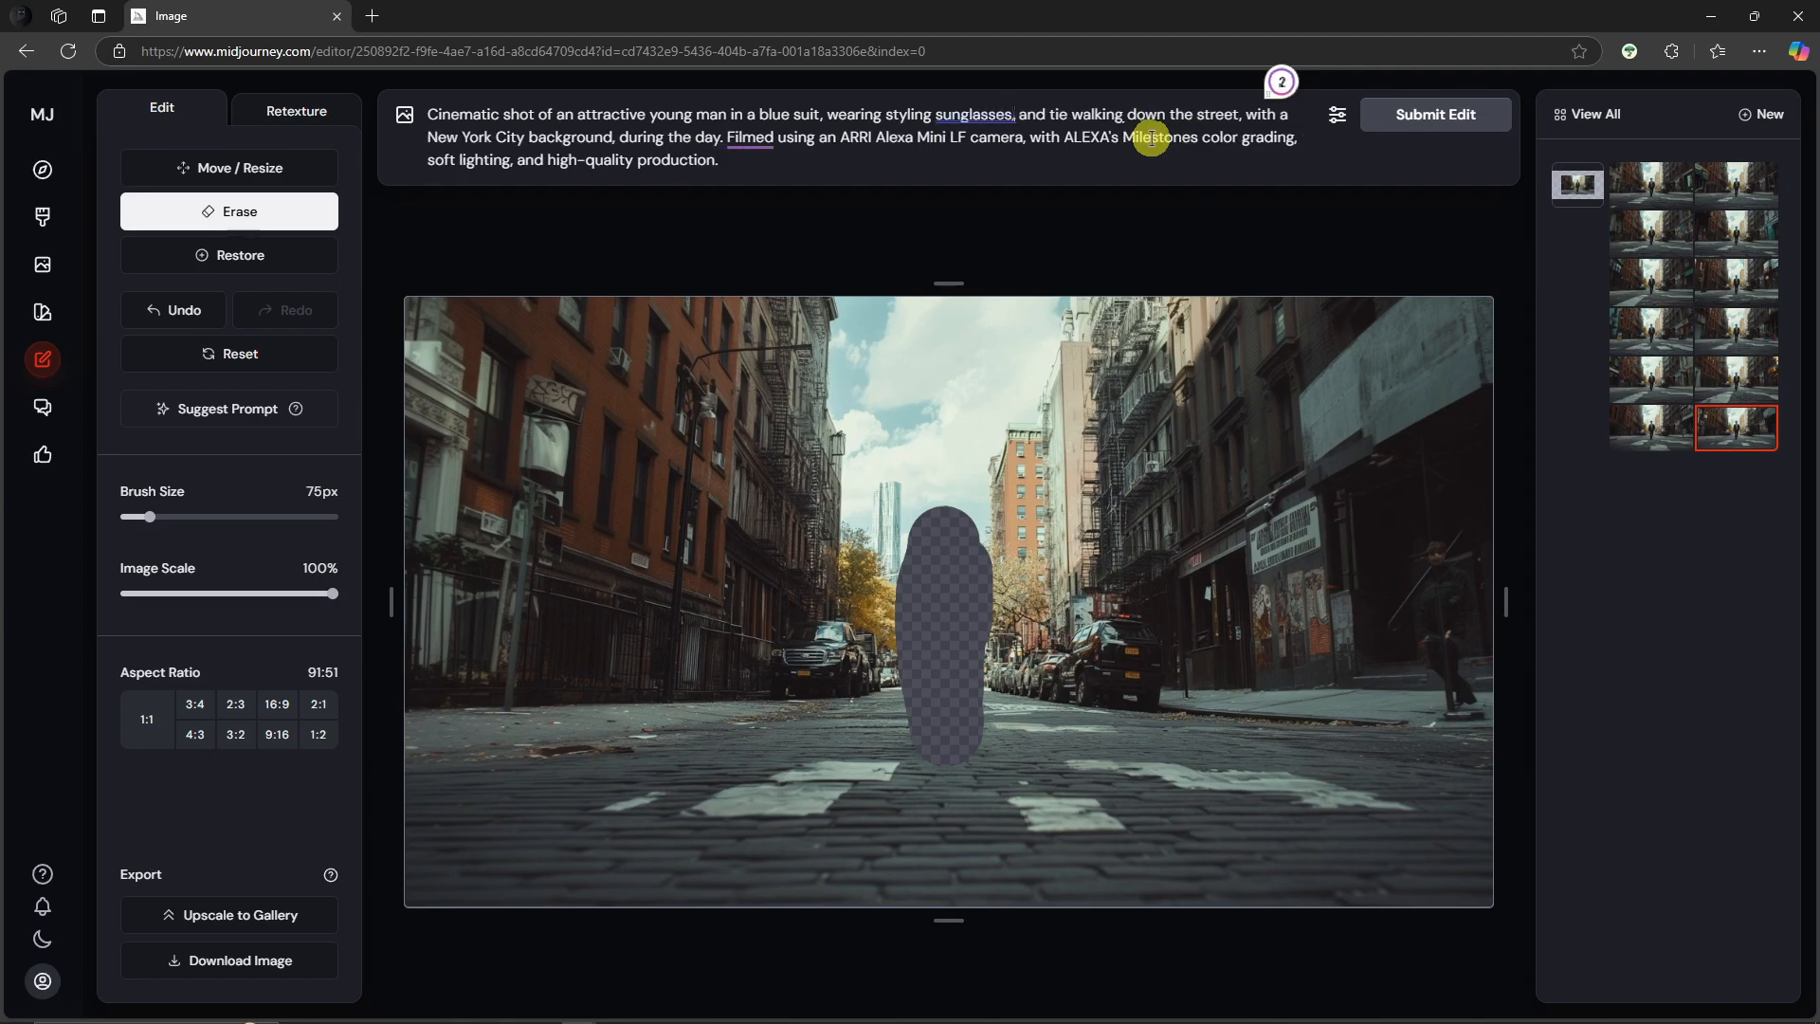
{"action": "left_click", "coordinate": [1403, 112]}
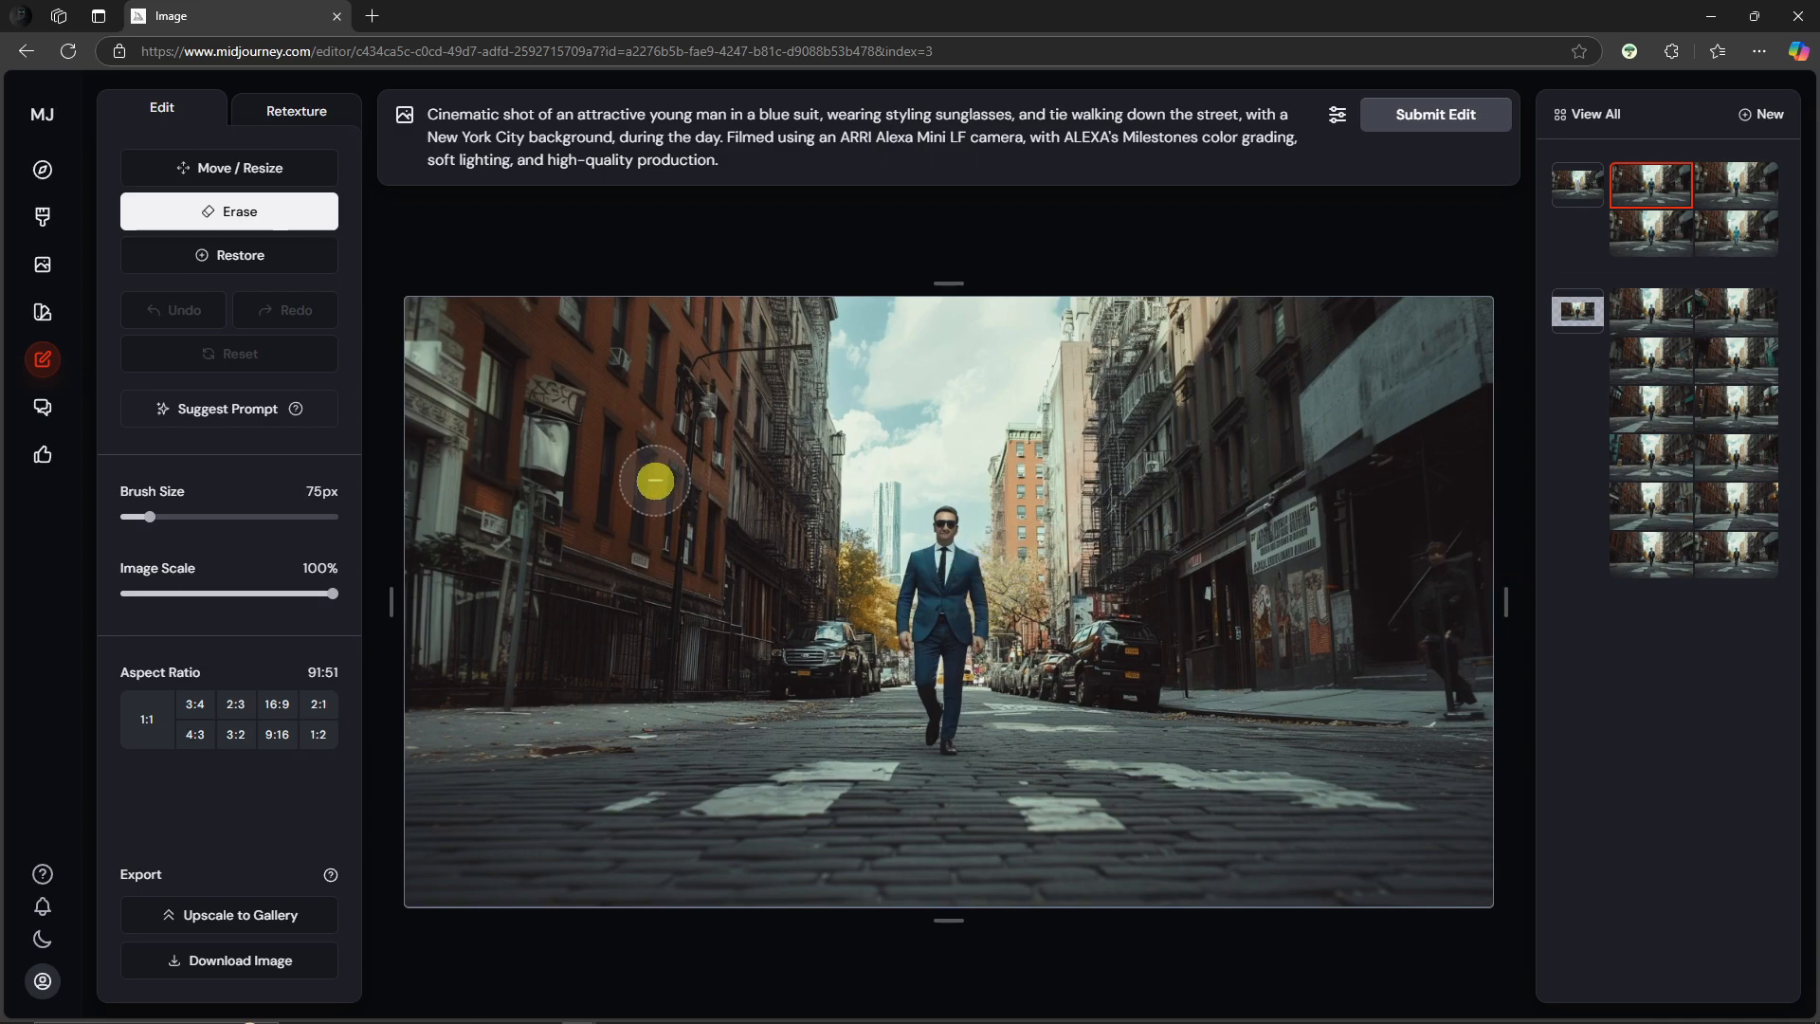
{"action": "key", "text": "ctrl+plus"}
{"action": "key", "text": "ctrl+plus"}
{"action": "key", "text": "ctrl+plus"}
{"action": "key", "text": "ctrl+plus"}
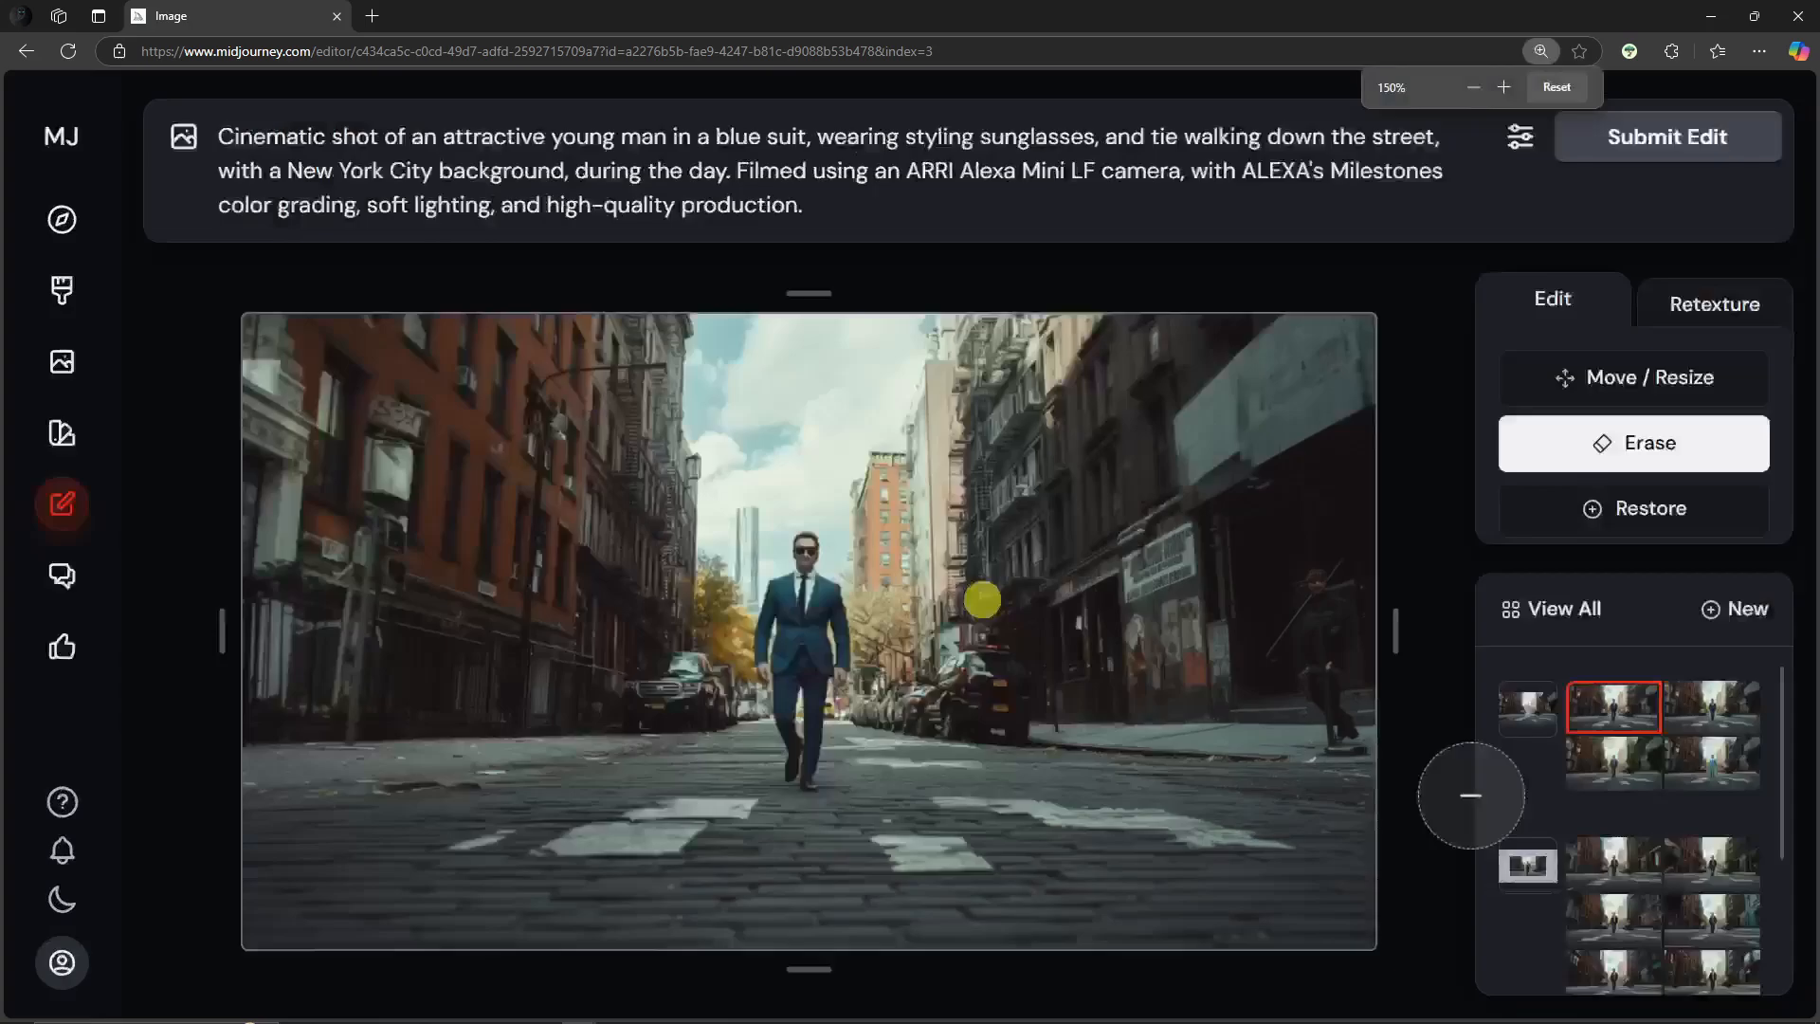
{"action": "key", "text": "ctrl+minus"}
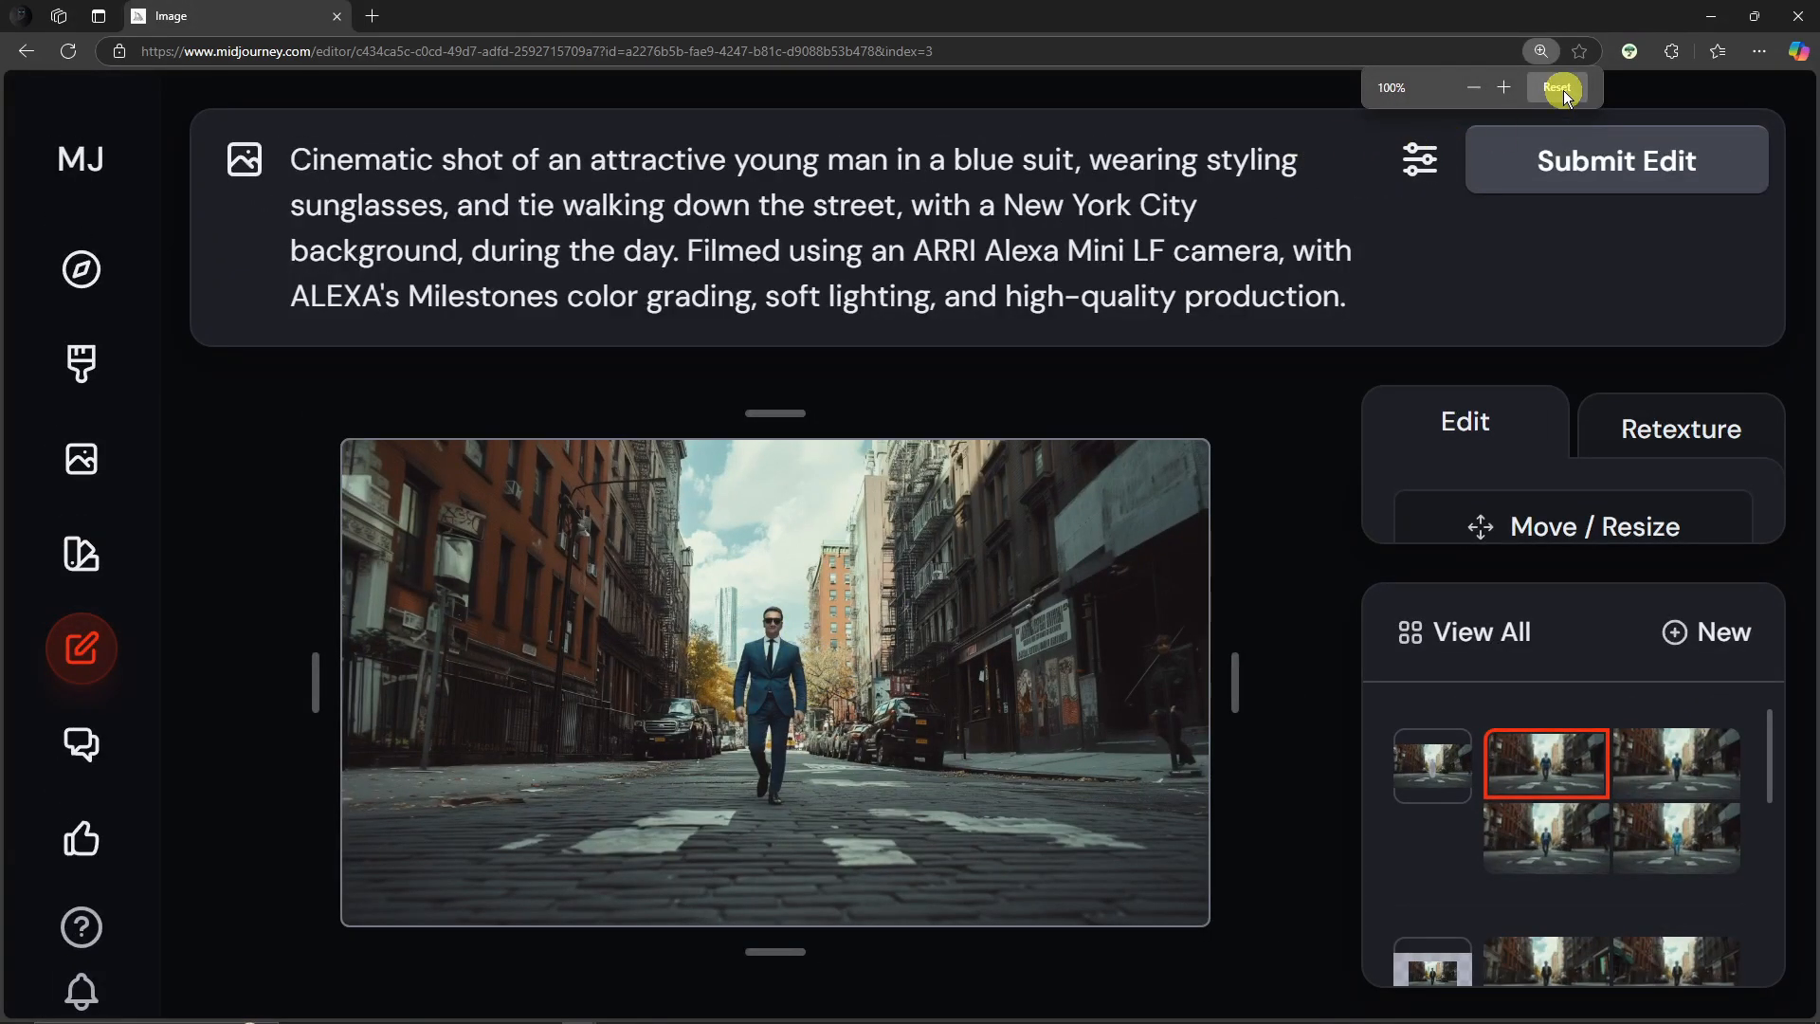
{"action": "left_click", "coordinate": [1557, 86]}
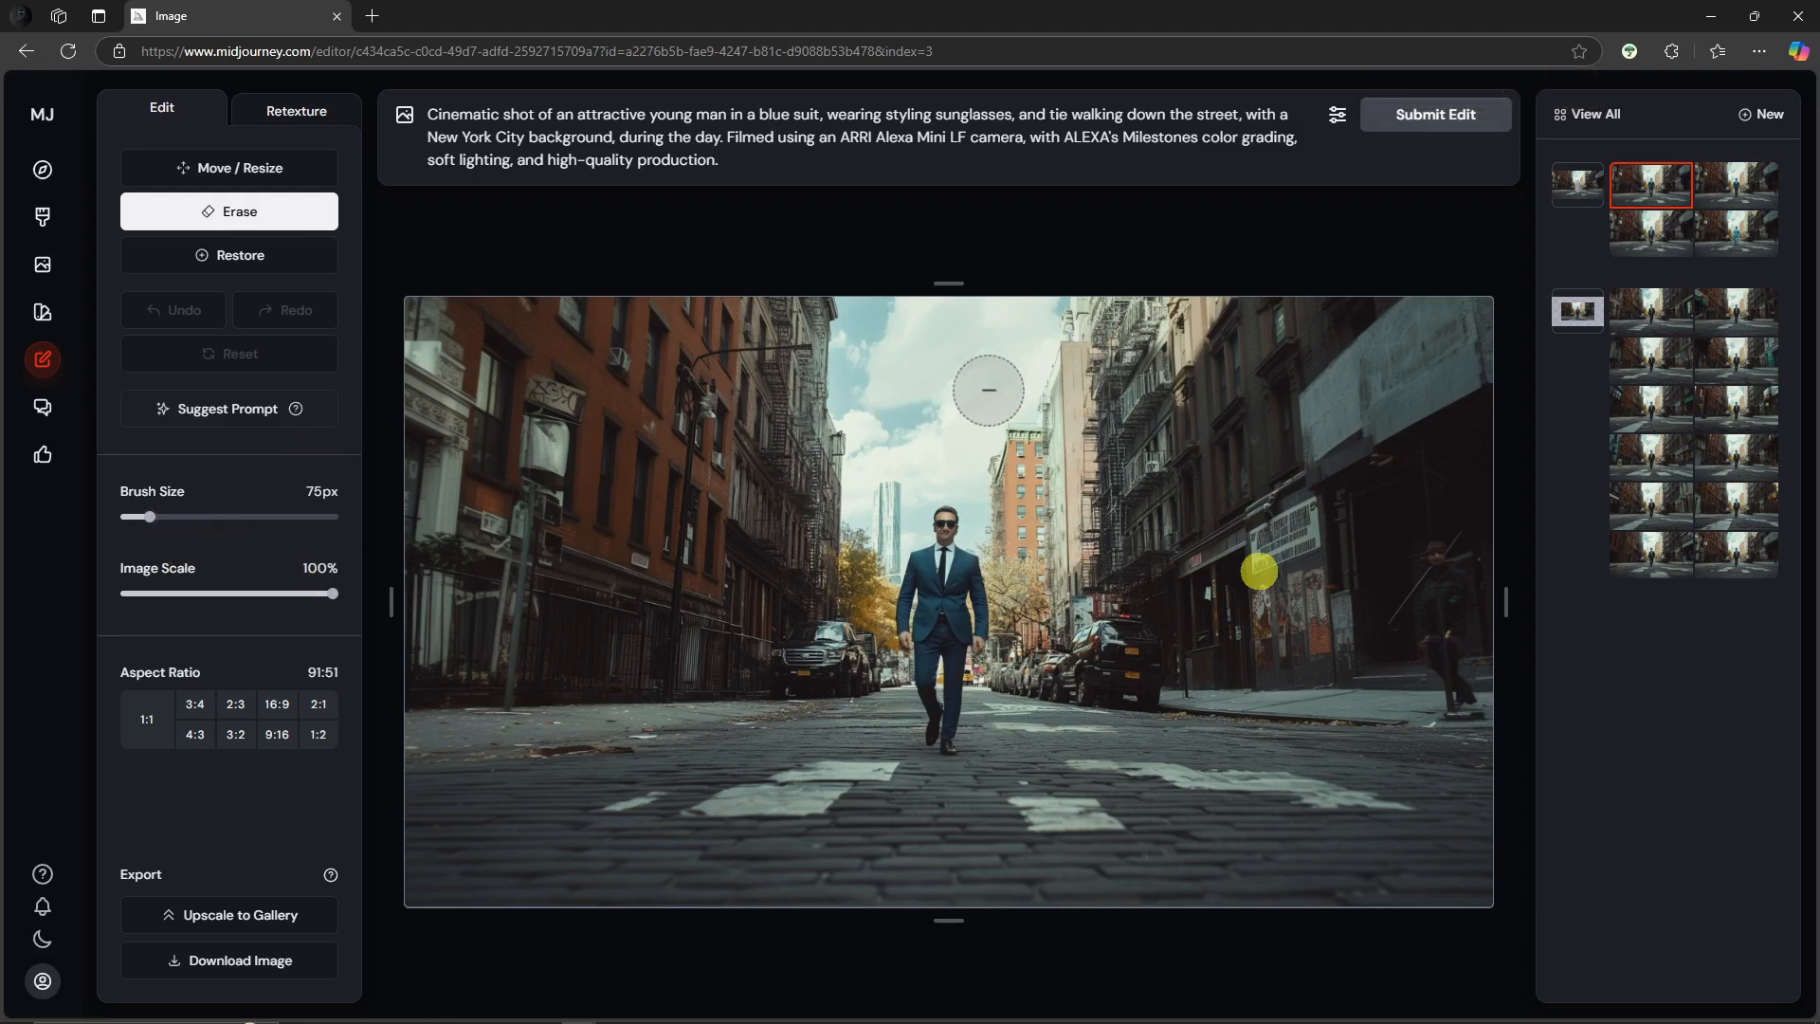
{"action": "left_click_drag", "start_coordinate": [947, 495], "coordinate": [985, 515]}
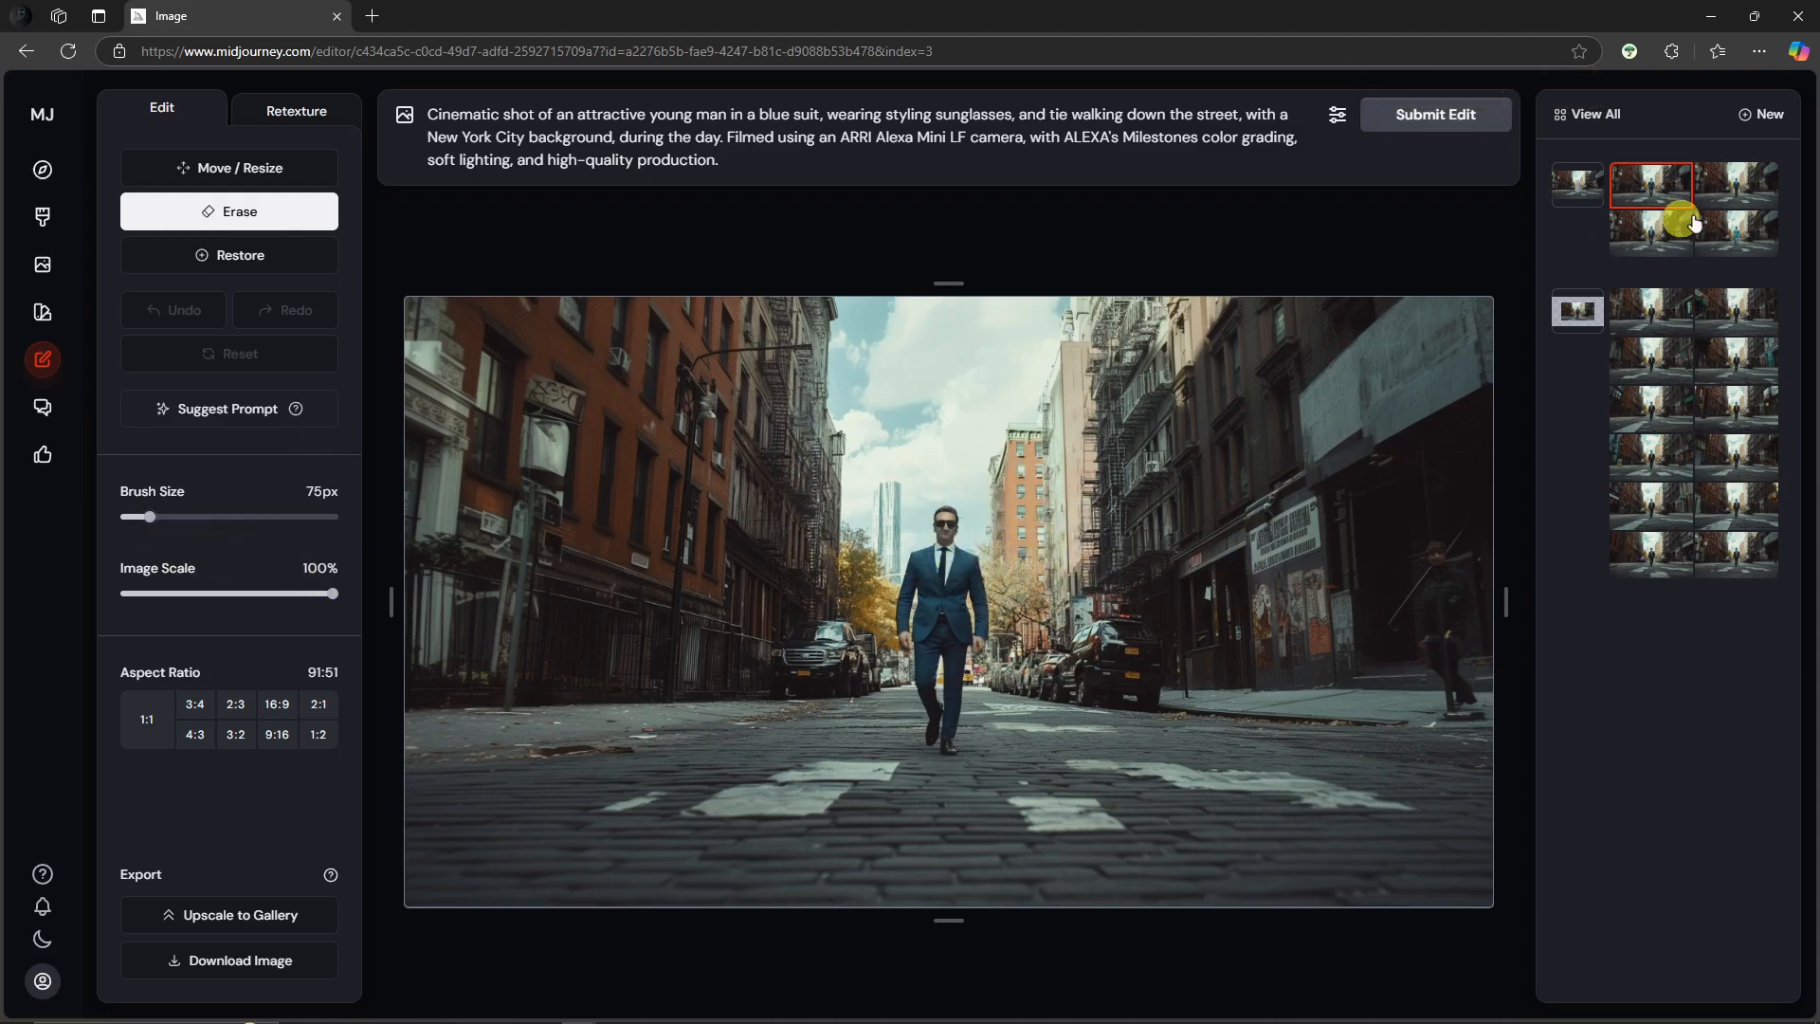
Step: Browse through the new blue-suit variations and compare them with the earlier edit results
{"action": "left_click", "coordinate": [1645, 243]}
{"action": "left_click", "coordinate": [1717, 245]}
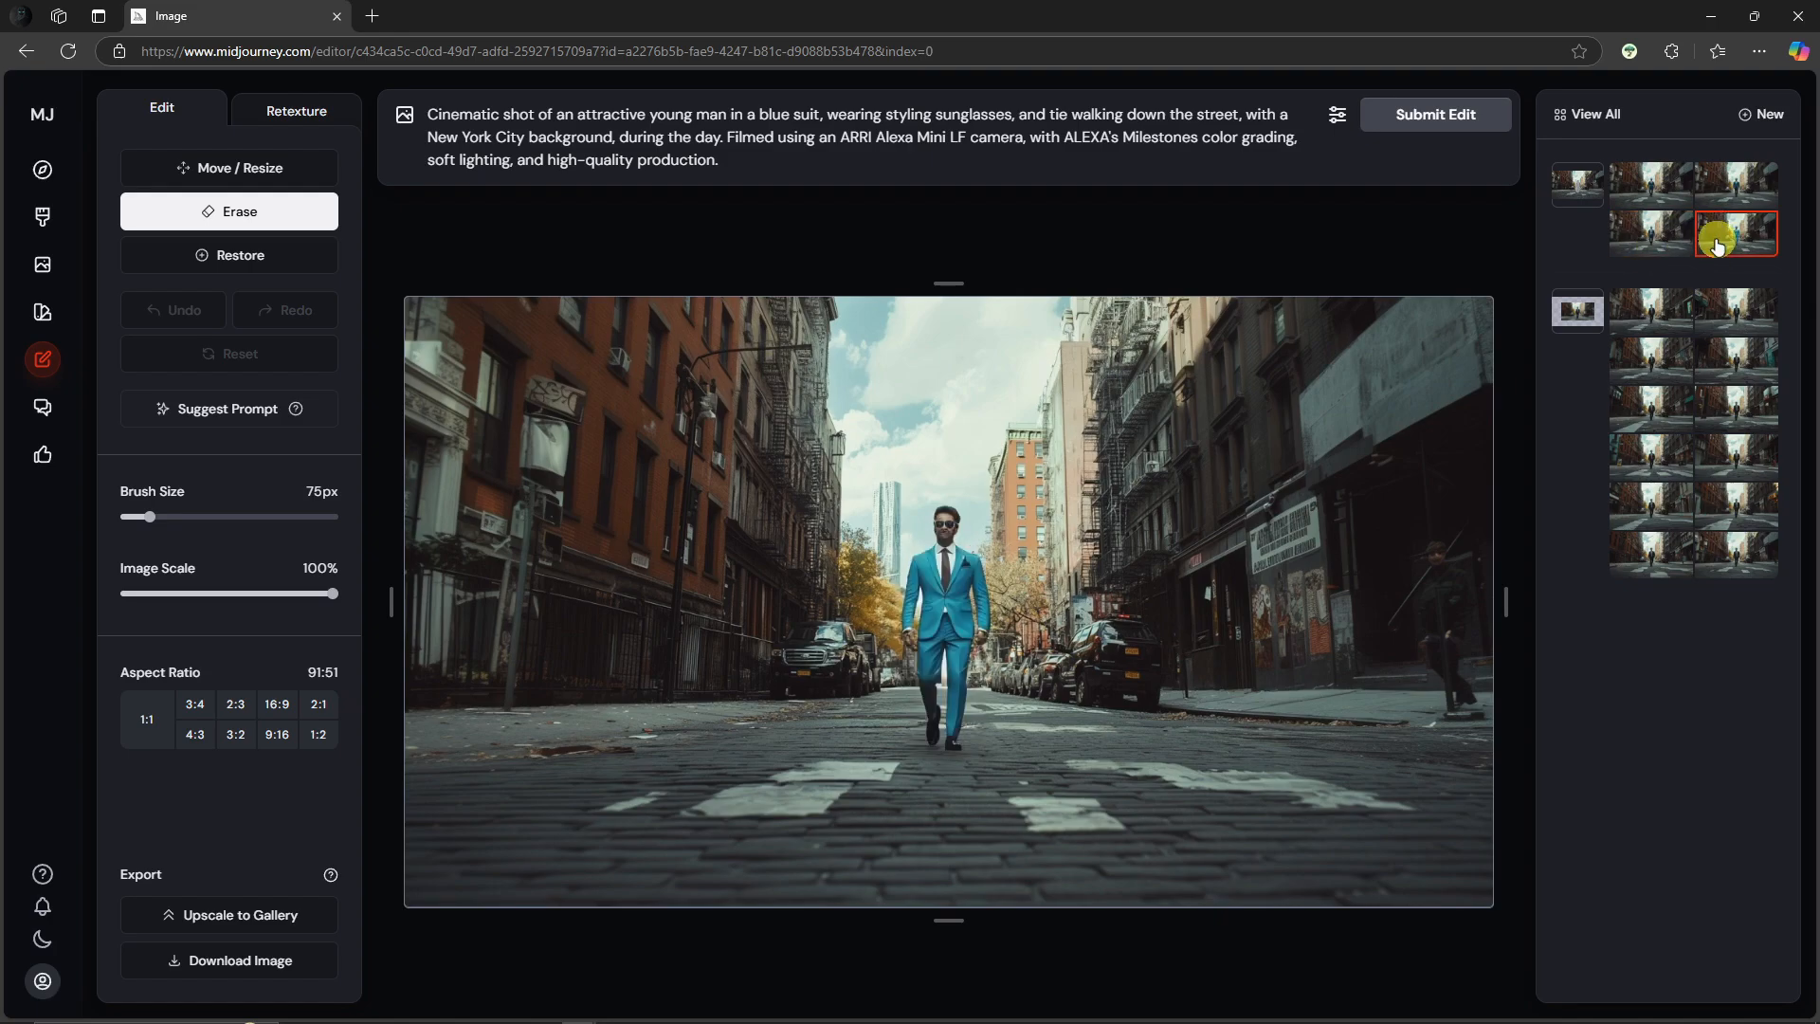
{"action": "left_click", "coordinate": [1731, 188]}
{"action": "left_click", "coordinate": [1669, 194]}
{"action": "left_click", "coordinate": [1660, 239]}
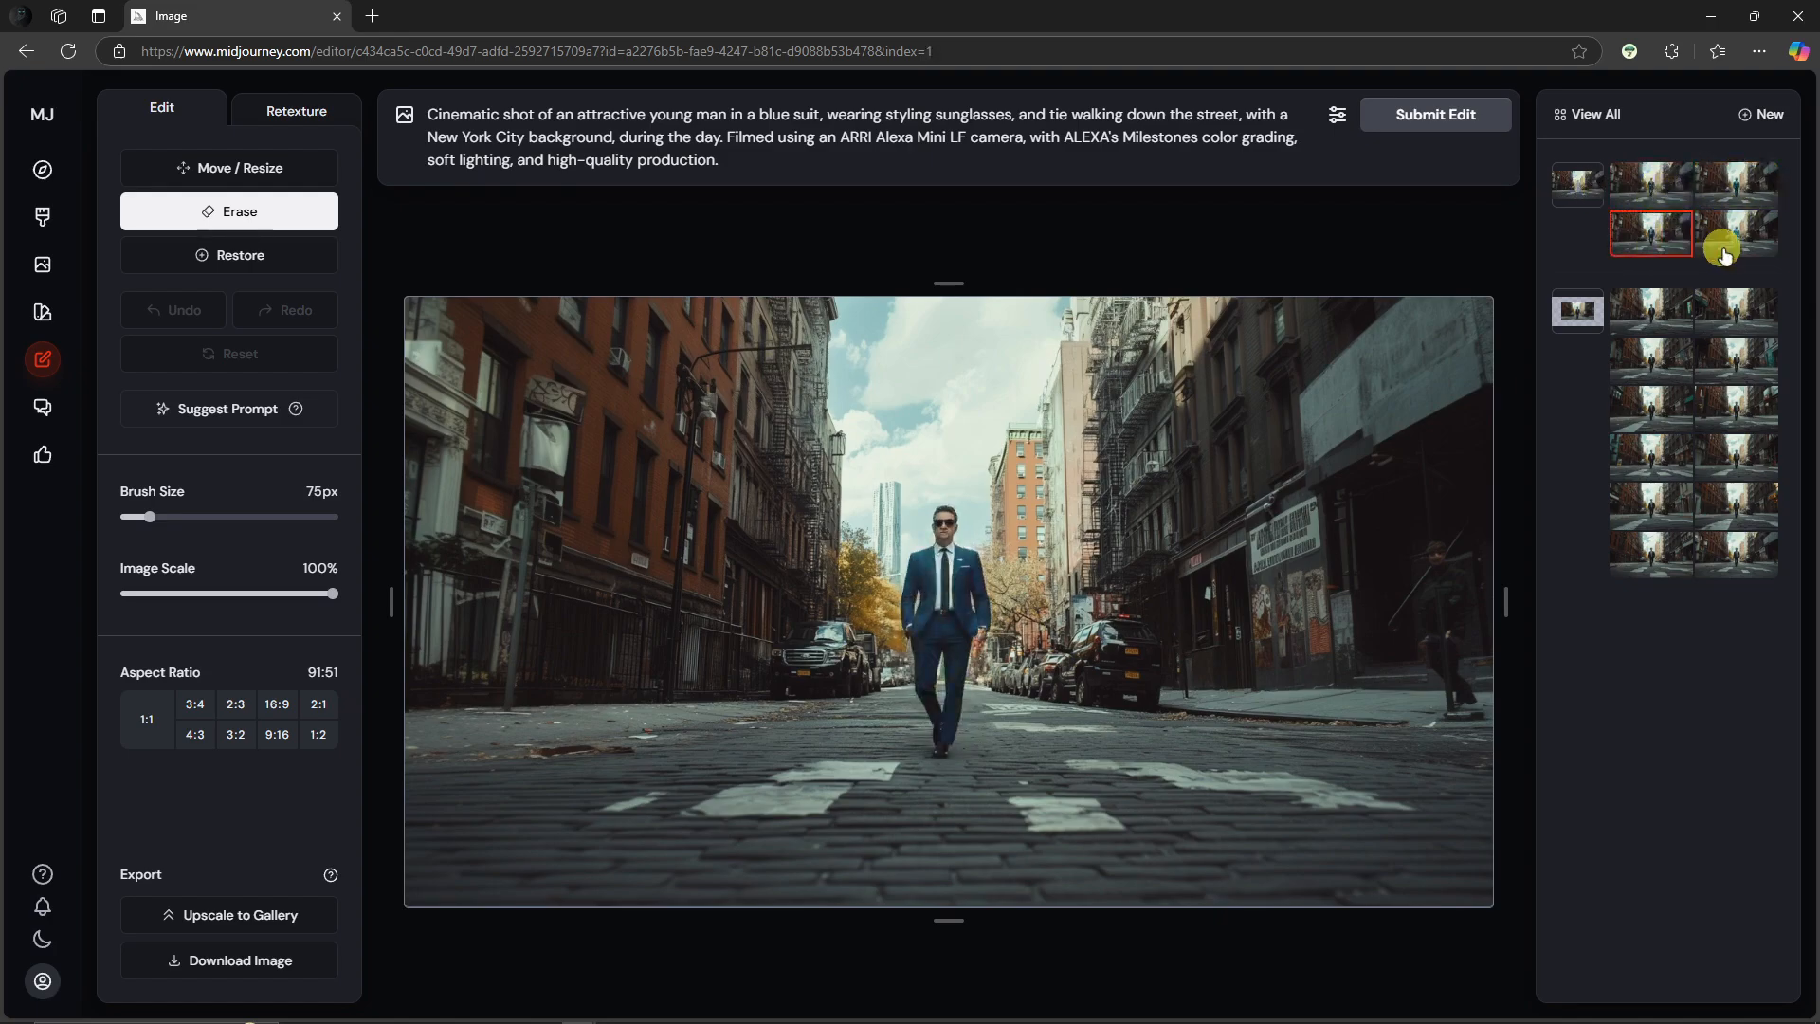
{"action": "left_click", "coordinate": [1722, 243]}
{"action": "left_click", "coordinate": [1736, 190]}
{"action": "left_click", "coordinate": [1660, 193]}
{"action": "left_click", "coordinate": [1587, 197]}
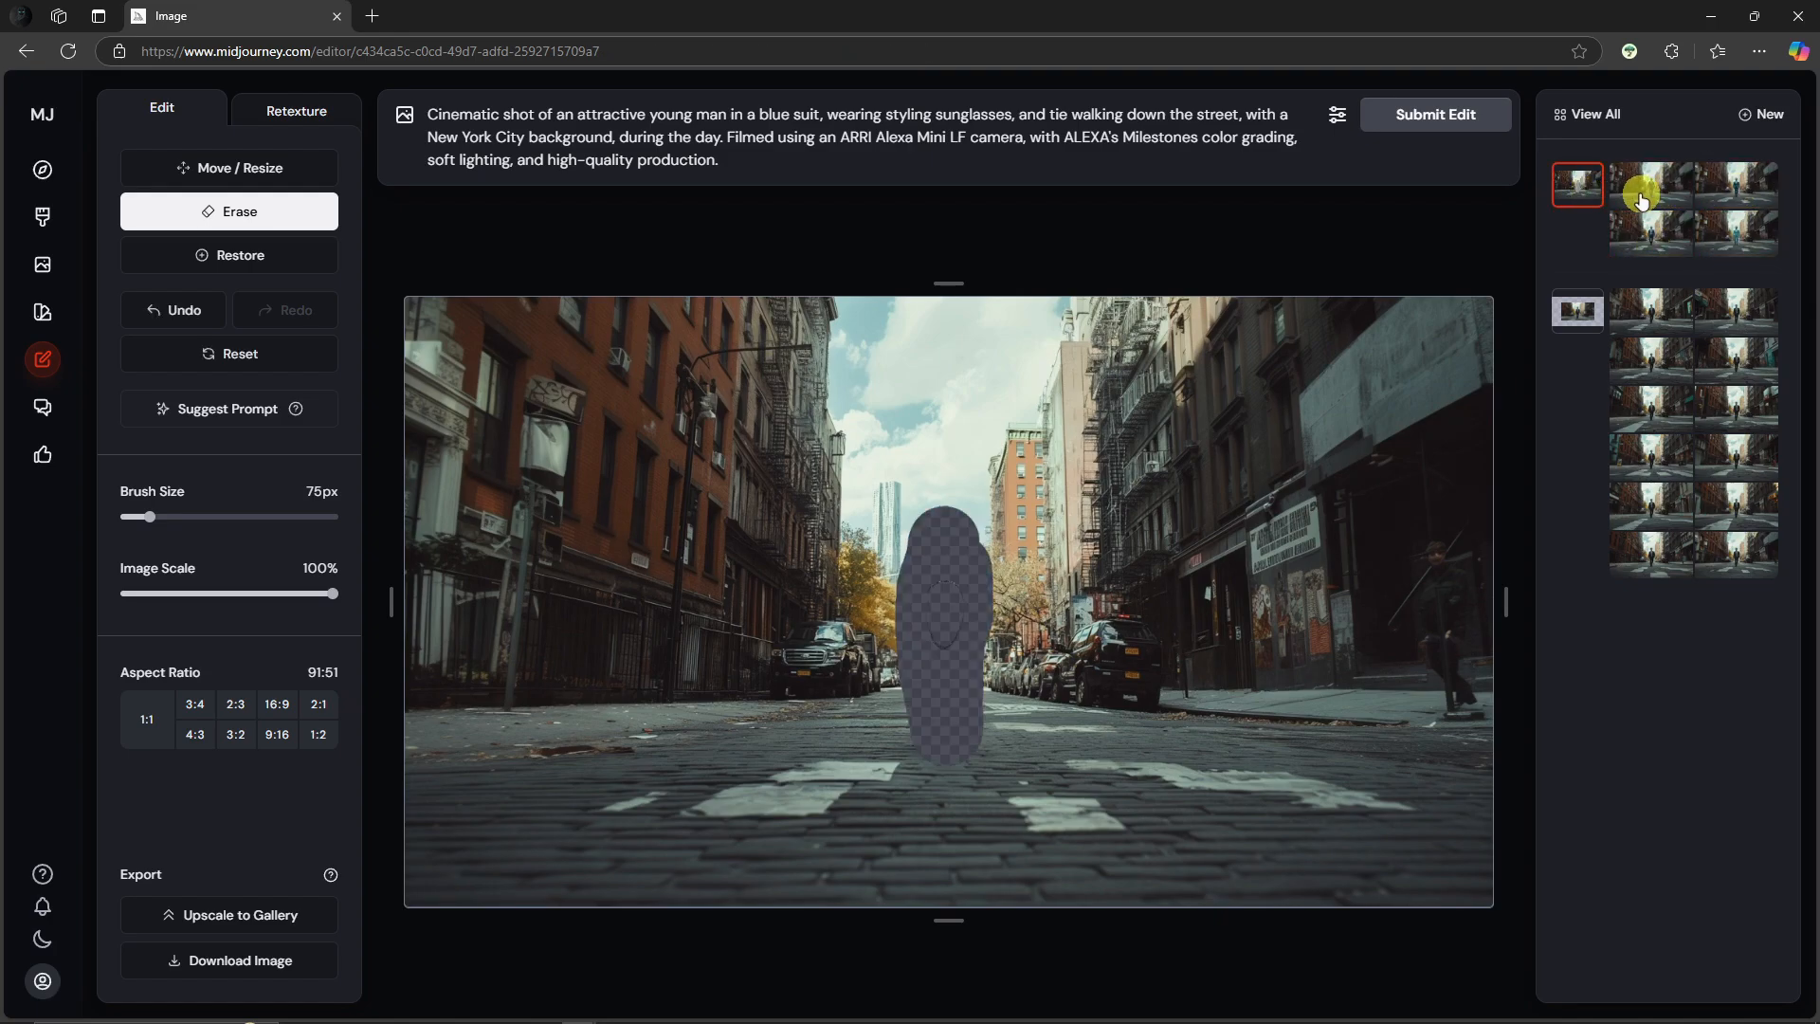
{"action": "left_click", "coordinate": [1649, 304]}
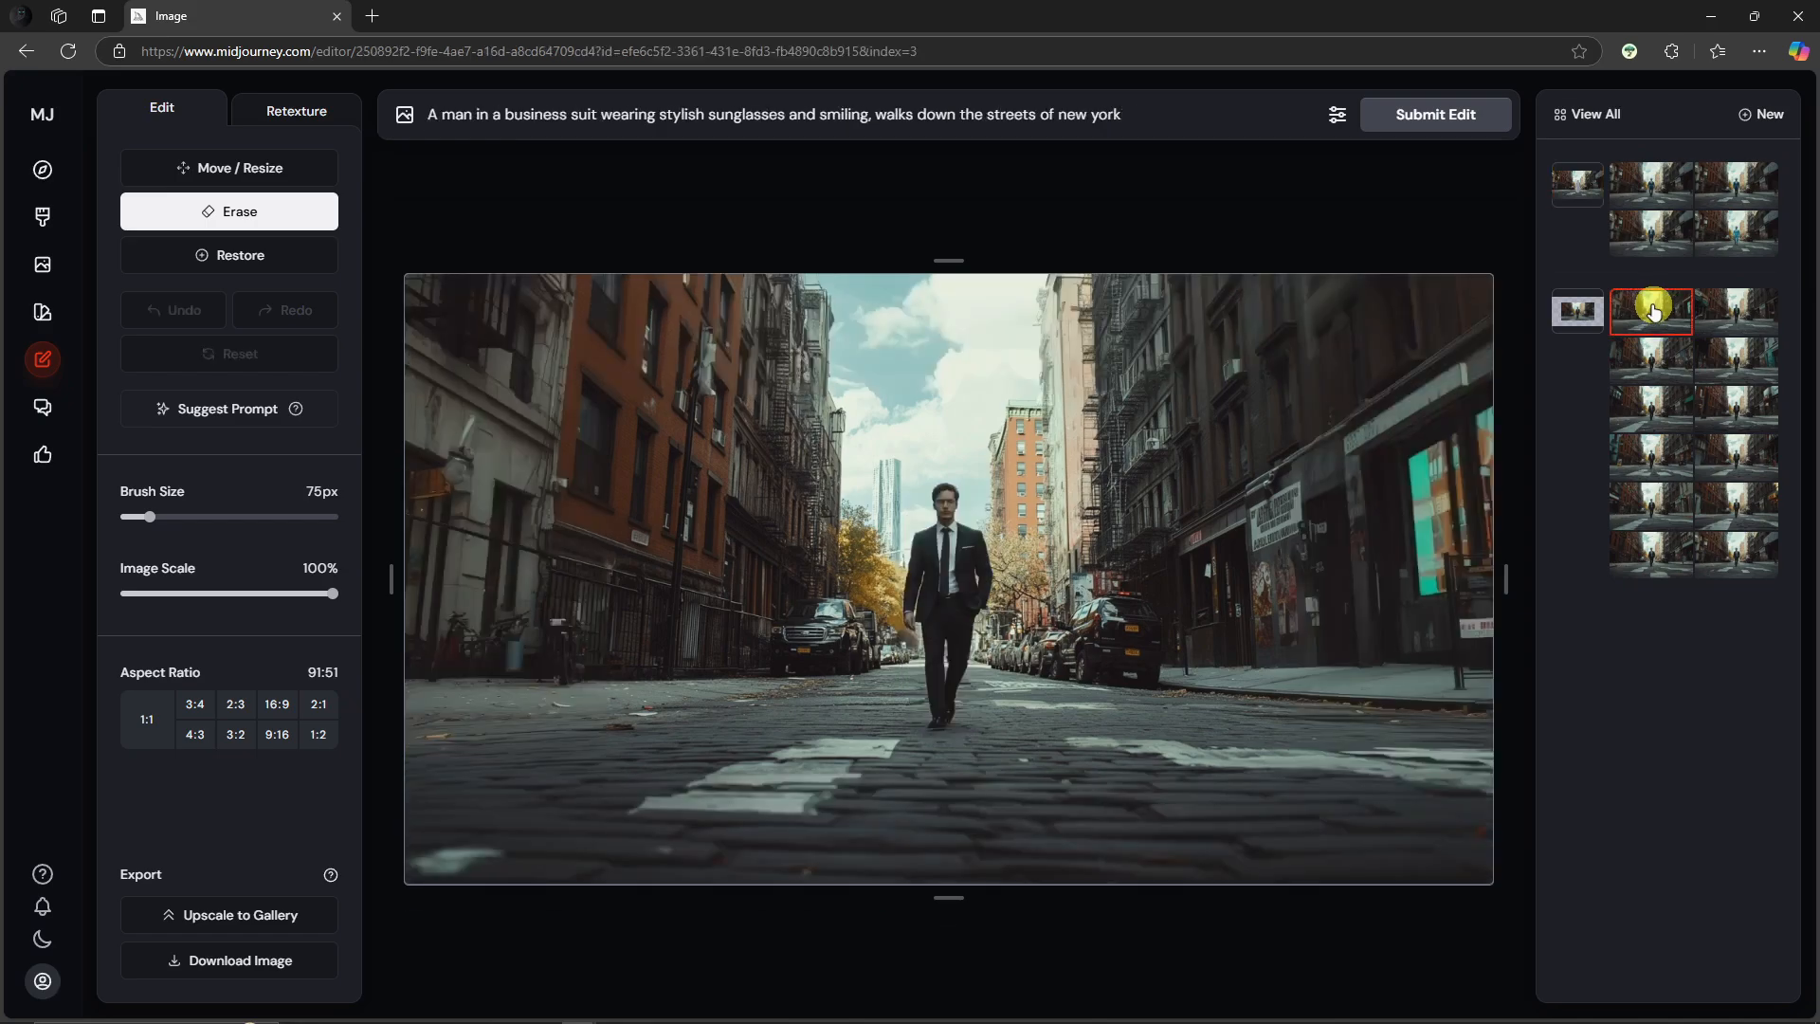
{"action": "left_click", "coordinate": [1665, 190]}
{"action": "left_click", "coordinate": [1664, 240]}
{"action": "left_click", "coordinate": [1738, 233]}
{"action": "left_click", "coordinate": [1734, 196]}
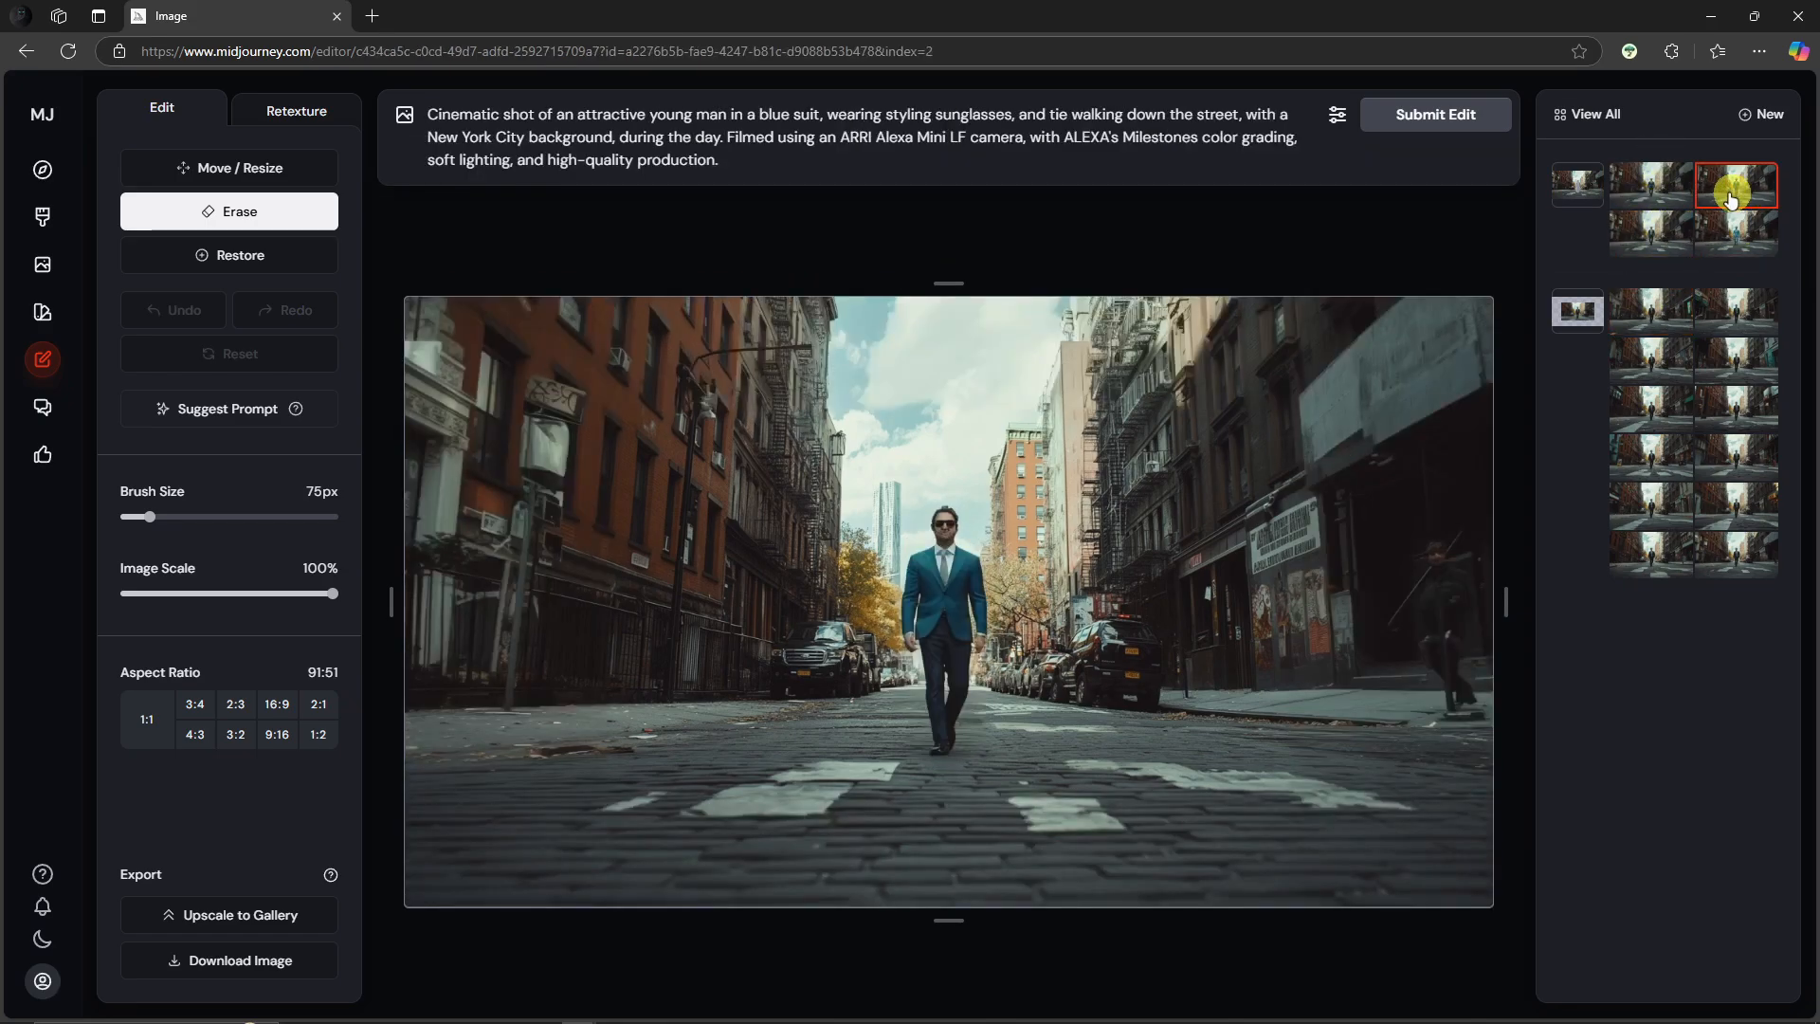
{"action": "left_click", "coordinate": [1676, 199]}
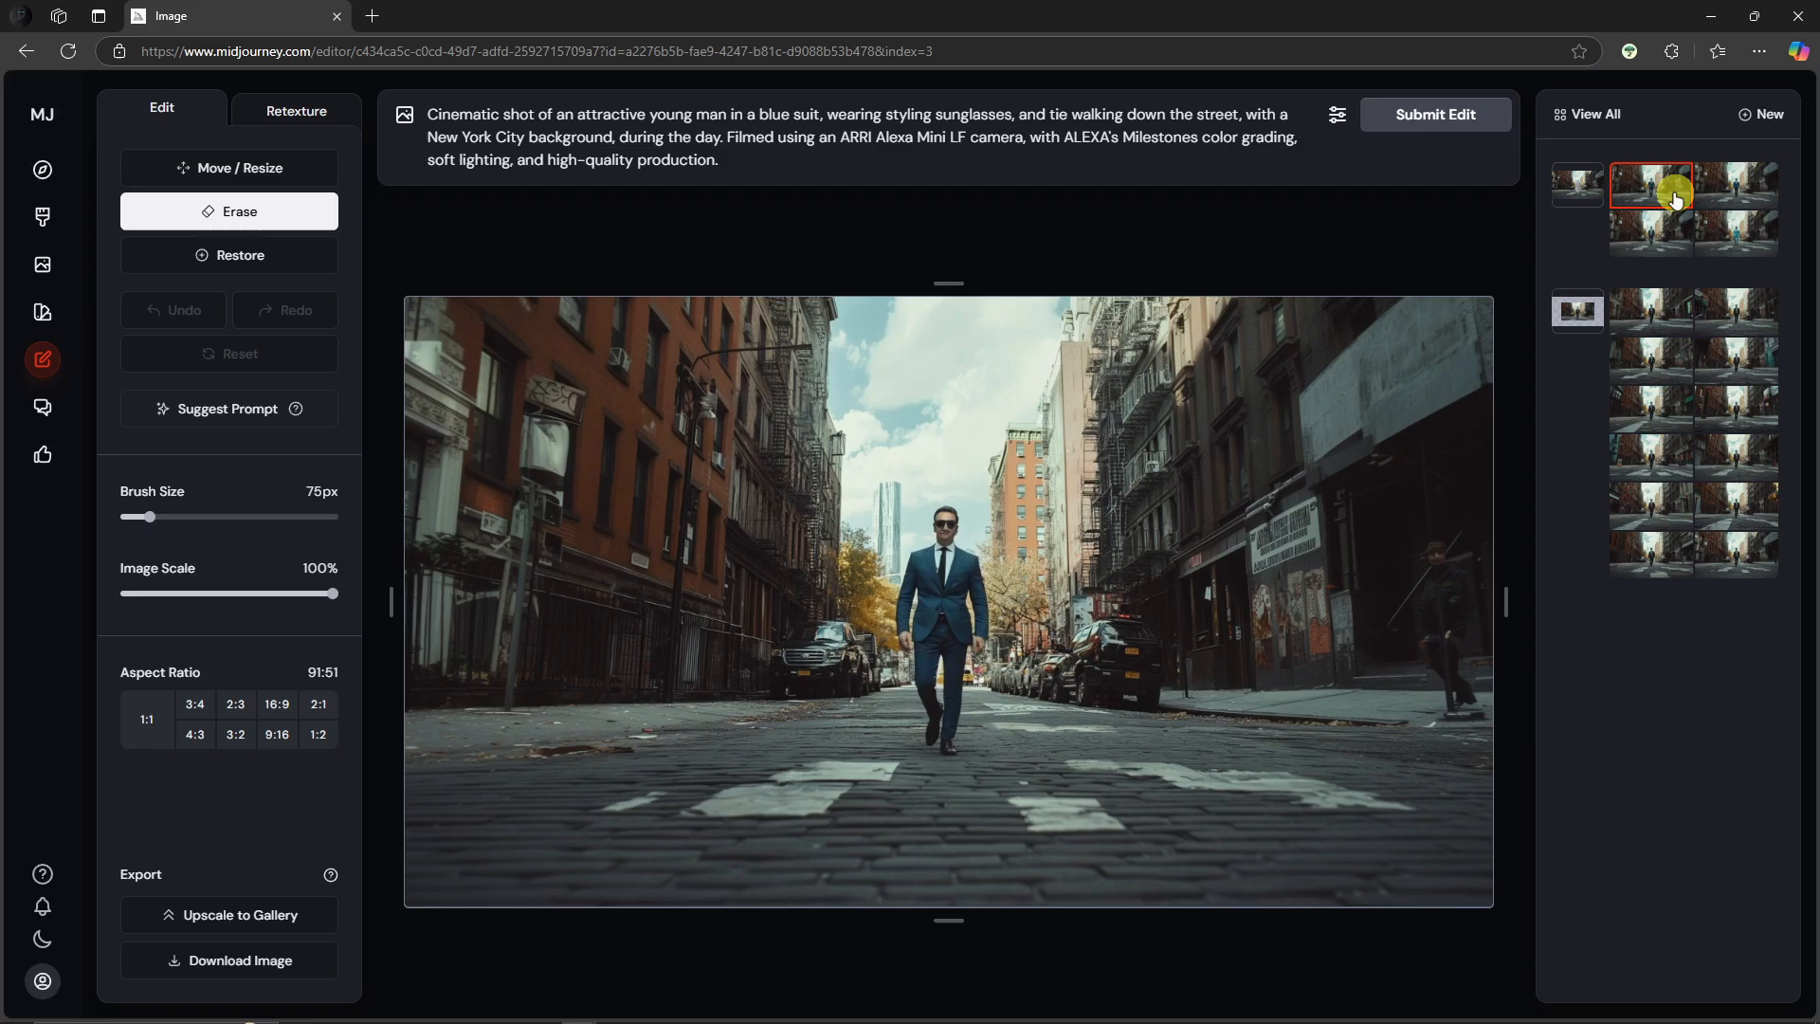
{"action": "left_click", "coordinate": [1653, 313]}
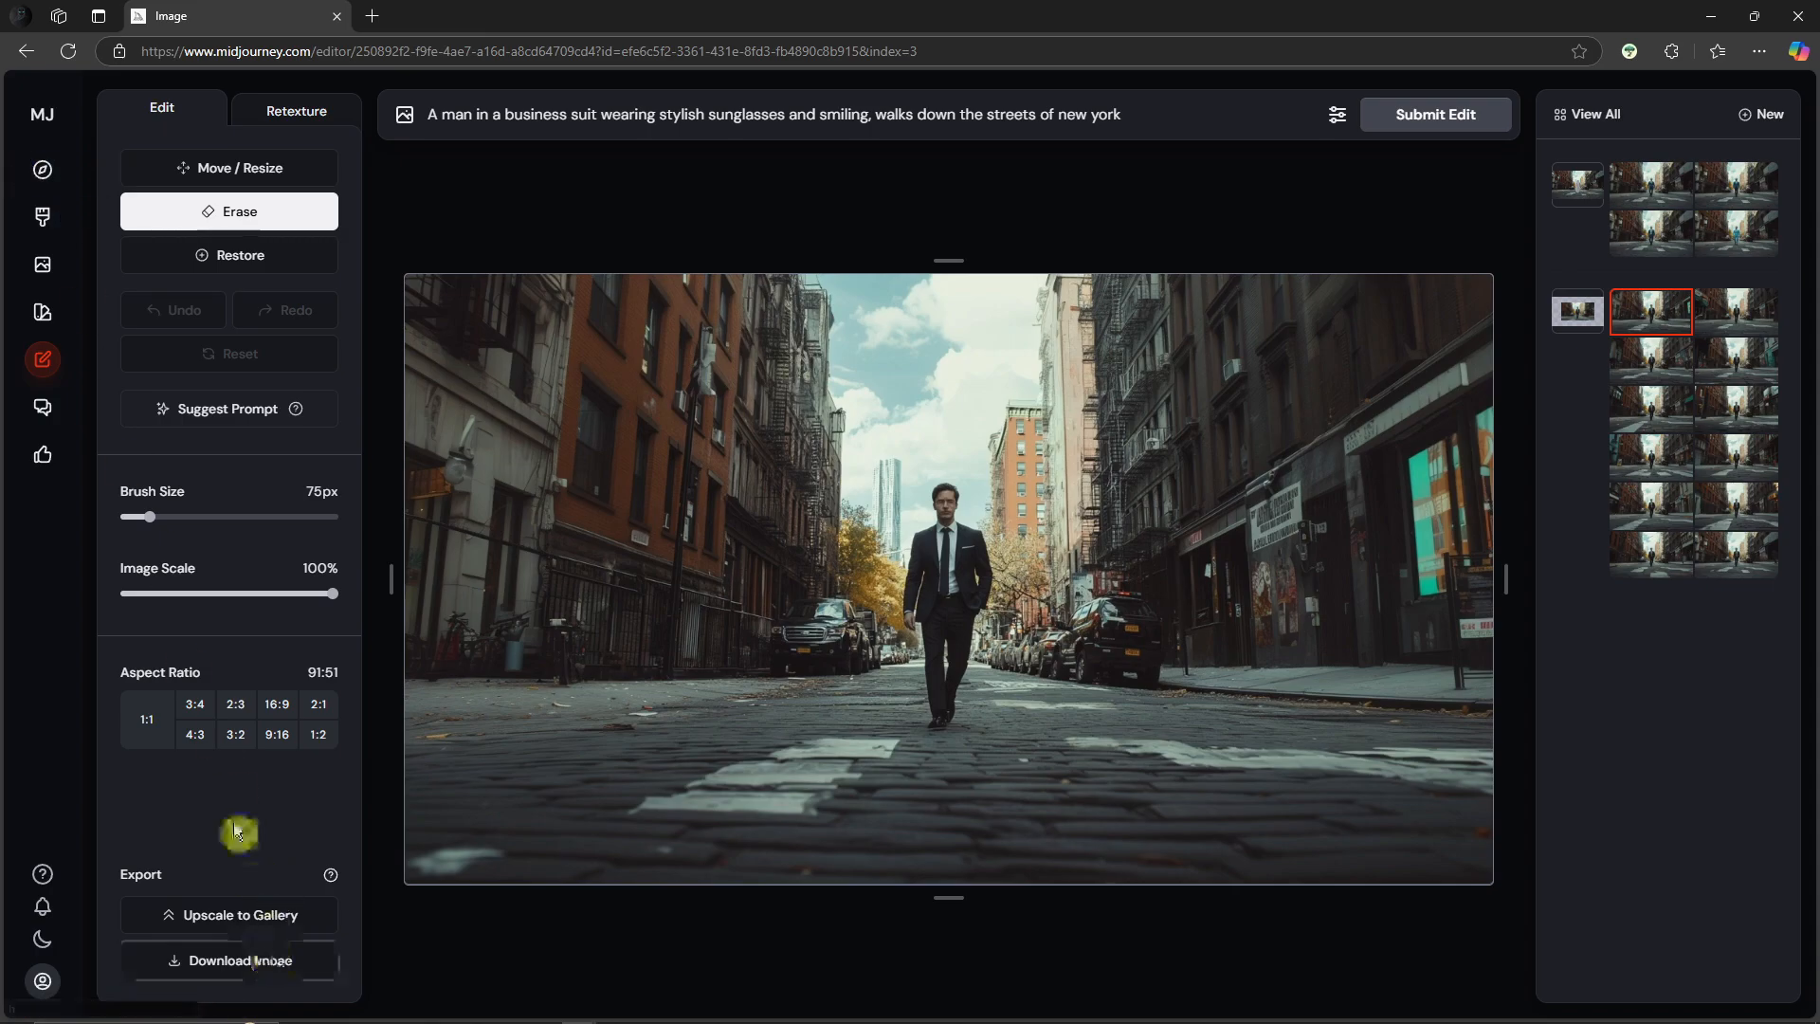
Step: Upload the edited street image as an image prompt and submit the business-suit sunglasses prompt on the Explore page
{"action": "left_click", "coordinate": [52, 172]}
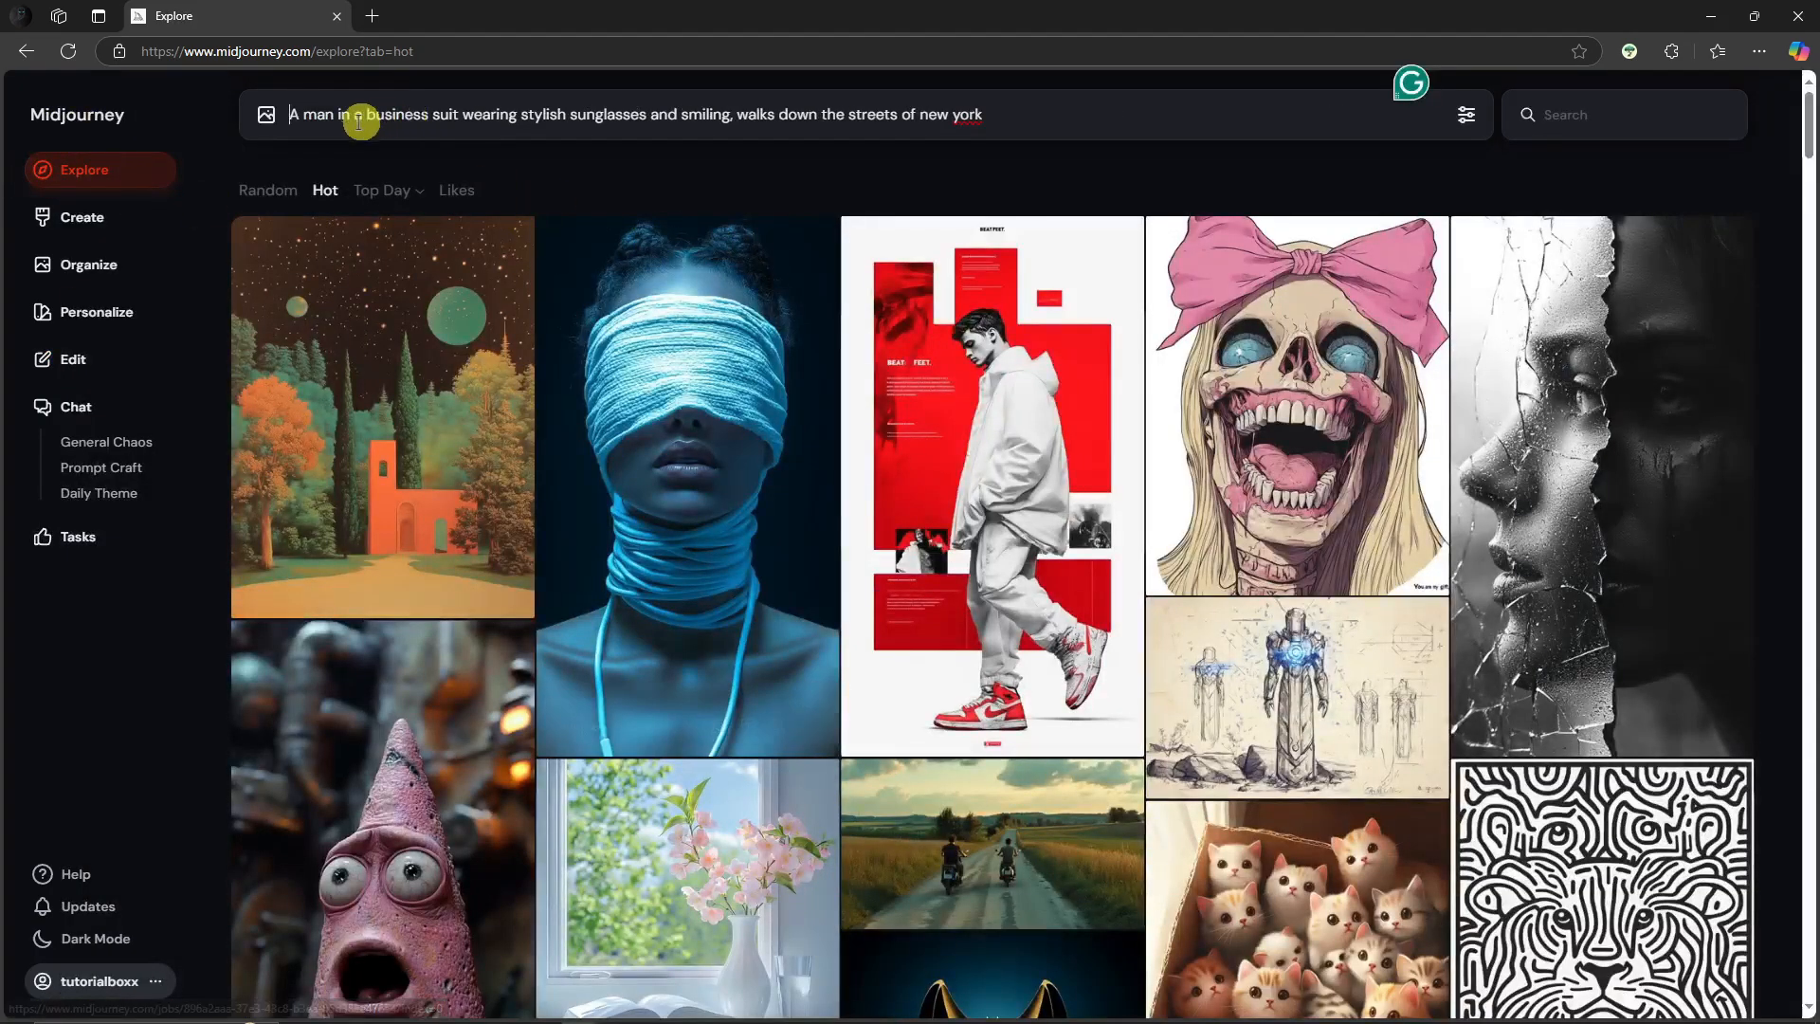
{"action": "left_click_drag", "start_coordinate": [988, 118], "coordinate": [194, 126]}
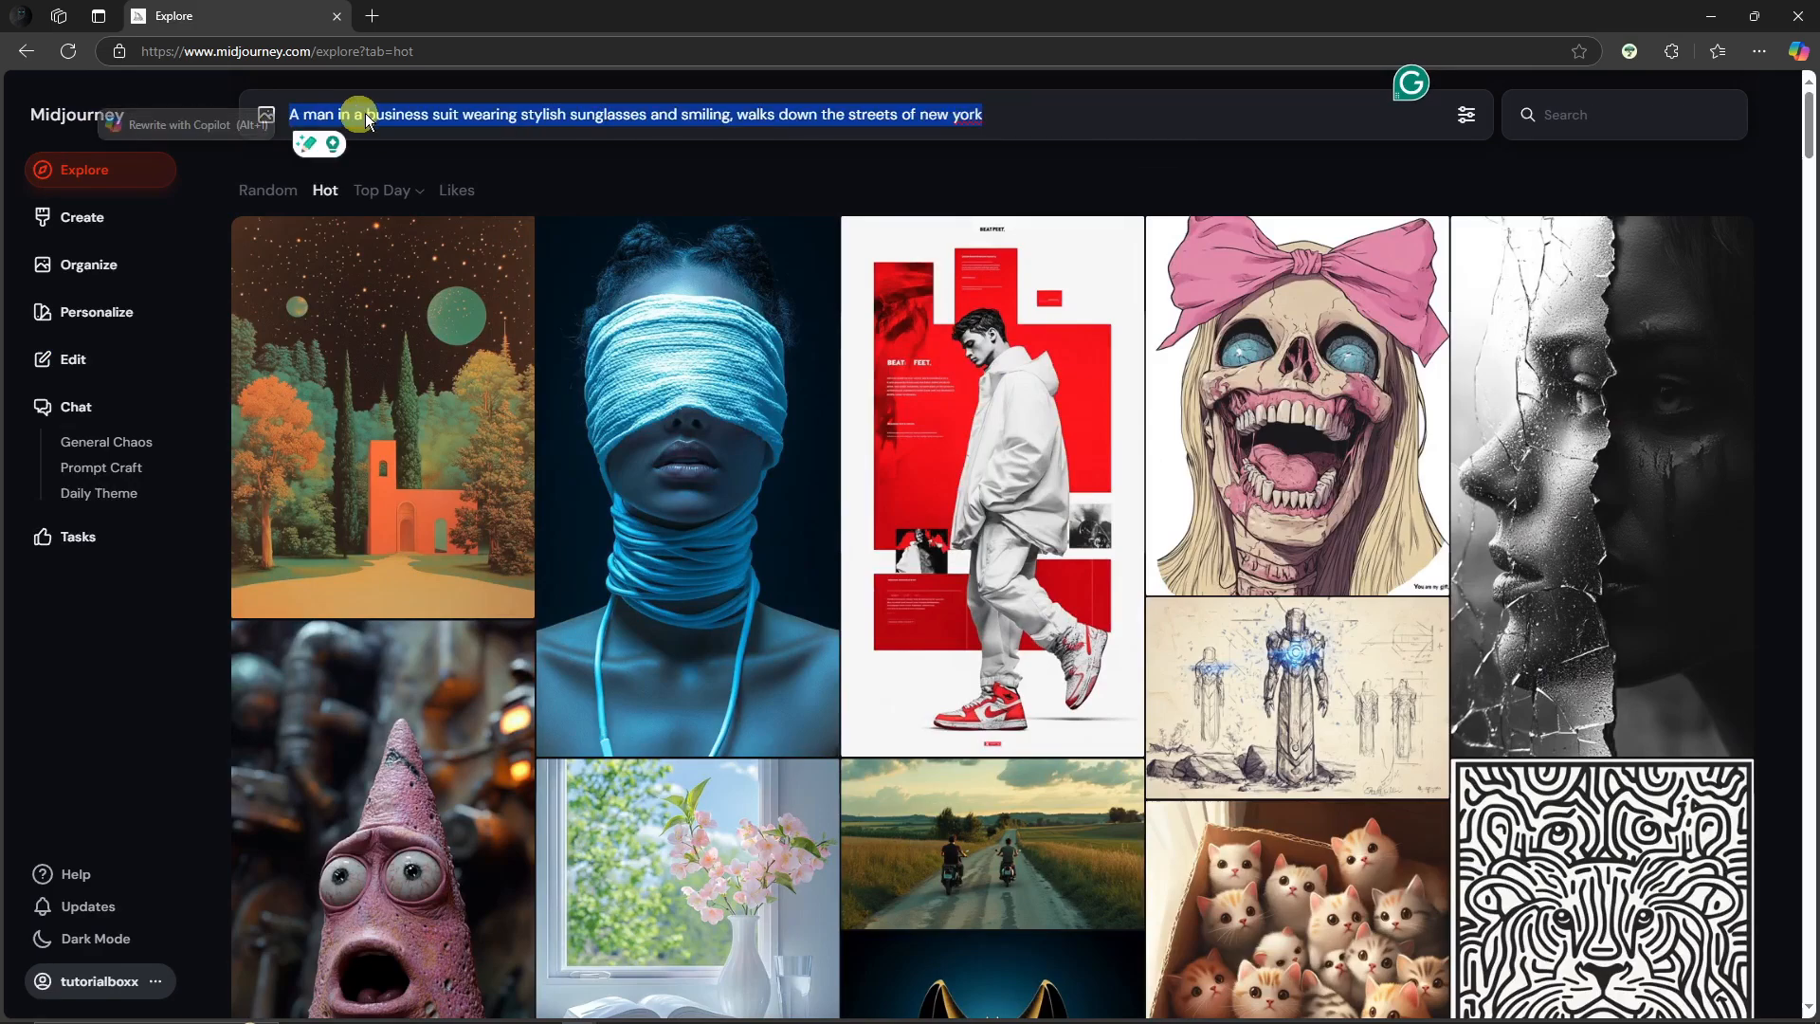
{"action": "left_click", "coordinate": [1079, 113]}
{"action": "left_click", "coordinate": [266, 115]}
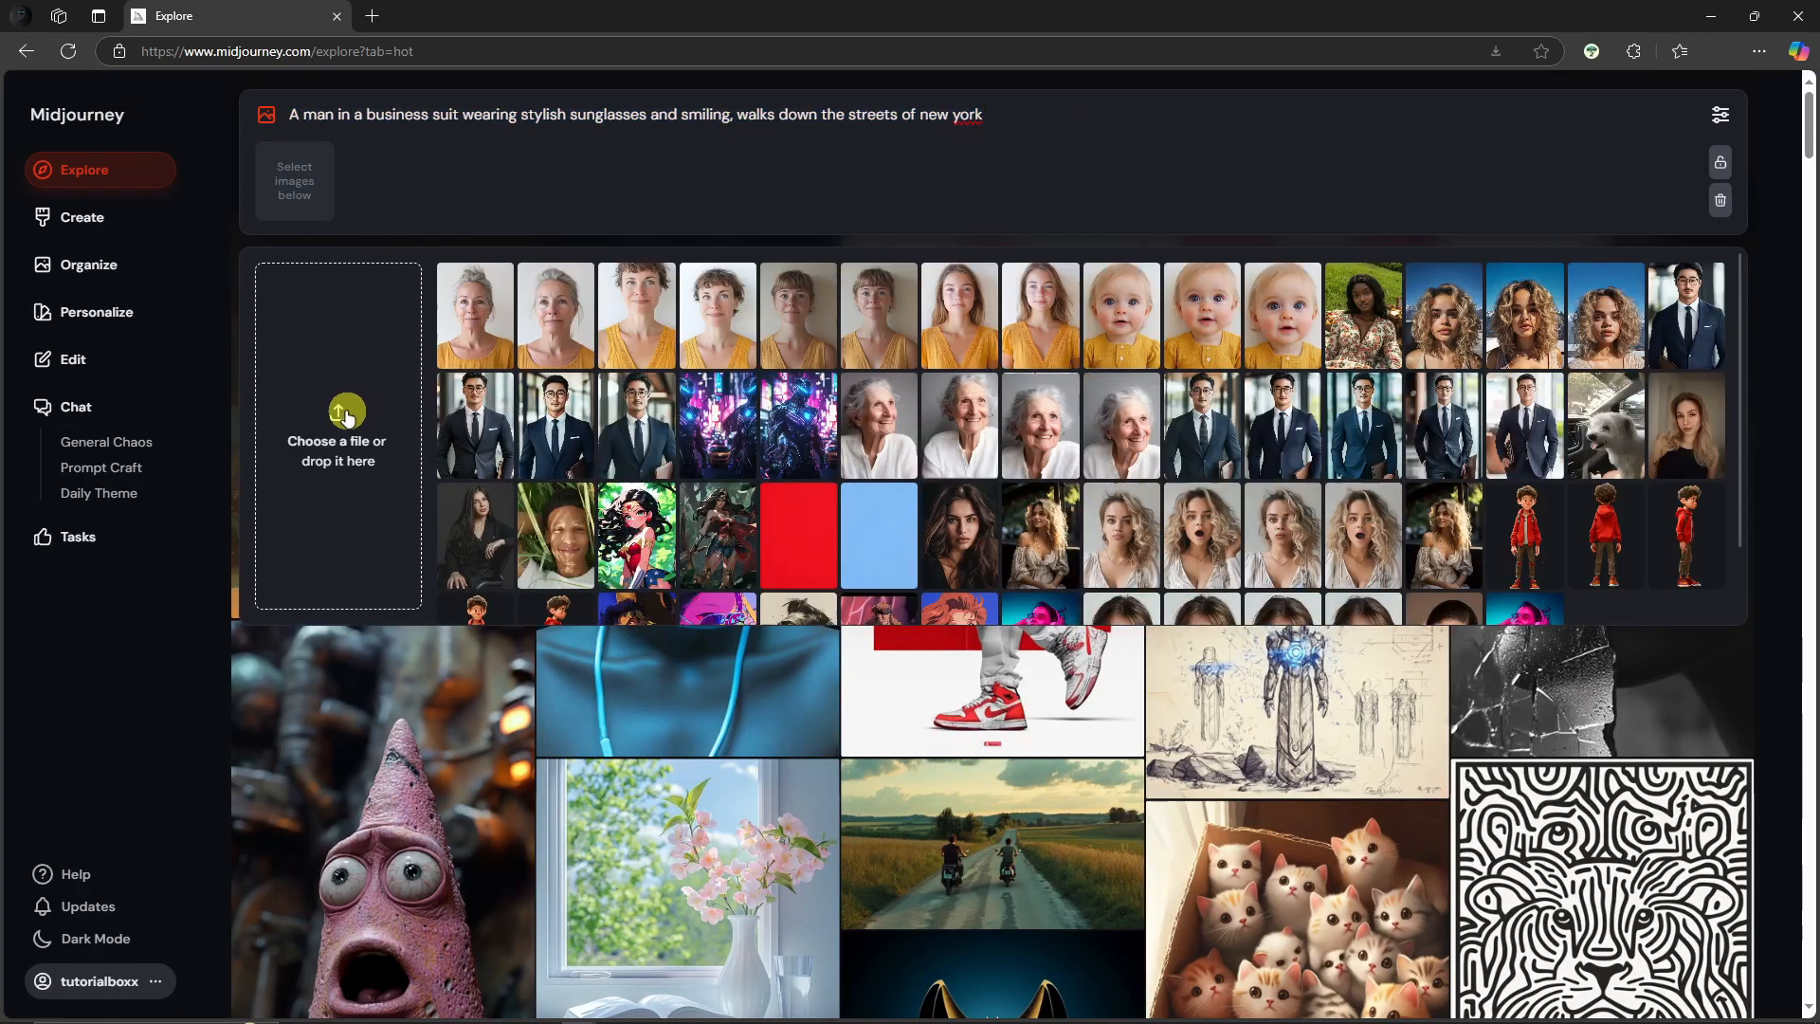
{"action": "left_click", "coordinate": [396, 401]}
{"action": "double_click", "coordinate": [309, 243]}
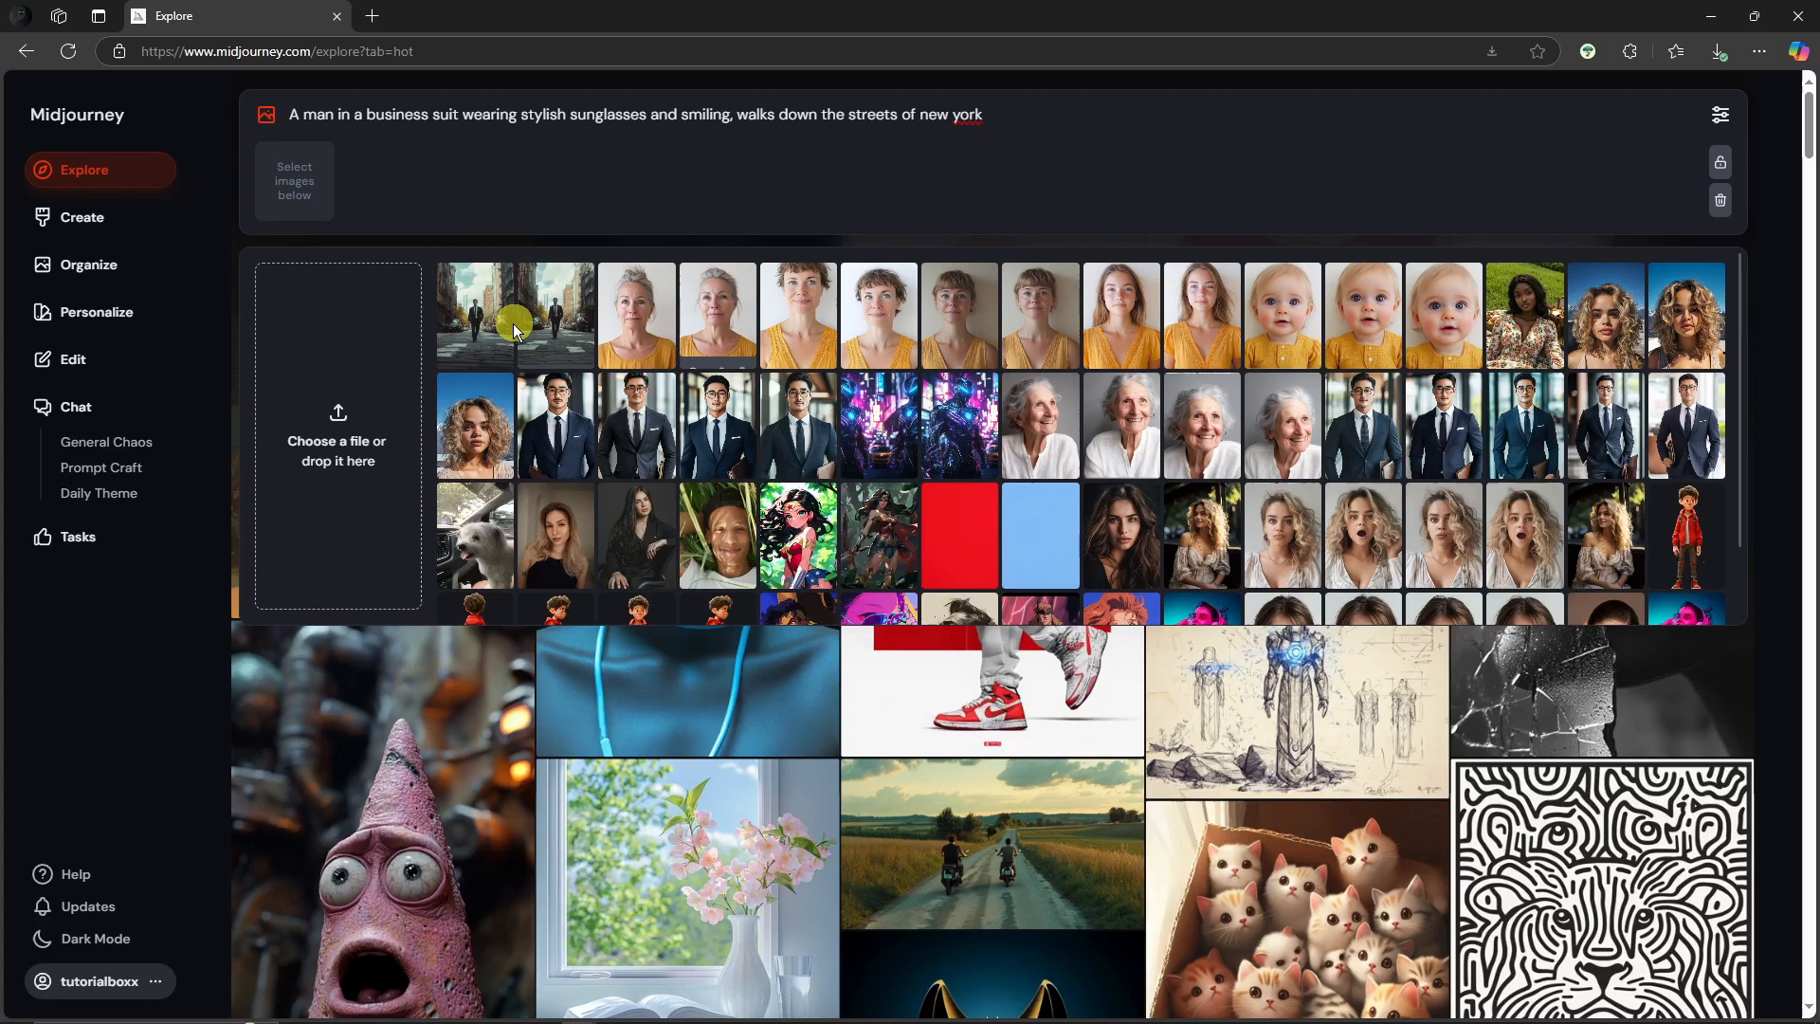
{"action": "left_click", "coordinate": [483, 314]}
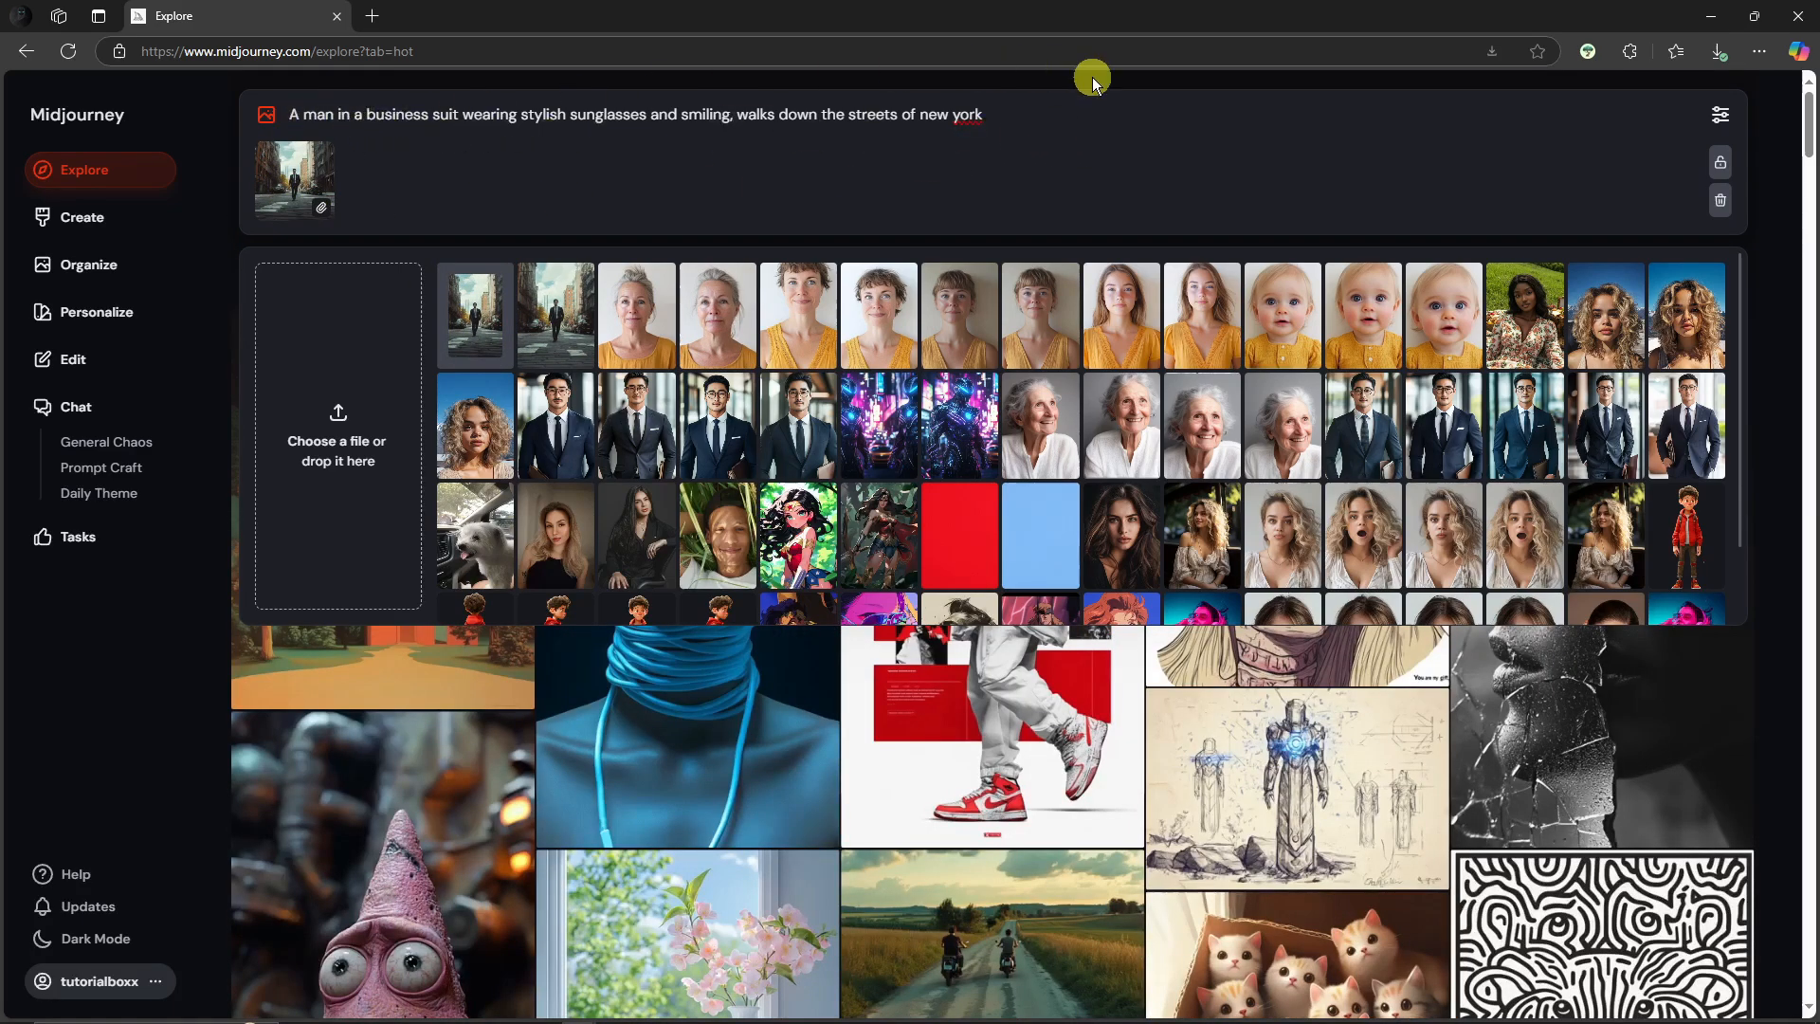
{"action": "left_click", "coordinate": [1056, 114]}
{"action": "key", "text": "Return"}
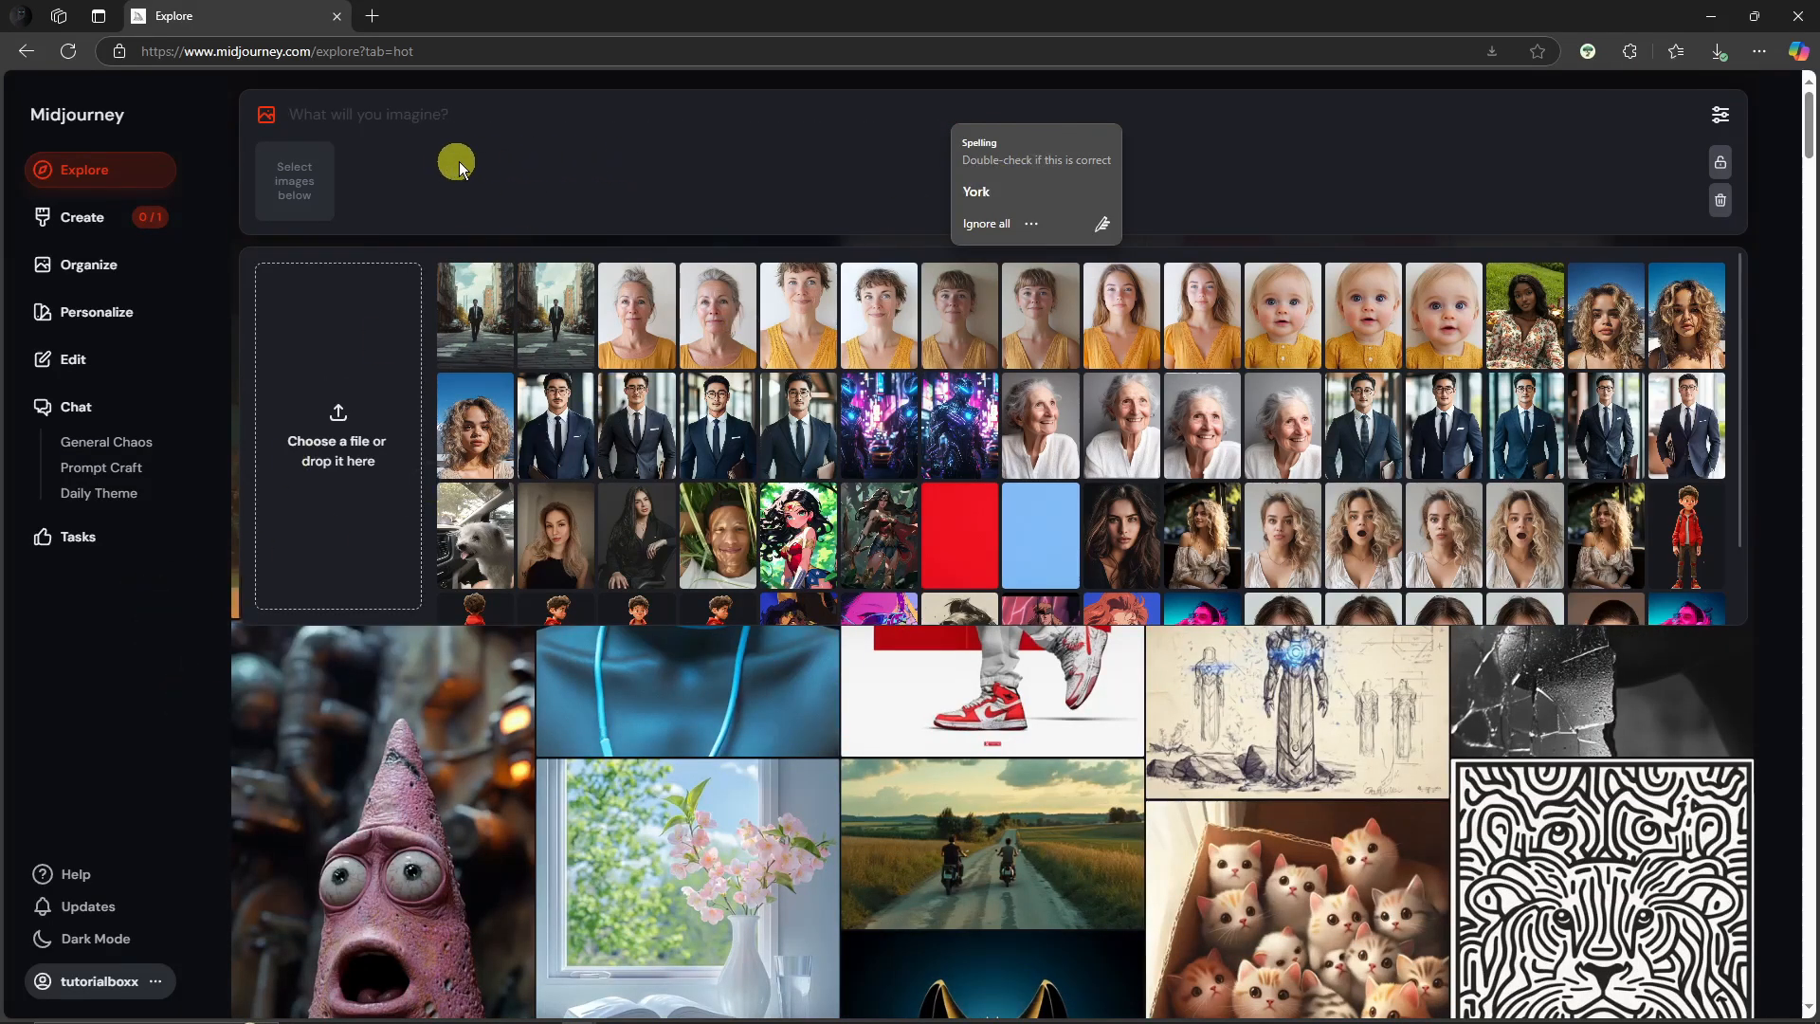
Step: Open the new generation on the Create page and browse through its images
{"action": "left_click", "coordinate": [91, 222]}
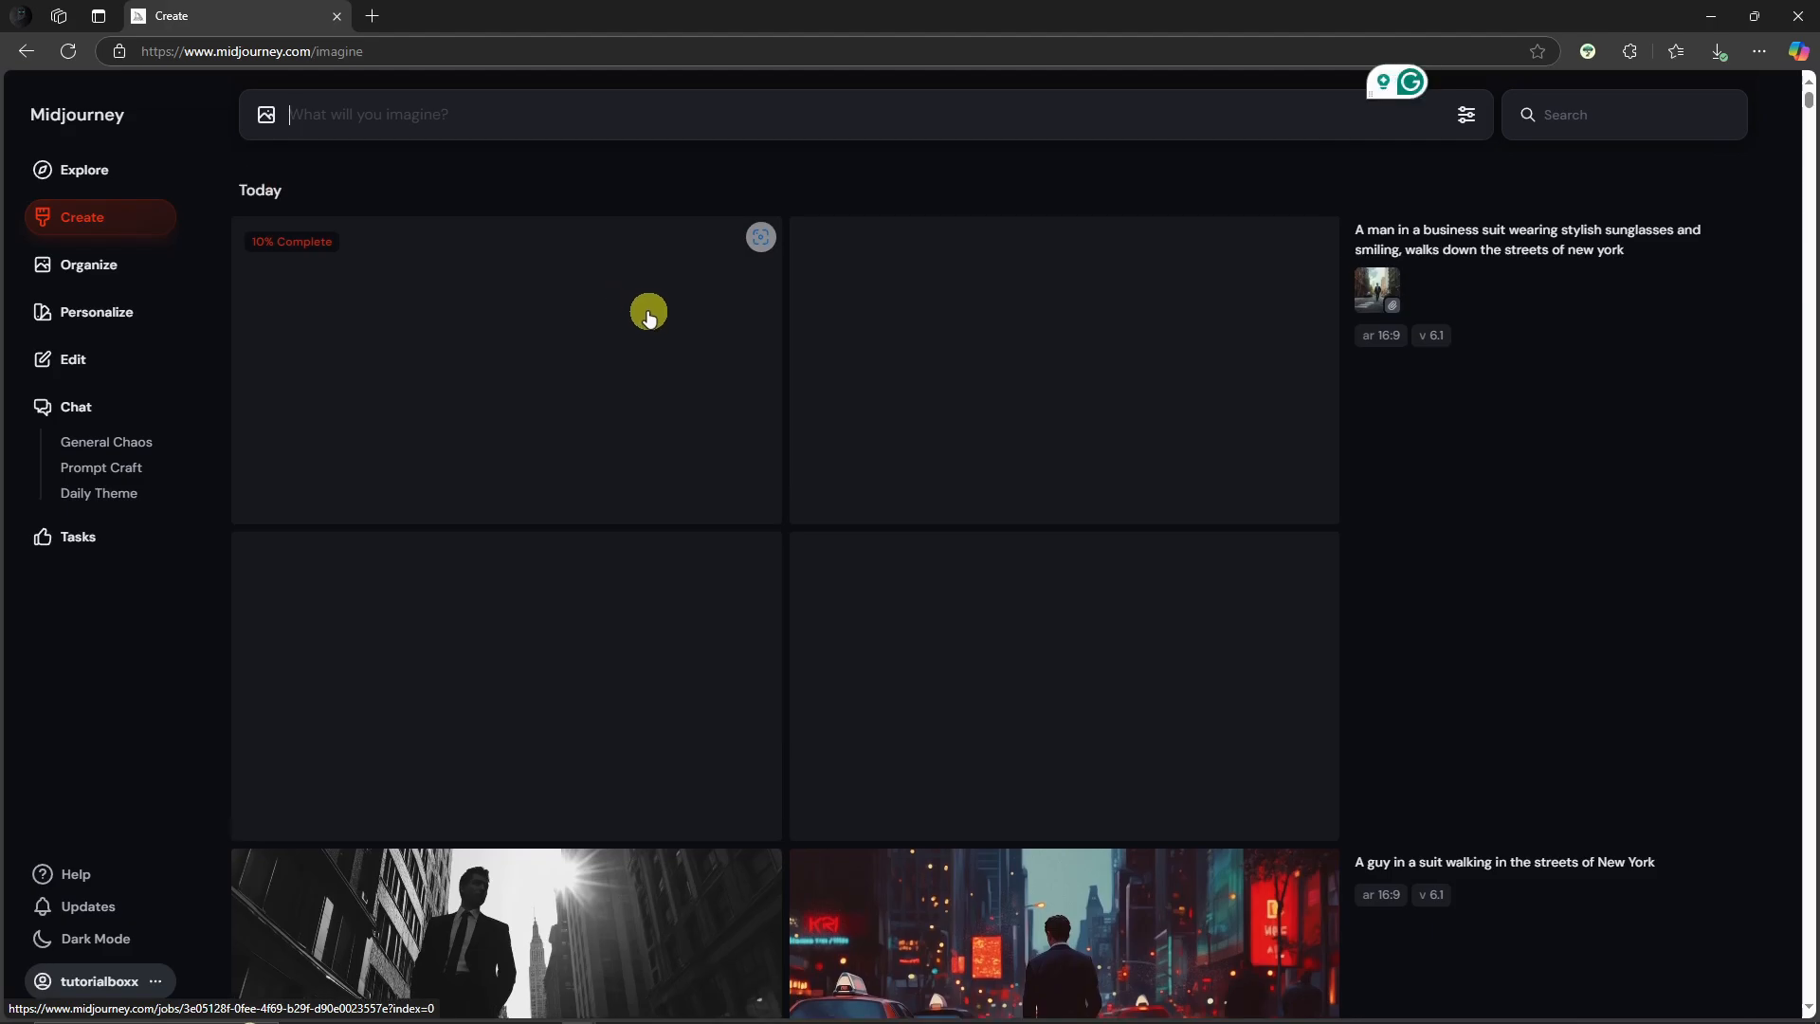
{"action": "left_click", "coordinate": [87, 377]}
{"action": "left_click", "coordinate": [1650, 188]}
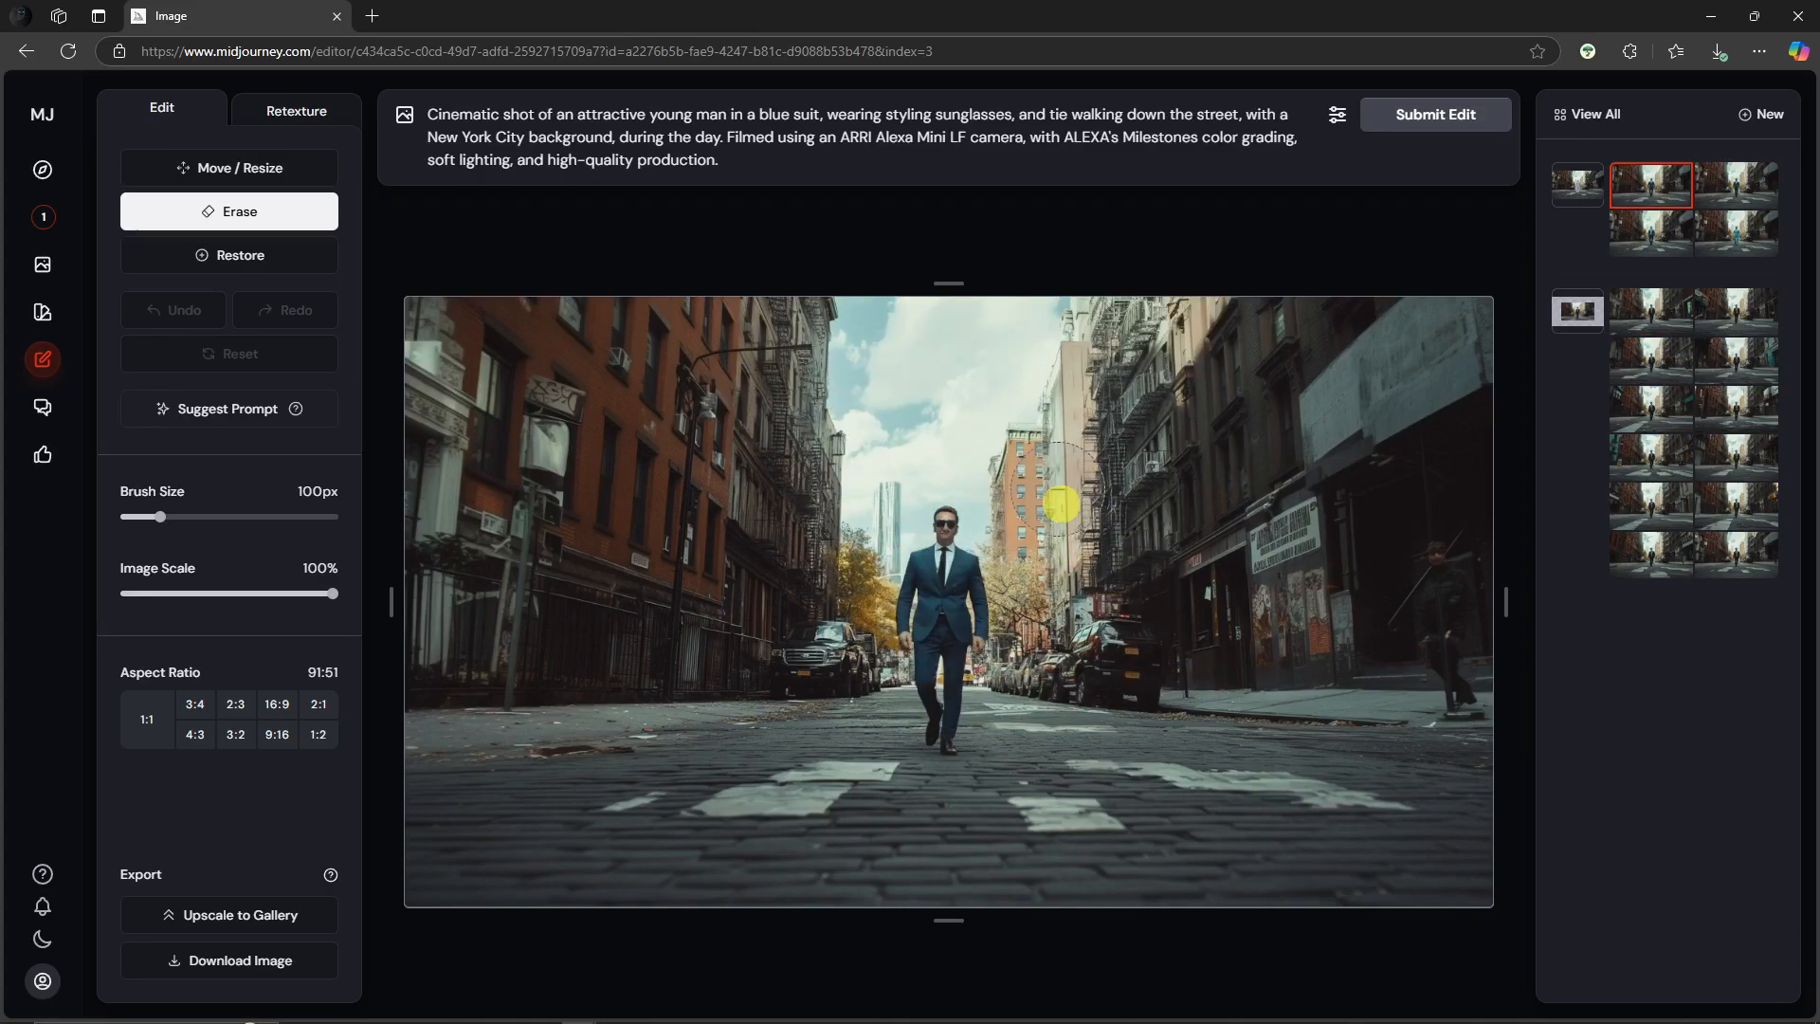
{"action": "left_click", "coordinate": [66, 213]}
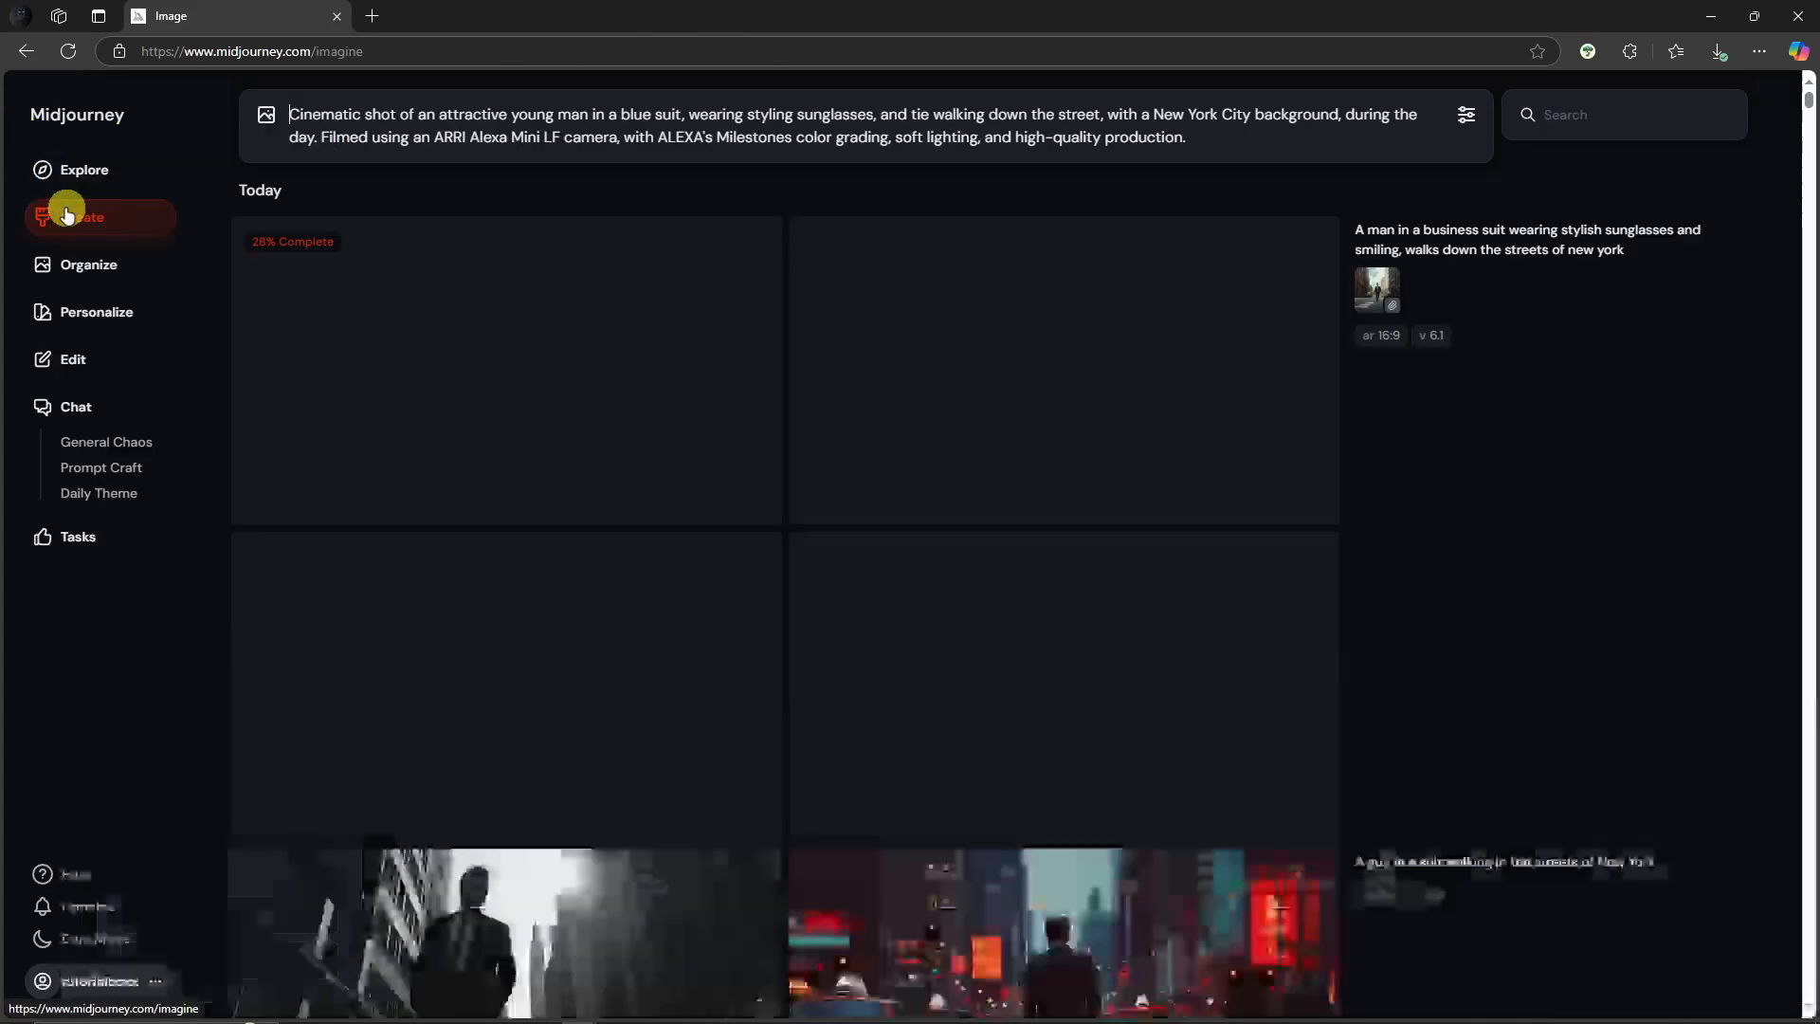
{"action": "left_click", "coordinate": [724, 351]}
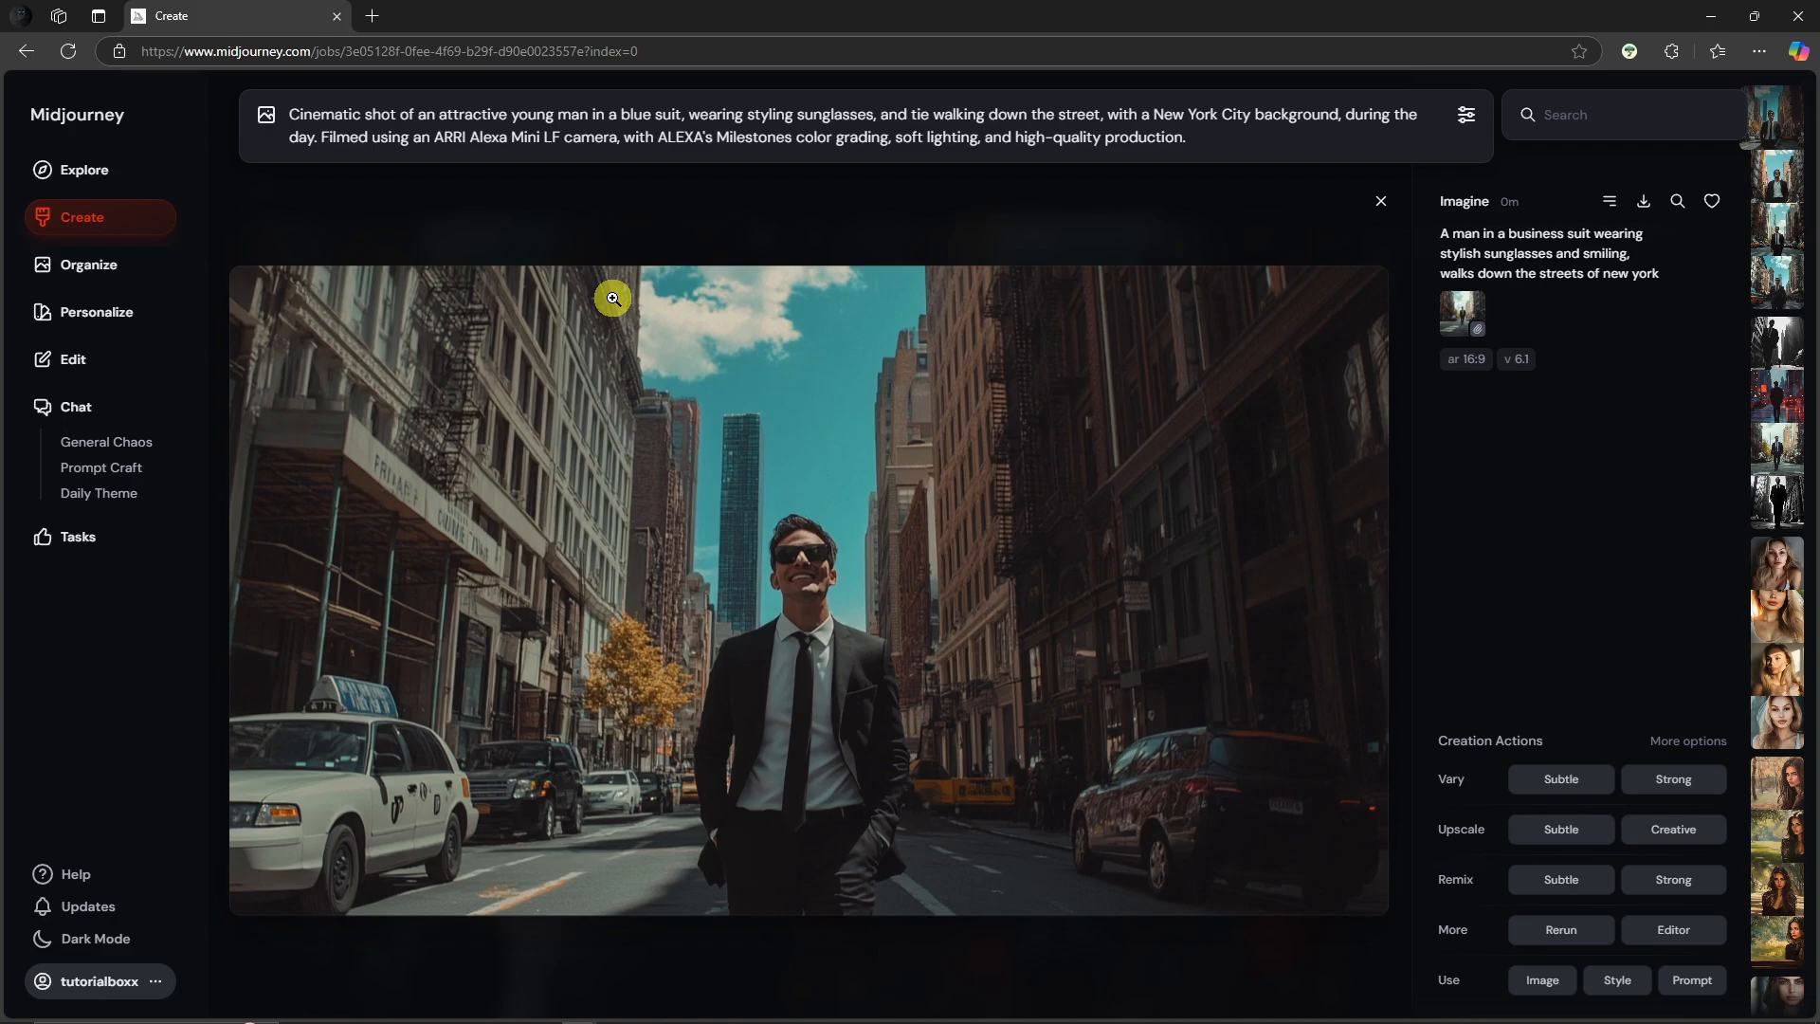
{"action": "key", "text": "Right"}
{"action": "key", "text": "Right"}
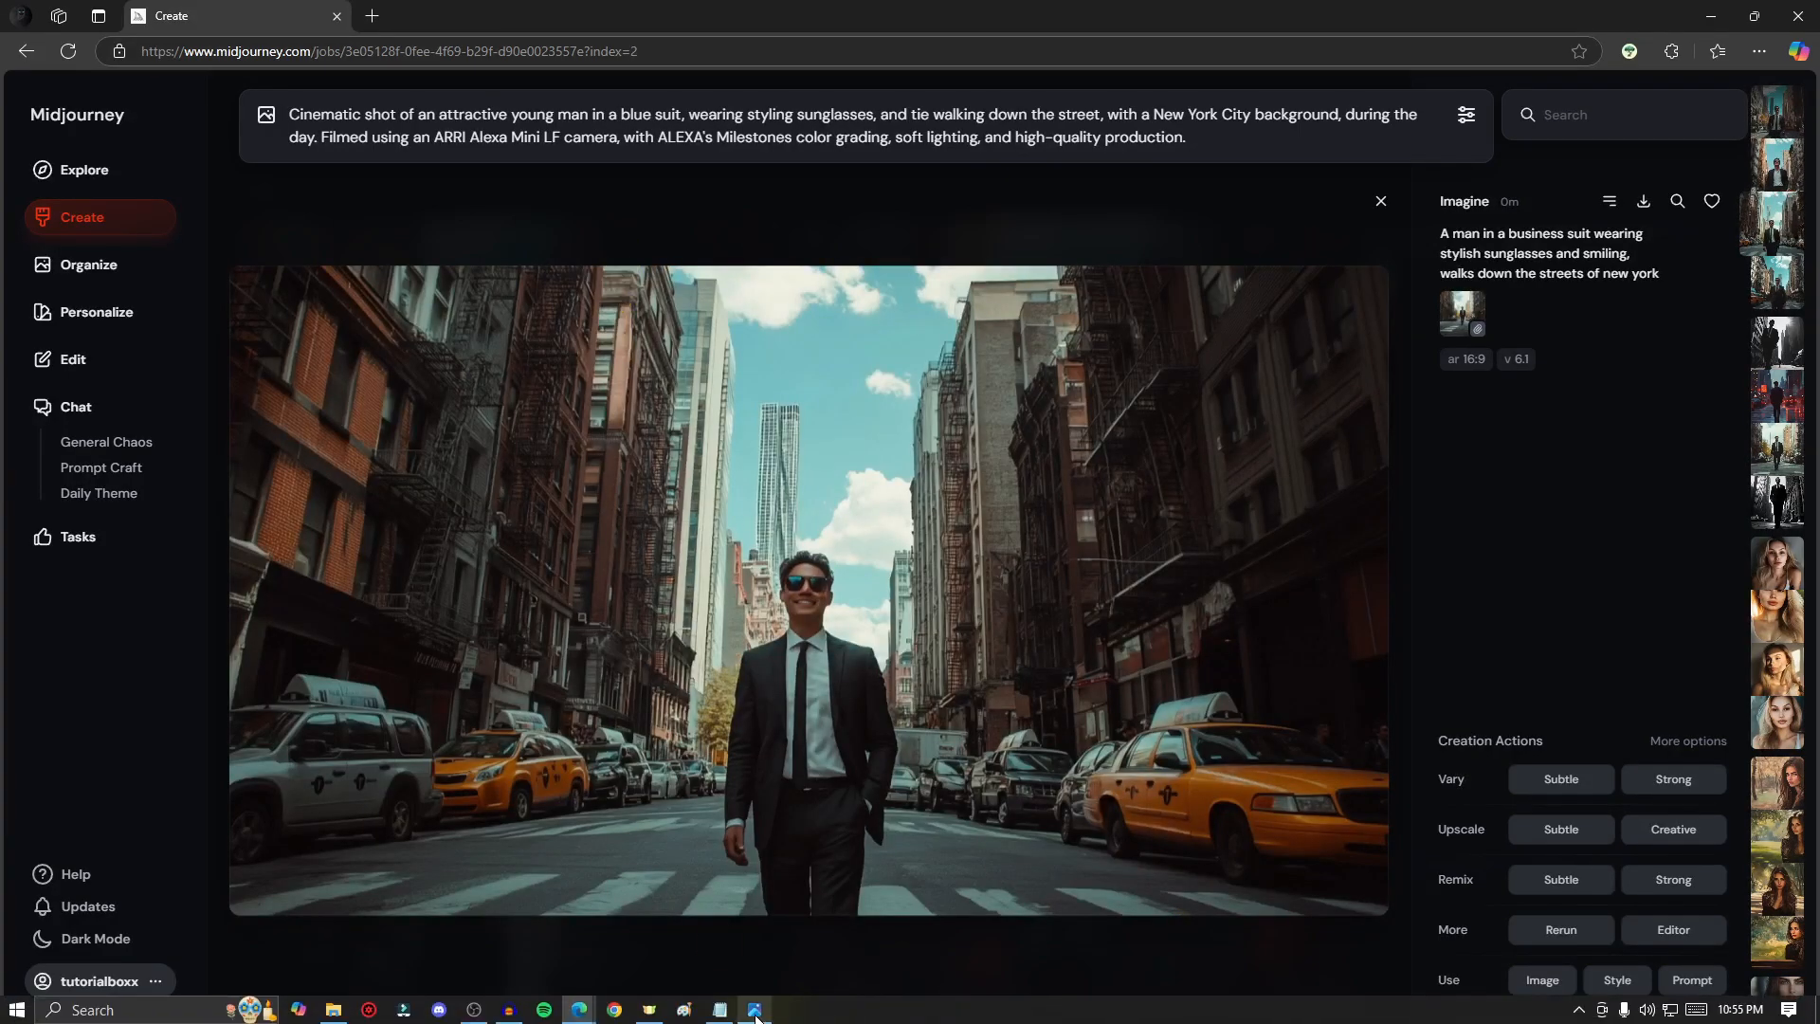
Step: Open the downloaded edited image in the photo viewer and compare it with the new generations
{"action": "left_click", "coordinate": [754, 1010]}
{"action": "left_click_drag", "start_coordinate": [754, 133], "coordinate": [1209, 95]}
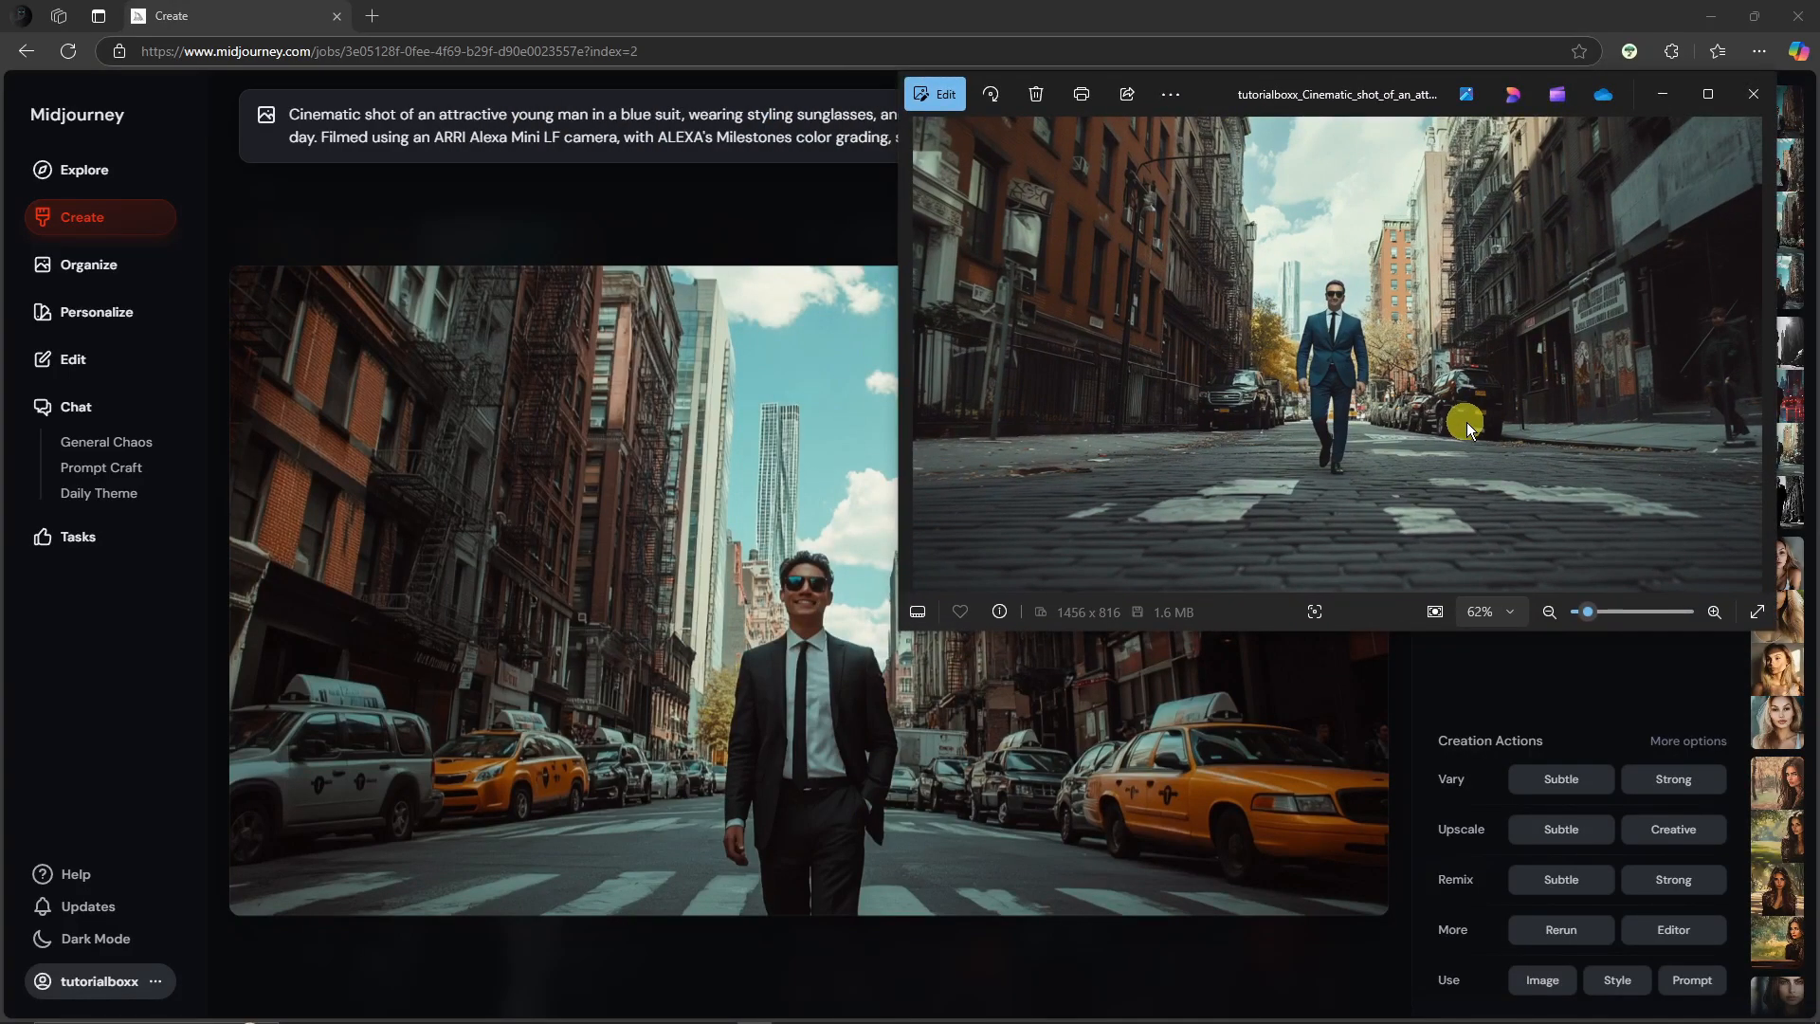
{"action": "left_click", "coordinate": [1662, 93]}
{"action": "key", "text": "Left"}
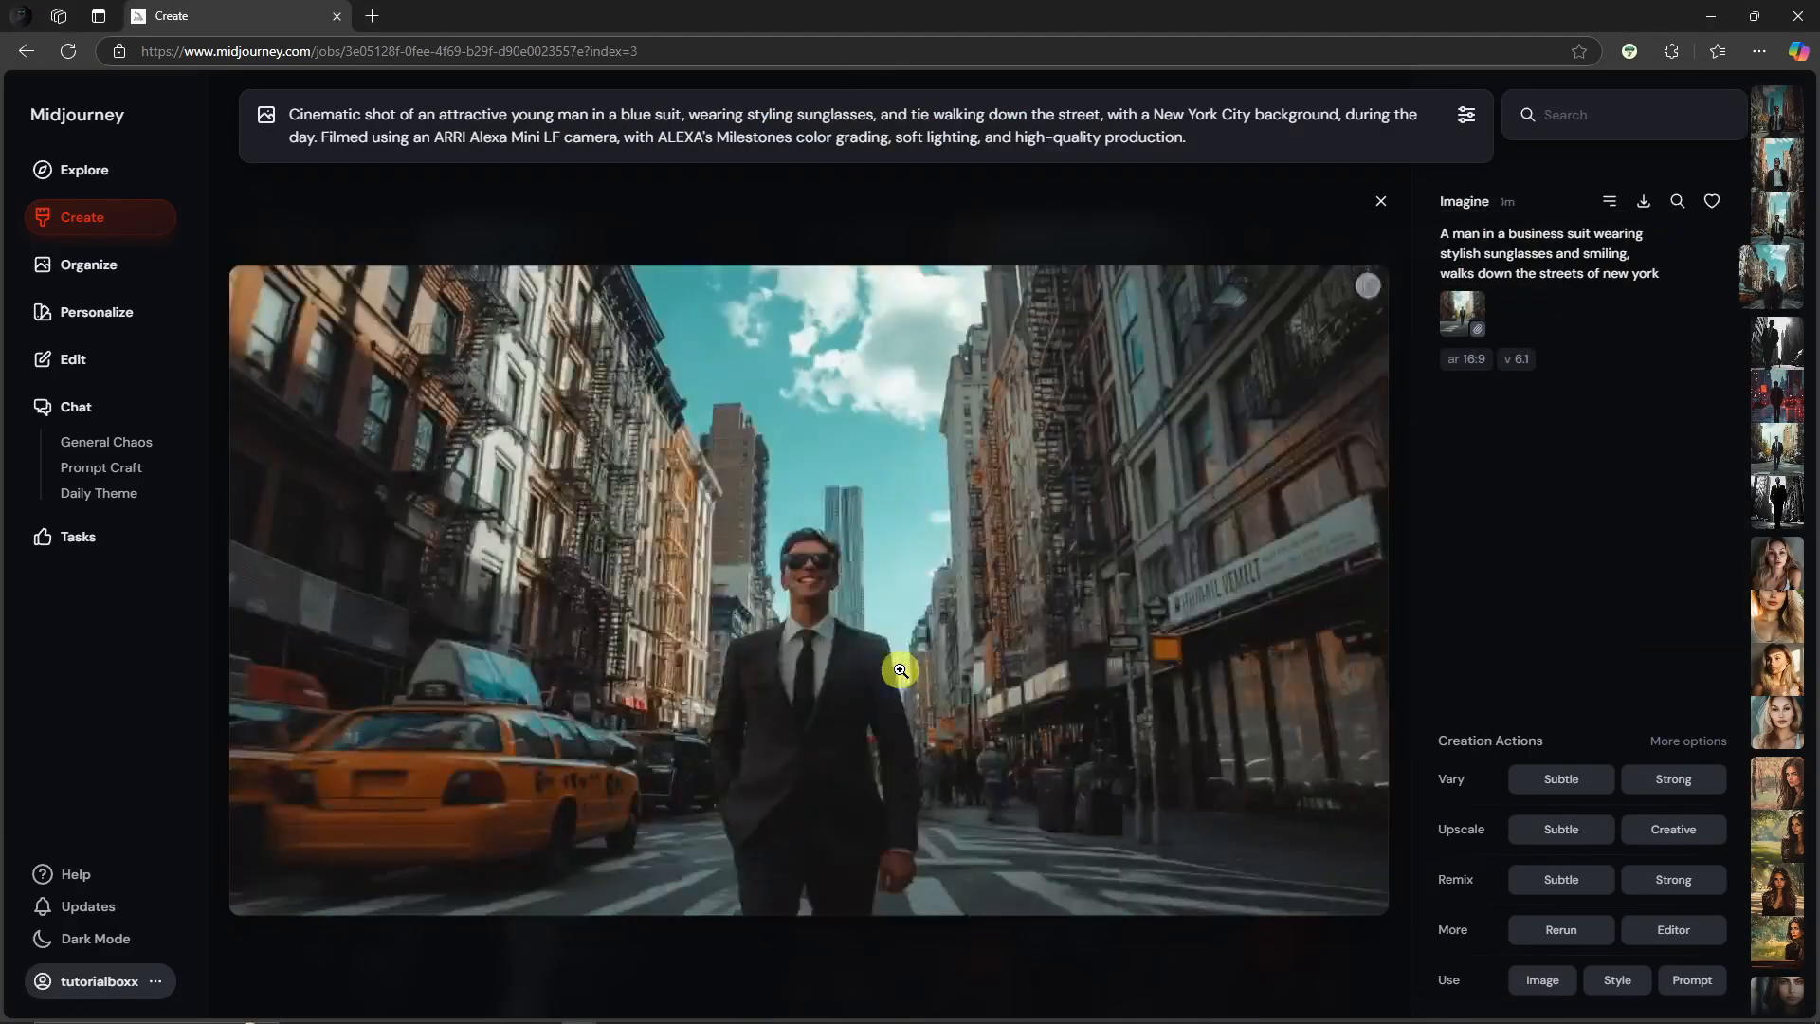
{"action": "key", "text": "Left"}
{"action": "key", "text": "Right"}
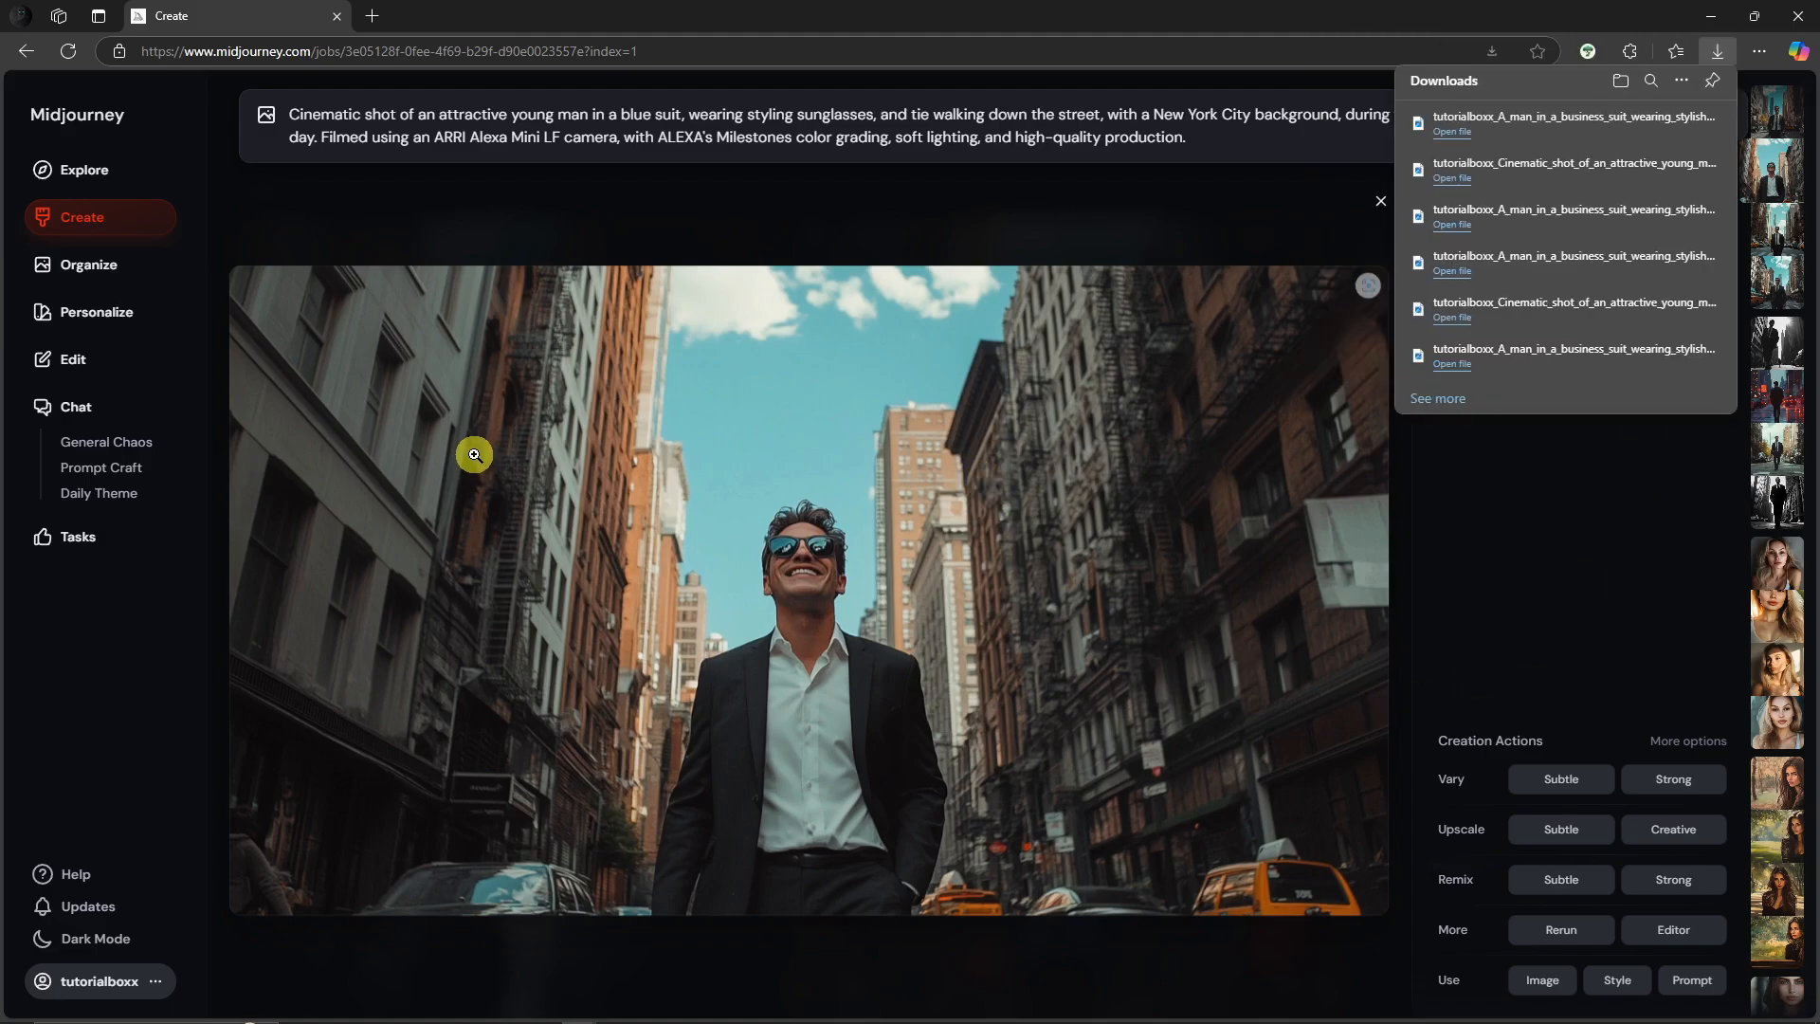
Step: Open the blue-suit street image in the editor, erase the parked cars and pedestrians with a 75px brush, add "-- no cars and no people" to the prompt and submit
{"action": "left_click", "coordinate": [41, 359]}
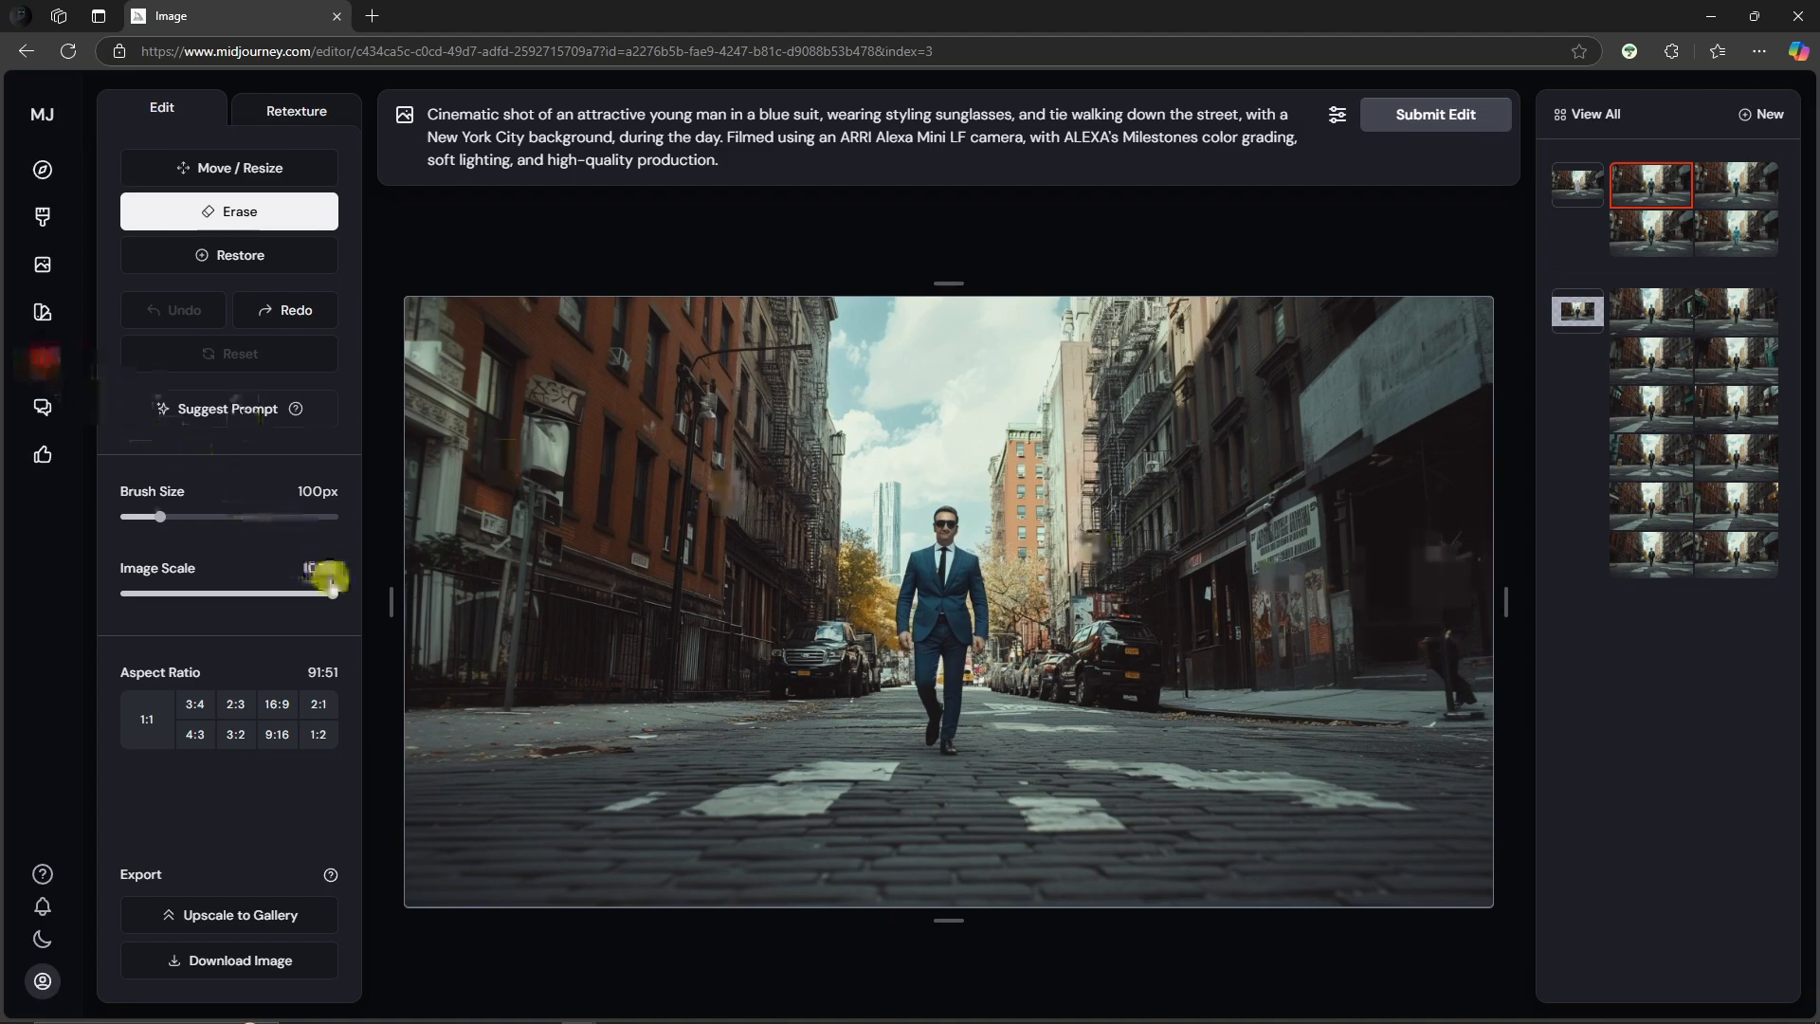
{"action": "left_click_drag", "start_coordinate": [169, 516], "coordinate": [150, 517]}
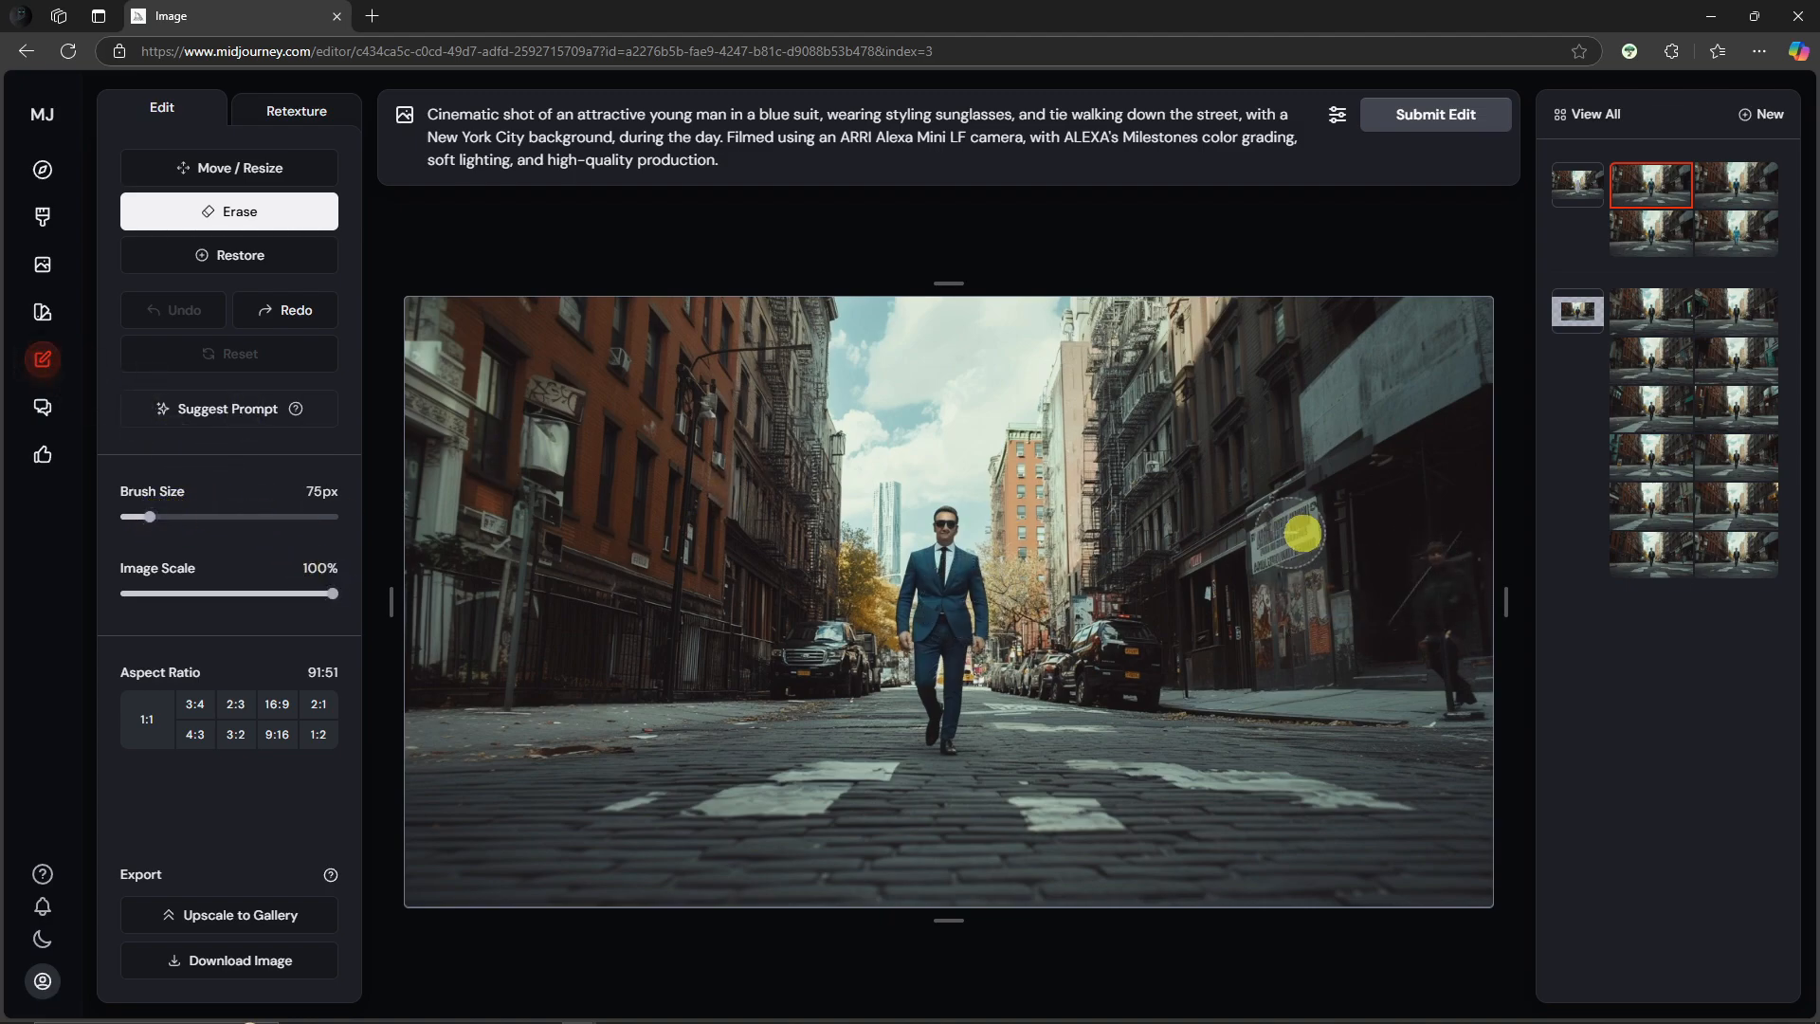
{"action": "left_click_drag", "start_coordinate": [1436, 562], "coordinate": [1450, 702]}
{"action": "mouse_move", "coordinate": [1090, 675]}
{"action": "left_mouse_down"}
{"action": "mouse_move", "coordinate": [1106, 656]}
{"action": "mouse_move", "coordinate": [1092, 679]}
{"action": "mouse_move", "coordinate": [1125, 683]}
{"action": "mouse_move", "coordinate": [1140, 653]}
{"action": "mouse_move", "coordinate": [1023, 662]}
{"action": "left_mouse_up"}
{"action": "mouse_move", "coordinate": [807, 661]}
{"action": "left_mouse_down"}
{"action": "mouse_move", "coordinate": [844, 658]}
{"action": "mouse_move", "coordinate": [816, 669]}
{"action": "left_mouse_up"}
{"action": "left_click", "coordinate": [749, 160]}
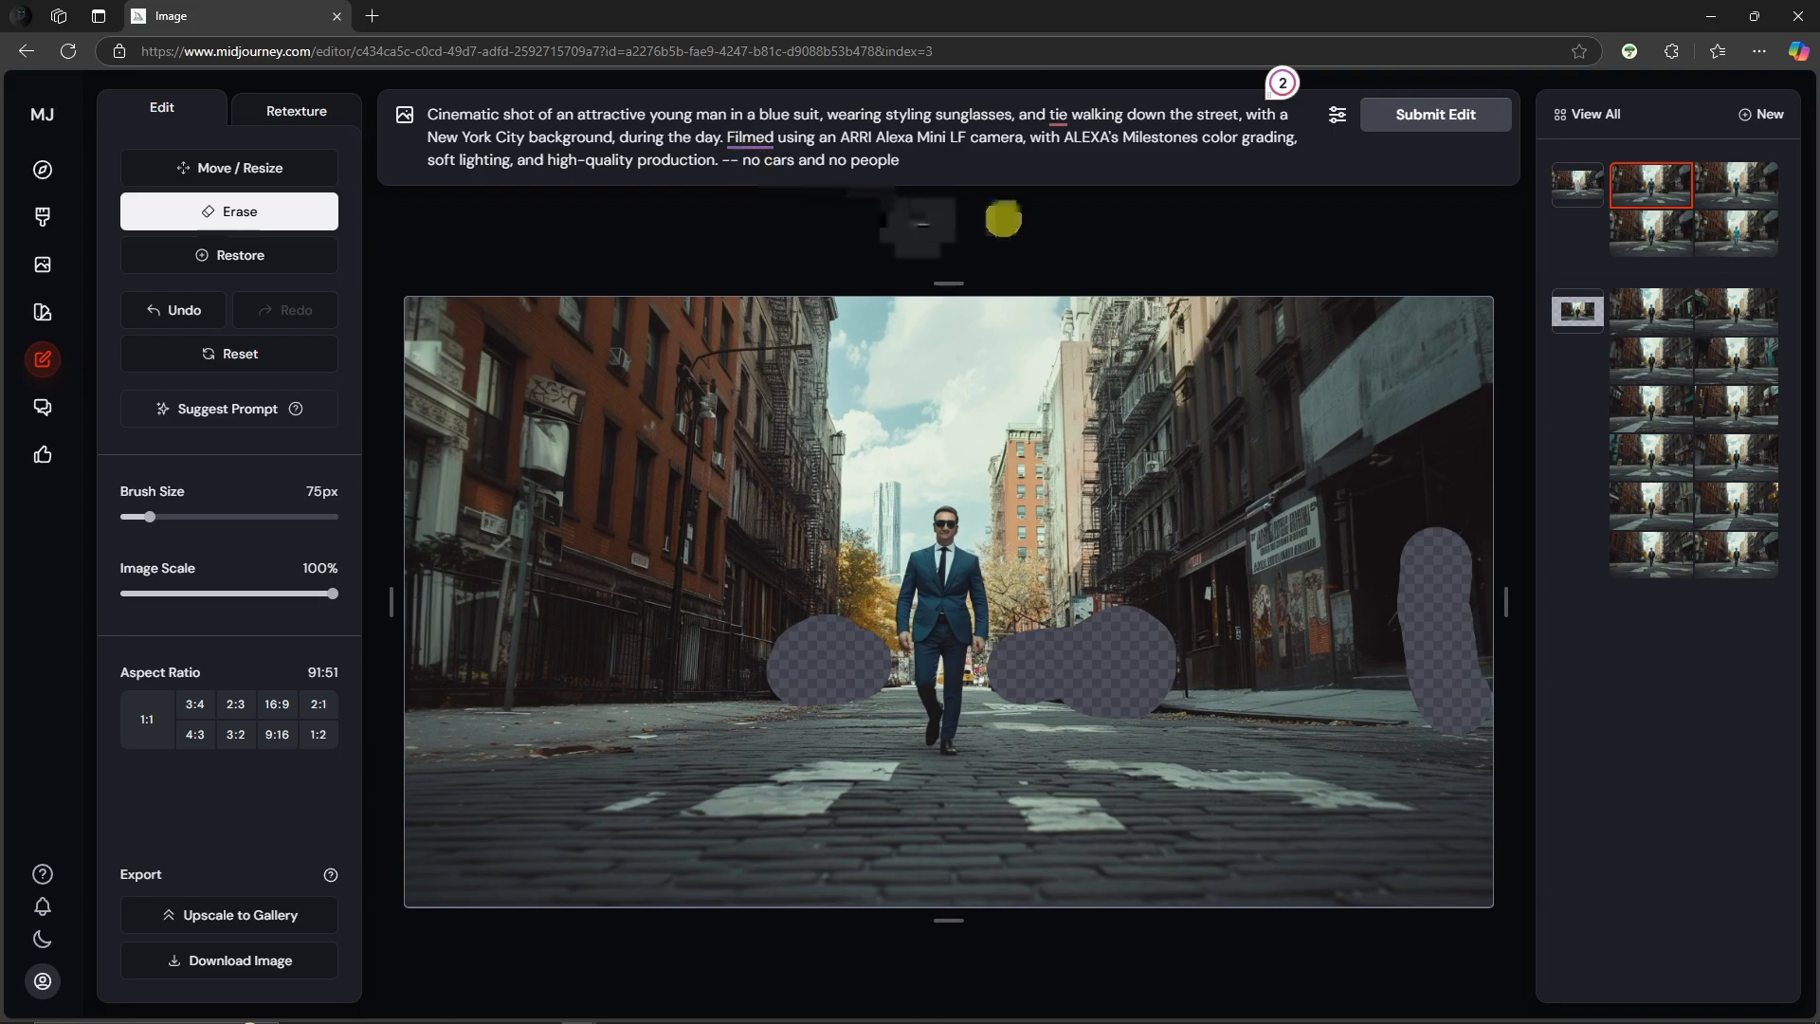
{"action": "left_click", "coordinate": [1439, 116]}
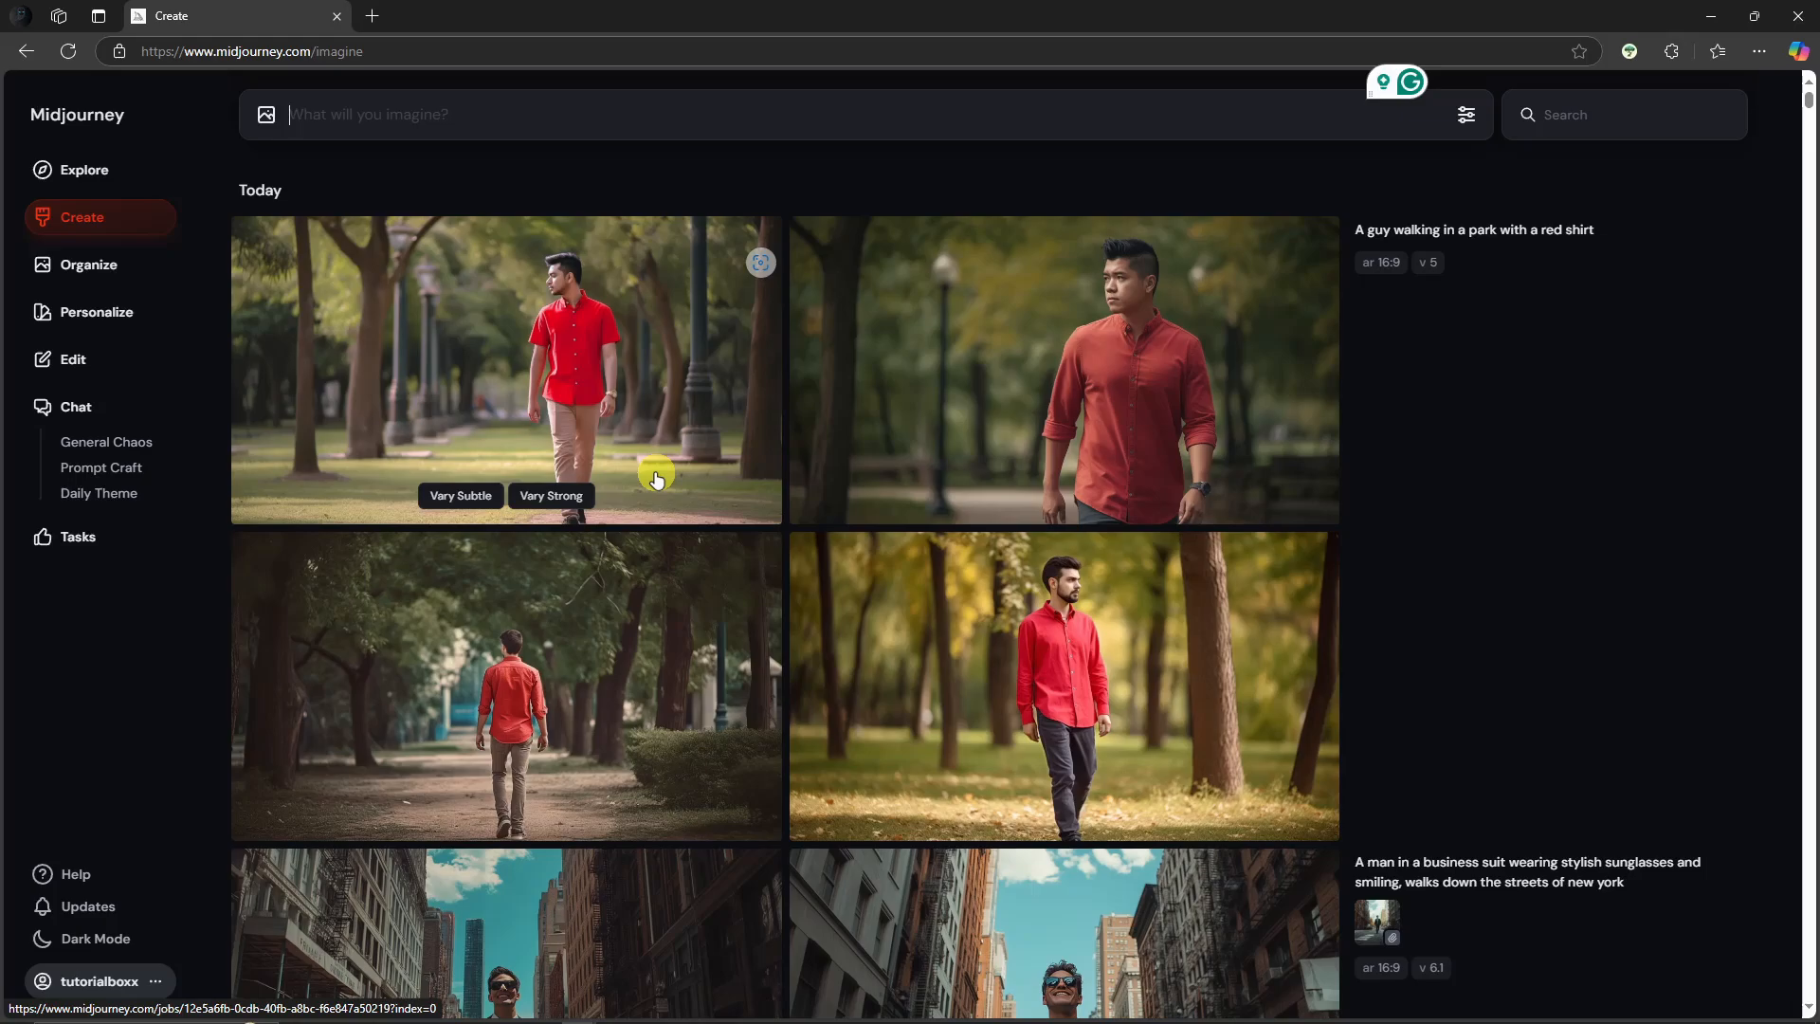
Step: Open the red-shirt park generation on the Create page and move to its fourth image
{"action": "scroll", "coordinate": [772, 540], "scroll_direction": "down", "scroll_amount": 4}
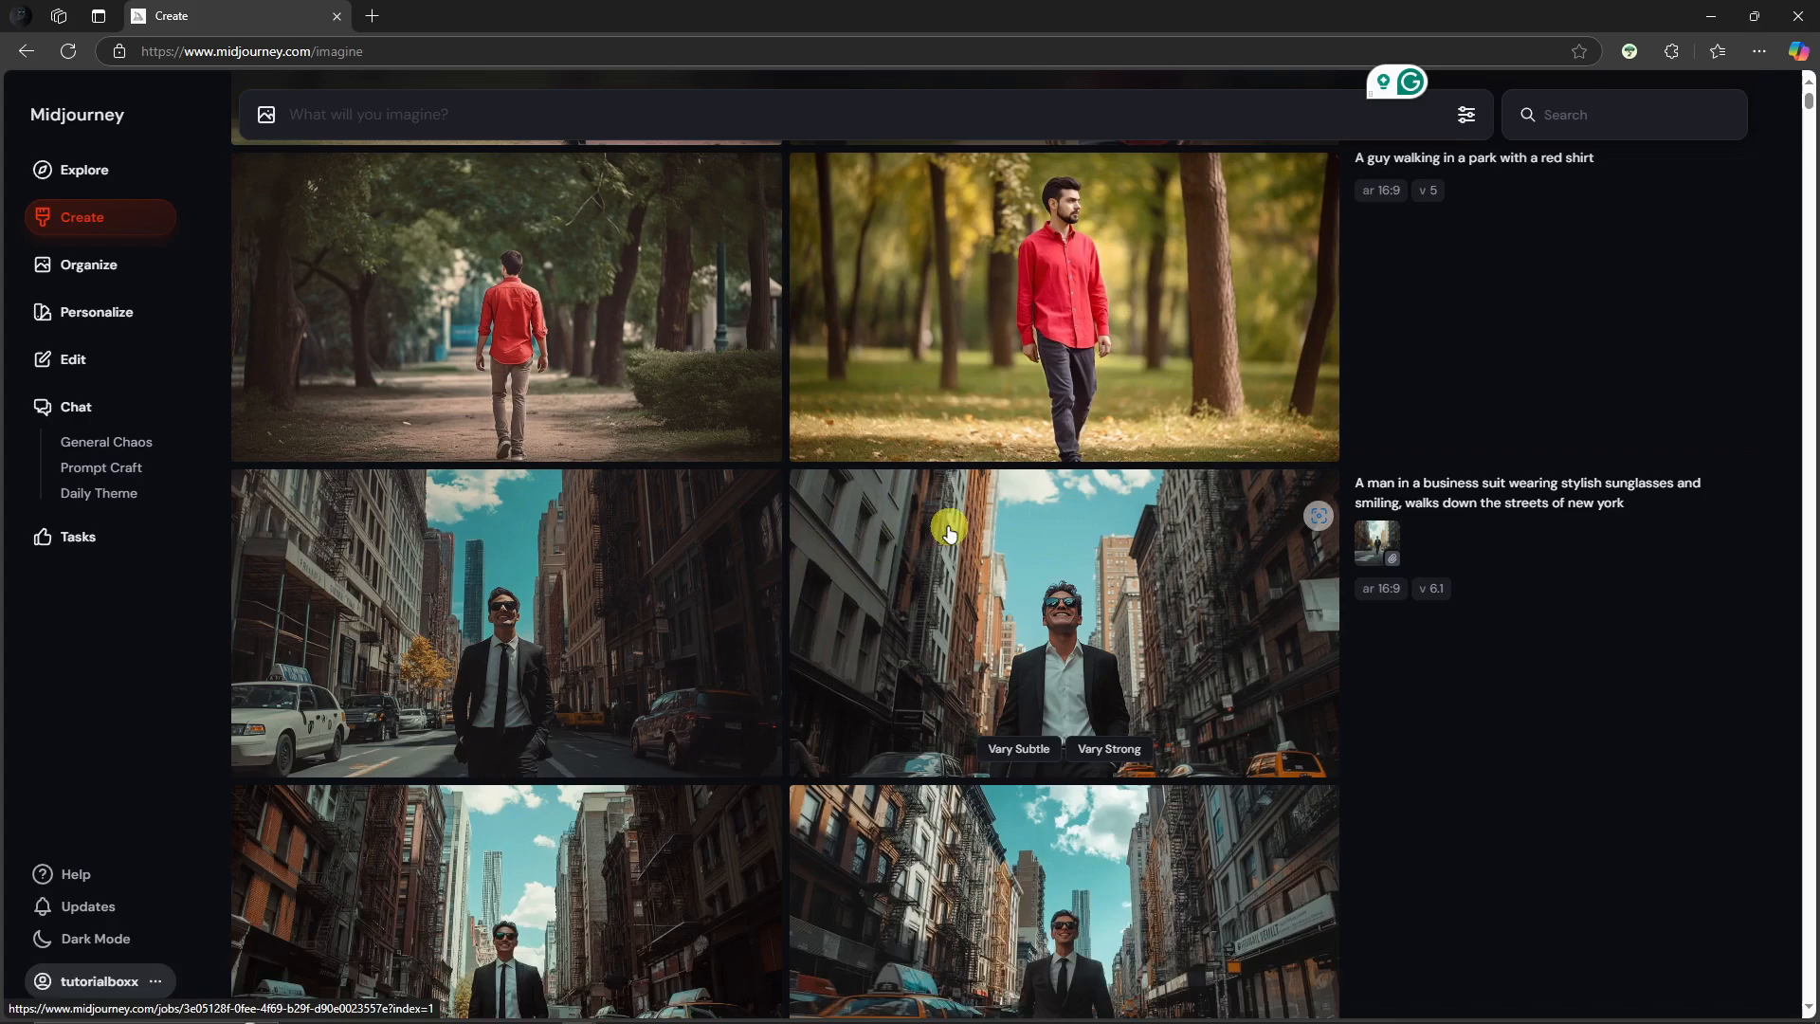
{"action": "scroll", "coordinate": [947, 569], "scroll_direction": "up", "scroll_amount": 4}
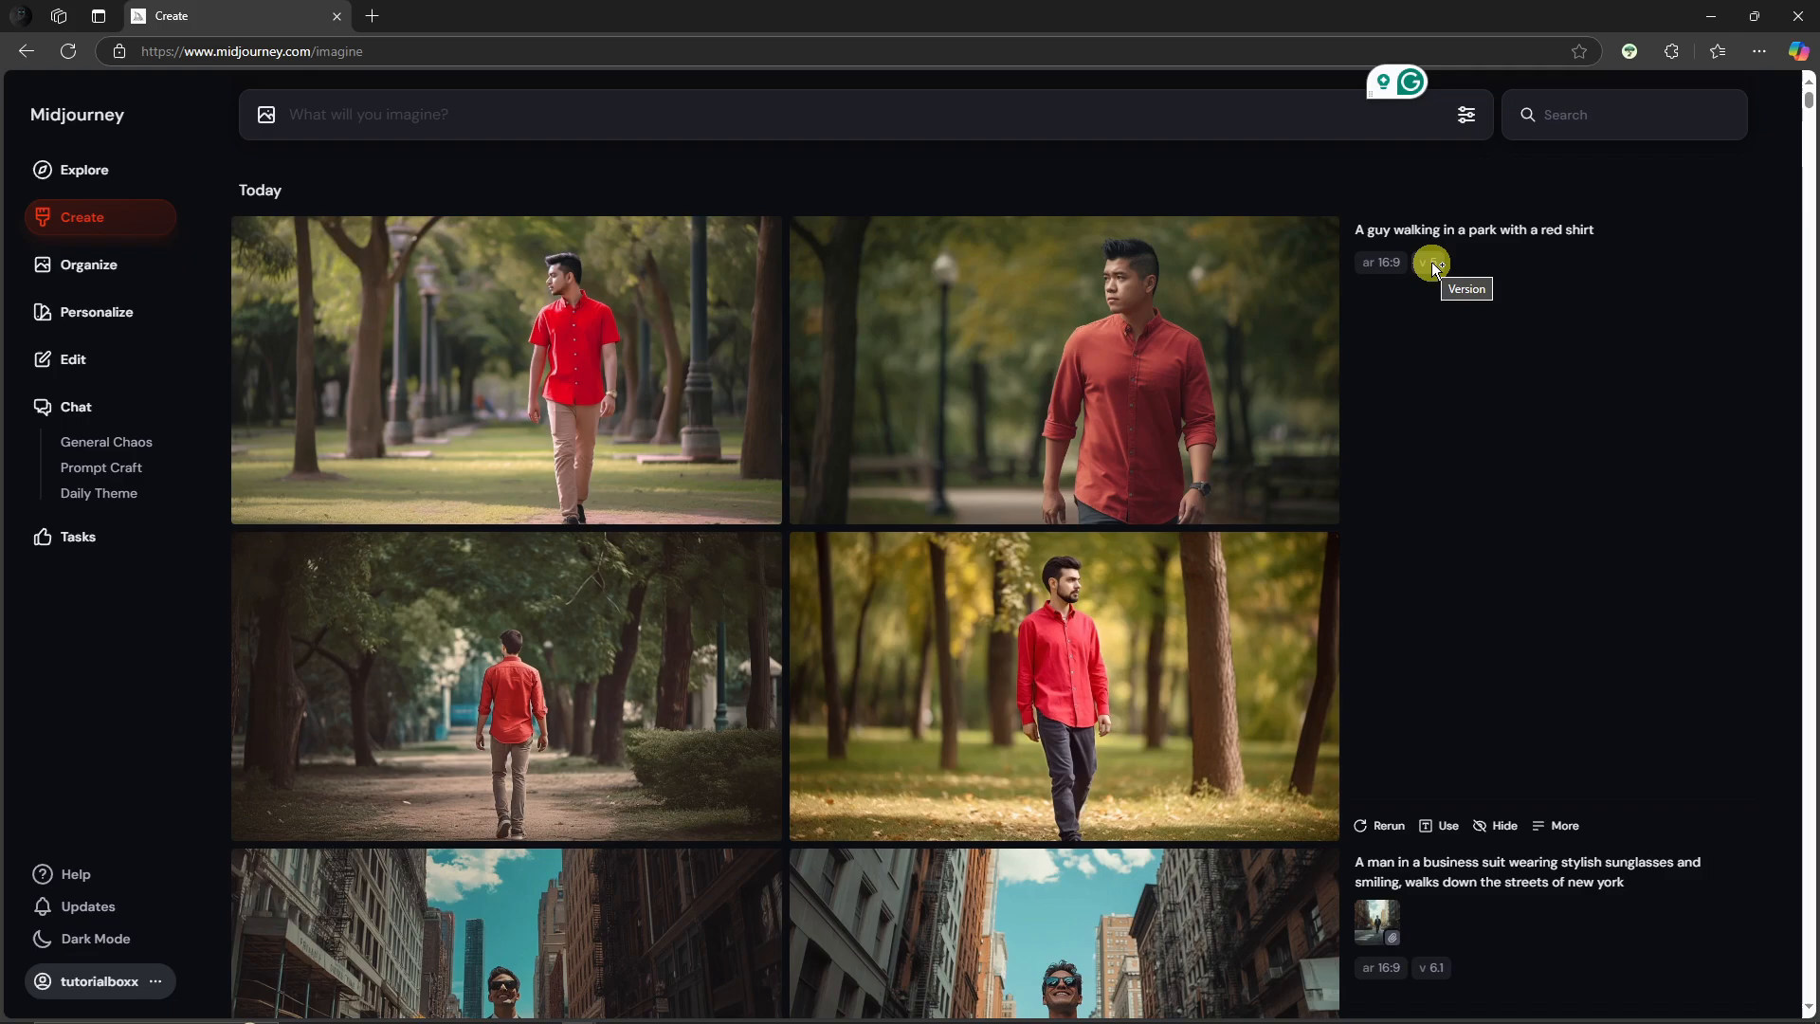
{"action": "left_click", "coordinate": [583, 280]}
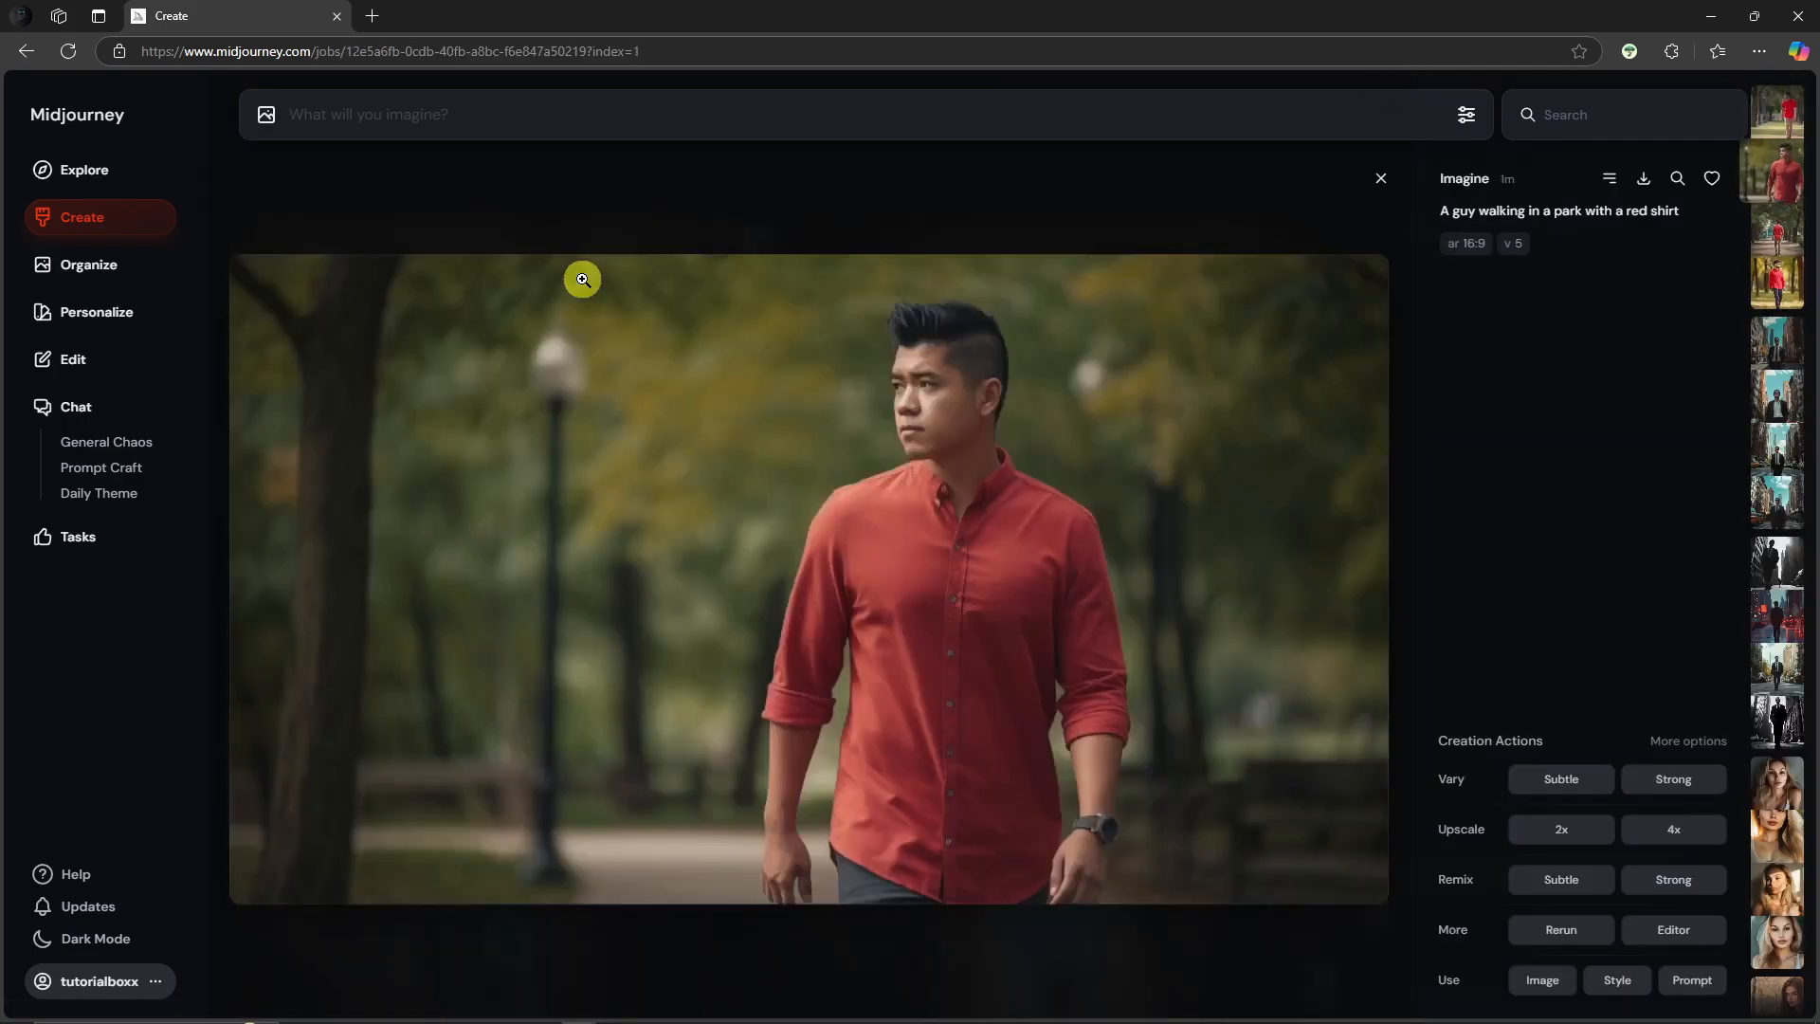
{"action": "scroll", "coordinate": [583, 280], "scroll_direction": "down", "scroll_amount": 3}
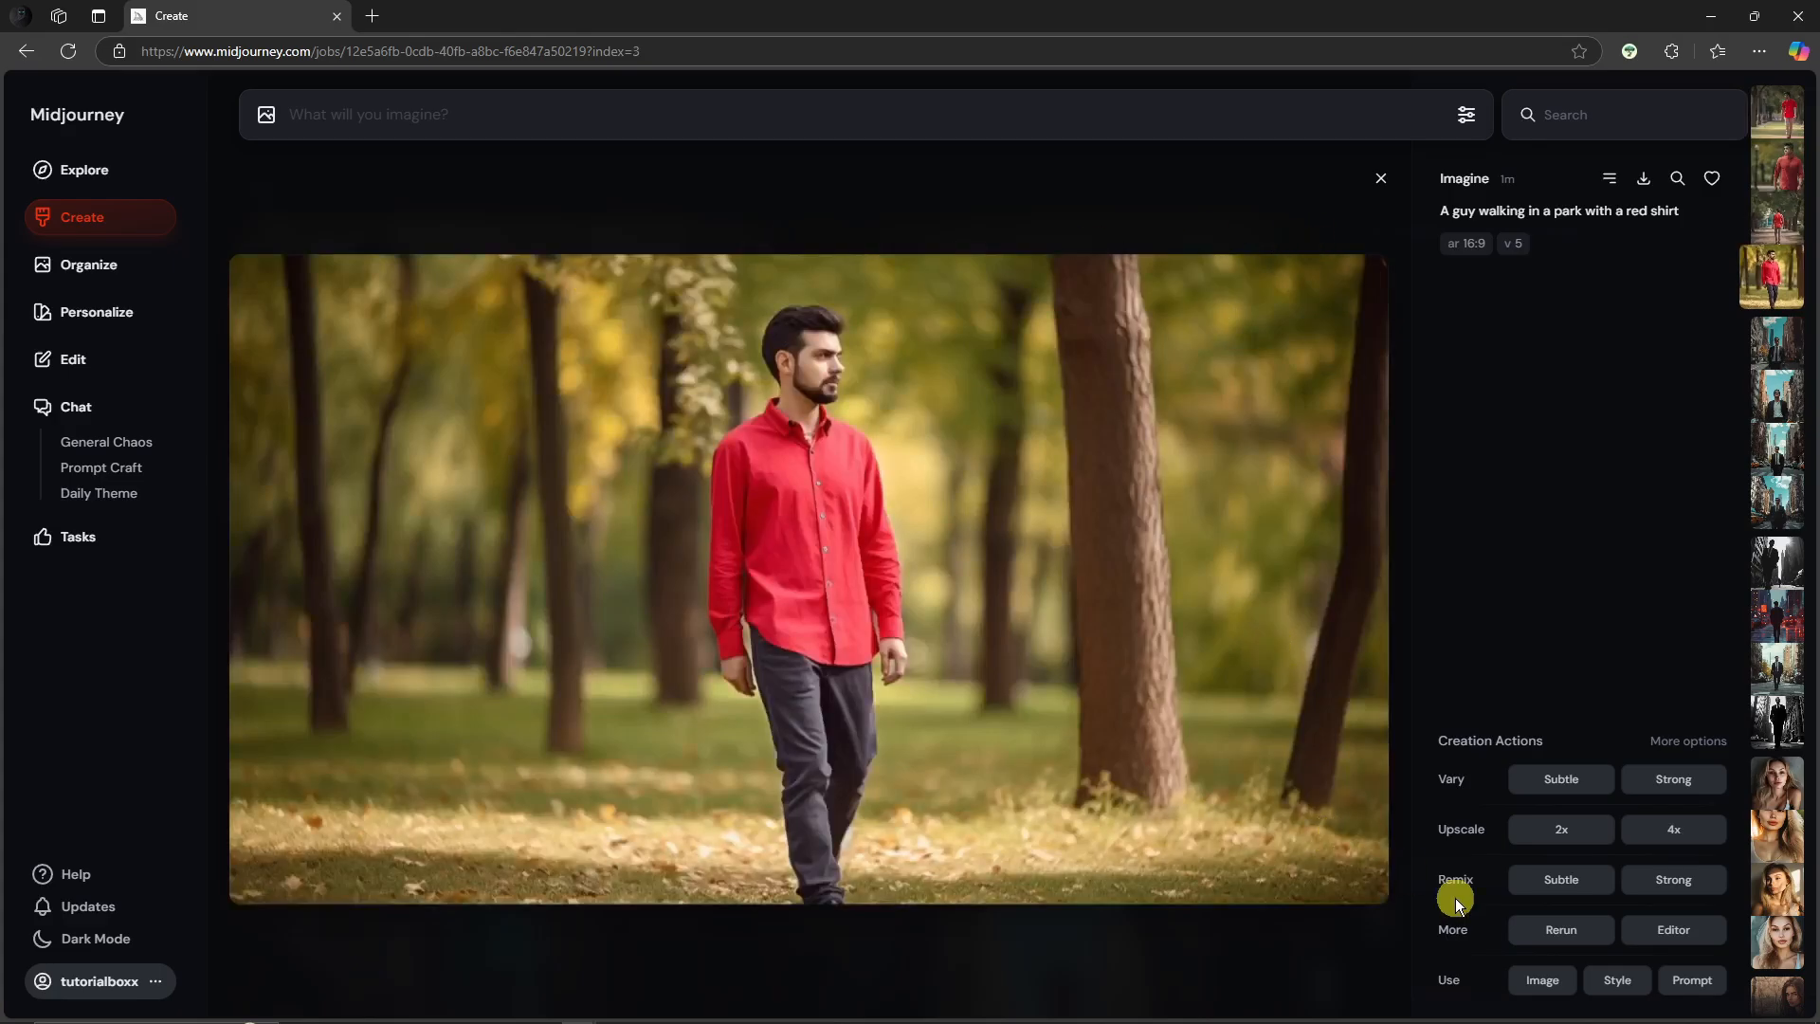
Step: Open the image in the quick editor, extend the prompt with "and his dog" and submit the edit
{"action": "left_click", "coordinate": [1660, 931]}
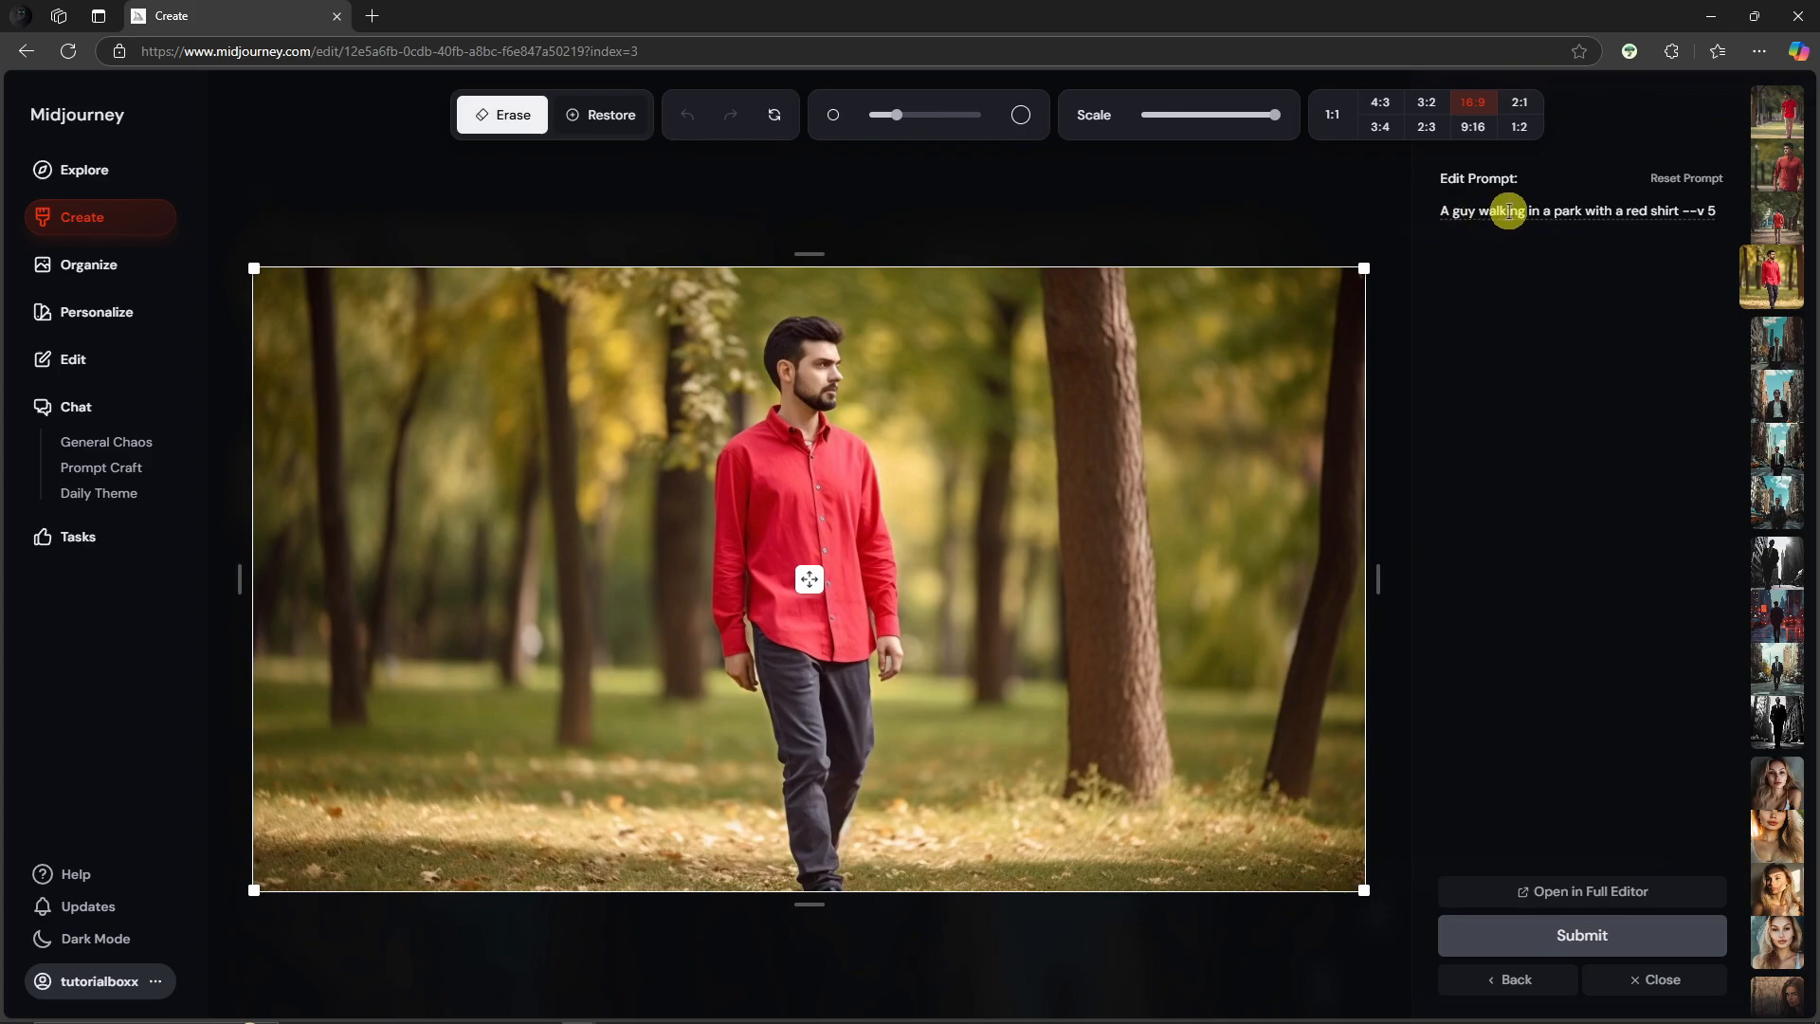
{"action": "left_click", "coordinate": [1678, 210]}
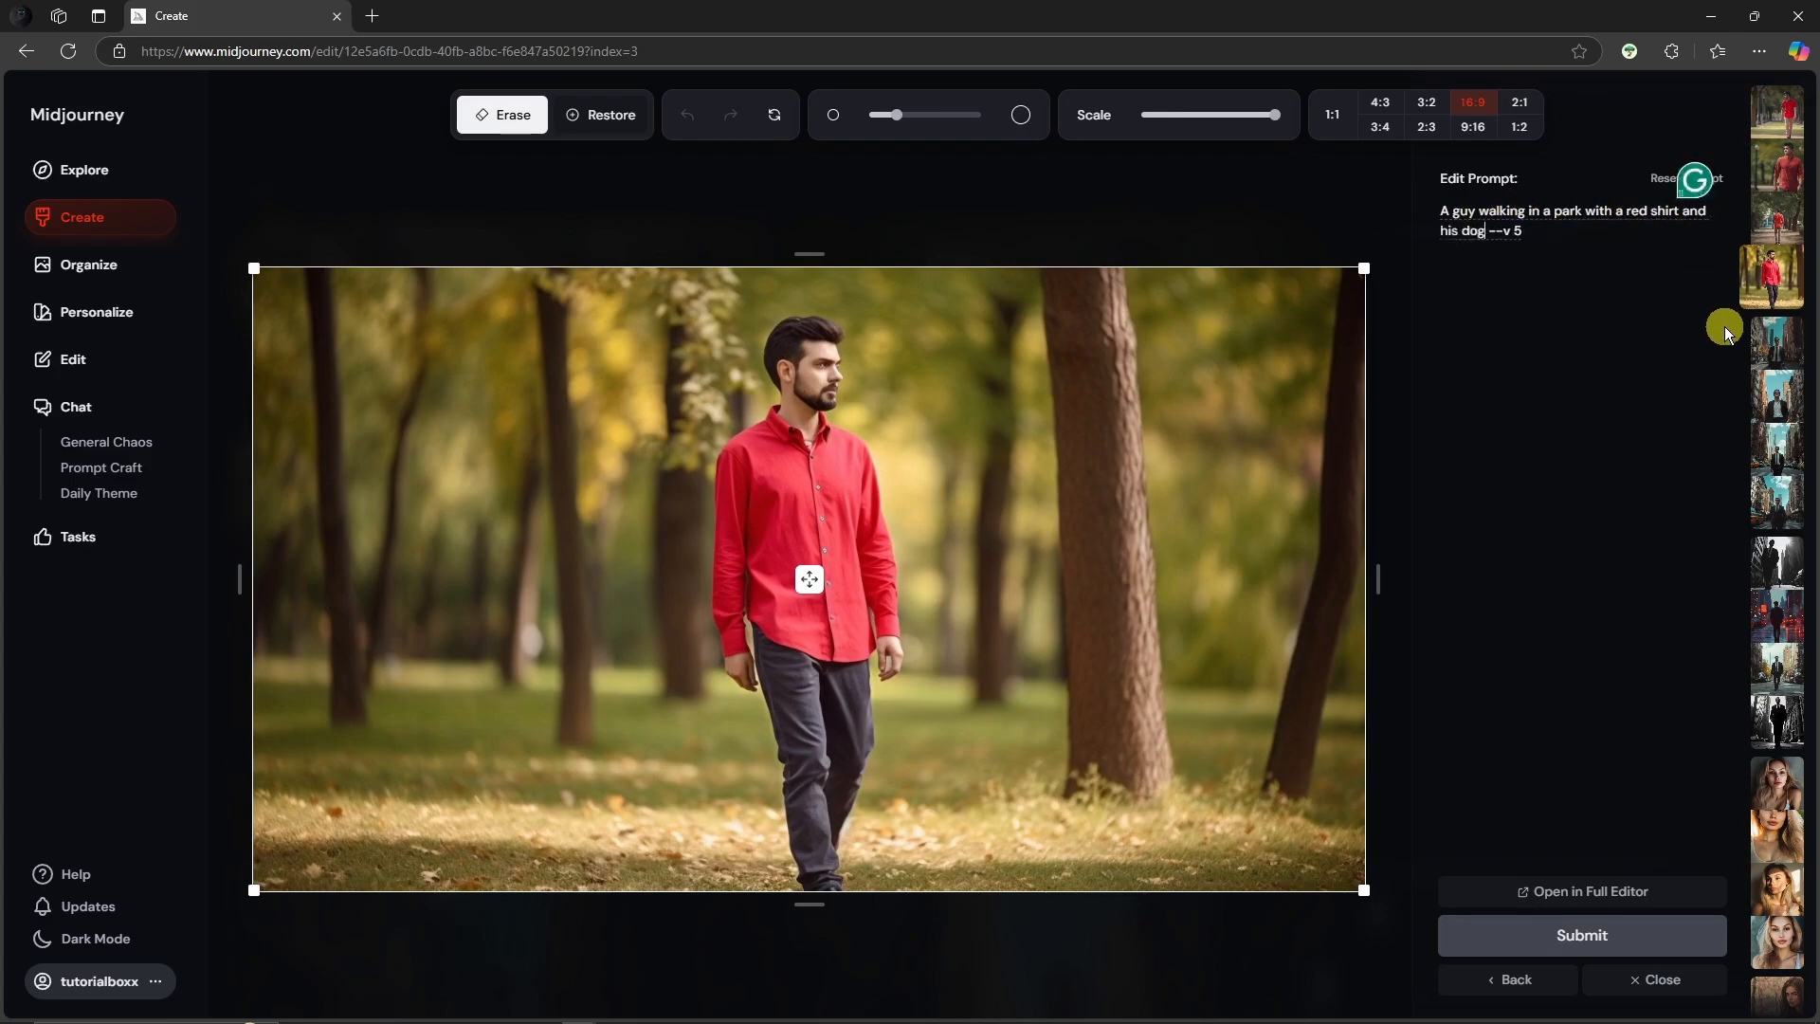
{"action": "left_click", "coordinate": [1646, 936]}
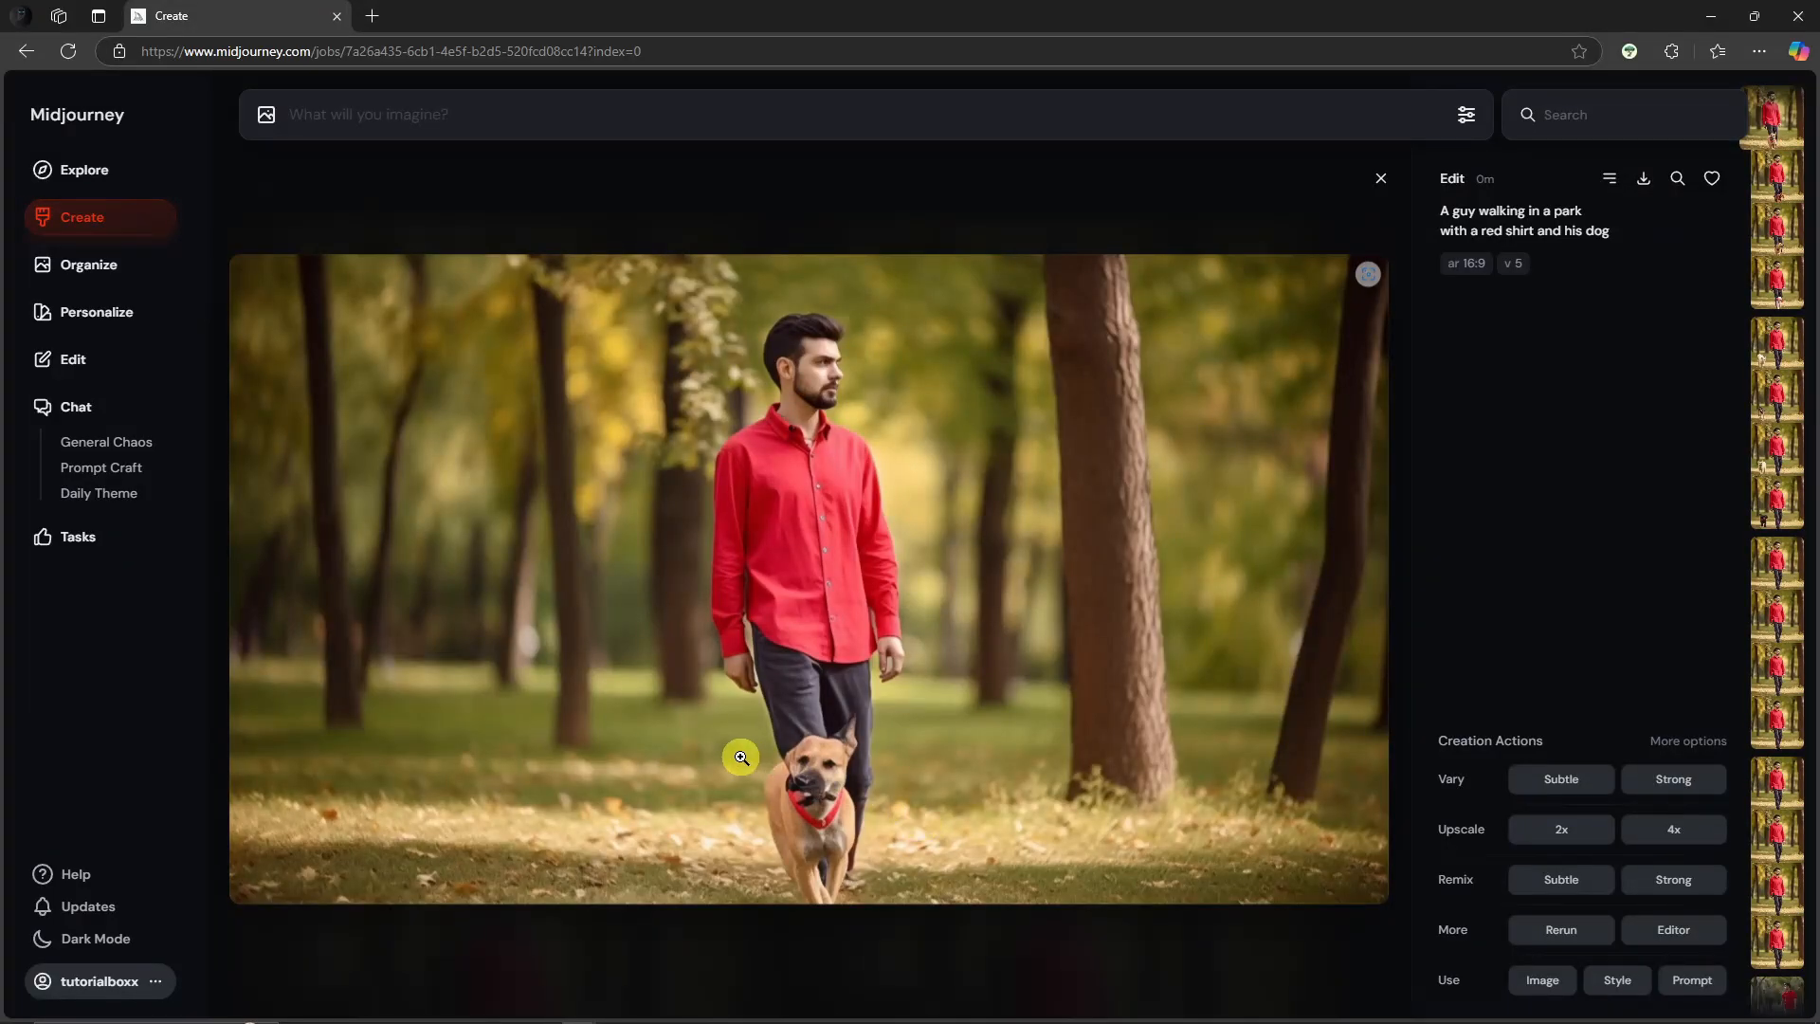
Step: Browse the dog edit results full-size and through the thumbnail strip
{"action": "left_click", "coordinate": [817, 813]}
{"action": "left_click", "coordinate": [911, 812]}
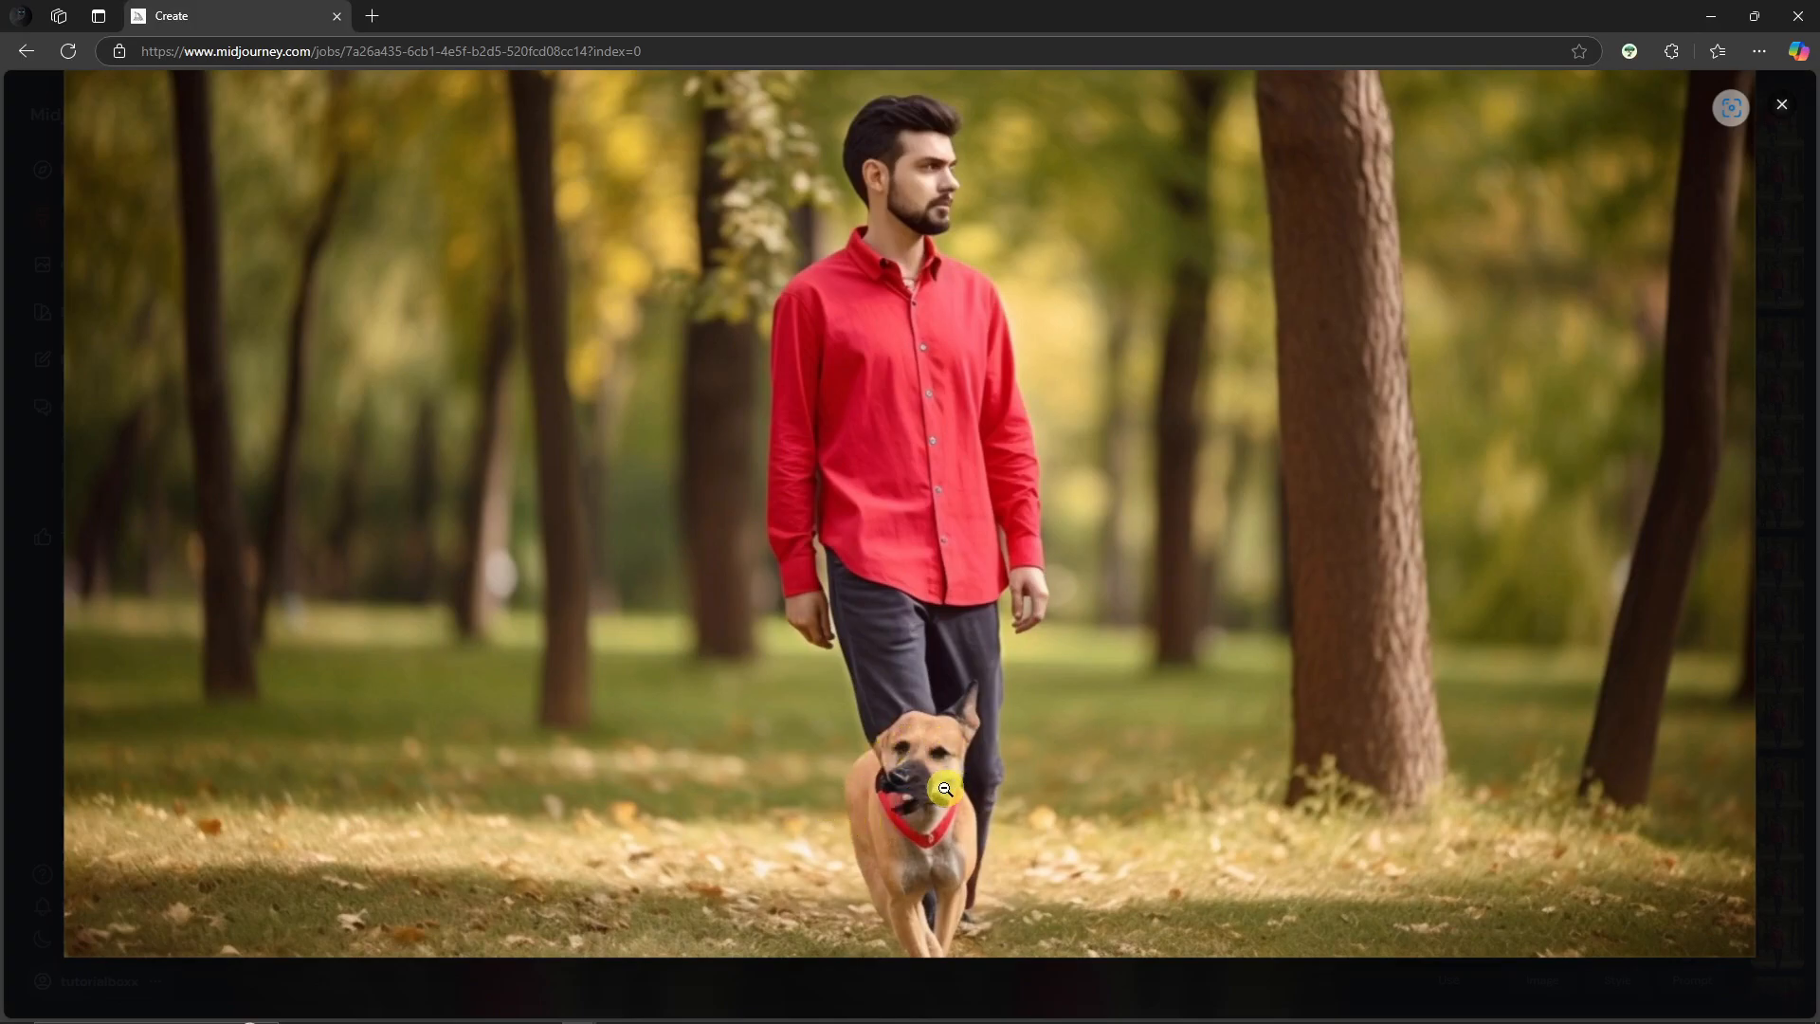
{"action": "left_click", "coordinate": [944, 772]}
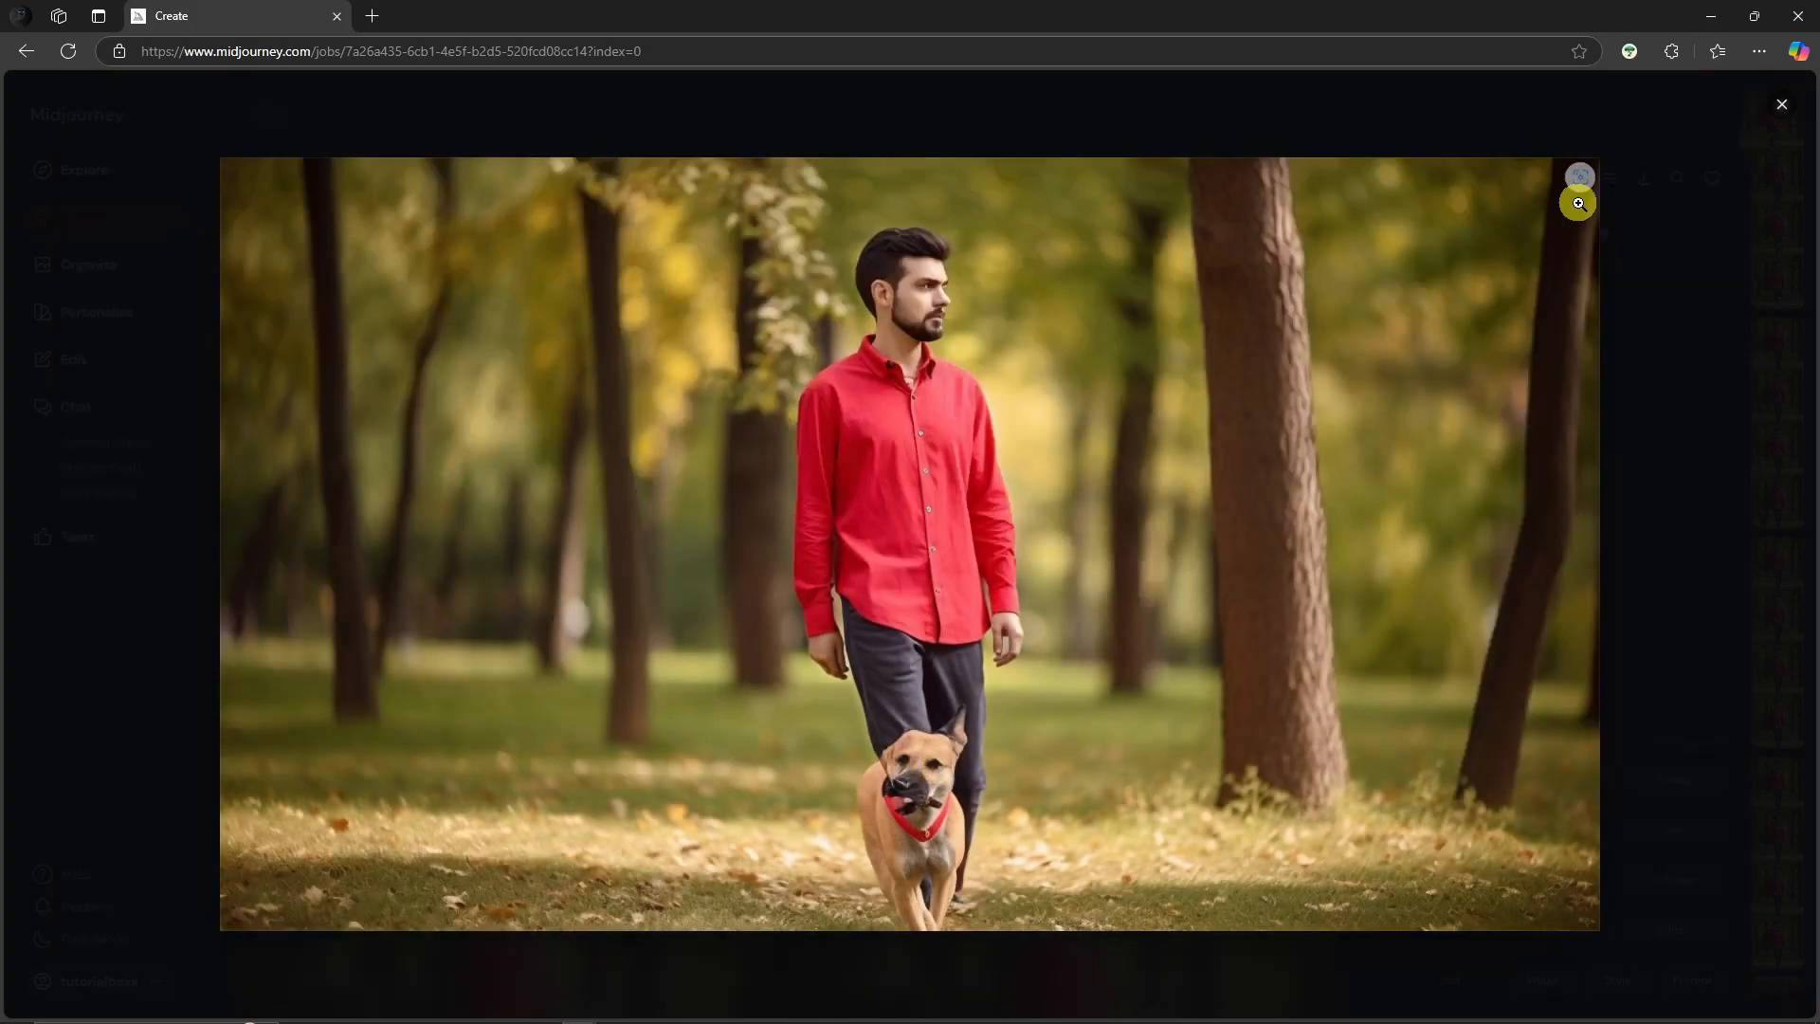
{"action": "left_click", "coordinate": [1786, 120]}
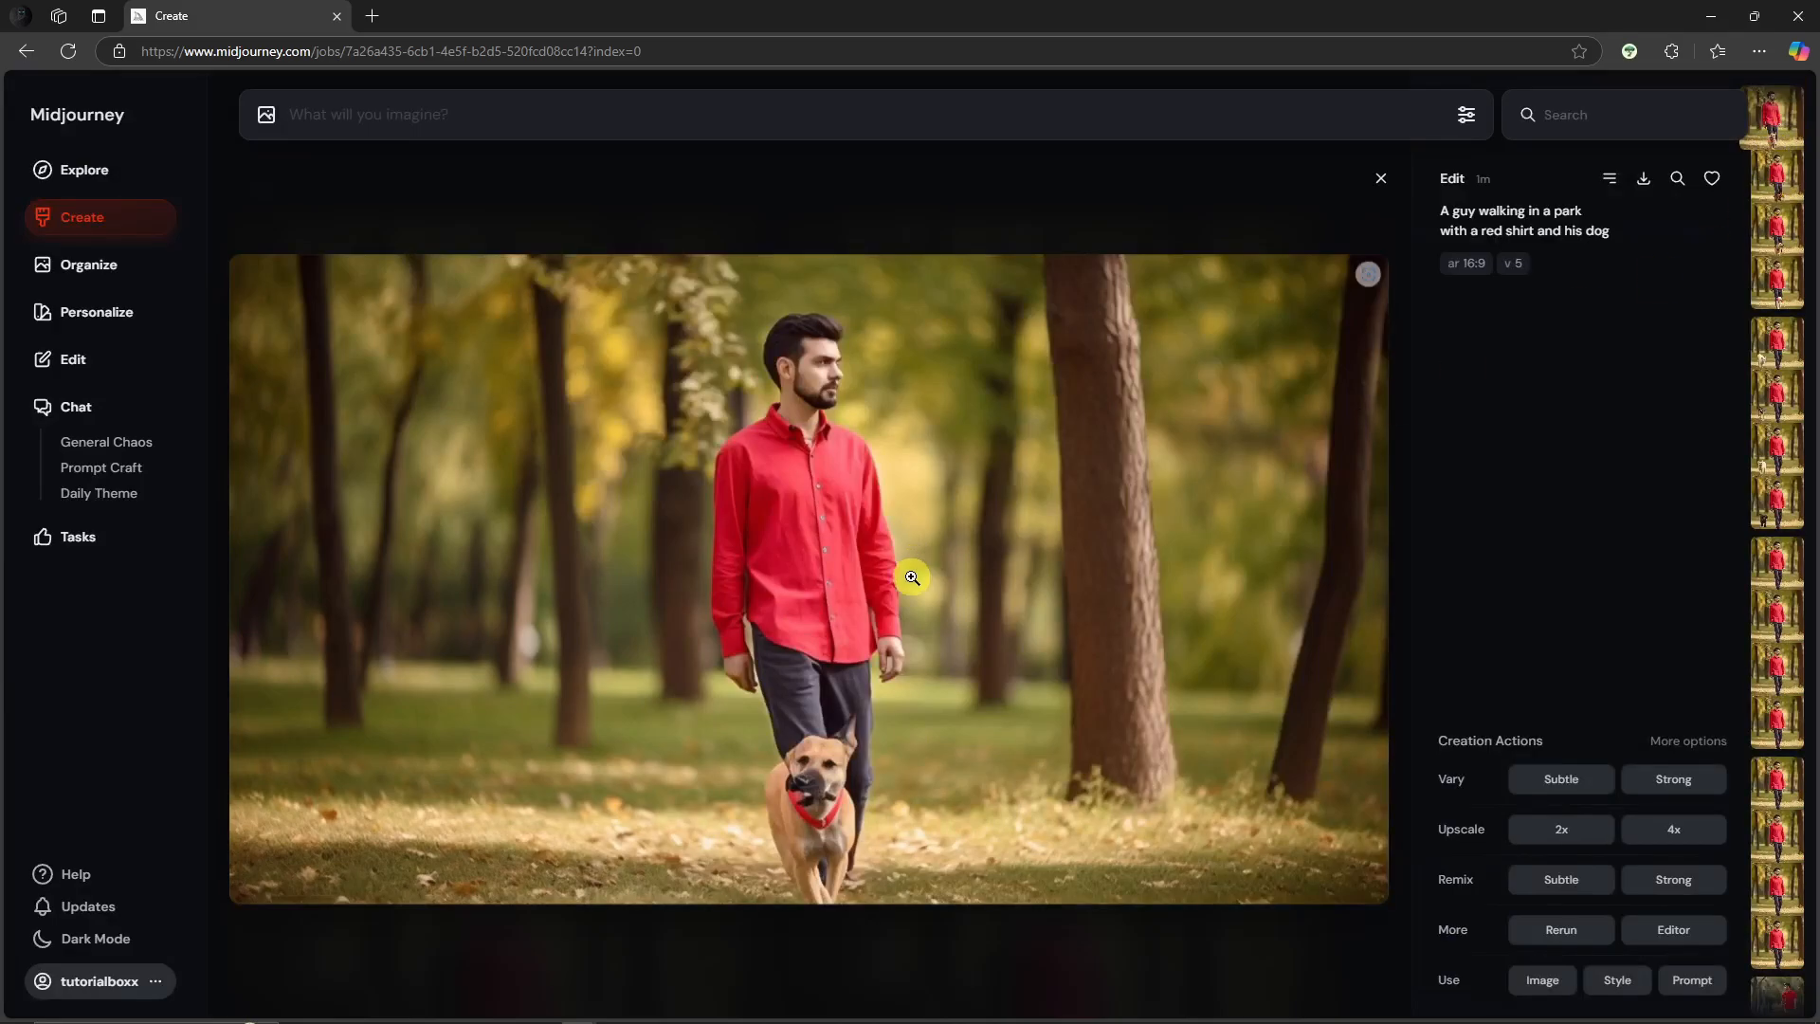
{"action": "left_click", "coordinate": [1789, 185]}
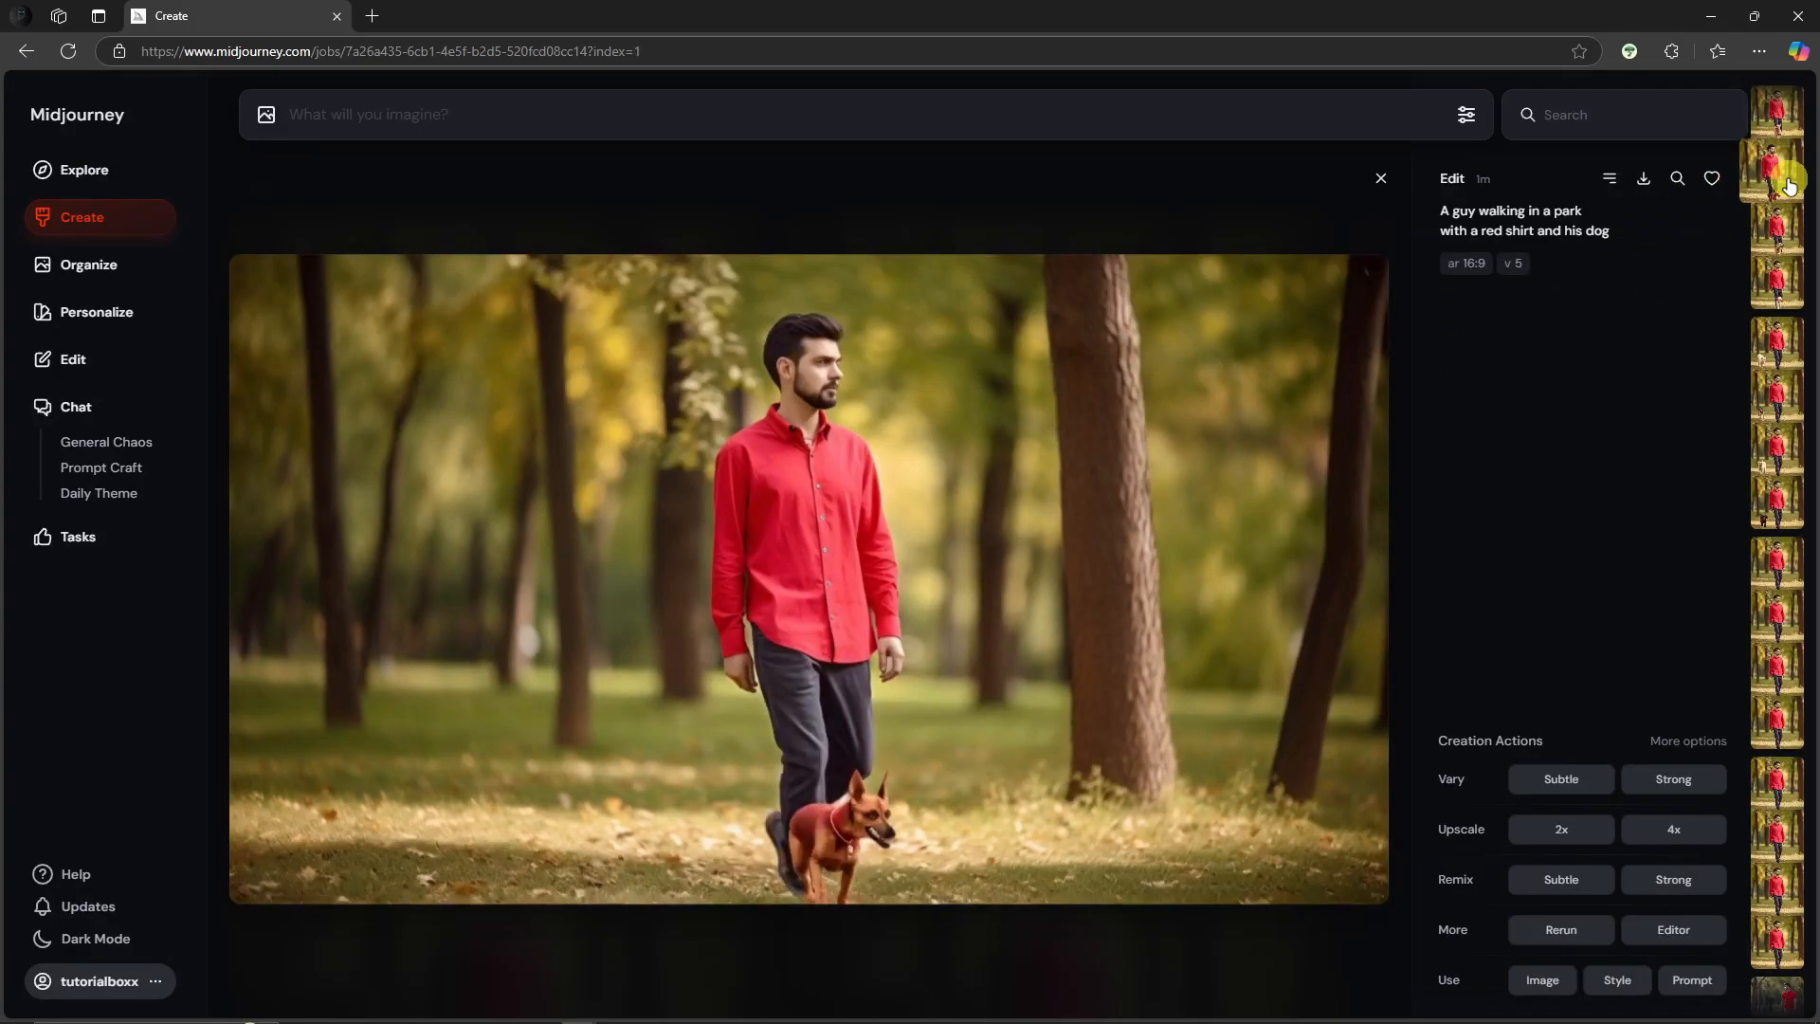
{"action": "left_click", "coordinate": [1783, 233]}
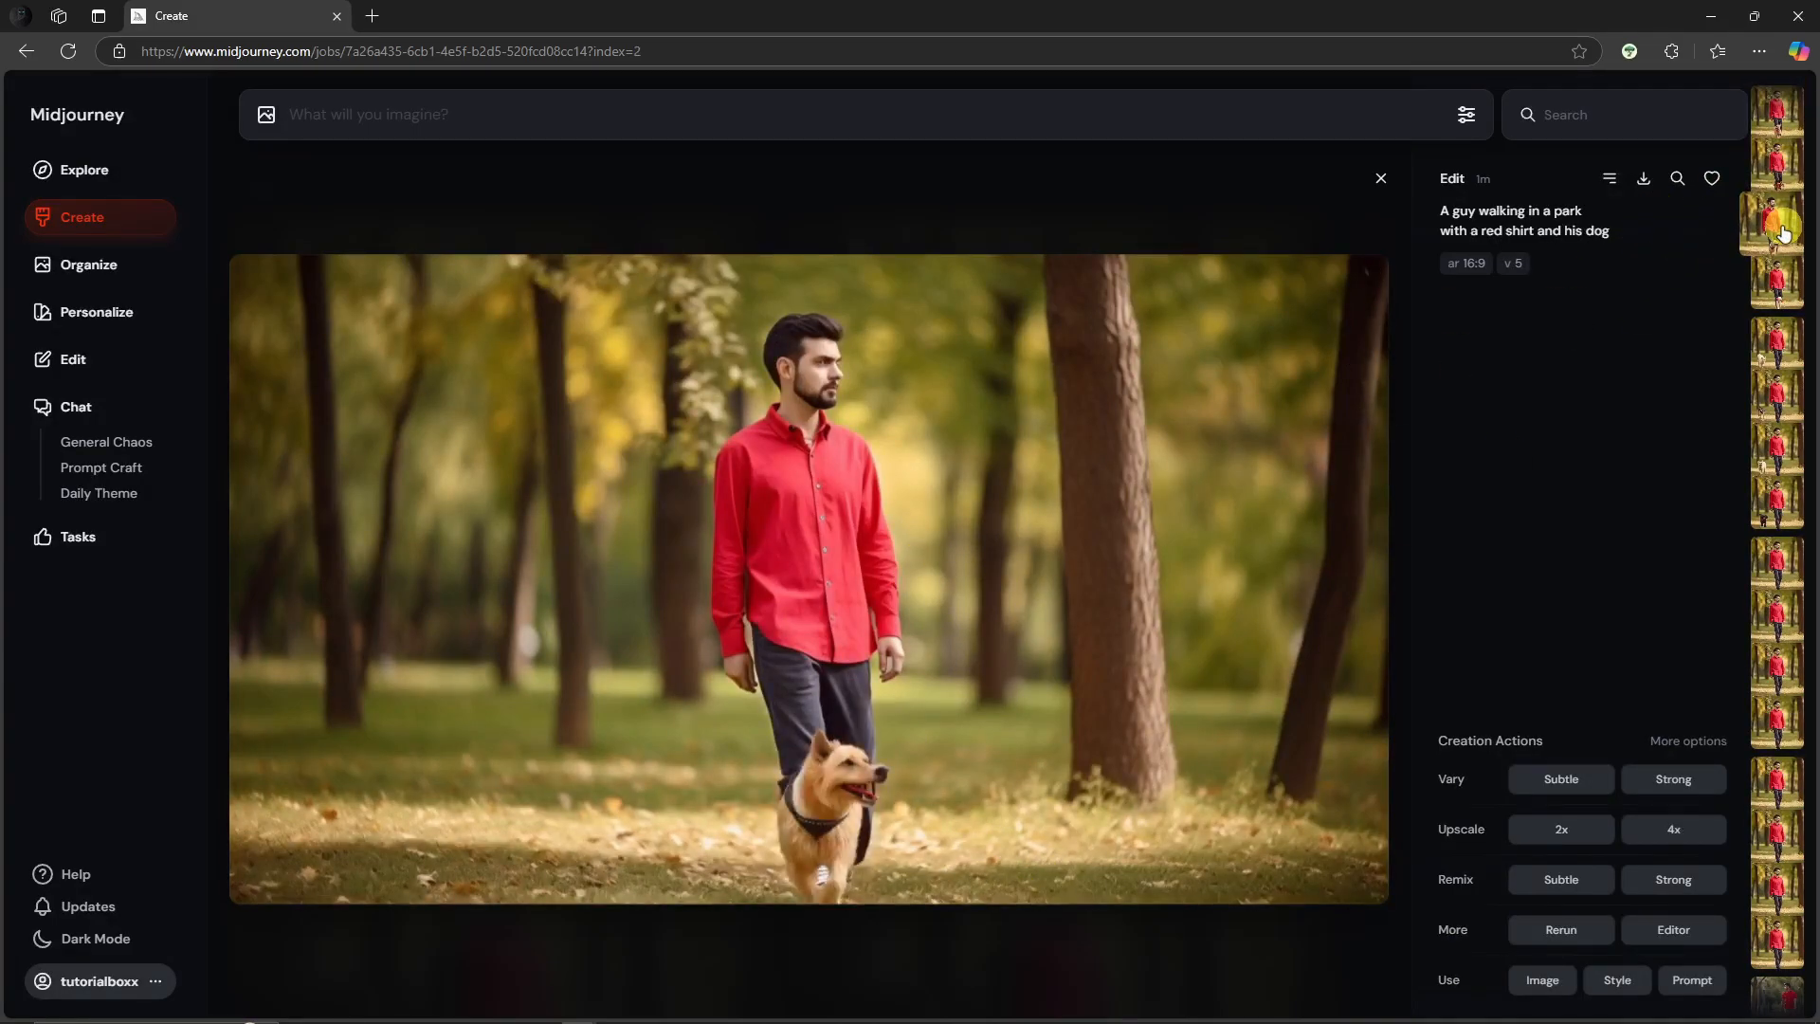
{"action": "left_click", "coordinate": [1778, 118]}
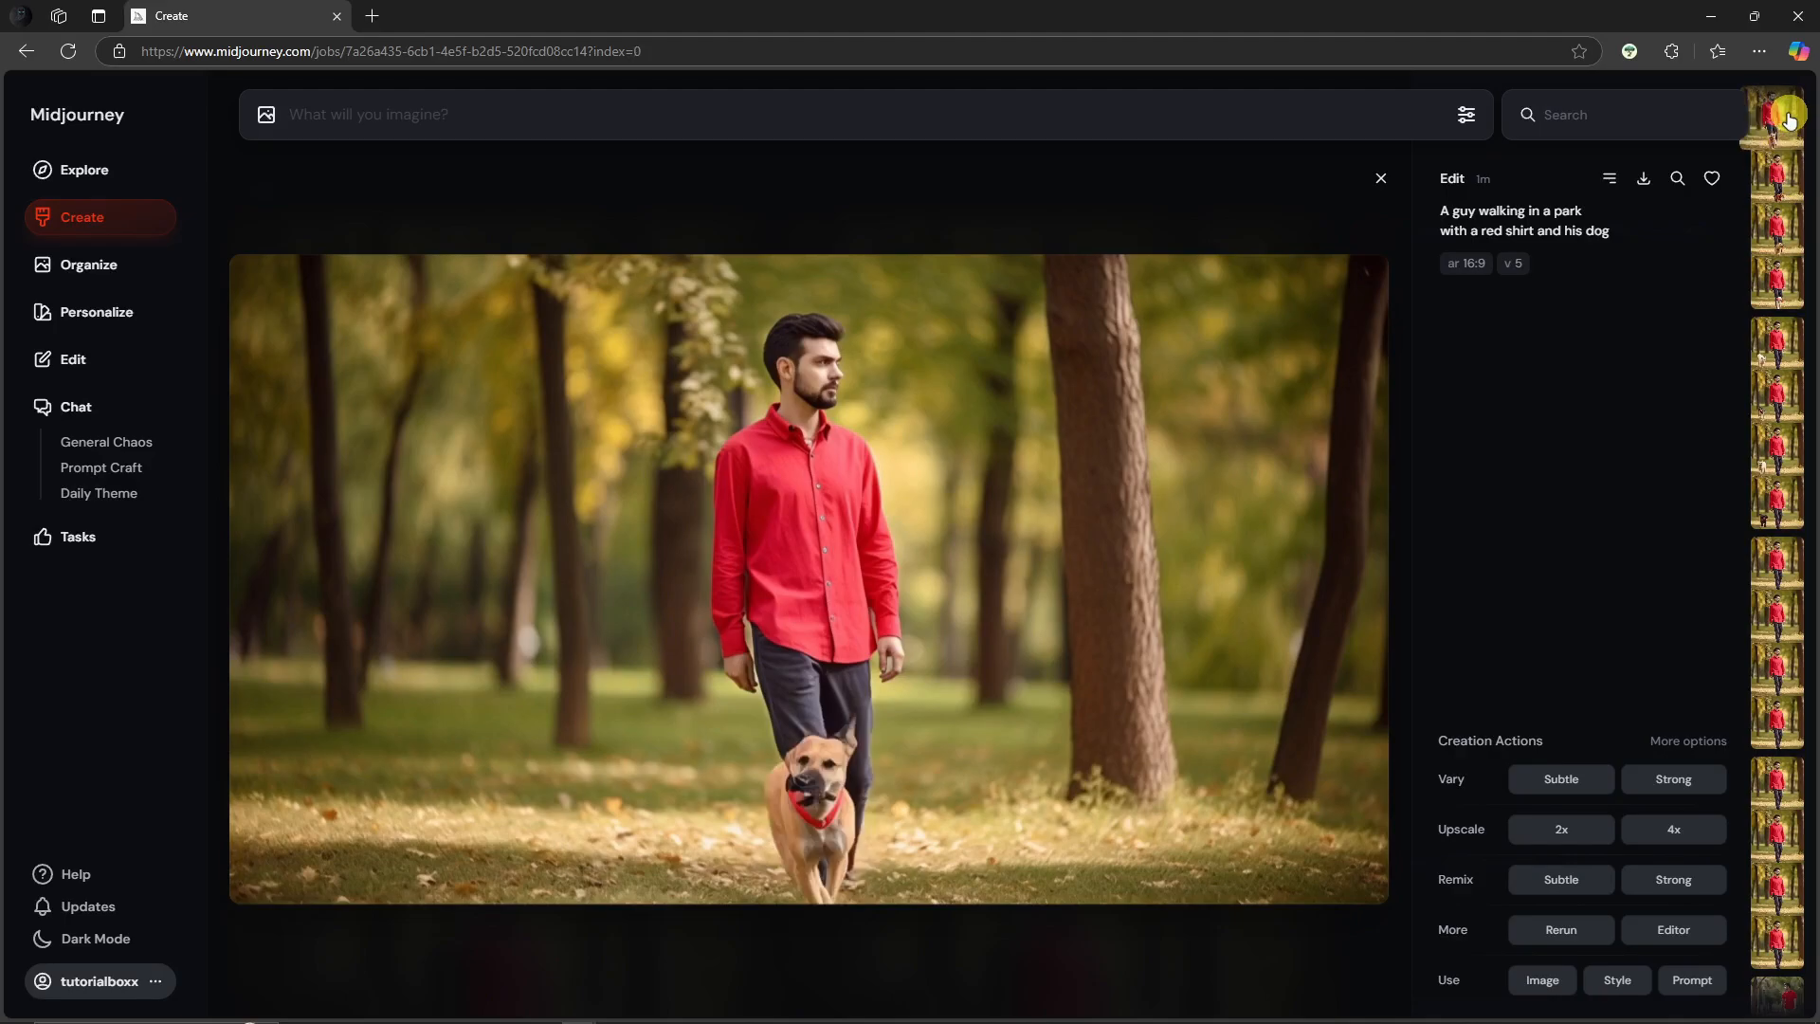
{"action": "left_click", "coordinate": [1785, 359]}
{"action": "left_click", "coordinate": [1774, 688]}
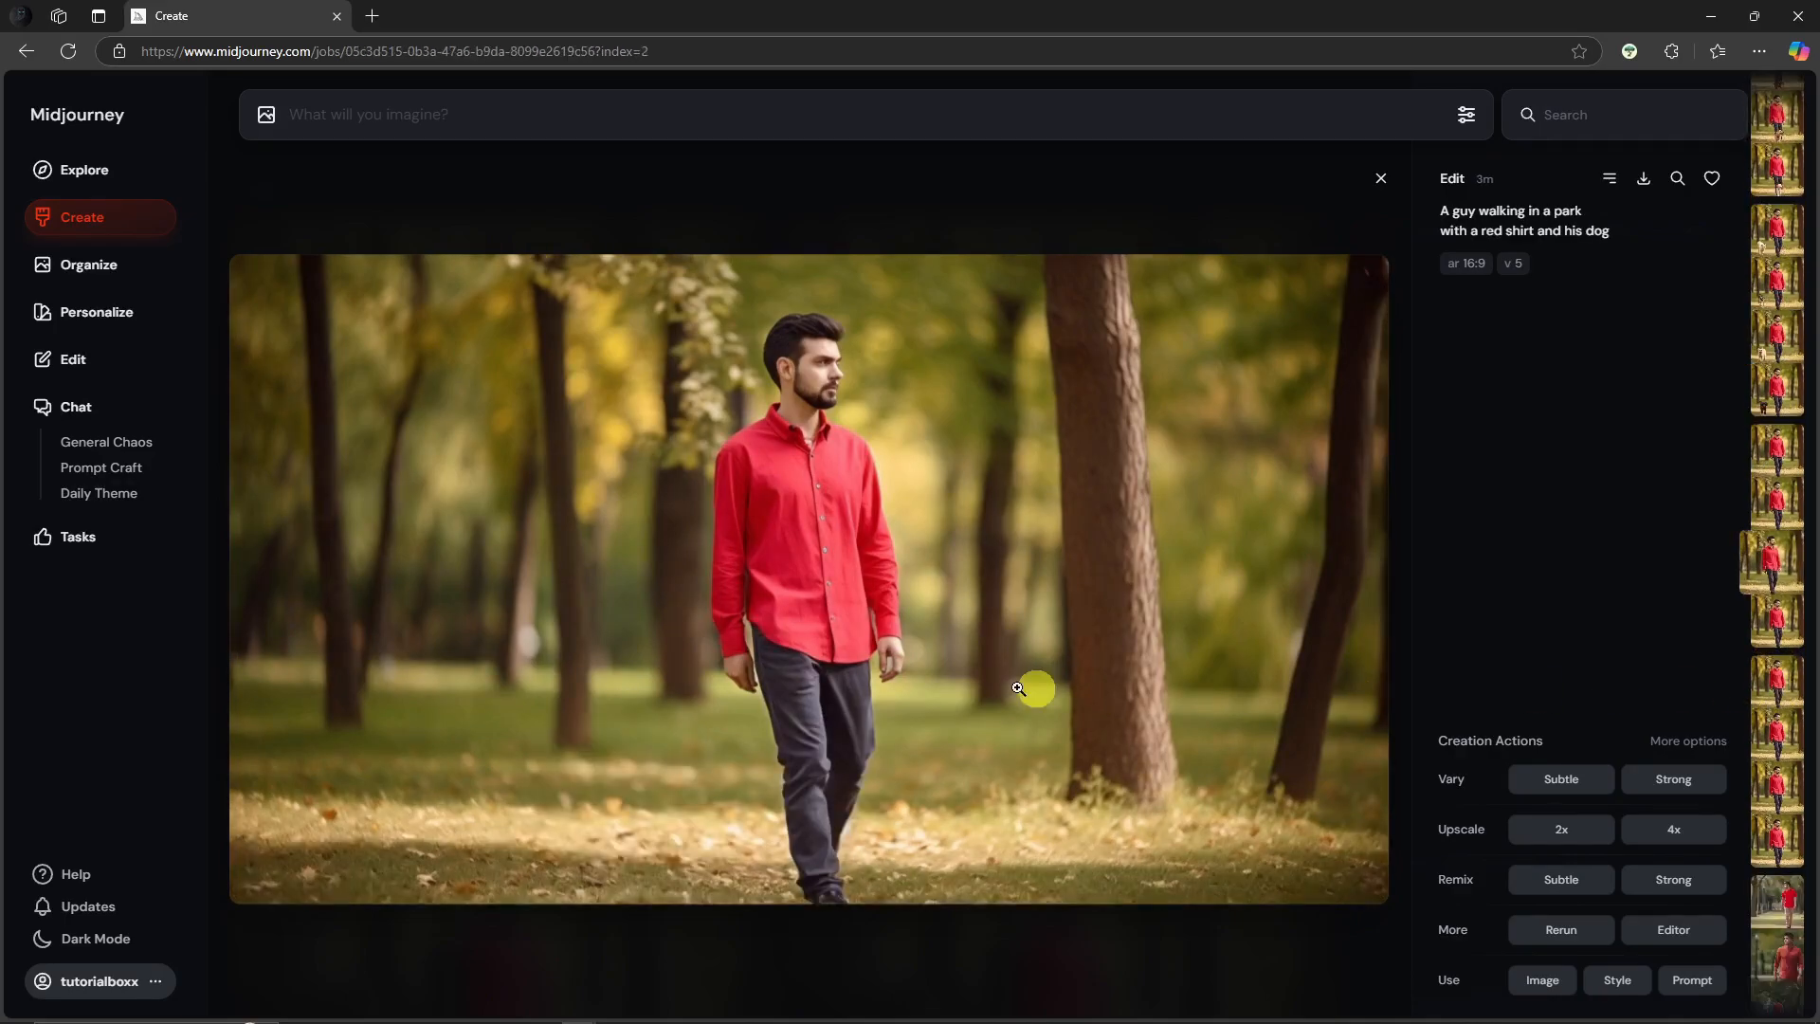
Step: Open a dog-less result in the full editor, erase a patch of lawn beside the man and submit the edit
{"action": "left_click", "coordinate": [1682, 948]}
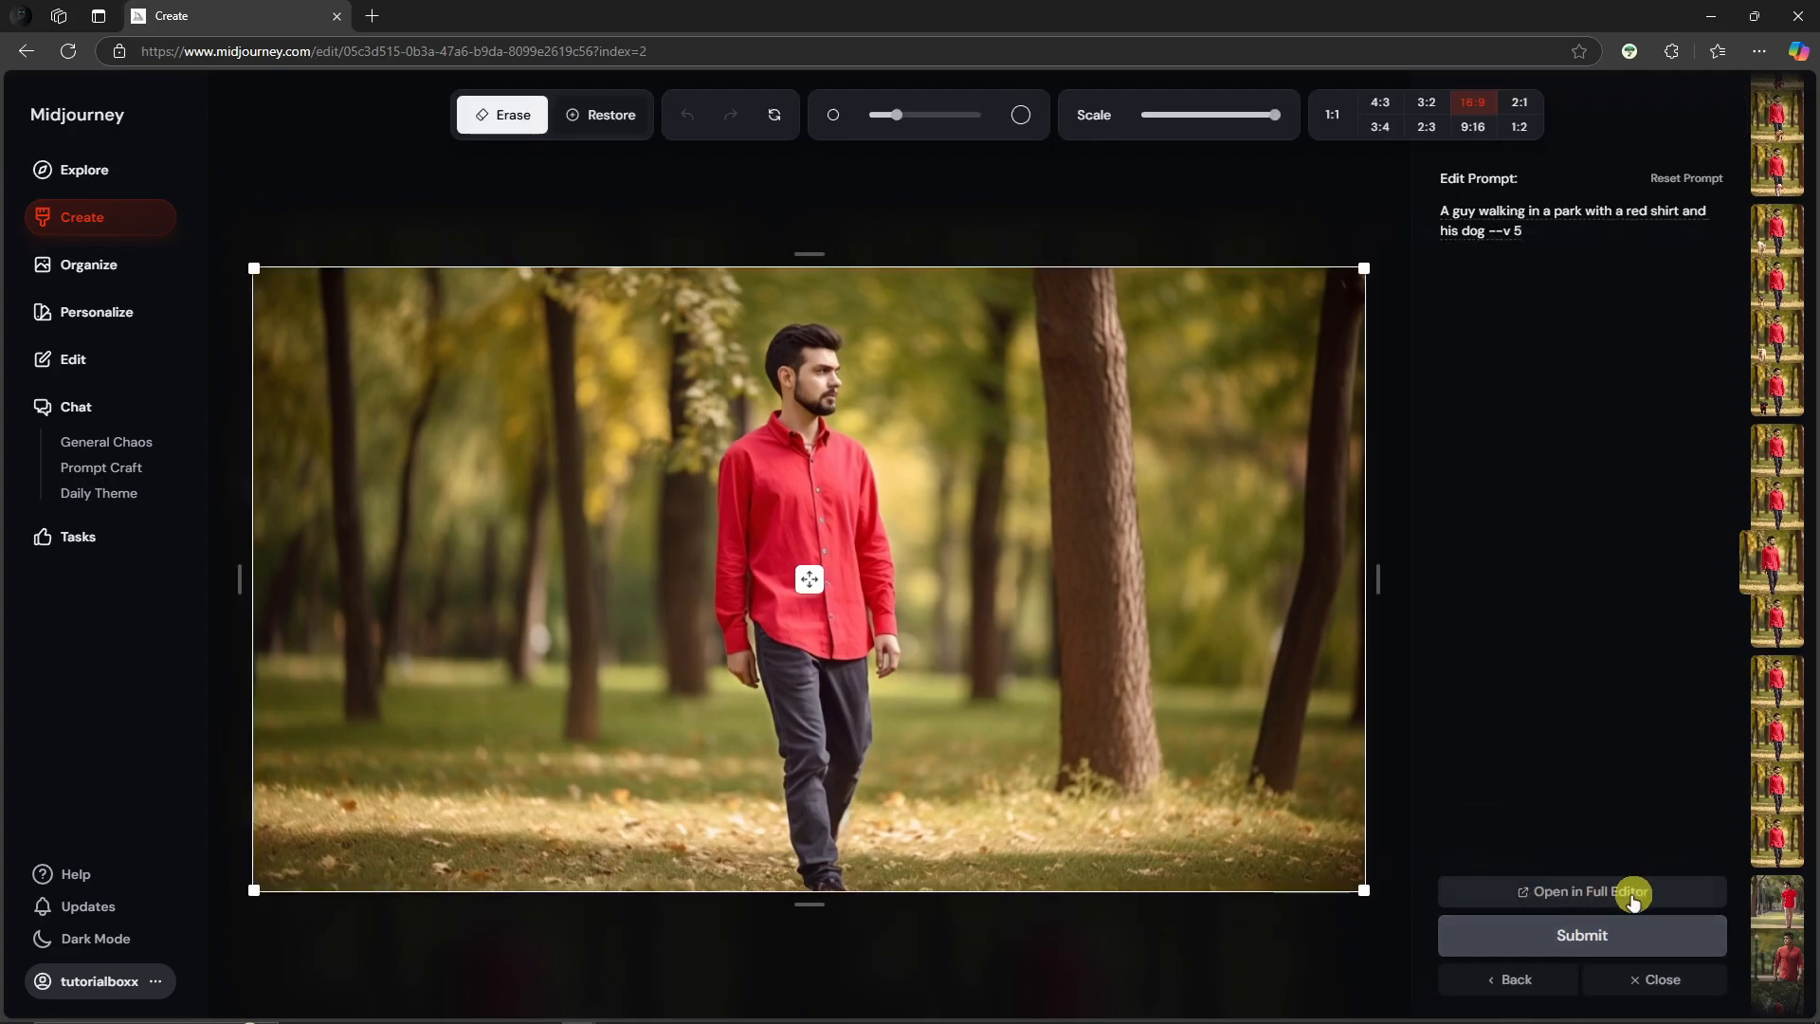
{"action": "left_click", "coordinate": [1564, 889]}
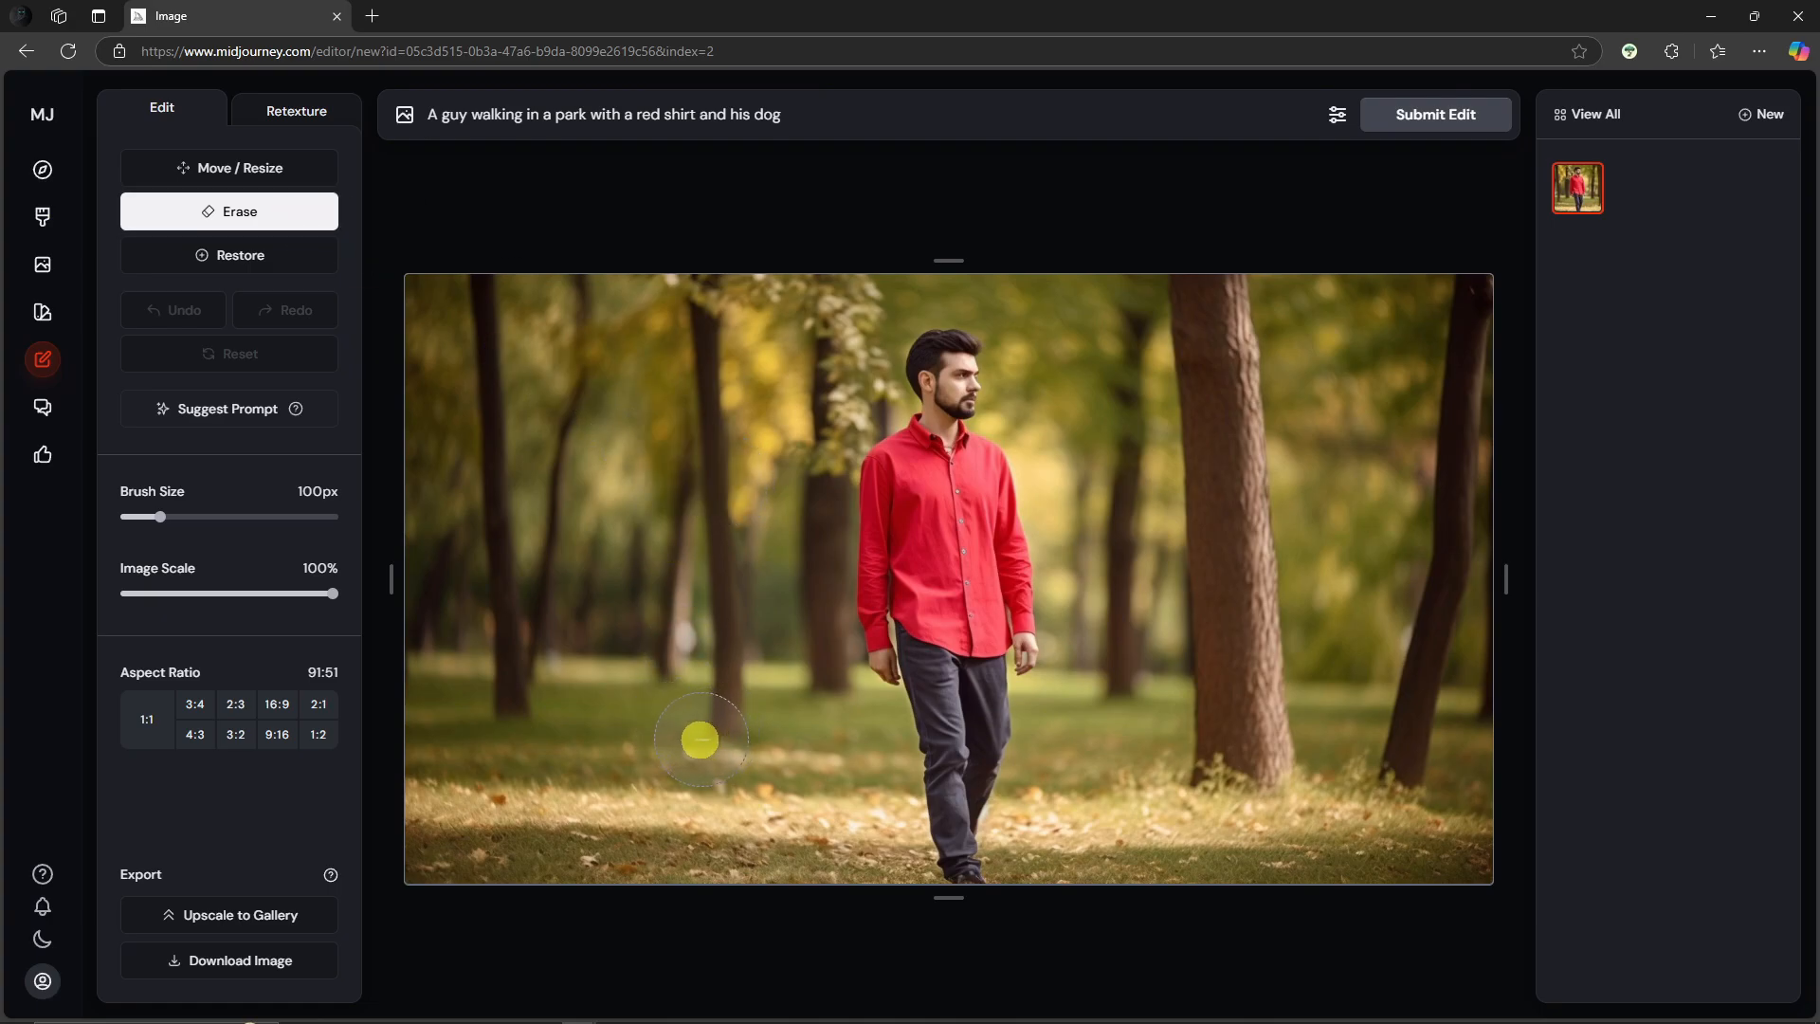
{"action": "mouse_move", "coordinate": [700, 740]}
{"action": "left_mouse_down"}
{"action": "mouse_move", "coordinate": [746, 733]}
{"action": "mouse_move", "coordinate": [815, 789]}
{"action": "mouse_move", "coordinate": [733, 838]}
{"action": "mouse_move", "coordinate": [669, 793]}
{"action": "mouse_move", "coordinate": [763, 777]}
{"action": "mouse_move", "coordinate": [718, 784]}
{"action": "left_mouse_up"}
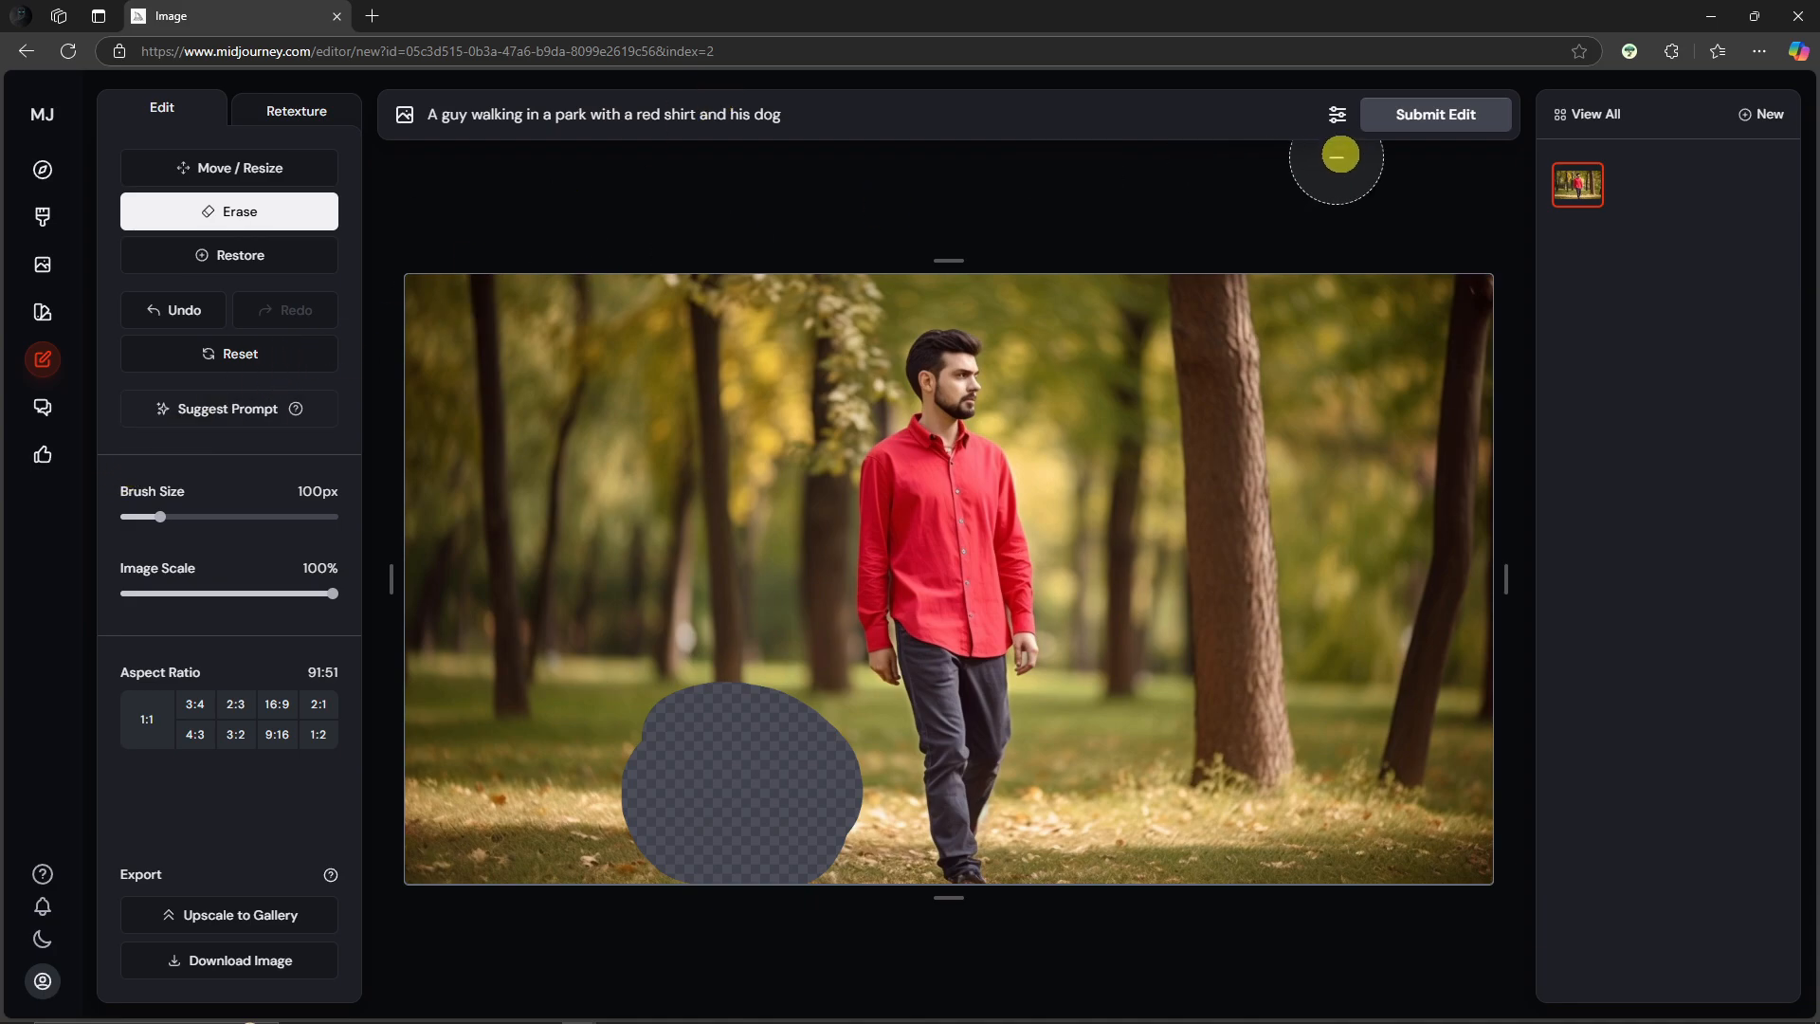
{"action": "left_click", "coordinate": [1418, 131]}
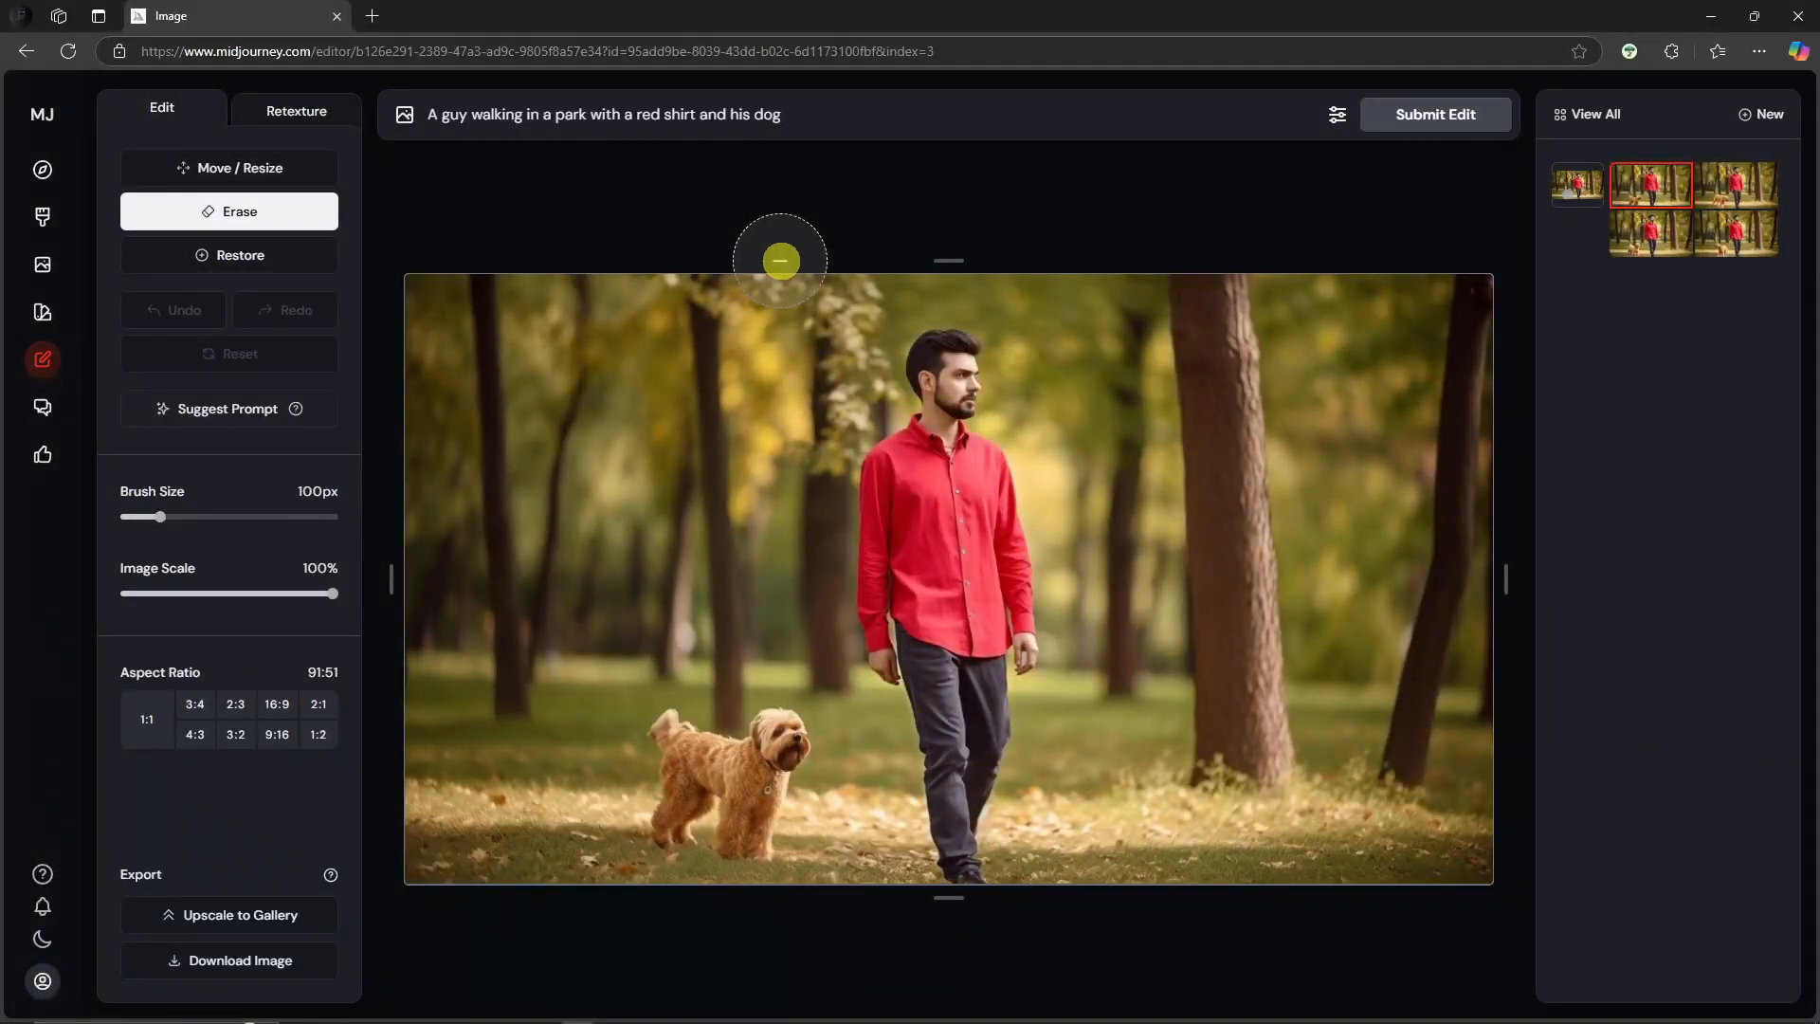
Step: Compare the new dog variations by switching between their thumbnails
{"action": "left_click", "coordinate": [1651, 245]}
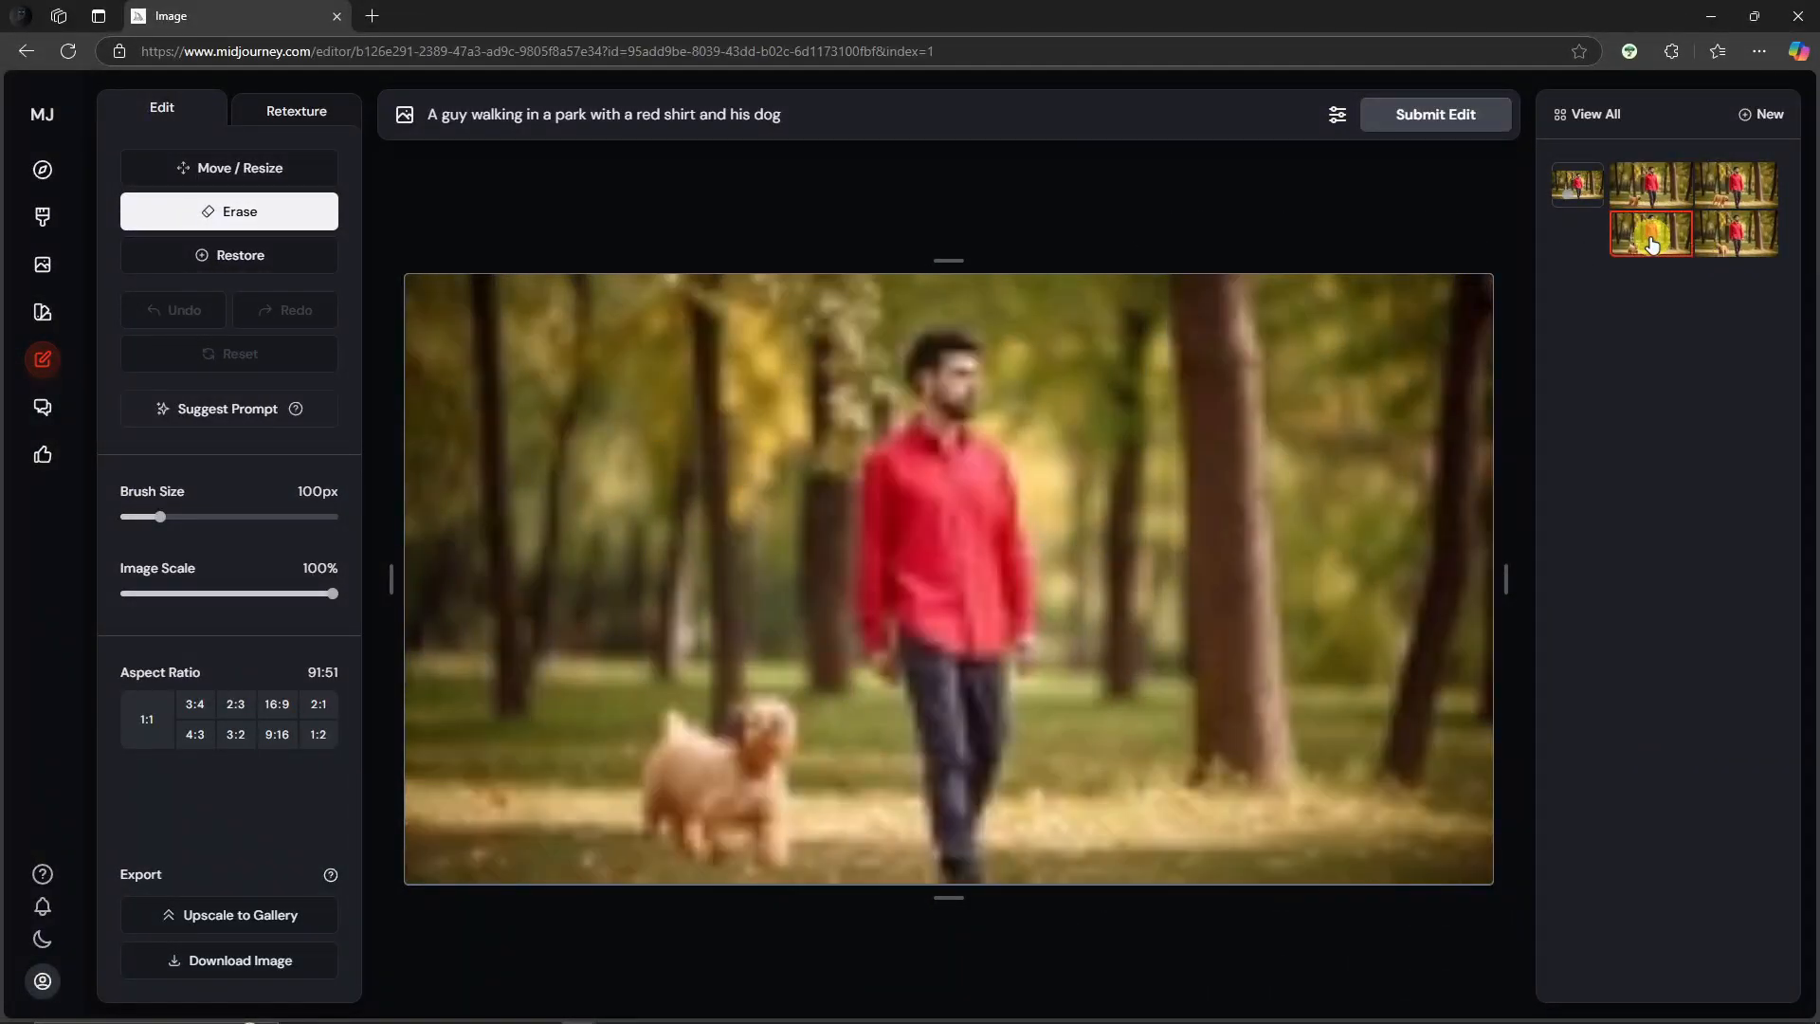
{"action": "left_click", "coordinate": [1728, 245]}
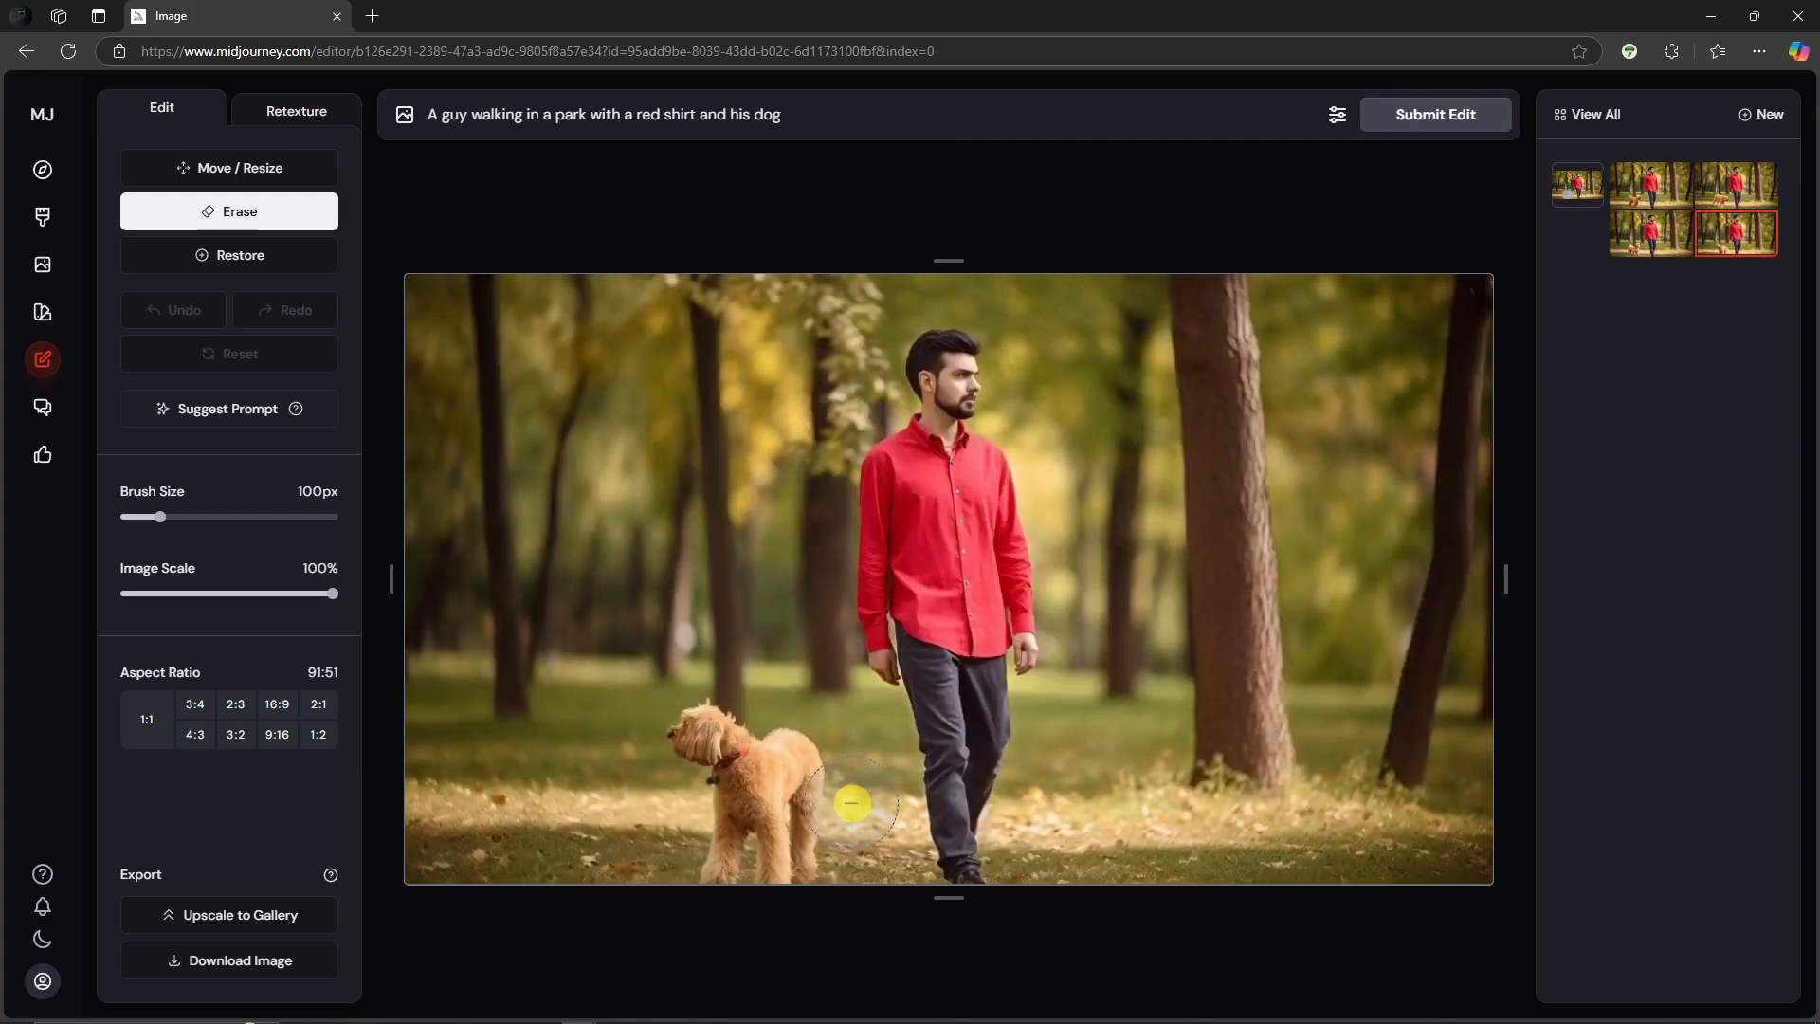
{"action": "left_click", "coordinate": [1673, 236]}
{"action": "left_click", "coordinate": [1666, 205]}
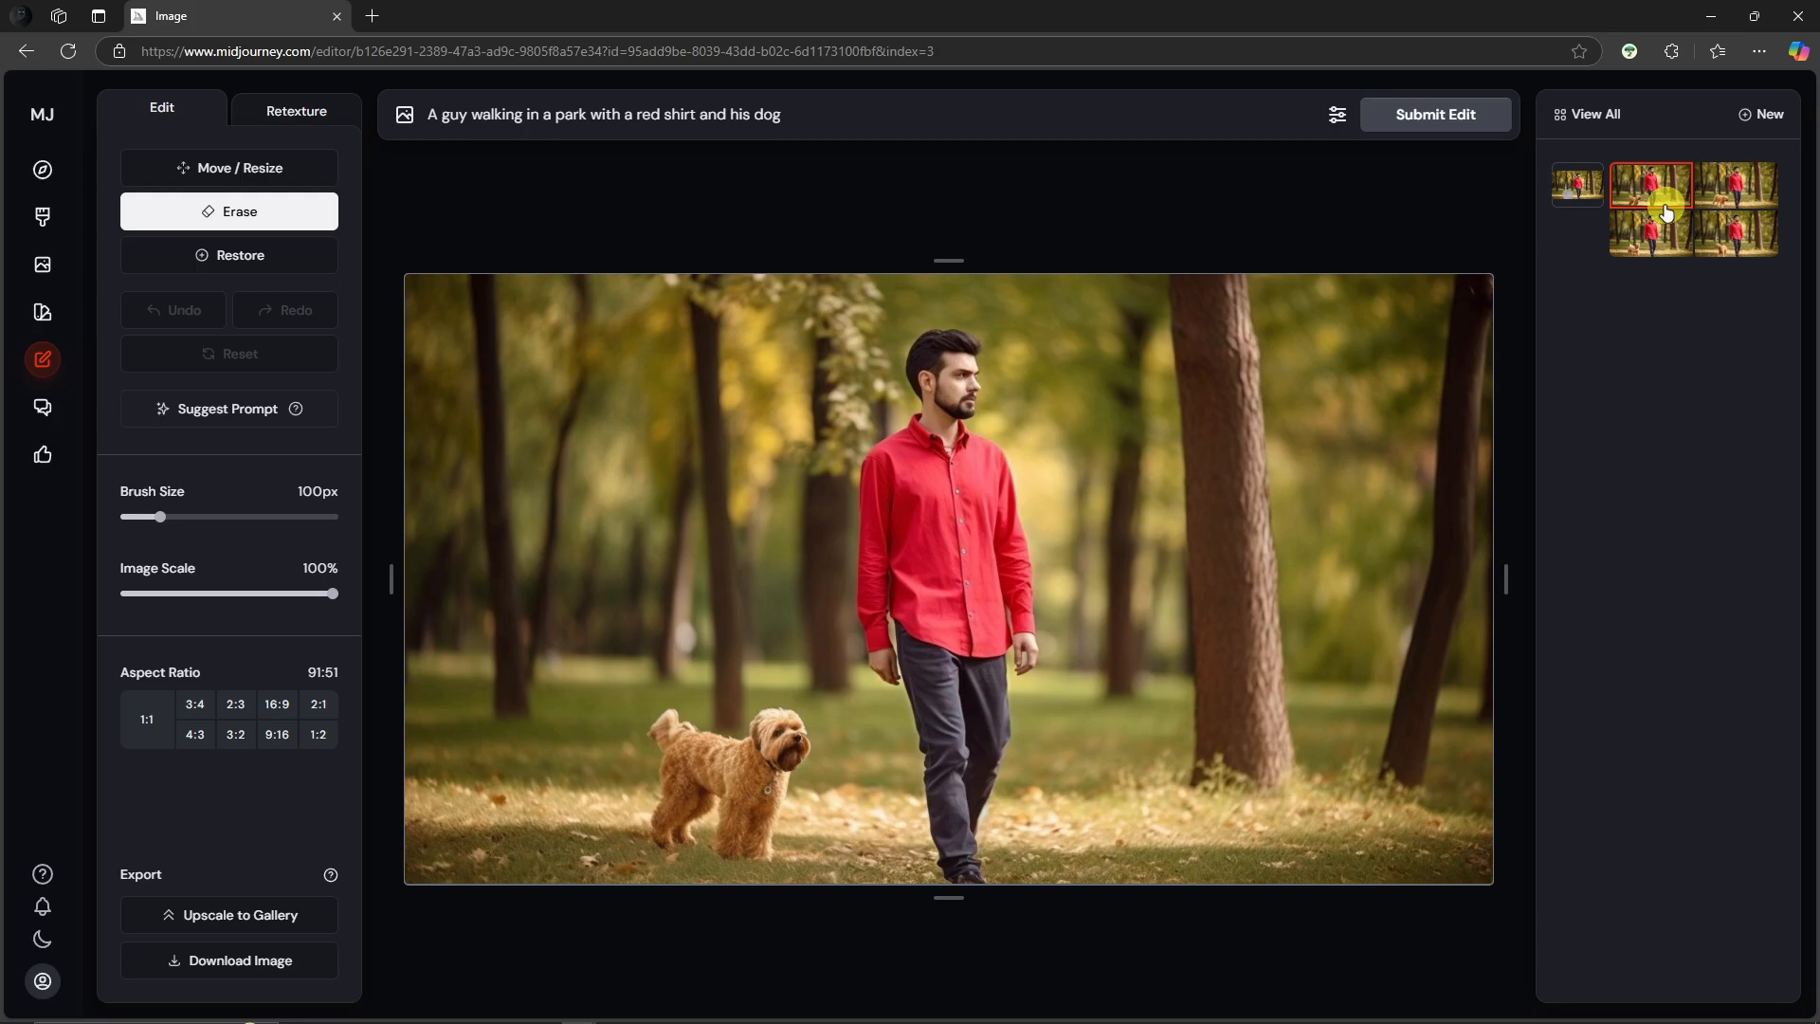
Step: Go to the Create page and inspect the model version options in the generation settings
{"action": "left_click", "coordinate": [47, 171]}
{"action": "left_click", "coordinate": [140, 237]}
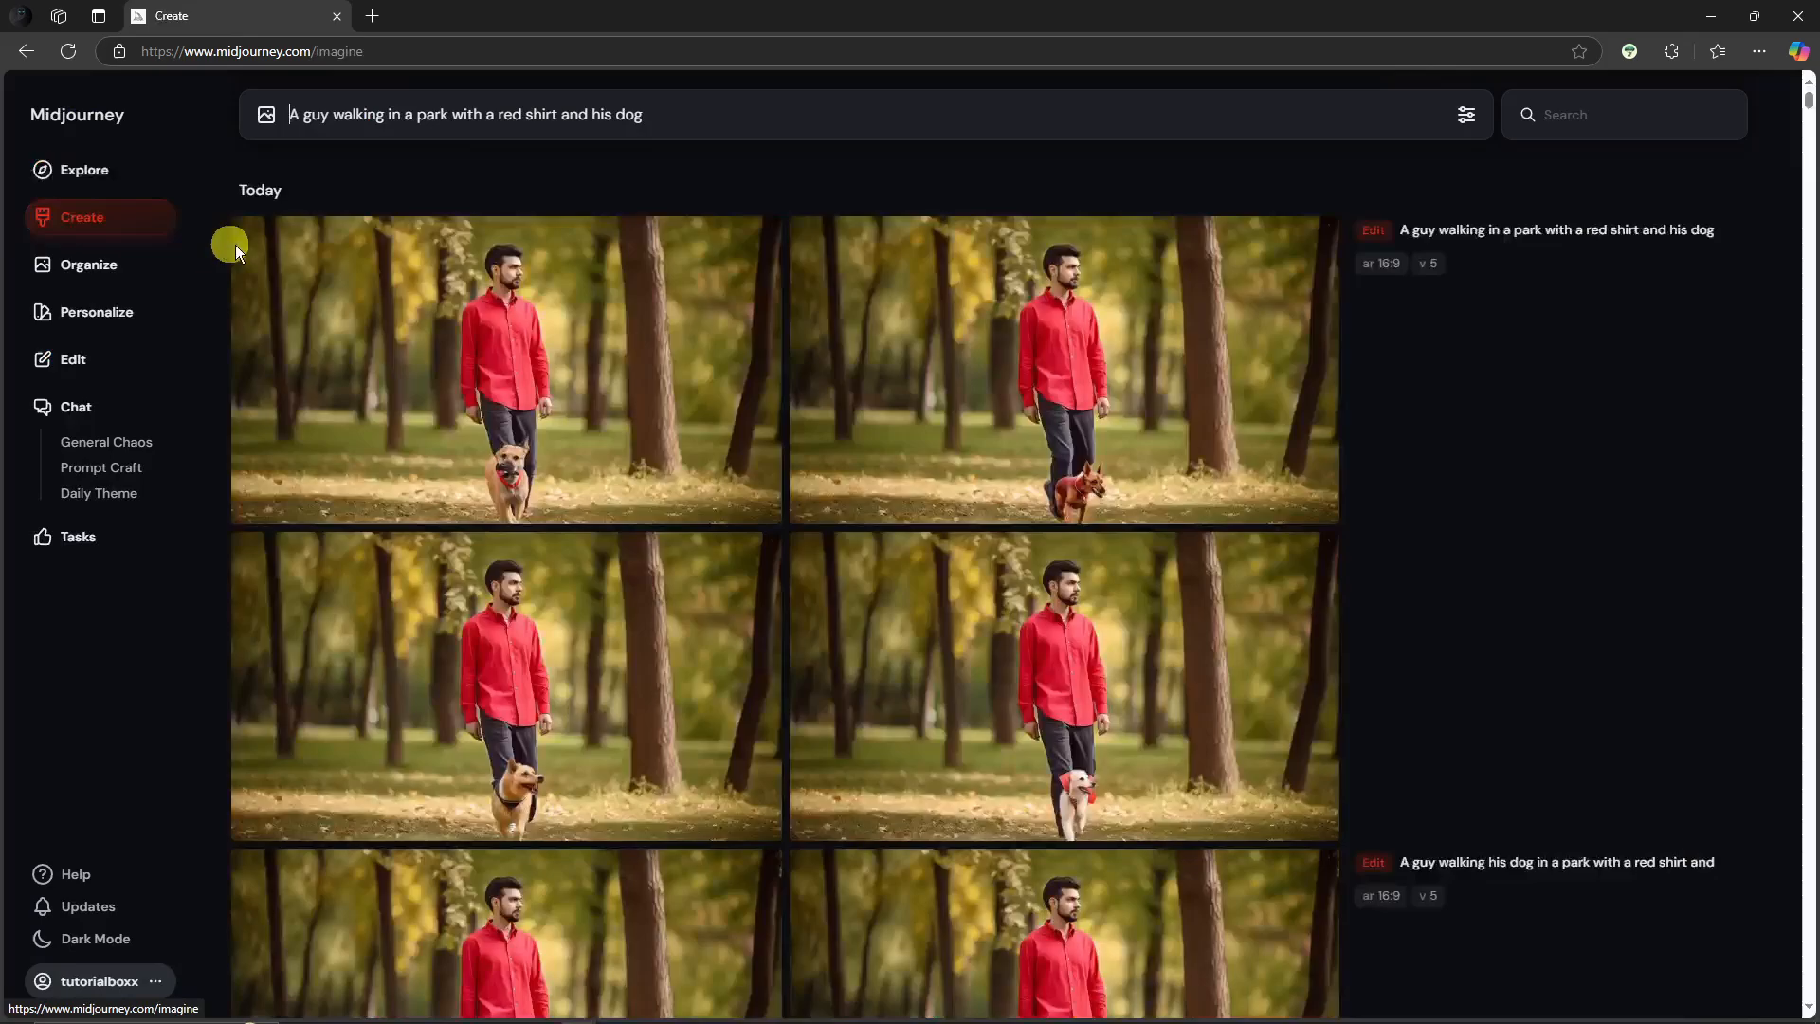
{"action": "left_click", "coordinate": [1464, 114]}
{"action": "left_click", "coordinate": [822, 517]}
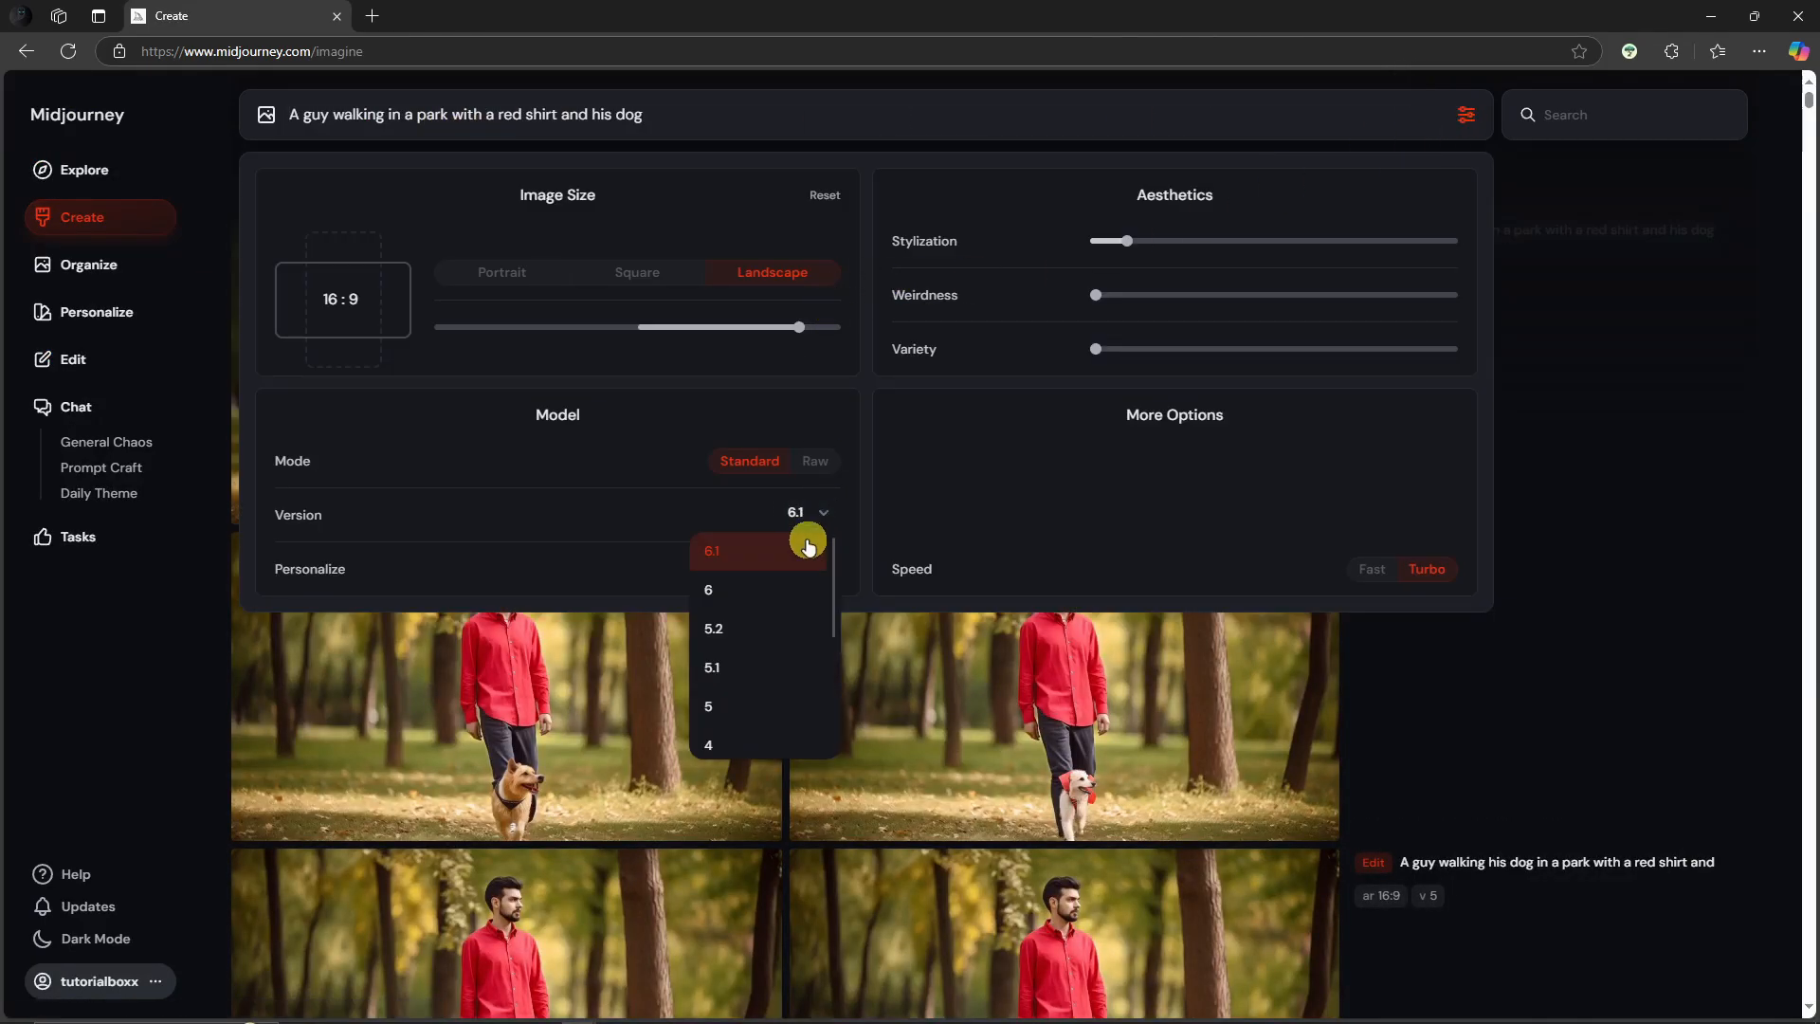
{"action": "scroll", "coordinate": [755, 679], "scroll_direction": "down", "scroll_amount": 1}
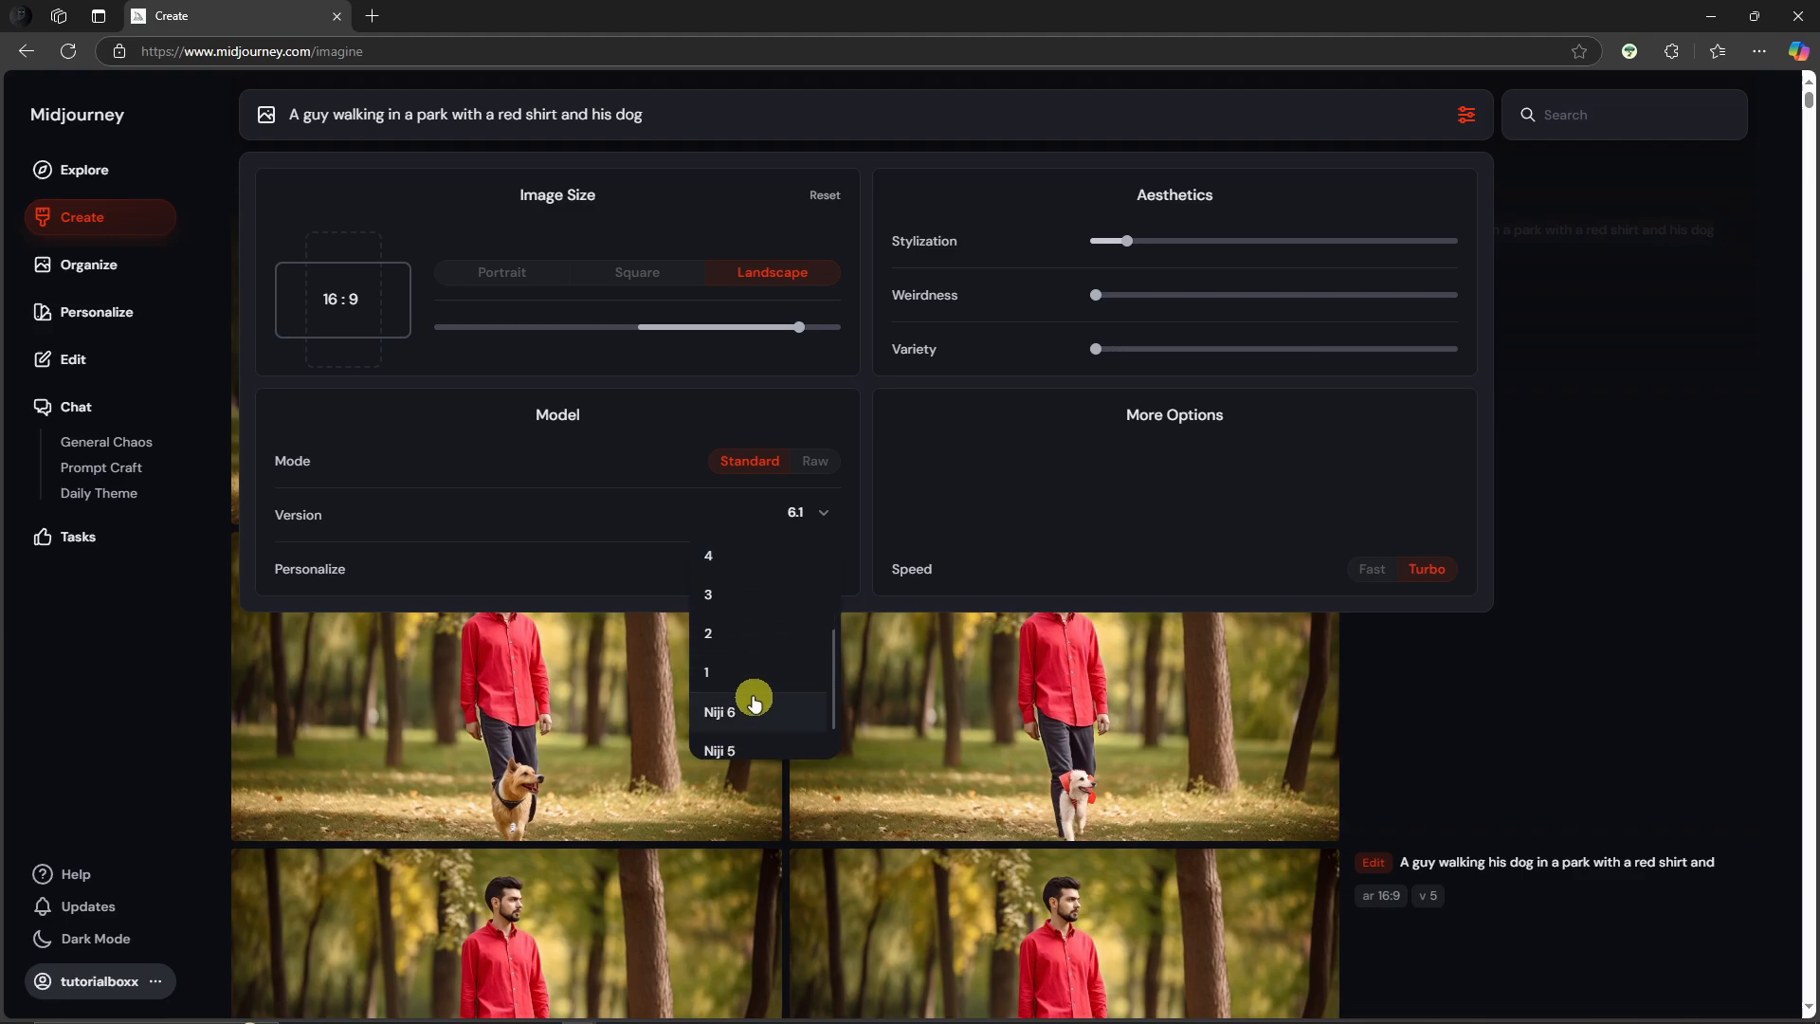
{"action": "left_click", "coordinate": [1576, 540]}
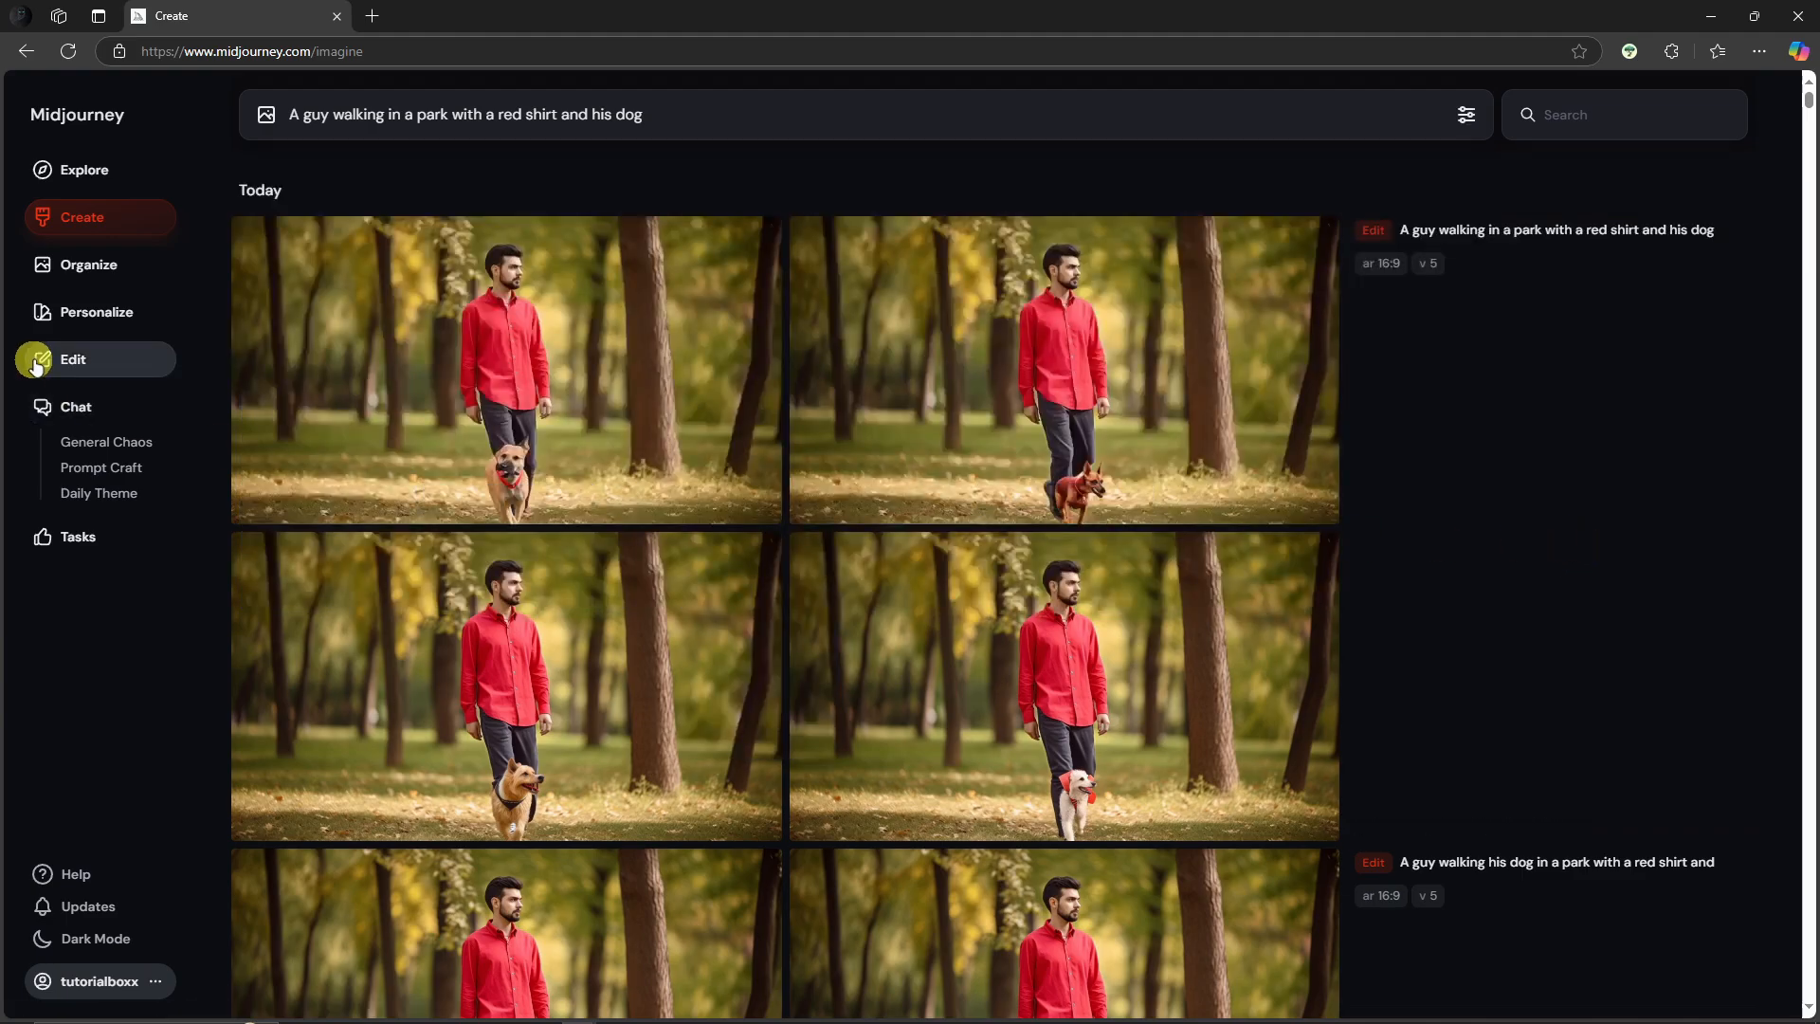
Step: Open the Retexture tab in the editor for the blue-suit street image and read its description
{"action": "left_click", "coordinate": [73, 361]}
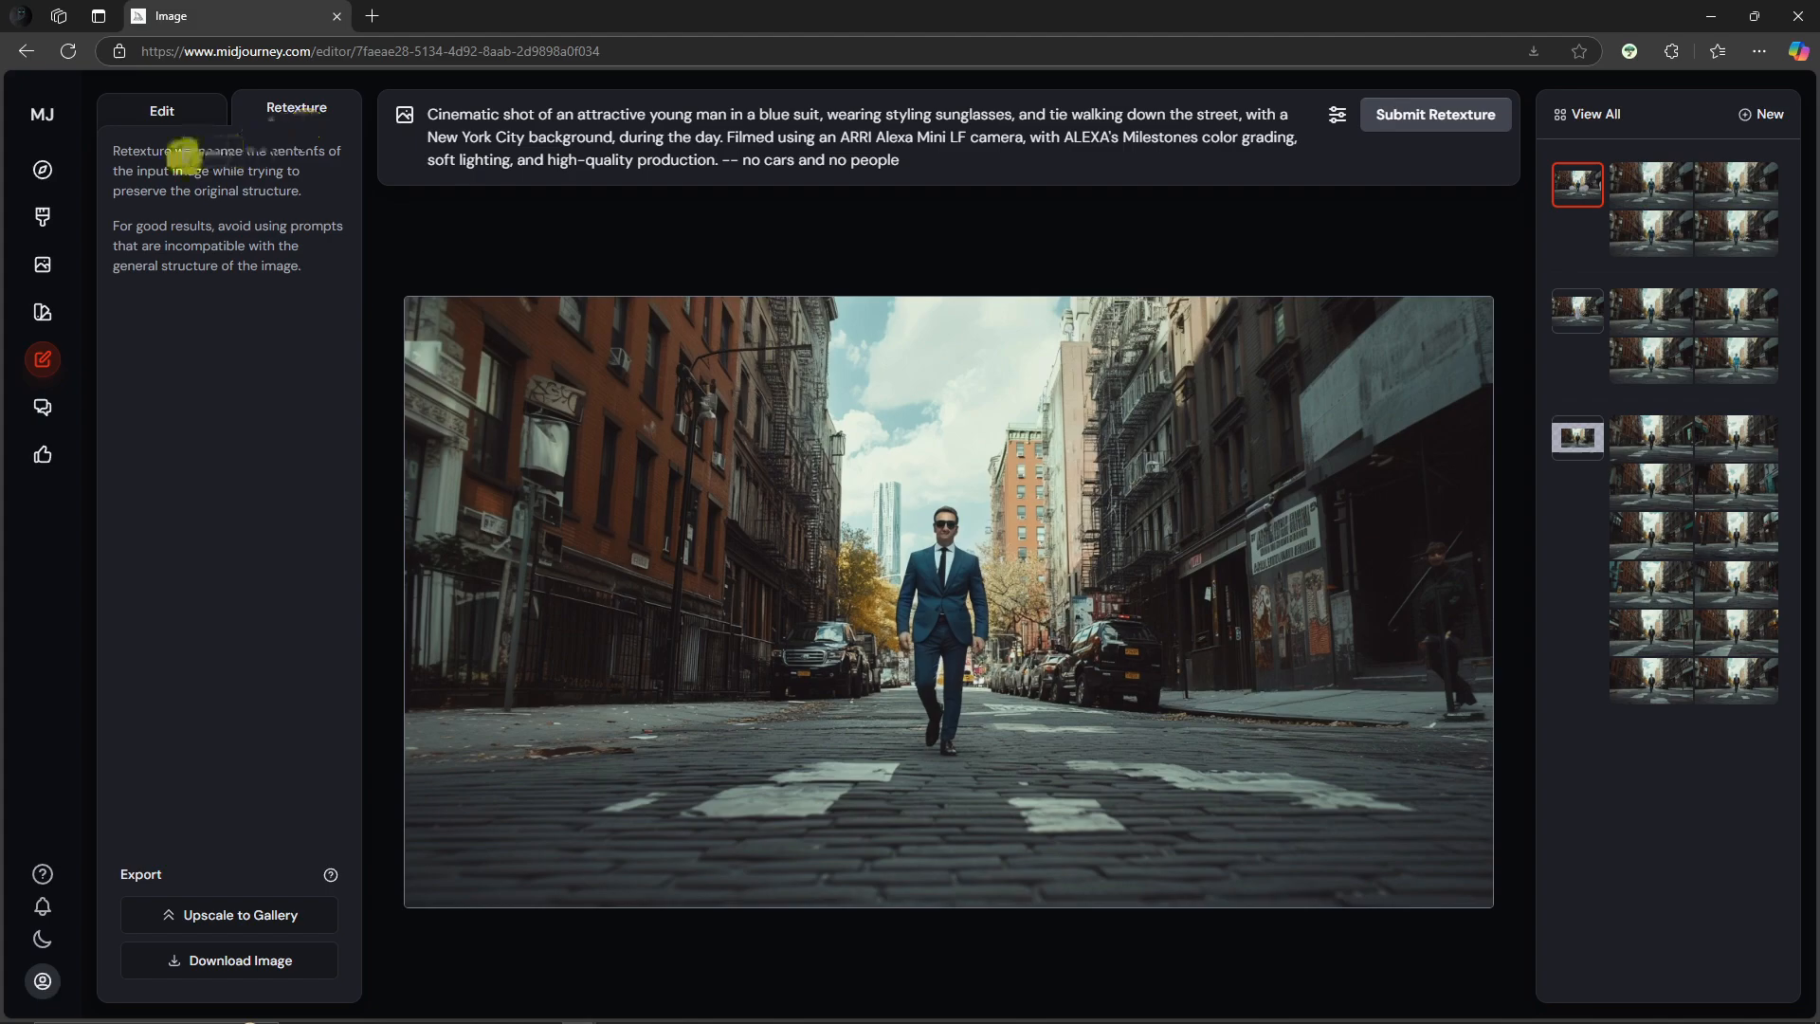
{"action": "left_click_drag", "start_coordinate": [100, 149], "coordinate": [337, 188]}
{"action": "left_click", "coordinate": [263, 237]}
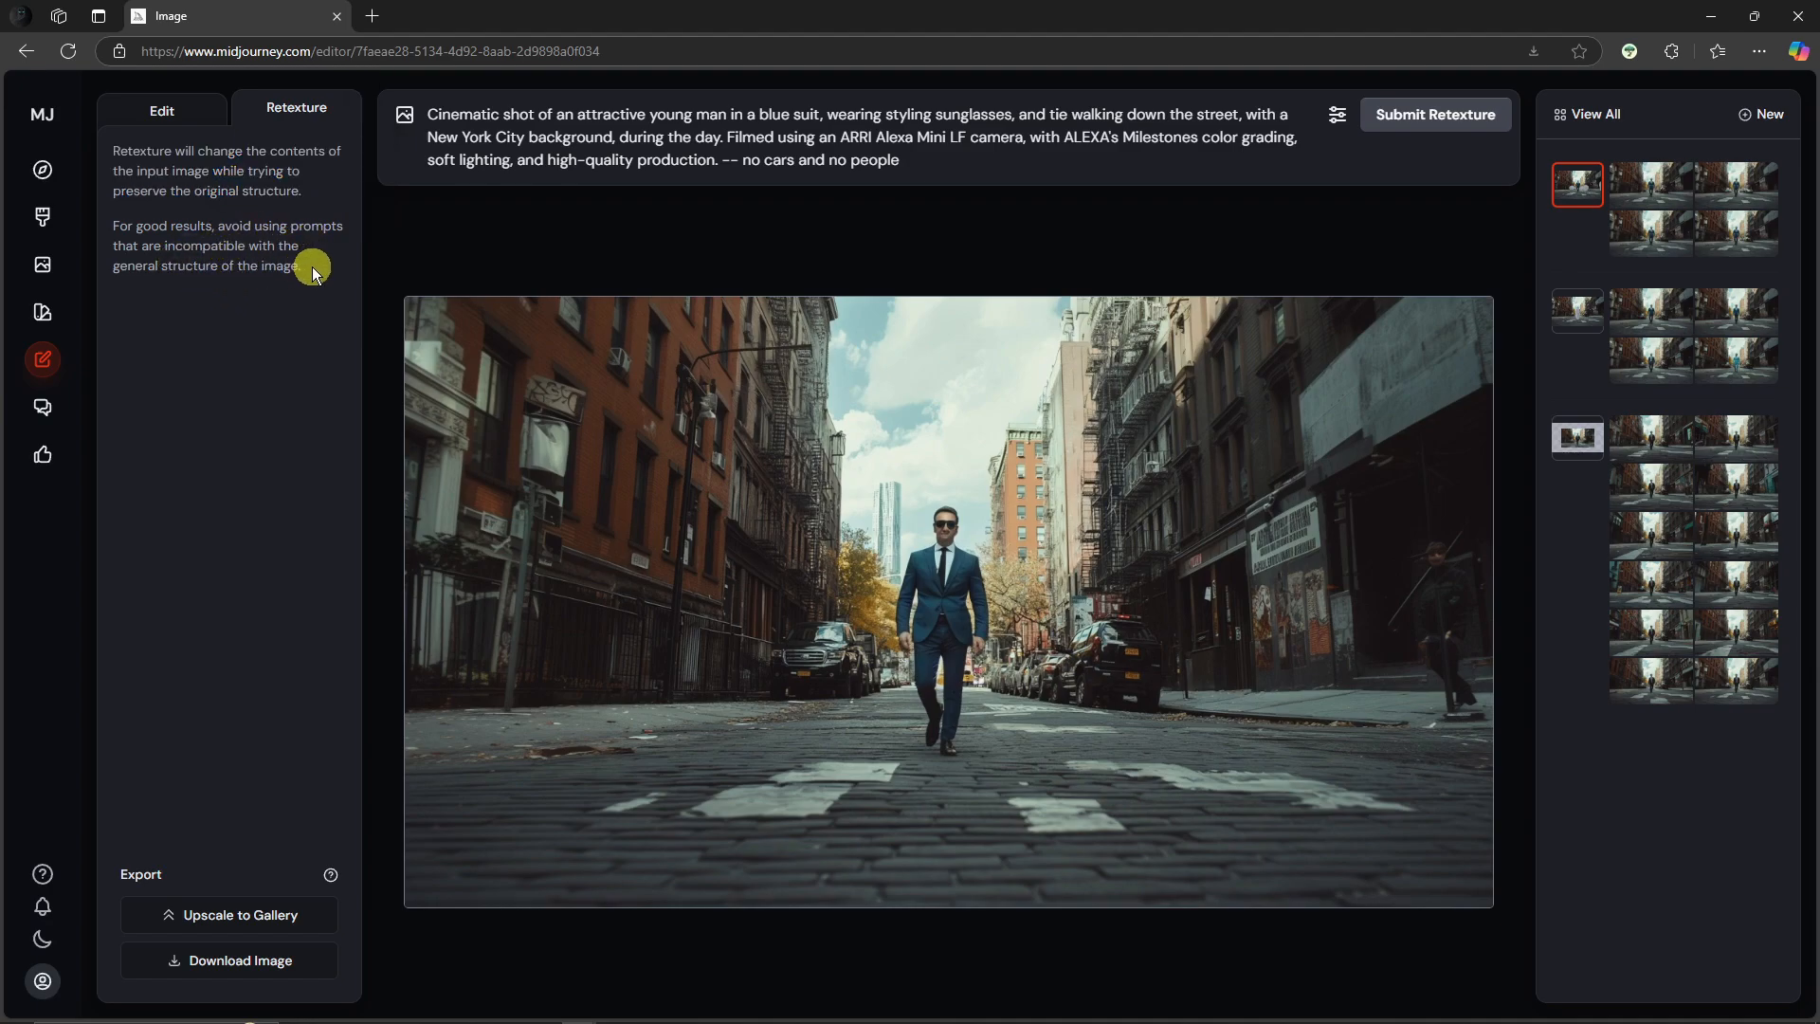
{"action": "left_click_drag", "start_coordinate": [305, 269], "coordinate": [136, 227]}
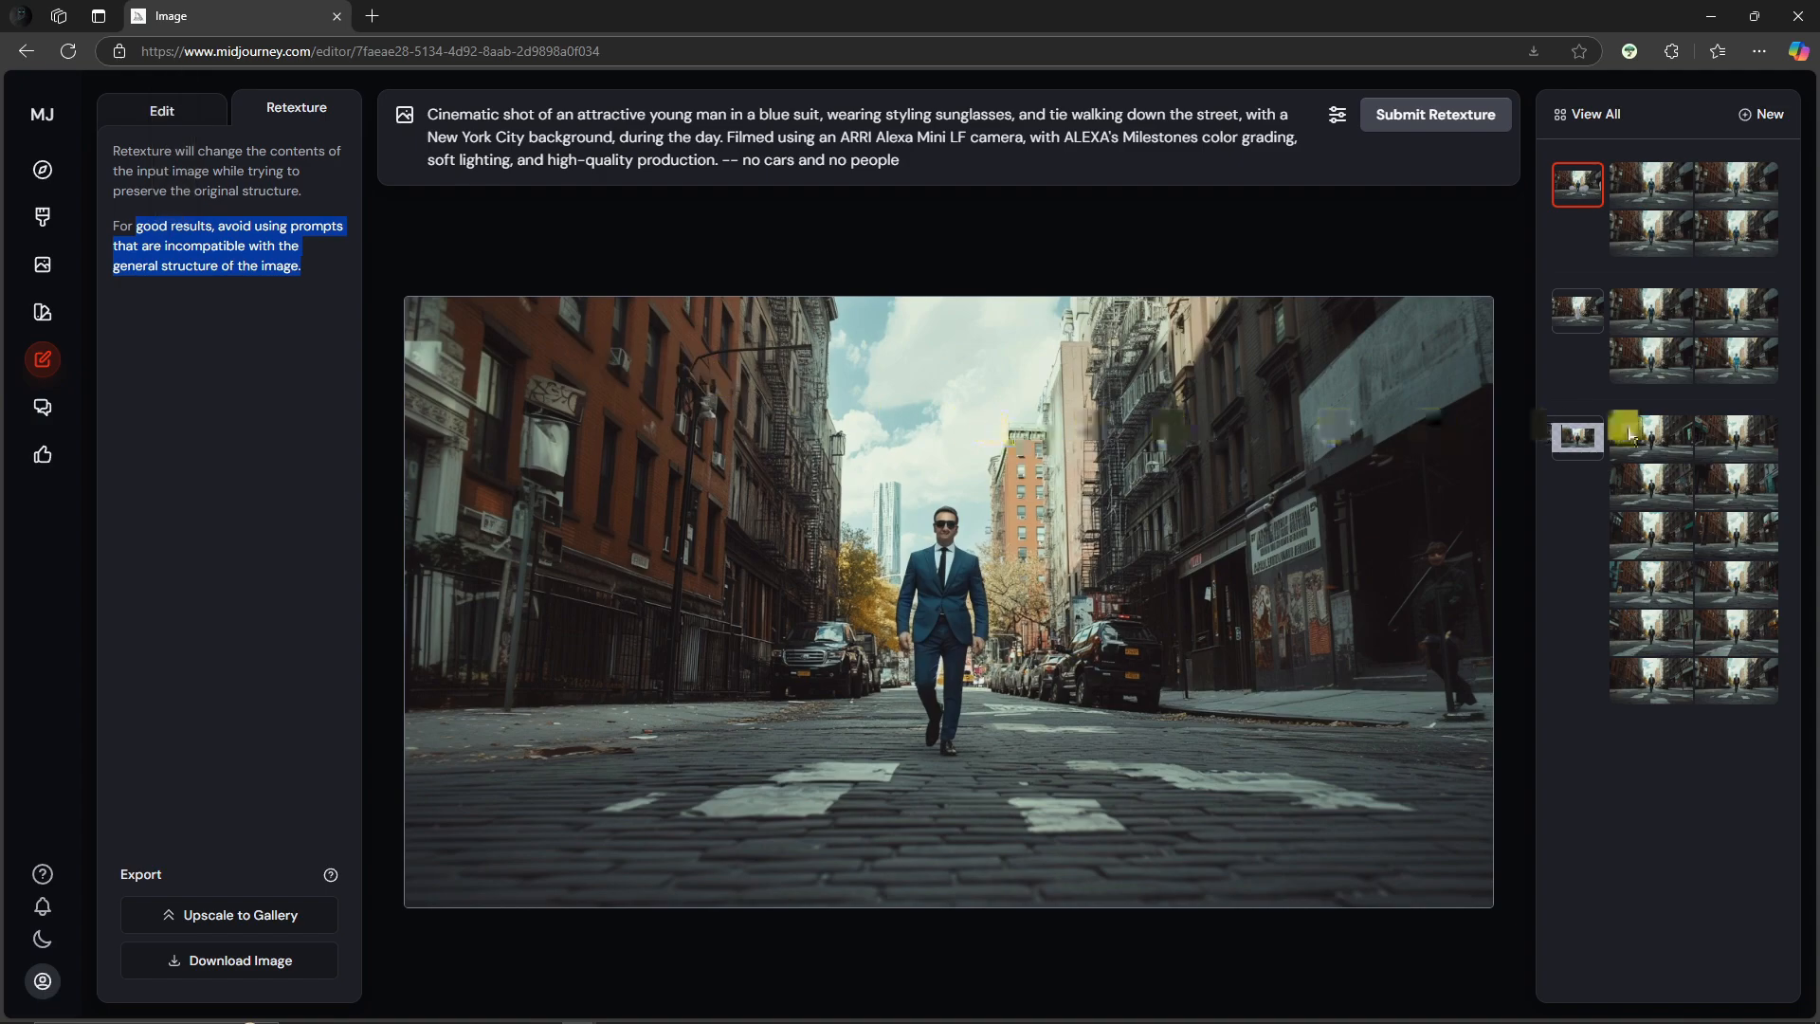
{"action": "left_click", "coordinate": [345, 470]}
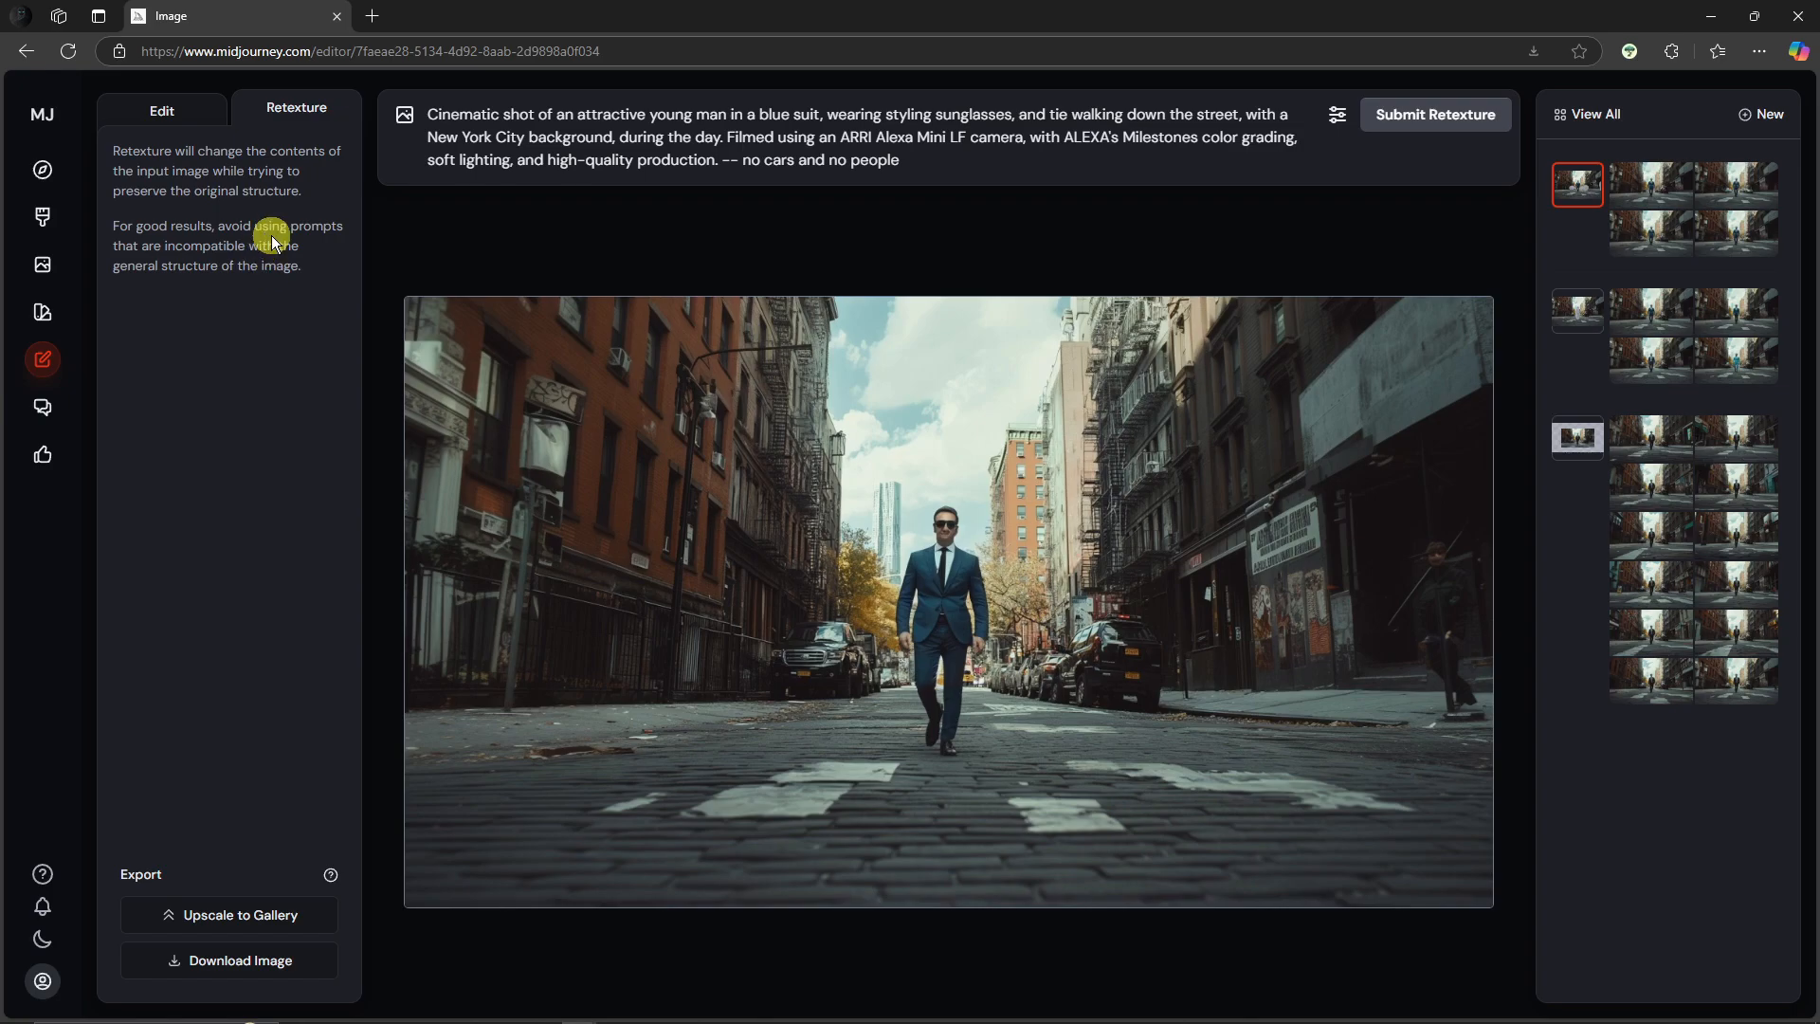
Step: Open the Explore page and view a trending image in detail
{"action": "left_click", "coordinate": [42, 170]}
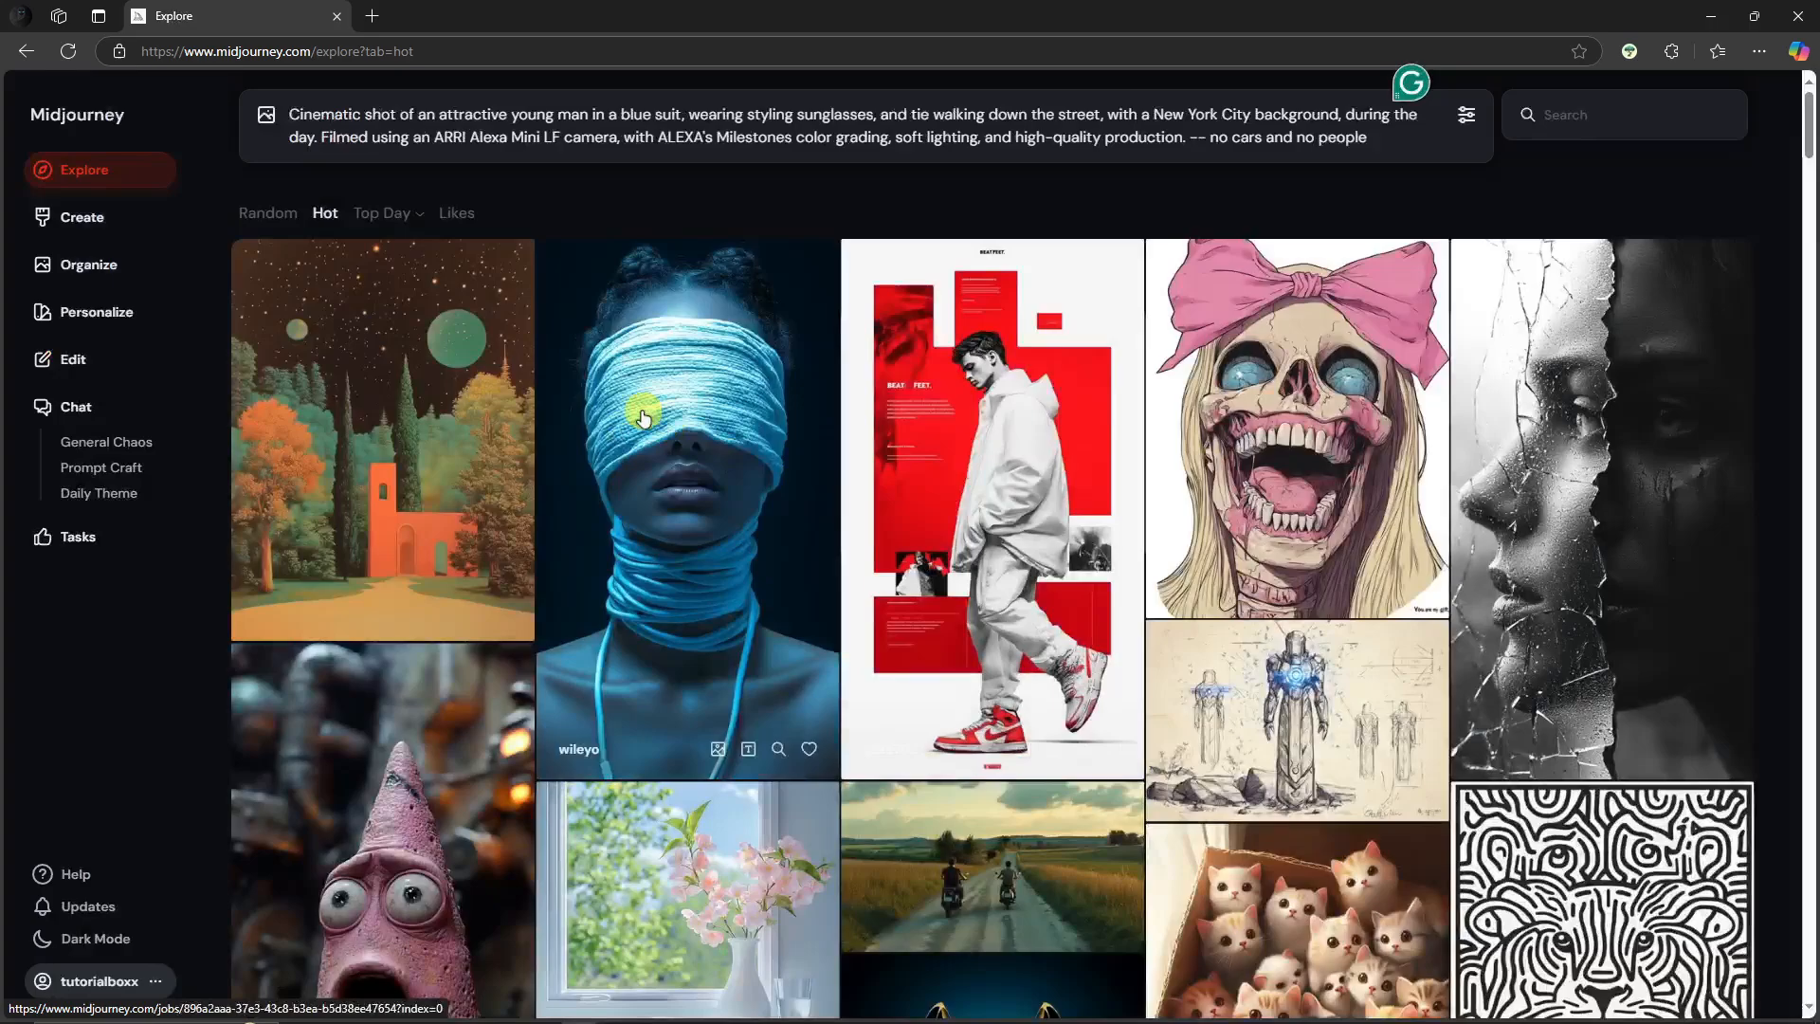
{"action": "left_click", "coordinate": [843, 534]}
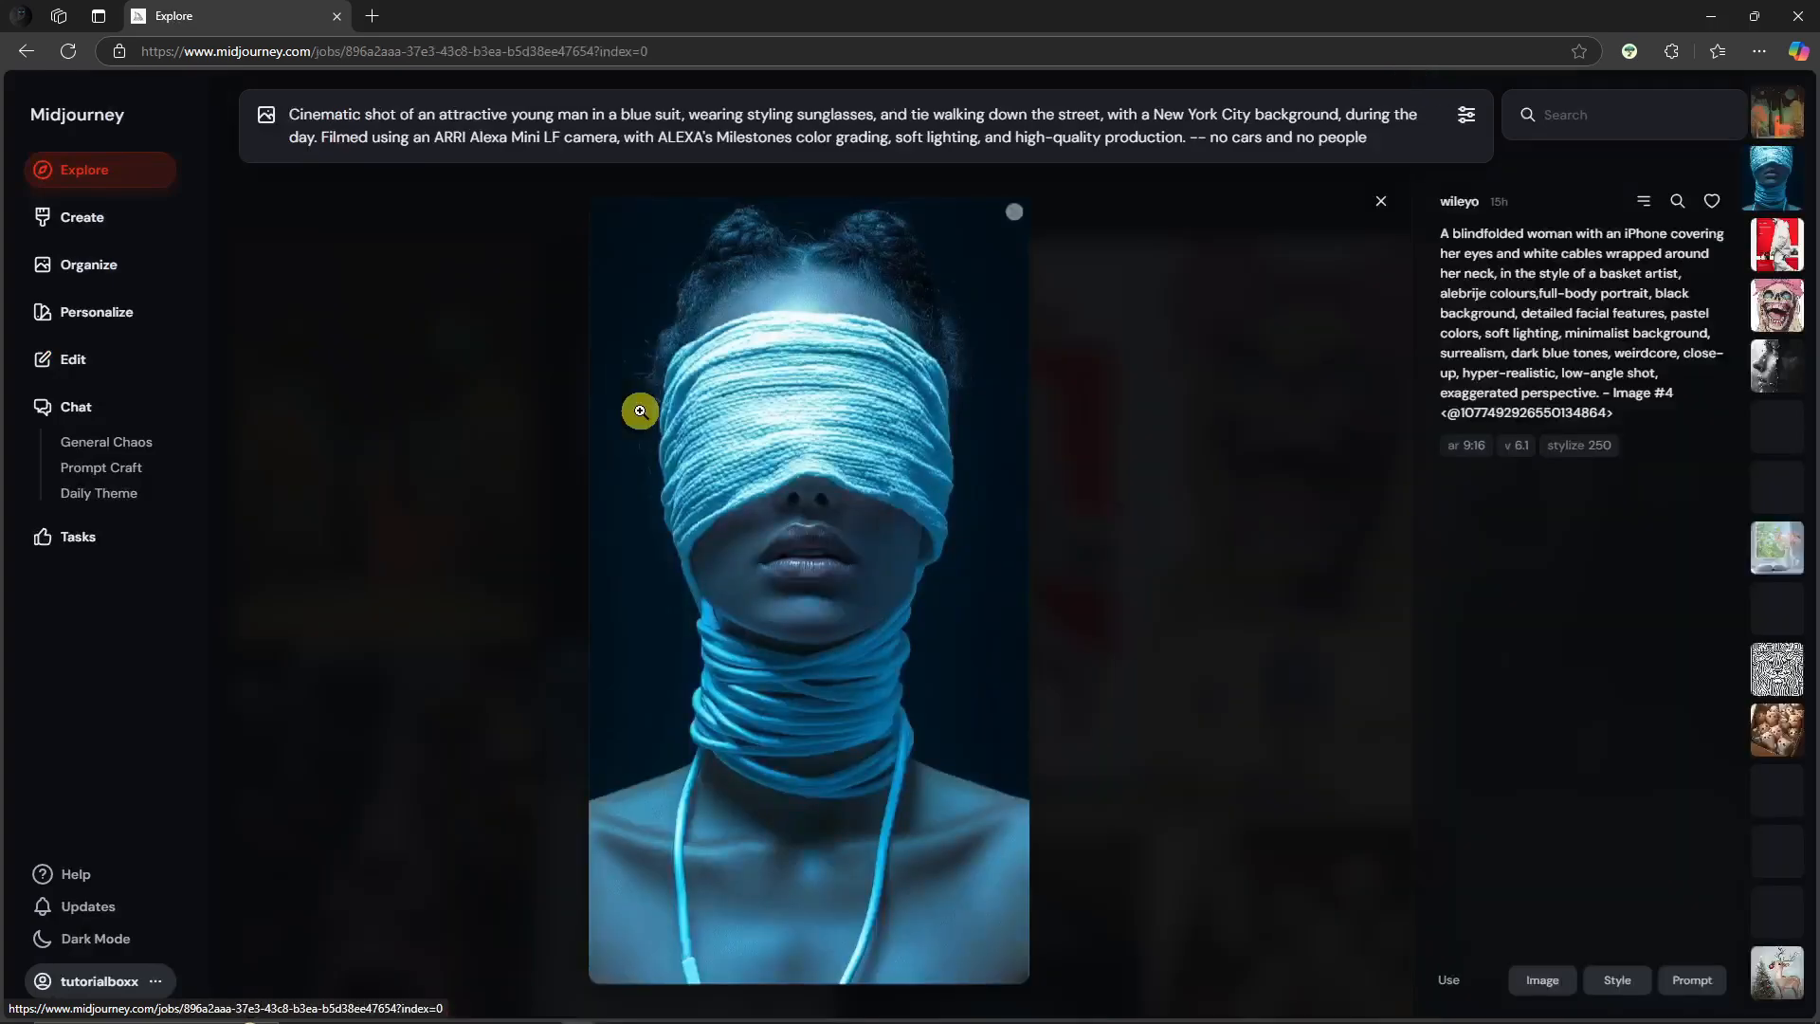
Step: Browse the trending images on the Explore page, opening one in detail and returning to the grid
{"action": "left_click", "coordinate": [129, 182]}
{"action": "scroll", "coordinate": [518, 461], "scroll_direction": "down", "scroll_amount": 2}
{"action": "left_click", "coordinate": [442, 625]}
{"action": "left_click", "coordinate": [157, 179]}
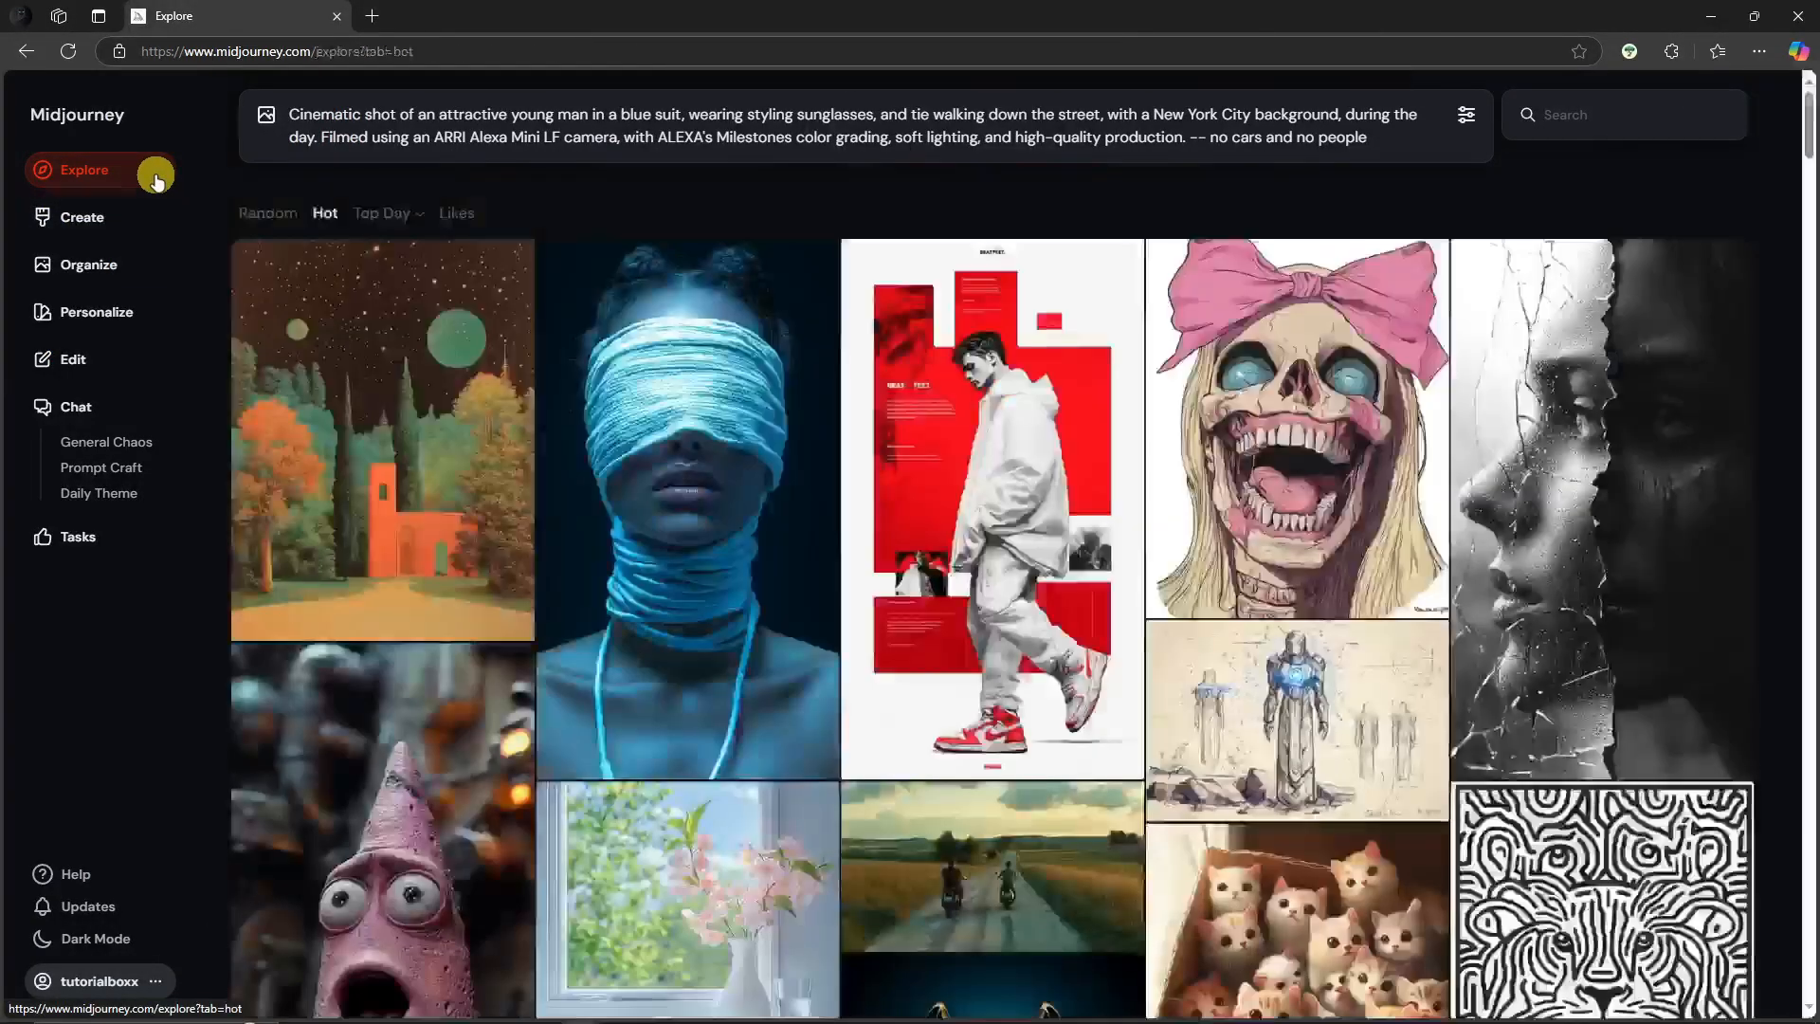
{"action": "scroll", "coordinate": [1308, 517], "scroll_direction": "down", "scroll_amount": 15}
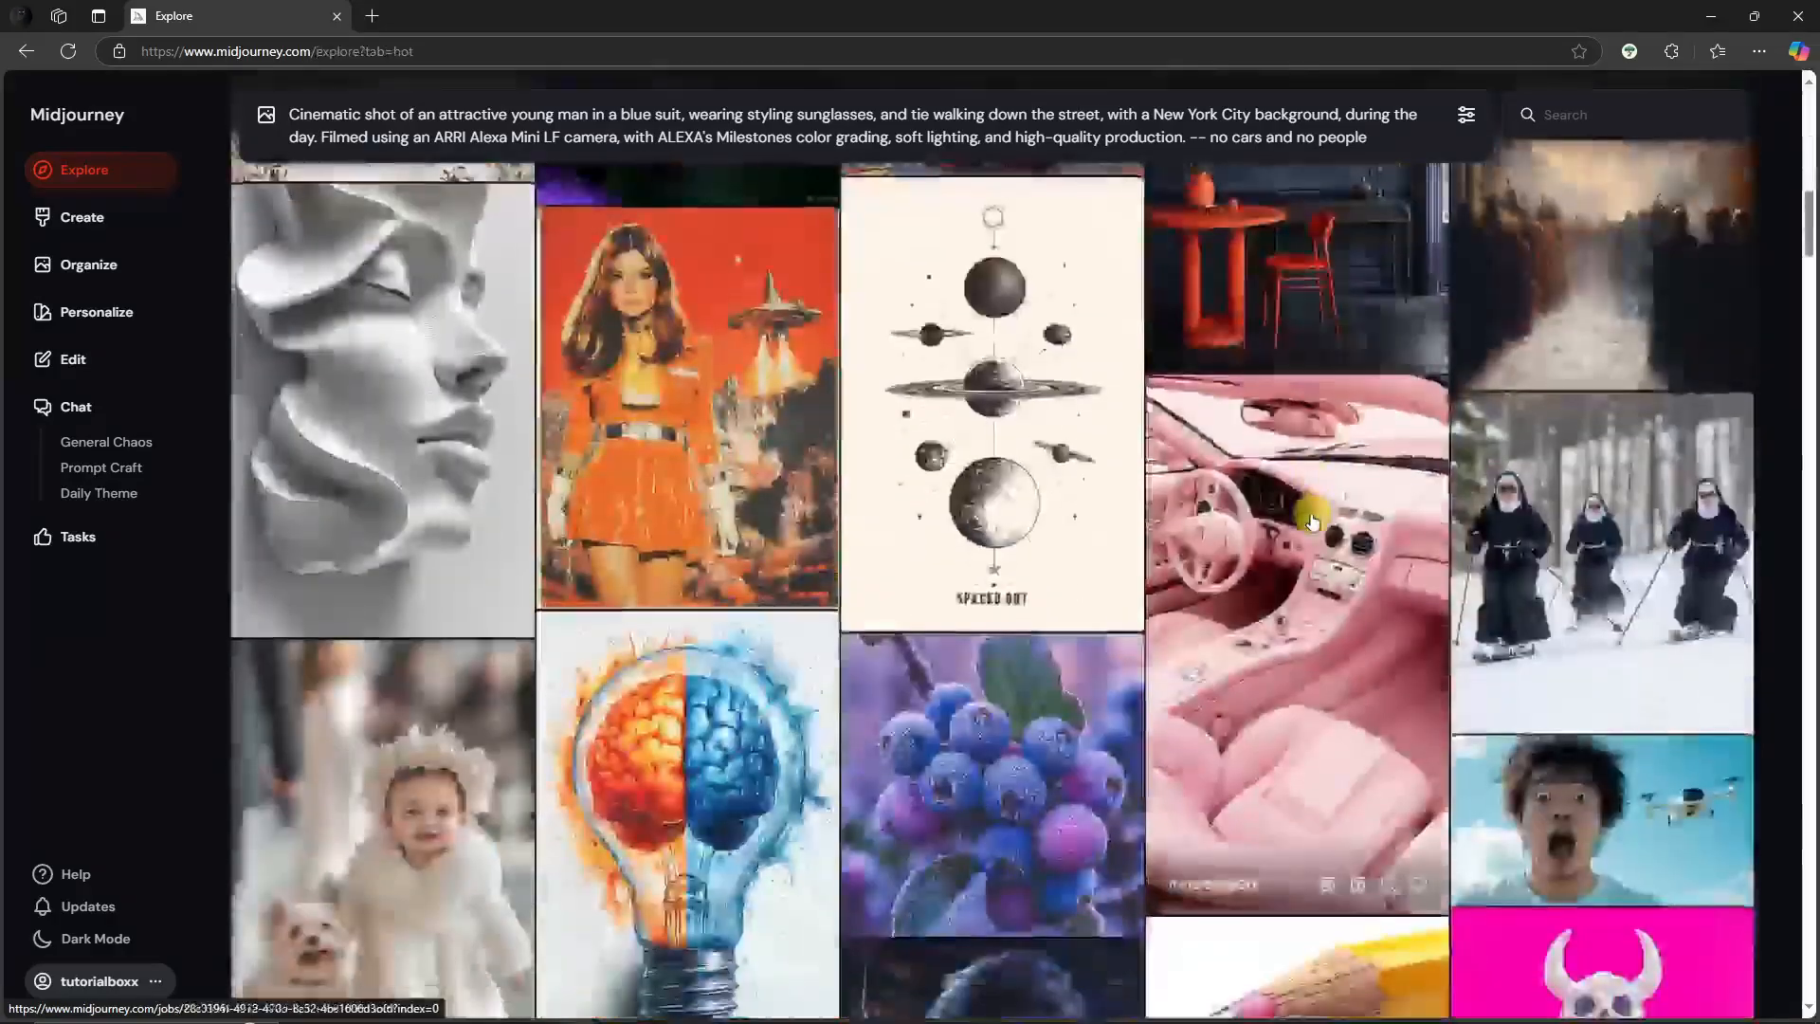
{"action": "scroll", "coordinate": [1311, 521], "scroll_direction": "down", "scroll_amount": 4}
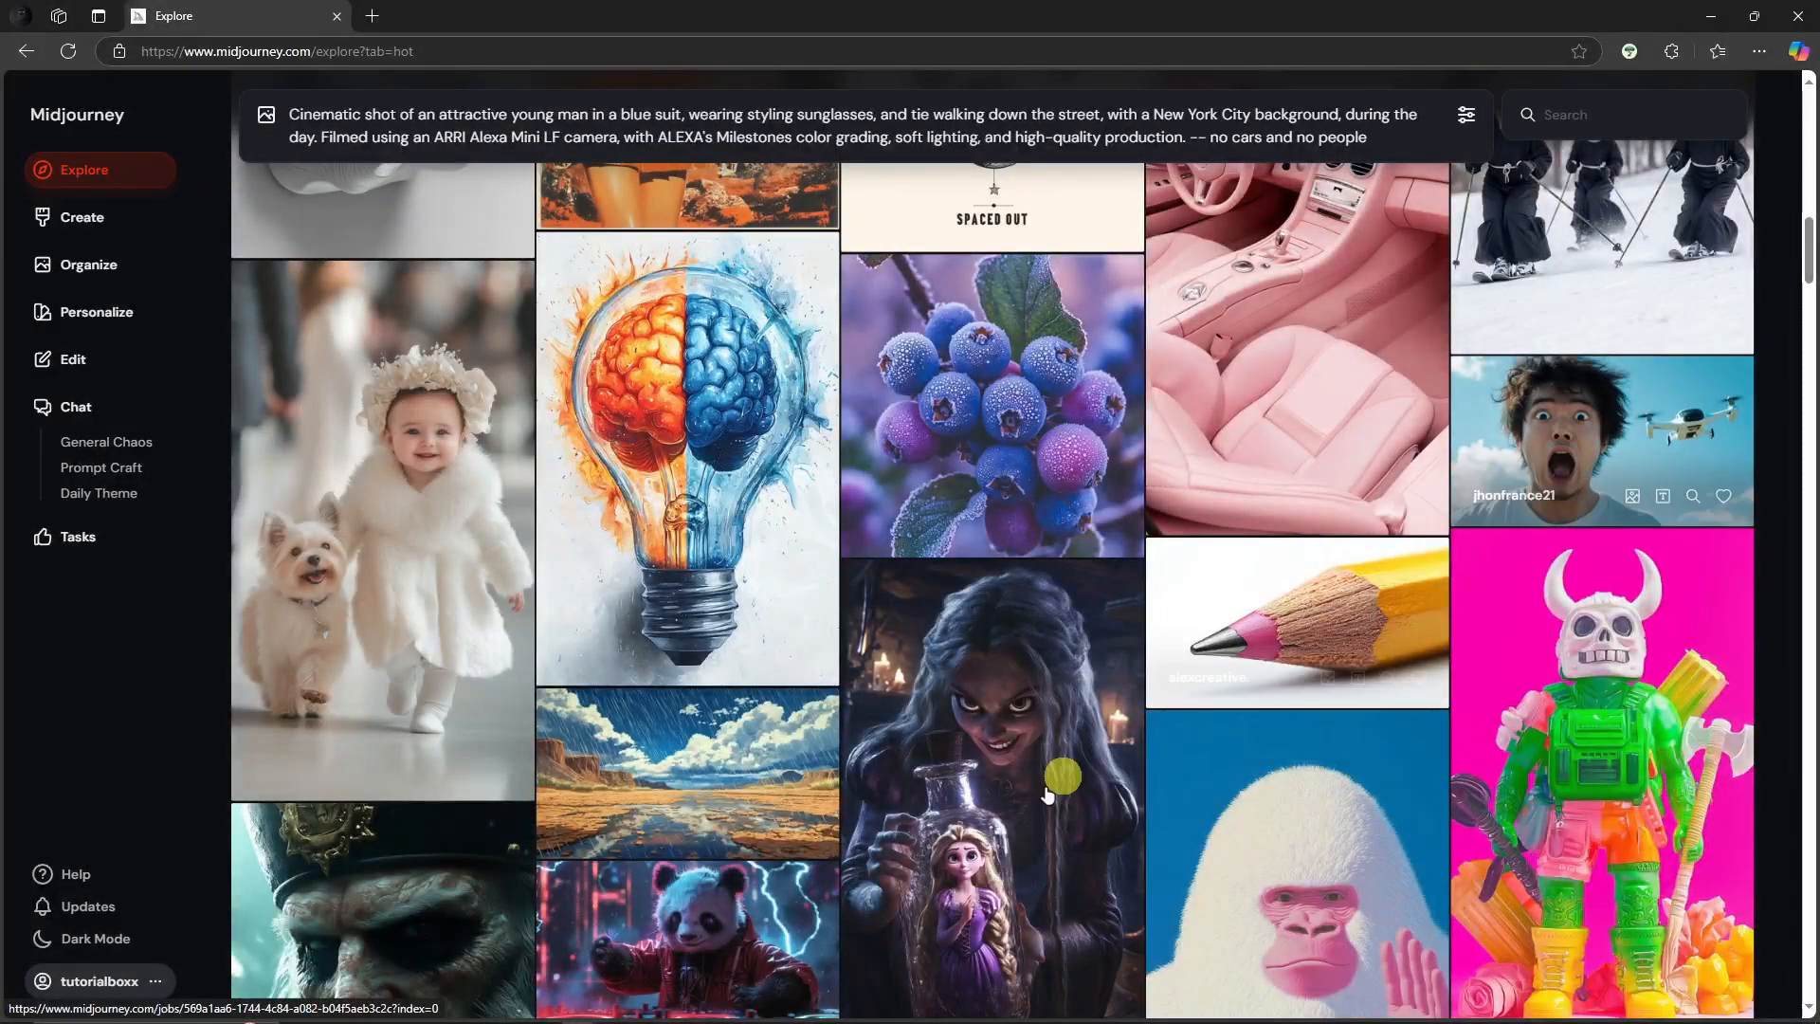
{"action": "left_click", "coordinate": [464, 979]}
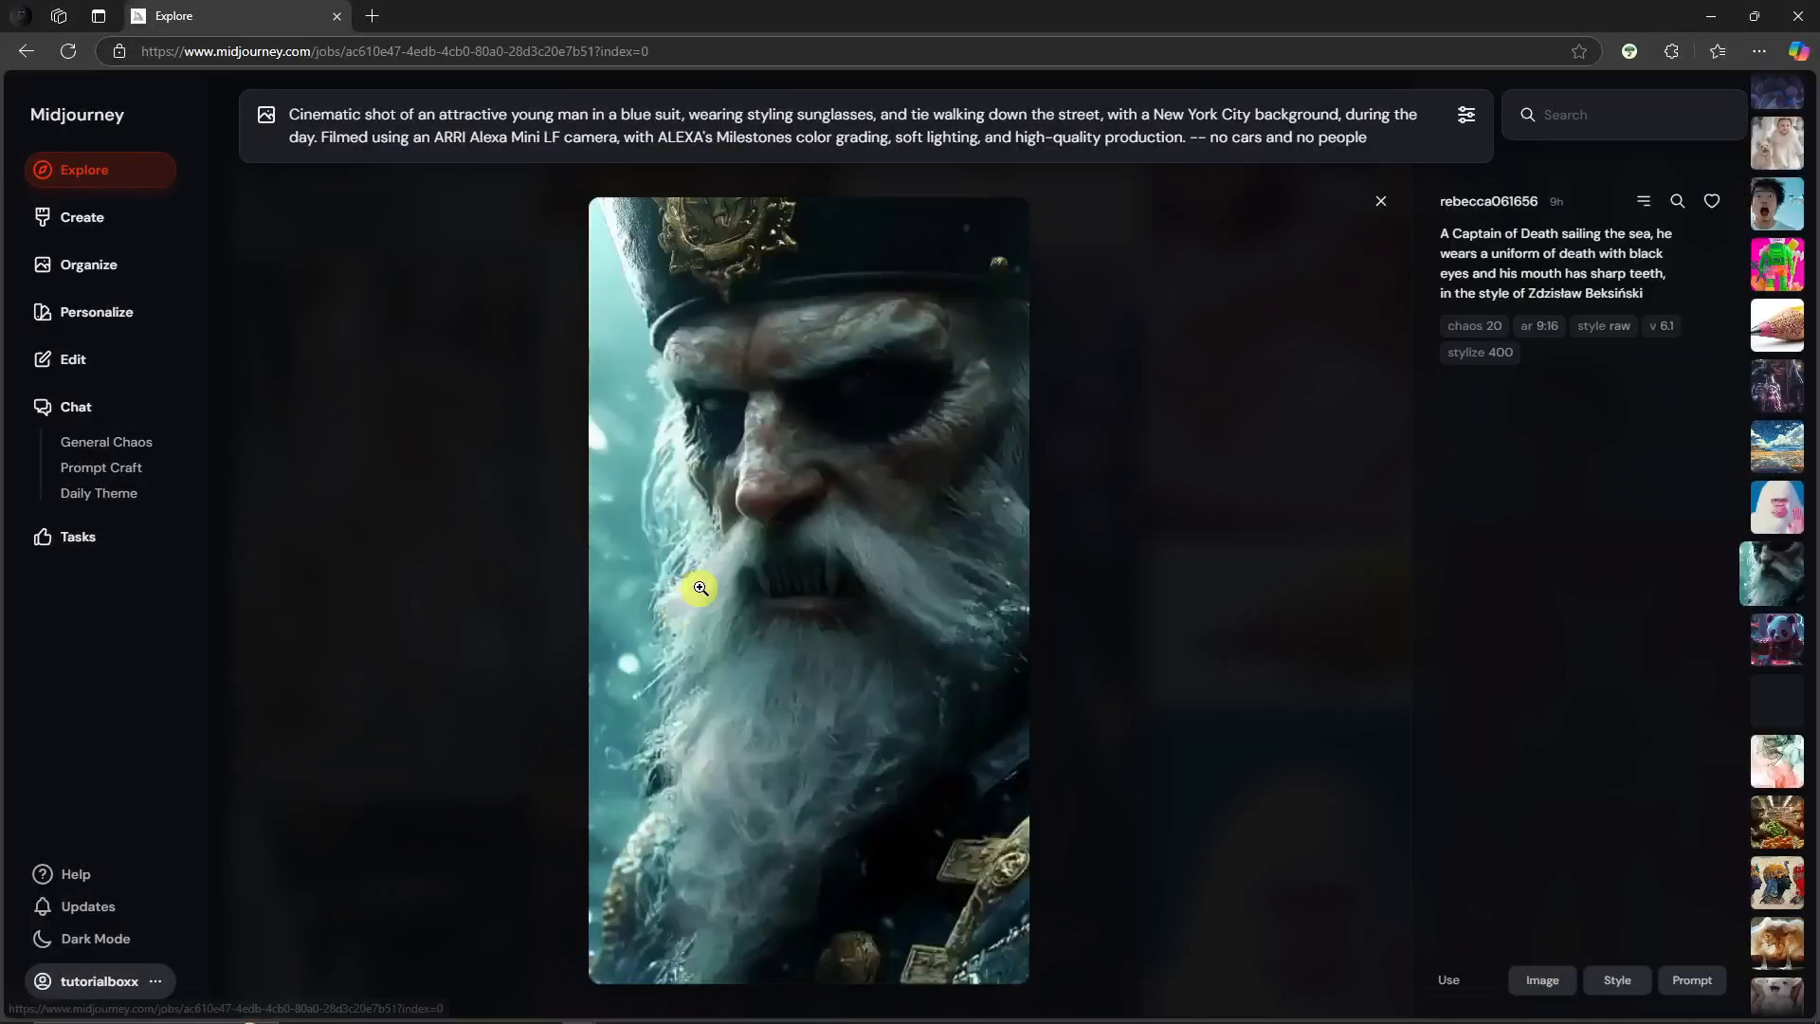
{"action": "left_click", "coordinate": [85, 172]}
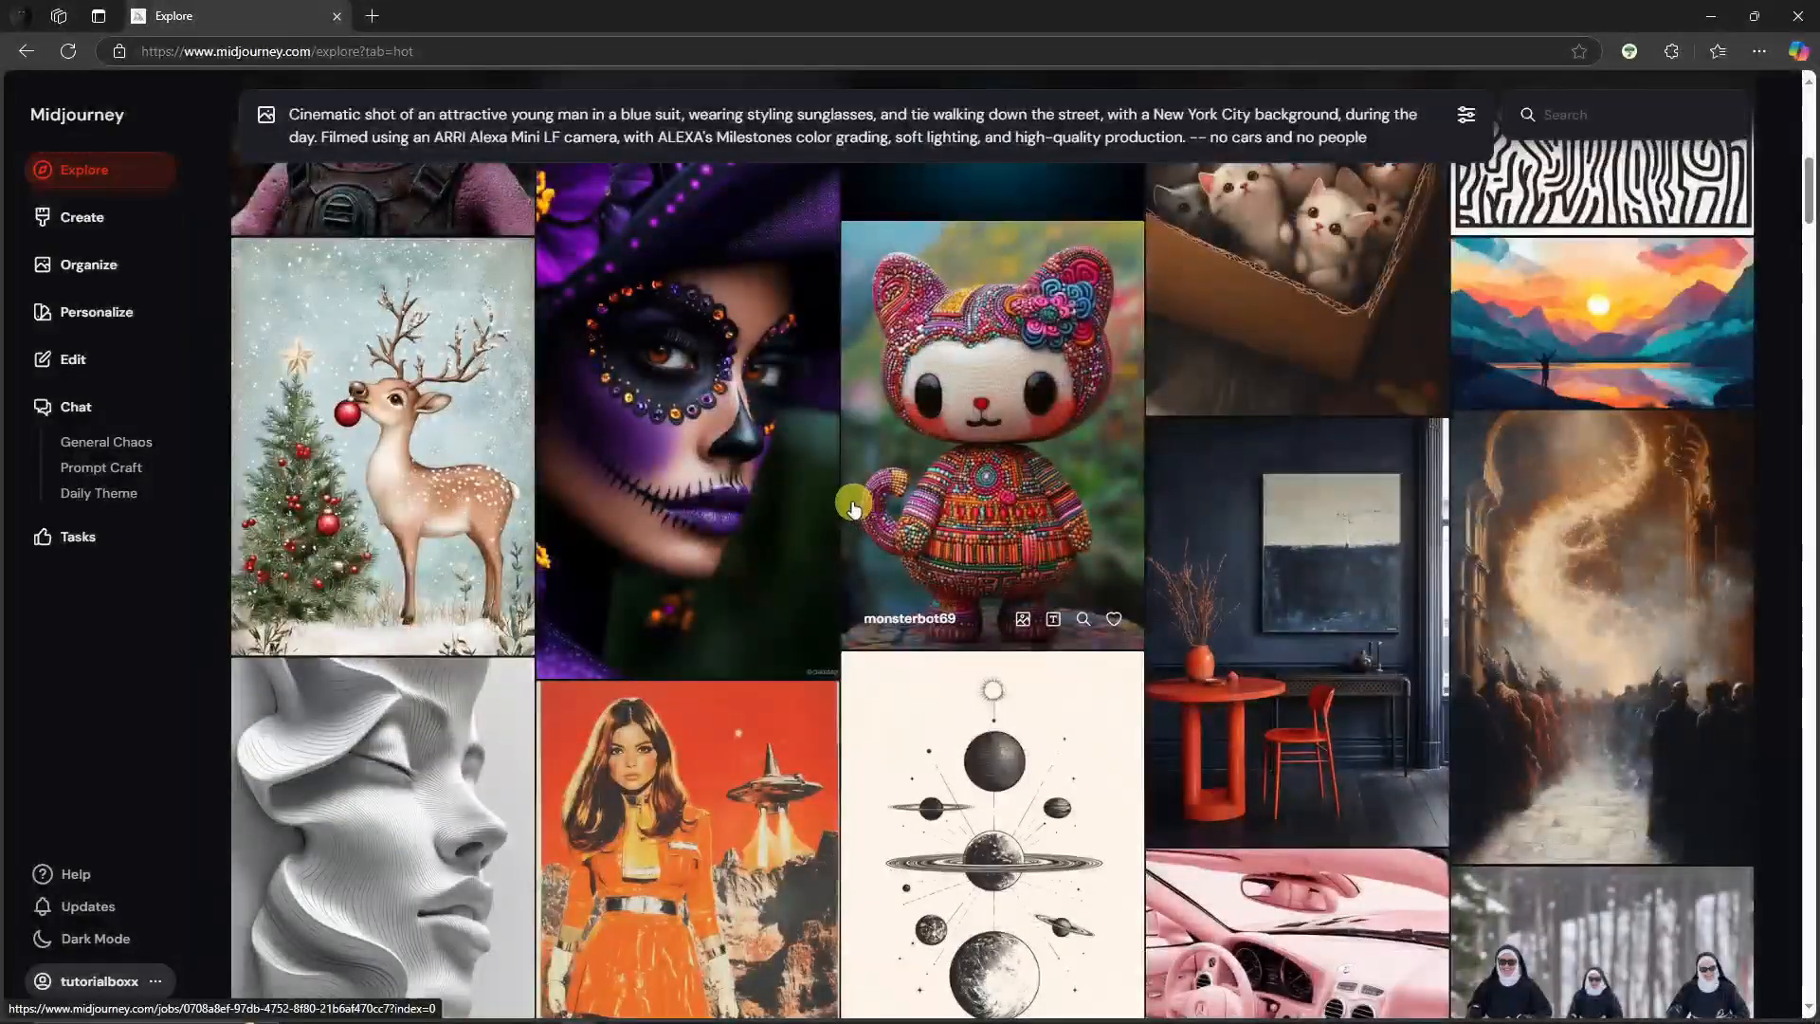
{"action": "scroll", "coordinate": [731, 347], "scroll_direction": "down", "scroll_amount": 10}
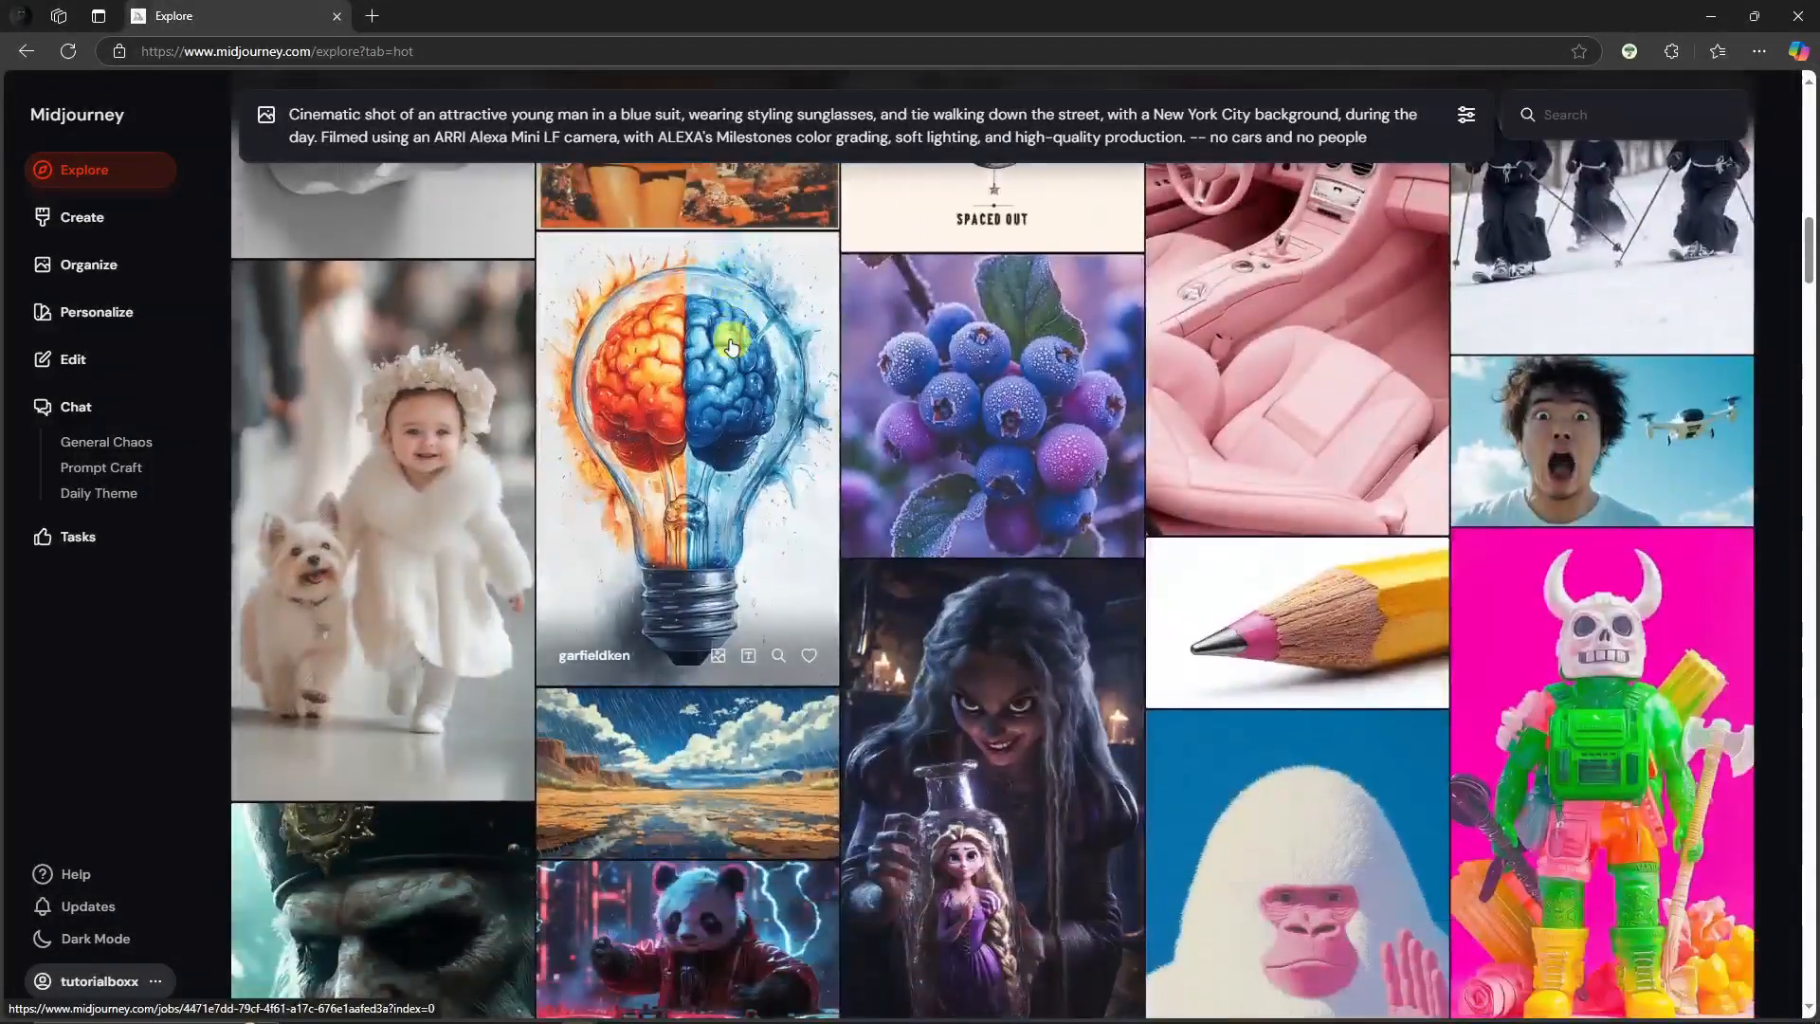
{"action": "scroll", "coordinate": [730, 347], "scroll_direction": "down", "scroll_amount": 15}
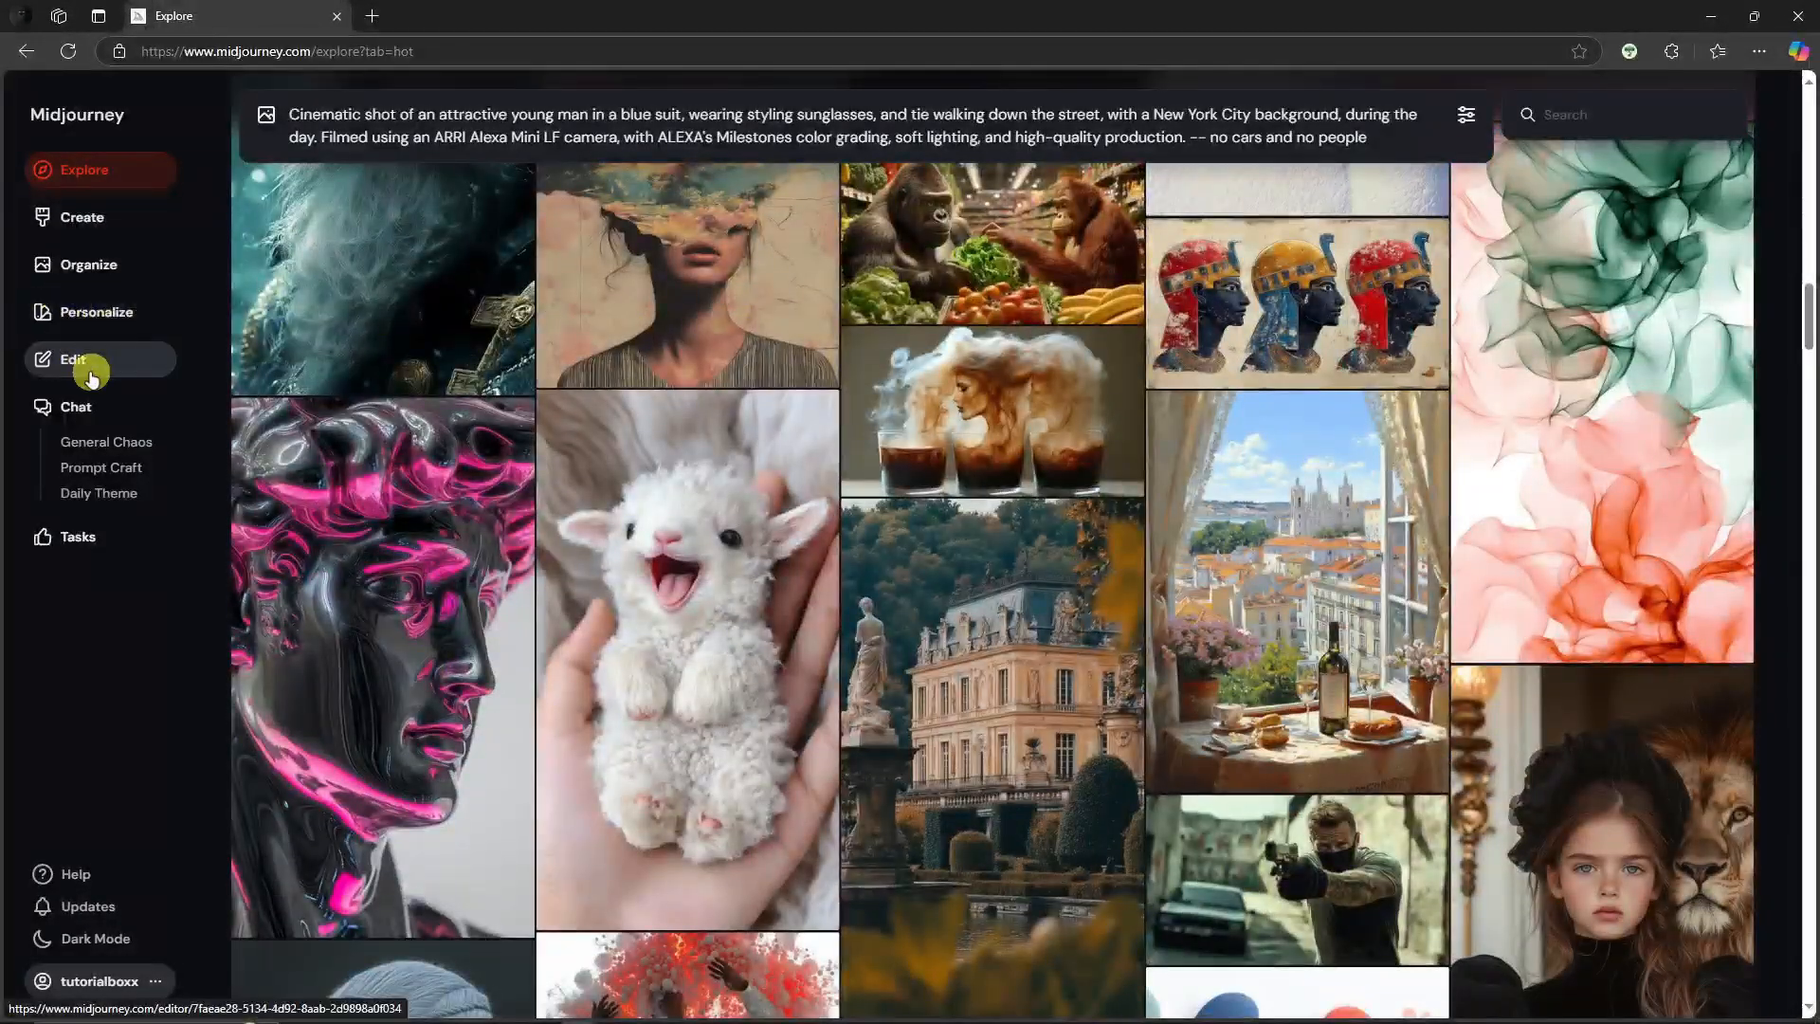
Step: Open the blue-suit street image in the editor's Retexture tab and select its first variation
{"action": "left_click", "coordinate": [91, 373]}
{"action": "left_click", "coordinate": [294, 112]}
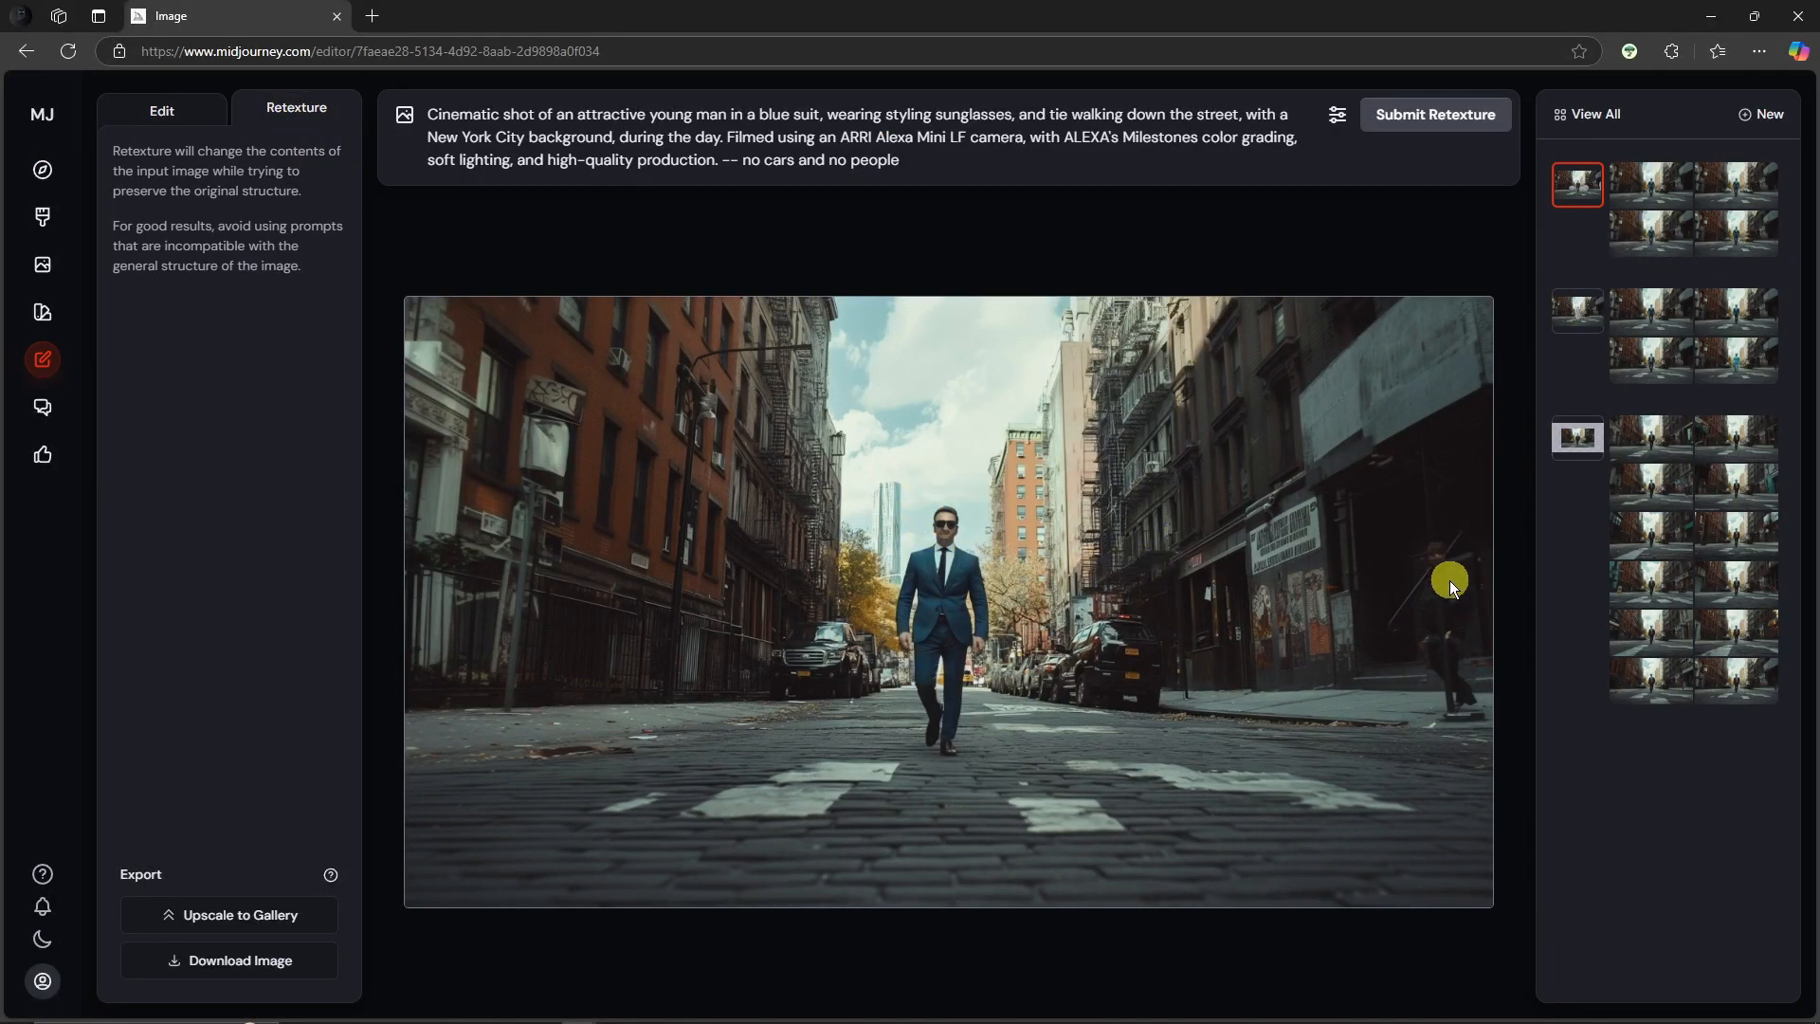
{"action": "left_click", "coordinate": [1665, 183]}
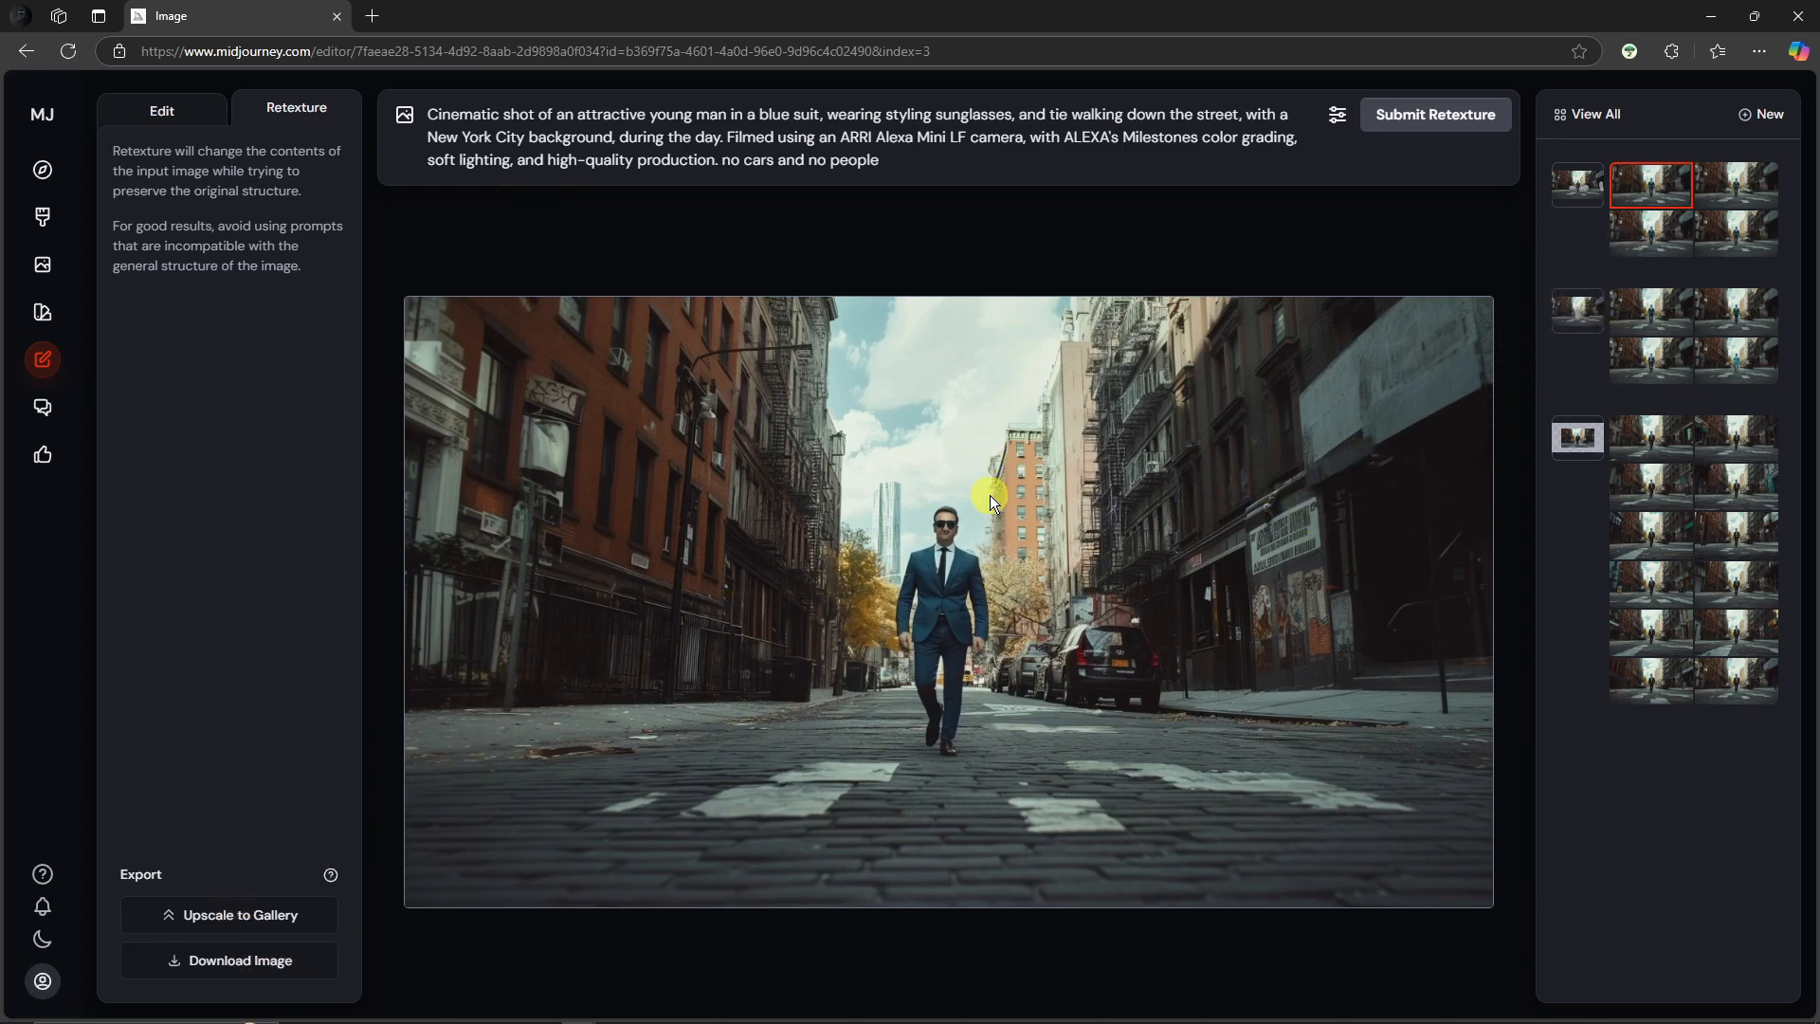
{"action": "left_click", "coordinate": [976, 162]}
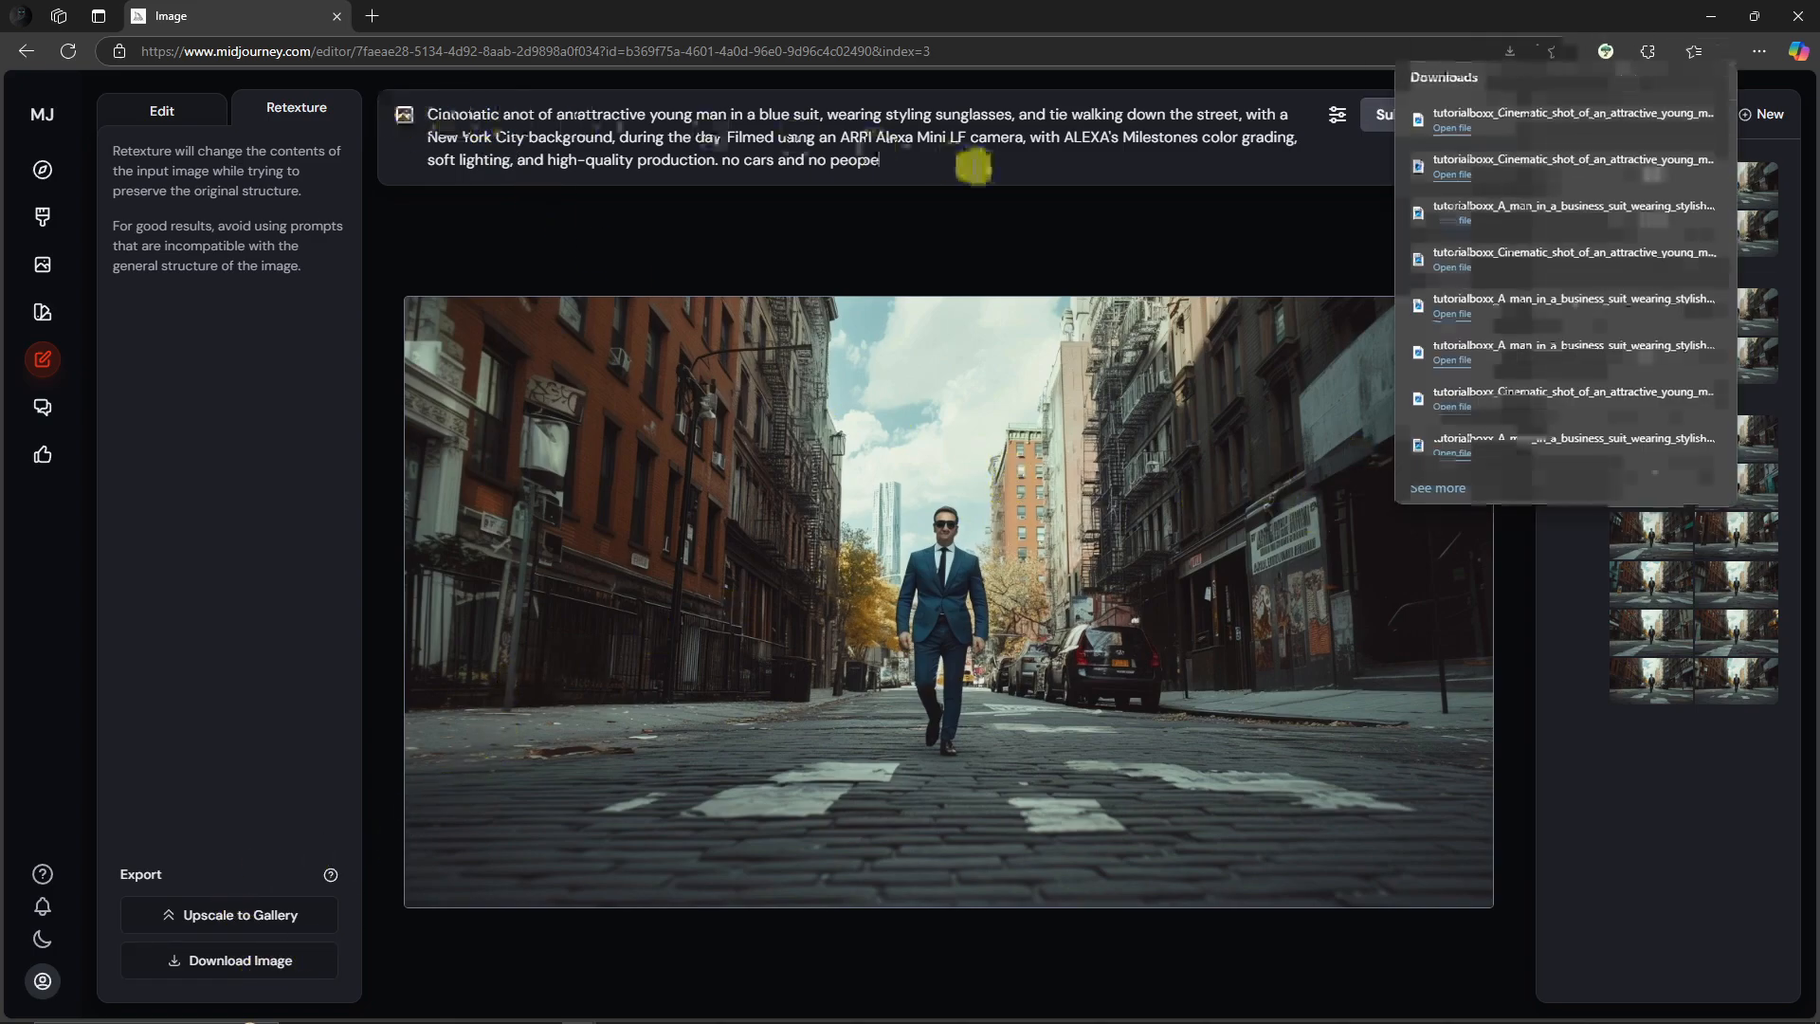
Step: Upload the saved street image from Downloads, set it as a style reference, and submit the retexture
{"action": "left_click", "coordinate": [405, 114]}
{"action": "left_click", "coordinate": [512, 489]}
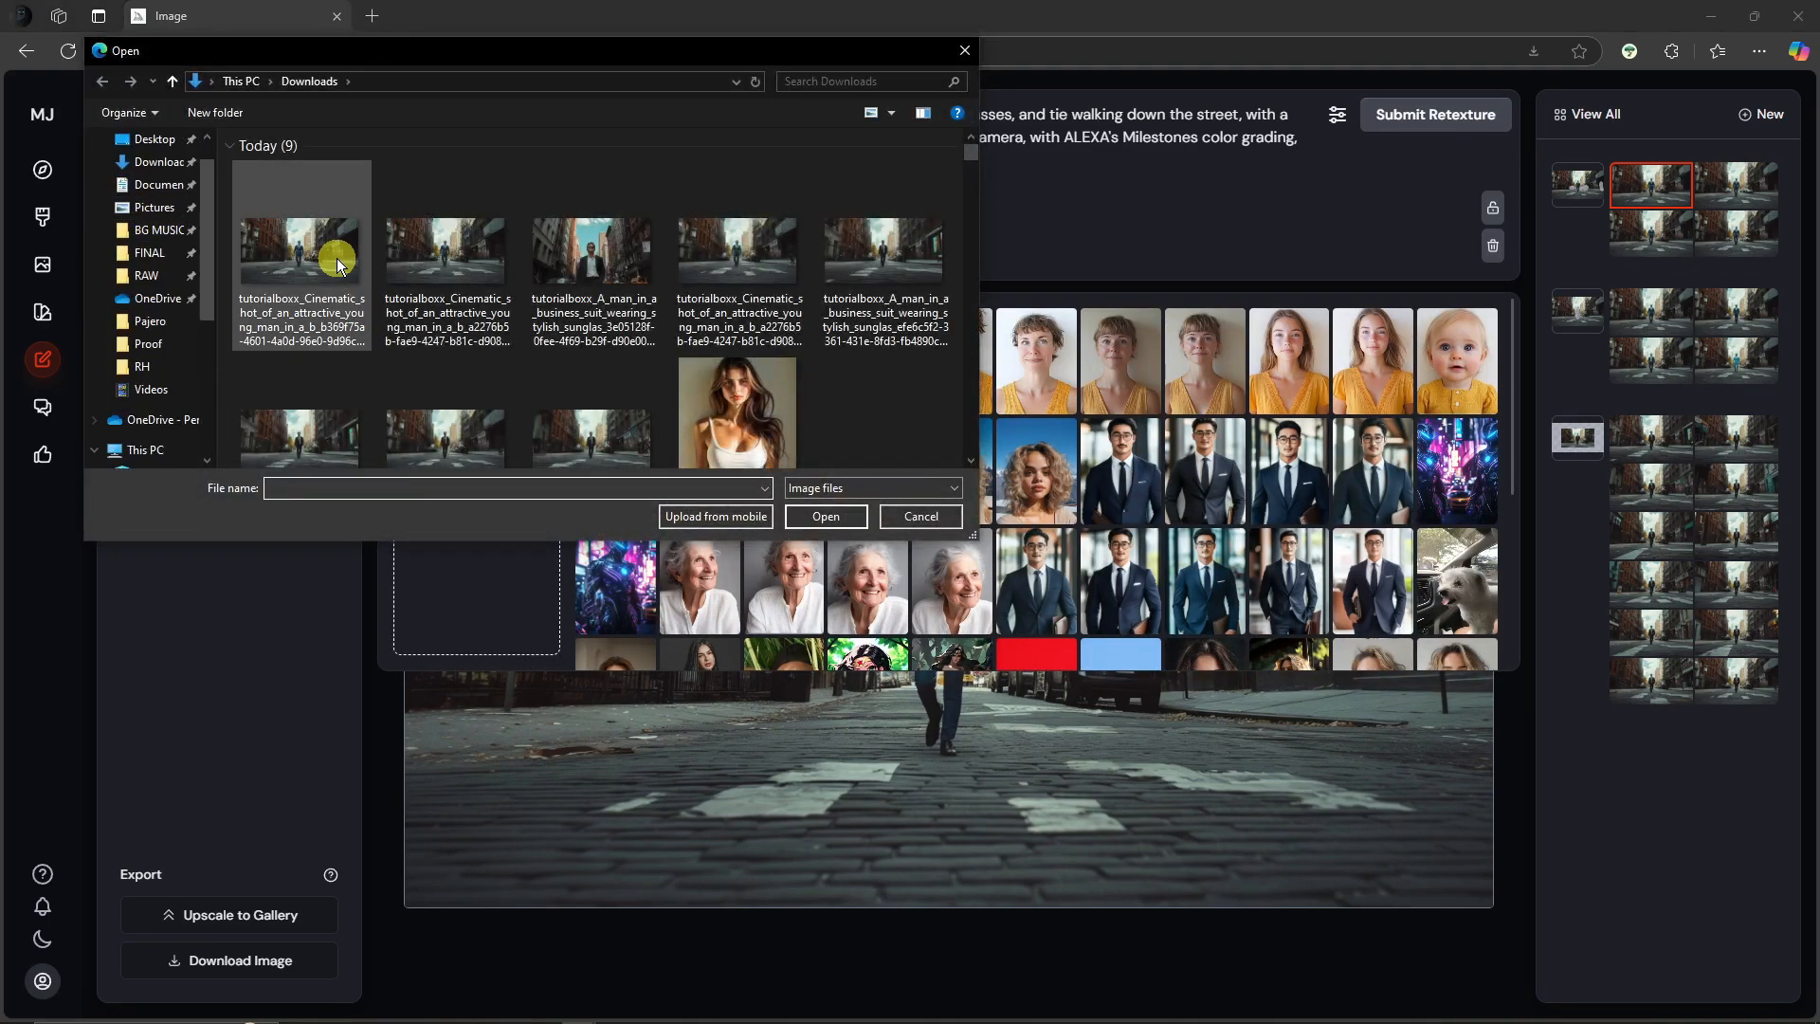
{"action": "double_click", "coordinate": [315, 250]}
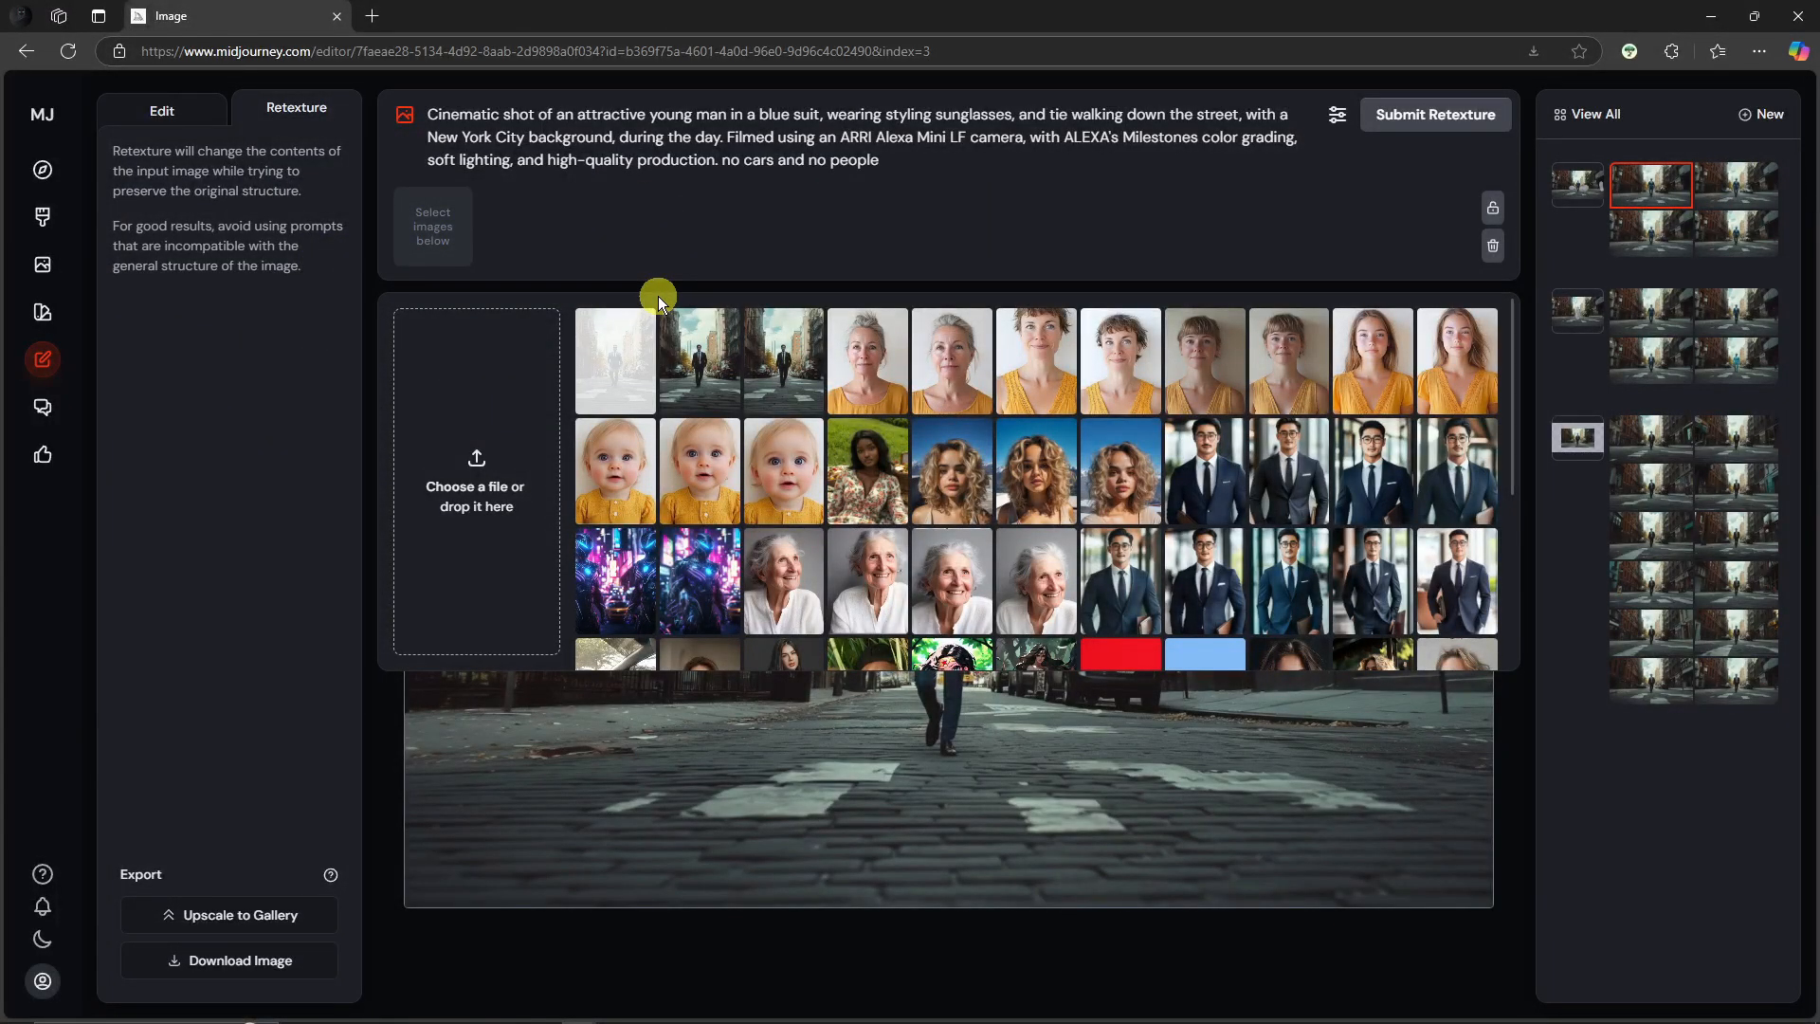
{"action": "left_click", "coordinate": [618, 341]}
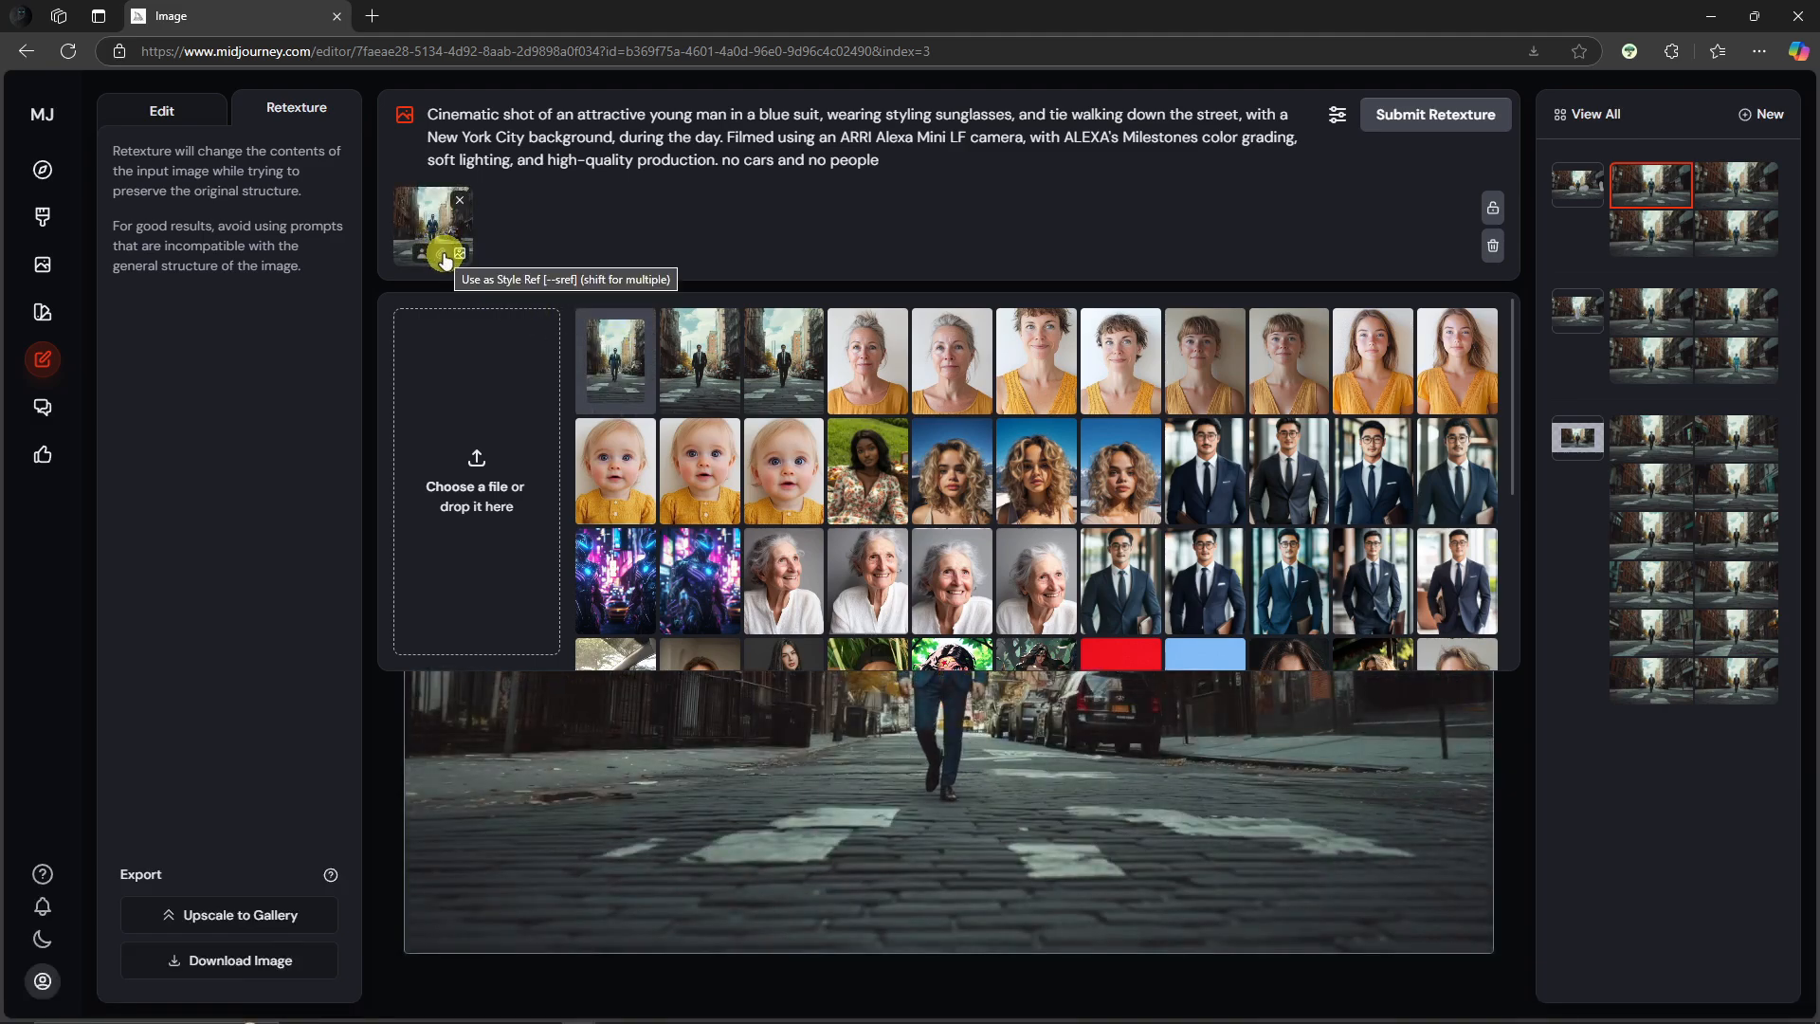
{"action": "left_click", "coordinate": [445, 255]}
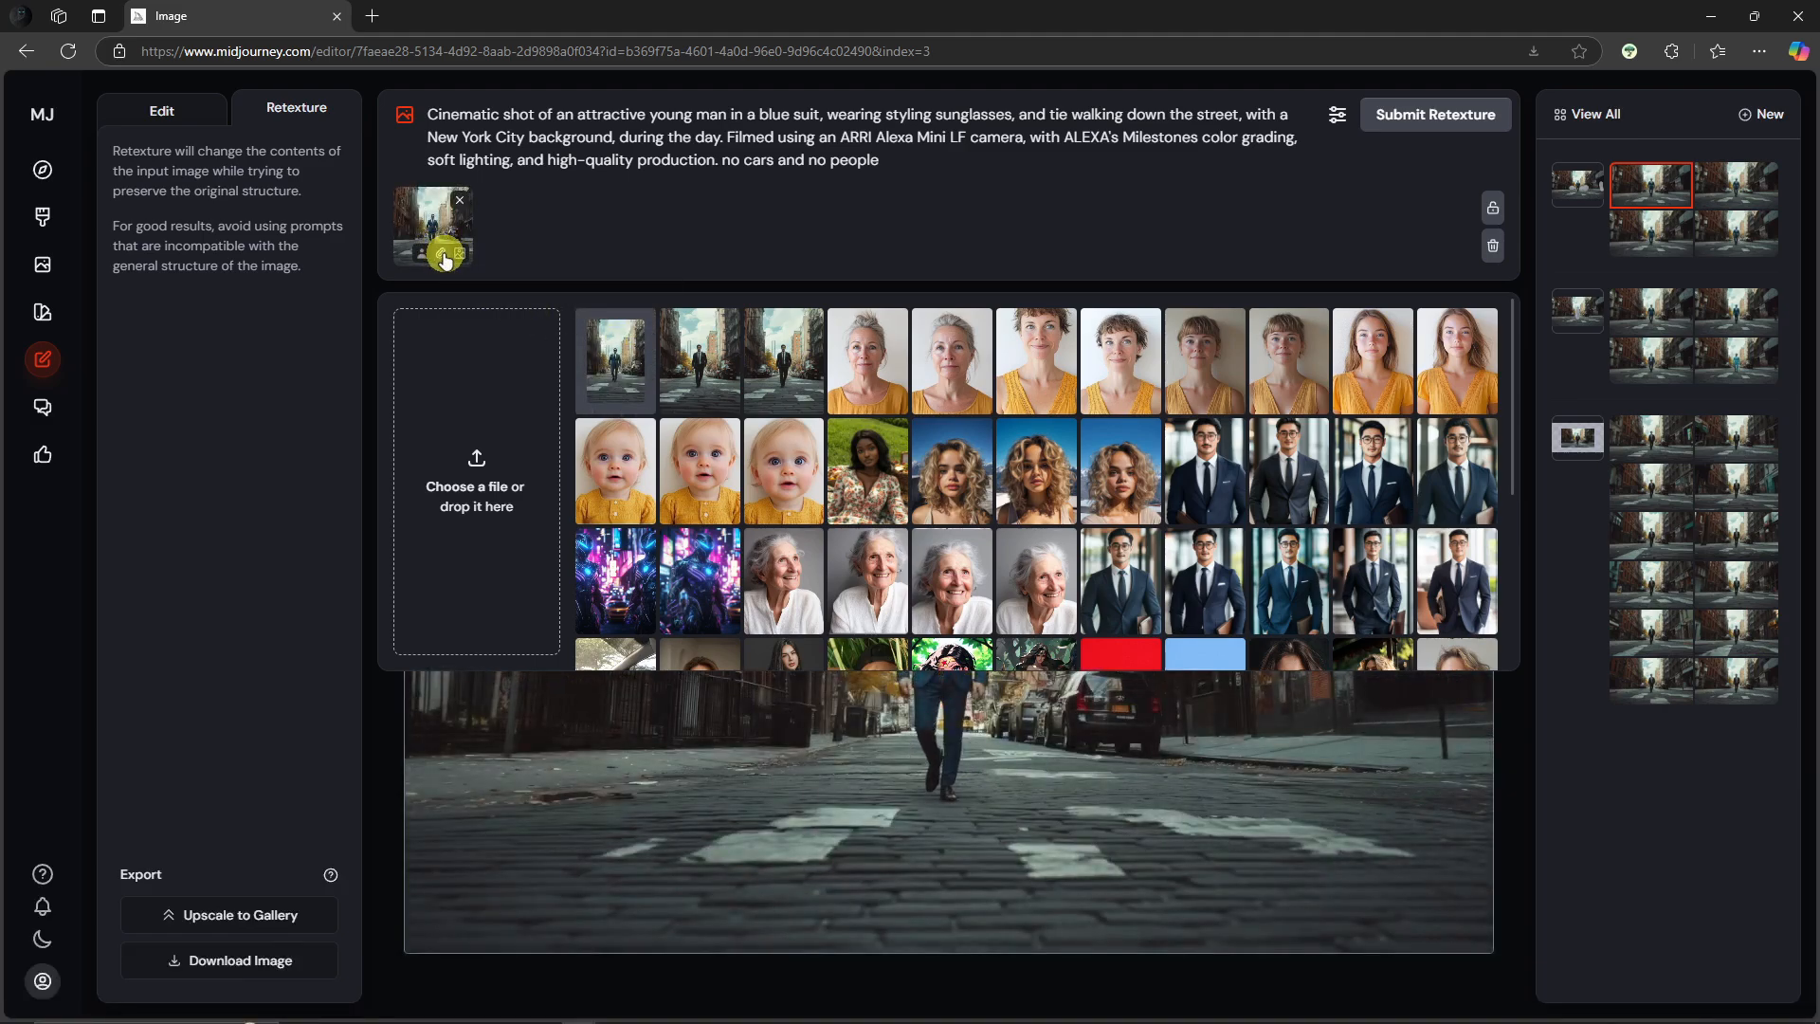
{"action": "left_click", "coordinate": [1424, 117]}
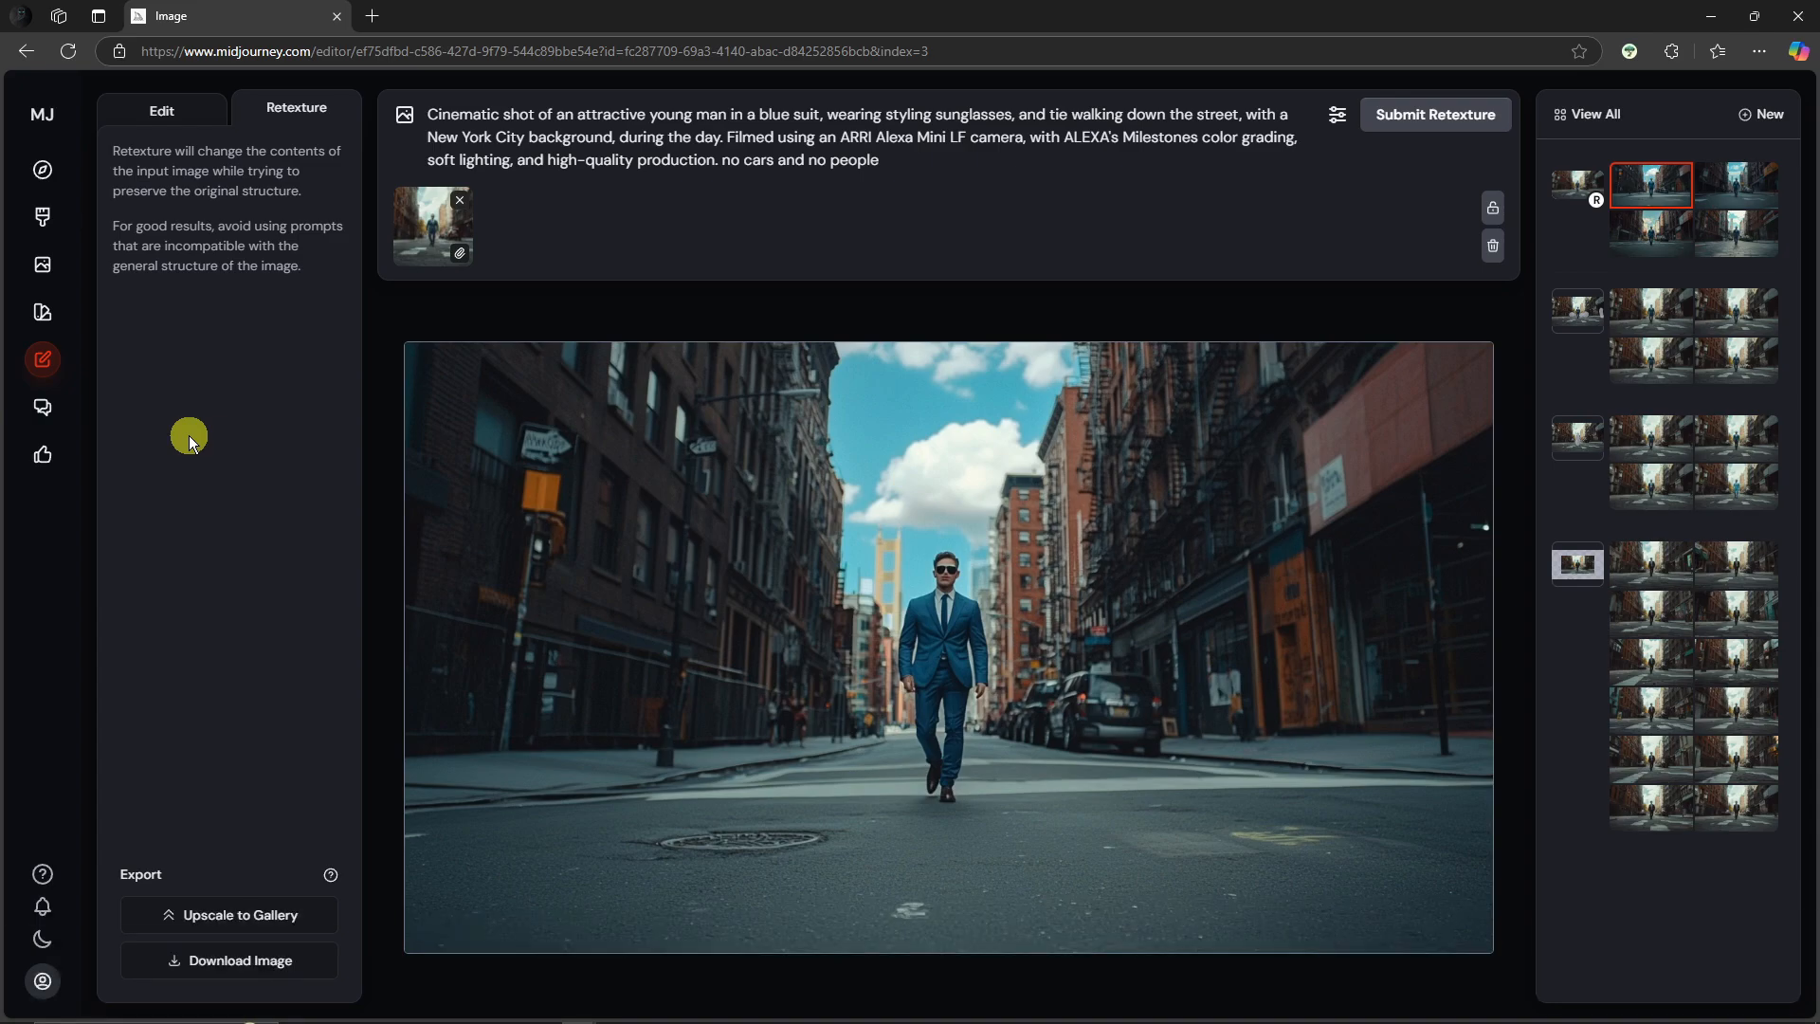
Step: Compare the retextured variations against the original by switching between their thumbnails
{"action": "left_click", "coordinate": [1581, 183]}
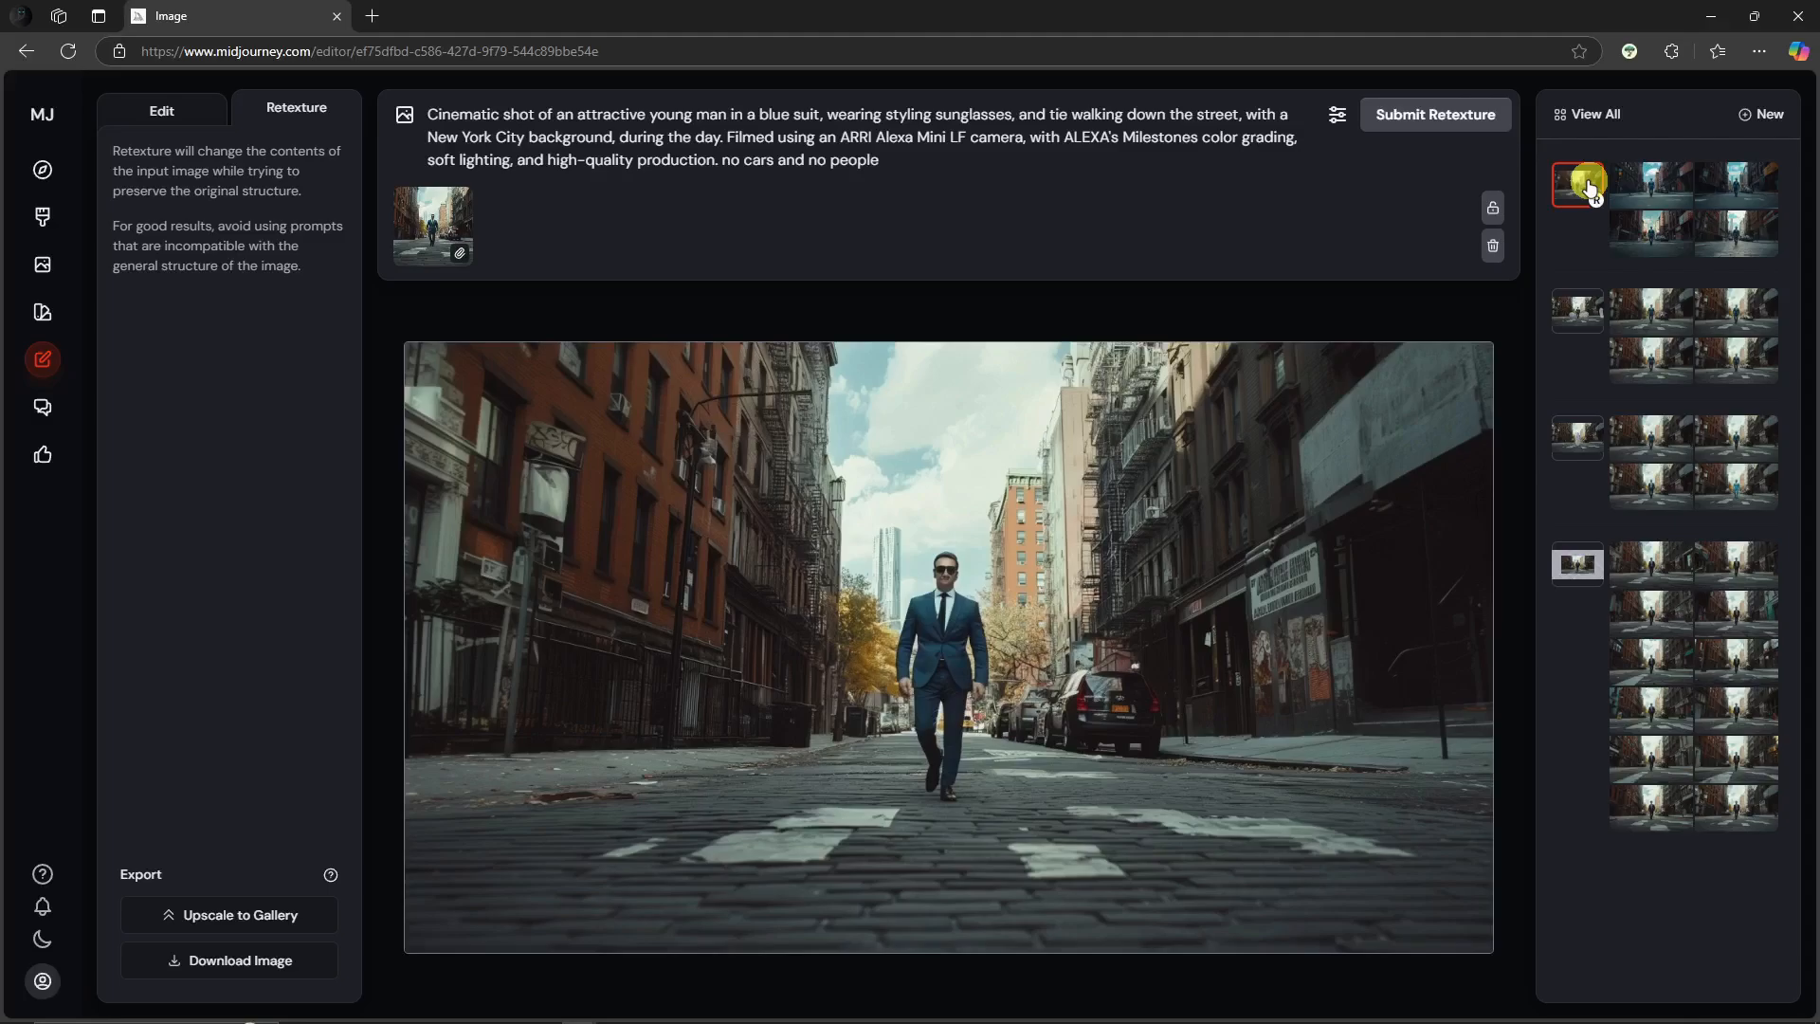
{"action": "left_click", "coordinate": [1651, 183]}
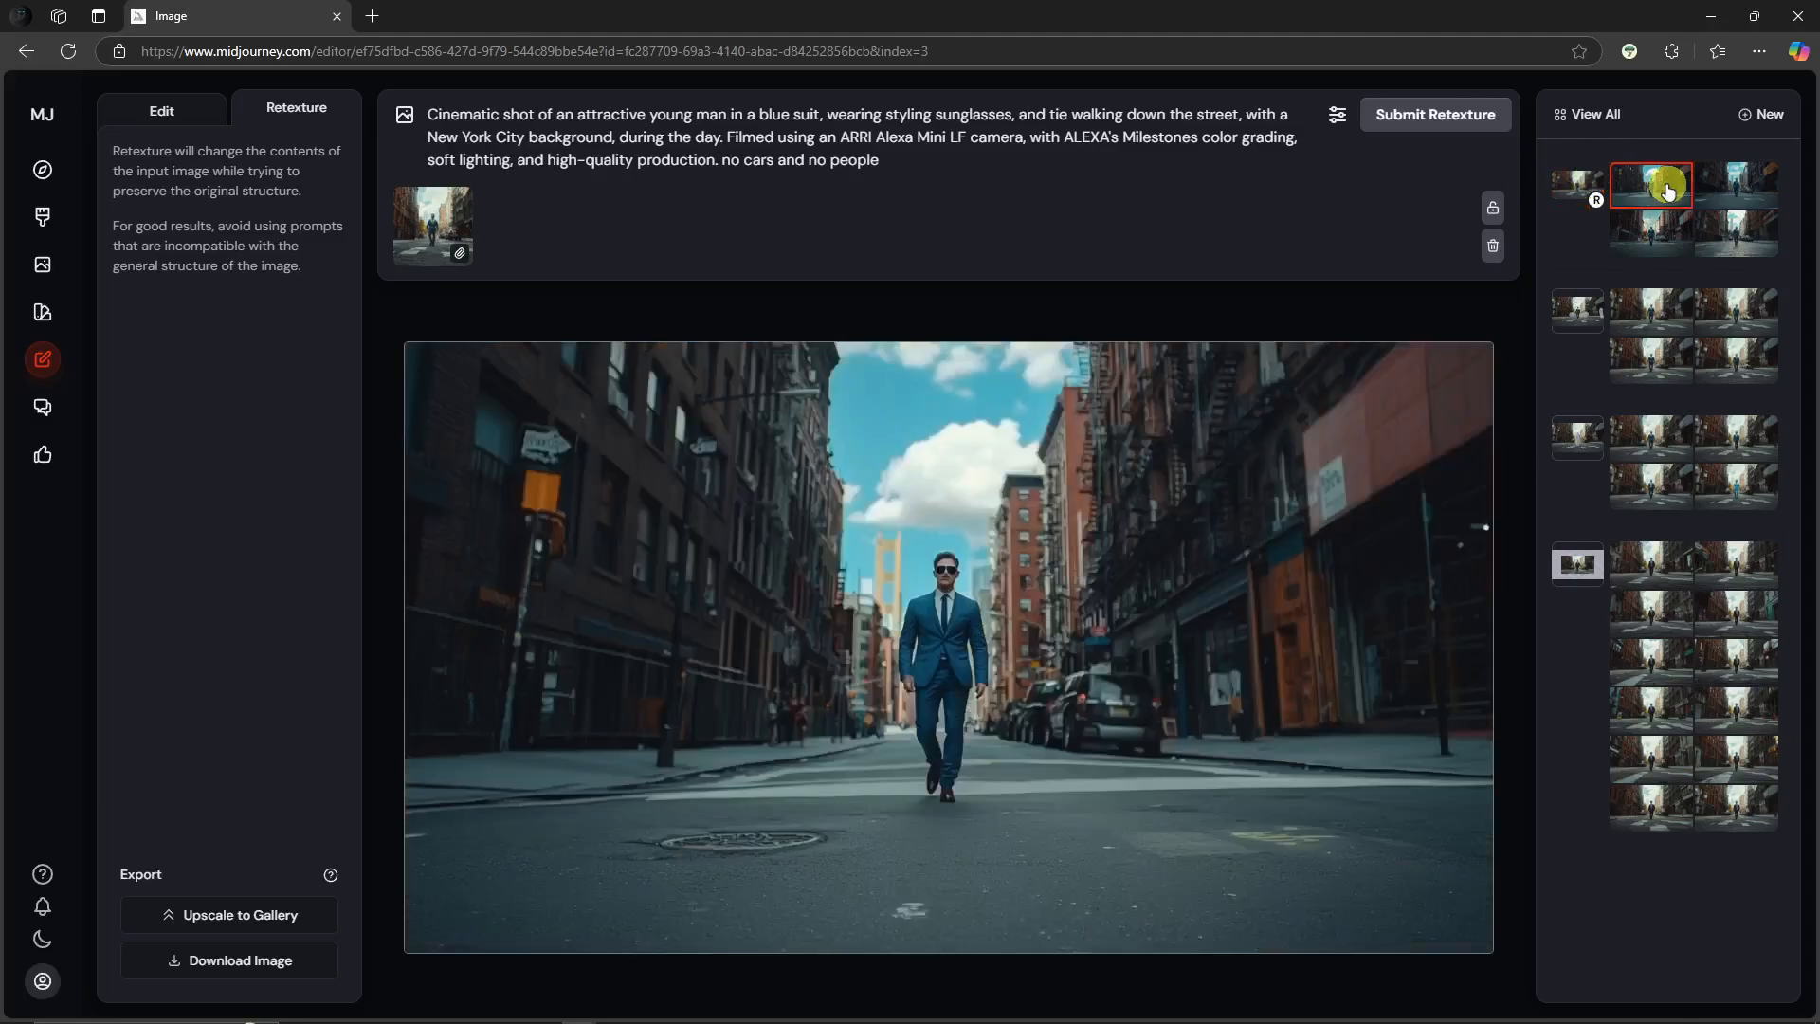
{"action": "left_click", "coordinate": [1737, 182]}
{"action": "left_click", "coordinate": [1721, 240]}
{"action": "left_click", "coordinate": [1661, 239]}
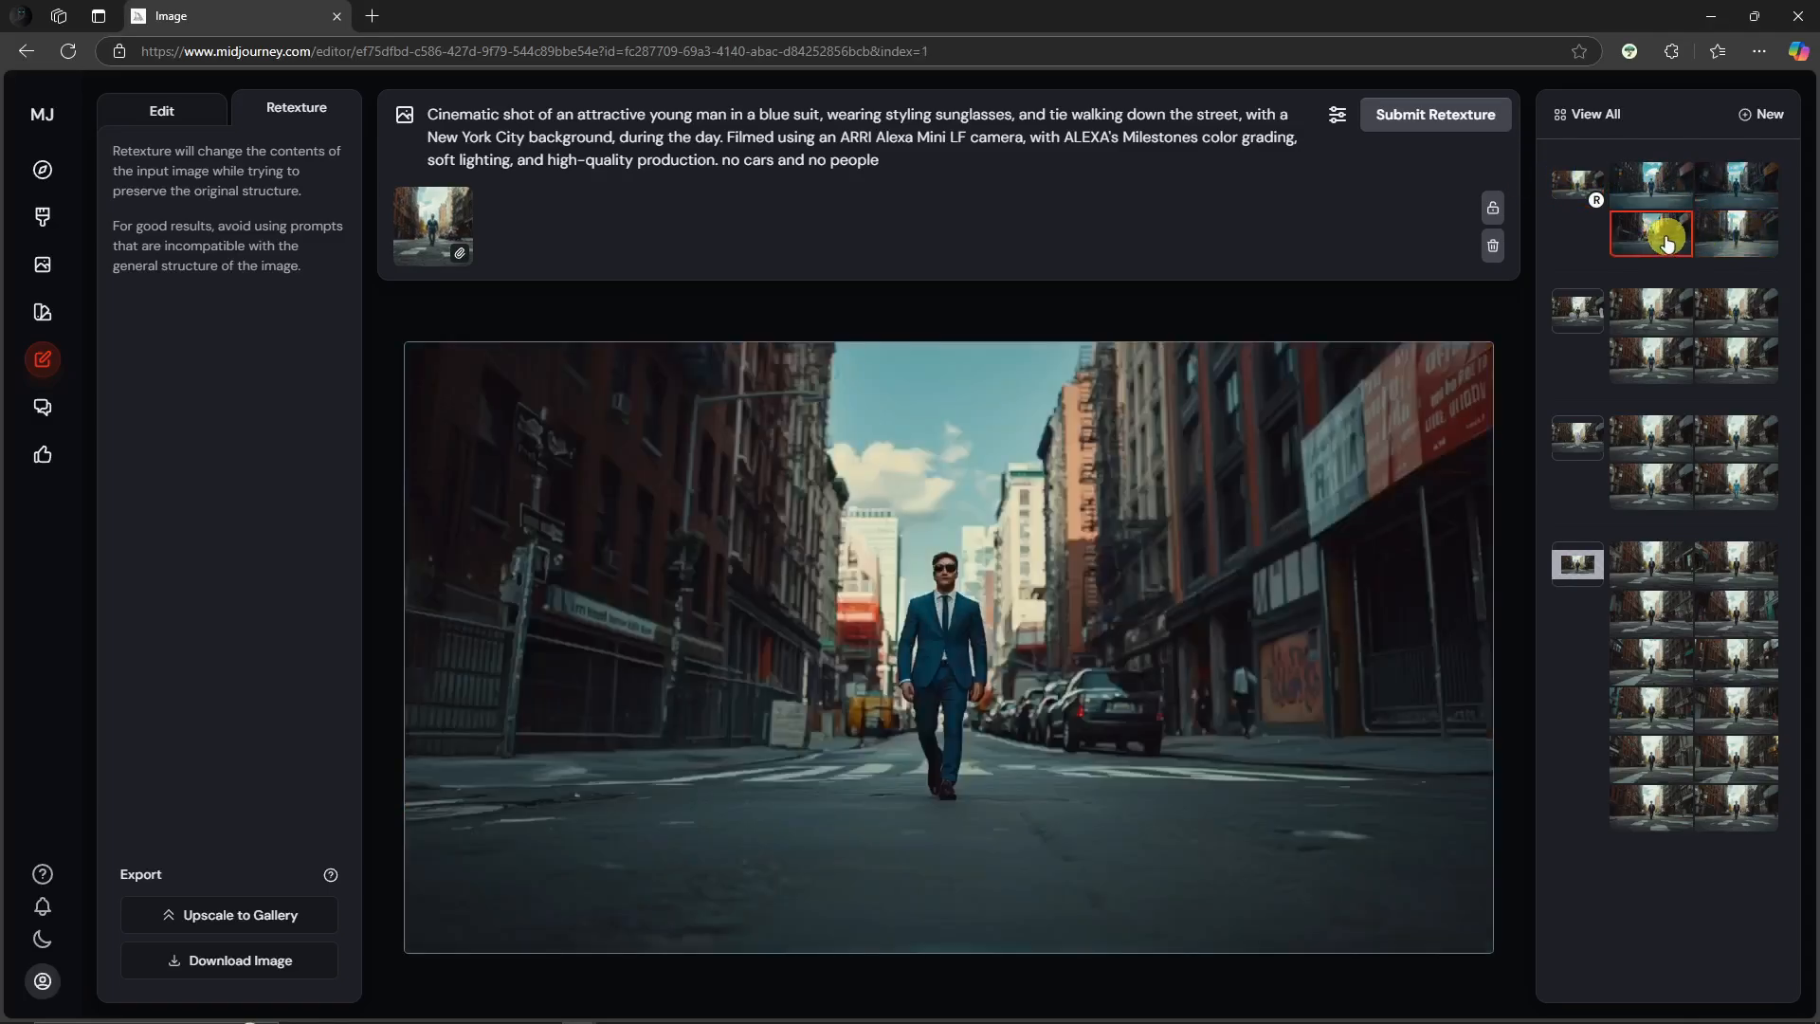
{"action": "left_click", "coordinate": [1754, 245]}
{"action": "left_click", "coordinate": [1759, 205]}
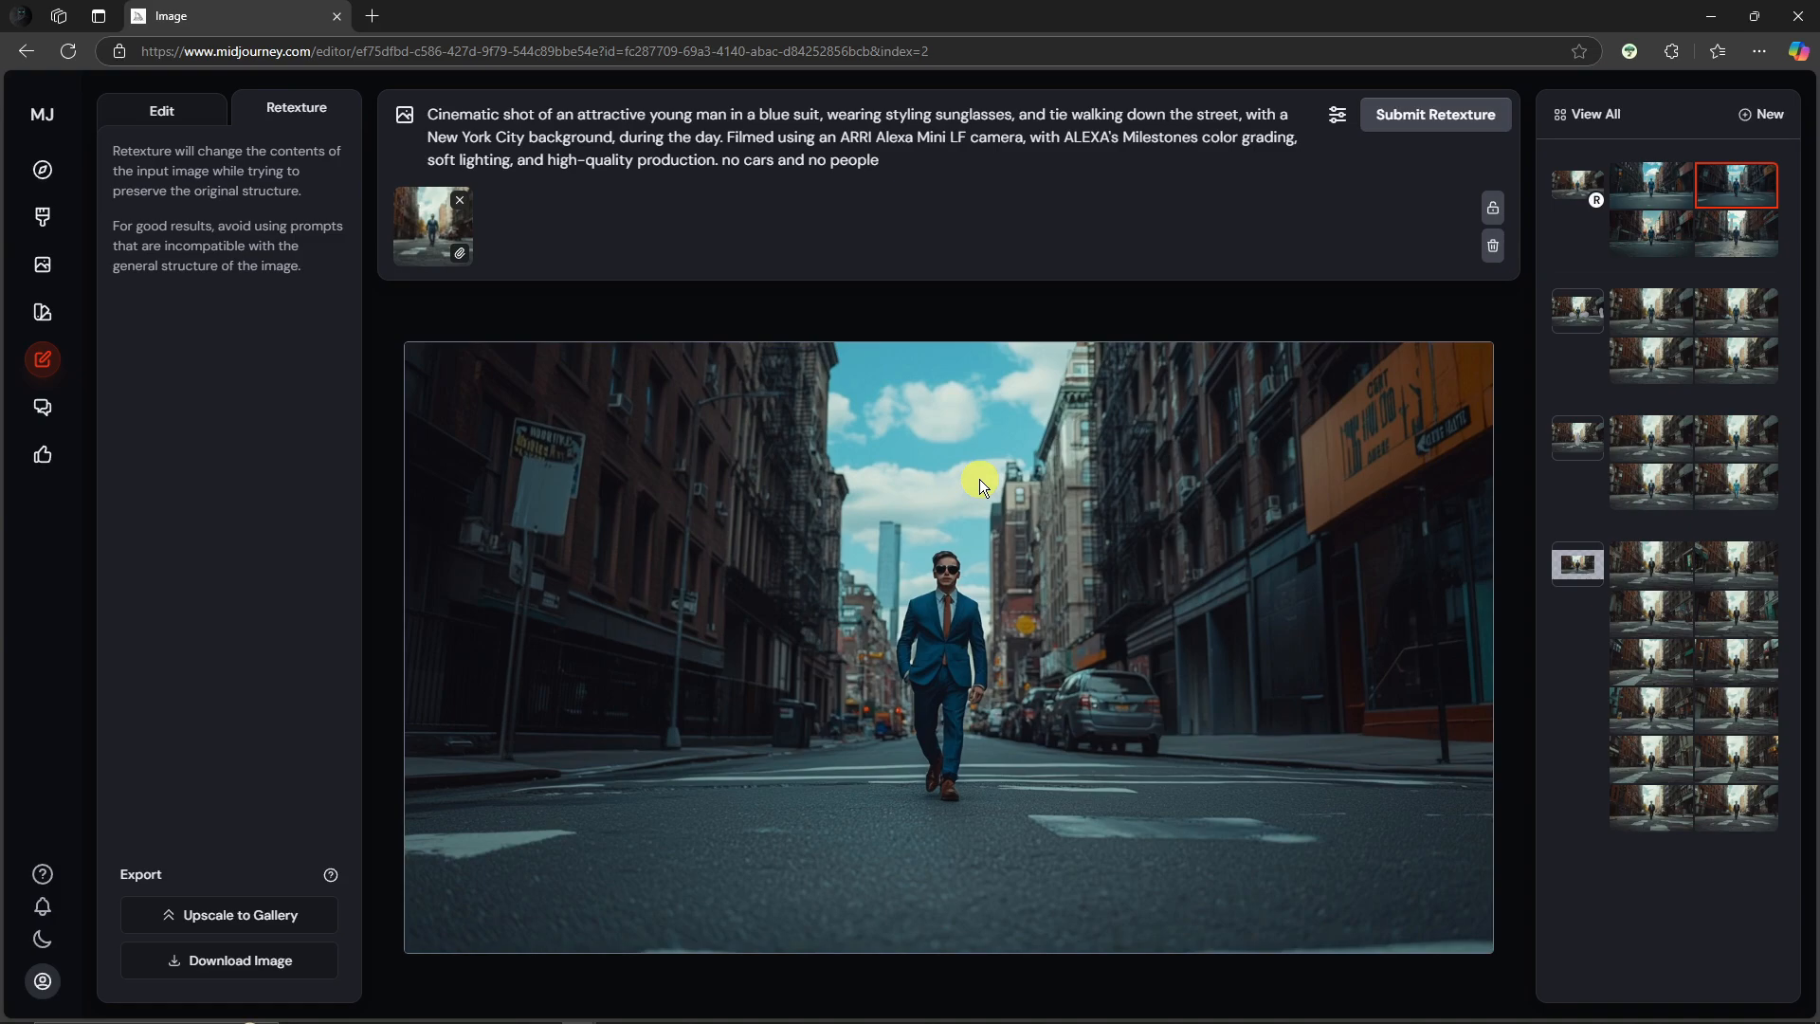
Step: Open the yawning dormouse image on the Explore page and save it to the computer
{"action": "left_click", "coordinate": [44, 174]}
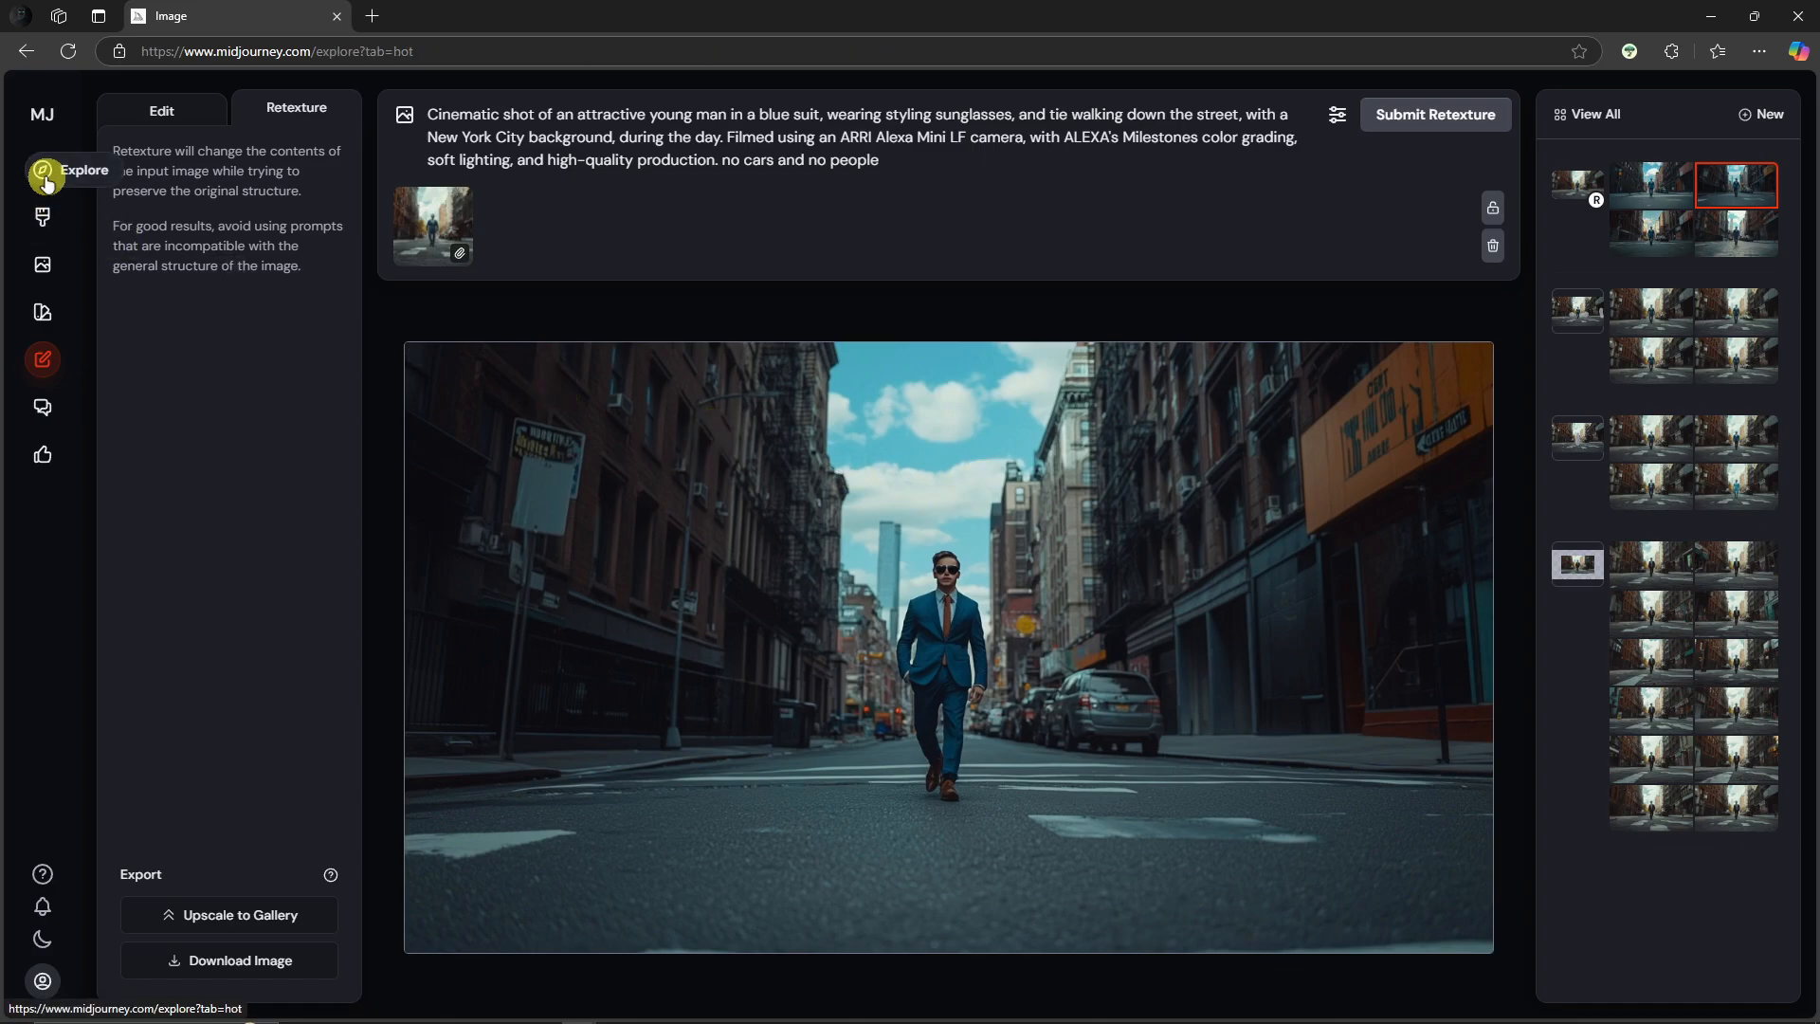
{"action": "scroll", "coordinate": [751, 432], "scroll_direction": "down", "scroll_amount": 6}
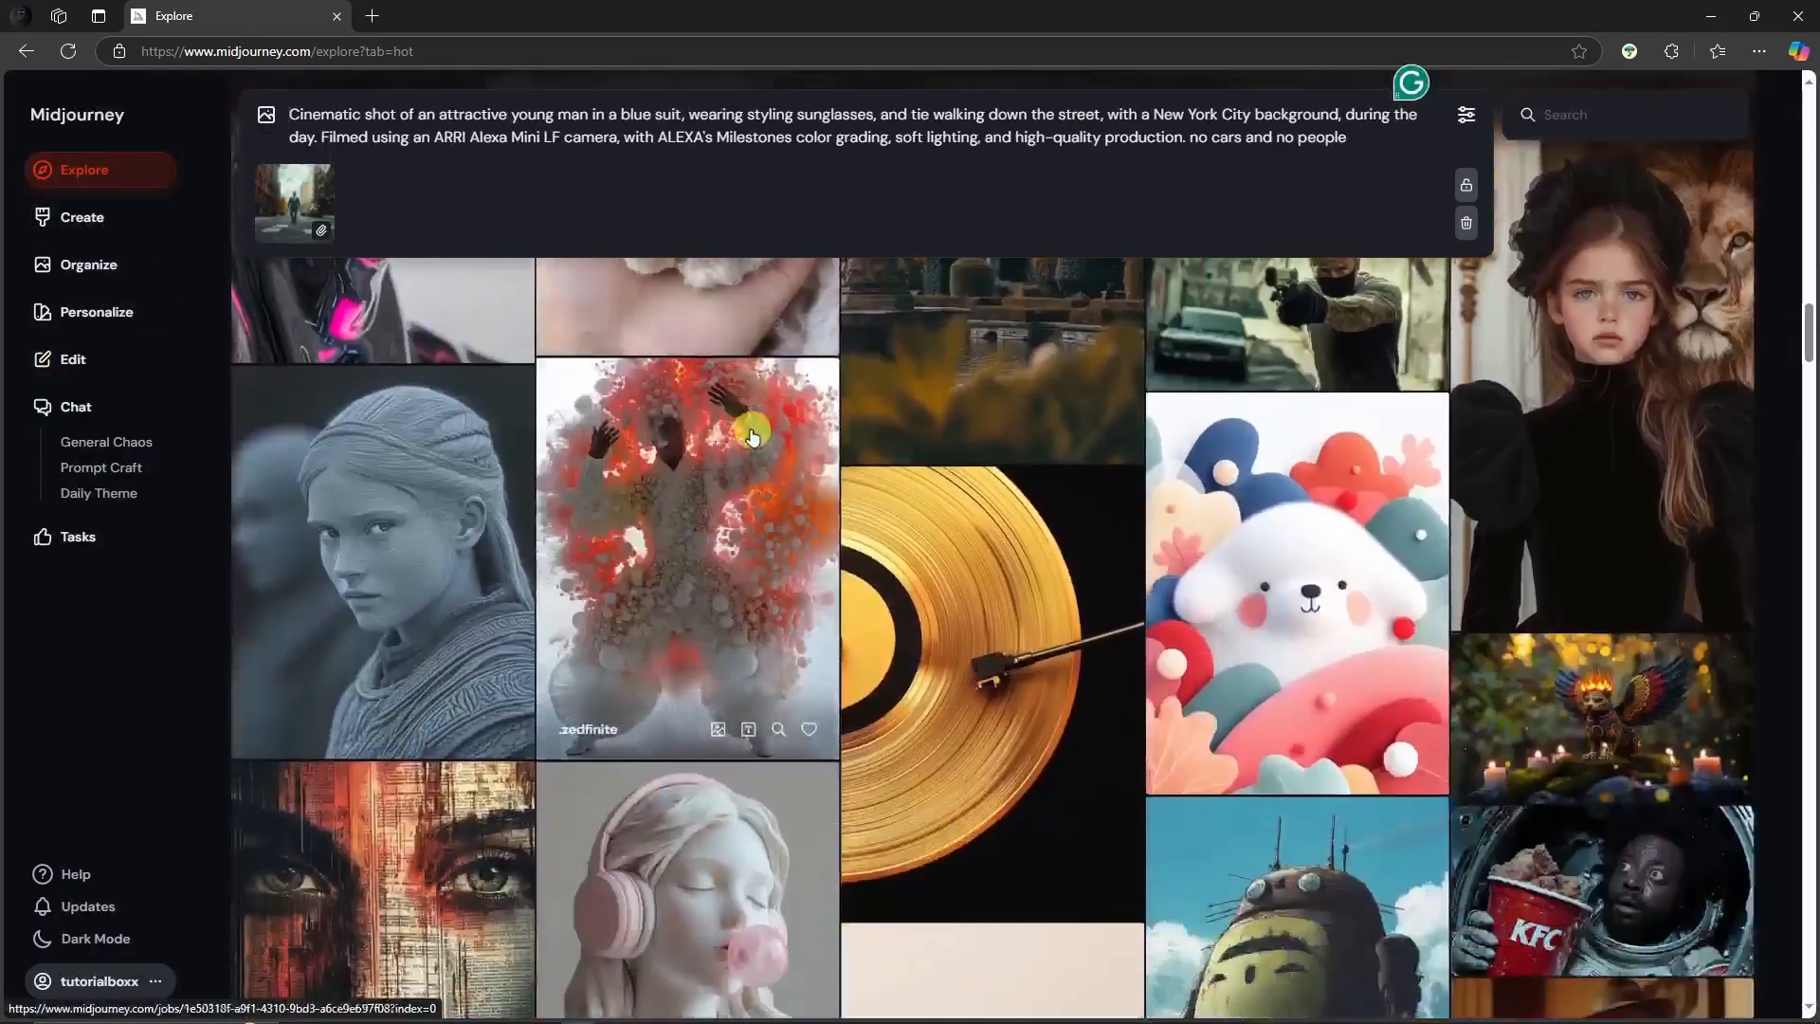
{"action": "scroll", "coordinate": [751, 435], "scroll_direction": "down", "scroll_amount": 15}
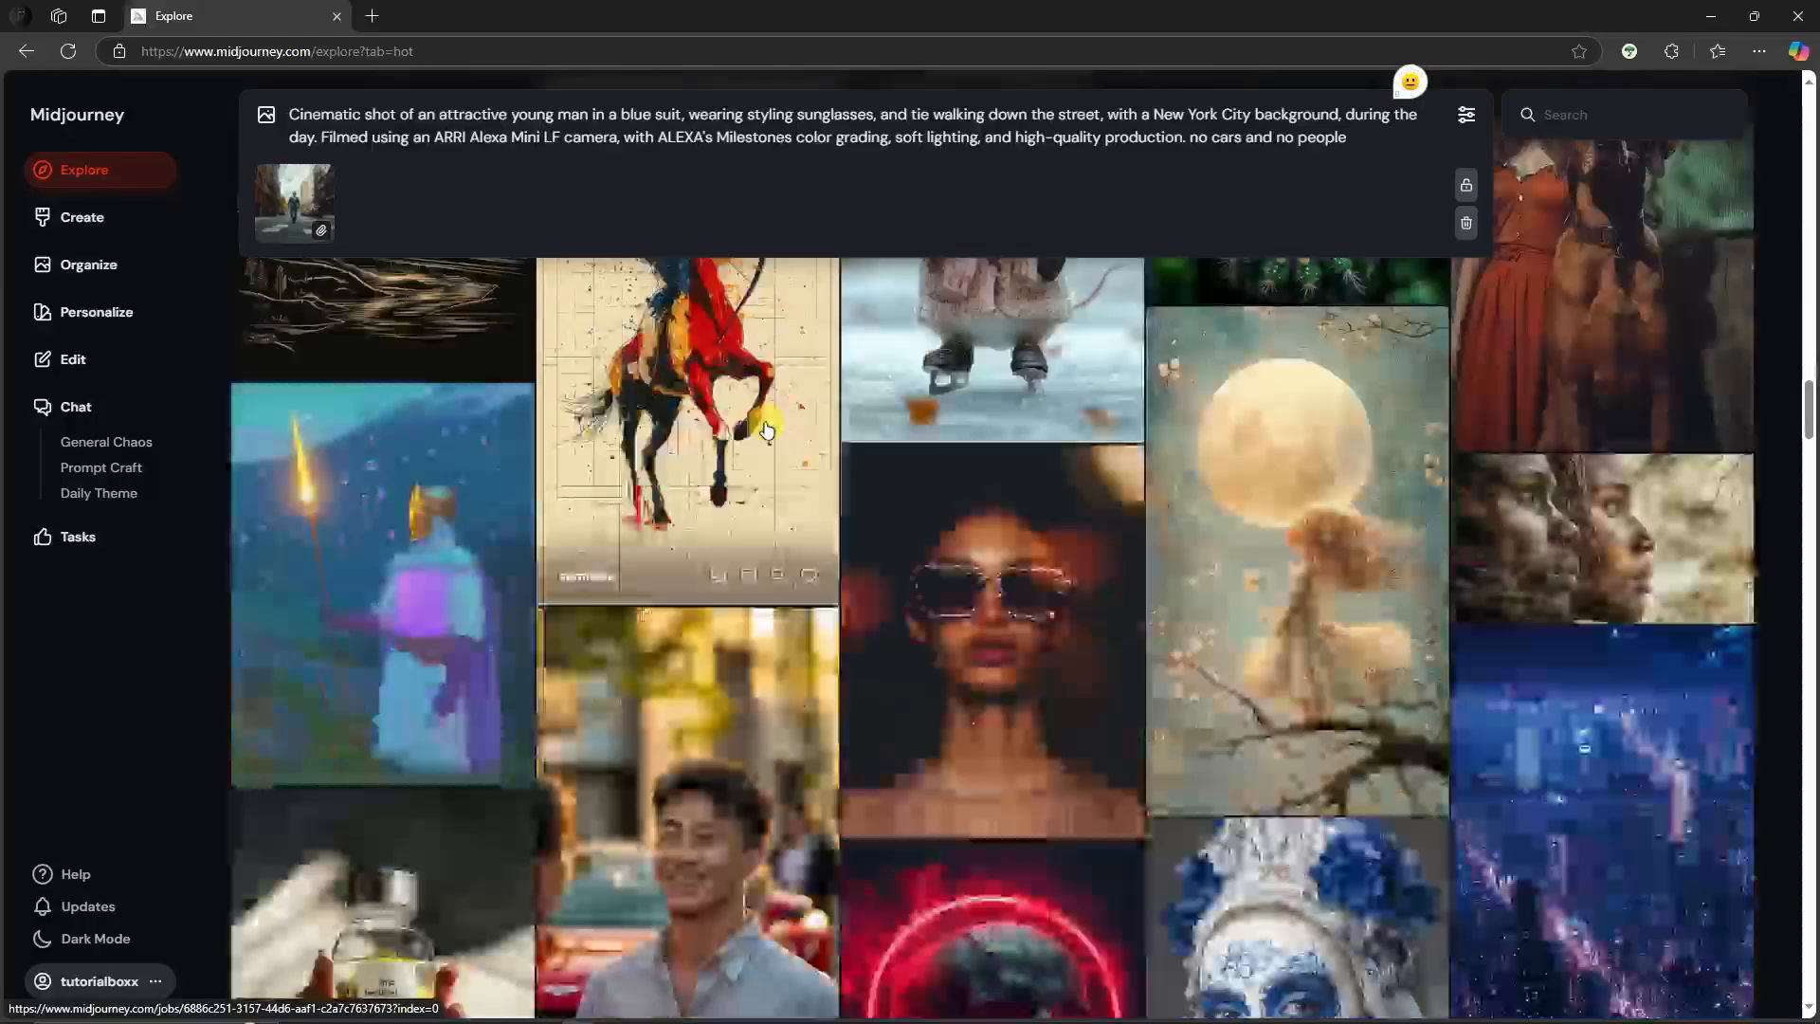
{"action": "scroll", "coordinate": [767, 431], "scroll_direction": "down", "scroll_amount": 12}
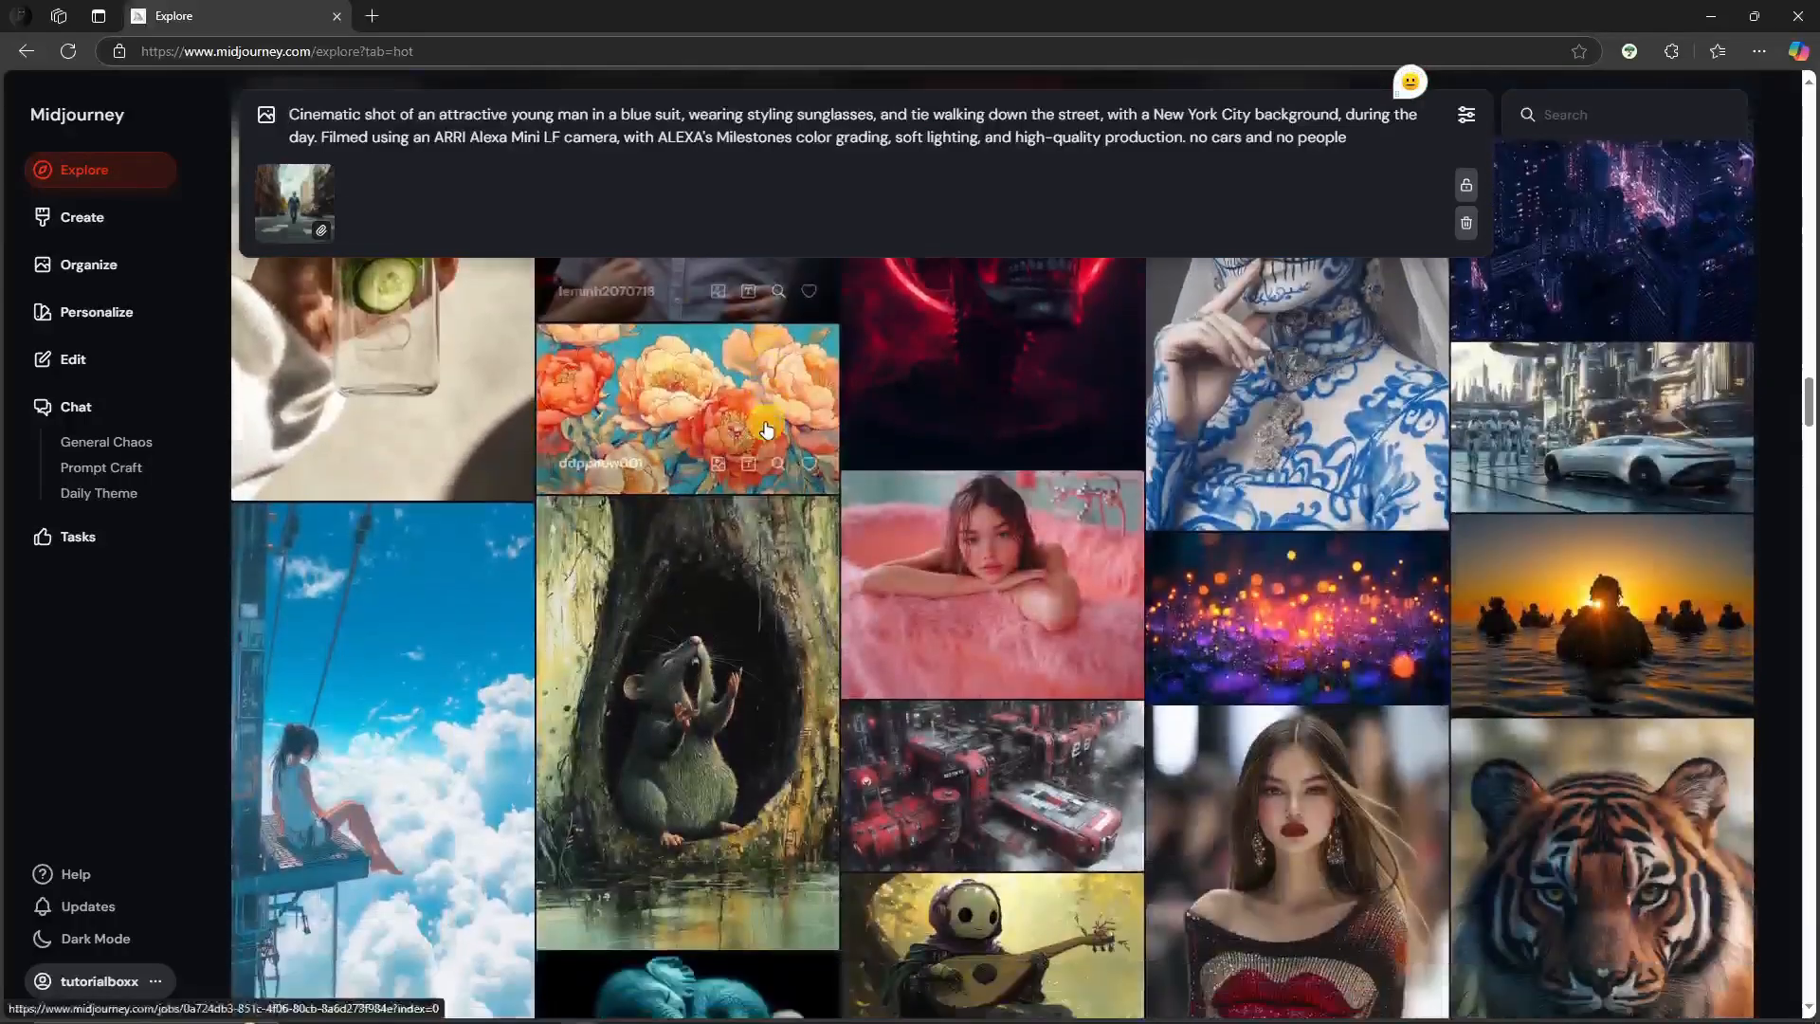
{"action": "scroll", "coordinate": [767, 431], "scroll_direction": "down", "scroll_amount": 3}
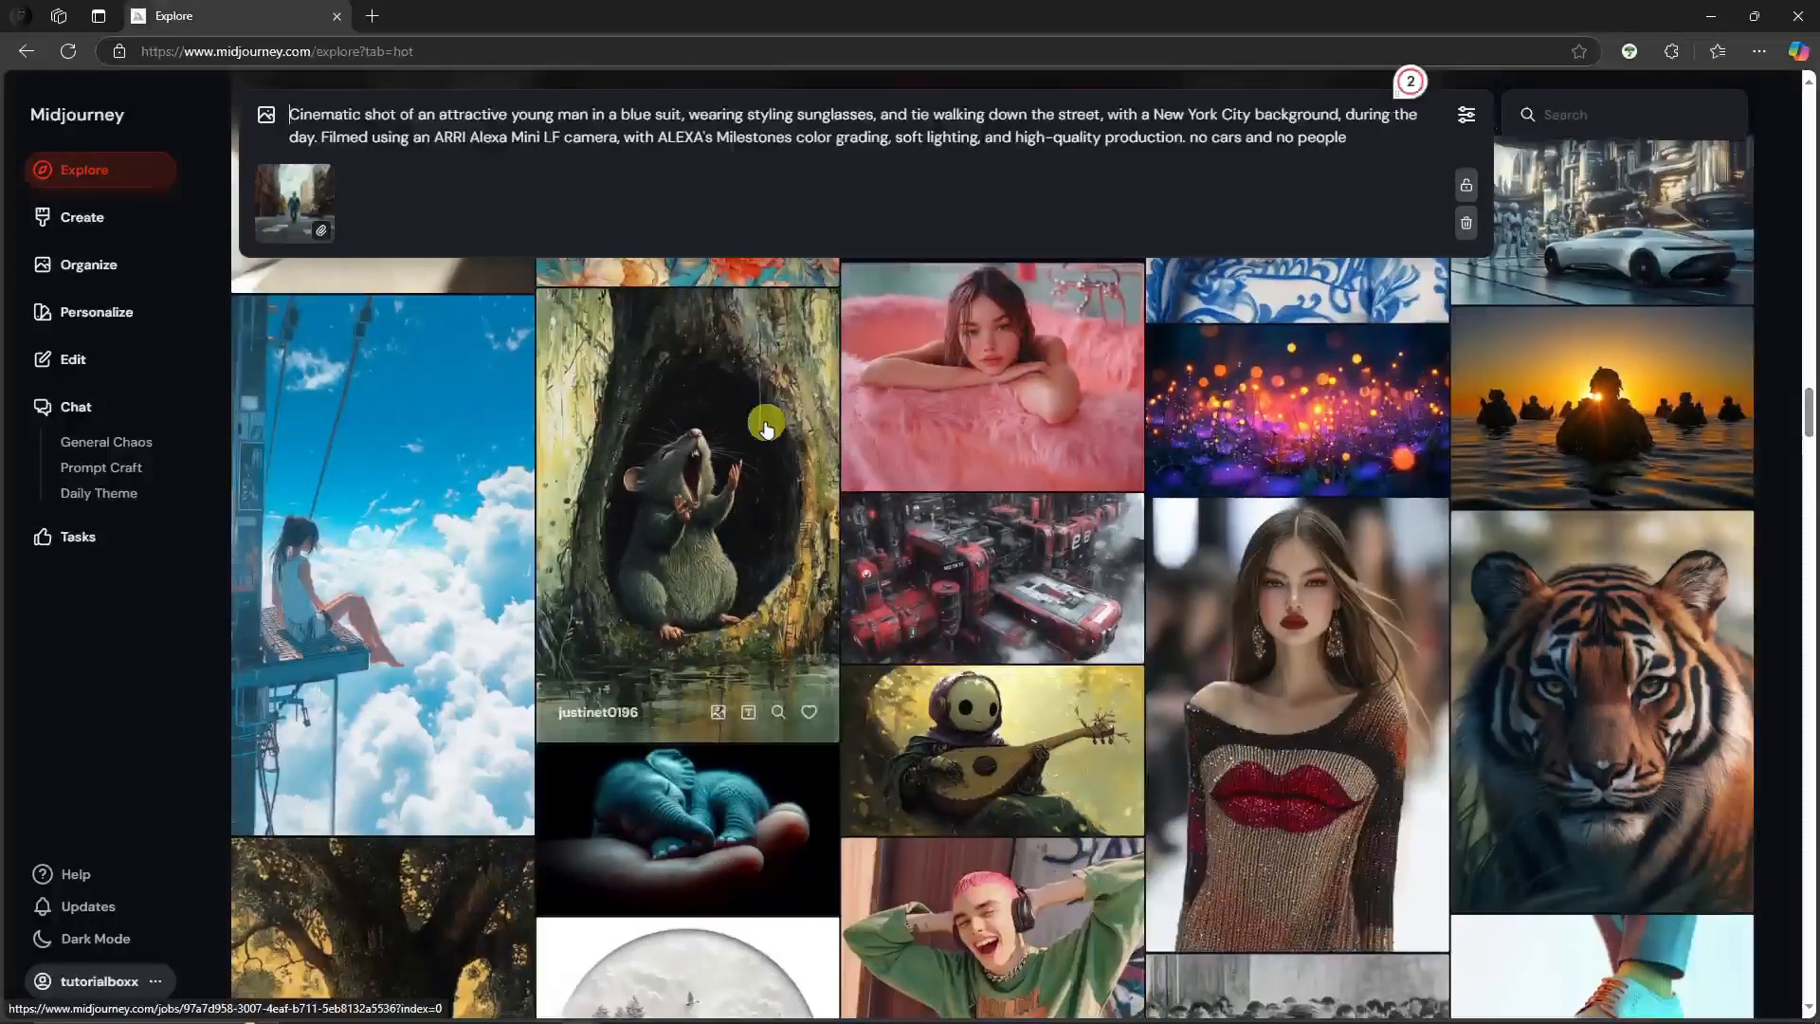
{"action": "left_click", "coordinate": [730, 492]}
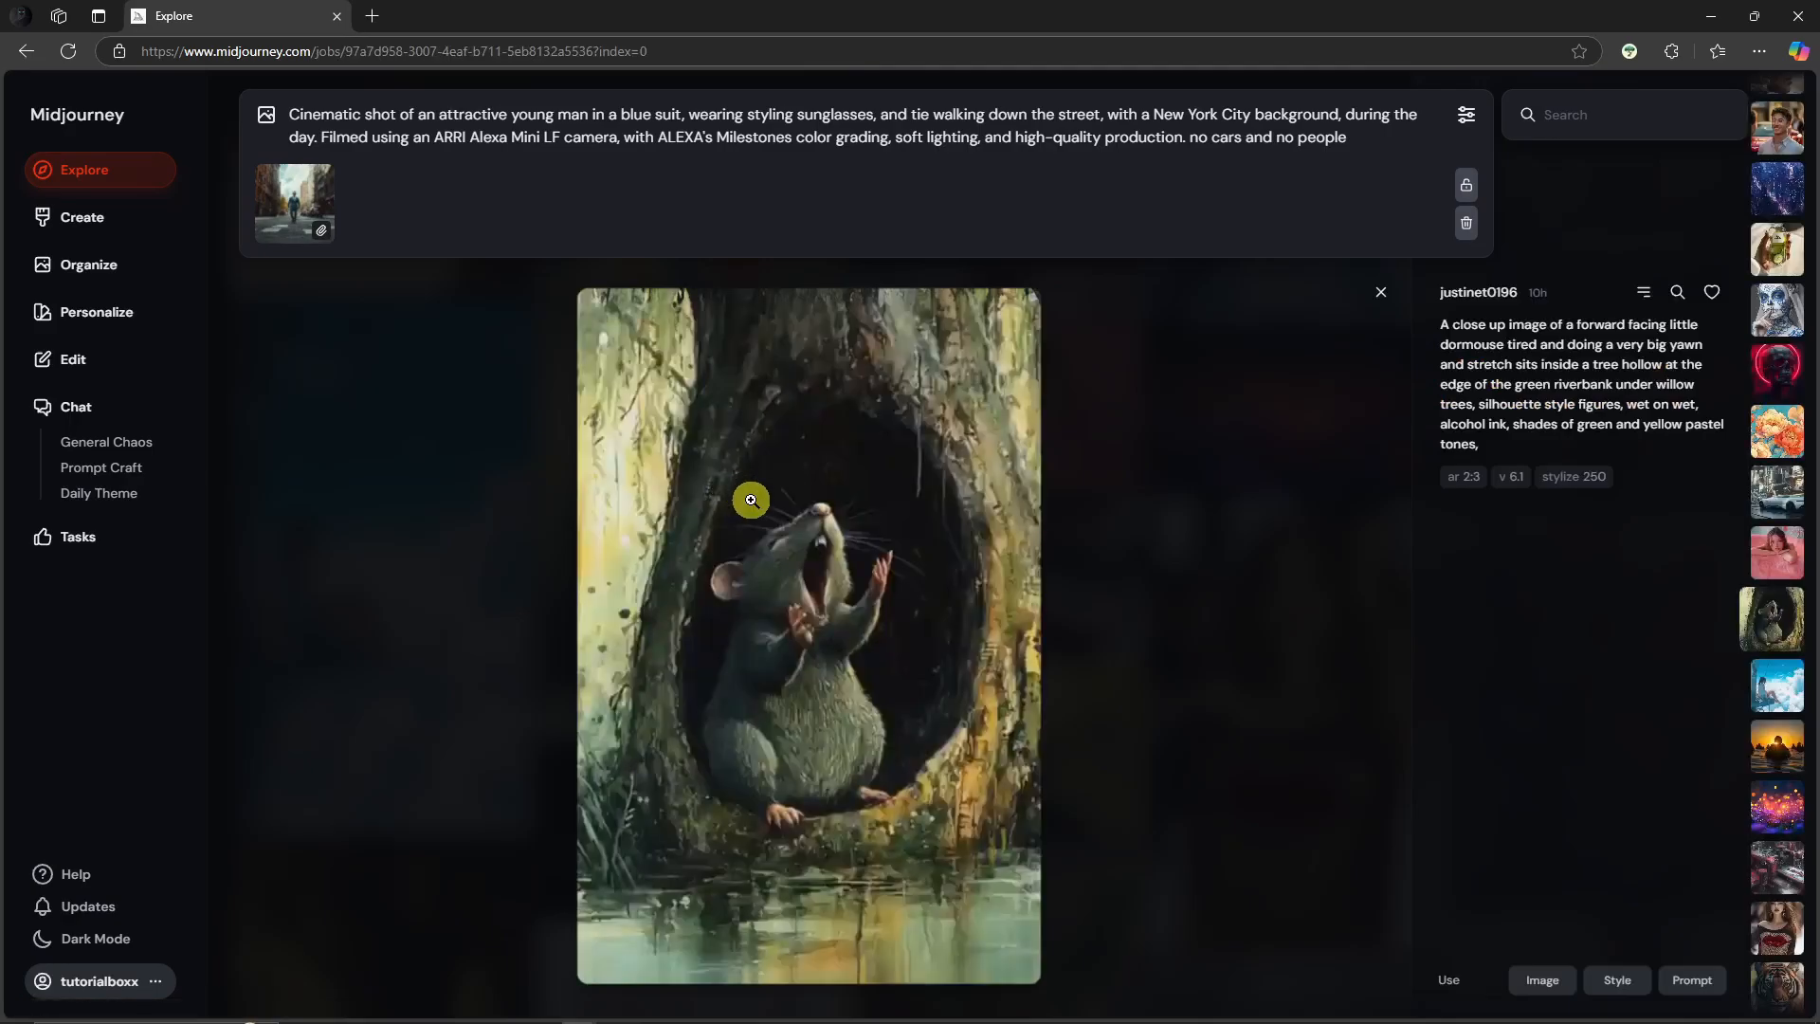
{"action": "right_click", "coordinate": [785, 500]}
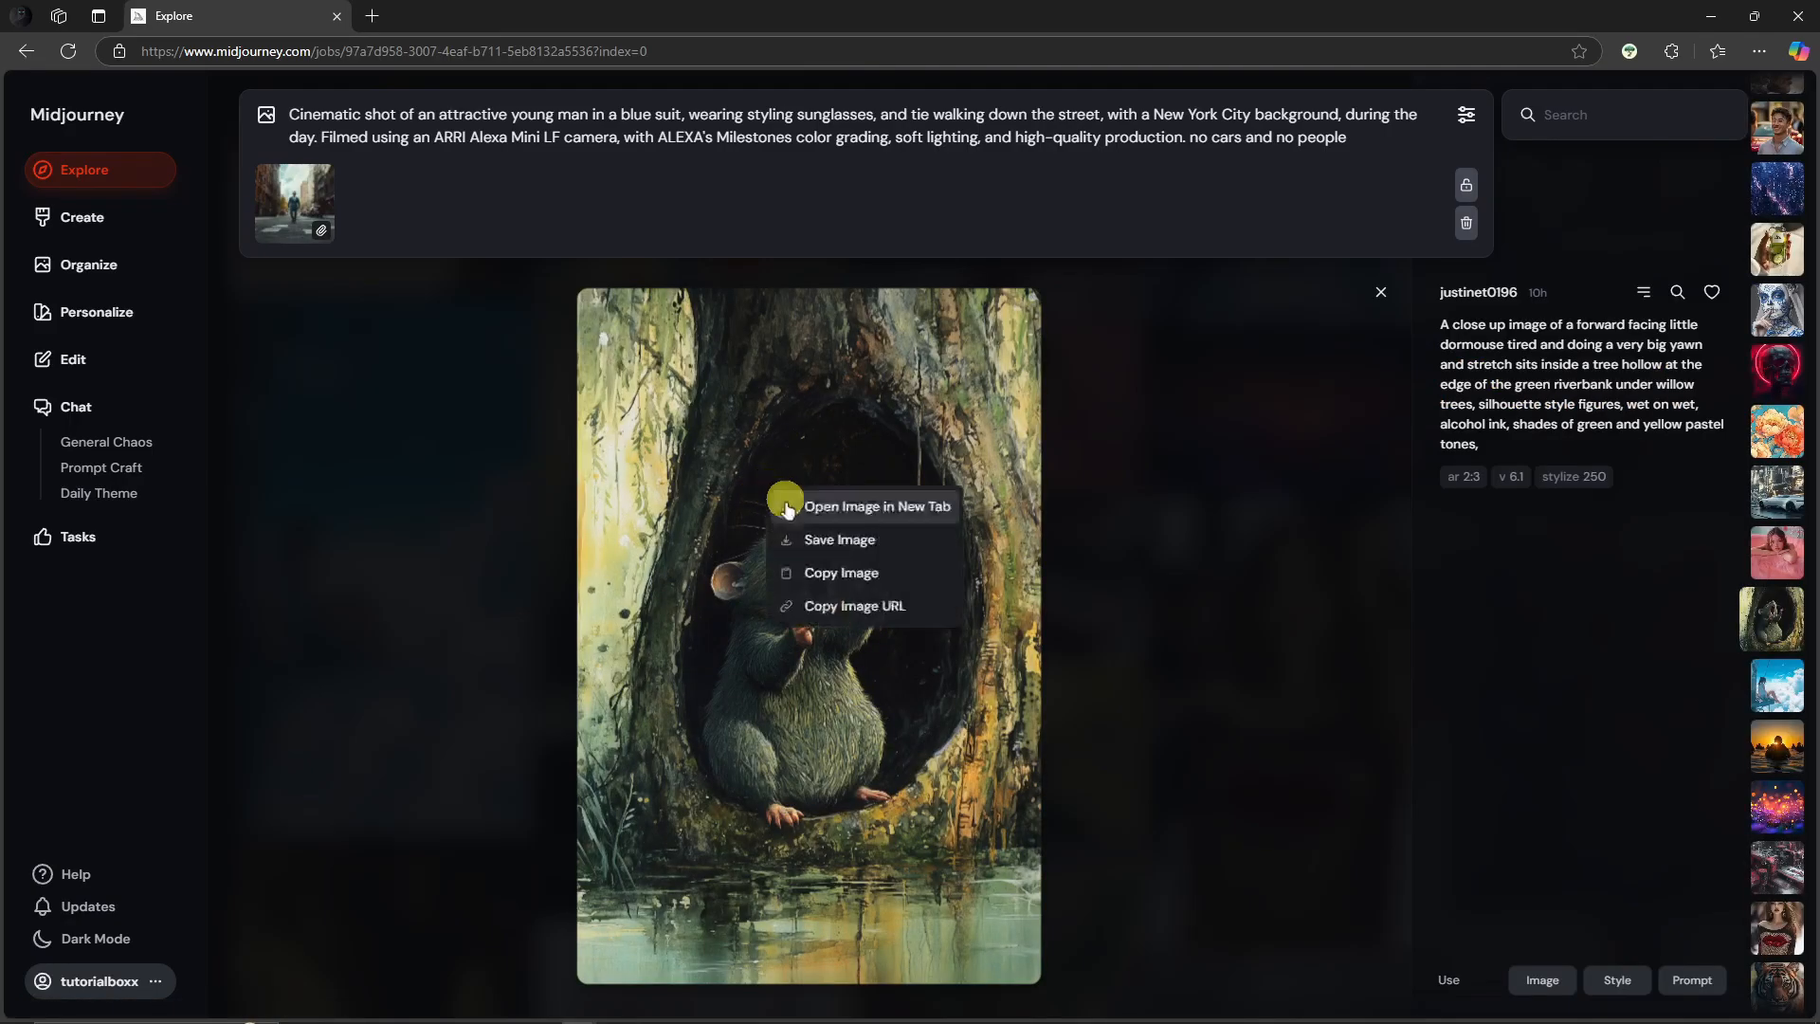
{"action": "left_click", "coordinate": [844, 539]}
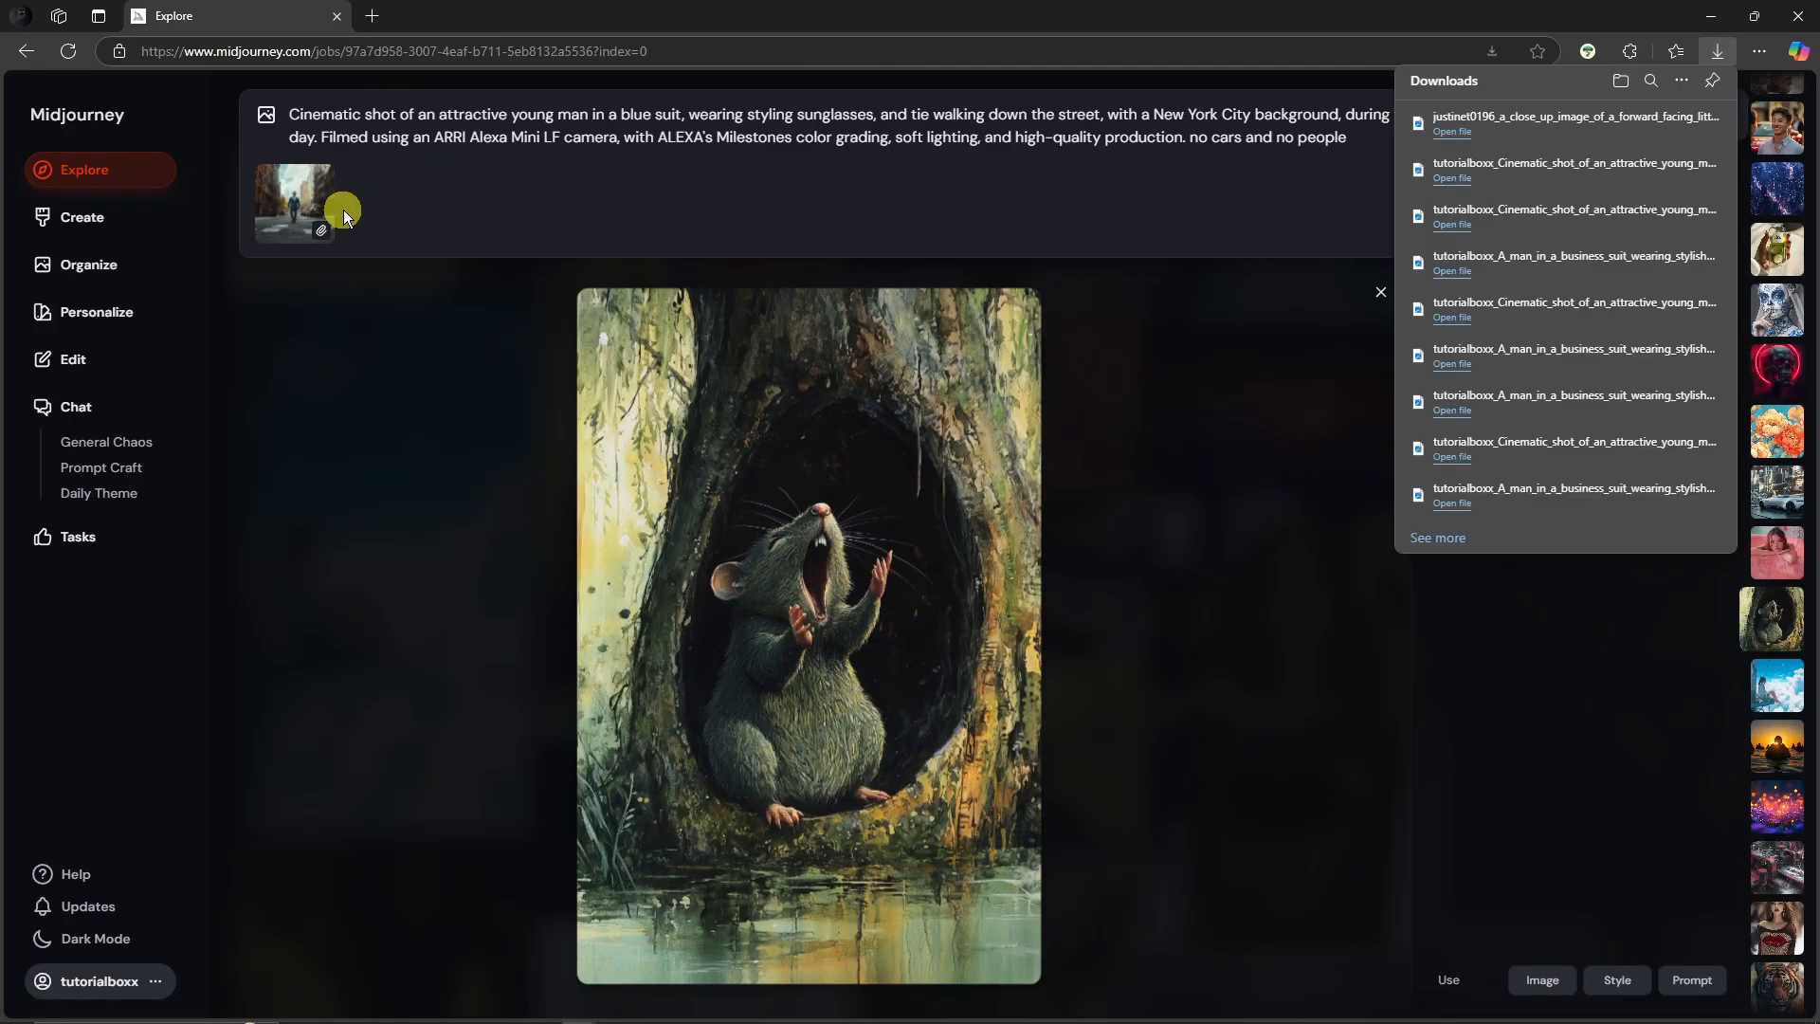
{"action": "left_click", "coordinate": [1357, 372]}
{"action": "left_click", "coordinate": [610, 520]}
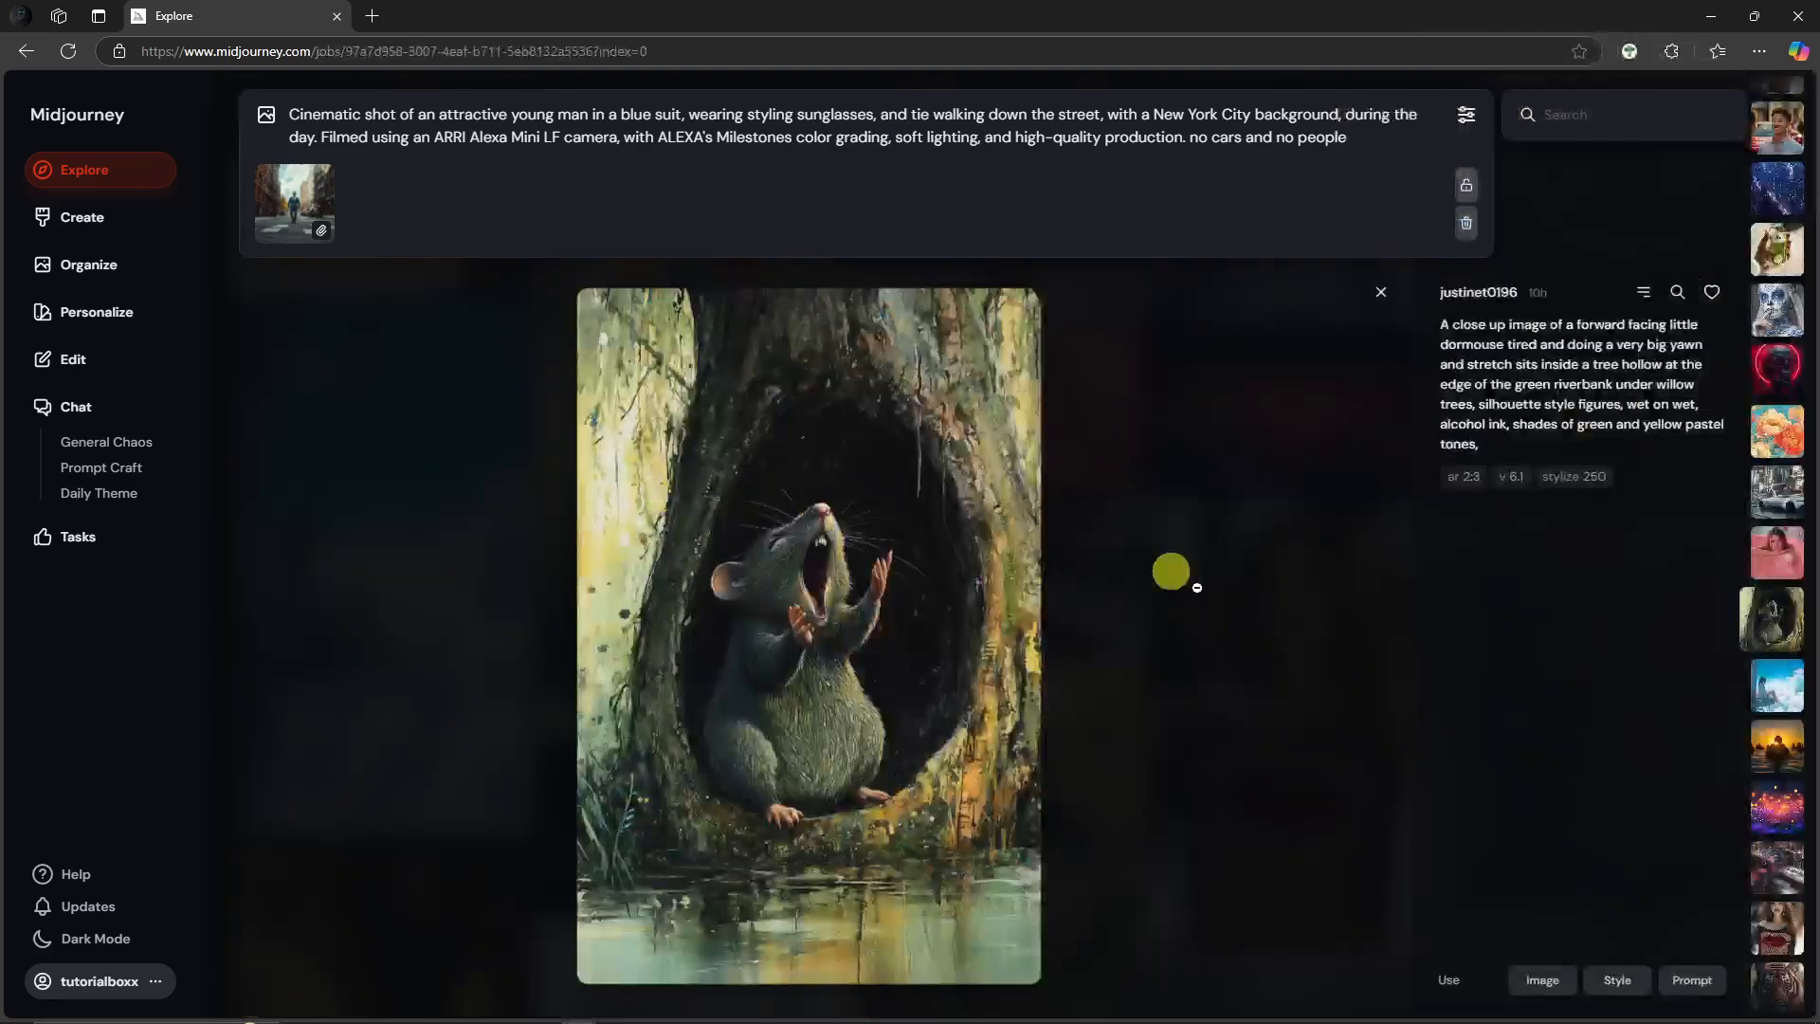
Step: Copy the dormouse image's prompt and paste it into the editor's prompt in place of the street prompt
{"action": "left_click", "coordinate": [1692, 979]}
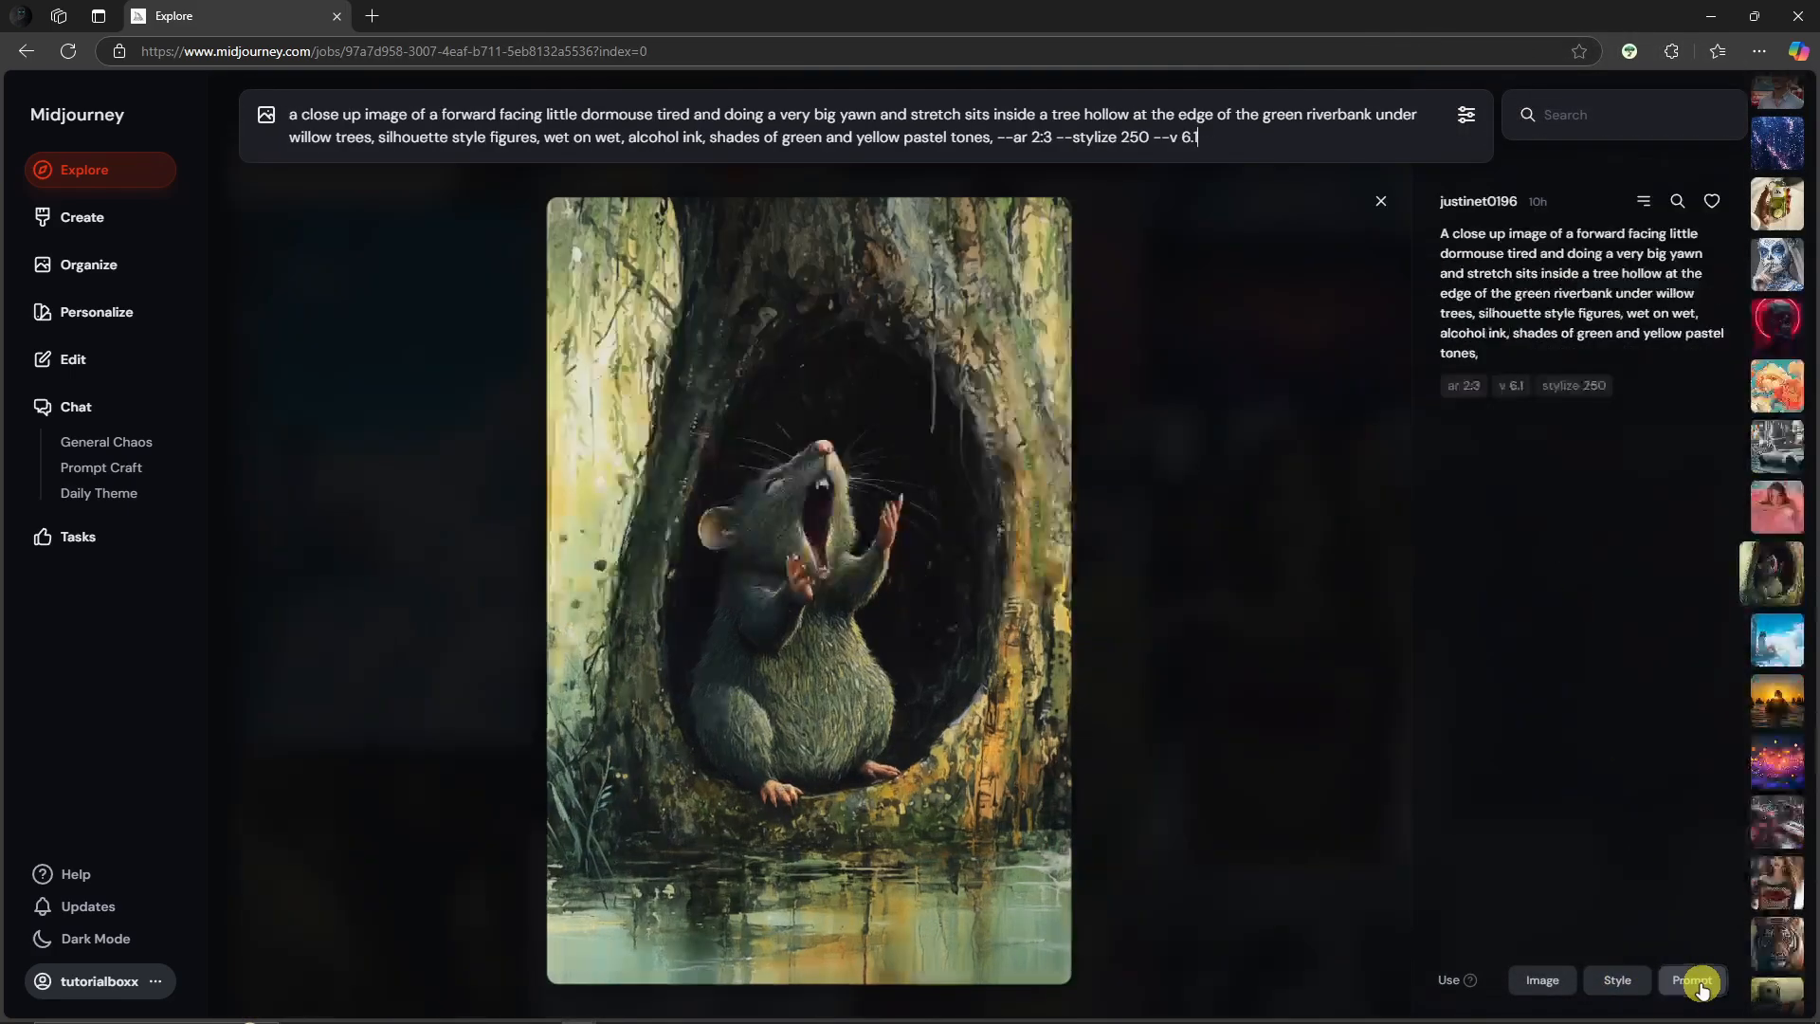
{"action": "left_click", "coordinate": [266, 114]}
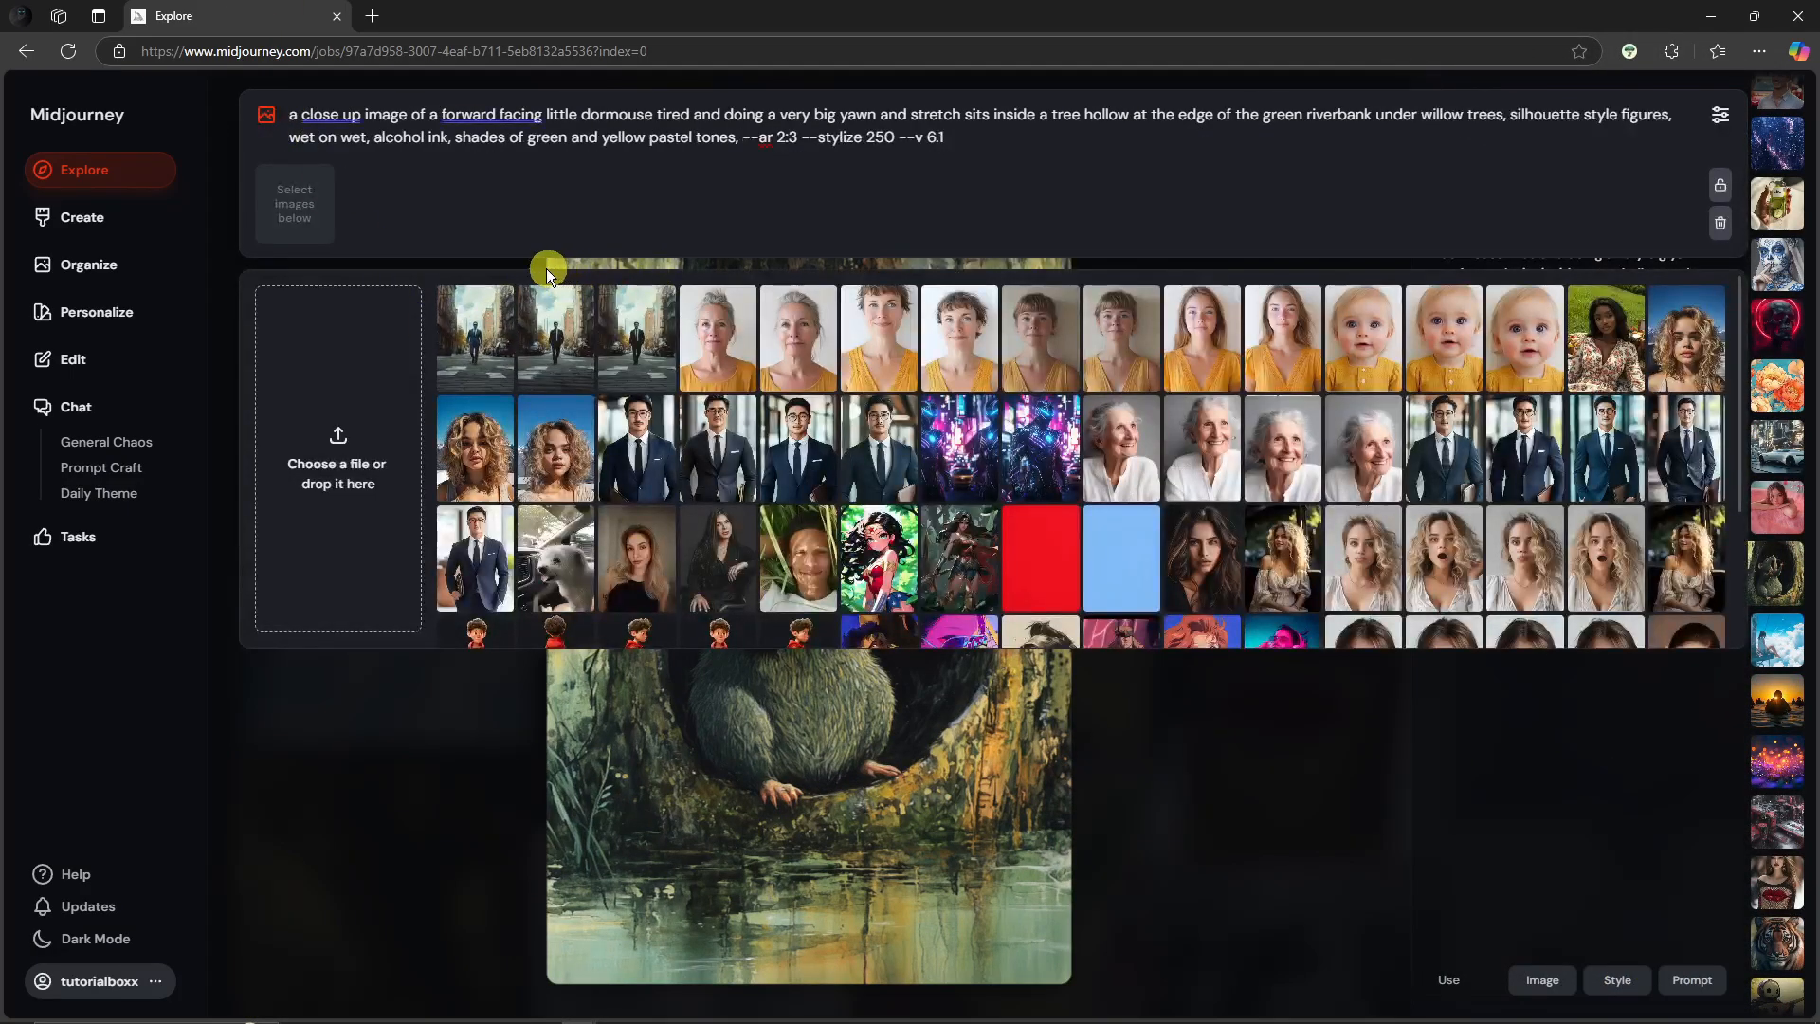
{"action": "triple_click", "coordinate": [505, 129]}
{"action": "key", "text": "ctrl+c"}
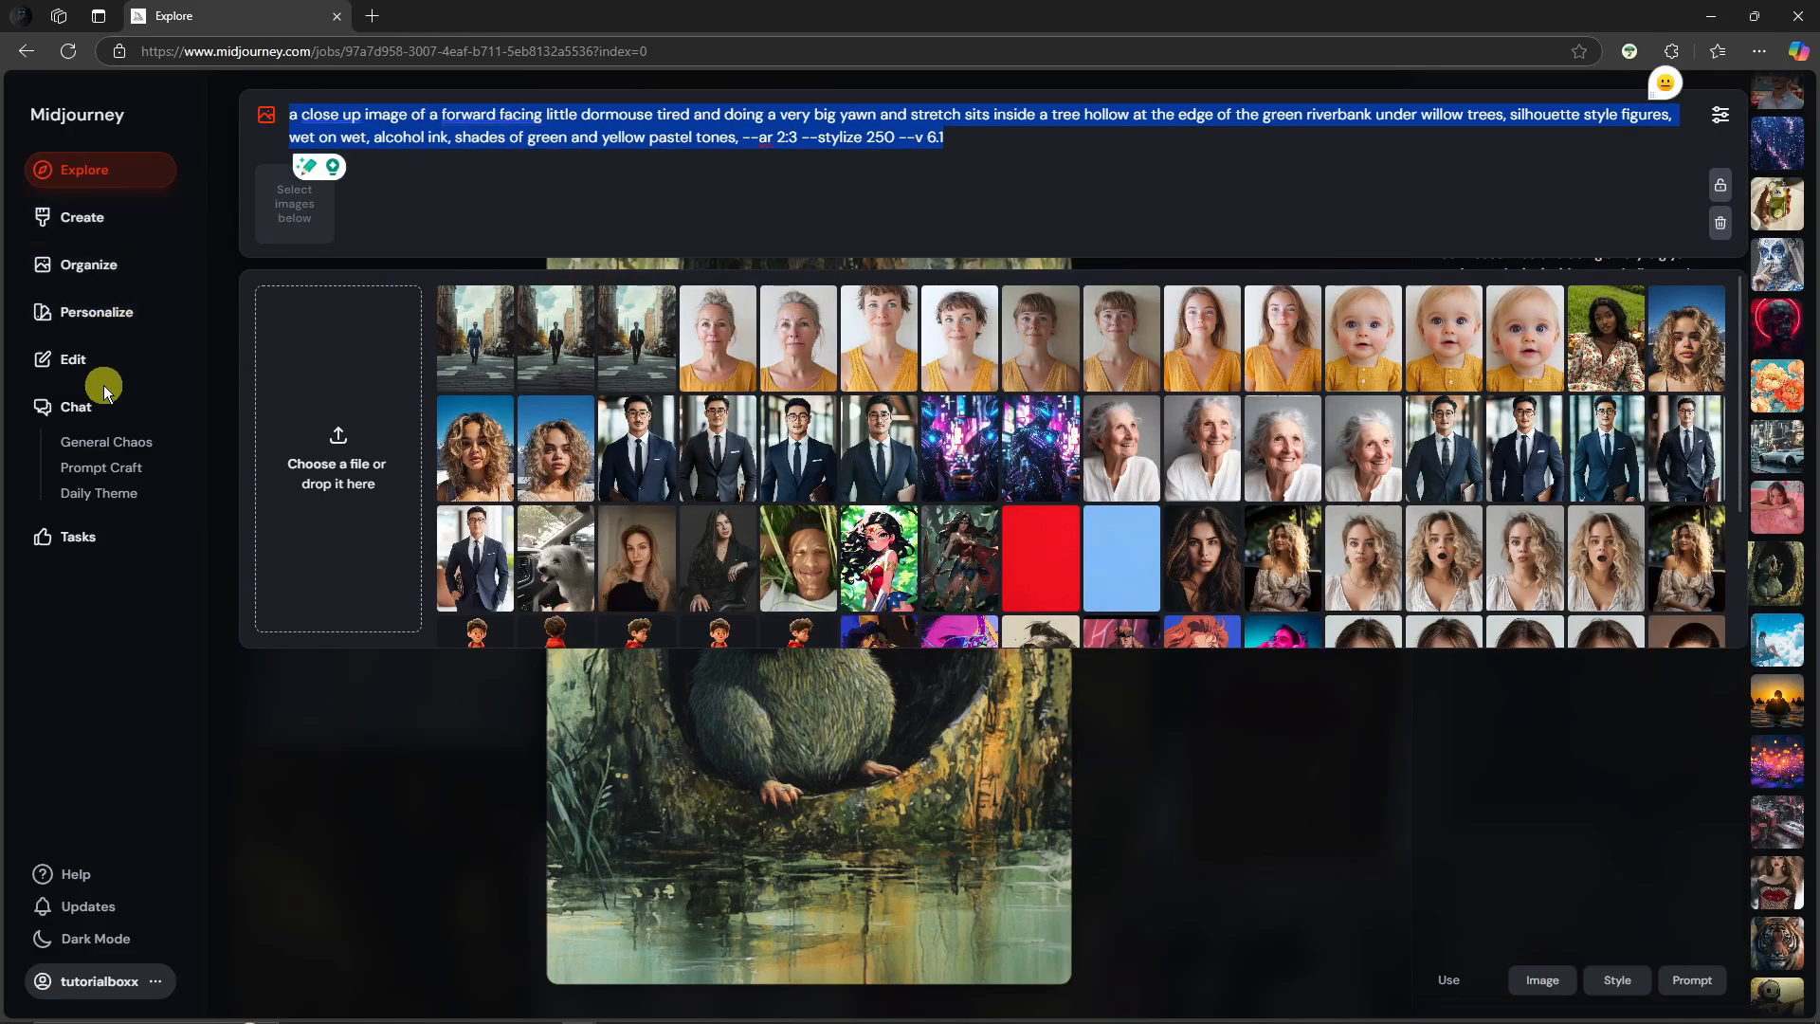
{"action": "left_click", "coordinate": [88, 359]}
{"action": "triple_click", "coordinate": [660, 152]}
{"action": "key", "text": "ctrl+v"}
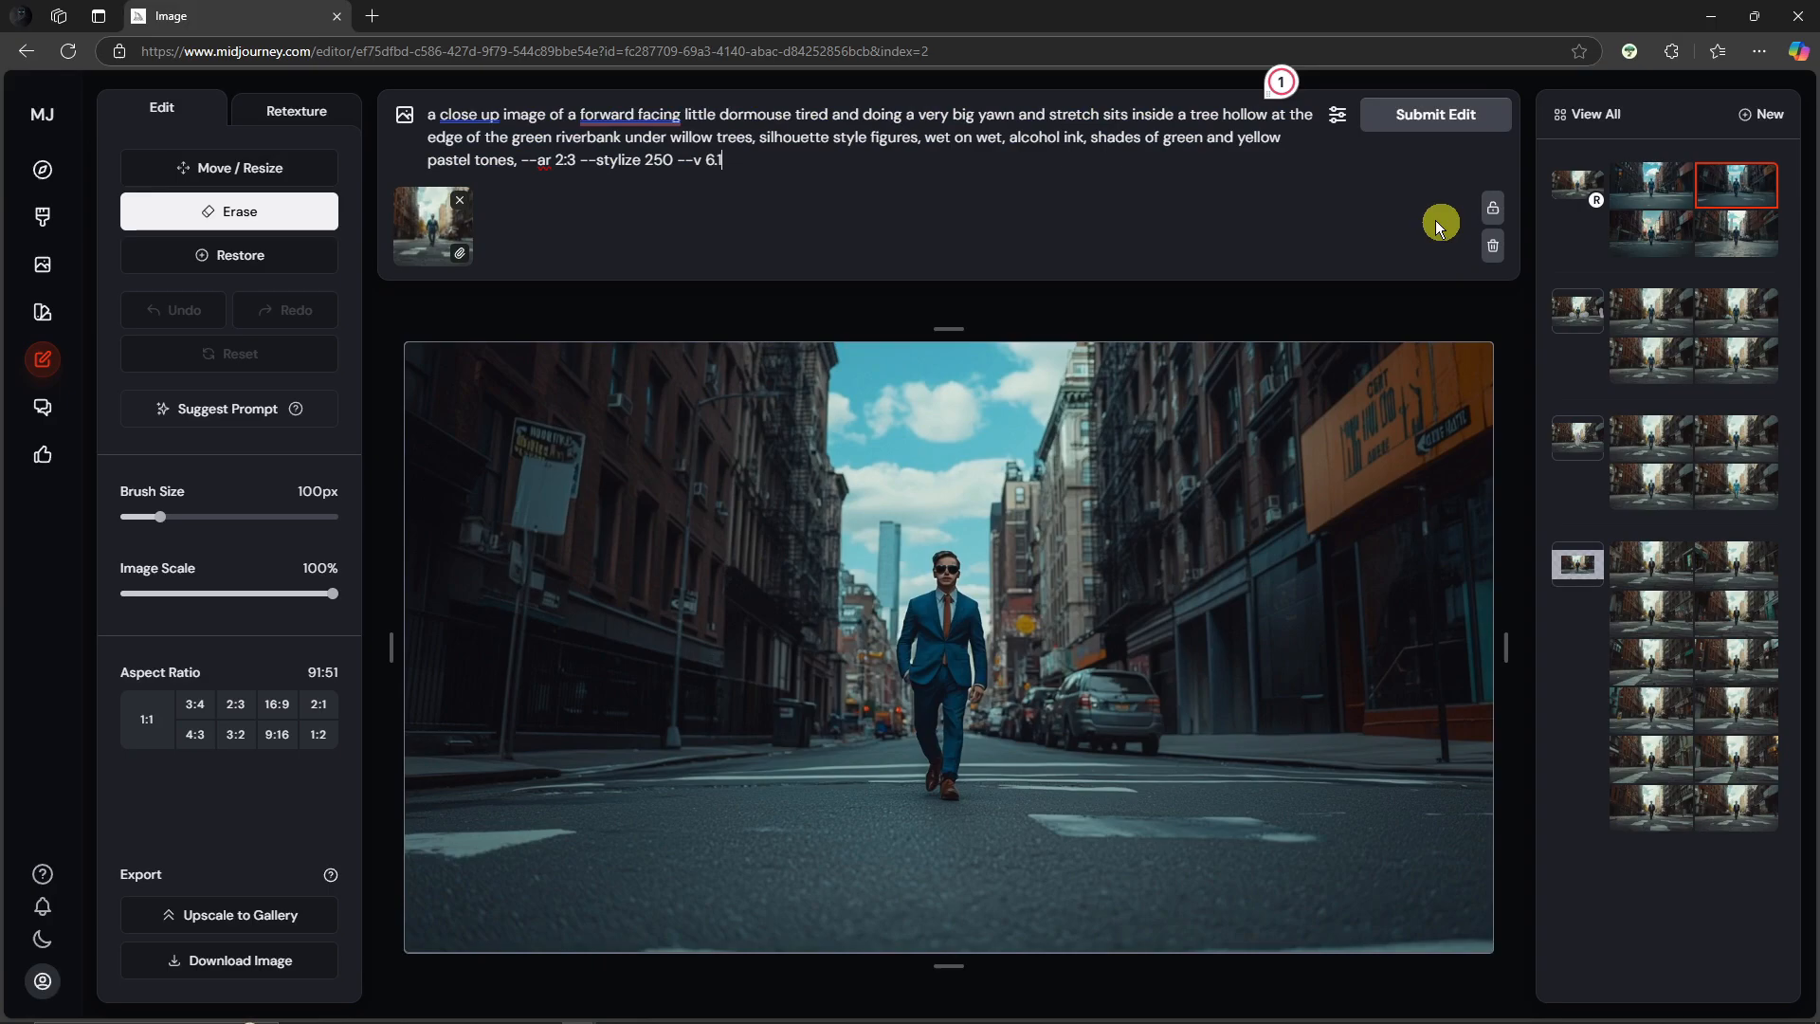
Step: Remove the street image reference and start a new edit
{"action": "mouse_move", "coordinate": [450, 213]}
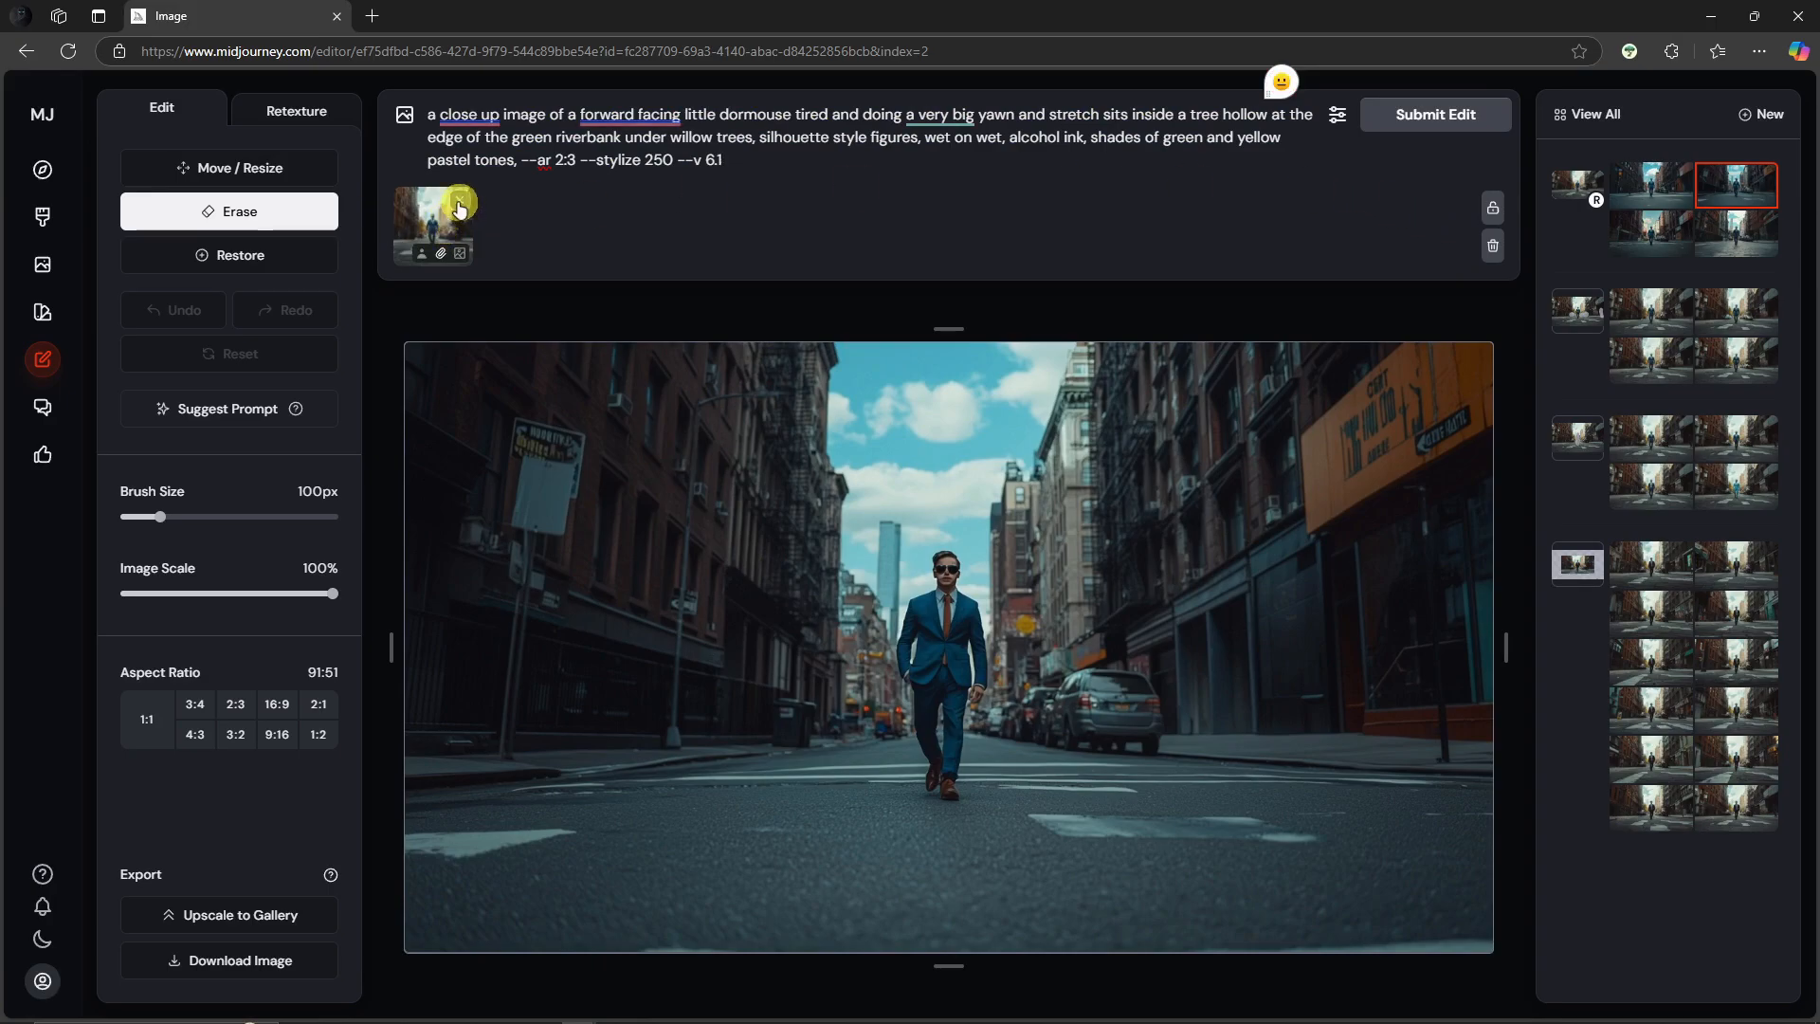
{"action": "left_click", "coordinate": [459, 203]}
{"action": "left_click", "coordinate": [1749, 113]}
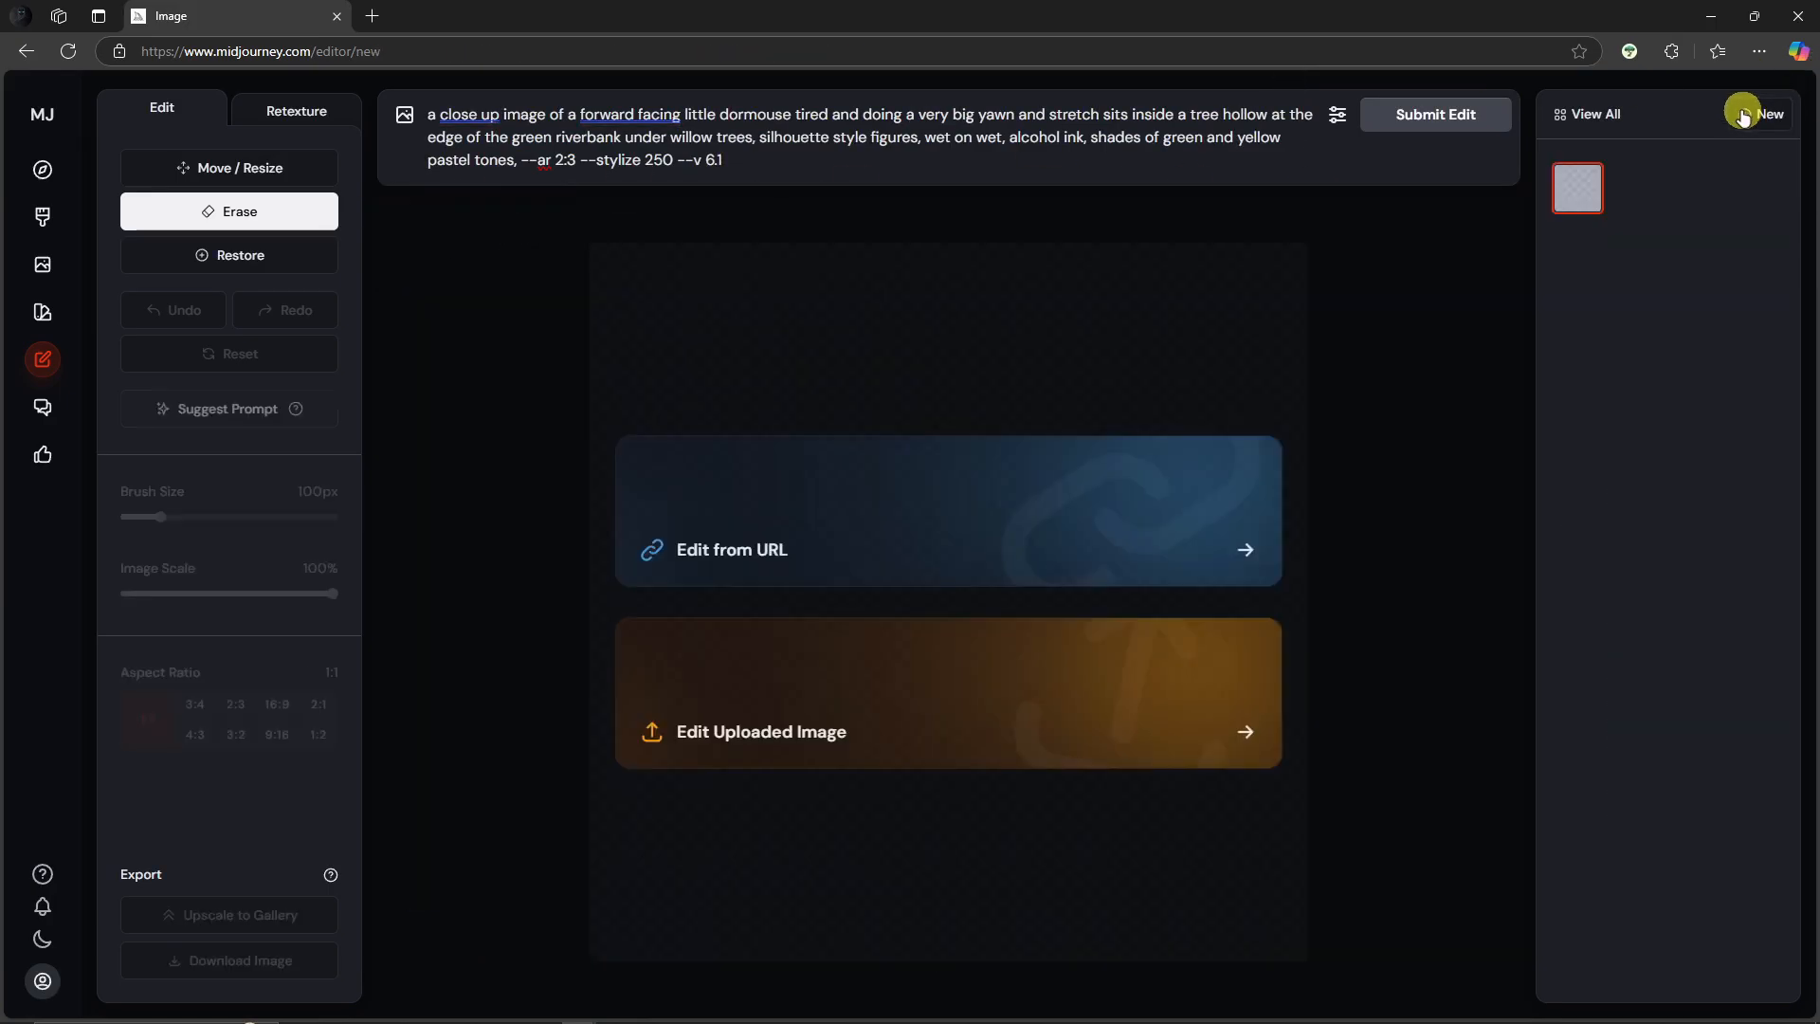
Step: Upload the saved dormouse picture from the Downloads folder into the editor
{"action": "left_click", "coordinate": [859, 720]}
{"action": "double_click", "coordinate": [296, 219]}
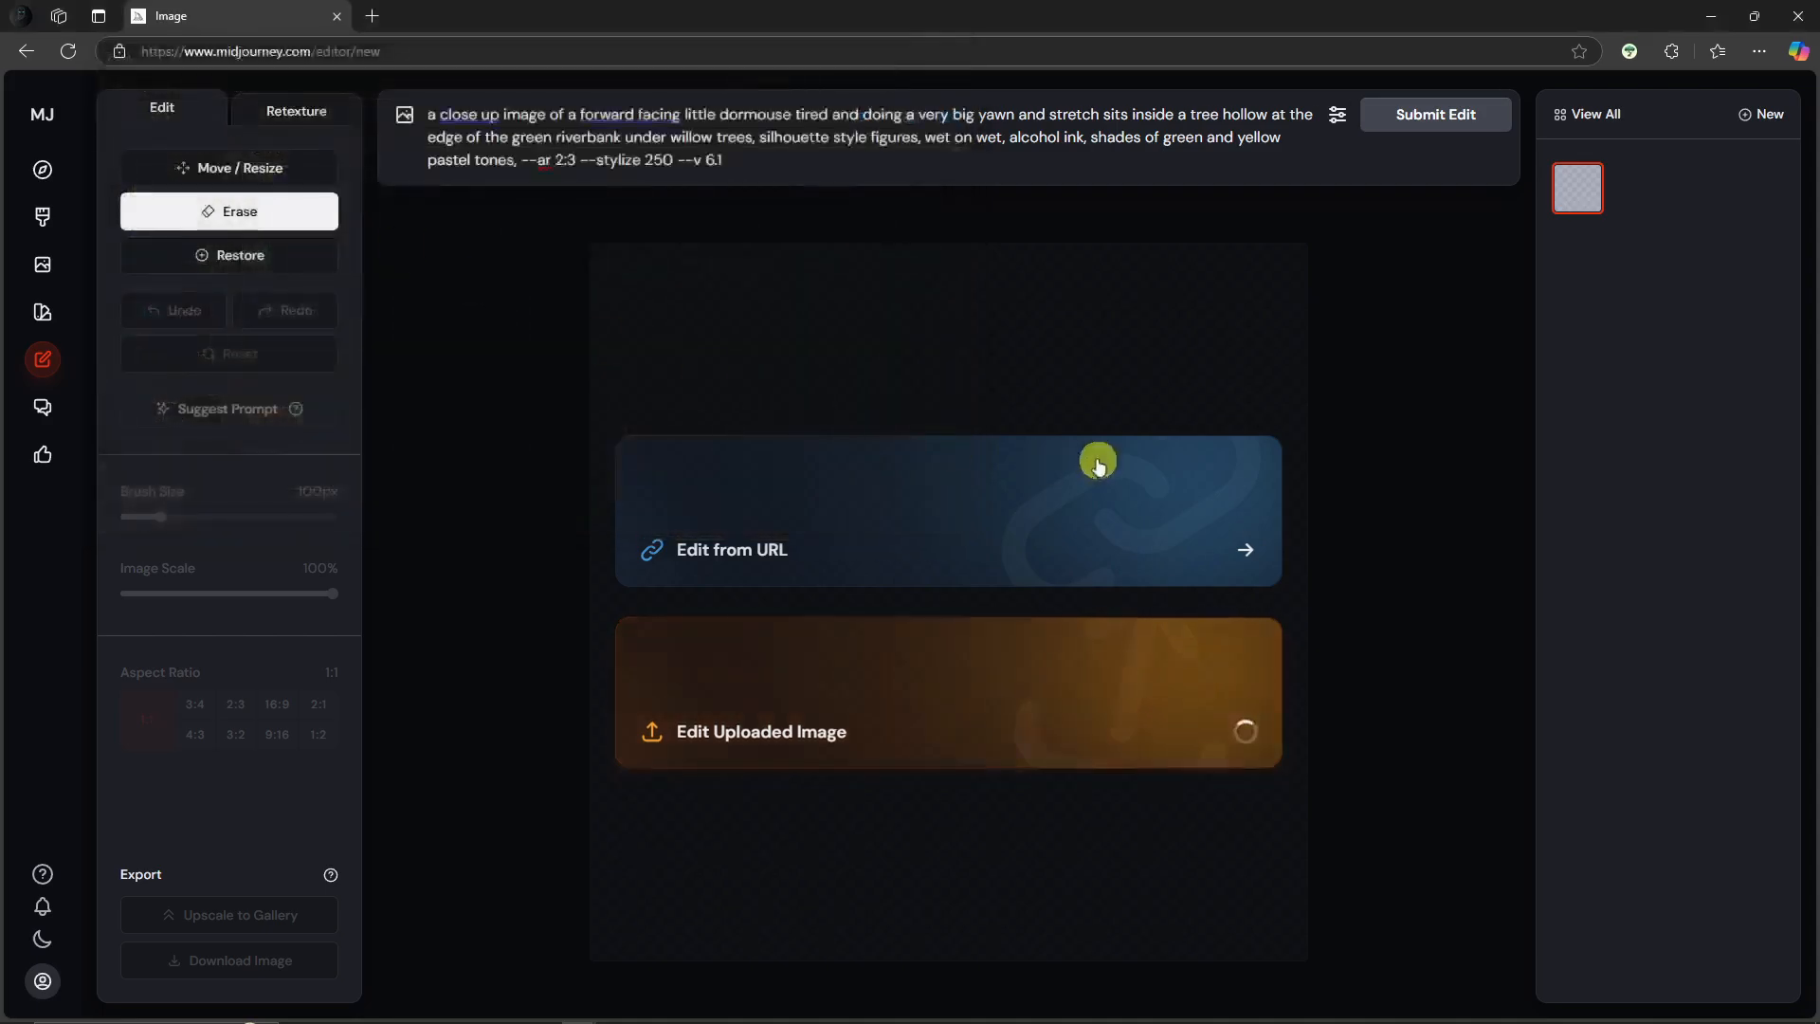
{"action": "triple_click", "coordinate": [715, 126]}
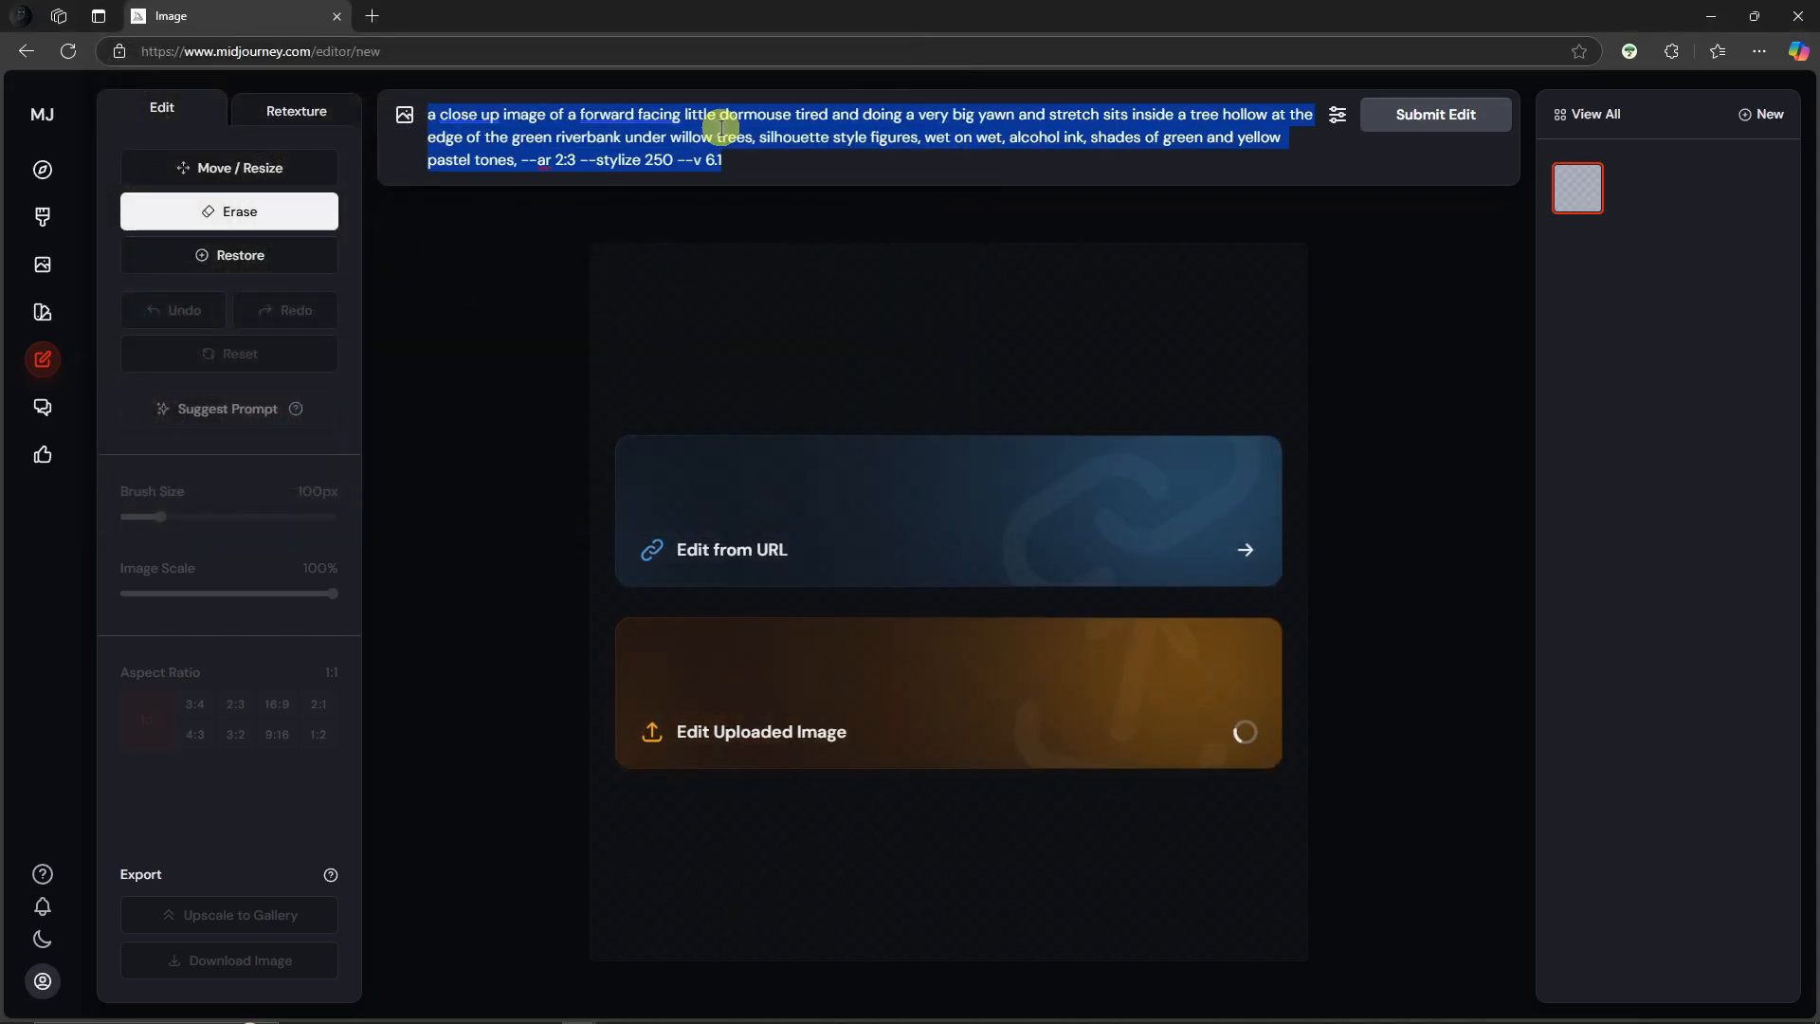
{"action": "left_click", "coordinate": [557, 103]}
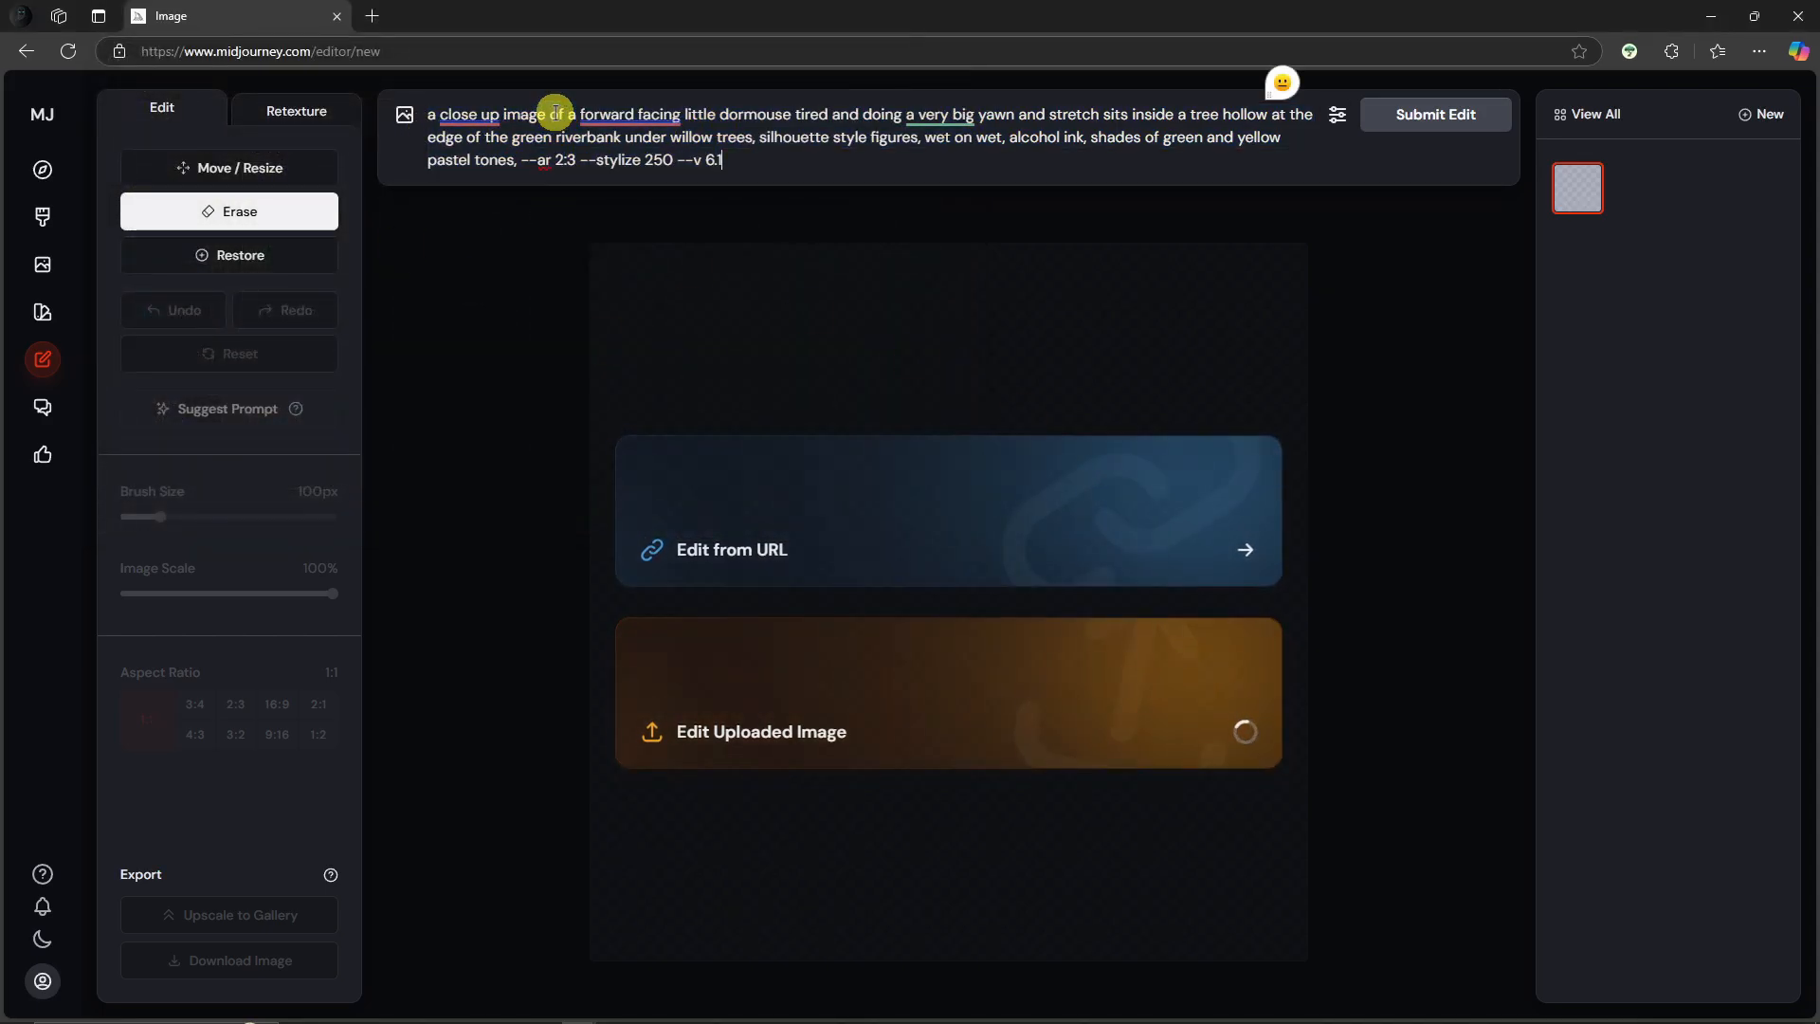
{"action": "left_click", "coordinate": [404, 115]}
{"action": "left_click", "coordinate": [468, 406]}
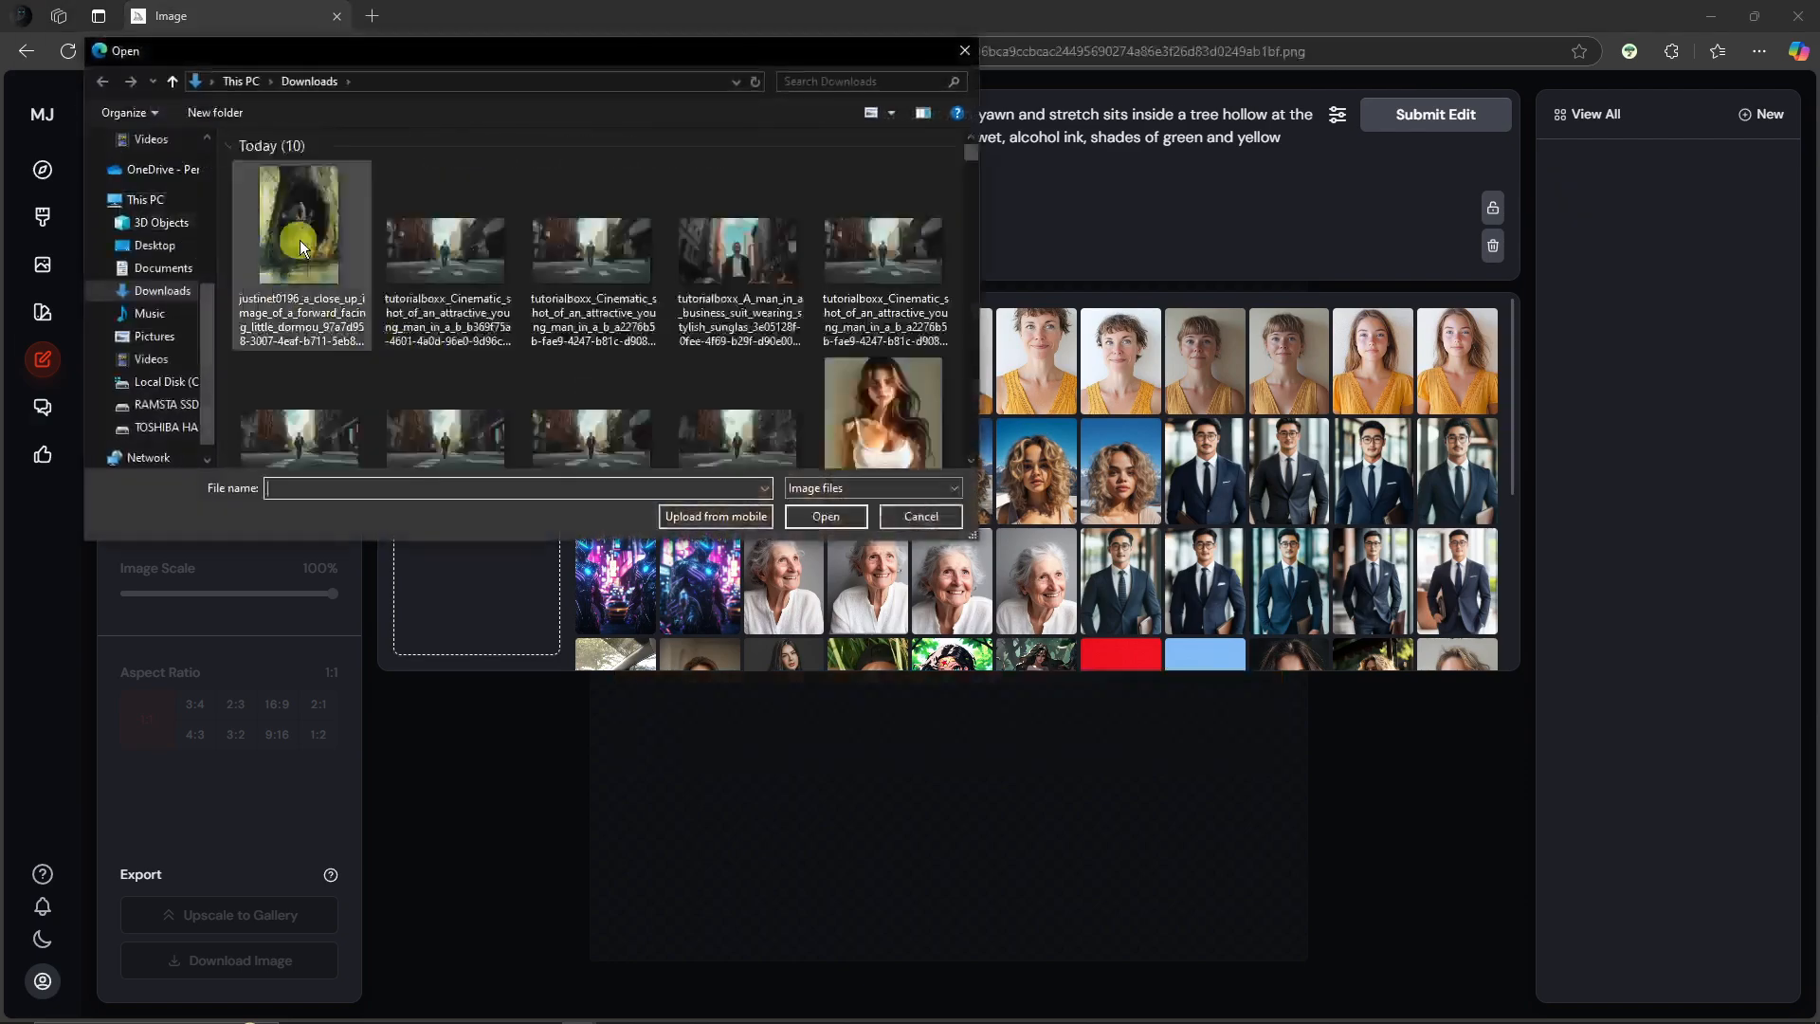
{"action": "double_click", "coordinate": [299, 241]}
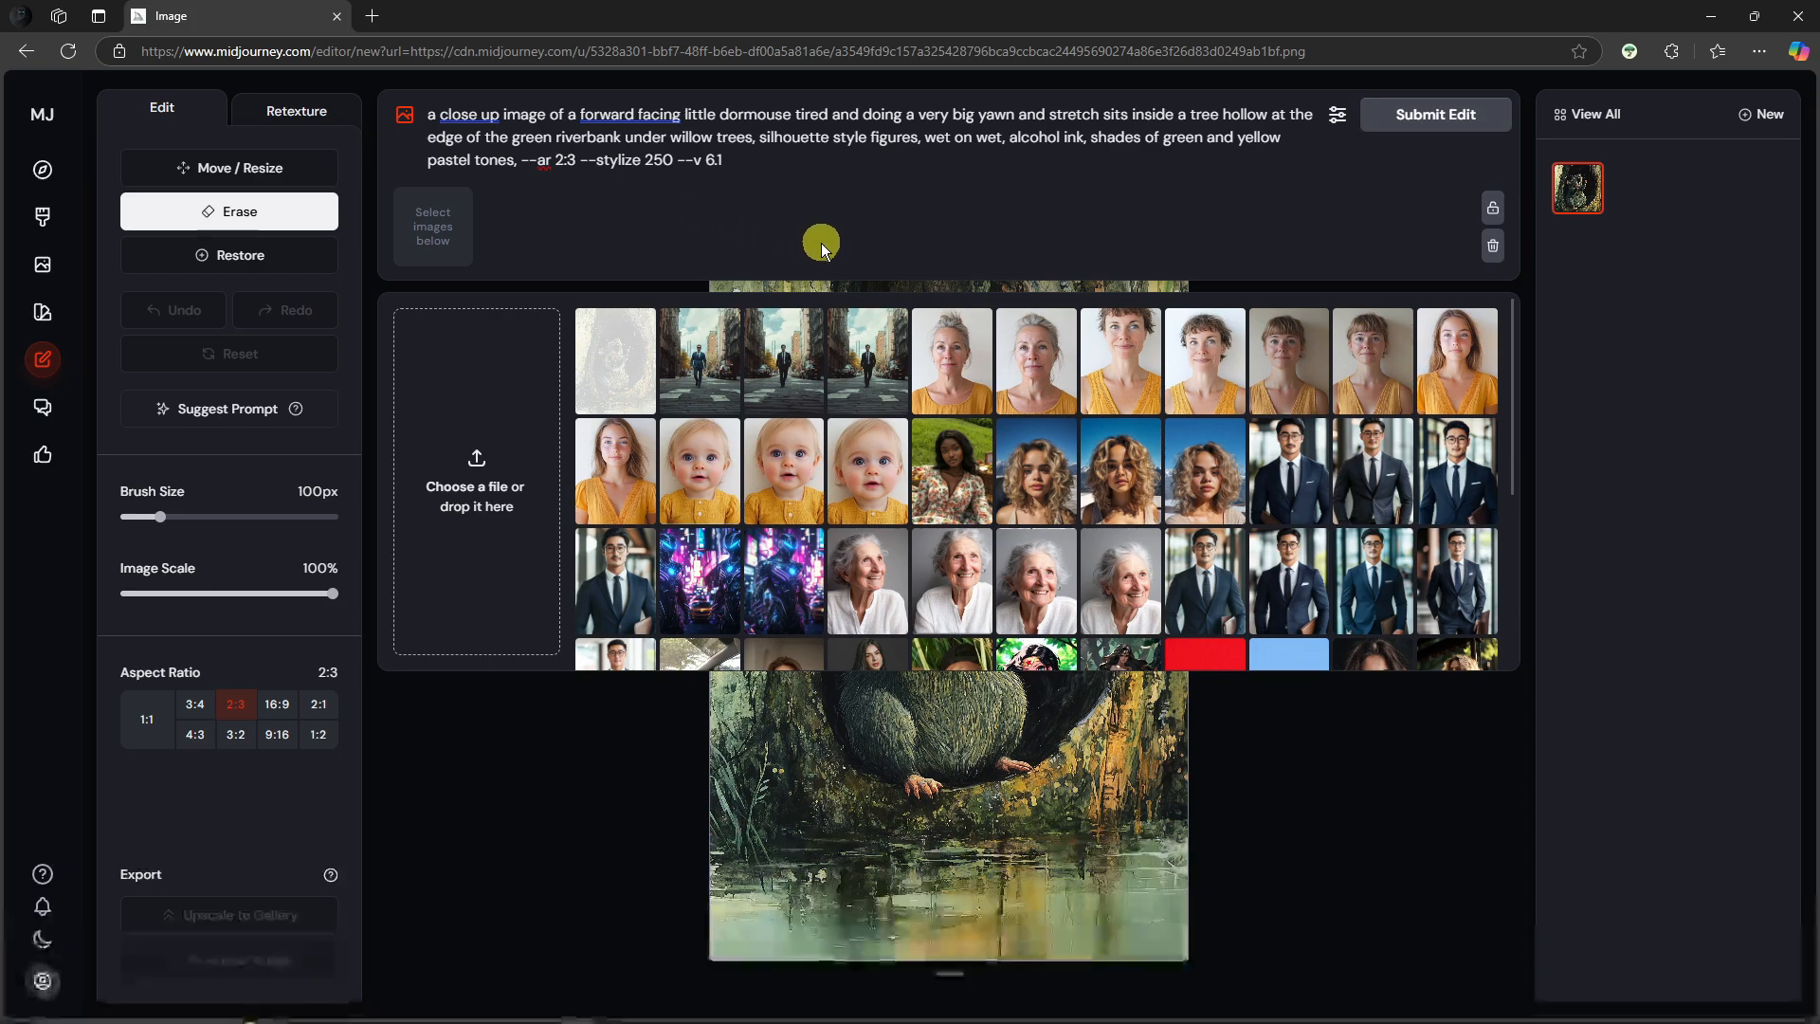
Step: Add the uploaded dormouse as an image reference to the prompt and switch to Retexture mode
{"action": "left_click", "coordinate": [632, 349]}
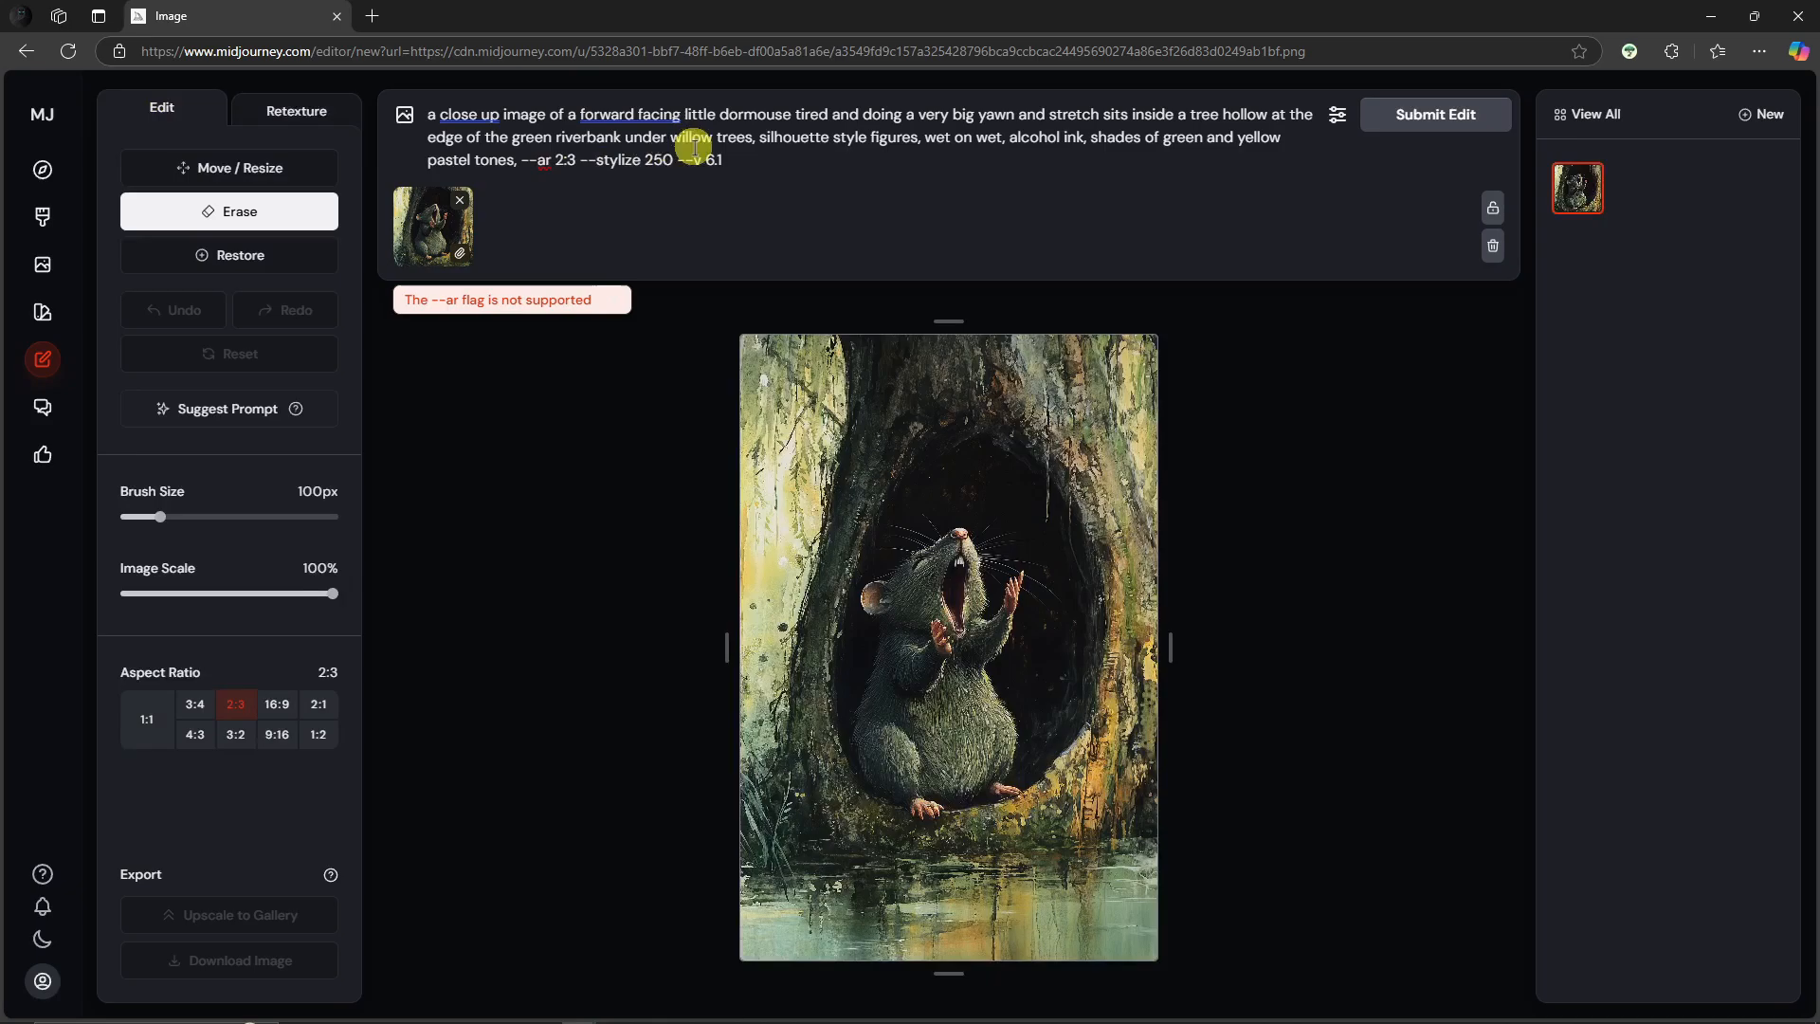
{"action": "left_click", "coordinate": [315, 116]}
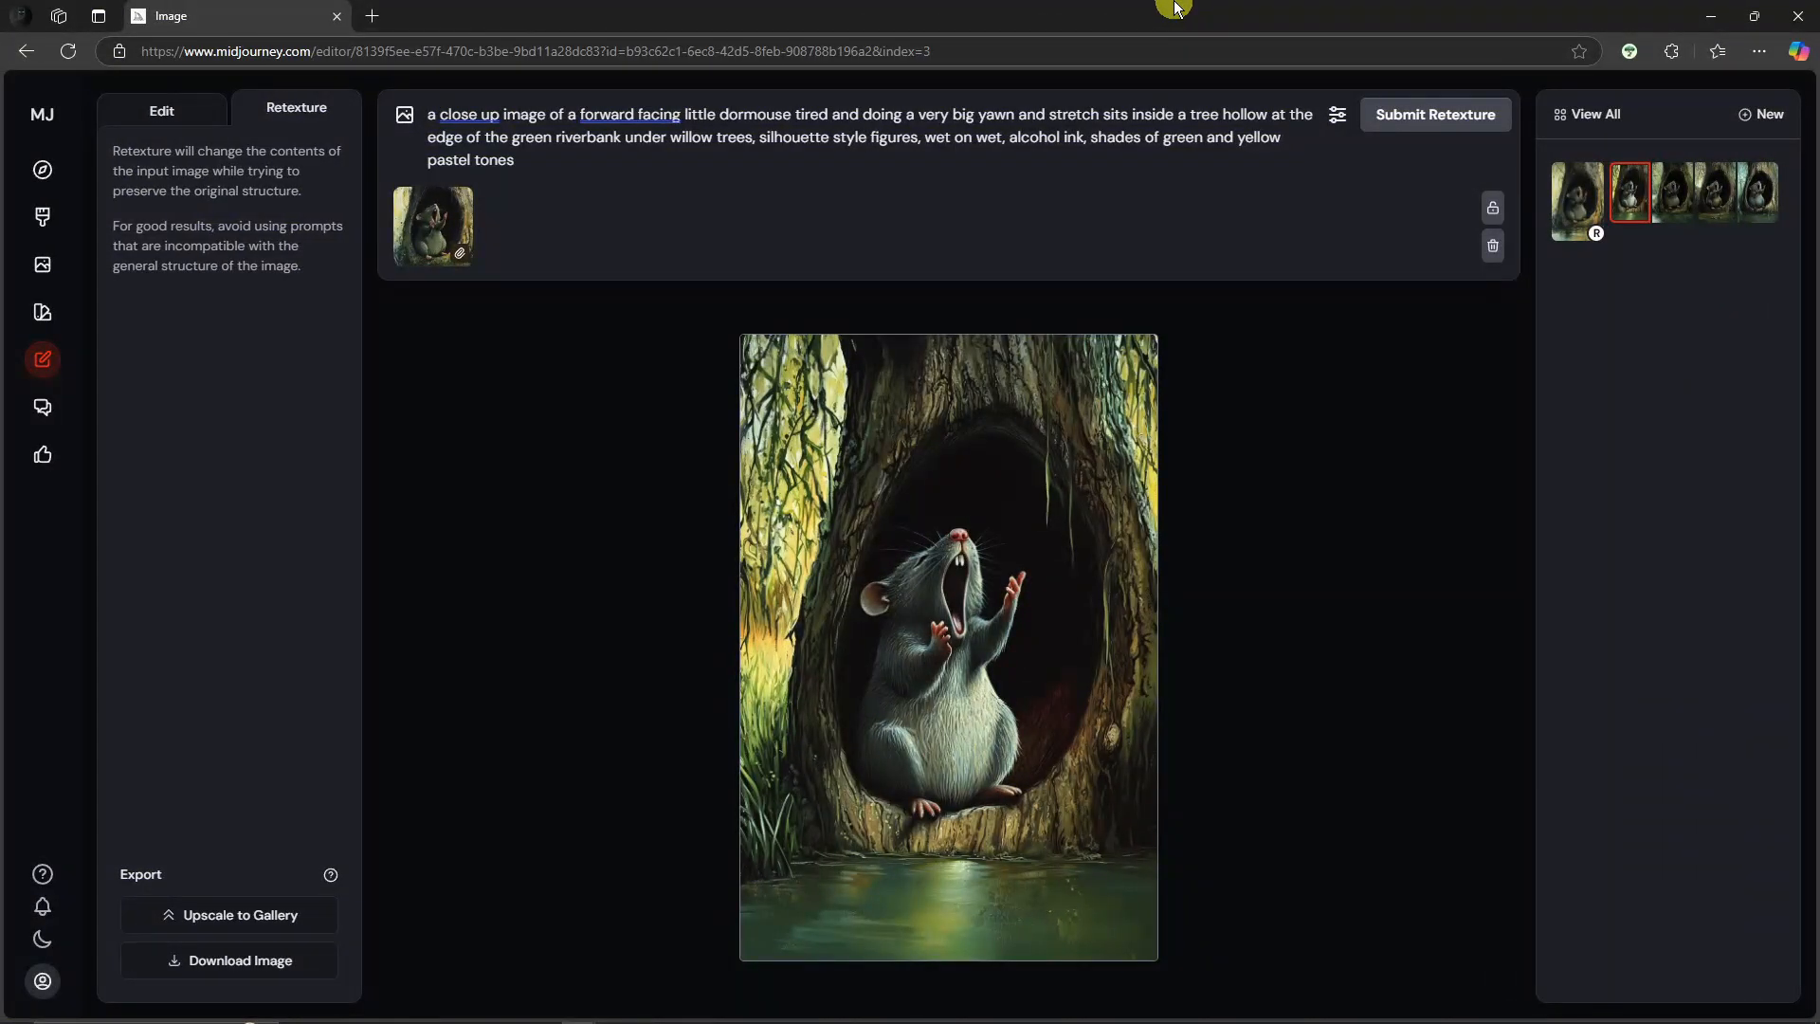
Step: Compare the retextured dormouse variations by switching between their thumbnails
{"action": "left_click", "coordinate": [1676, 195]}
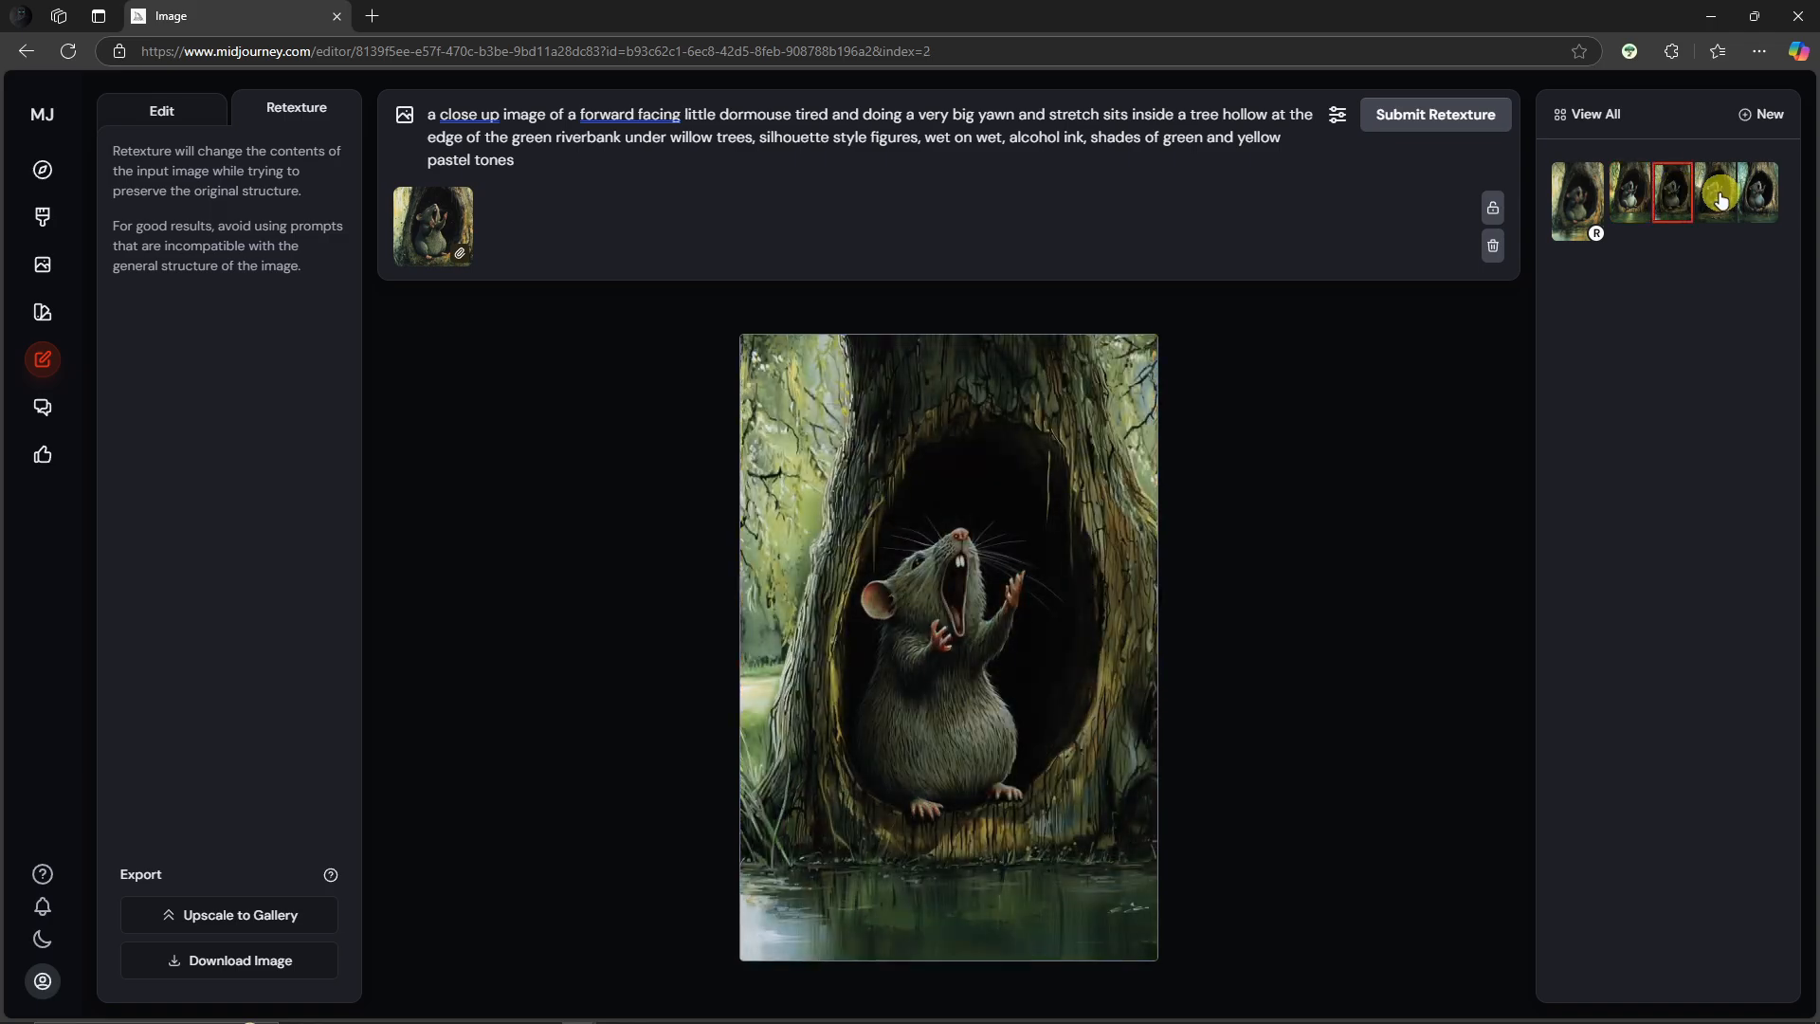
{"action": "left_click", "coordinate": [1715, 195]}
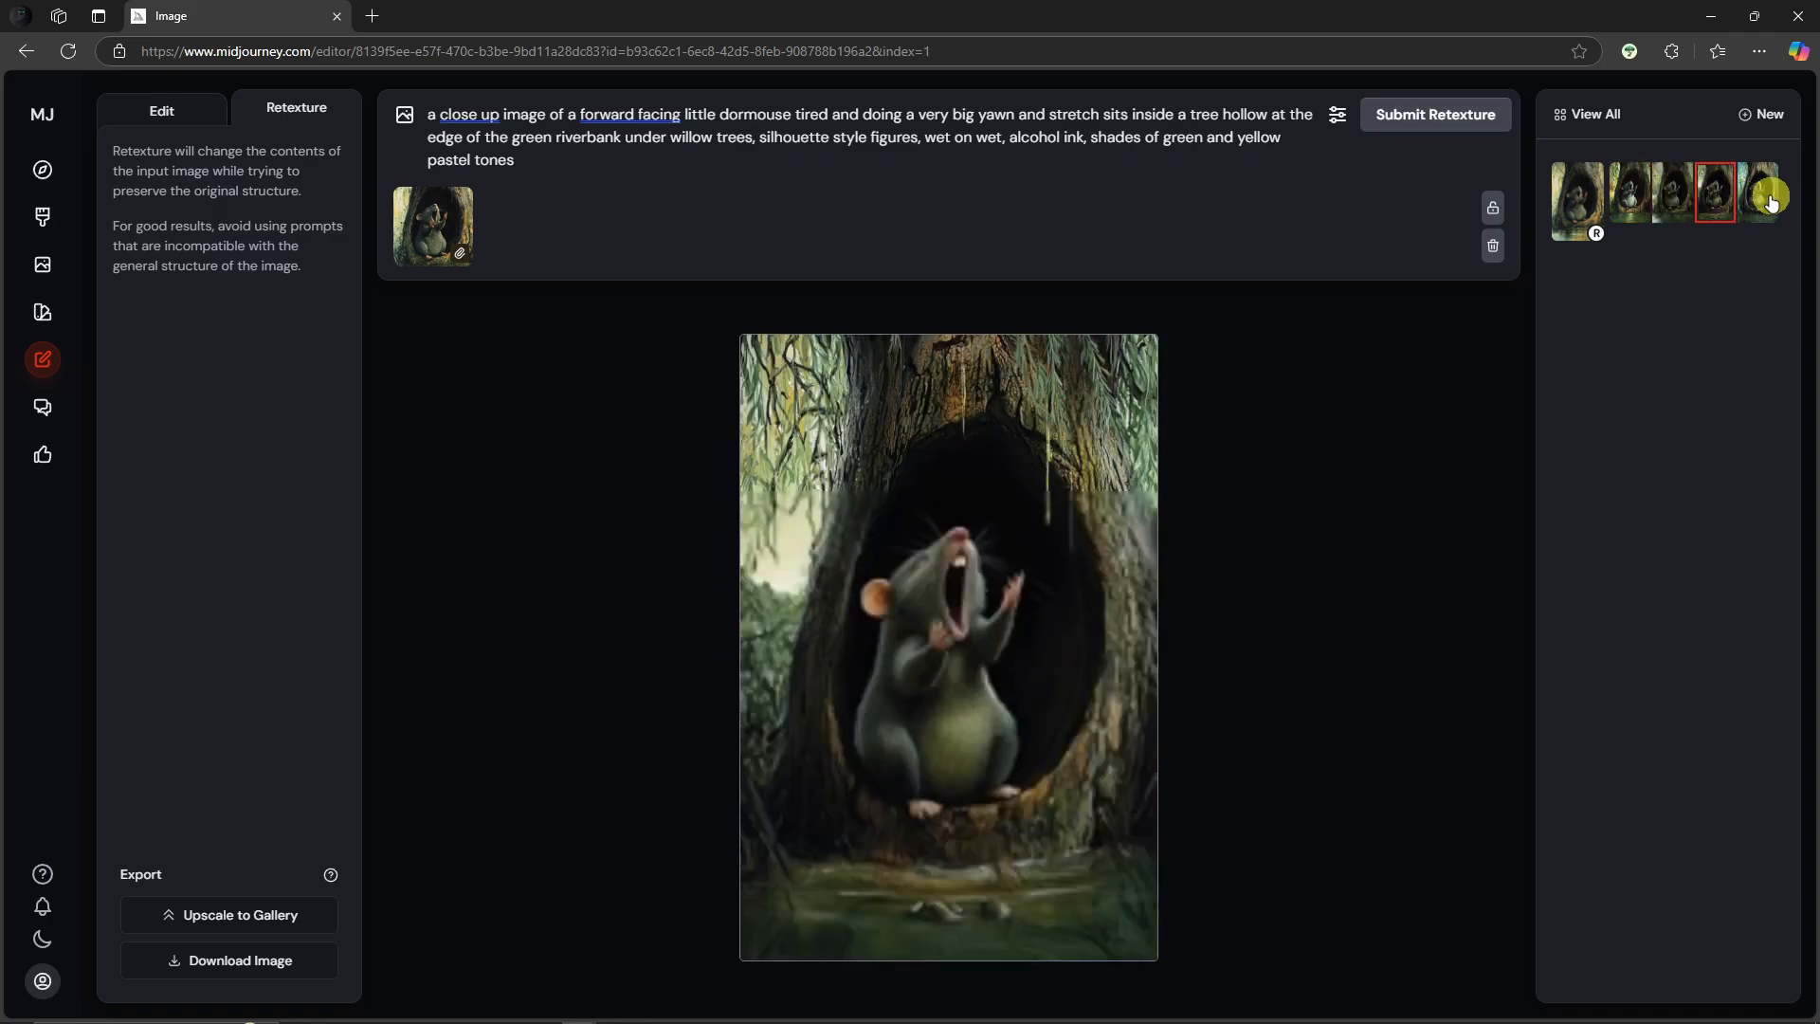
{"action": "left_click", "coordinate": [1750, 203]}
{"action": "left_click", "coordinate": [1629, 194]}
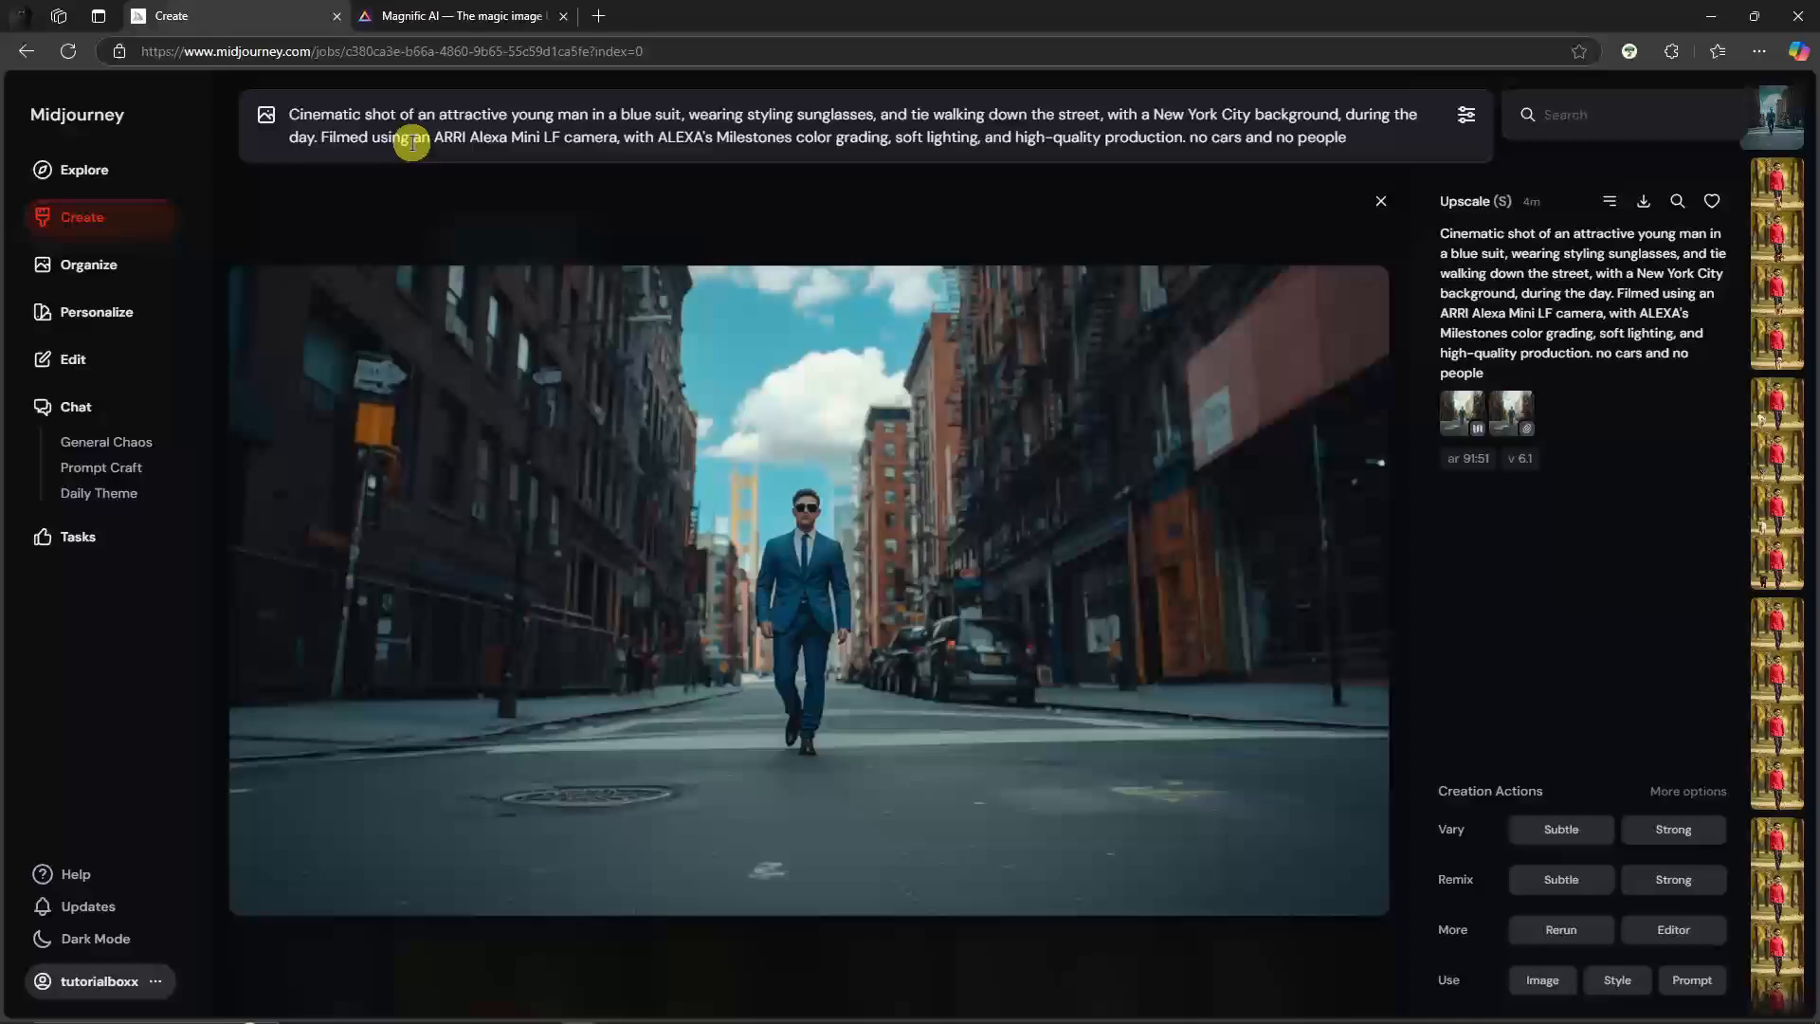
Step: Clear the street prompt from the imagine bar
{"action": "left_click_drag", "start_coordinate": [1359, 138], "coordinate": [178, 102]}
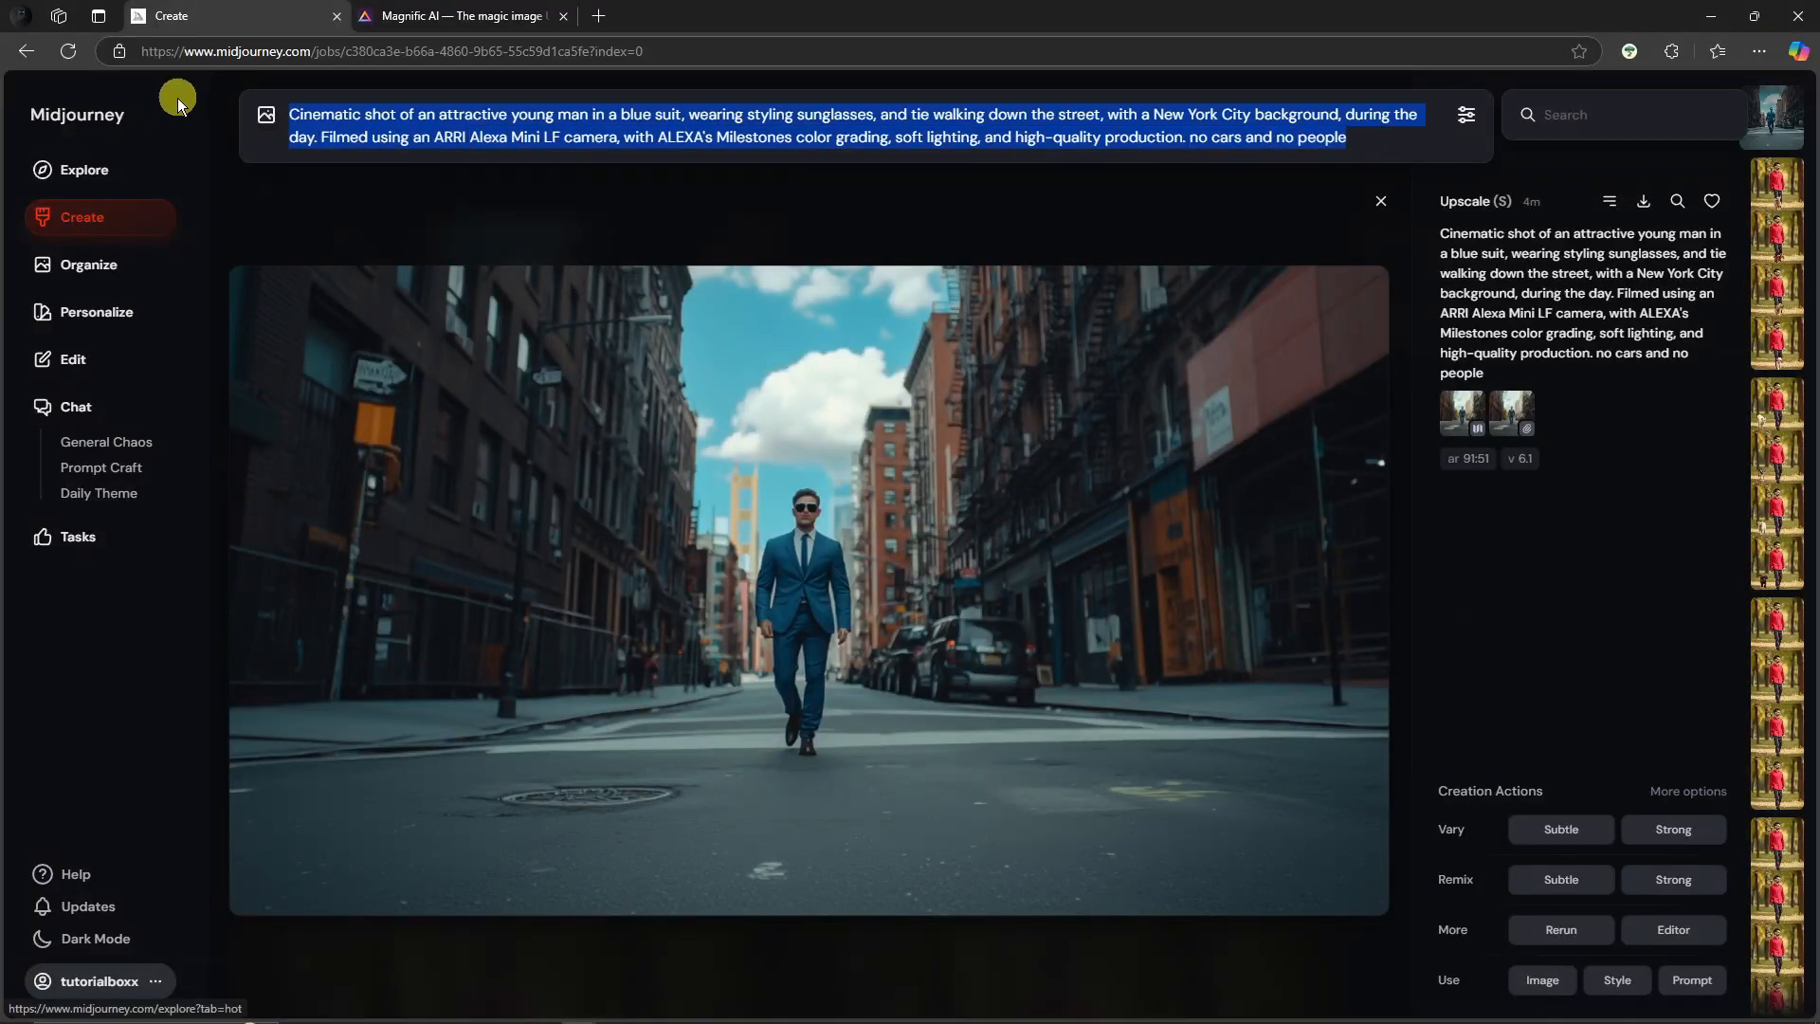
{"action": "key", "text": "BackSpace"}
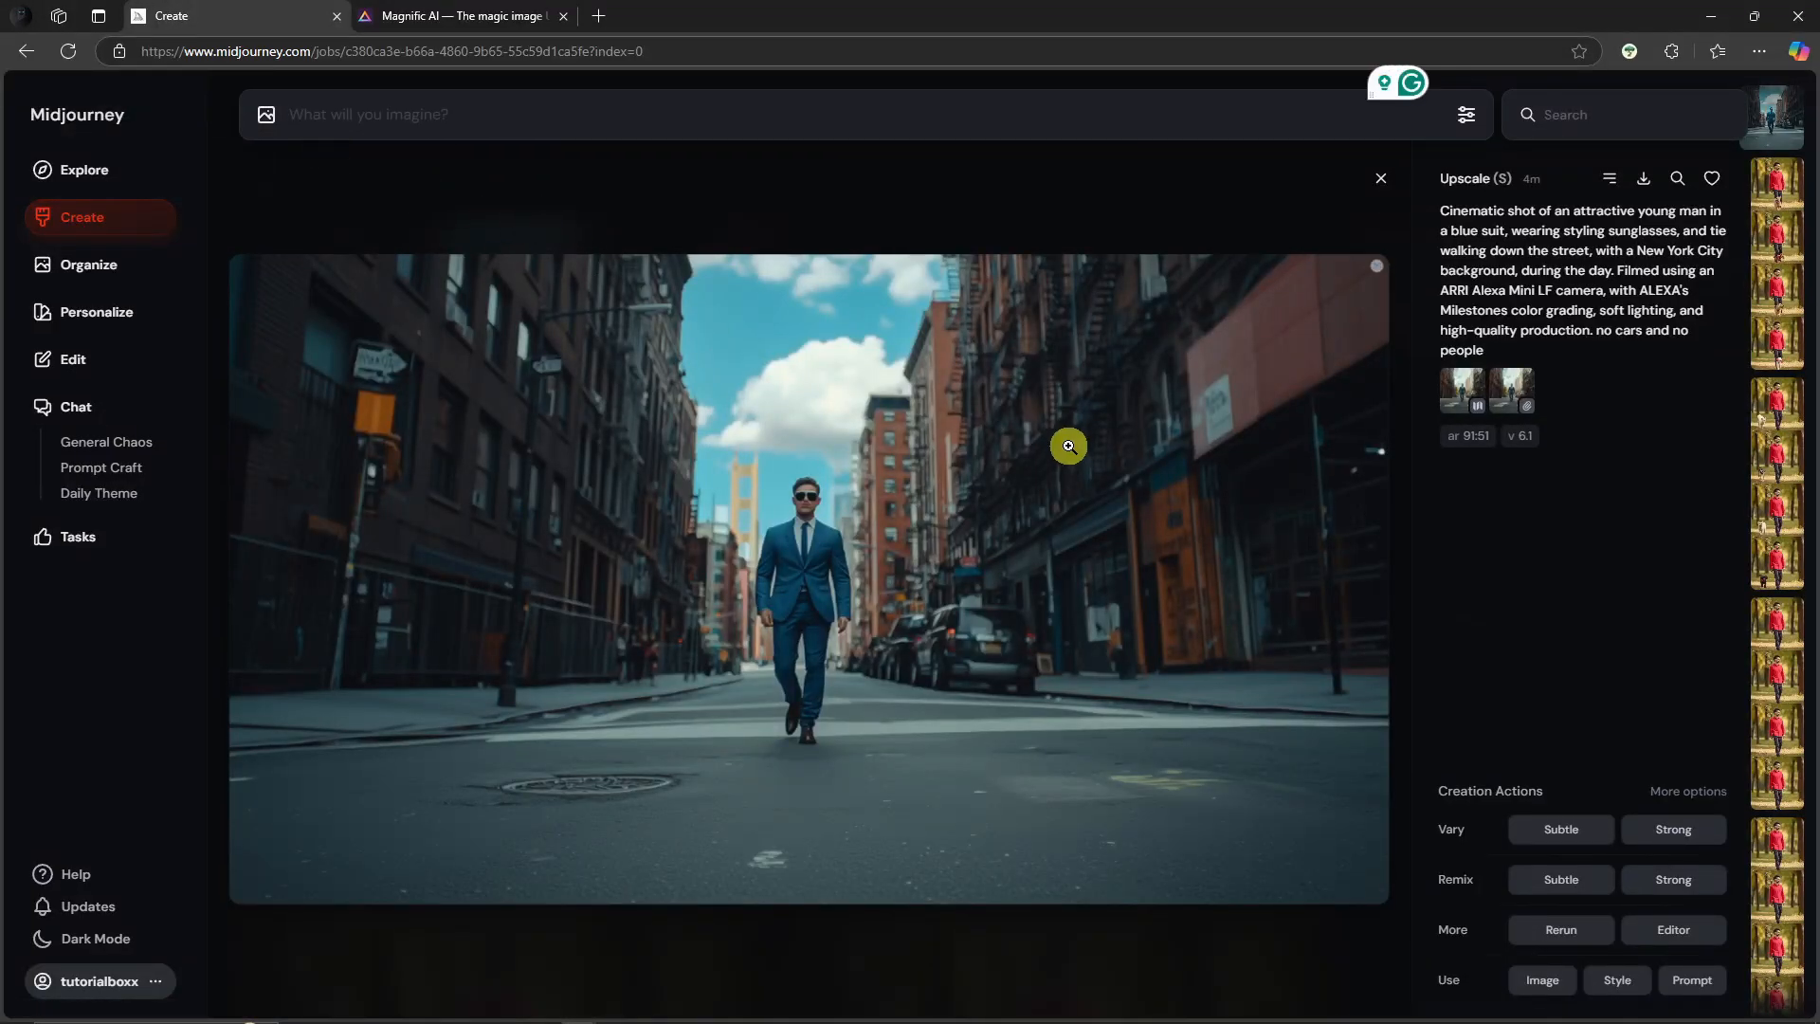
Step: Open the street image at full size to examine it, then close the view
{"action": "left_click", "coordinate": [831, 480]}
{"action": "left_click", "coordinate": [929, 453]}
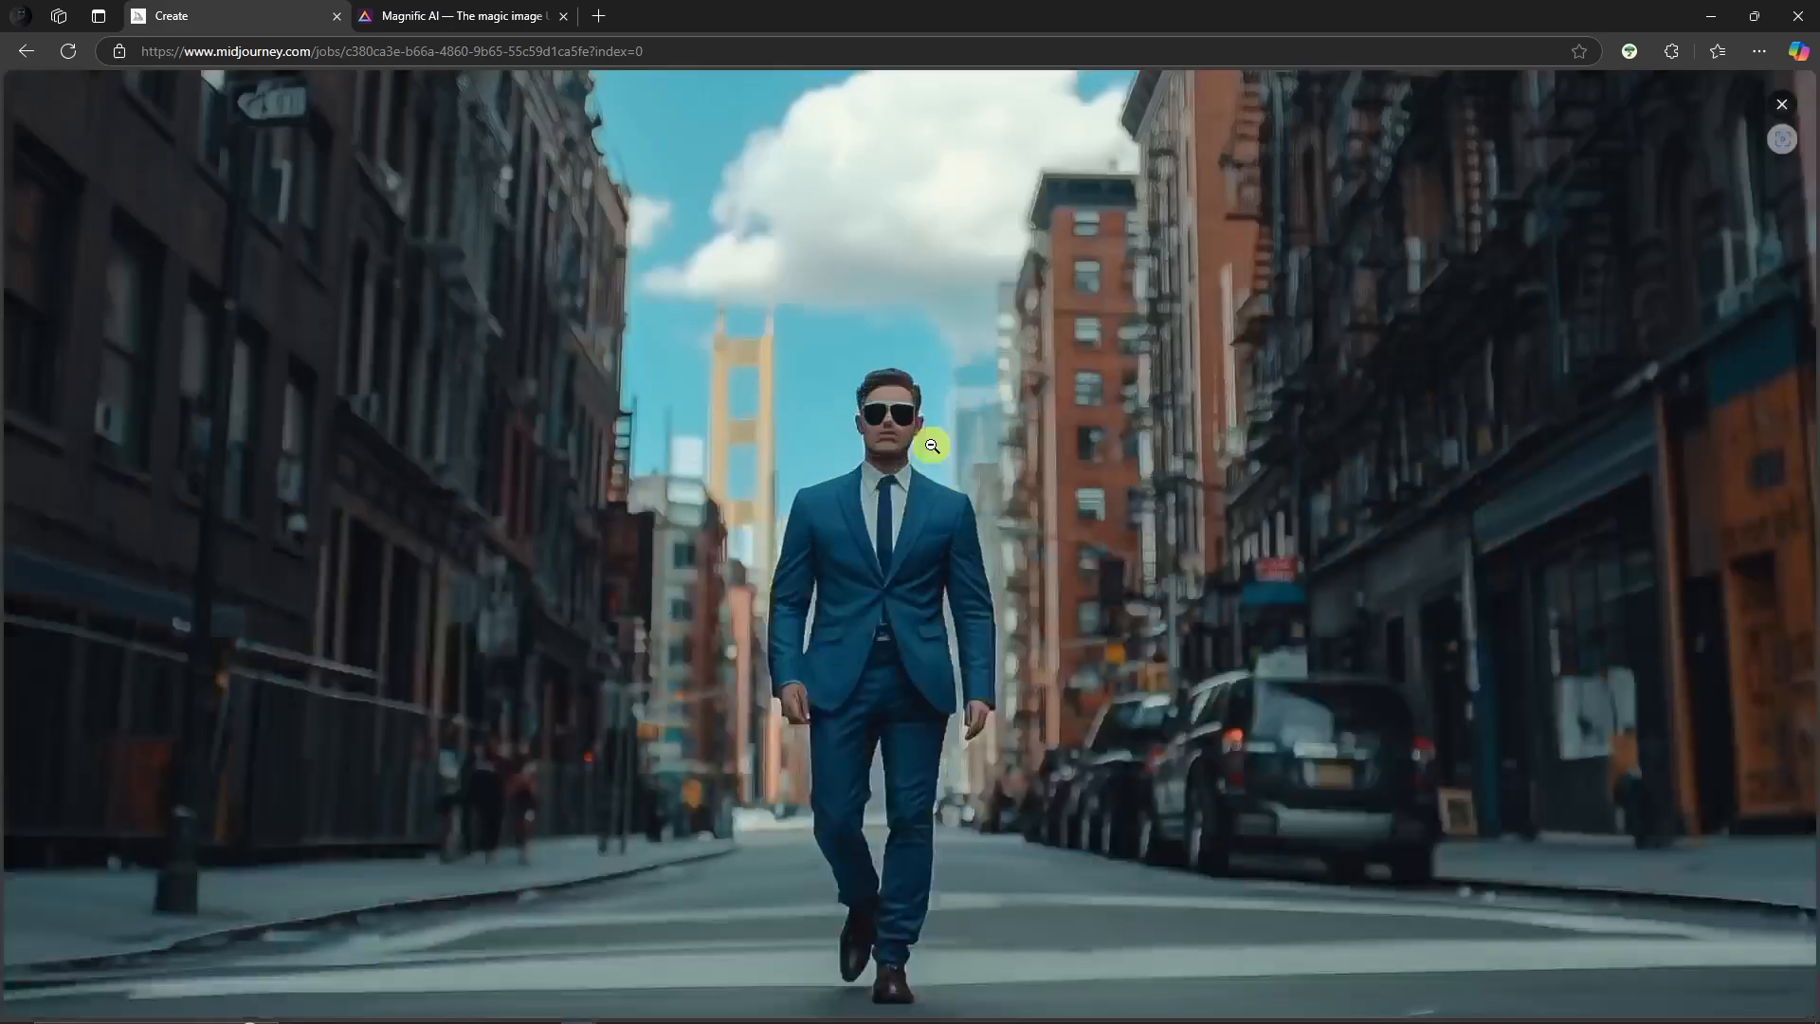
{"action": "left_click", "coordinate": [932, 445]}
{"action": "left_click", "coordinate": [1781, 104]}
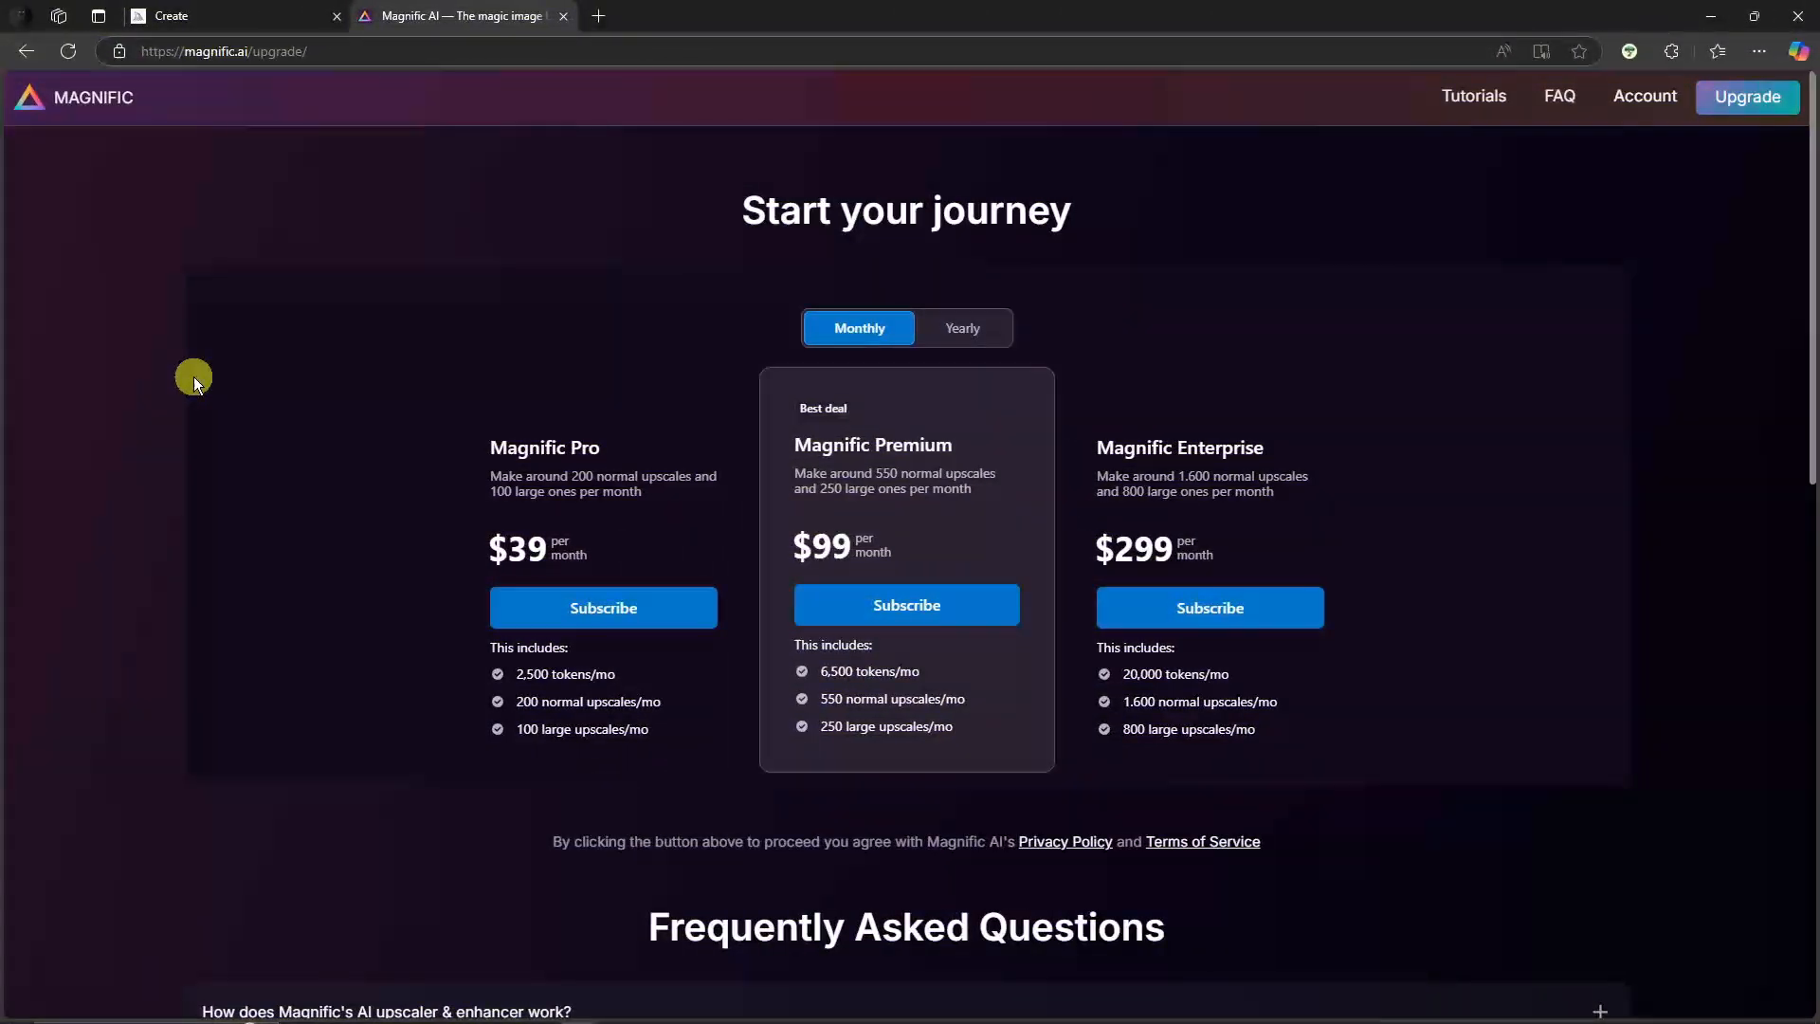
Step: Switch to Magnific and review its pricing plans, toggling between monthly and yearly billing
{"action": "scroll", "coordinate": [193, 378], "scroll_direction": "down", "scroll_amount": 7}
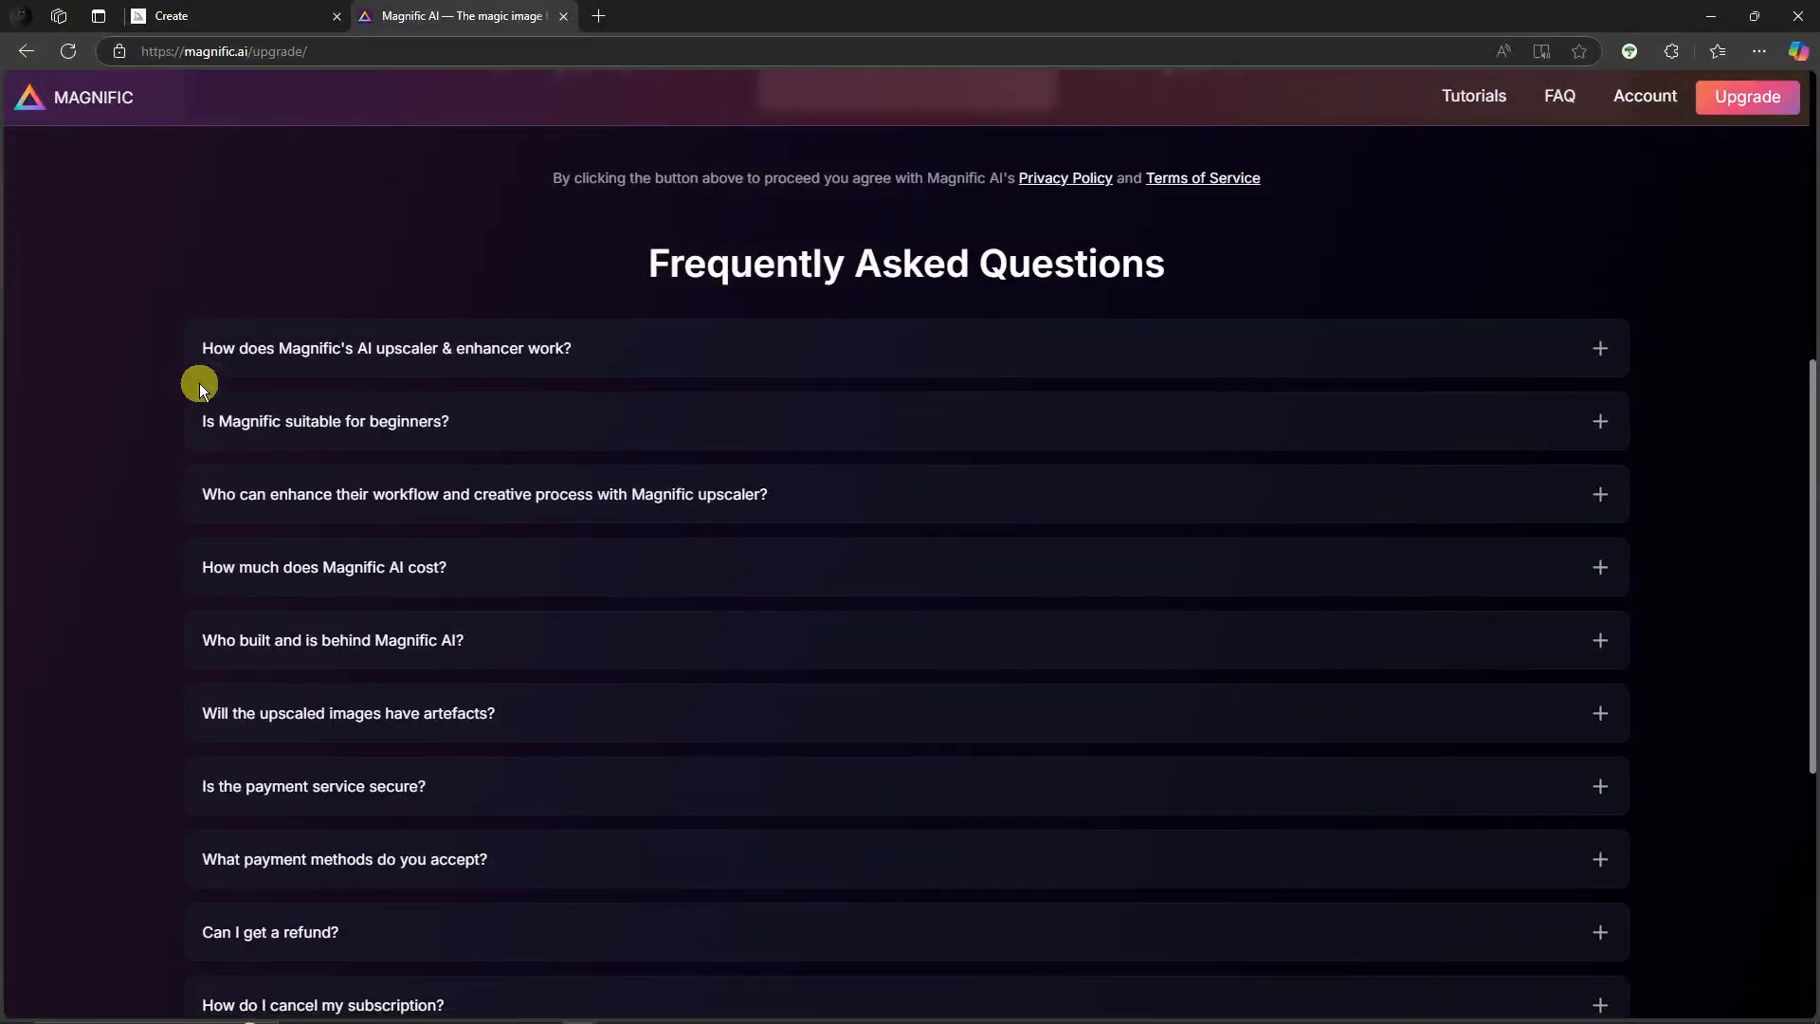
{"action": "scroll", "coordinate": [199, 383], "scroll_direction": "up", "scroll_amount": 7}
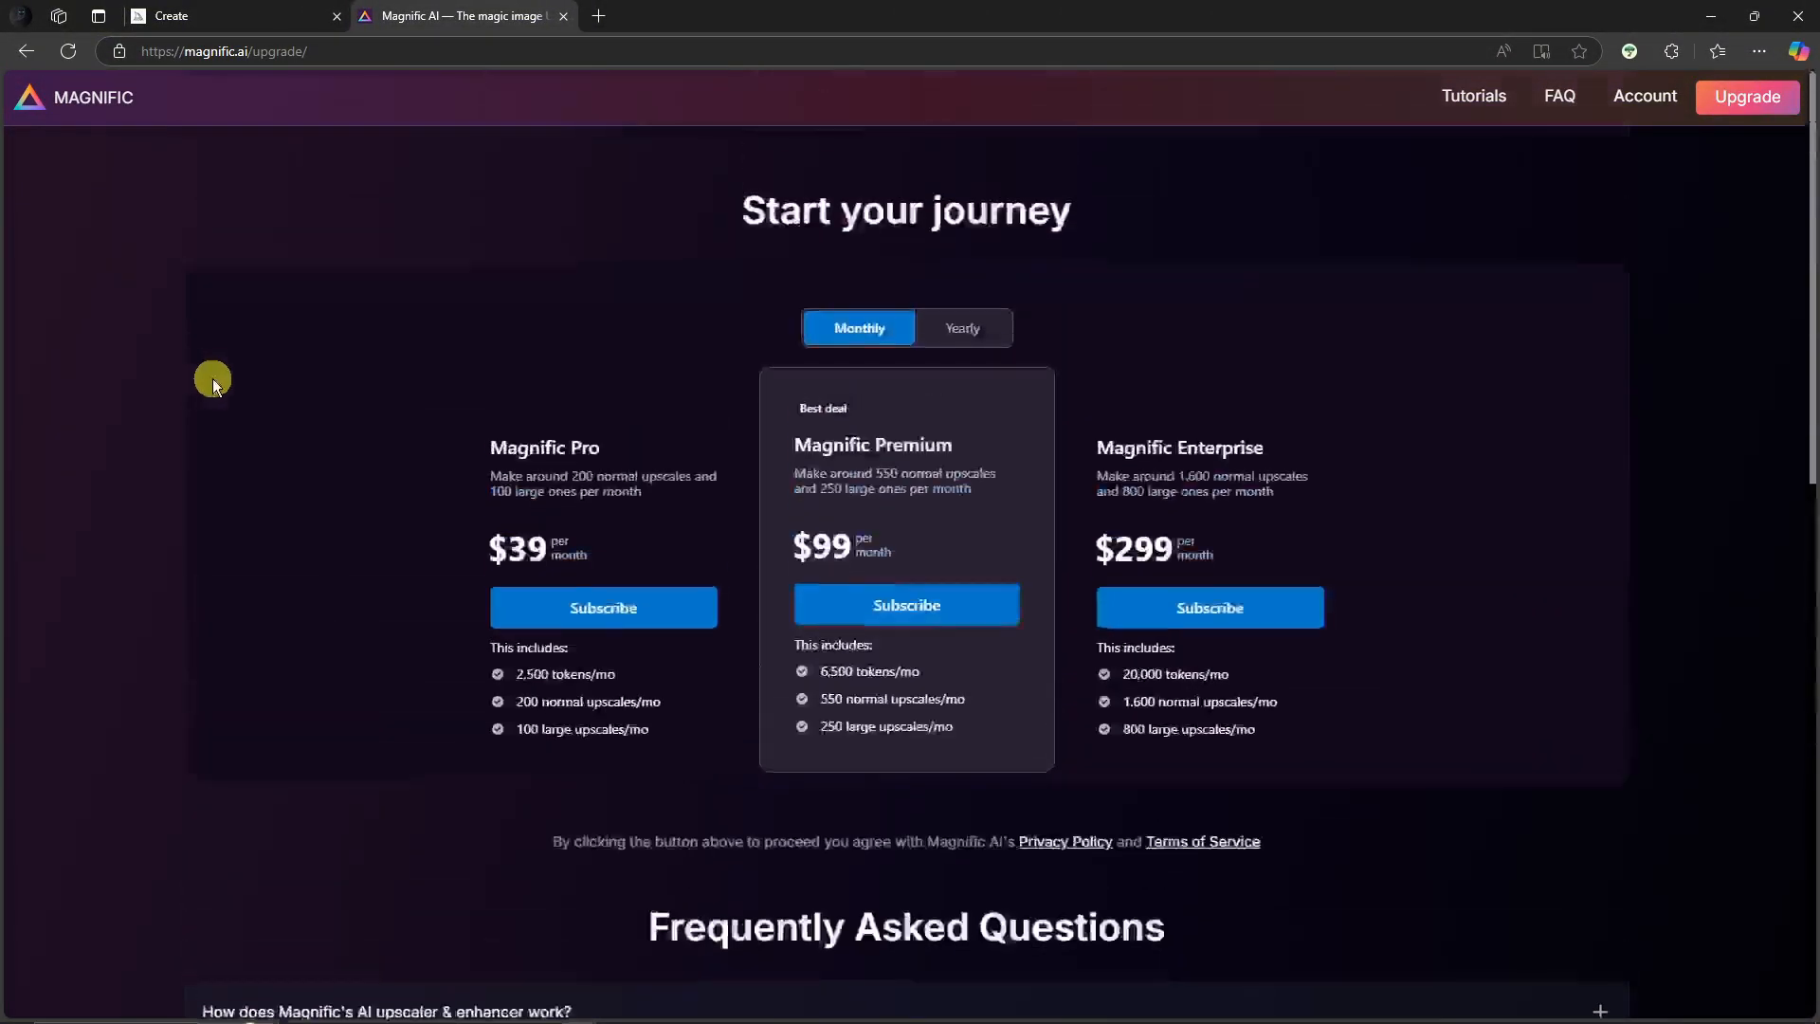
{"action": "left_click", "coordinate": [968, 328]}
{"action": "left_click", "coordinate": [856, 327]}
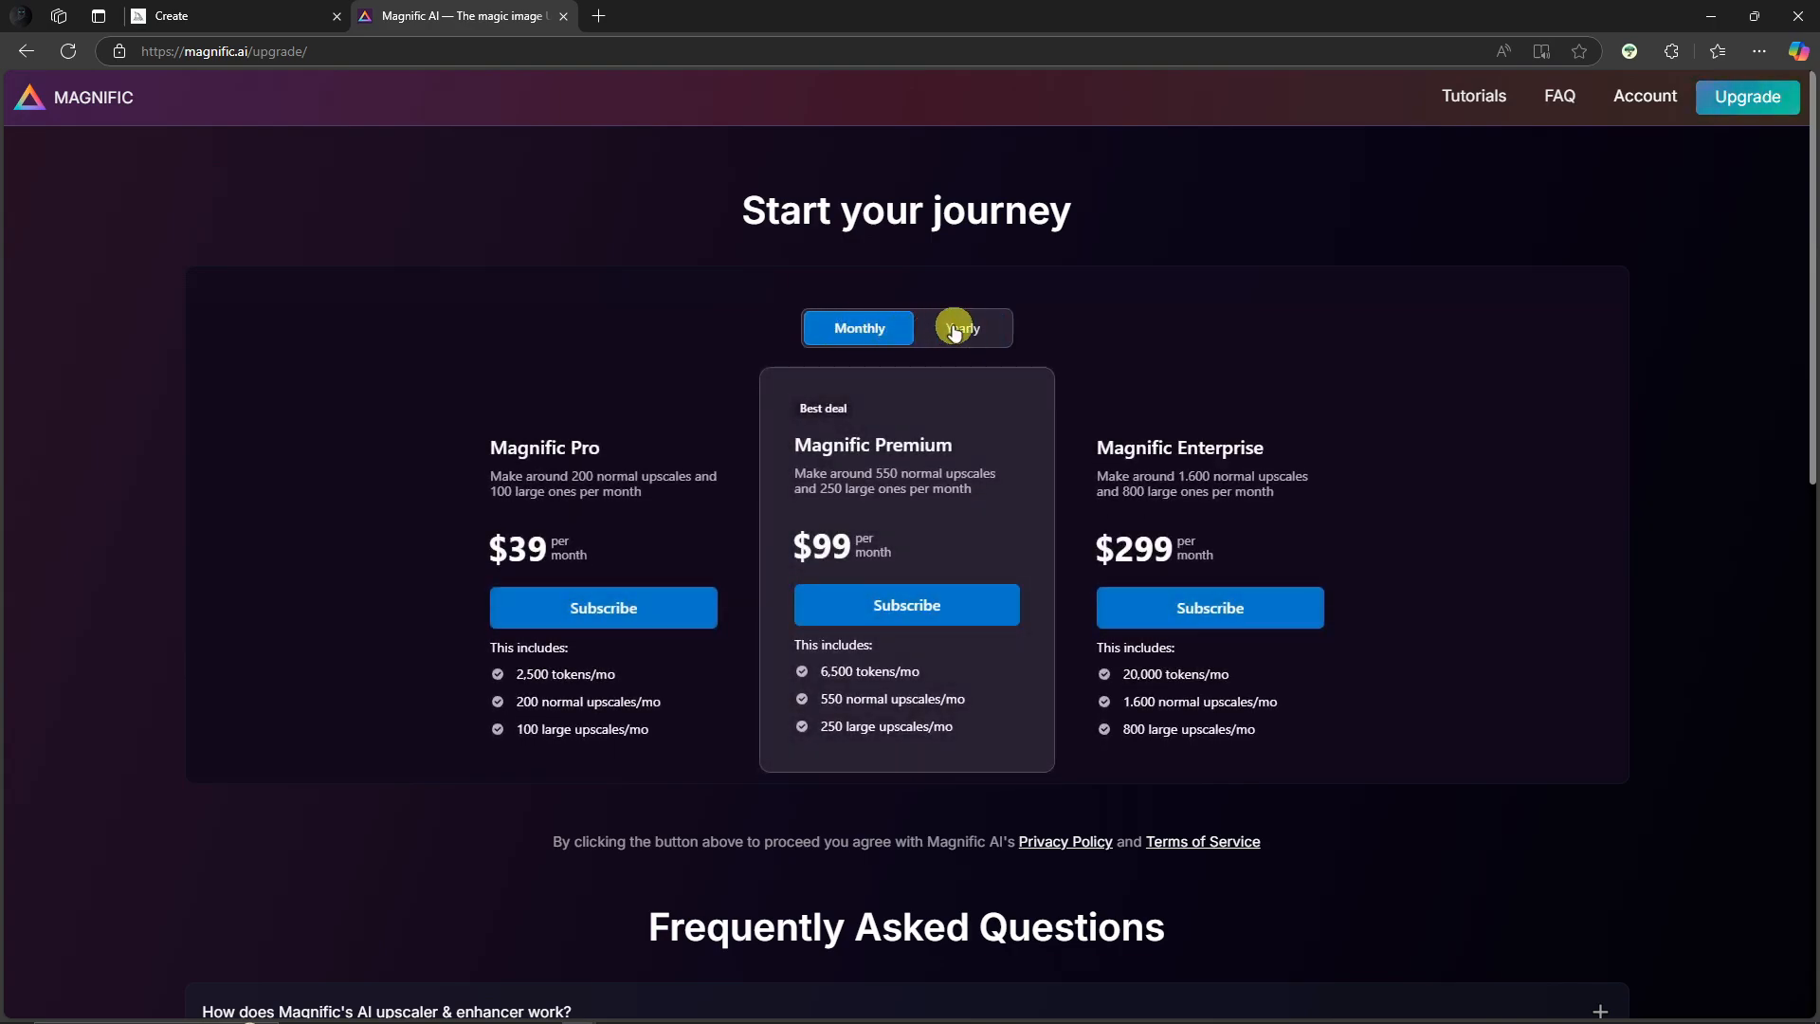
{"action": "left_click", "coordinate": [954, 329]}
{"action": "left_click", "coordinate": [863, 330]}
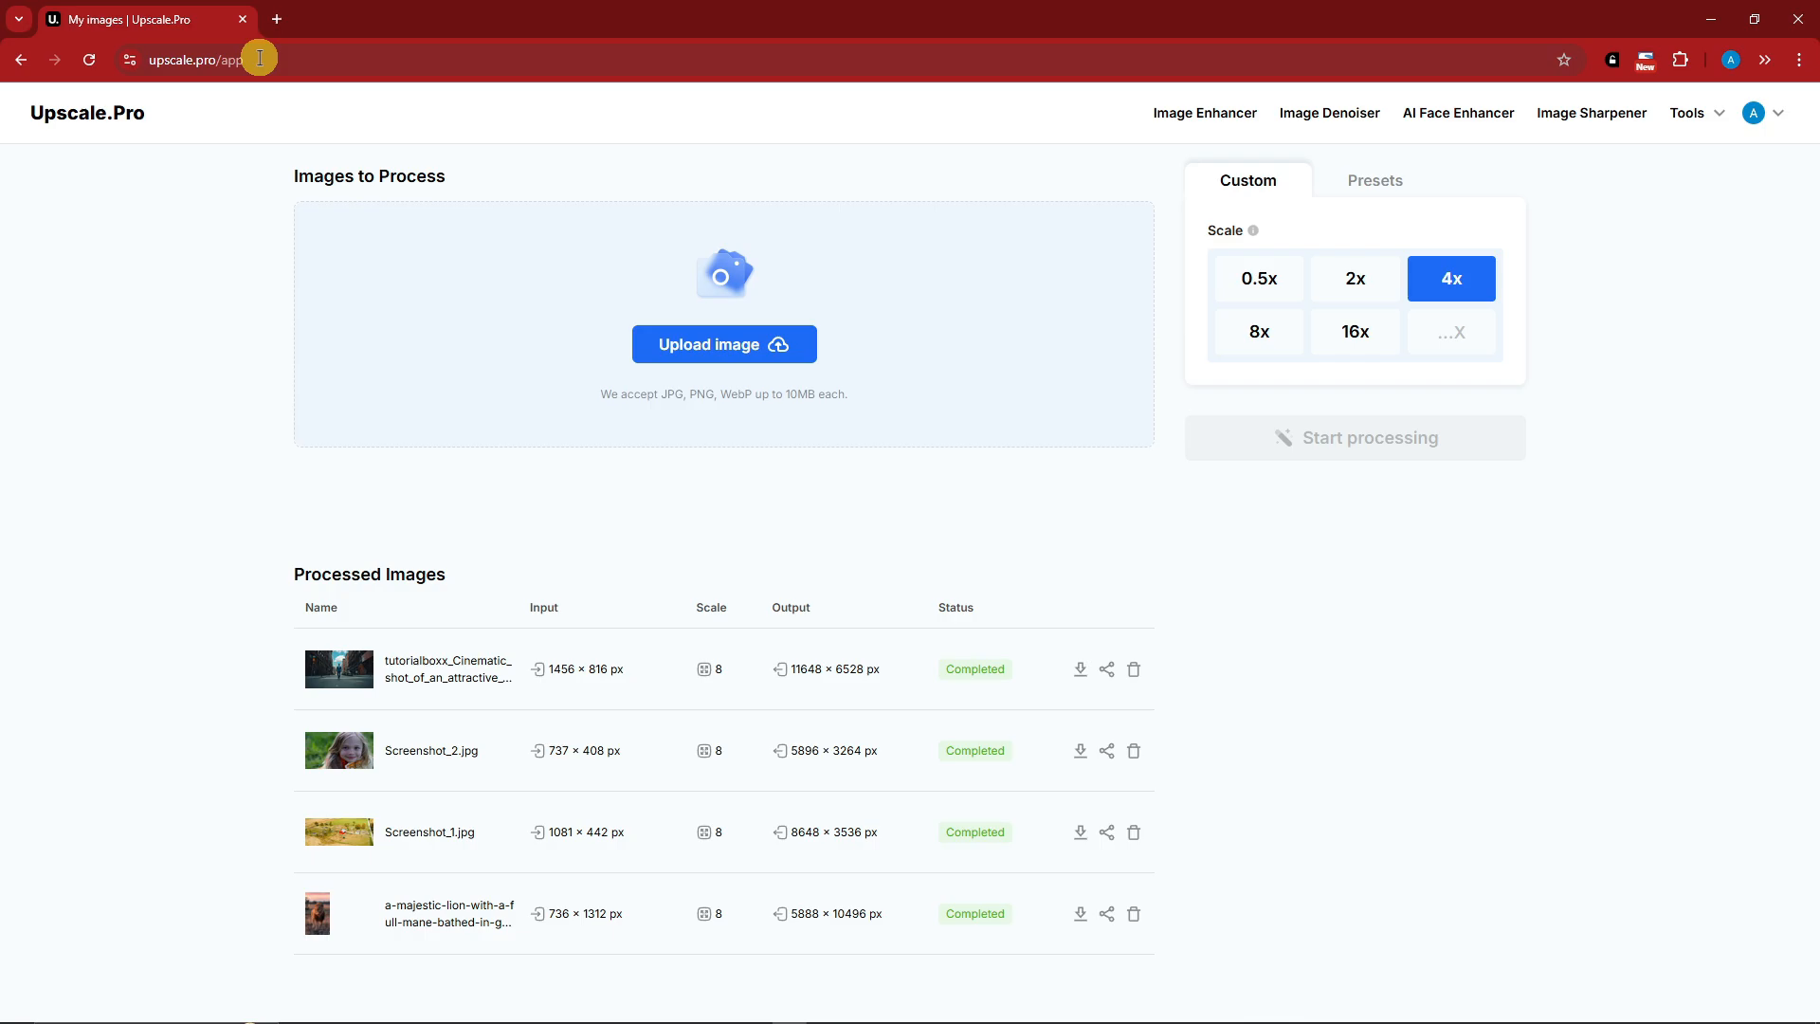
Step: In Upscale.Pro, open the before-and-after comparisons of the street image and Screenshot_2.jpg
{"action": "left_click", "coordinate": [344, 662]}
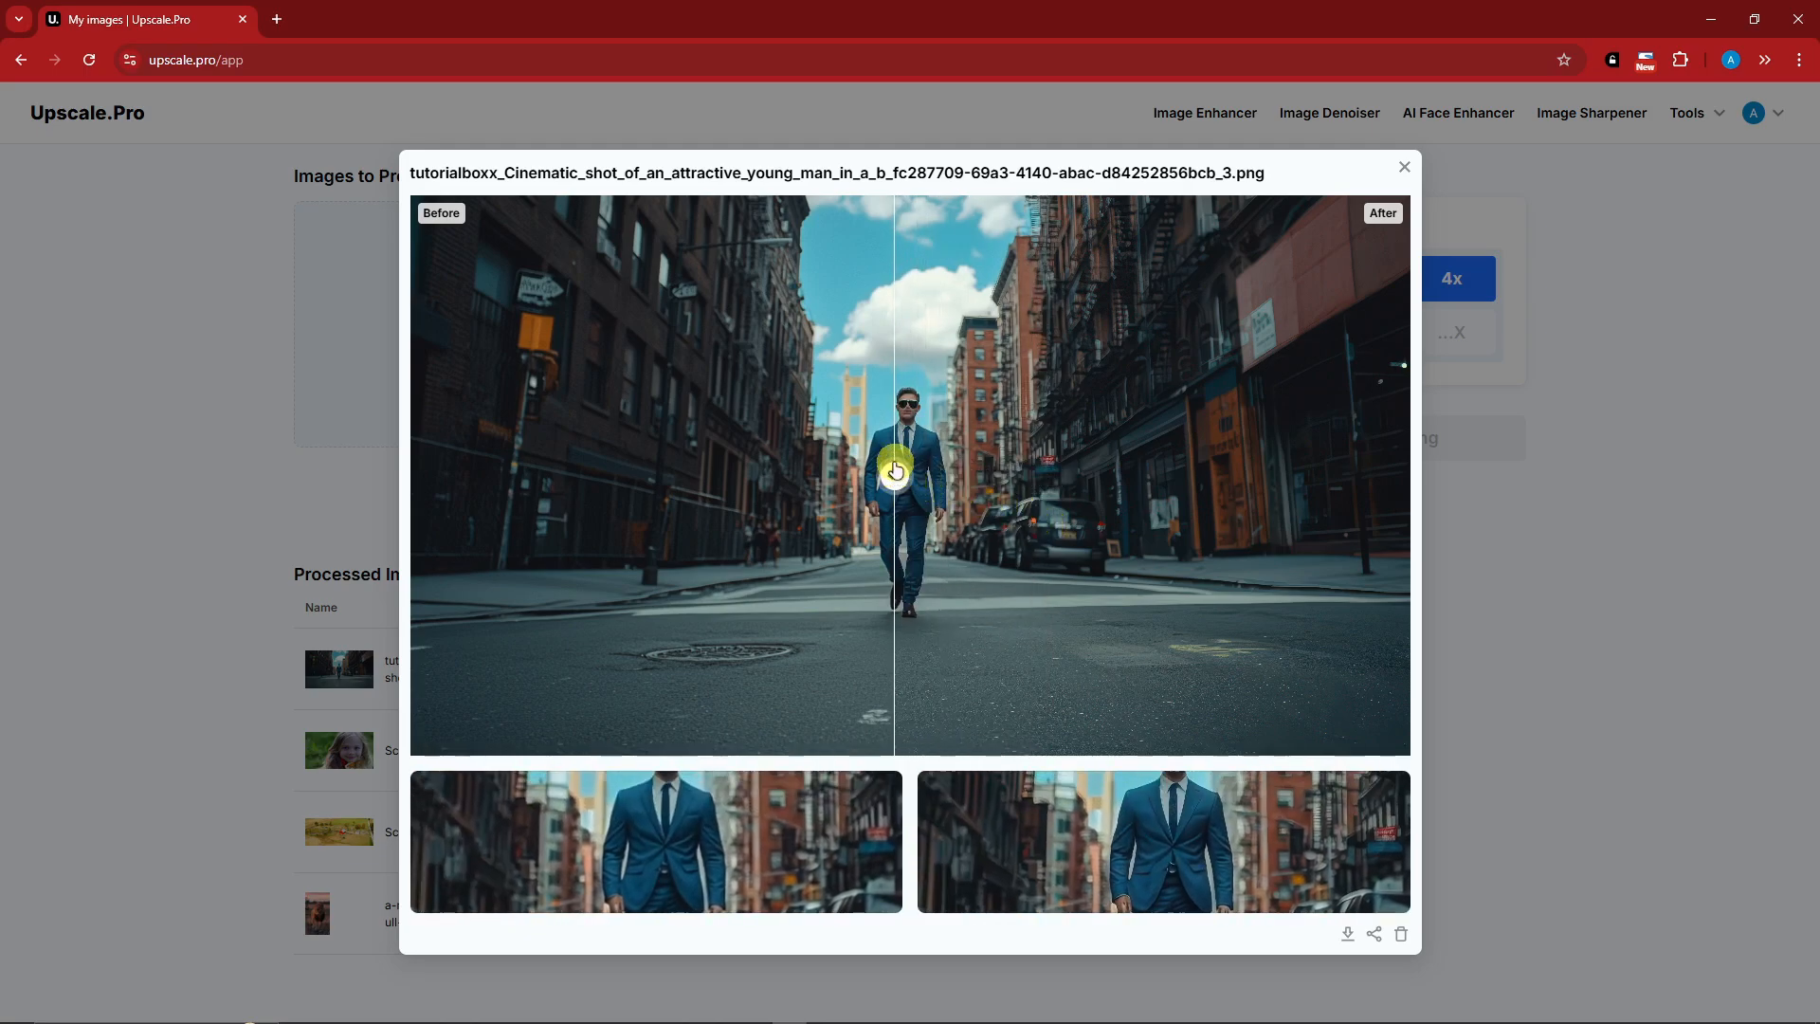
{"action": "left_click", "coordinate": [1592, 325]}
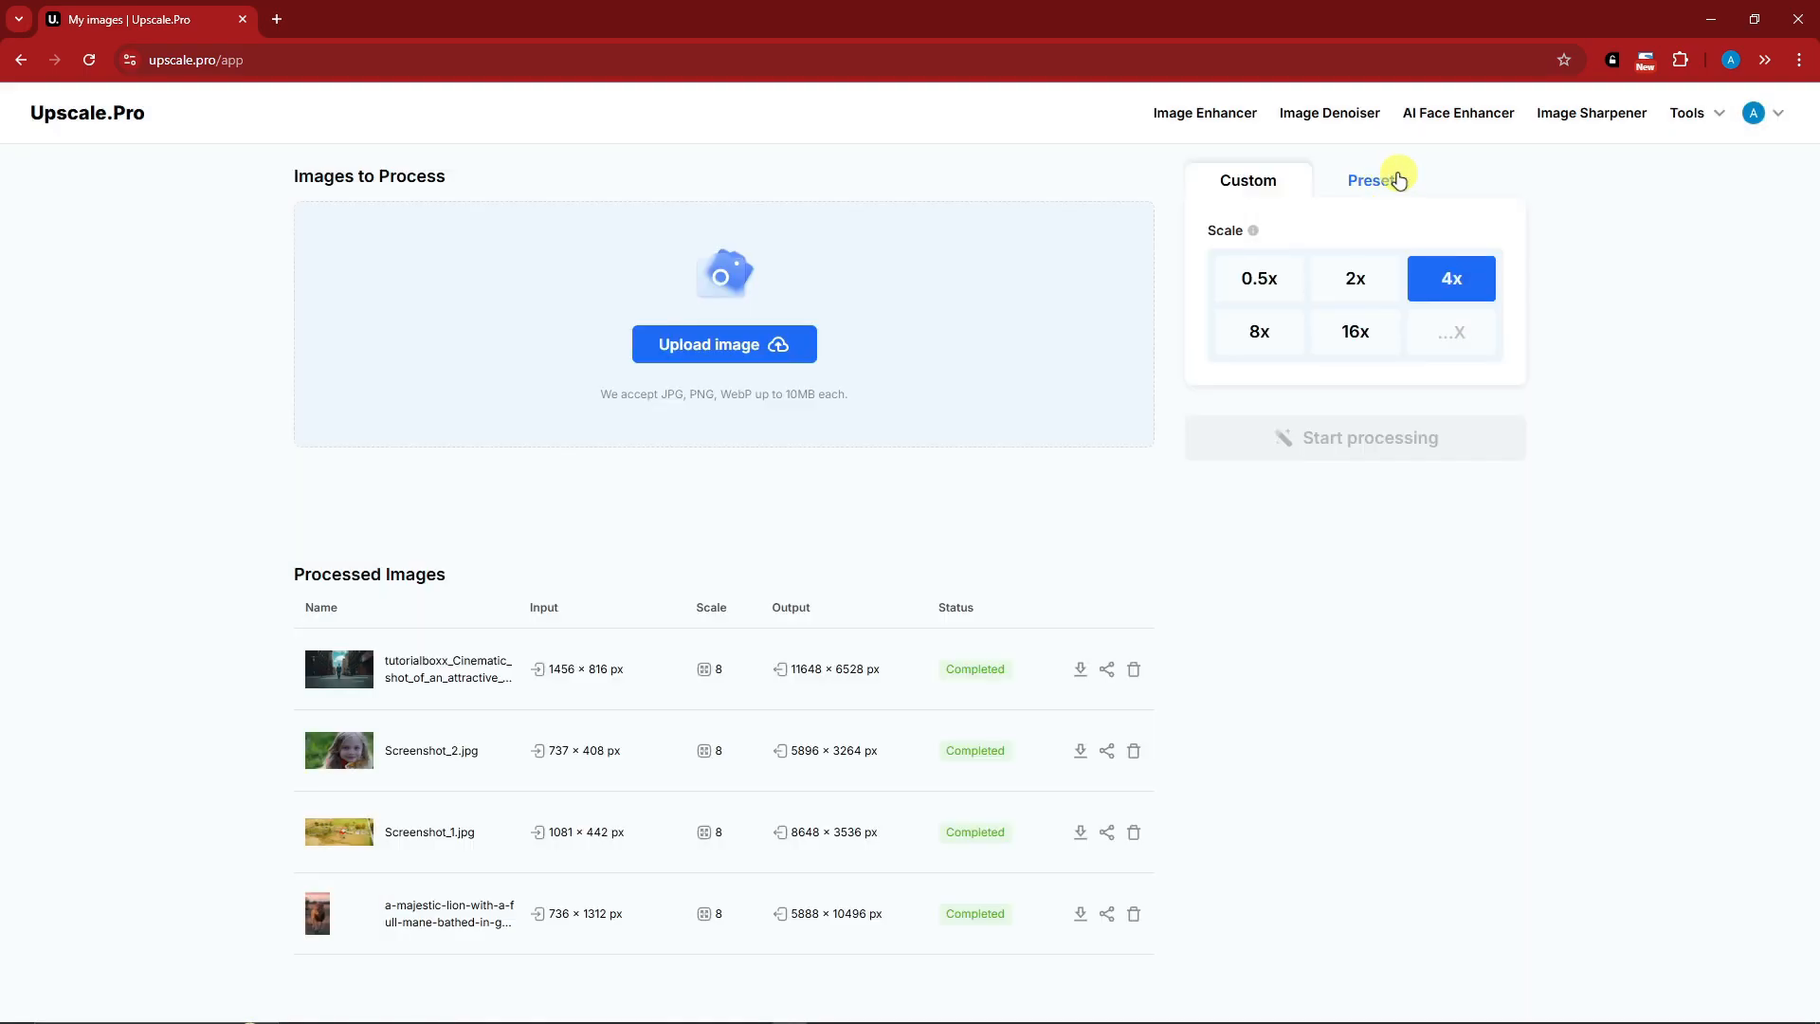
{"action": "left_click", "coordinate": [358, 753]}
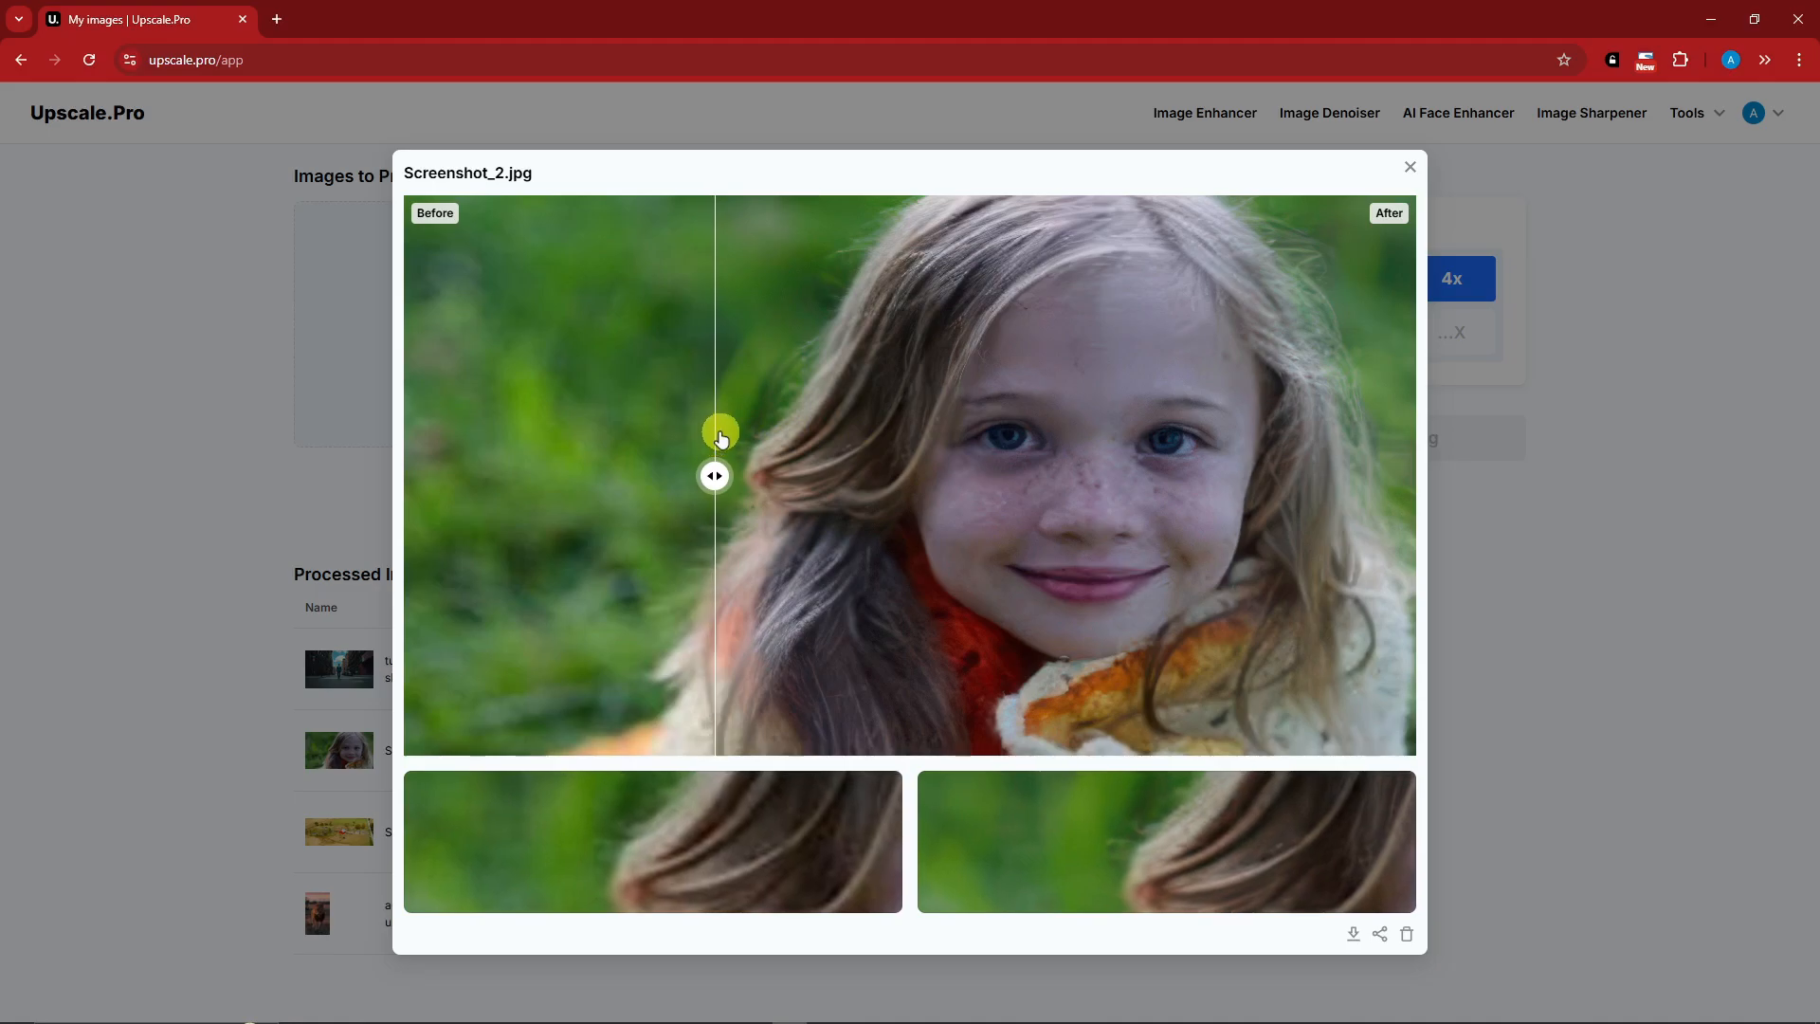
{"action": "left_click", "coordinate": [1409, 166]}
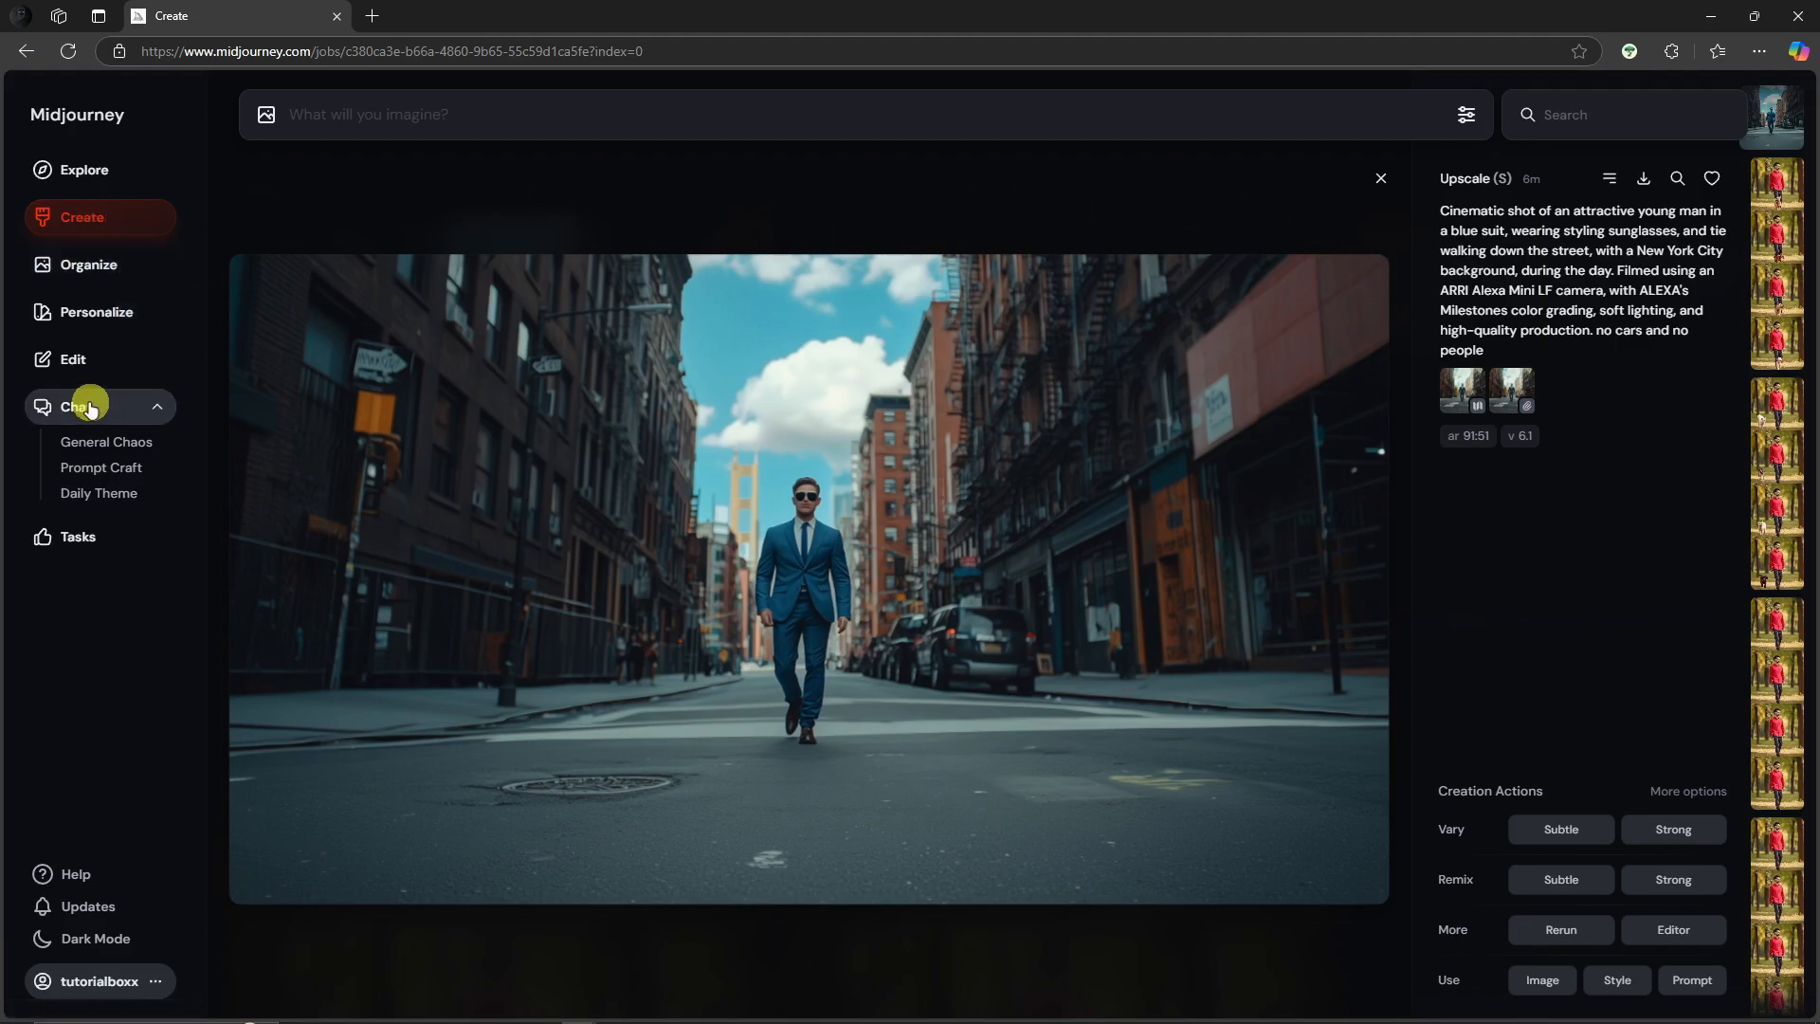
Step: Open the street image in the editor, start a new edit, and clear its prompt and image reference
{"action": "left_click", "coordinate": [94, 358]}
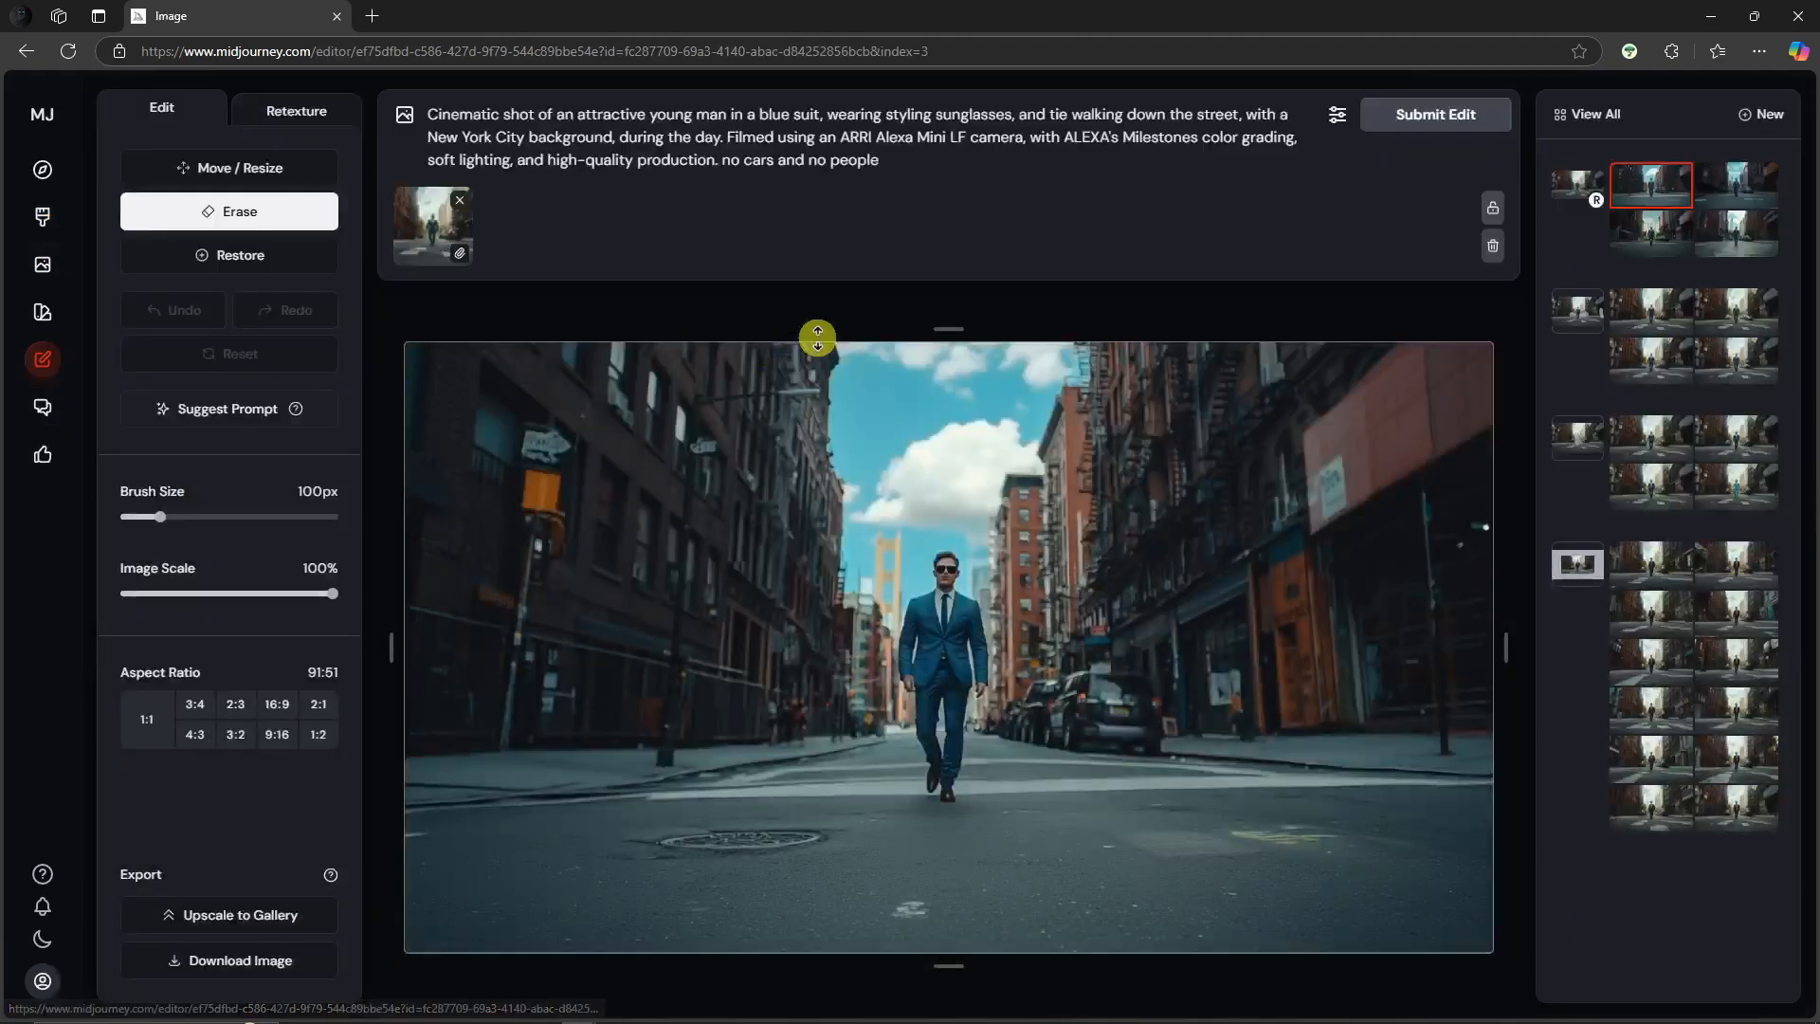
{"action": "left_click", "coordinate": [1764, 118]}
{"action": "triple_click", "coordinate": [567, 163]}
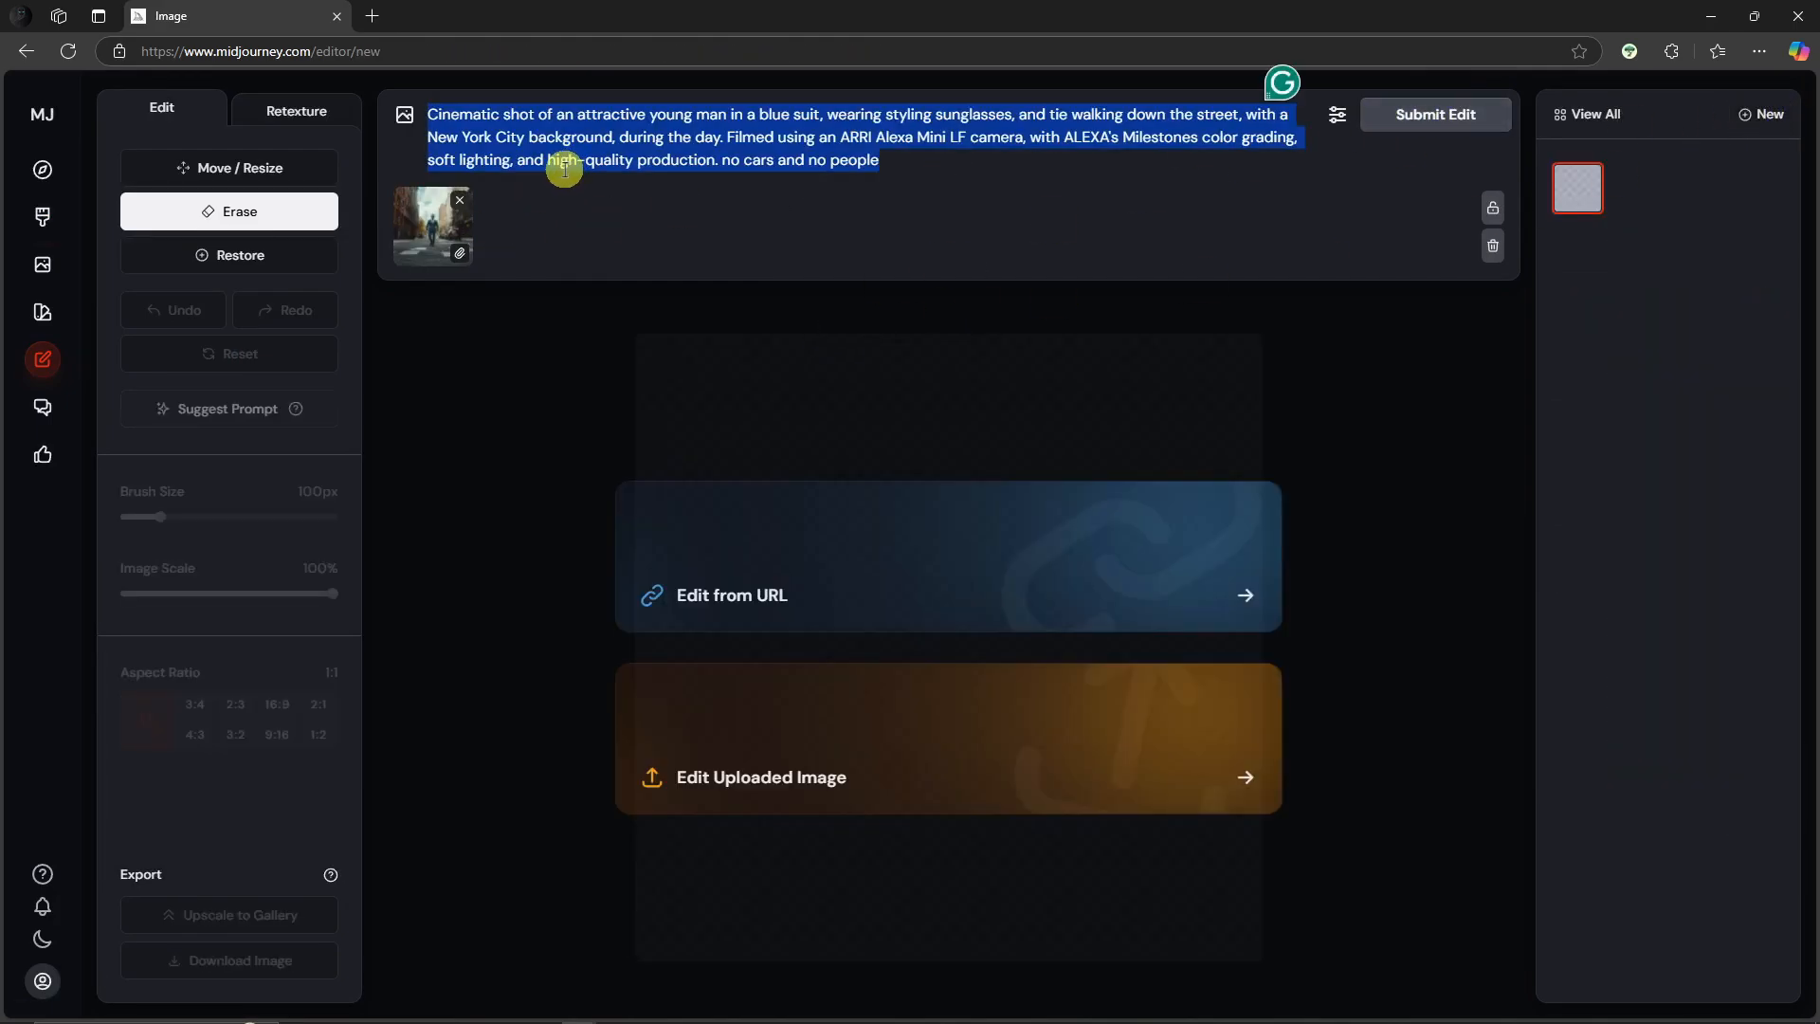
{"action": "key", "text": "BackSpace"}
{"action": "left_click", "coordinate": [459, 155]}
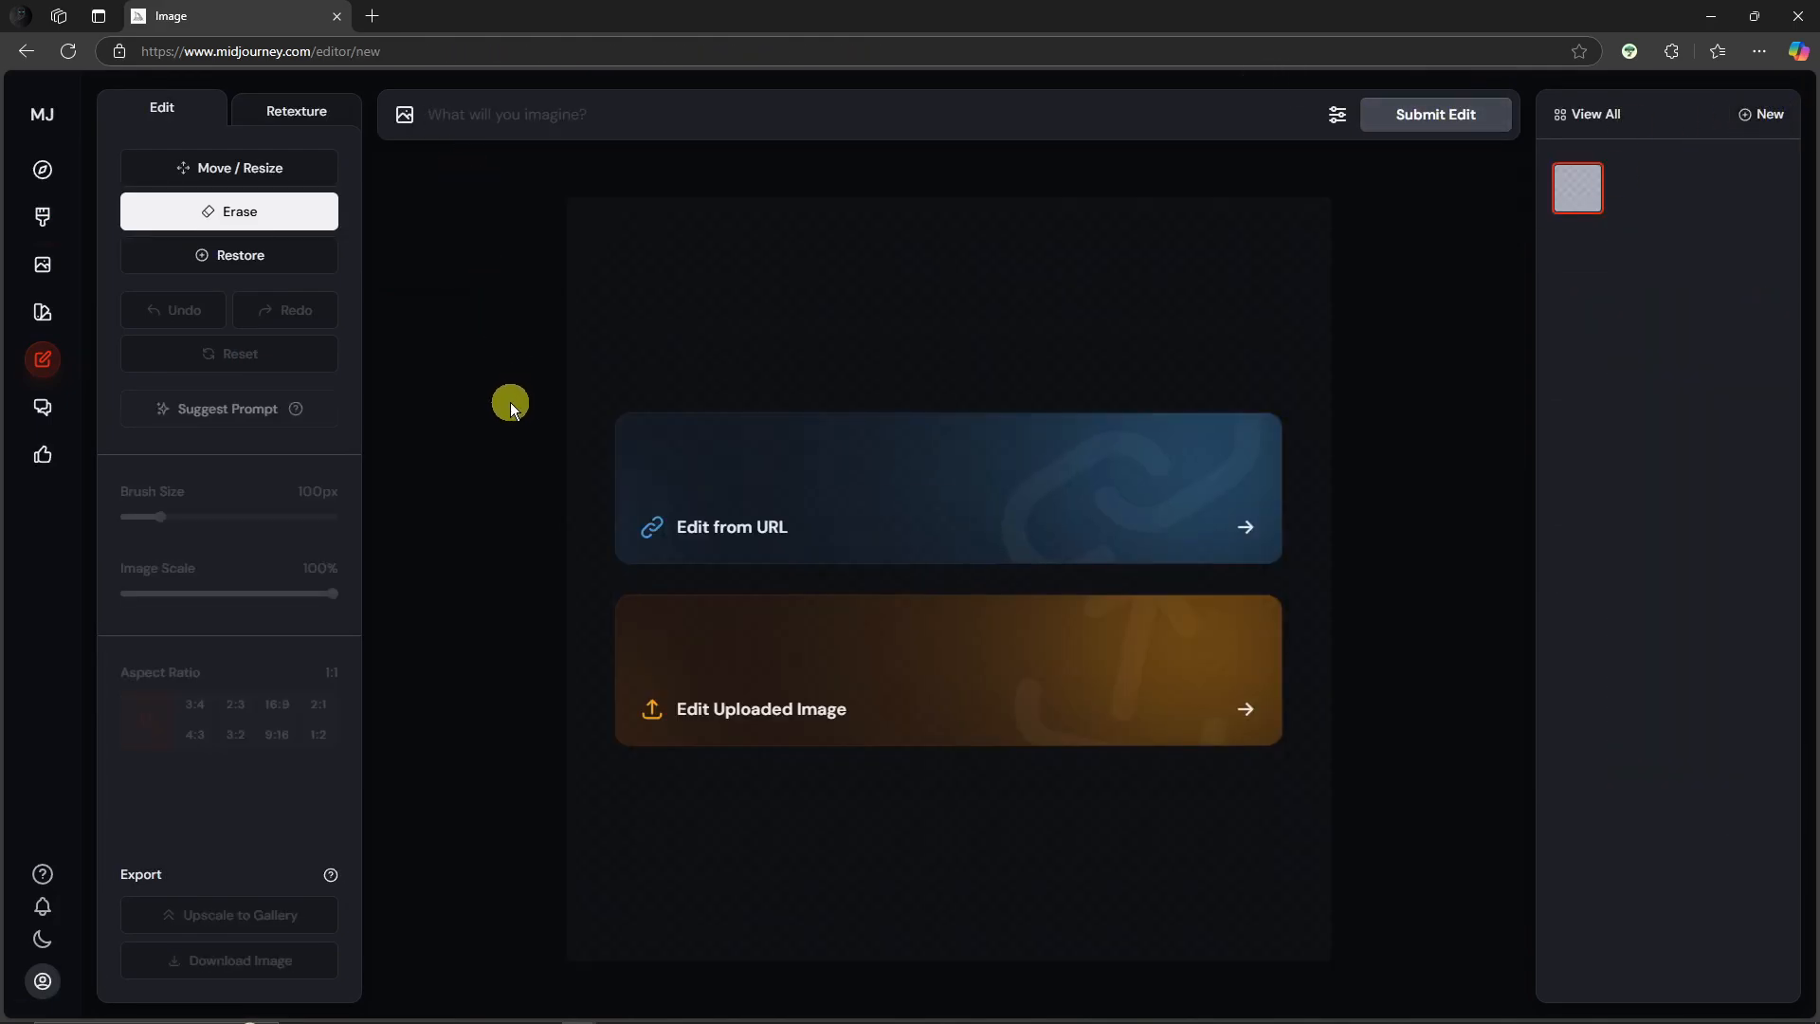
Step: Choose Move / Resize and upload the photo of a couple embracing on a night street from Downloads
{"action": "left_click", "coordinate": [270, 169]}
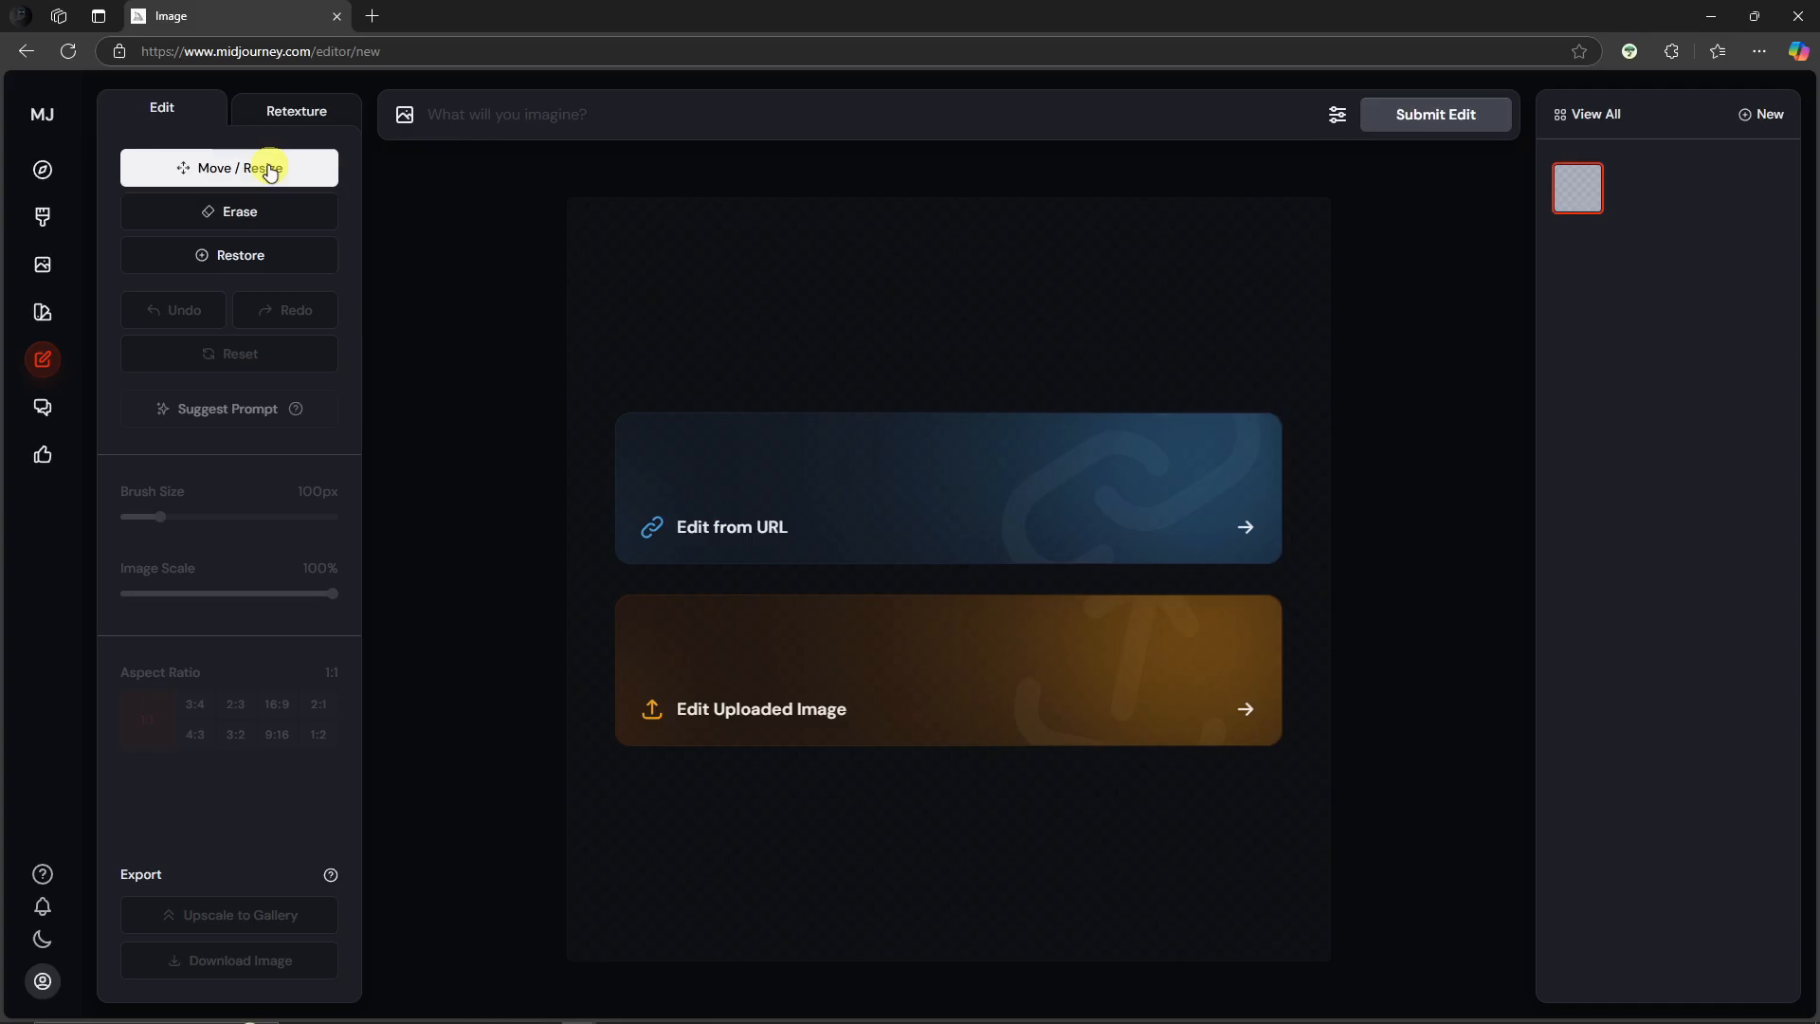
{"action": "left_click", "coordinate": [910, 679]}
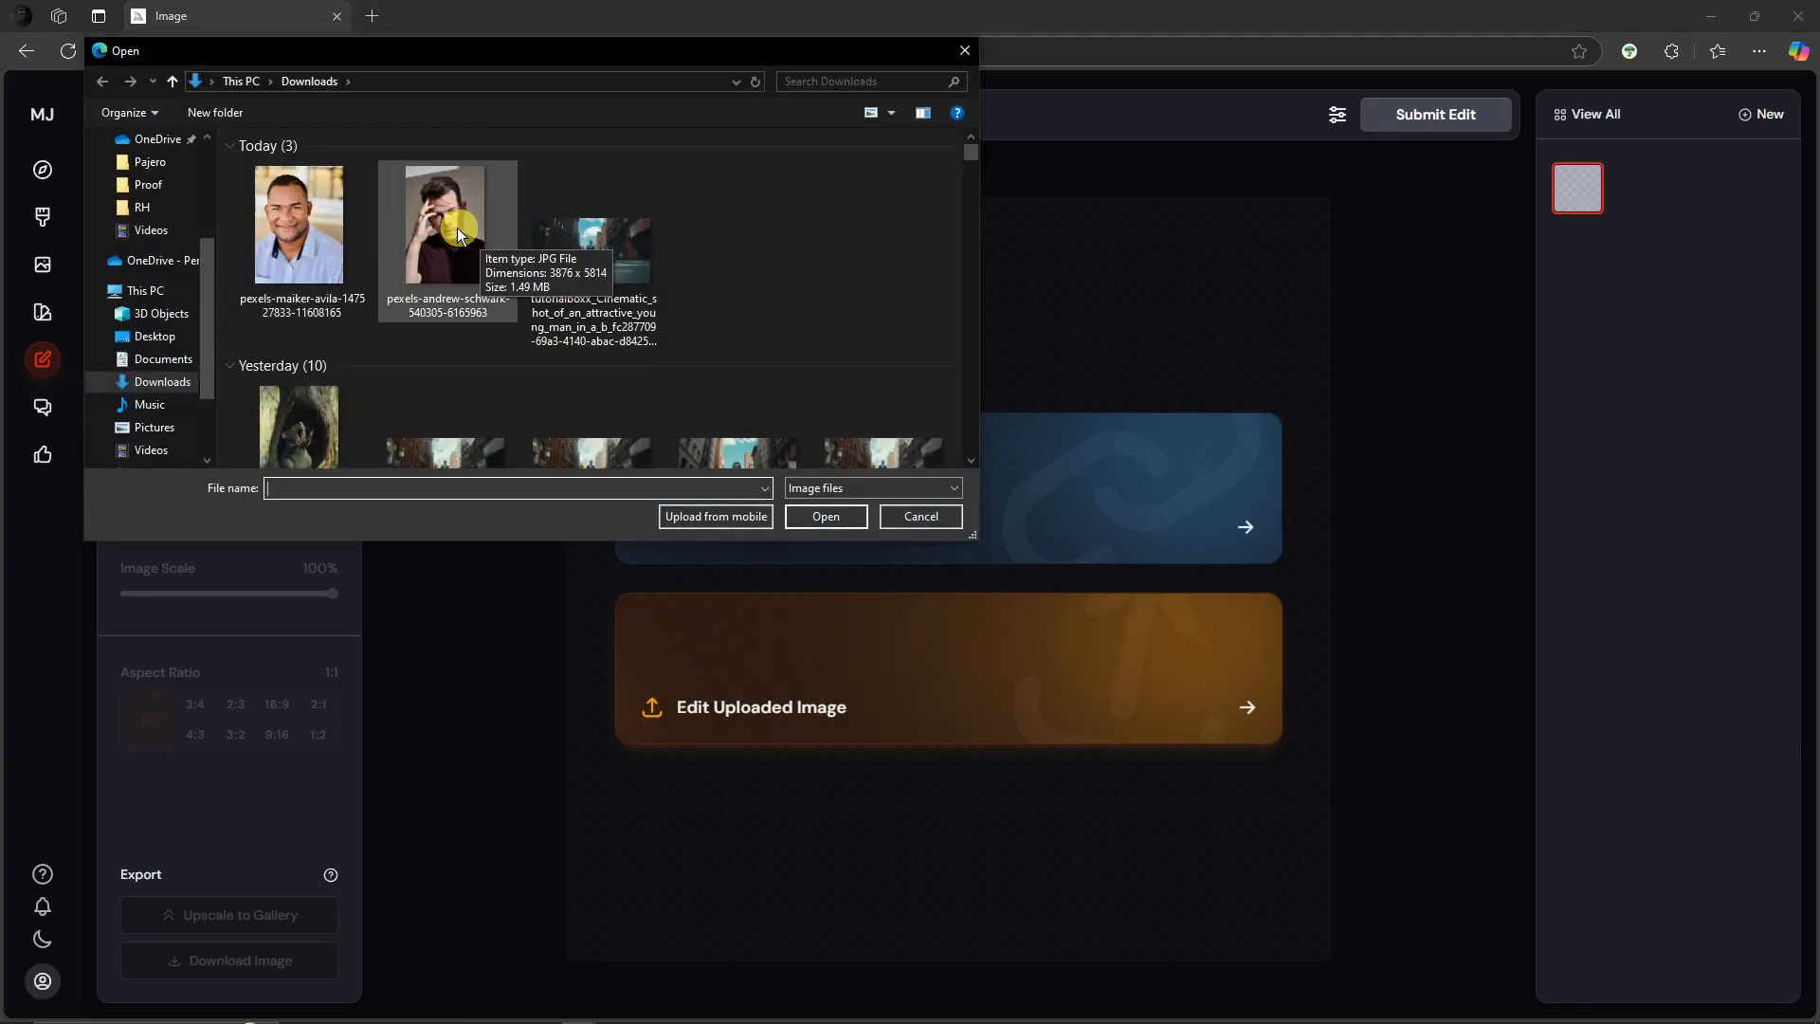
{"action": "scroll", "coordinate": [457, 227], "scroll_direction": "down", "scroll_amount": 5}
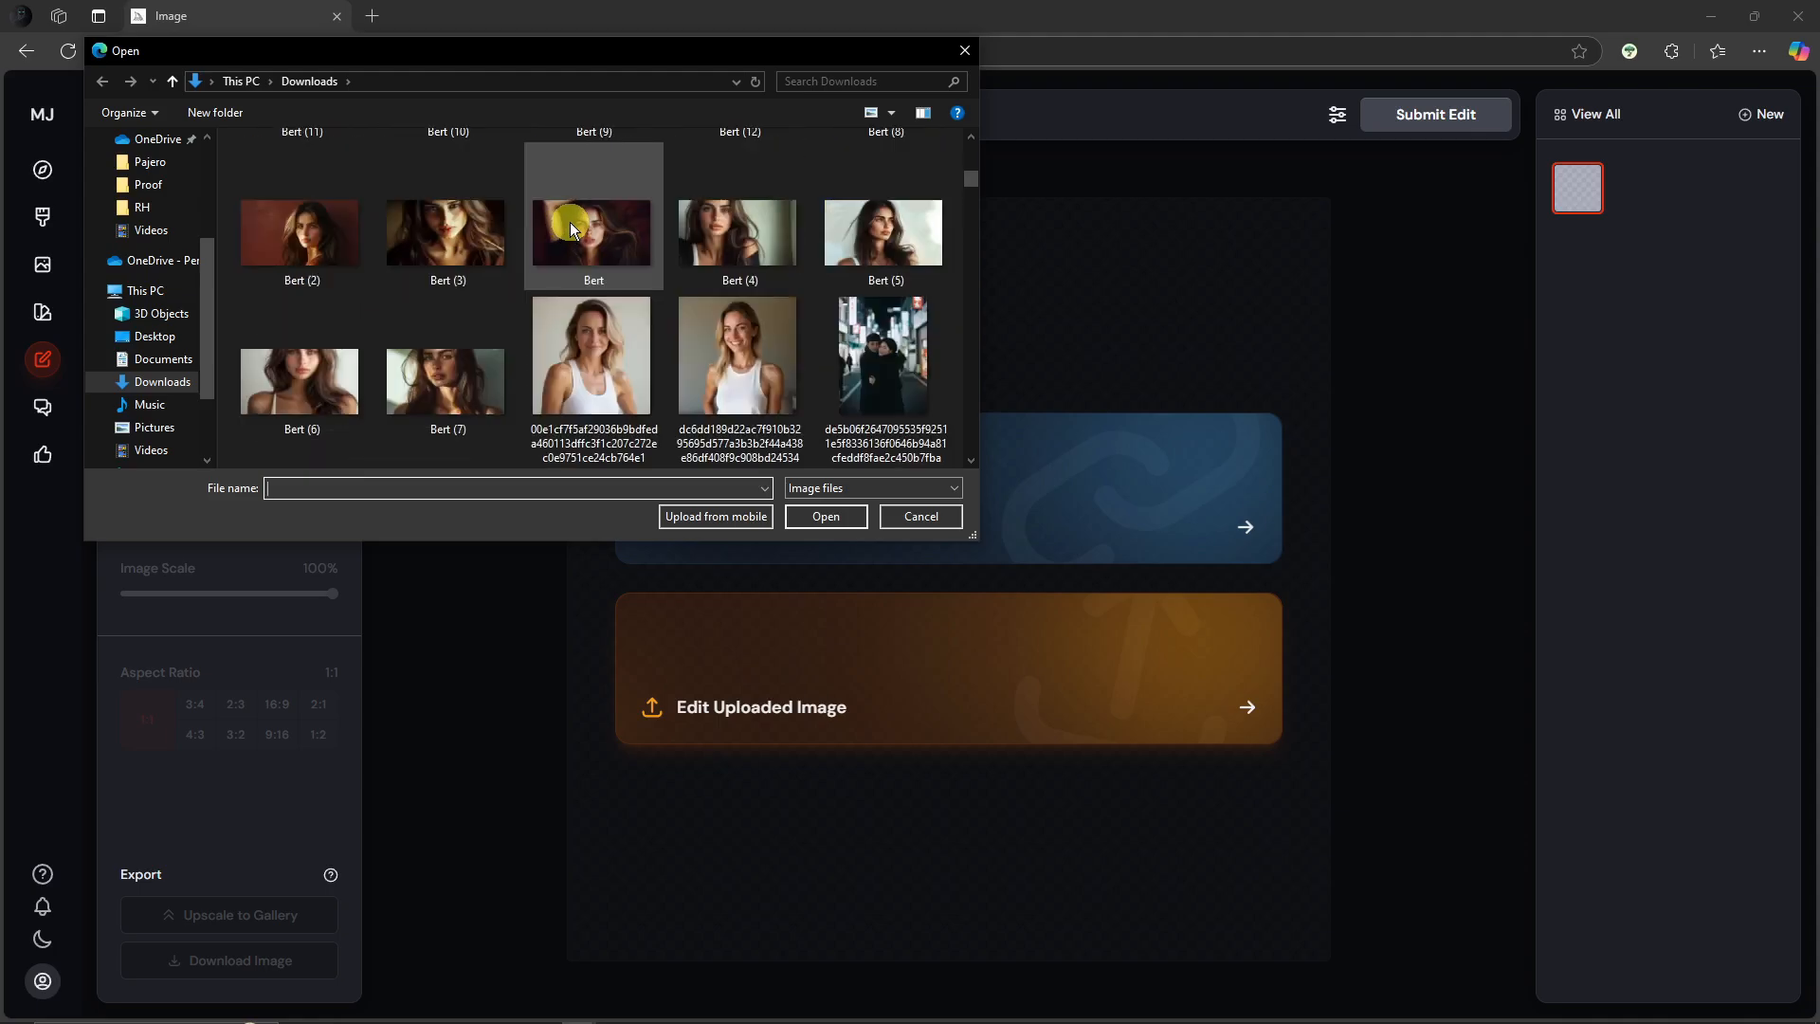
{"action": "scroll", "coordinate": [570, 222], "scroll_direction": "down", "scroll_amount": 3}
{"action": "scroll", "coordinate": [905, 398], "scroll_direction": "up", "scroll_amount": 2}
{"action": "scroll", "coordinate": [902, 404], "scroll_direction": "up", "scroll_amount": 3}
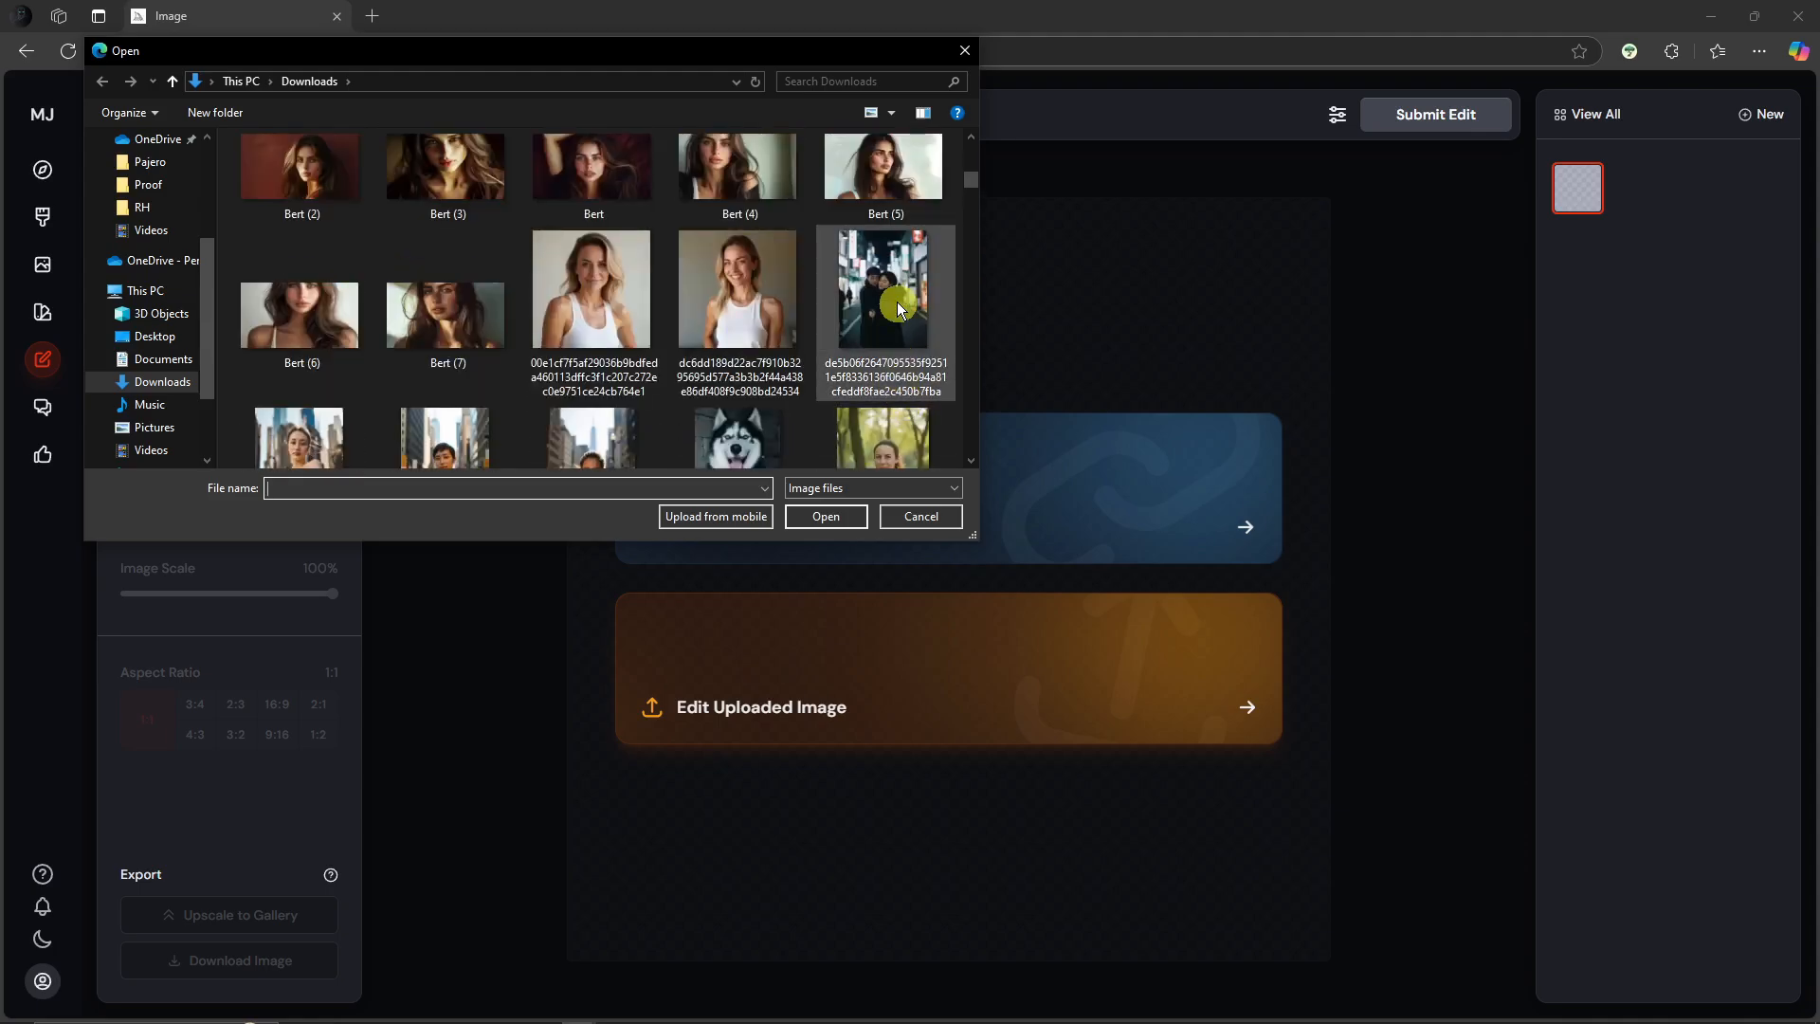
{"action": "double_click", "coordinate": [895, 293]}
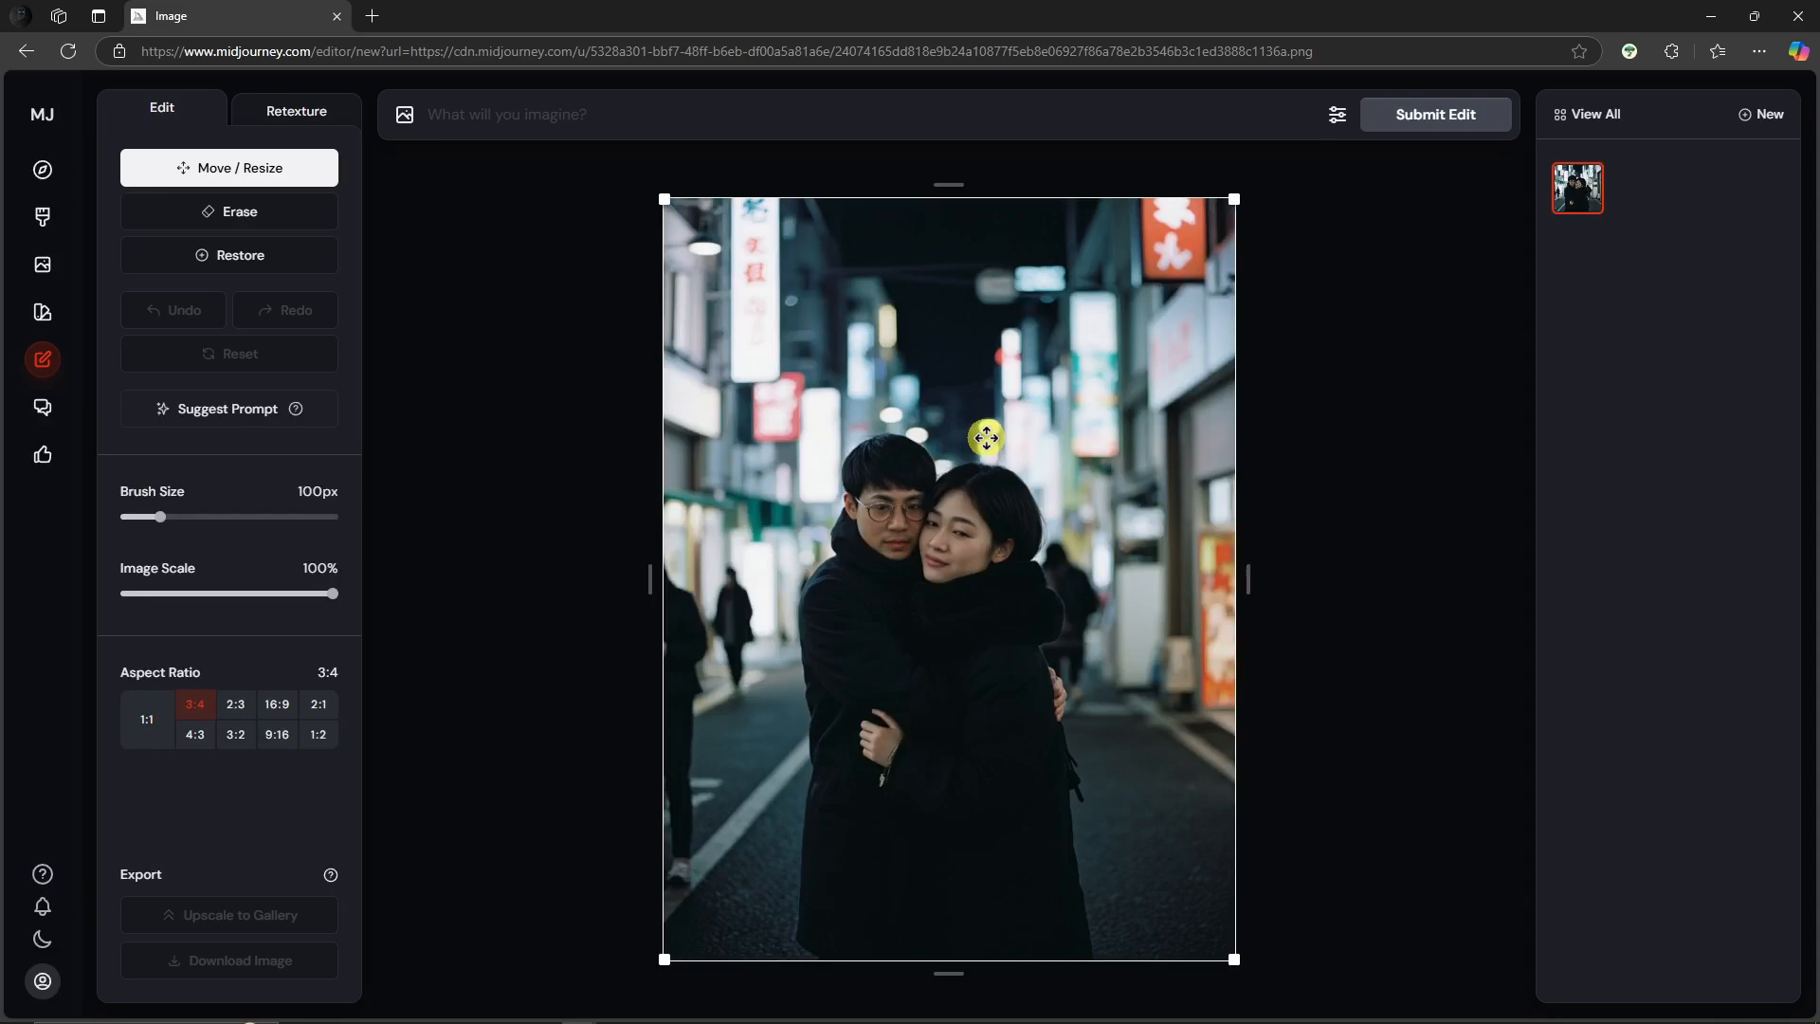
Step: Generate a suggested prompt describing the uploaded couple photo
{"action": "left_click", "coordinate": [232, 413]}
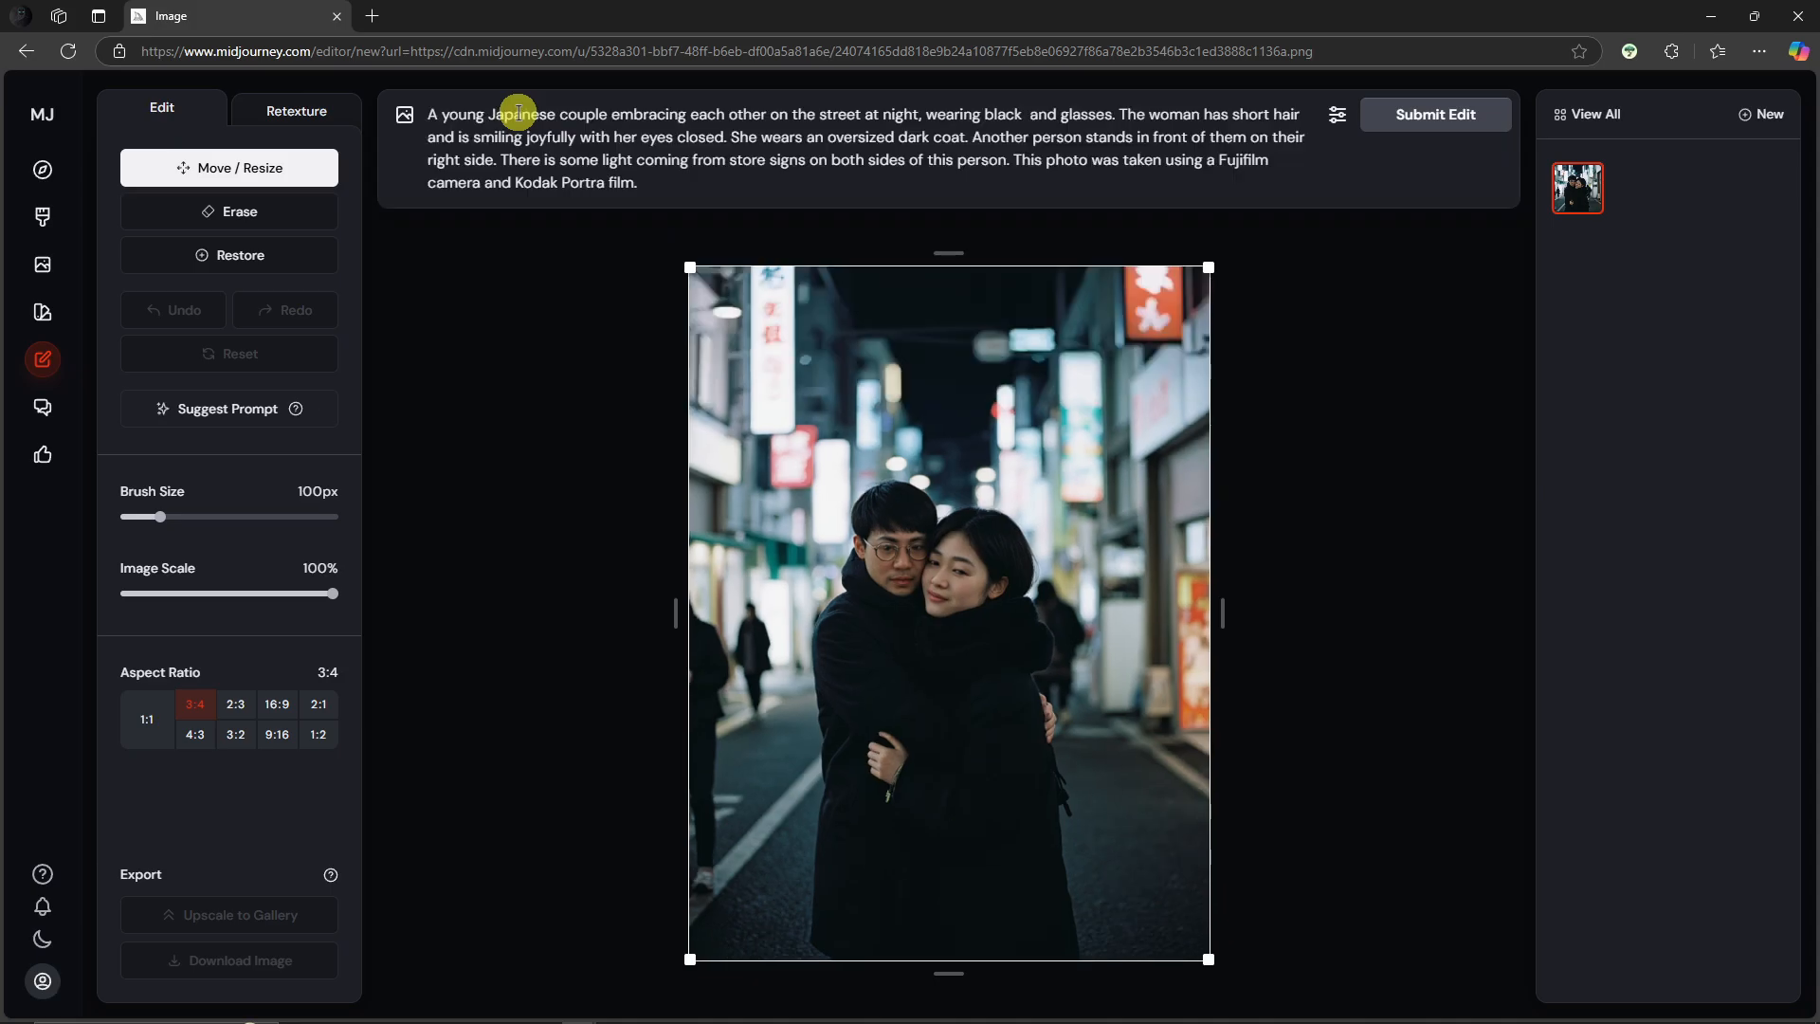
{"action": "left_click_drag", "start_coordinate": [428, 114], "coordinate": [683, 130]}
{"action": "left_click", "coordinate": [711, 187]}
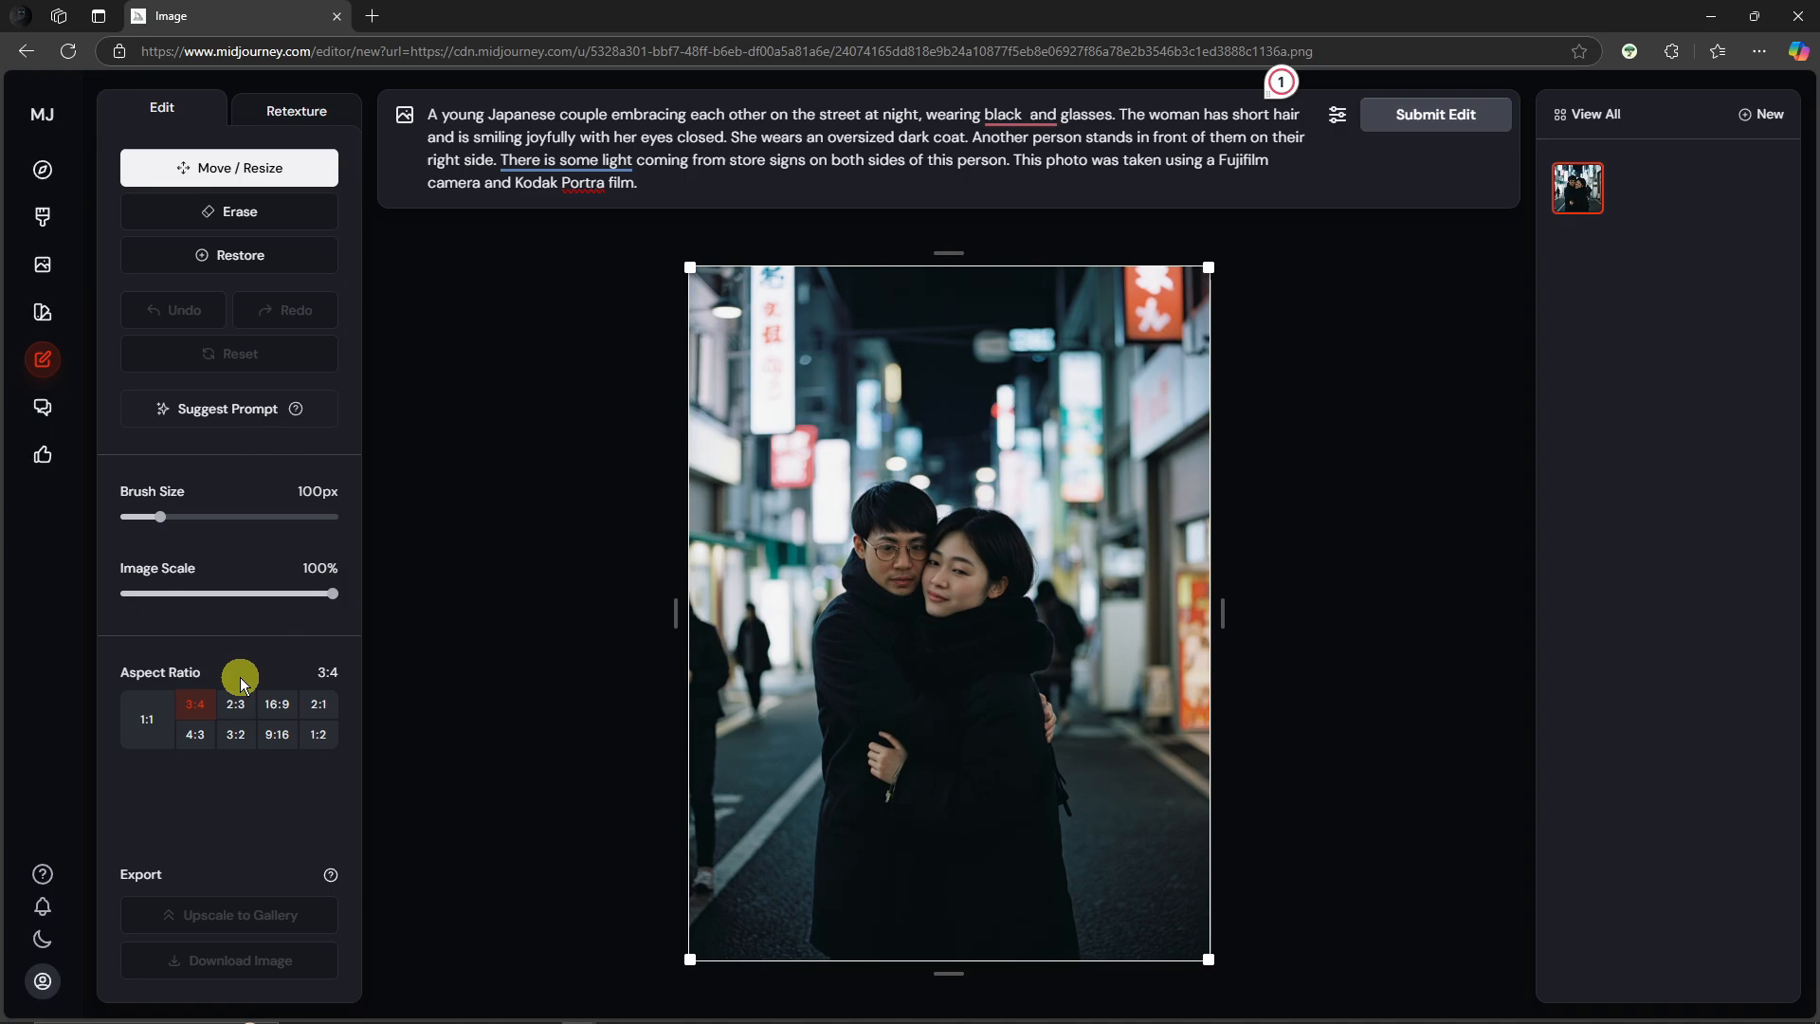
Step: Expand the photo to a 16:9 aspect ratio and submit the edit
{"action": "left_click", "coordinate": [276, 706]}
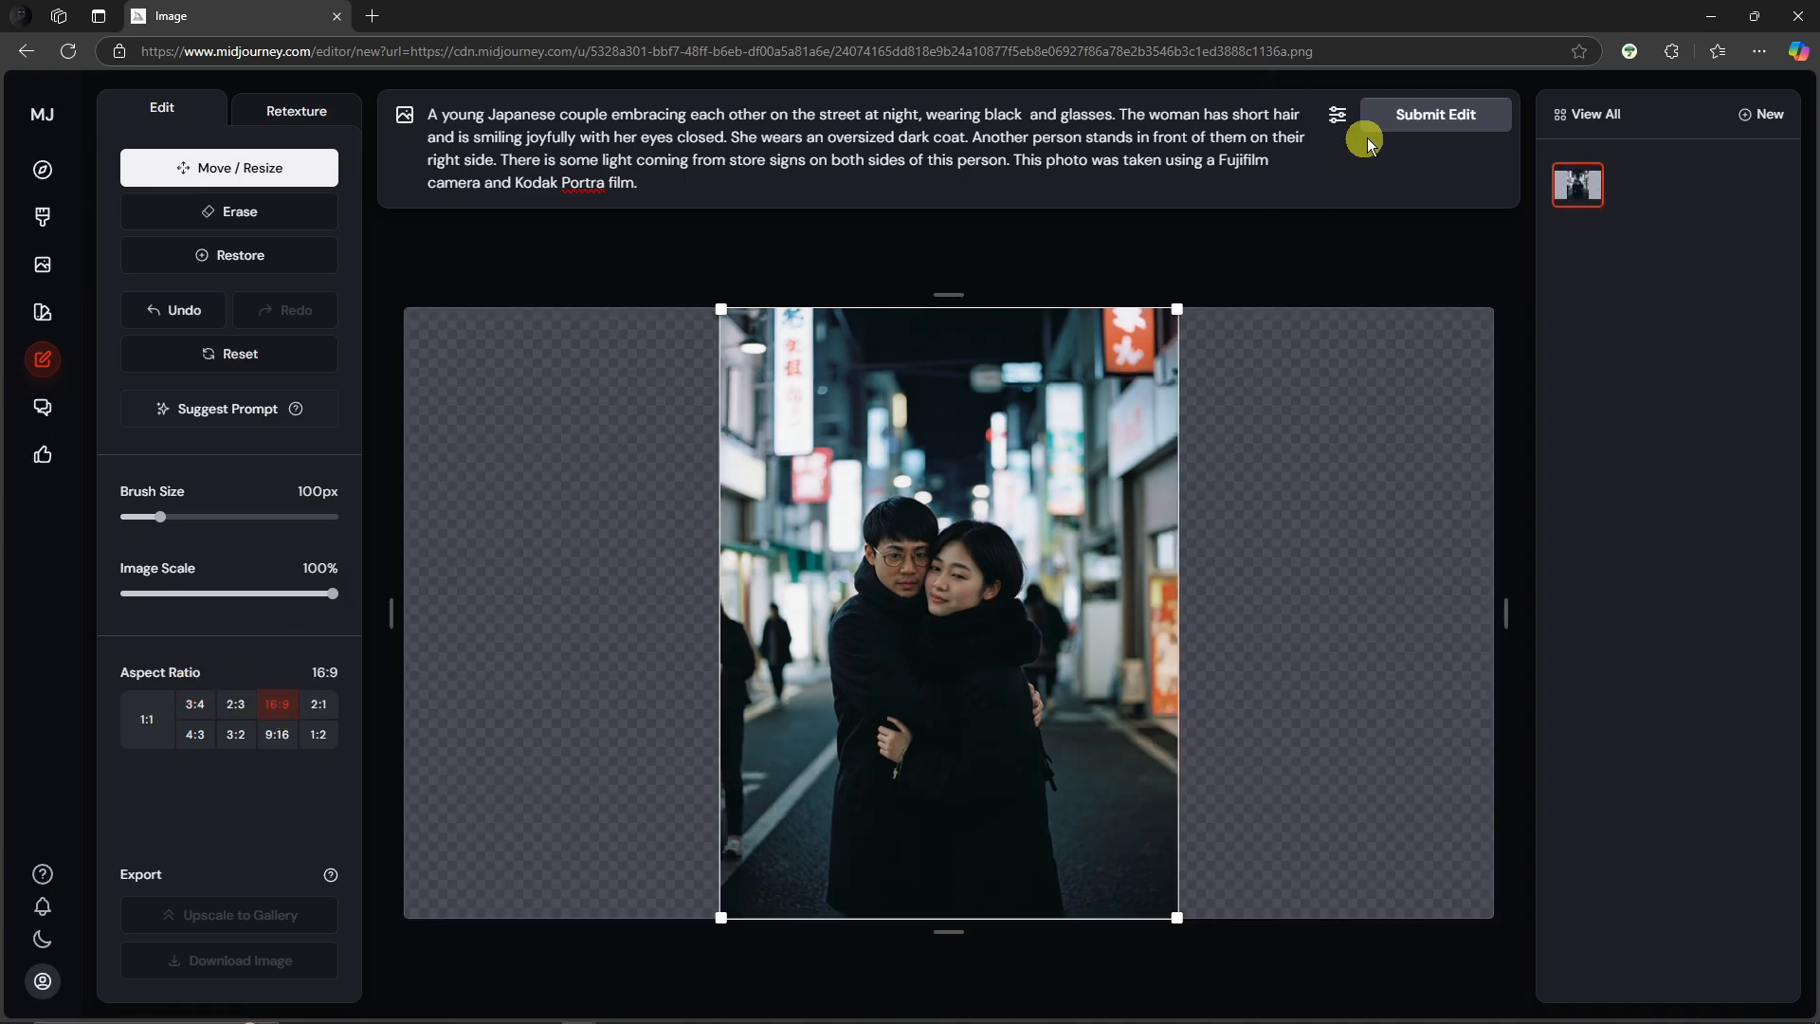
{"action": "left_click", "coordinate": [1421, 114]}
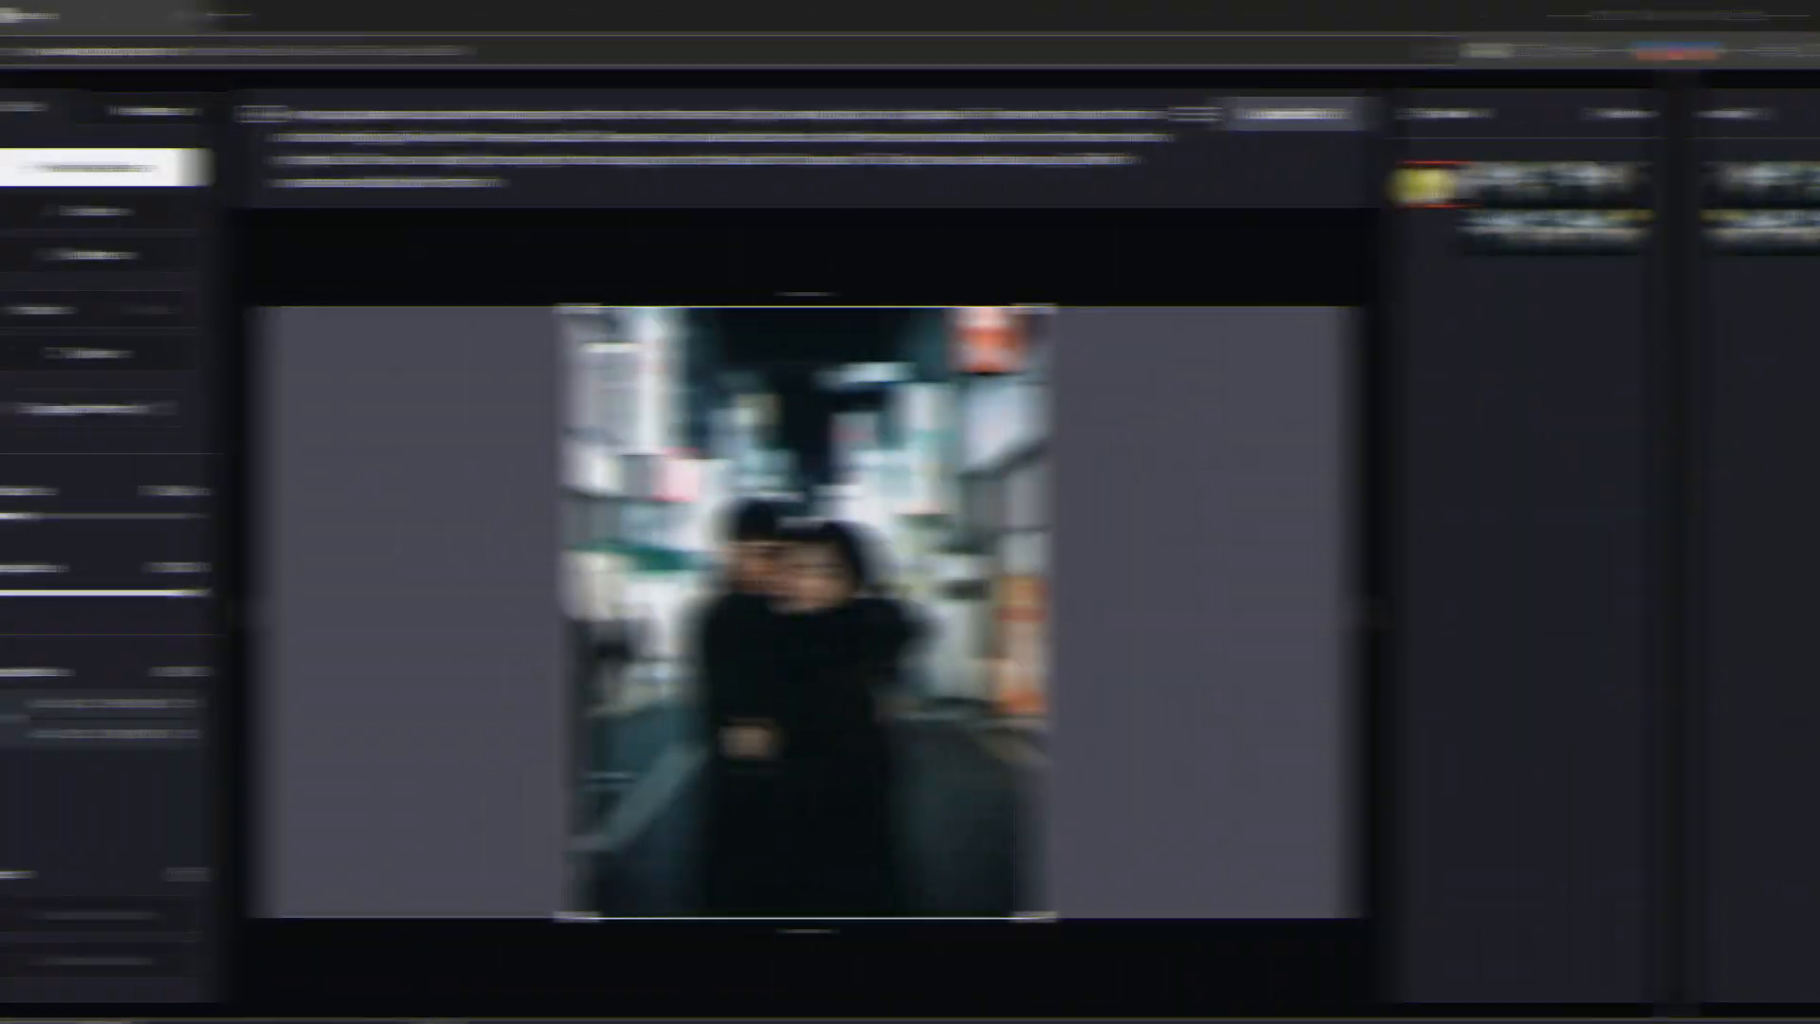
Step: Compare the expanded 16:9 variations against the original by switching between their thumbnails
{"action": "left_click", "coordinate": [1565, 190]}
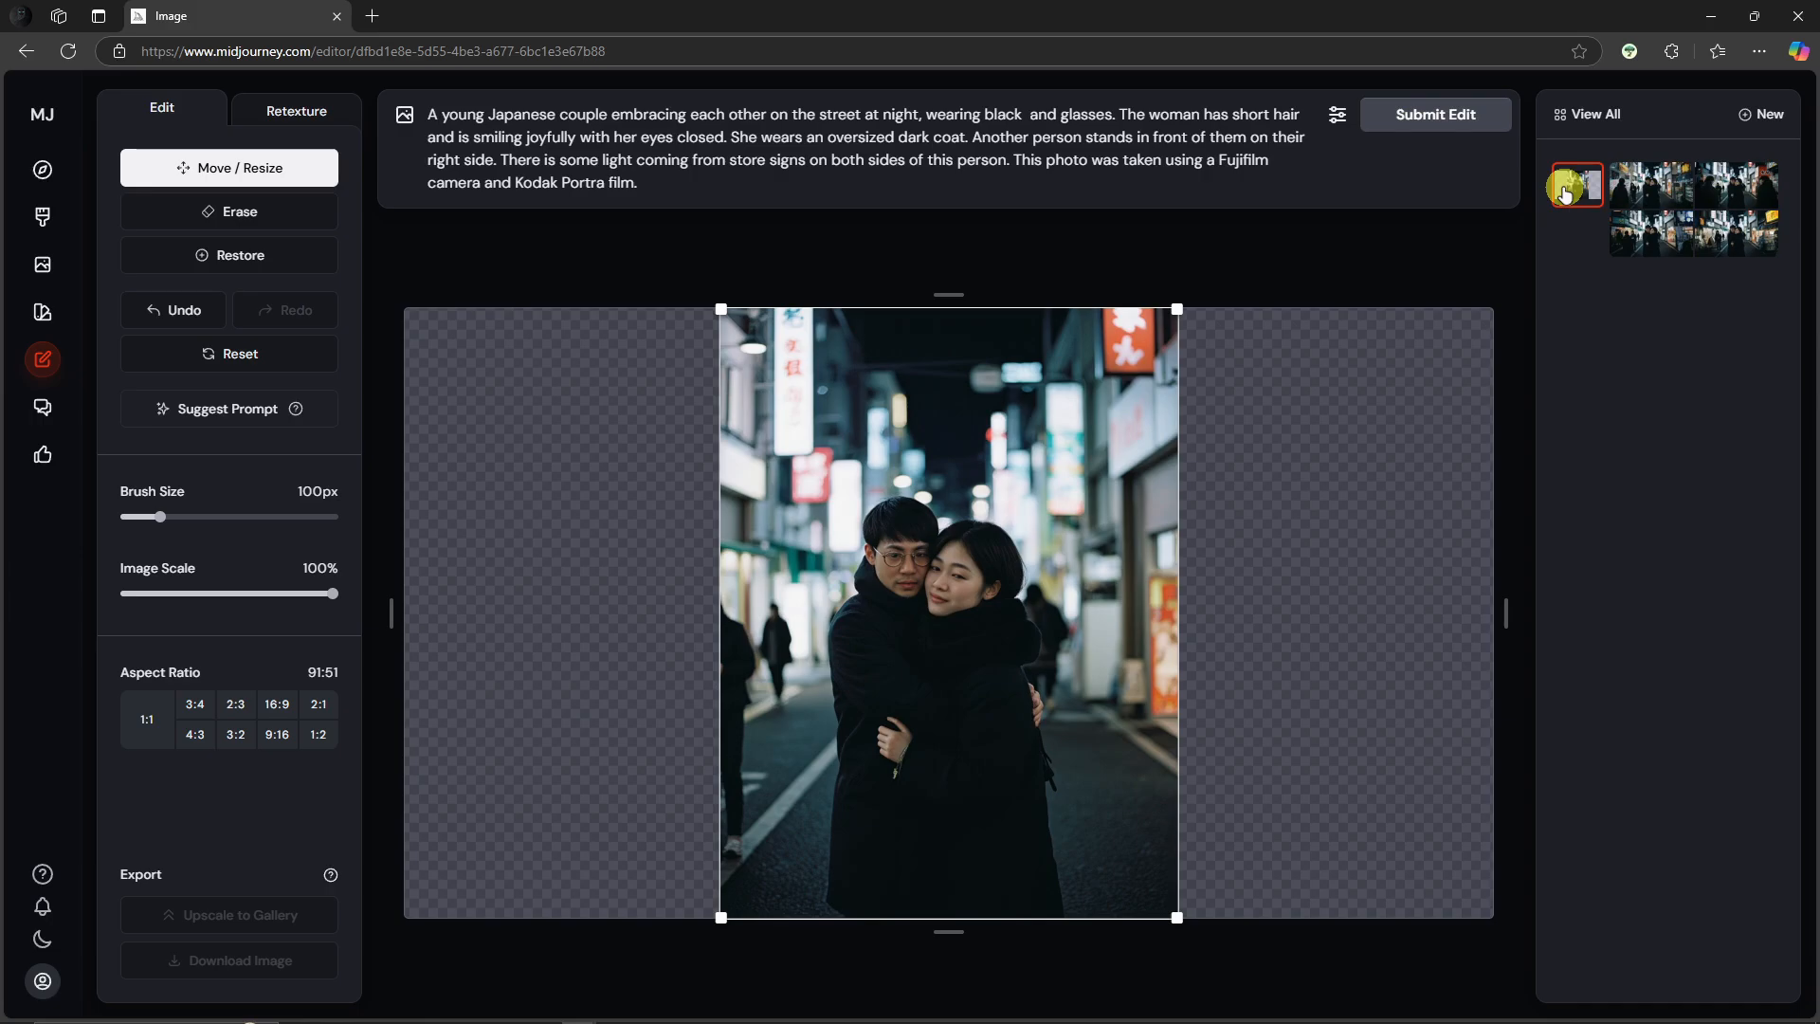
{"action": "left_click", "coordinate": [1646, 196]}
{"action": "left_click", "coordinate": [1756, 182]}
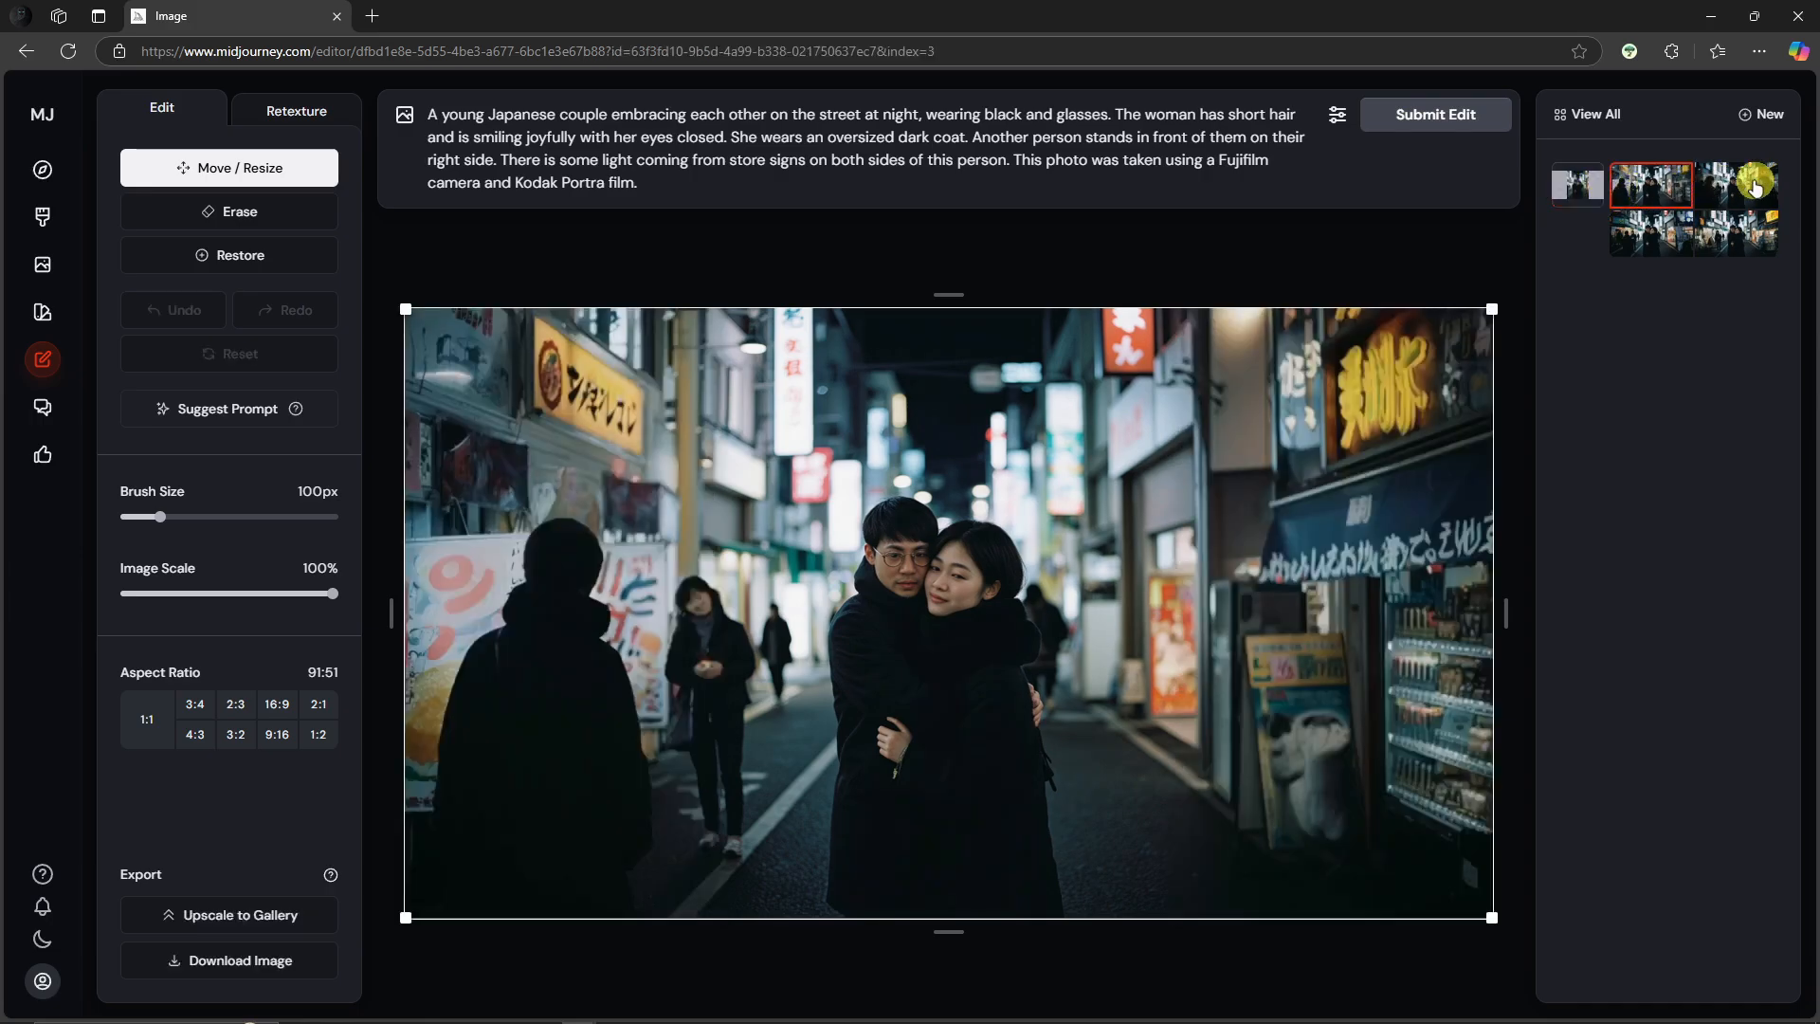
Step: Inspect the expanded street-scene variations one by one, checking the added figures and signs and the prompt text
{"action": "left_click", "coordinate": [1752, 250]}
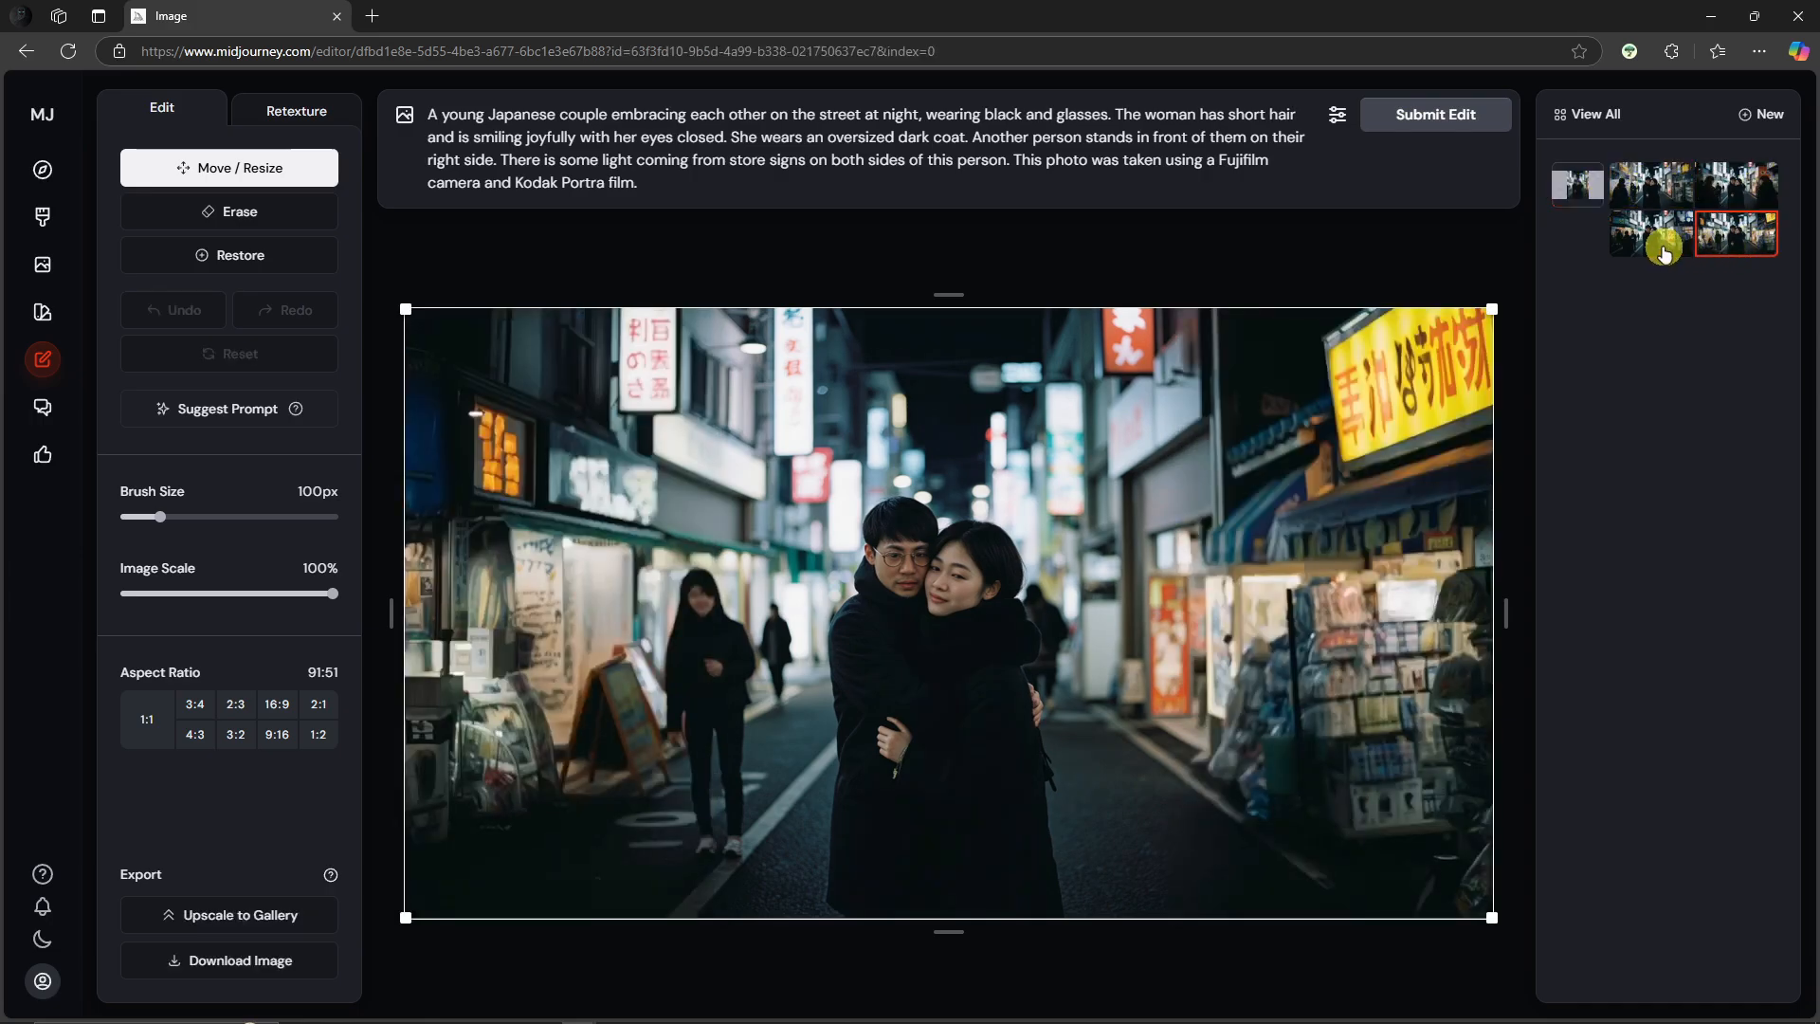
{"action": "left_click", "coordinate": [1654, 249]}
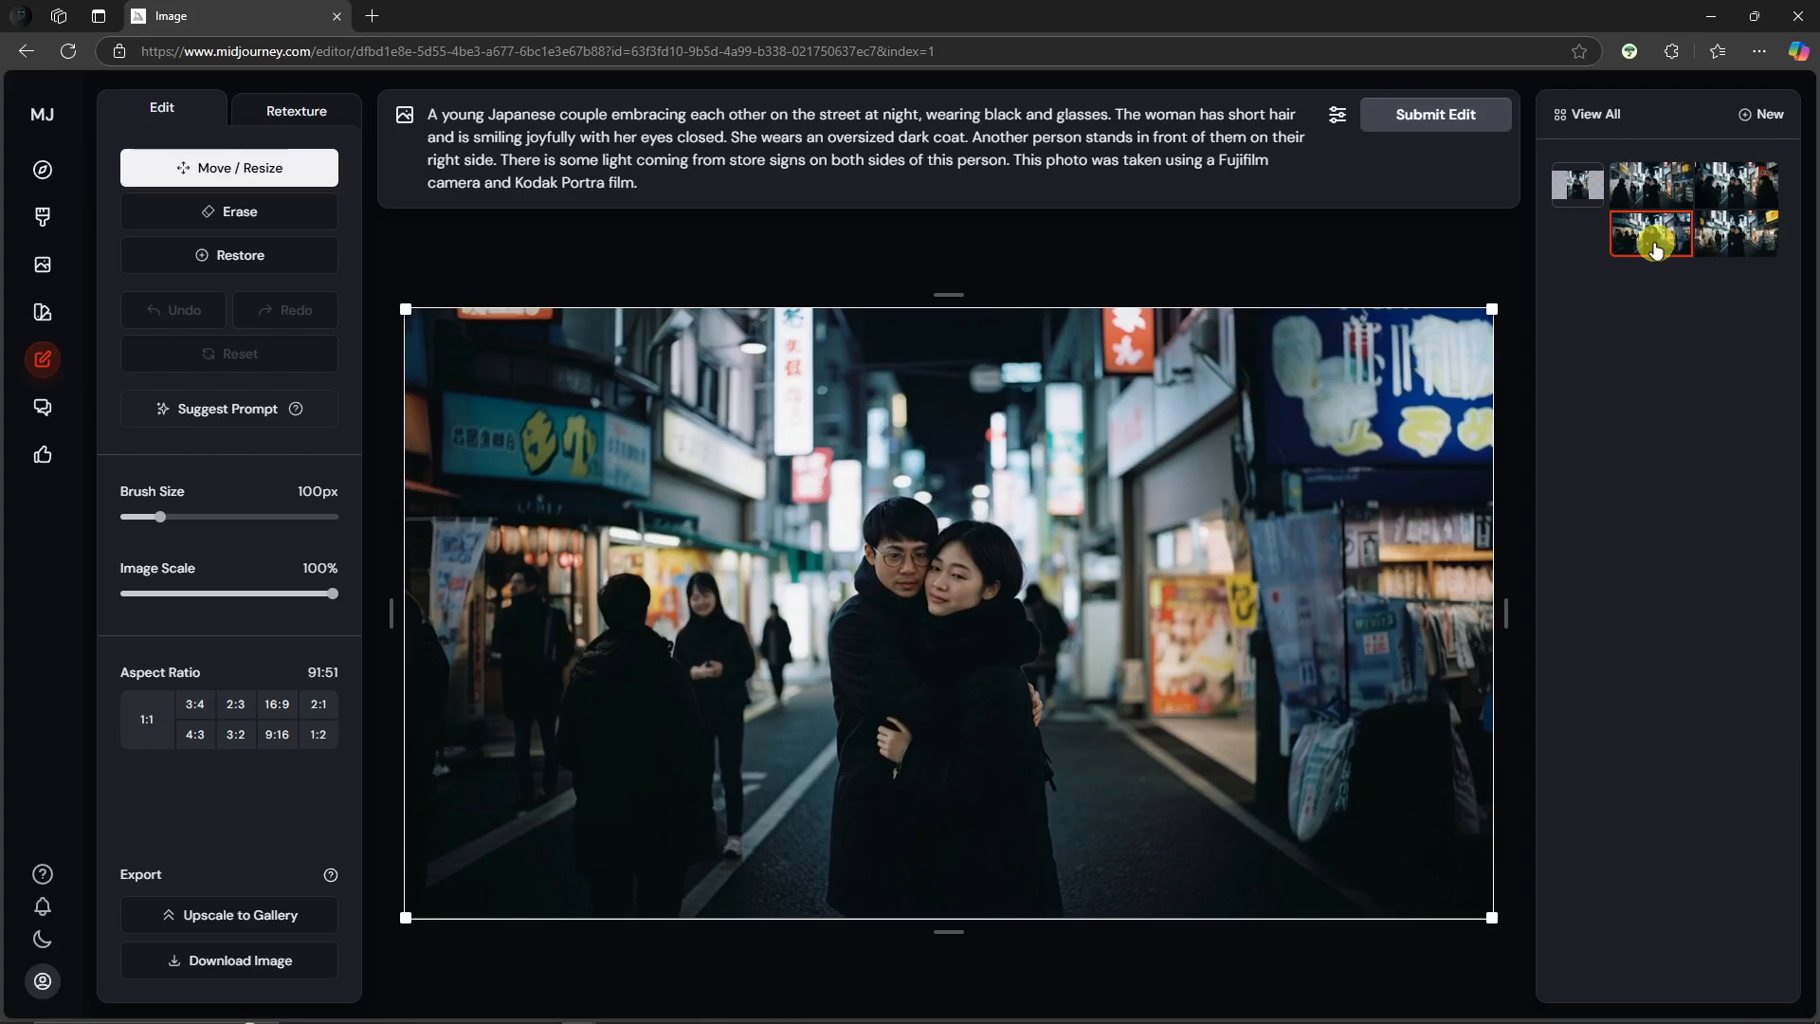
{"action": "left_click", "coordinate": [1657, 187]}
{"action": "left_click", "coordinate": [1731, 187]}
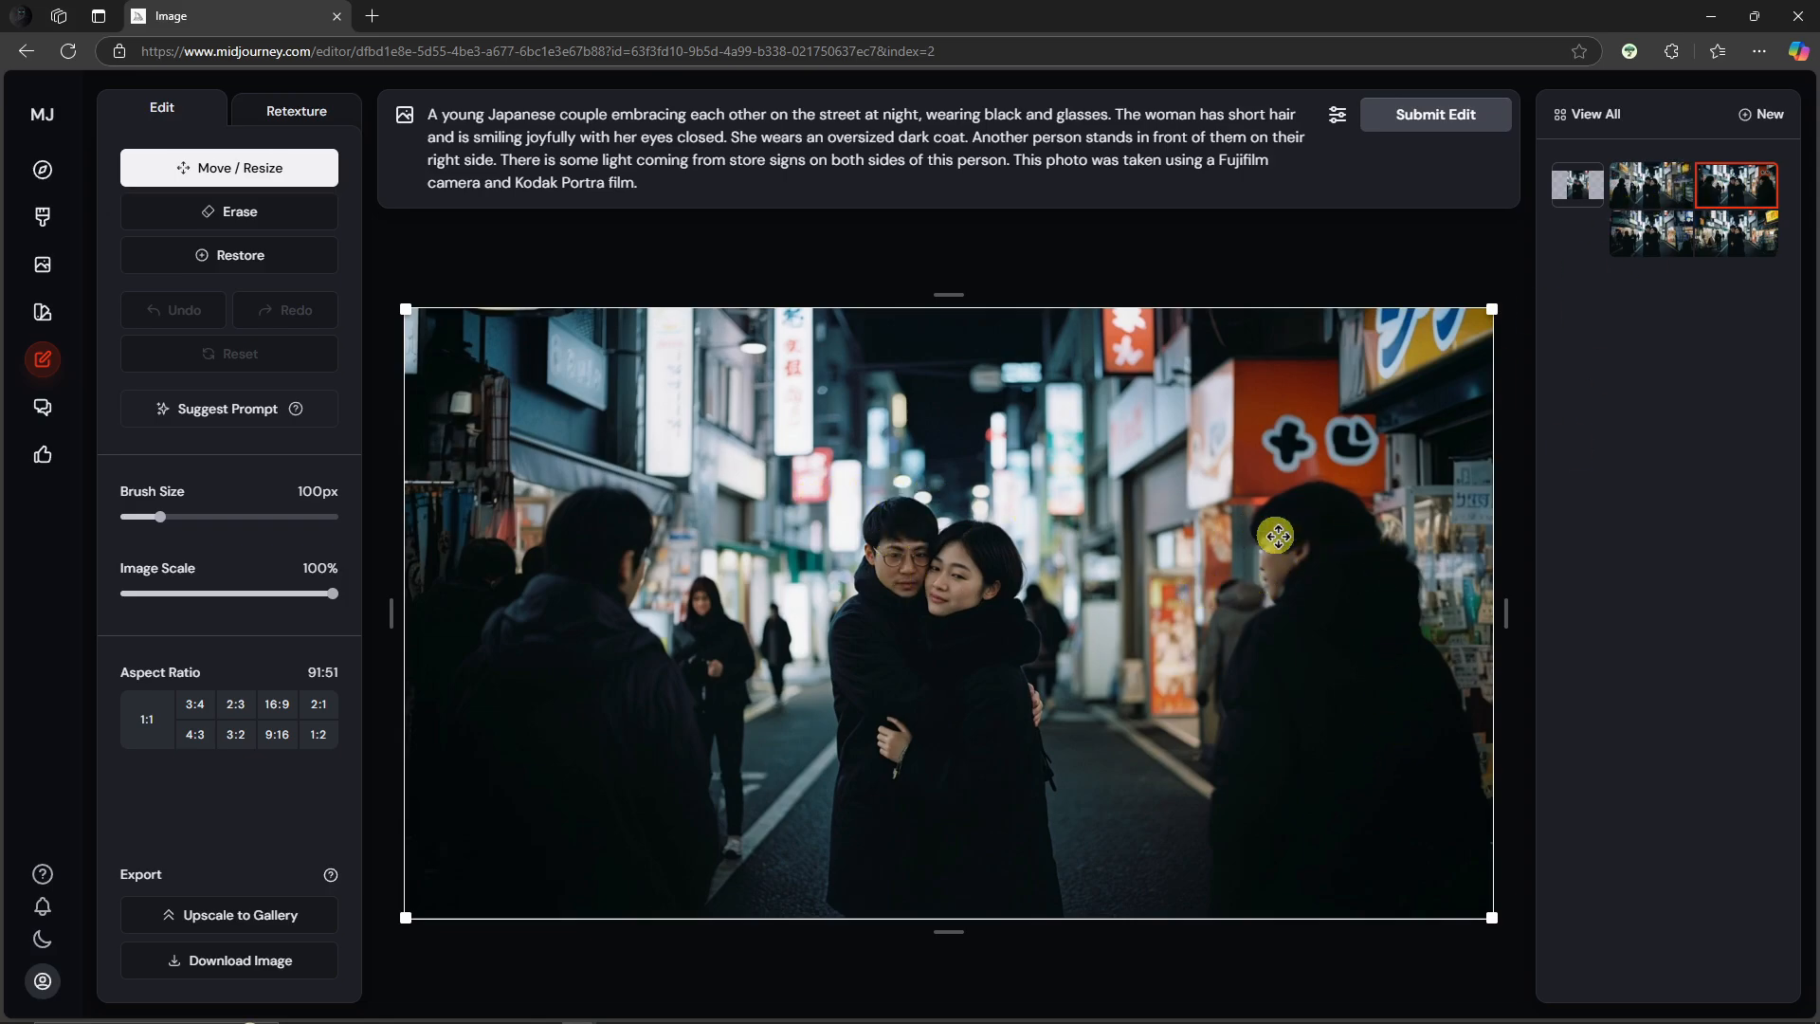
{"action": "left_click", "coordinate": [1644, 192]}
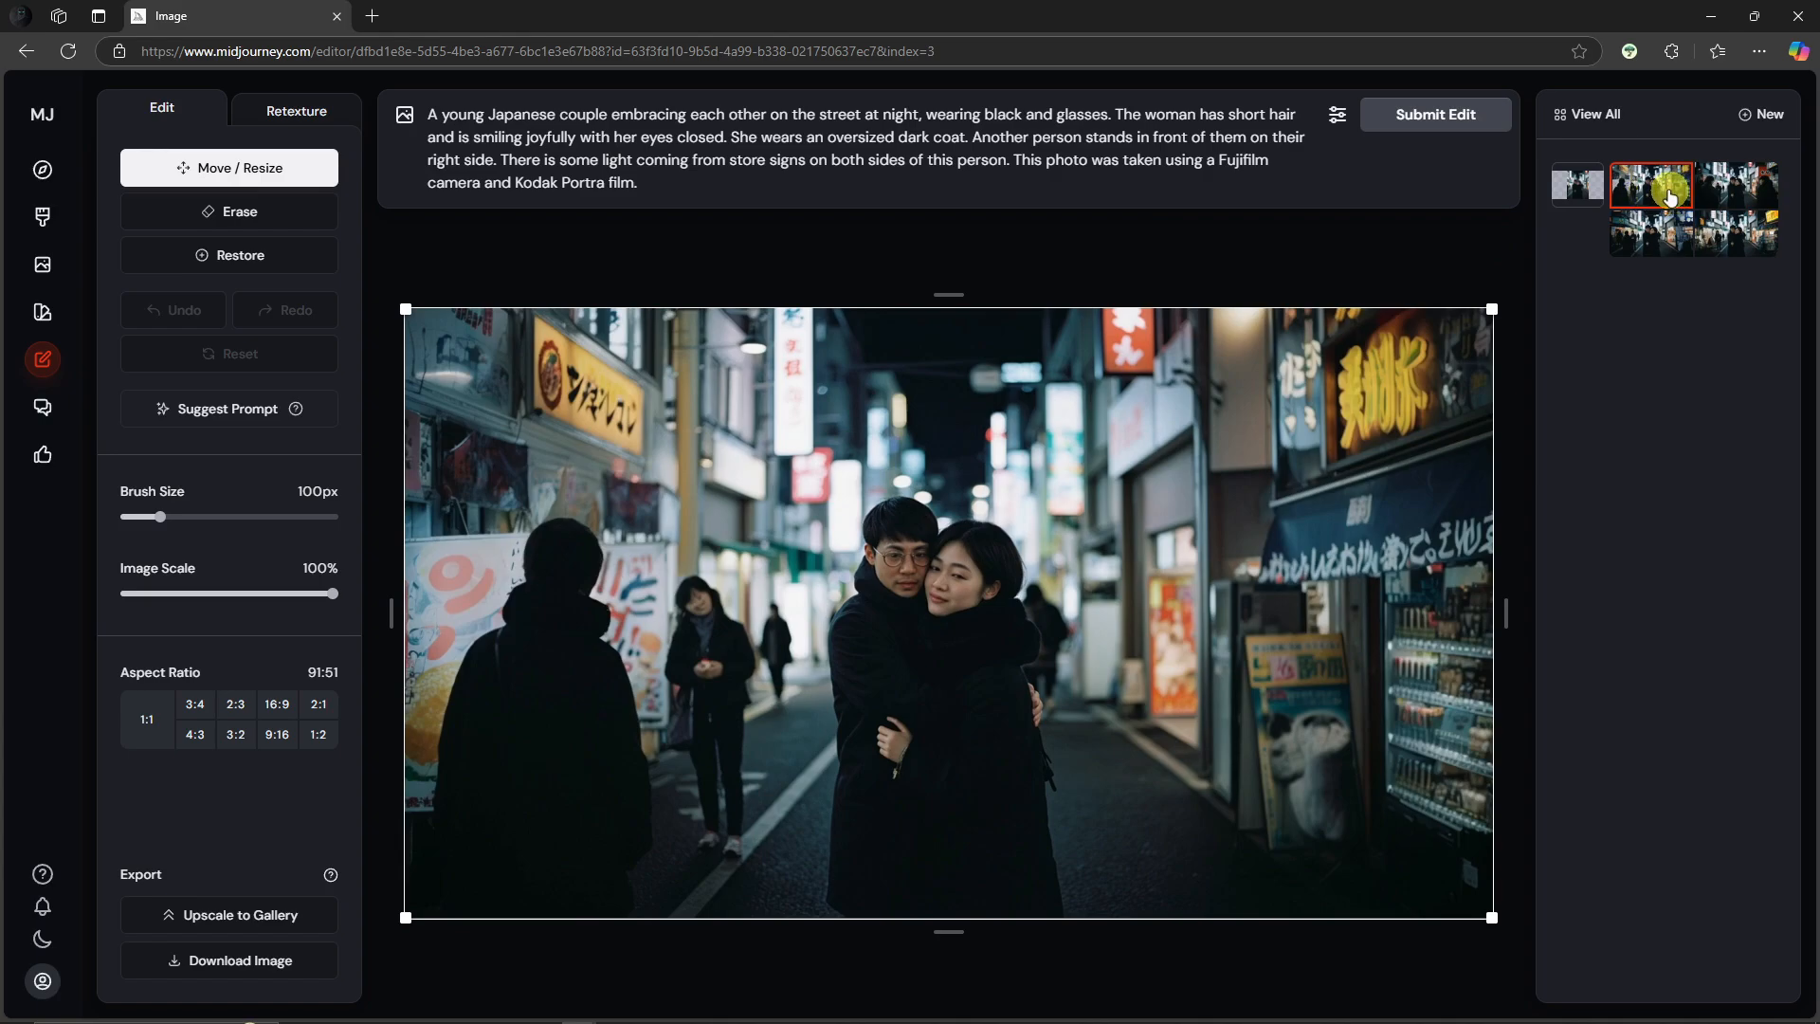
{"action": "left_click_drag", "start_coordinate": [640, 185], "coordinate": [423, 98]}
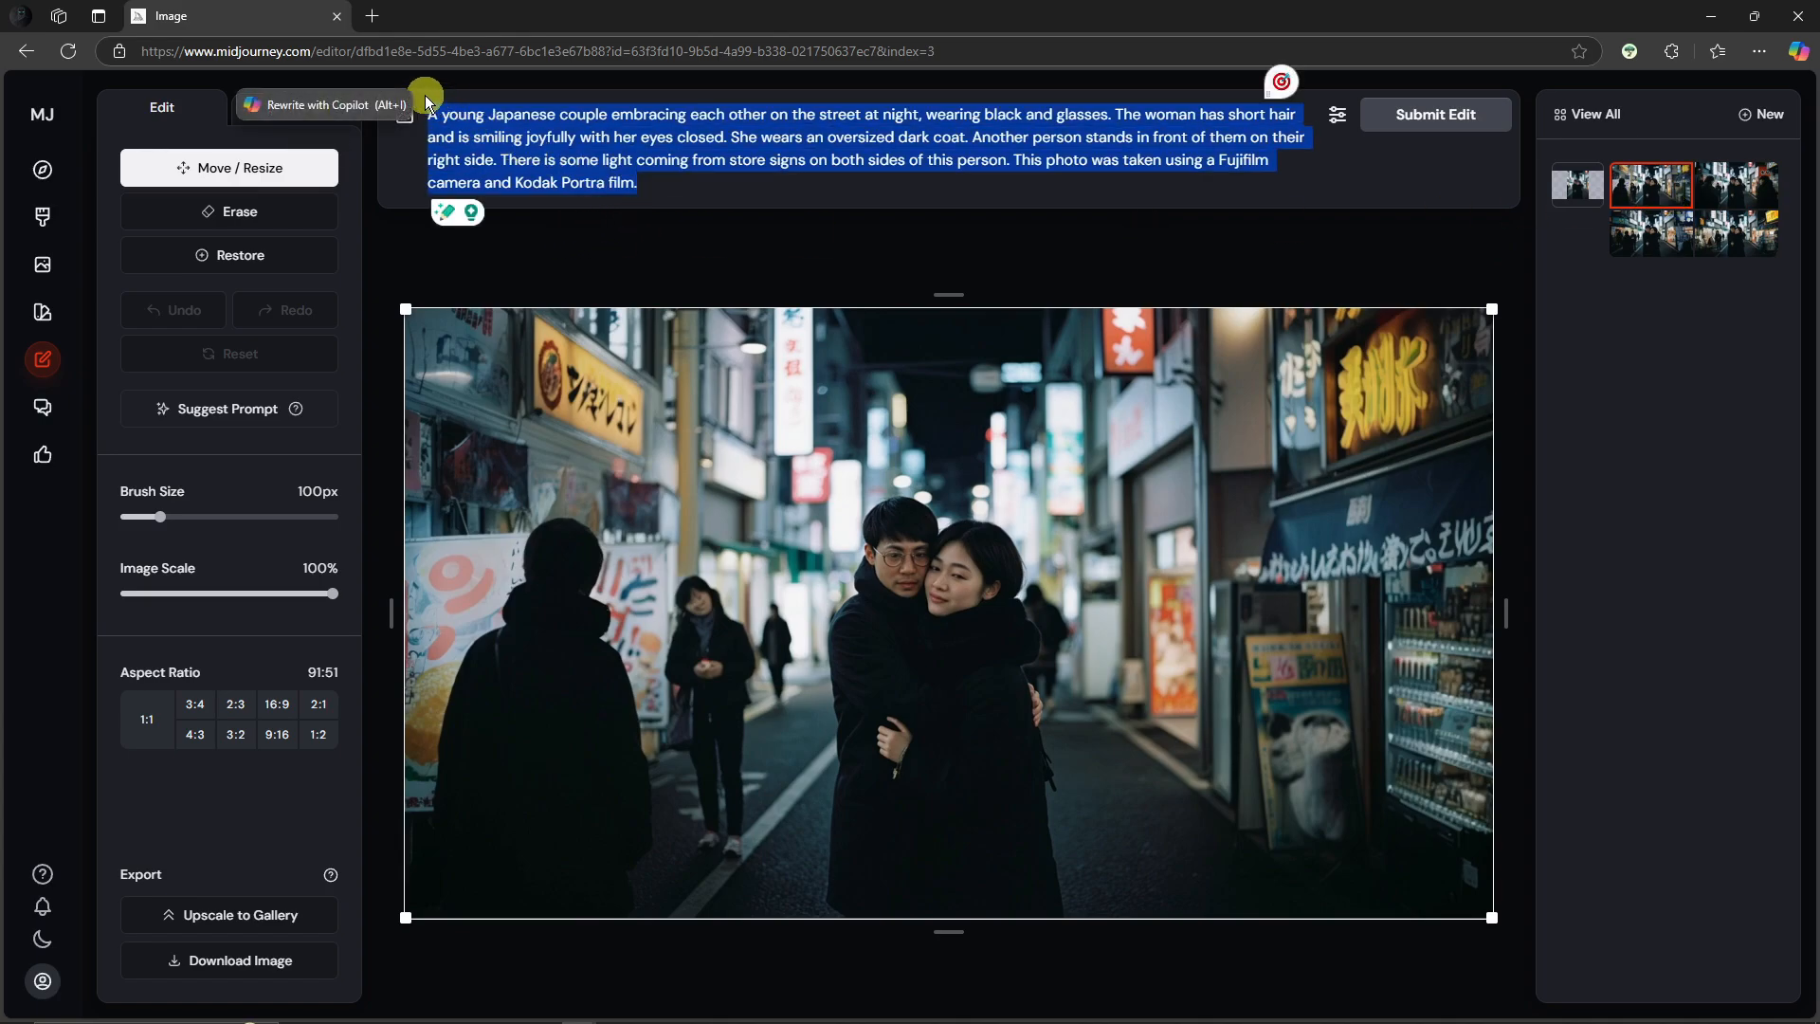
{"action": "left_click", "coordinate": [699, 189]}
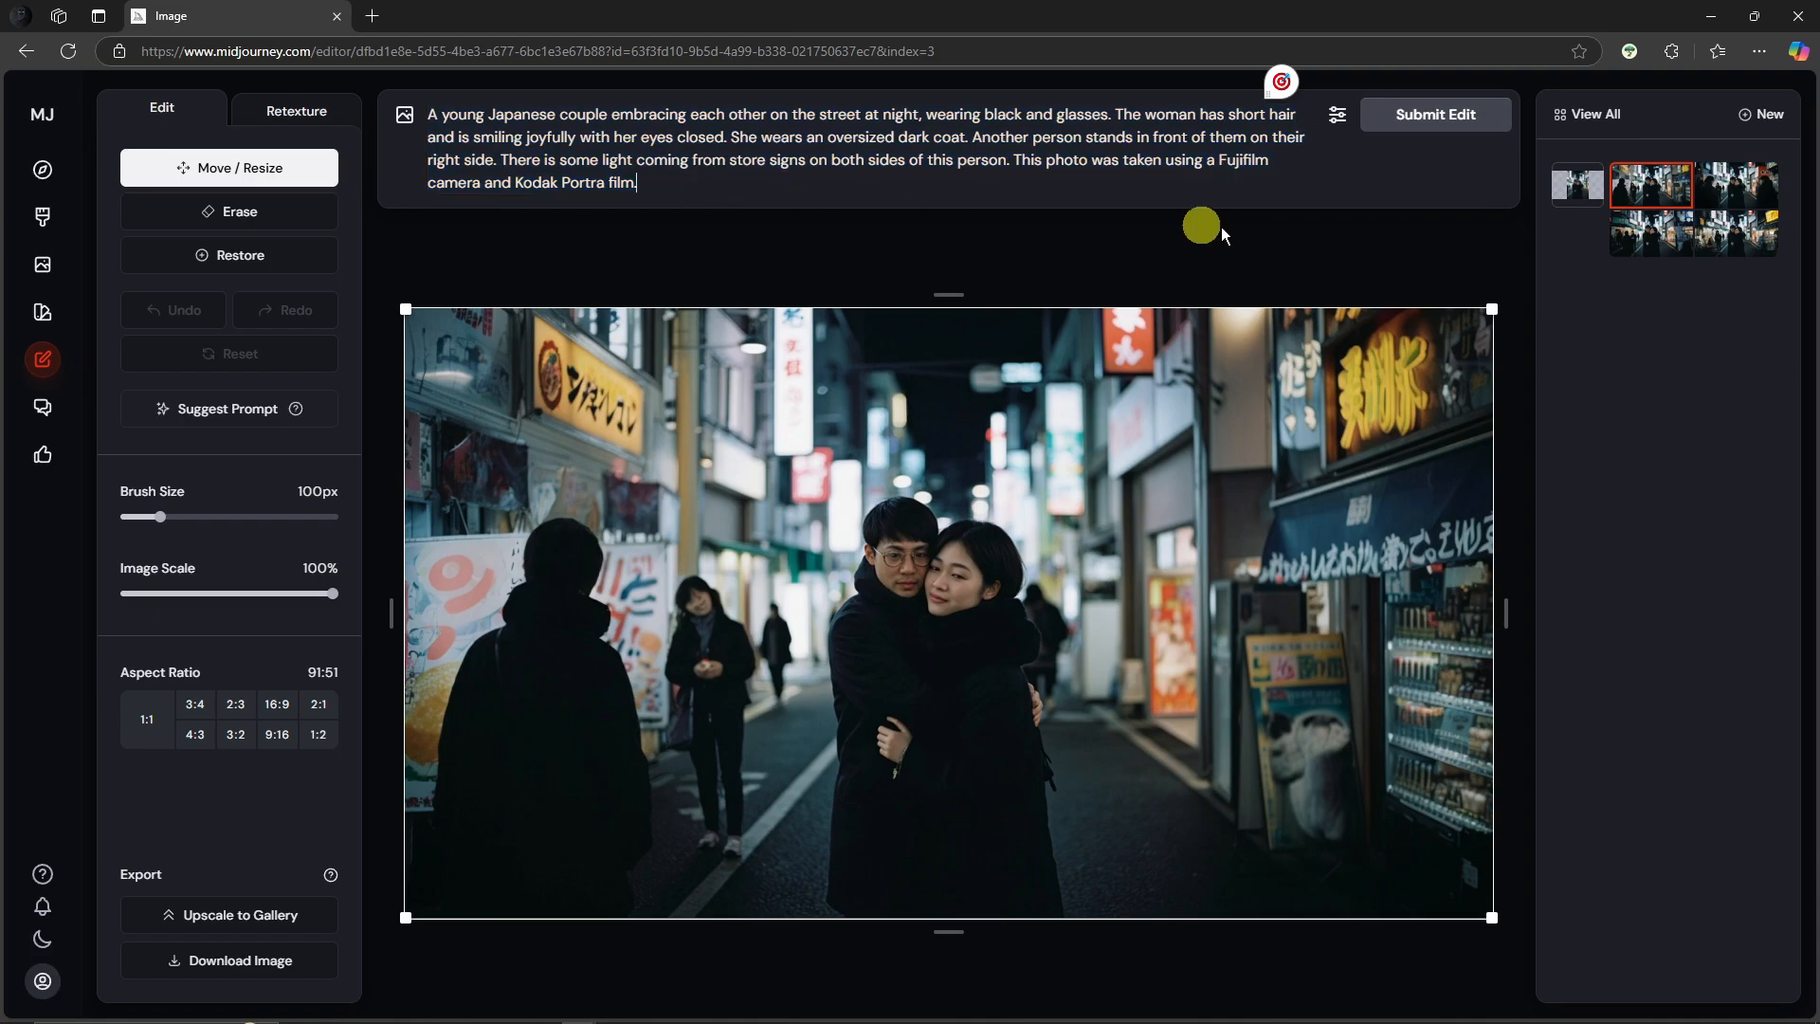
{"action": "left_click", "coordinate": [1736, 182]}
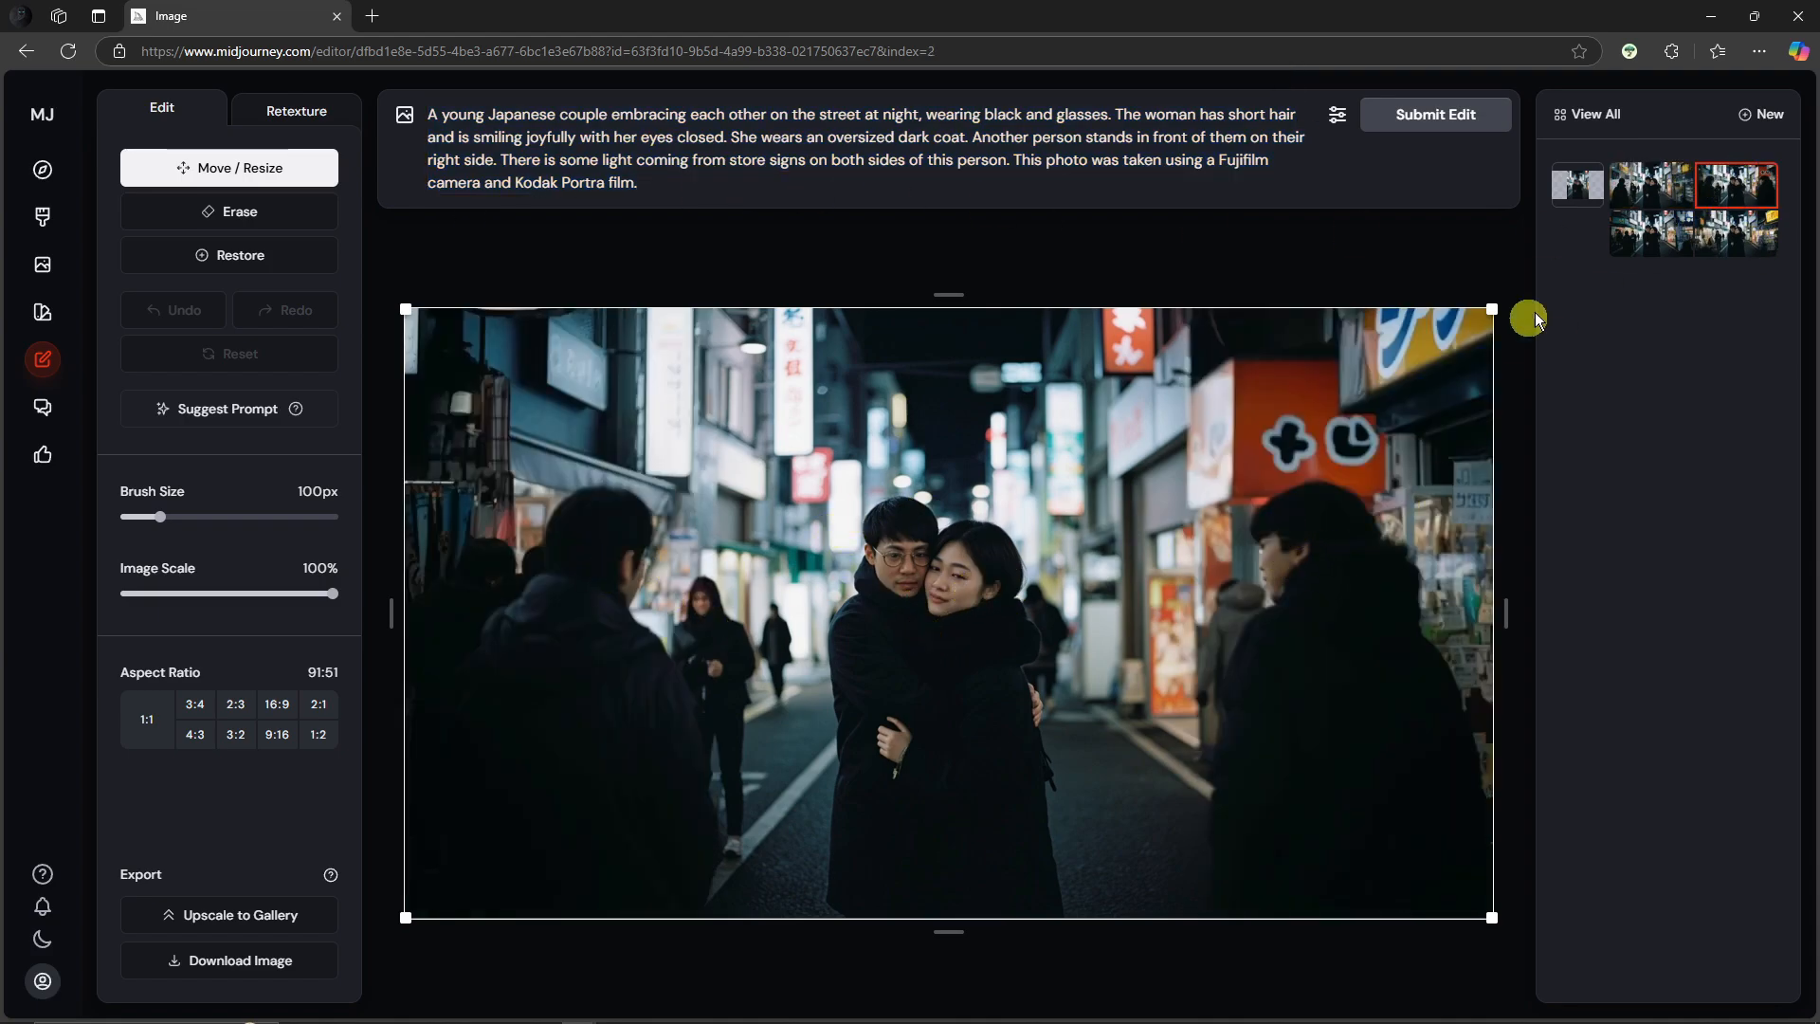
{"action": "left_click", "coordinate": [1654, 176]}
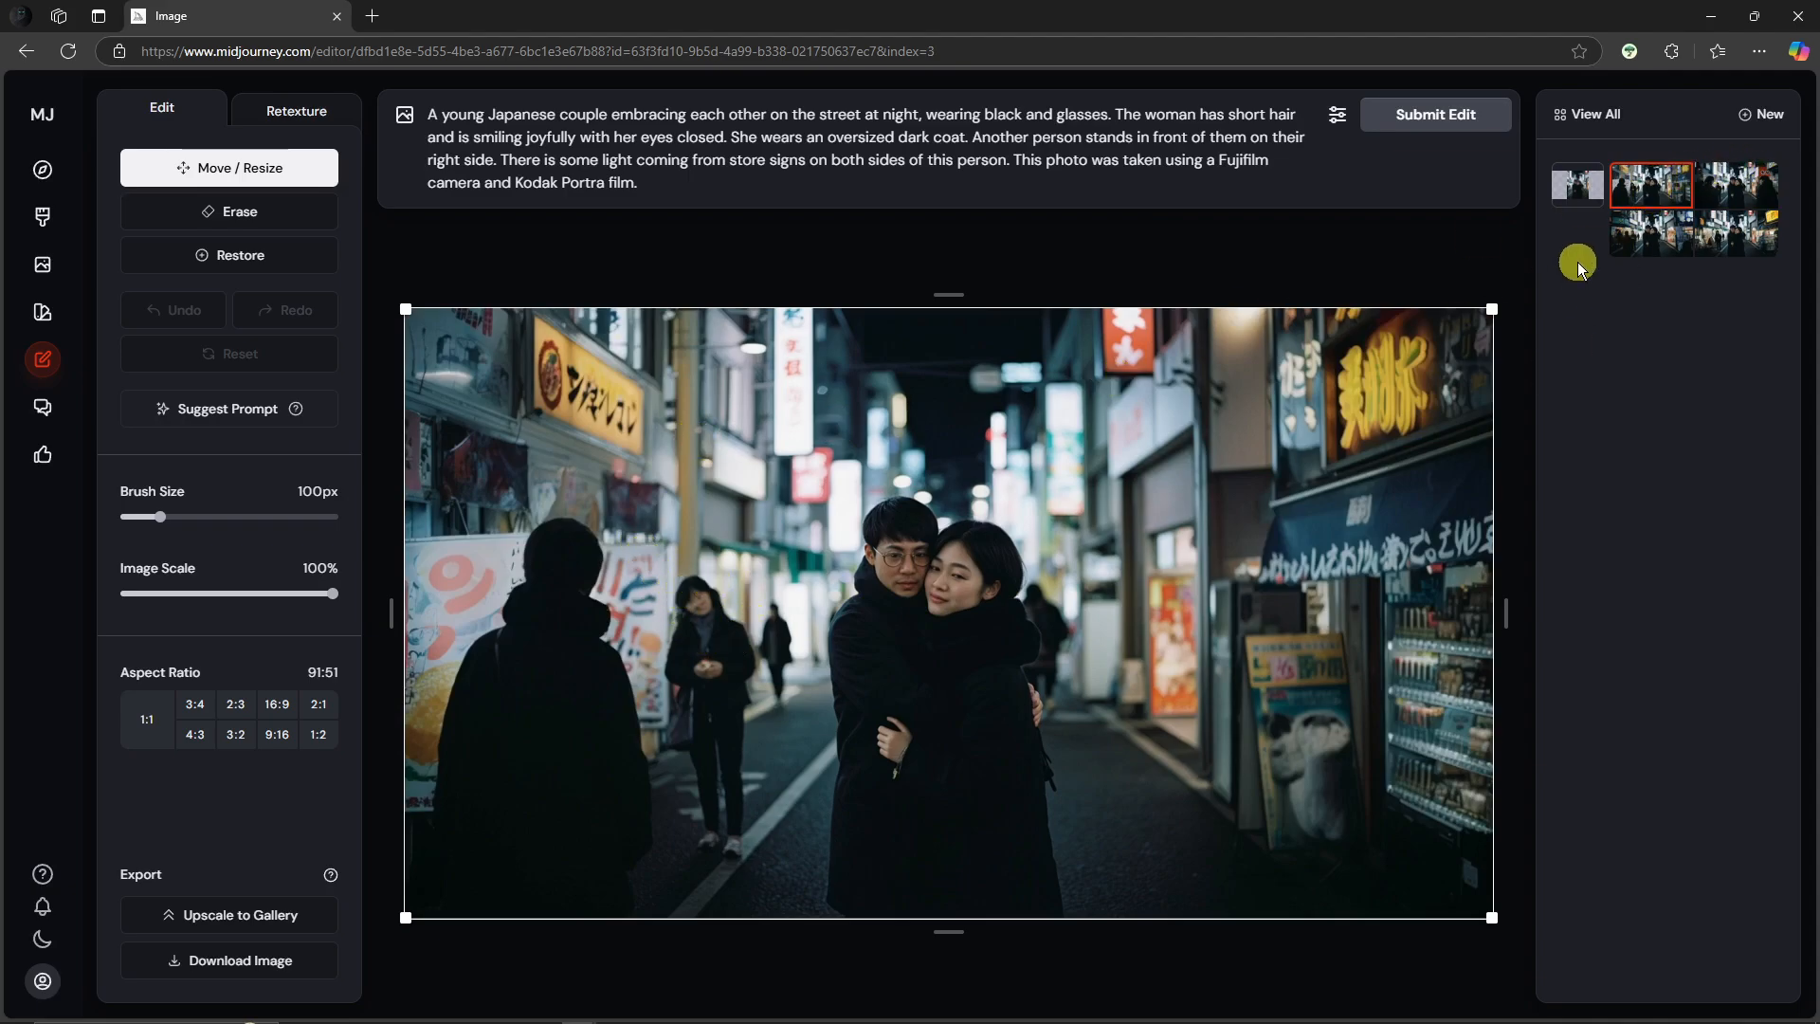
{"action": "left_click", "coordinate": [1736, 185]}
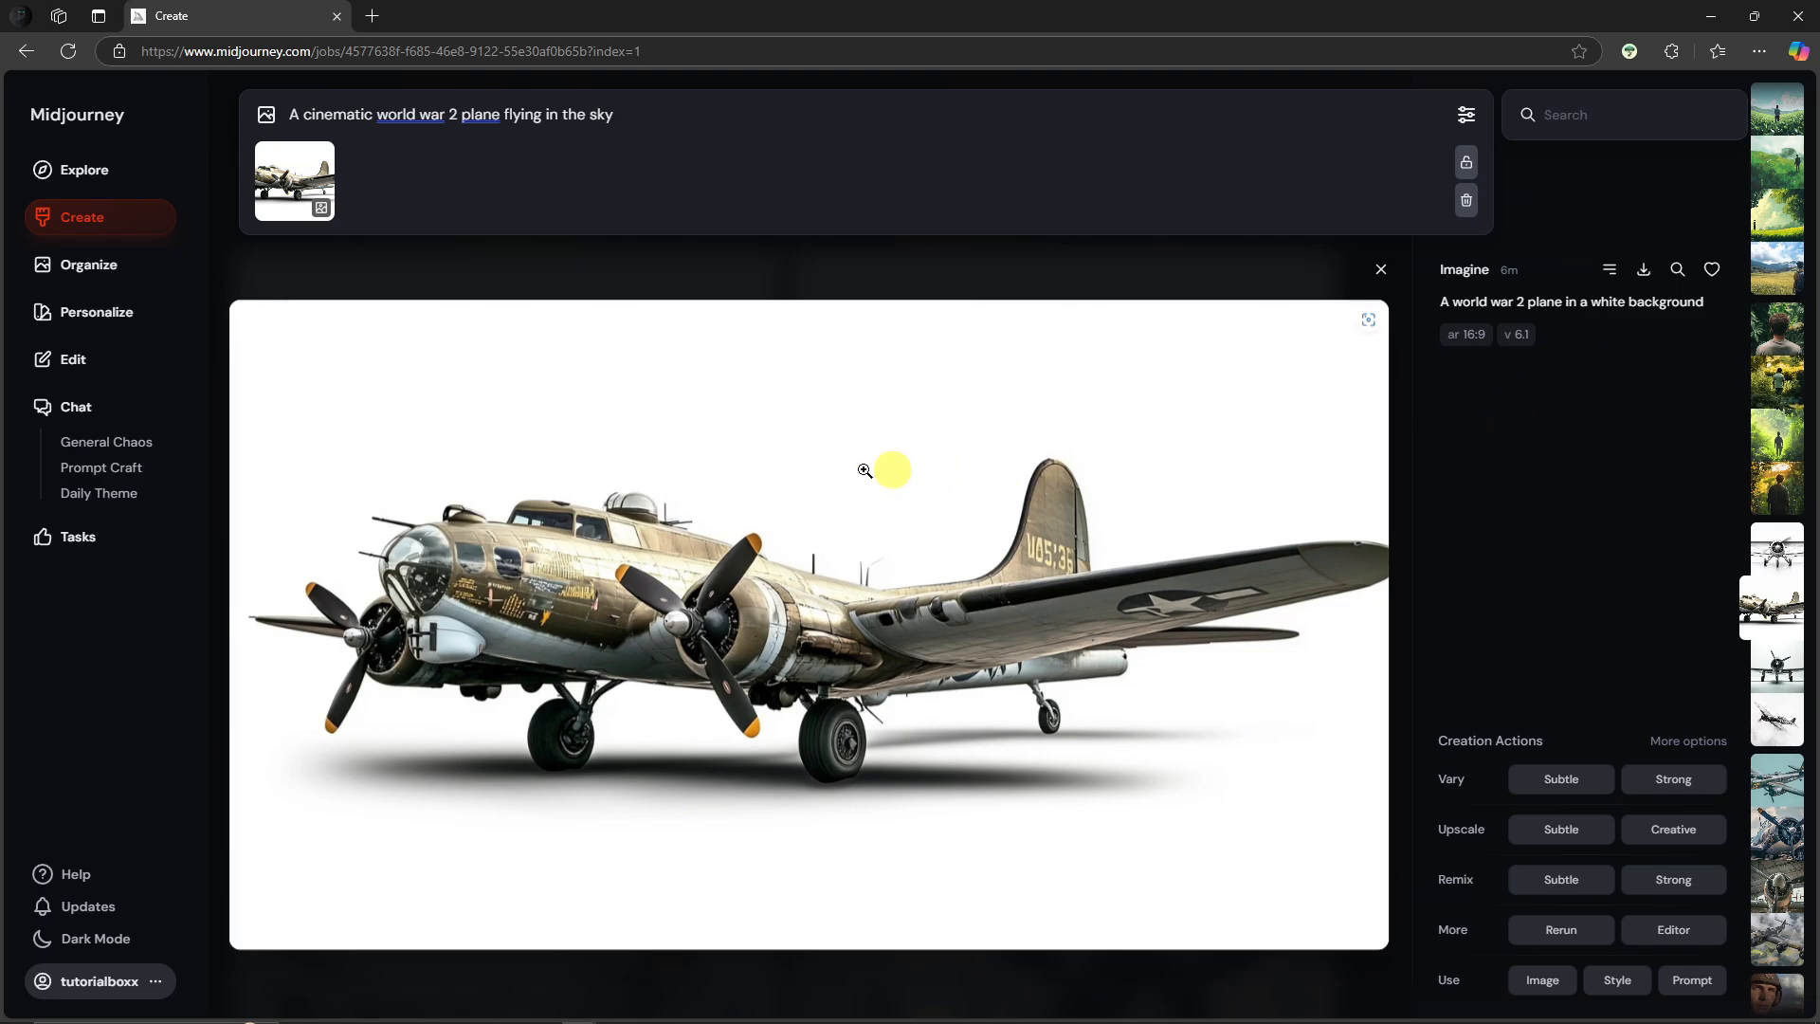
Step: Open the editor for the field image with its erased sky area and plane image reference, and review its prompt
{"action": "left_click", "coordinate": [109, 359]}
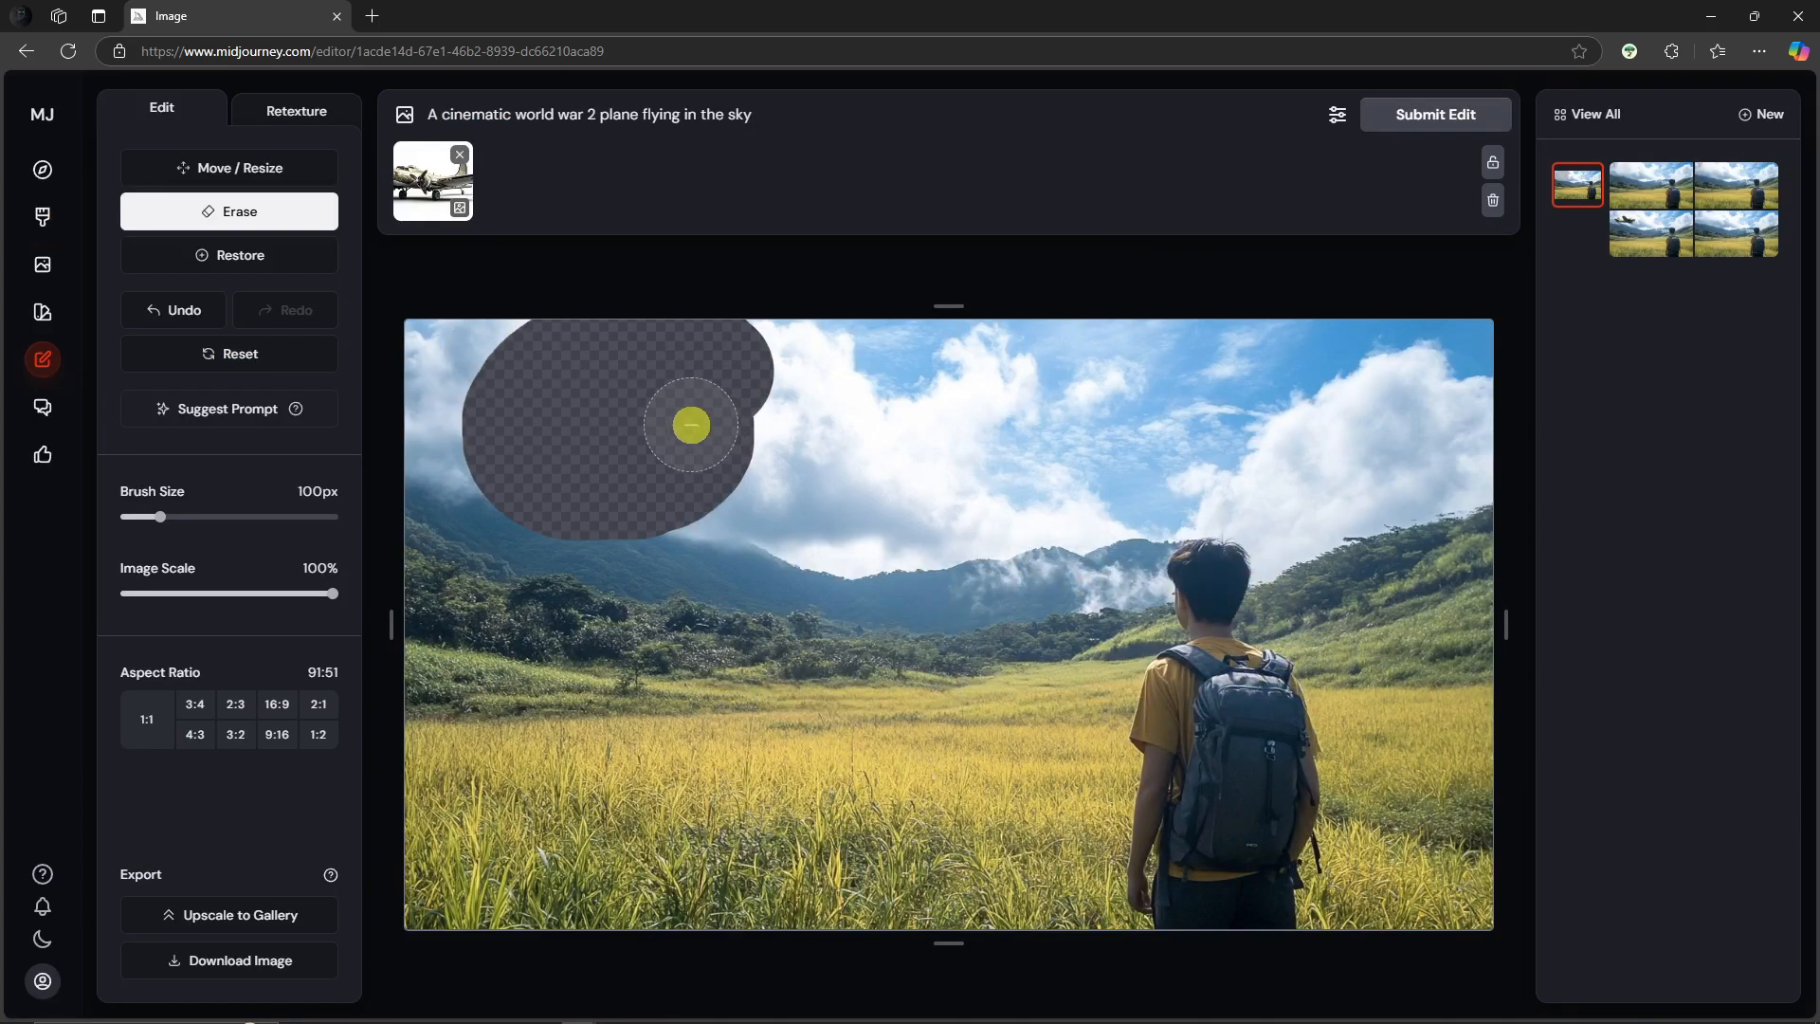
{"action": "left_click_drag", "start_coordinate": [427, 114], "coordinate": [800, 116]}
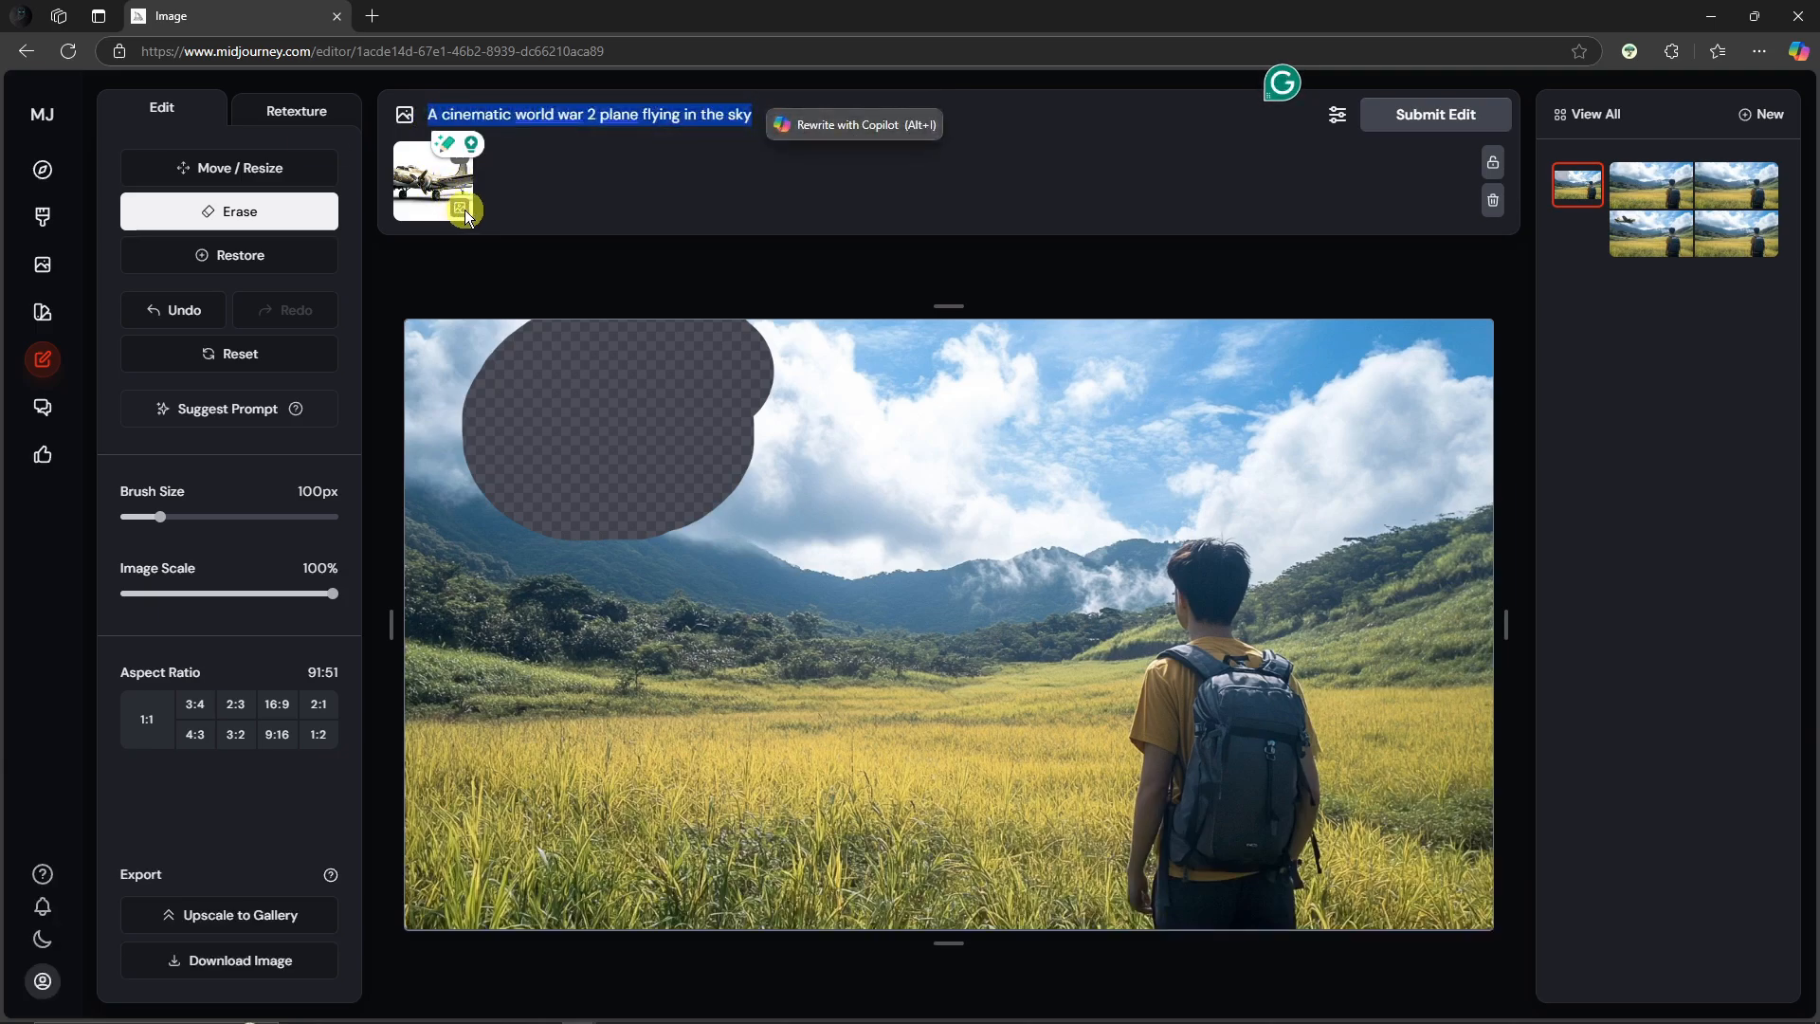
{"action": "left_click", "coordinate": [720, 115]}
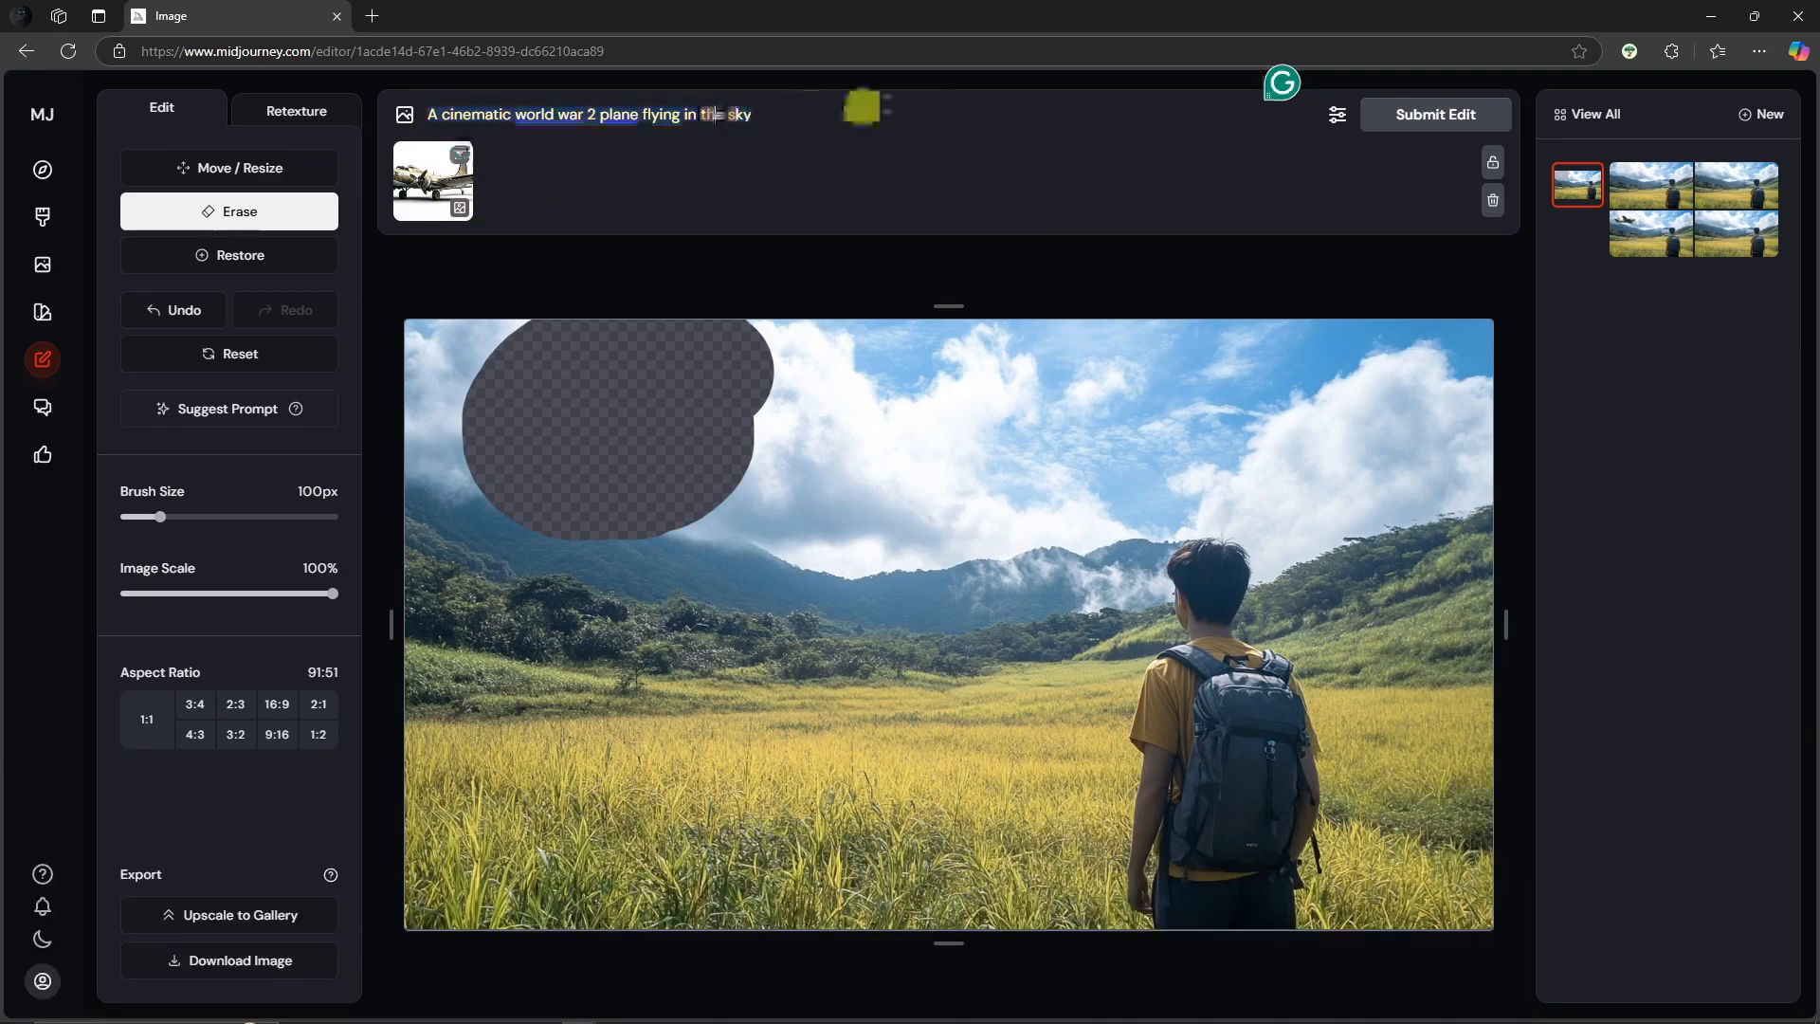
{"action": "left_click", "coordinate": [1425, 117]}
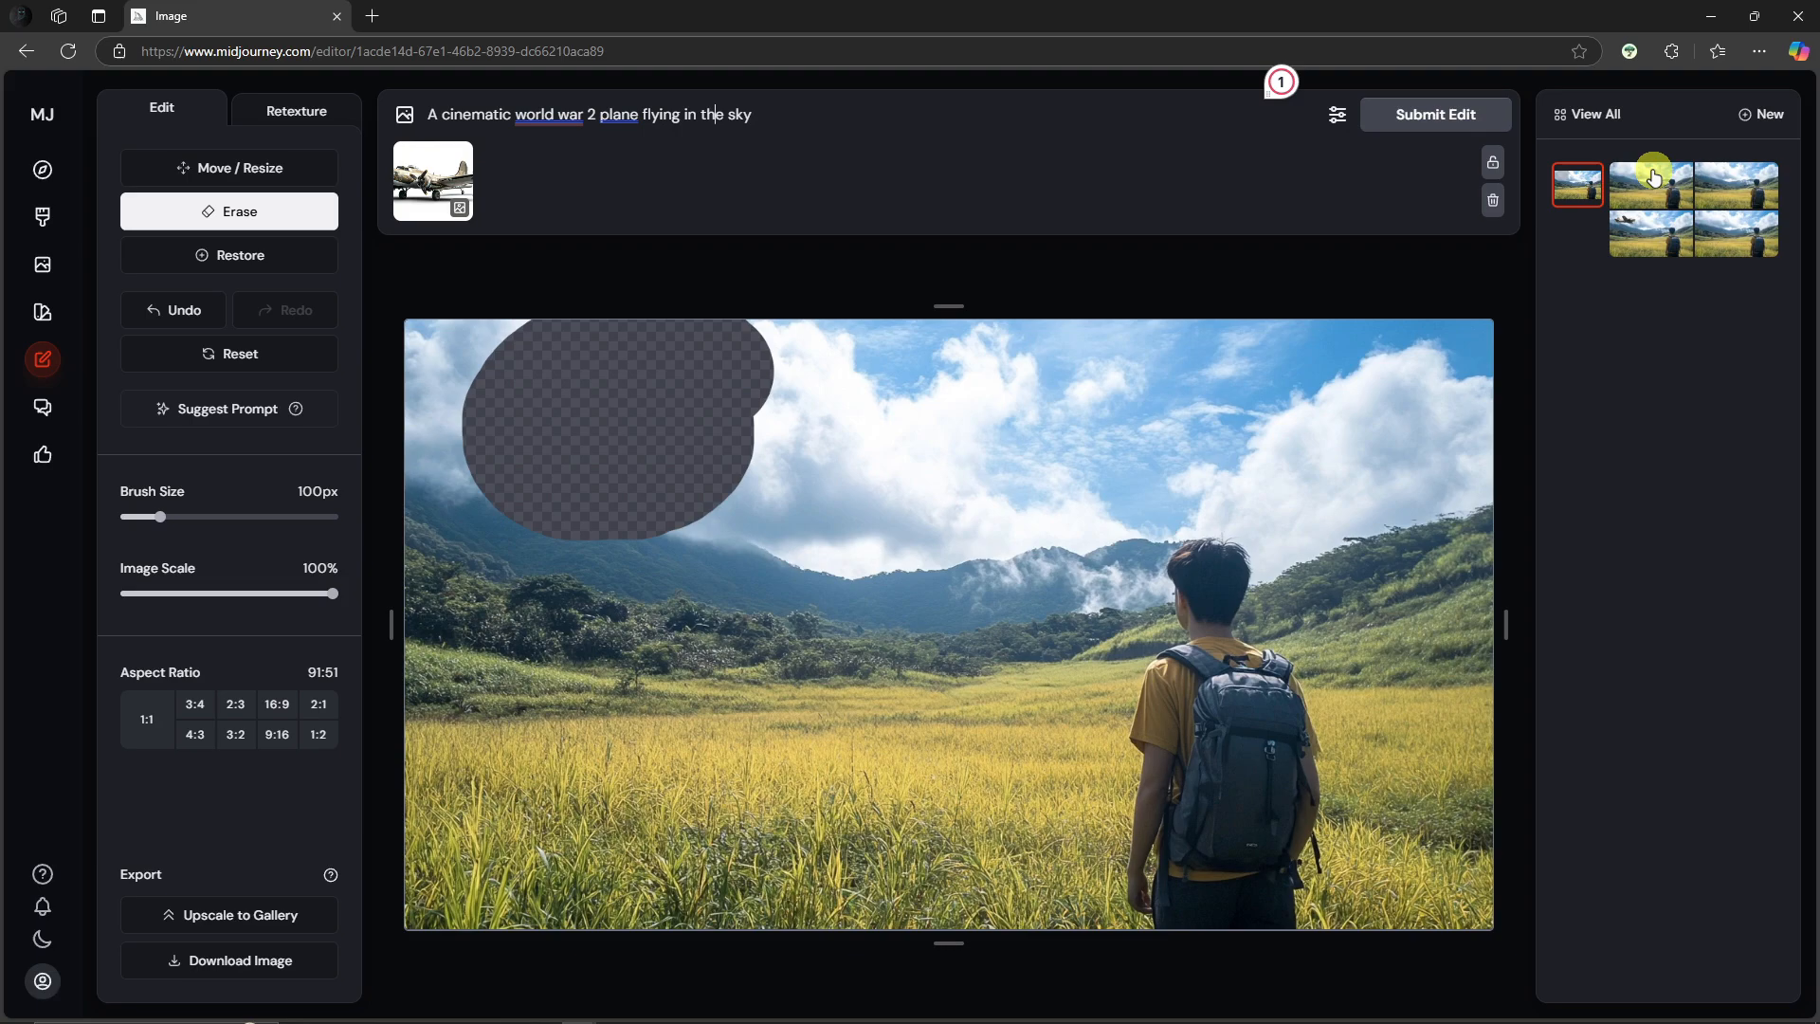
Step: Compare the variations of the plane flying over the city street by switching between their thumbnails
{"action": "left_click", "coordinate": [1665, 245]}
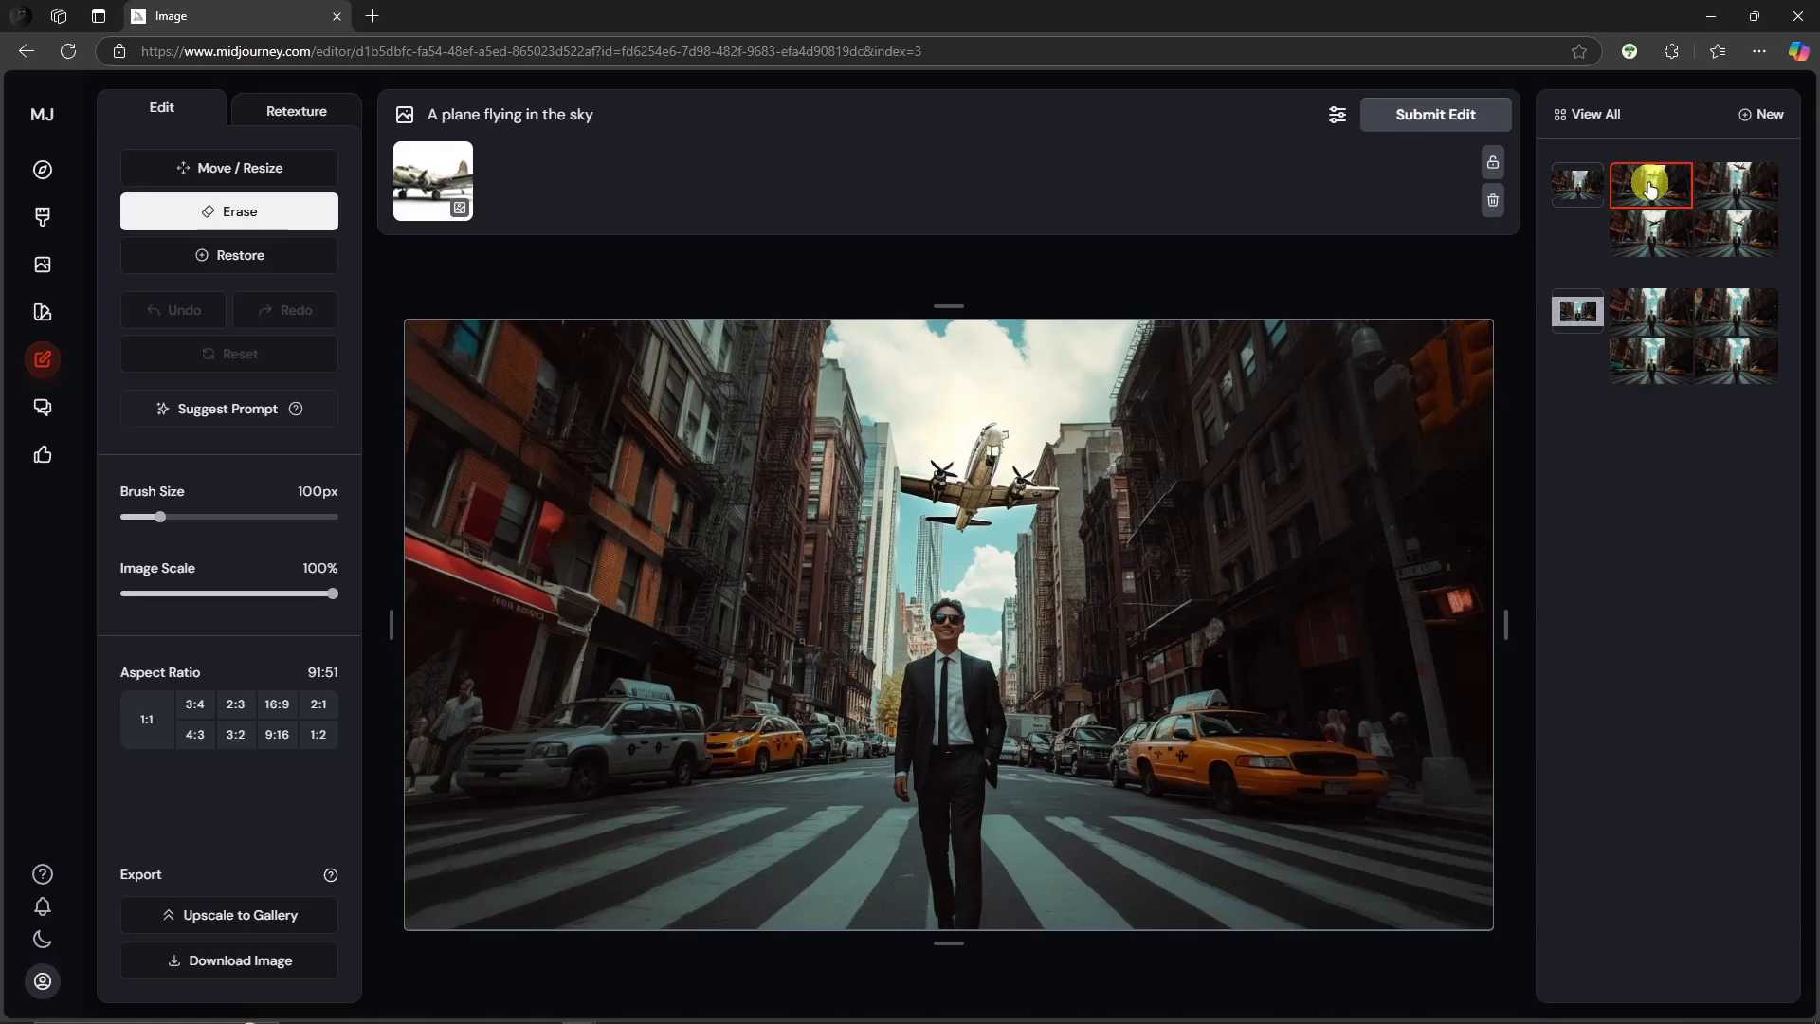
{"action": "left_click", "coordinate": [1664, 231]}
{"action": "left_click", "coordinate": [1733, 246]}
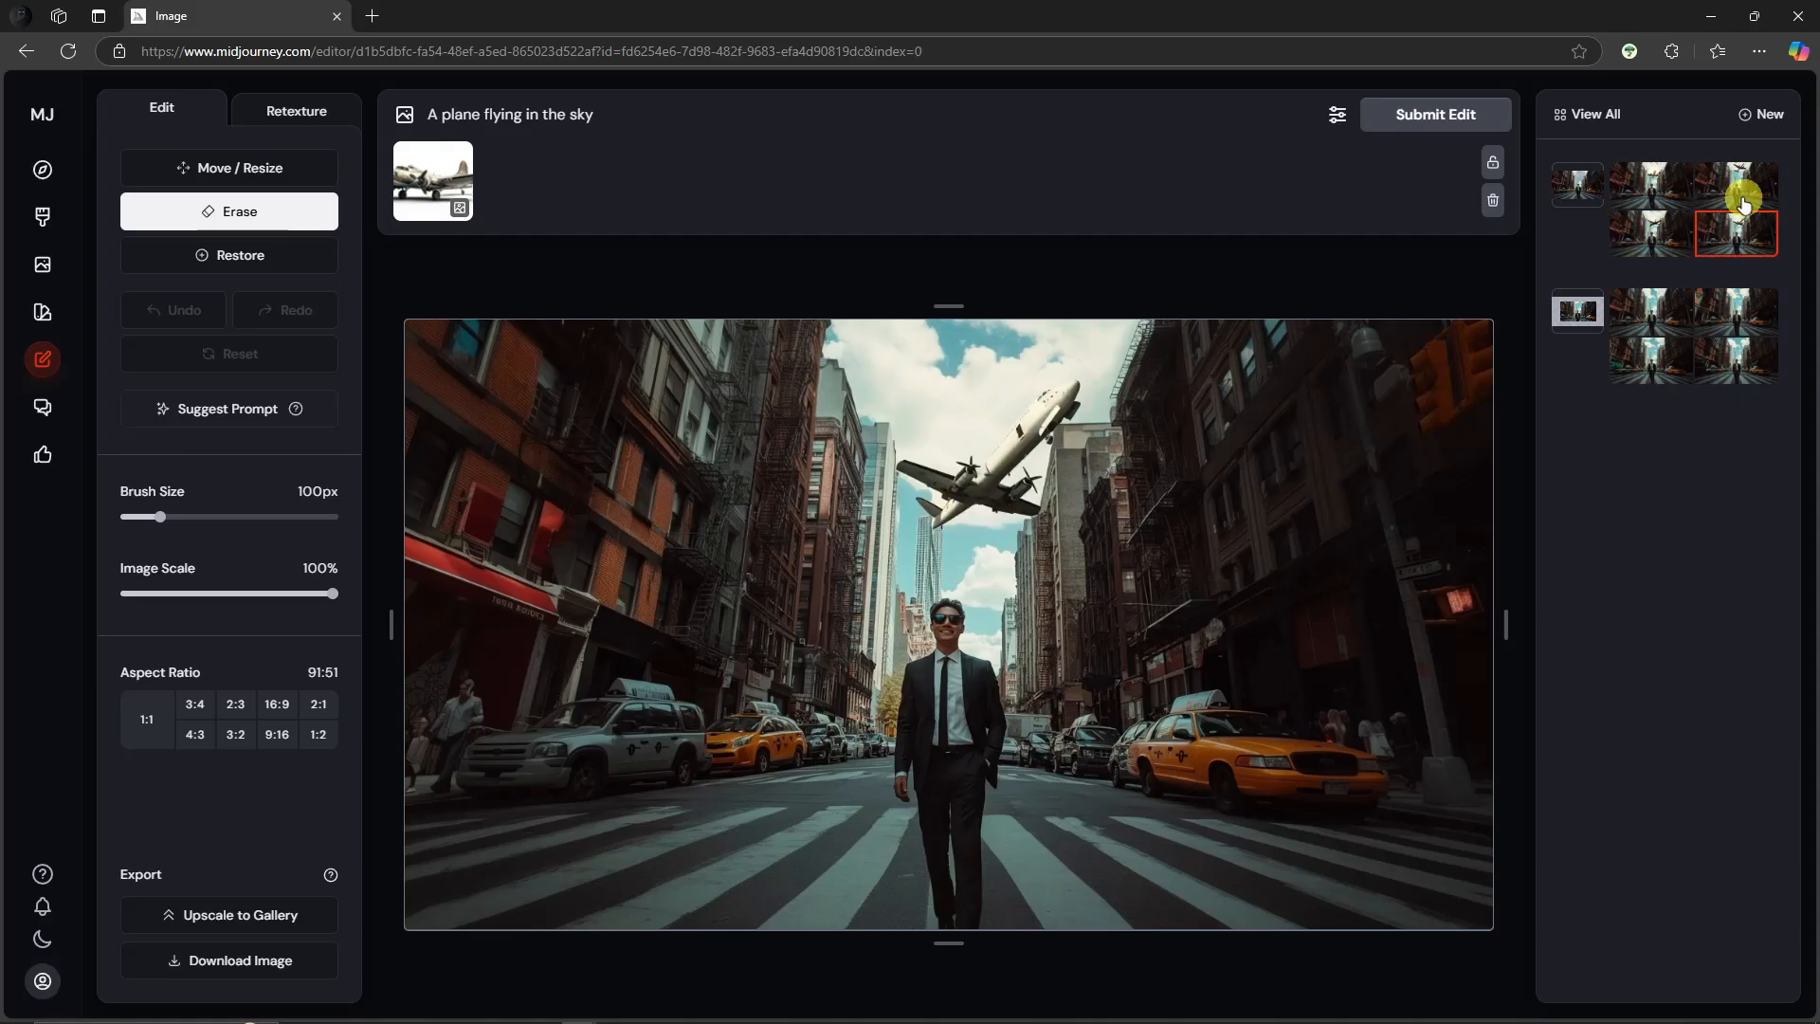
{"action": "left_click", "coordinate": [1730, 189]}
{"action": "left_click", "coordinate": [1666, 196]}
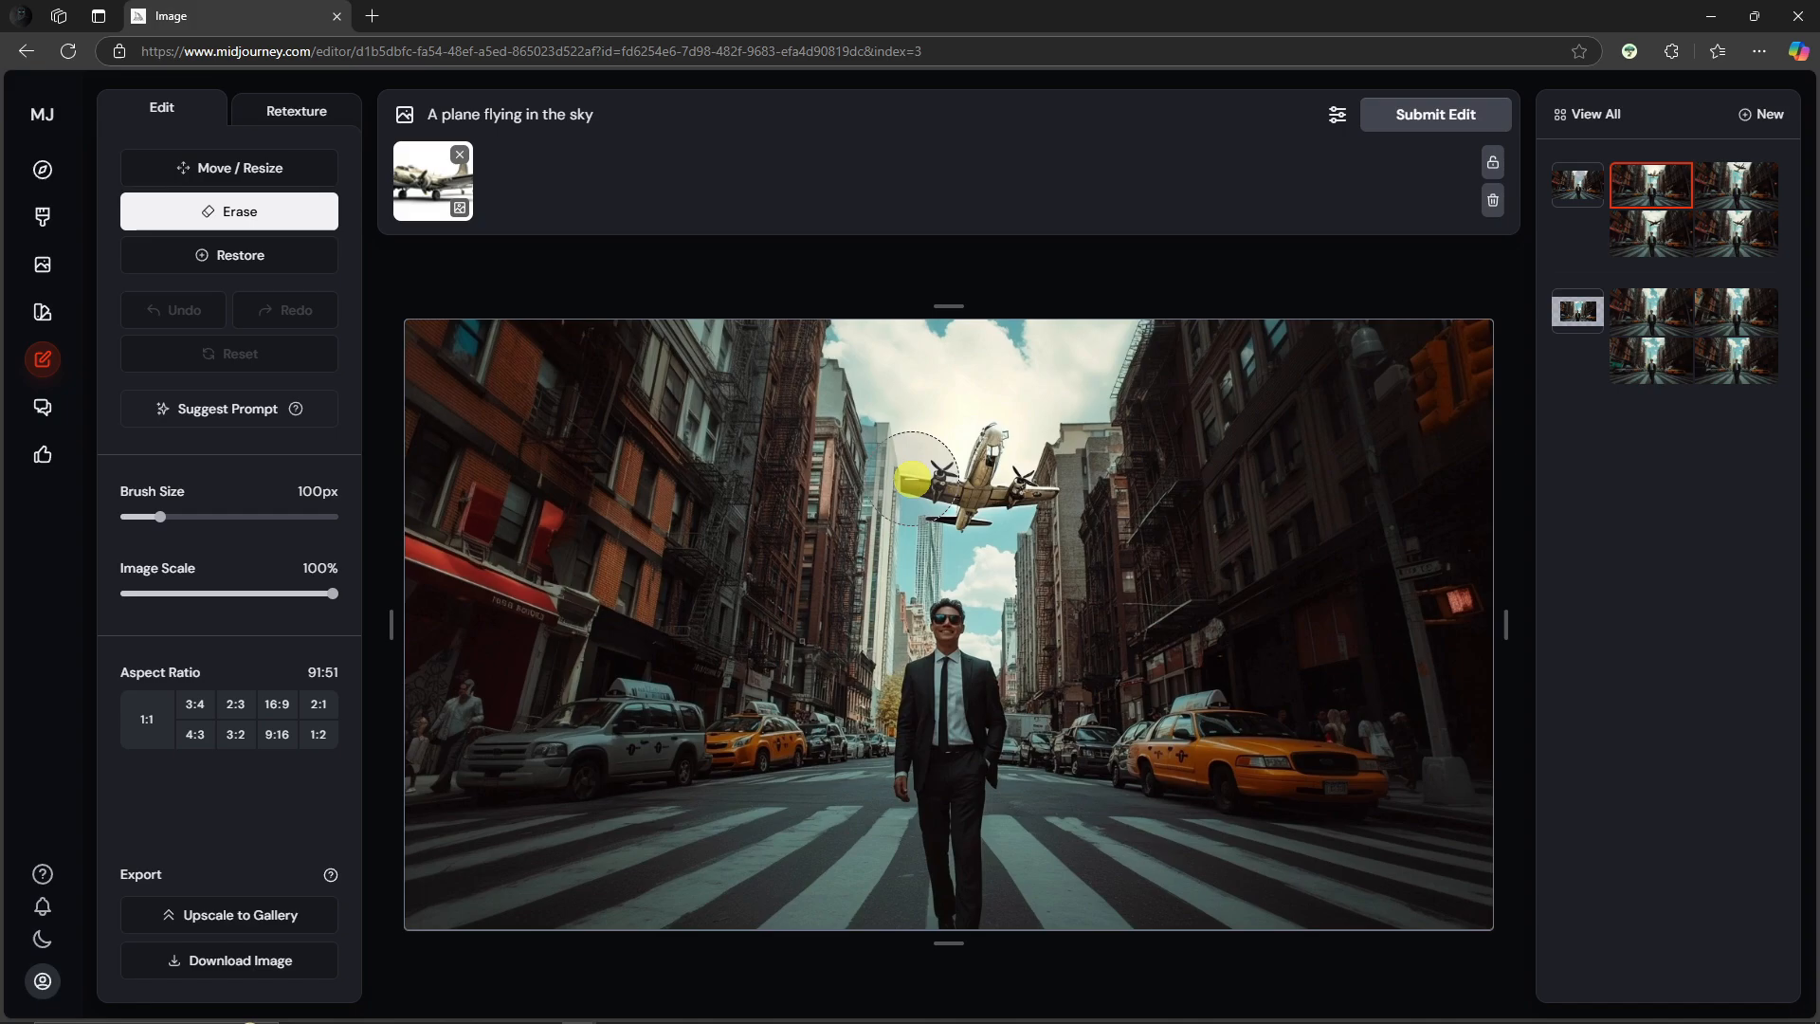
{"action": "scroll", "coordinate": [918, 500], "scroll_direction": "up", "scroll_amount": 5}
{"action": "scroll", "coordinate": [919, 500], "scroll_direction": "down", "scroll_amount": 7}
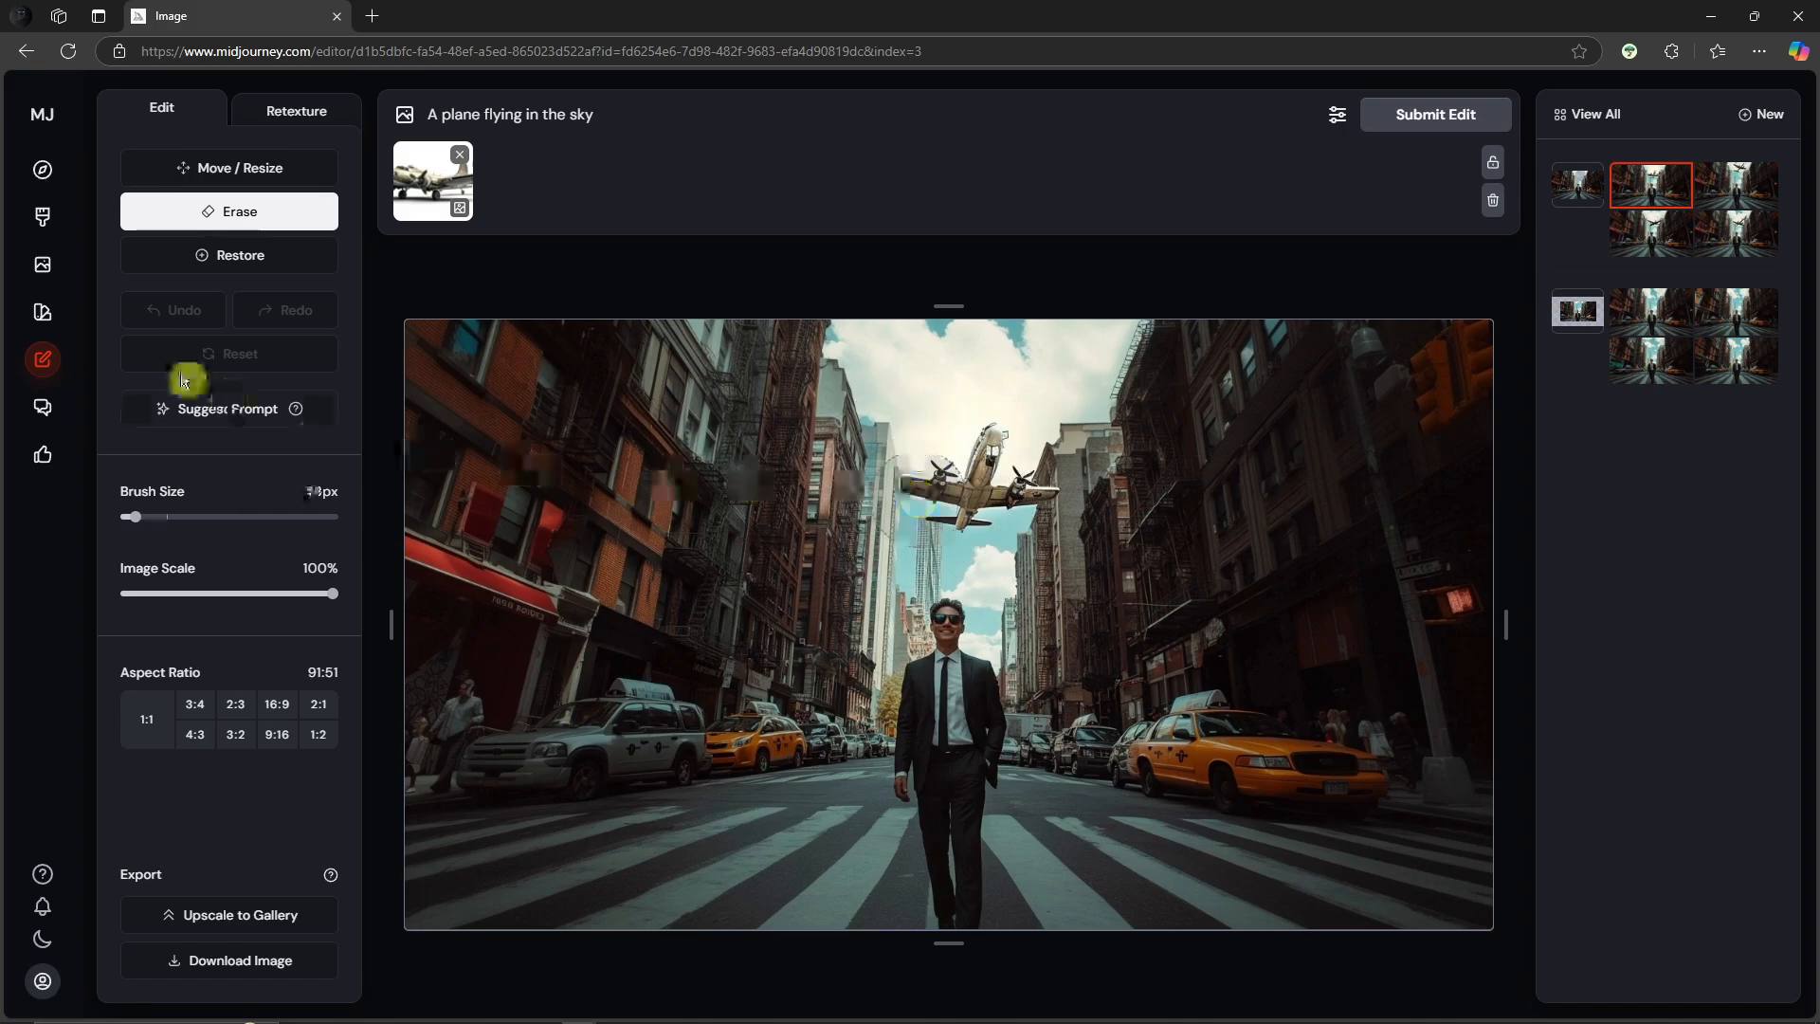
Step: Pick the third street variation and submit a Retexture of it with the prompt 'A plane flying in the sky'
{"action": "left_click", "coordinate": [1751, 176]}
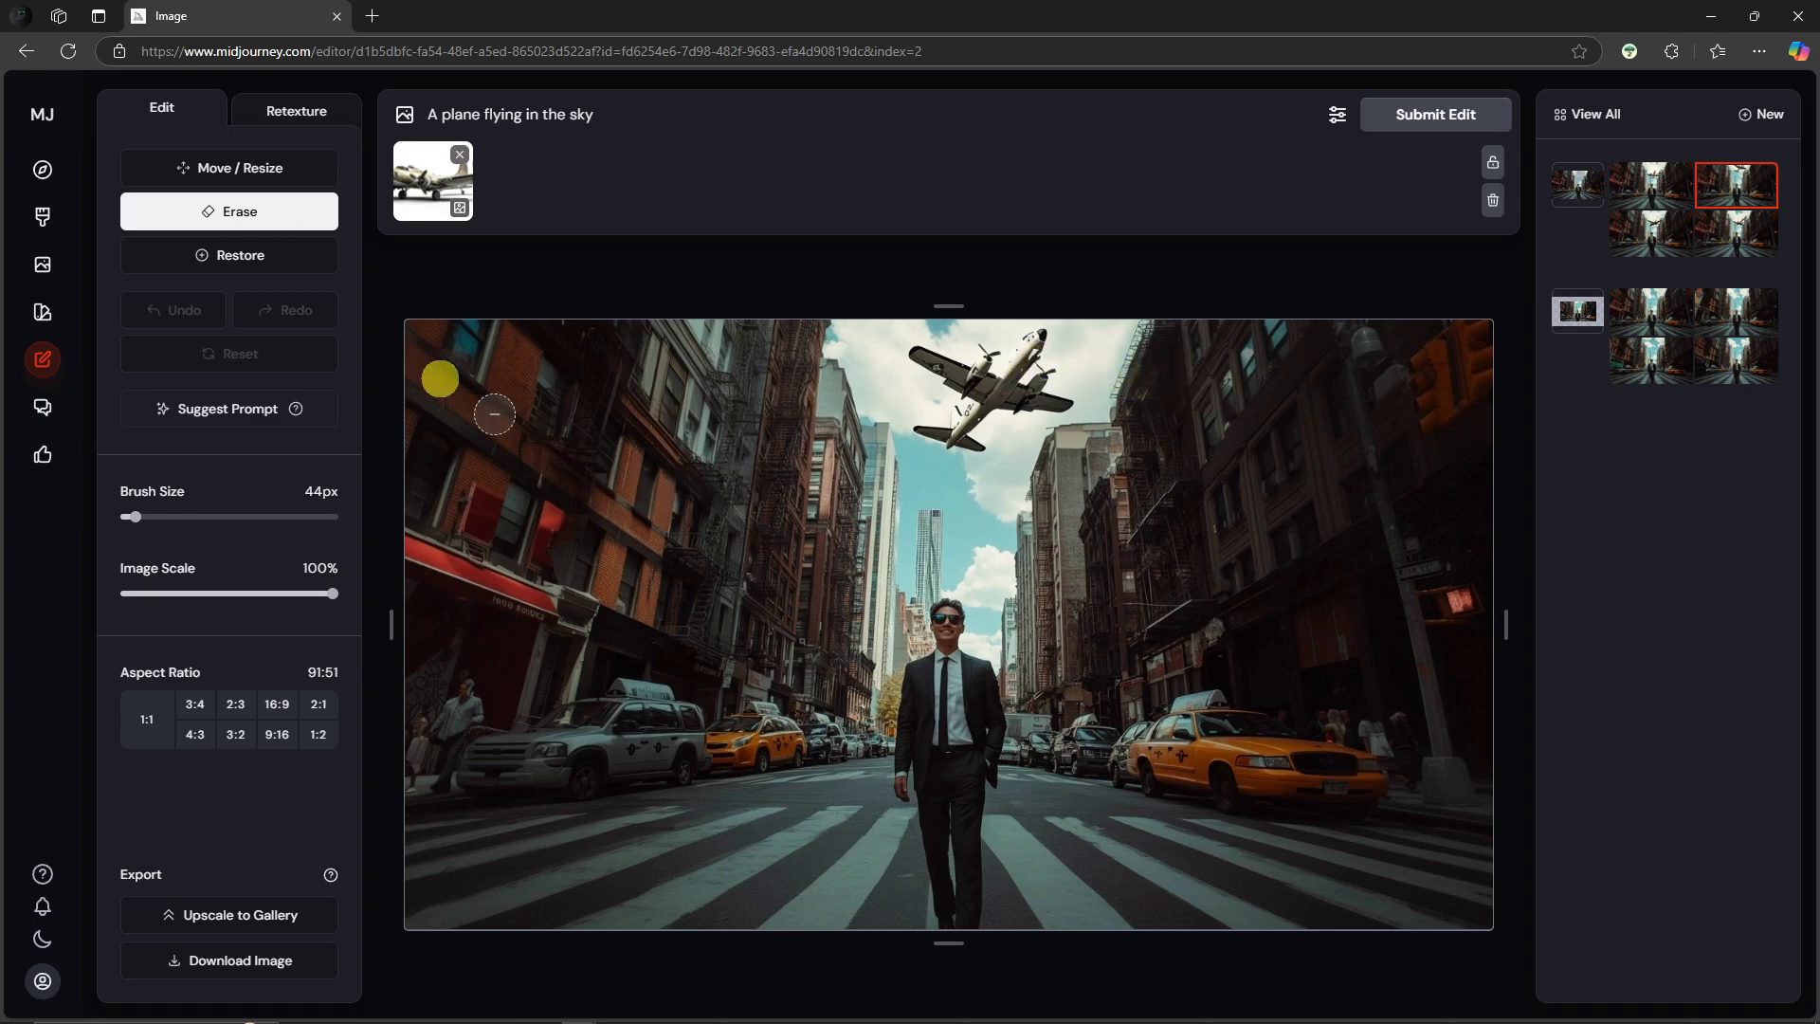
{"action": "left_click", "coordinate": [332, 107]}
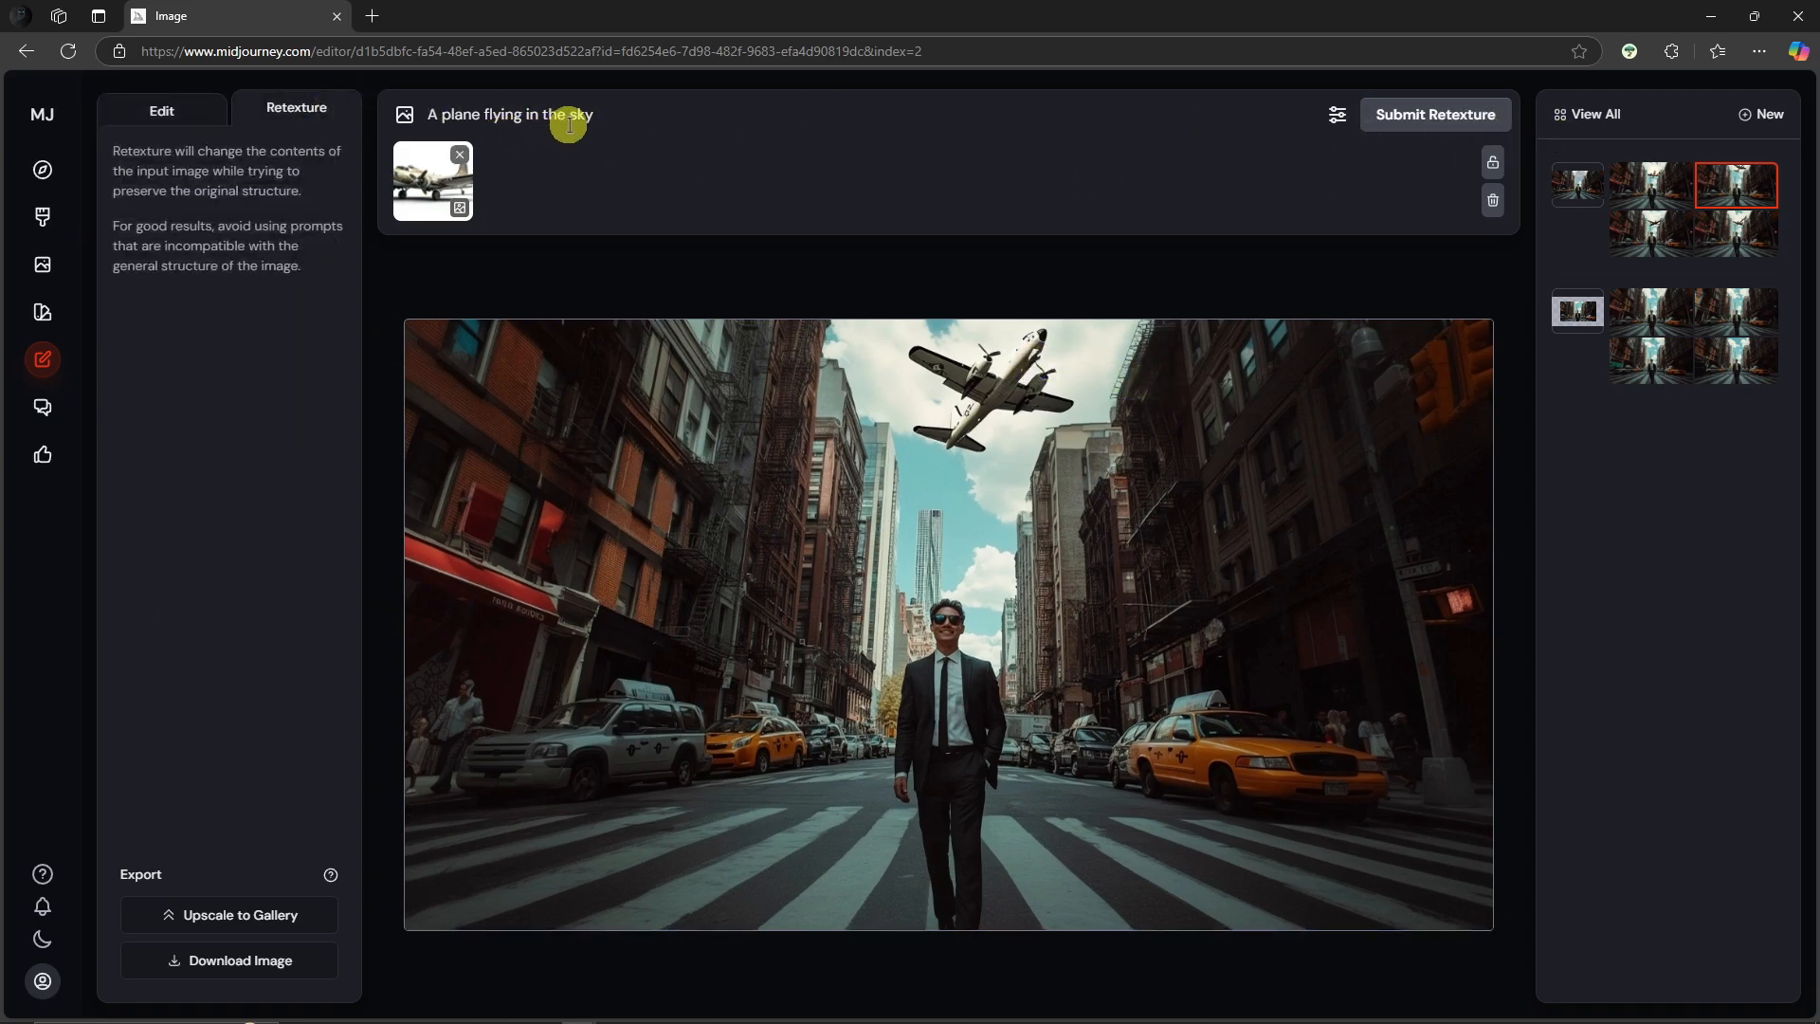
{"action": "left_click", "coordinate": [1470, 113]}
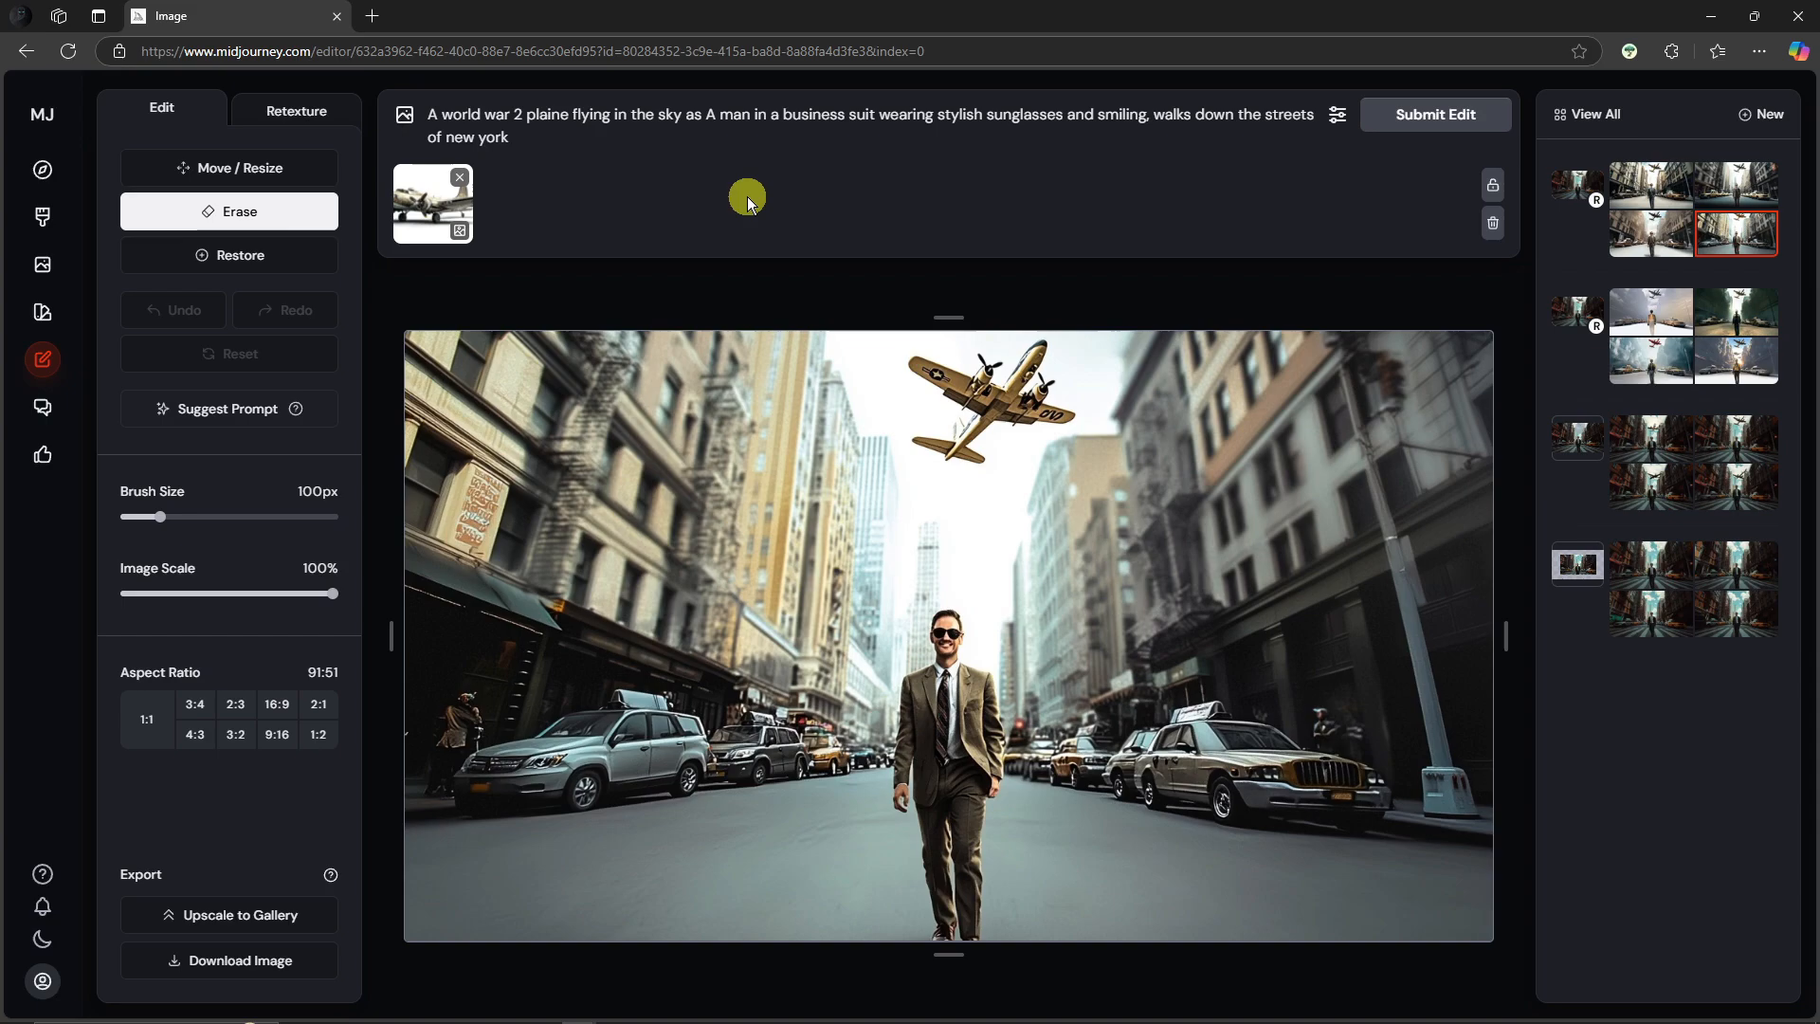
Step: Compare the retextured street results against the original variation by reading their prompts and switching thumbnails
{"action": "left_click_drag", "start_coordinate": [517, 137], "coordinate": [458, 122]}
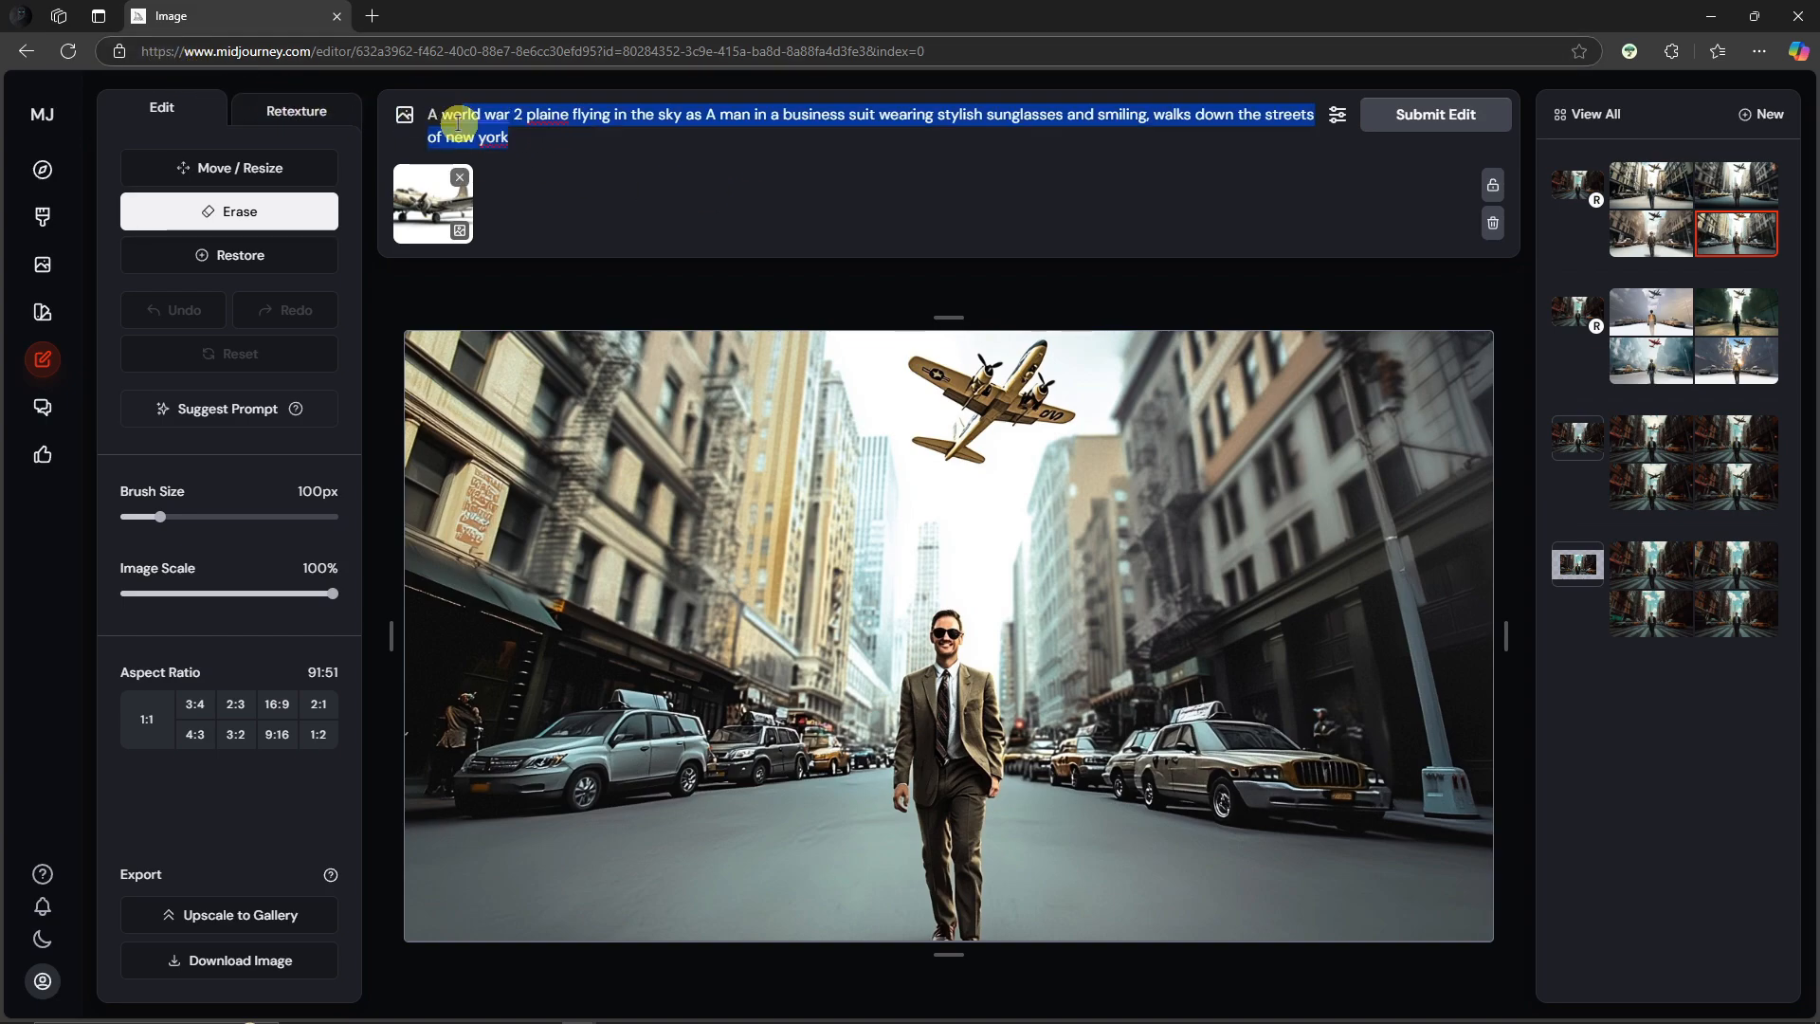
{"action": "left_click", "coordinate": [593, 143]}
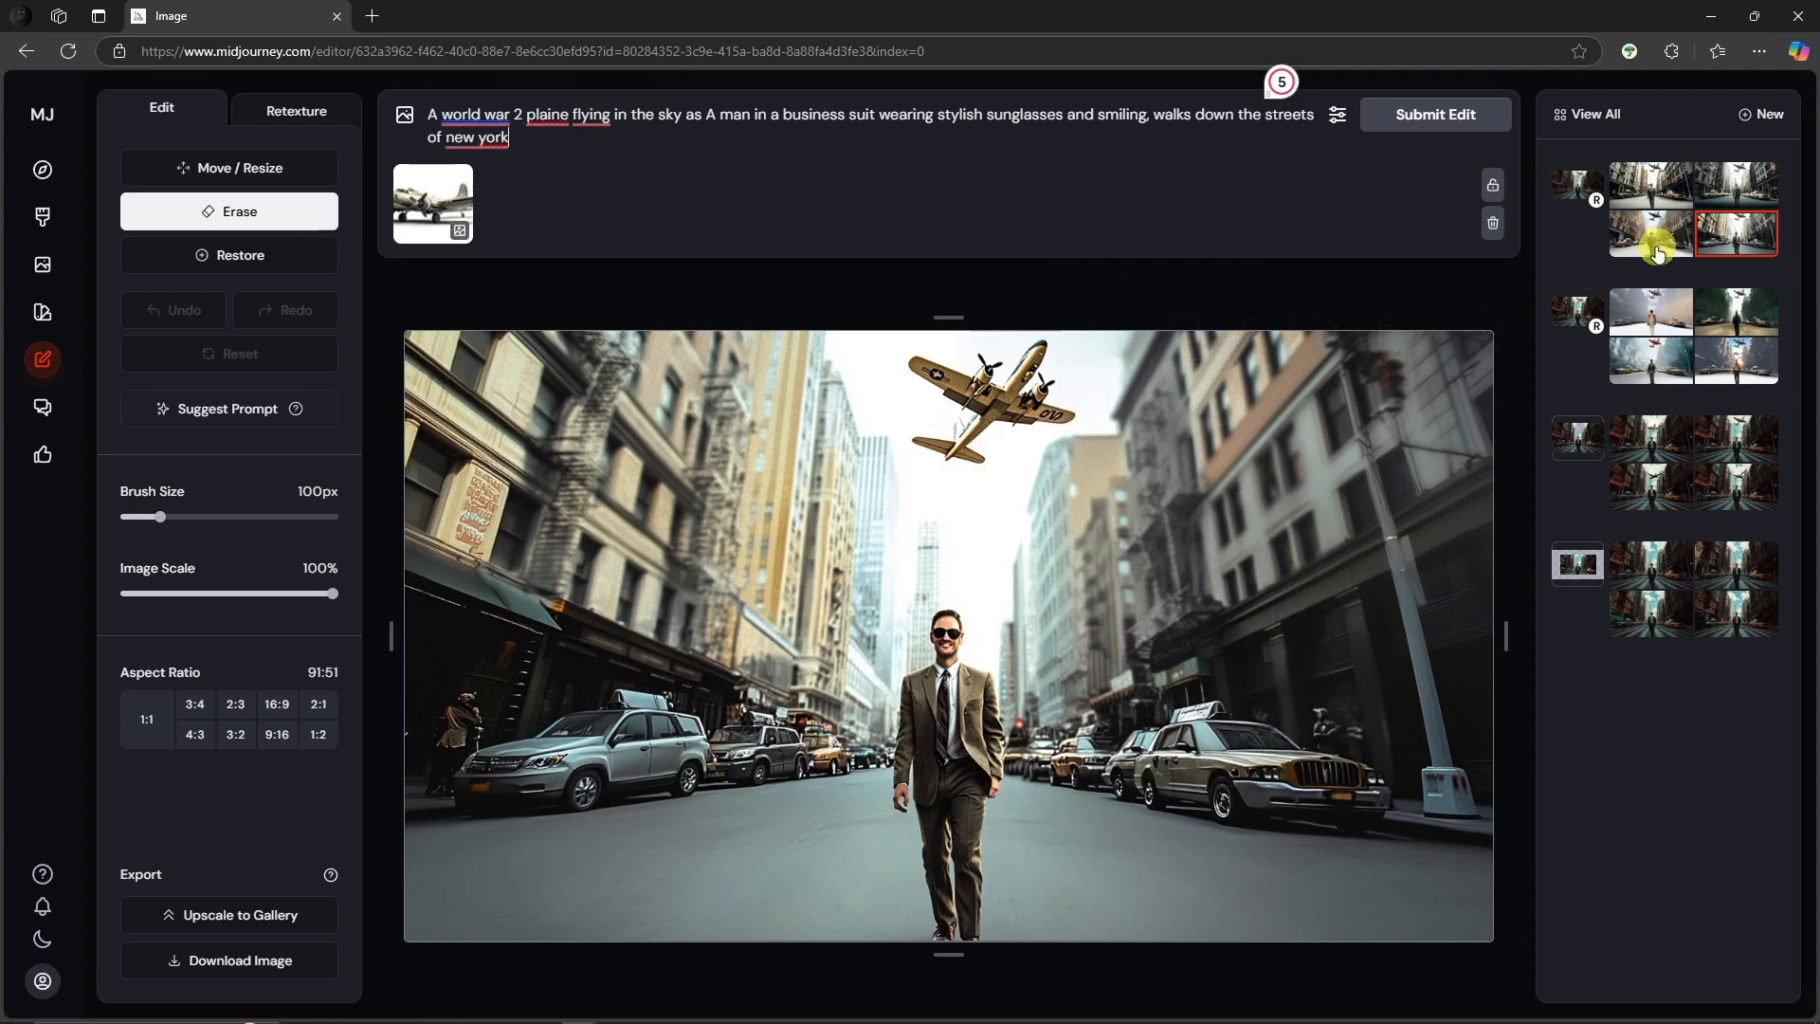
{"action": "left_click", "coordinate": [1659, 315]}
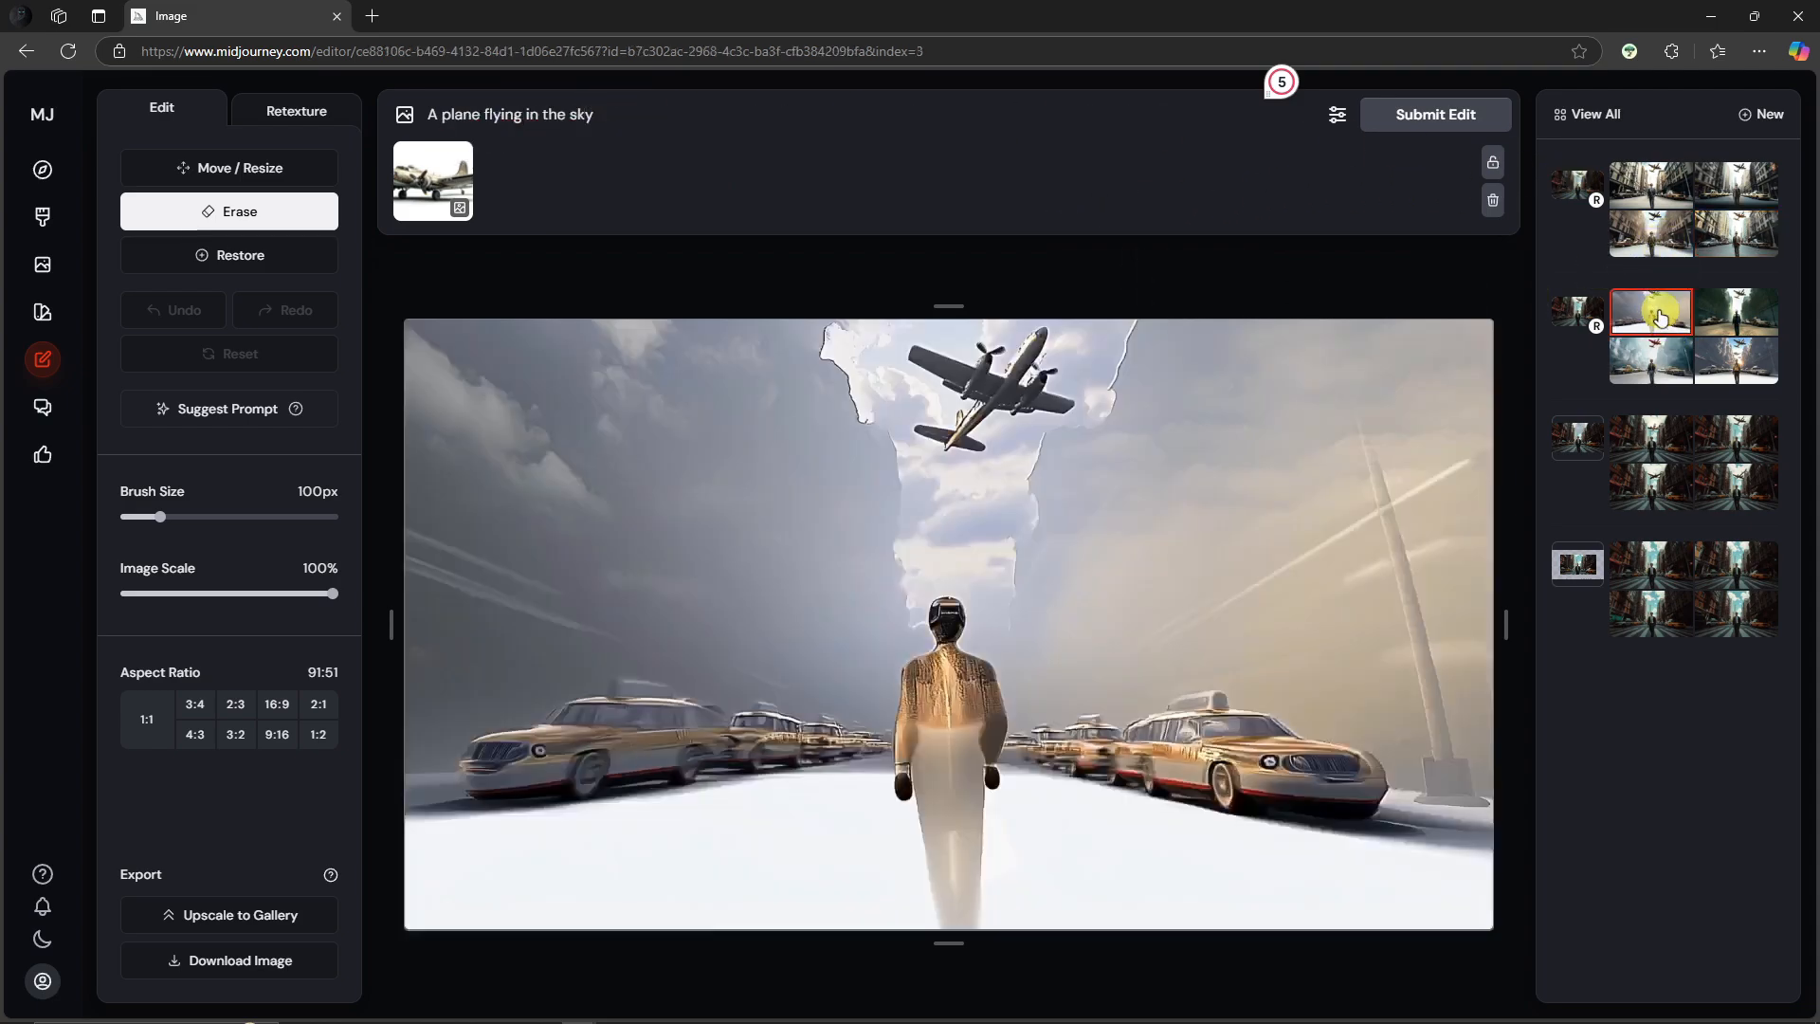
{"action": "left_click", "coordinate": [1573, 313]}
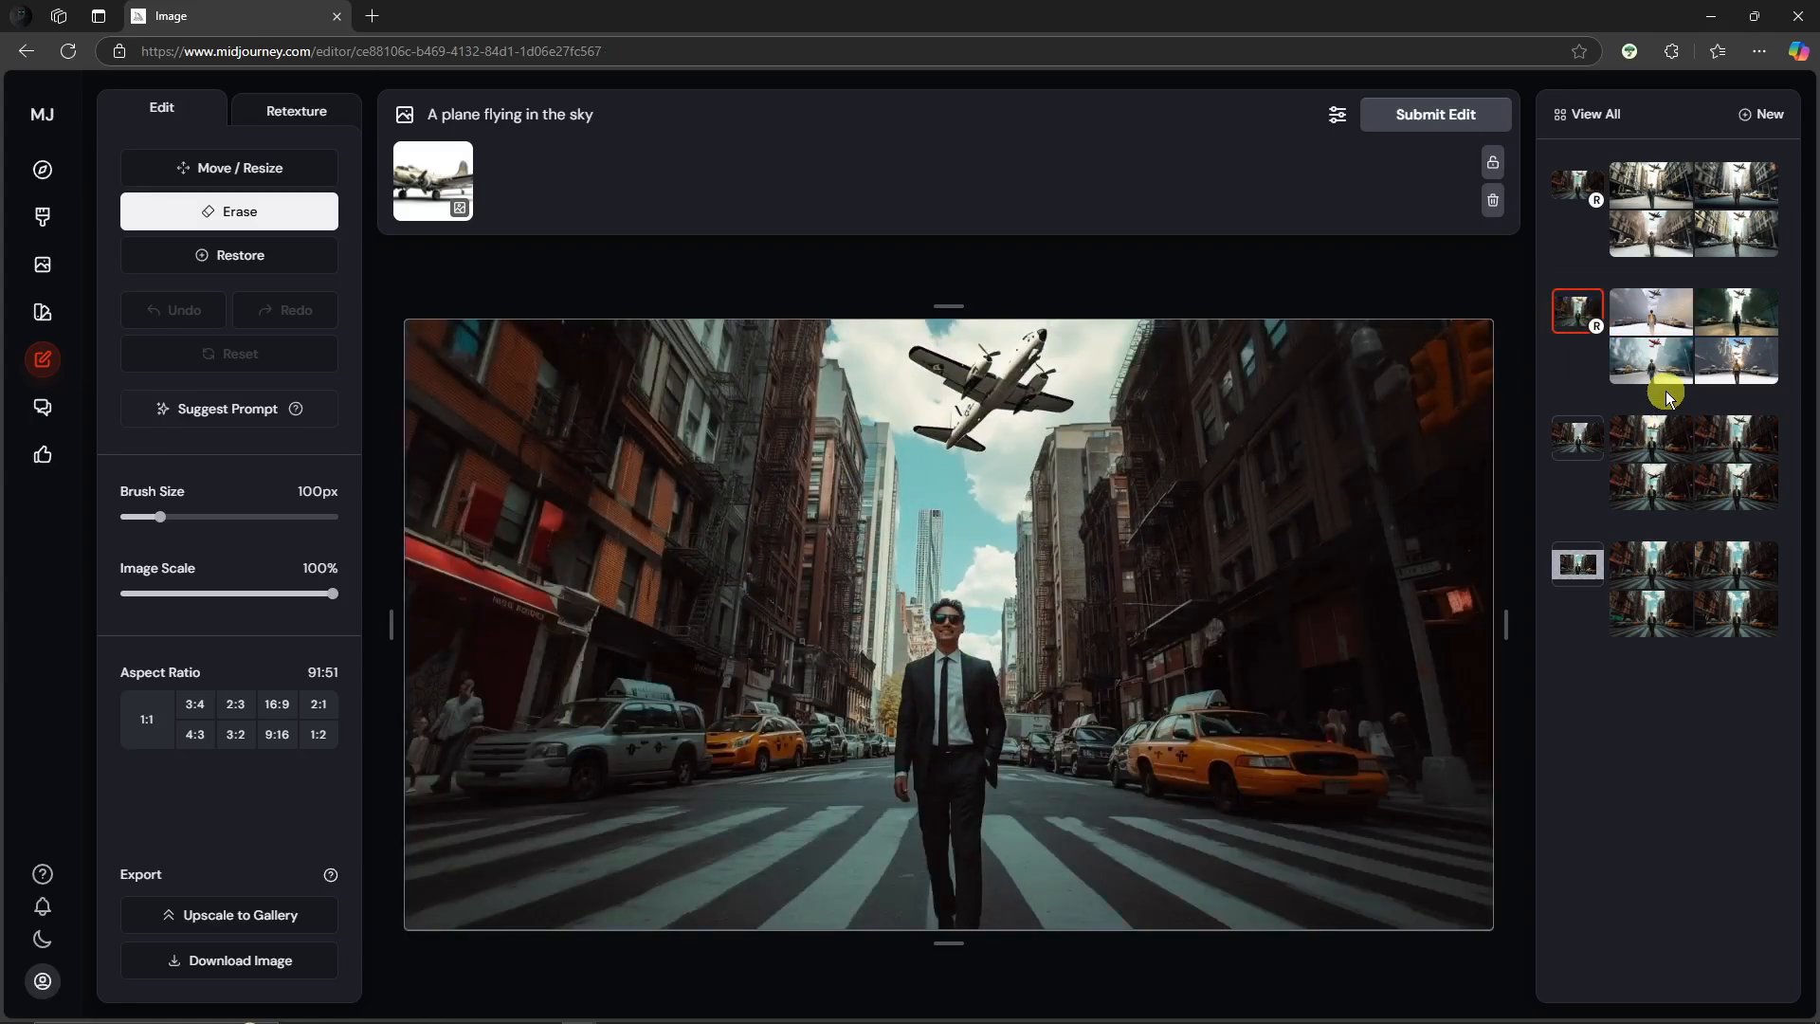
{"action": "left_click_drag", "start_coordinate": [602, 113], "coordinate": [423, 112]}
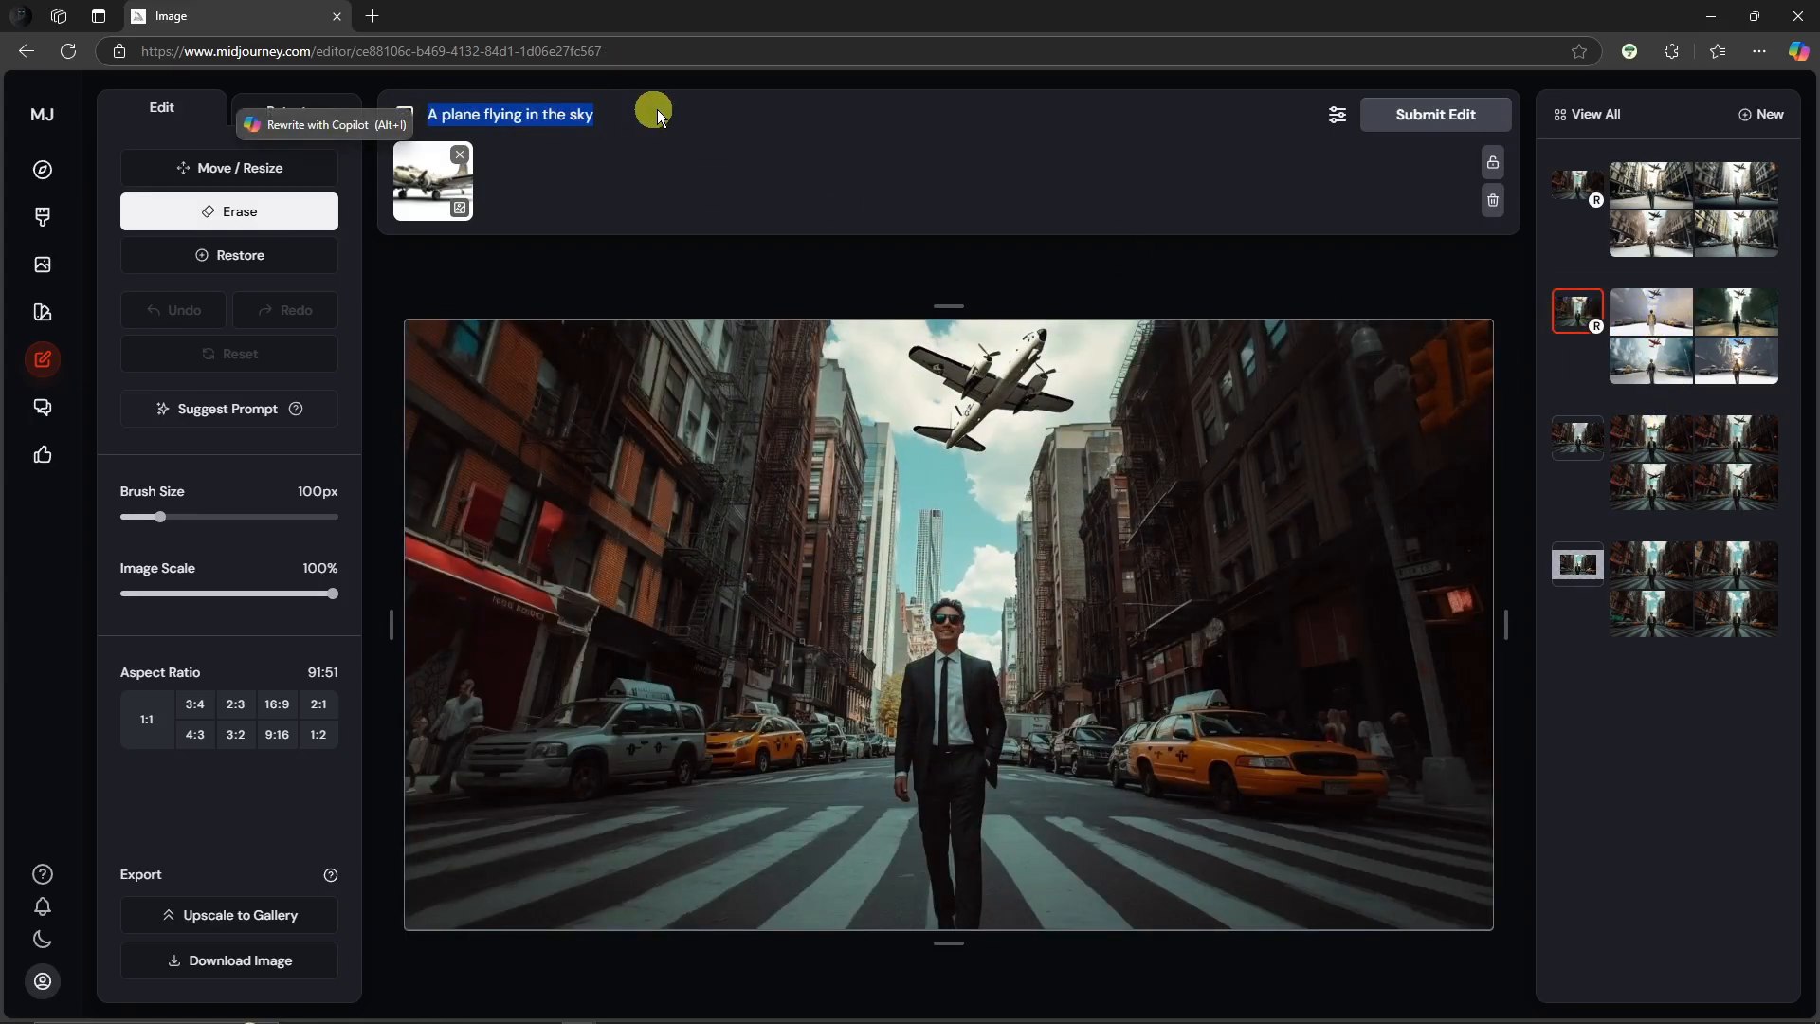
{"action": "left_click", "coordinate": [689, 116]}
{"action": "left_click", "coordinate": [1672, 316]}
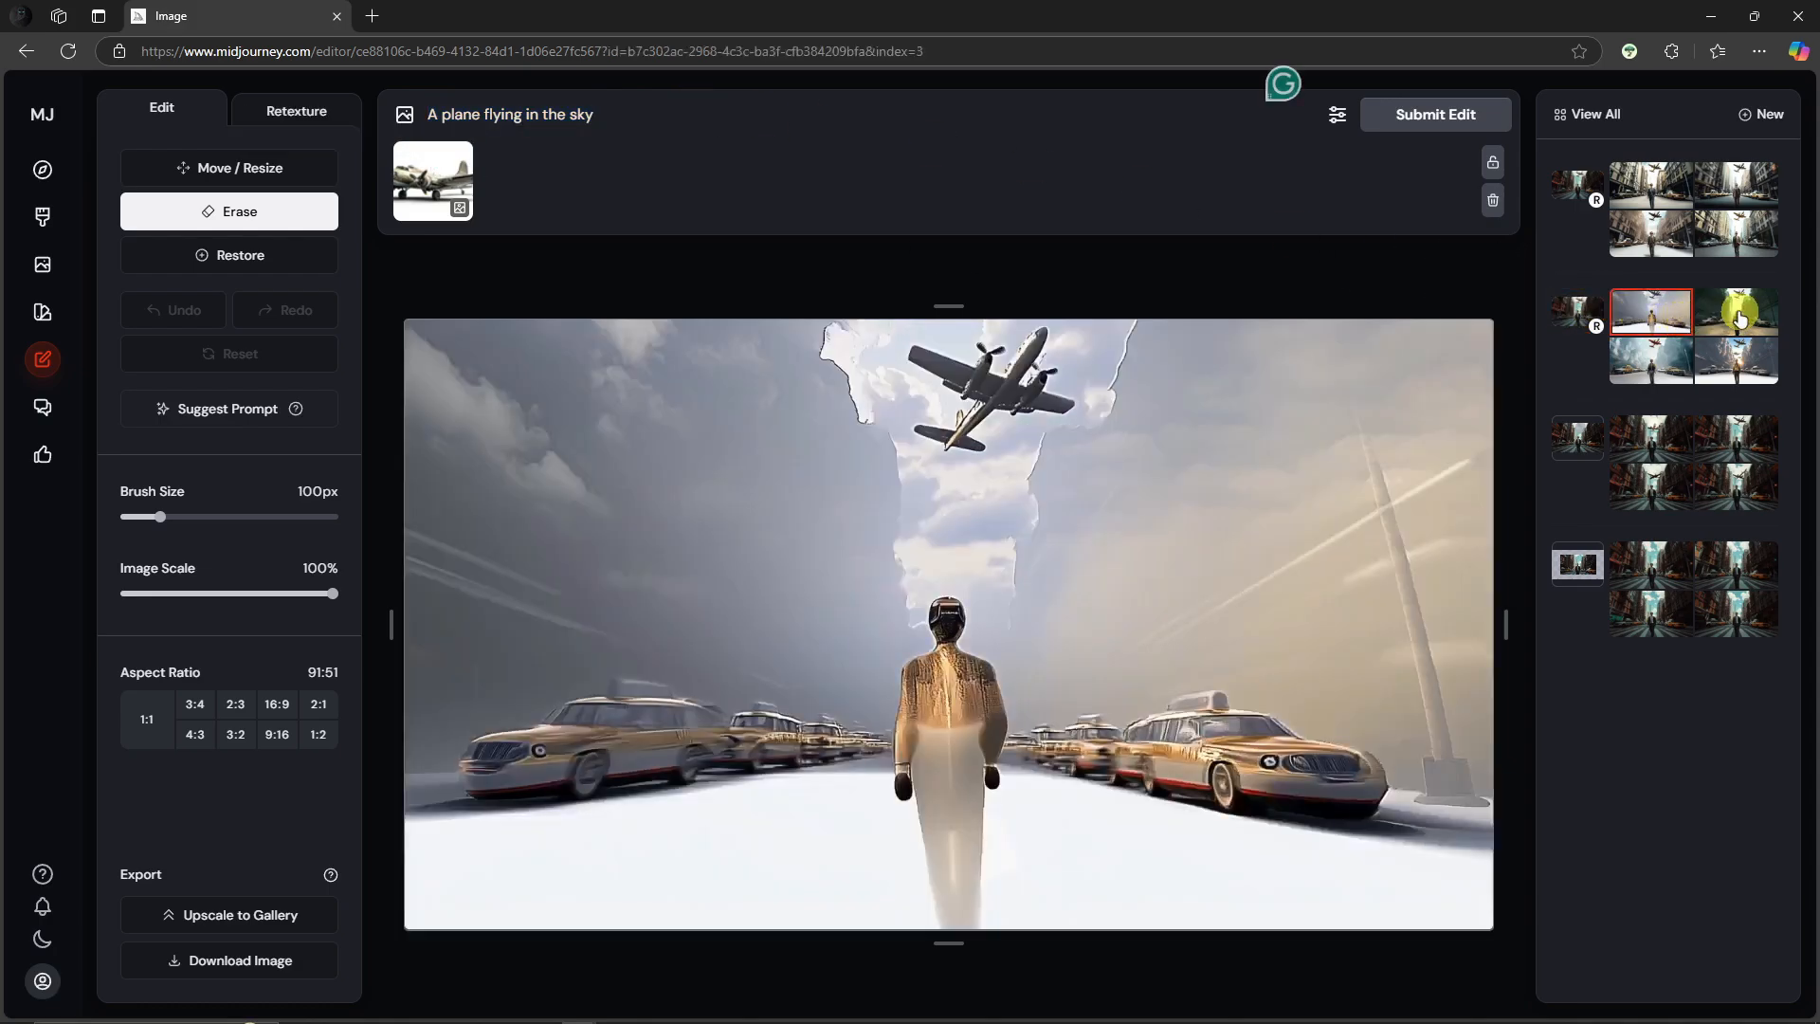
{"action": "left_click", "coordinate": [1738, 314]}
{"action": "left_click", "coordinate": [1735, 364]}
{"action": "left_click", "coordinate": [1659, 360]}
{"action": "left_click", "coordinate": [1658, 318]}
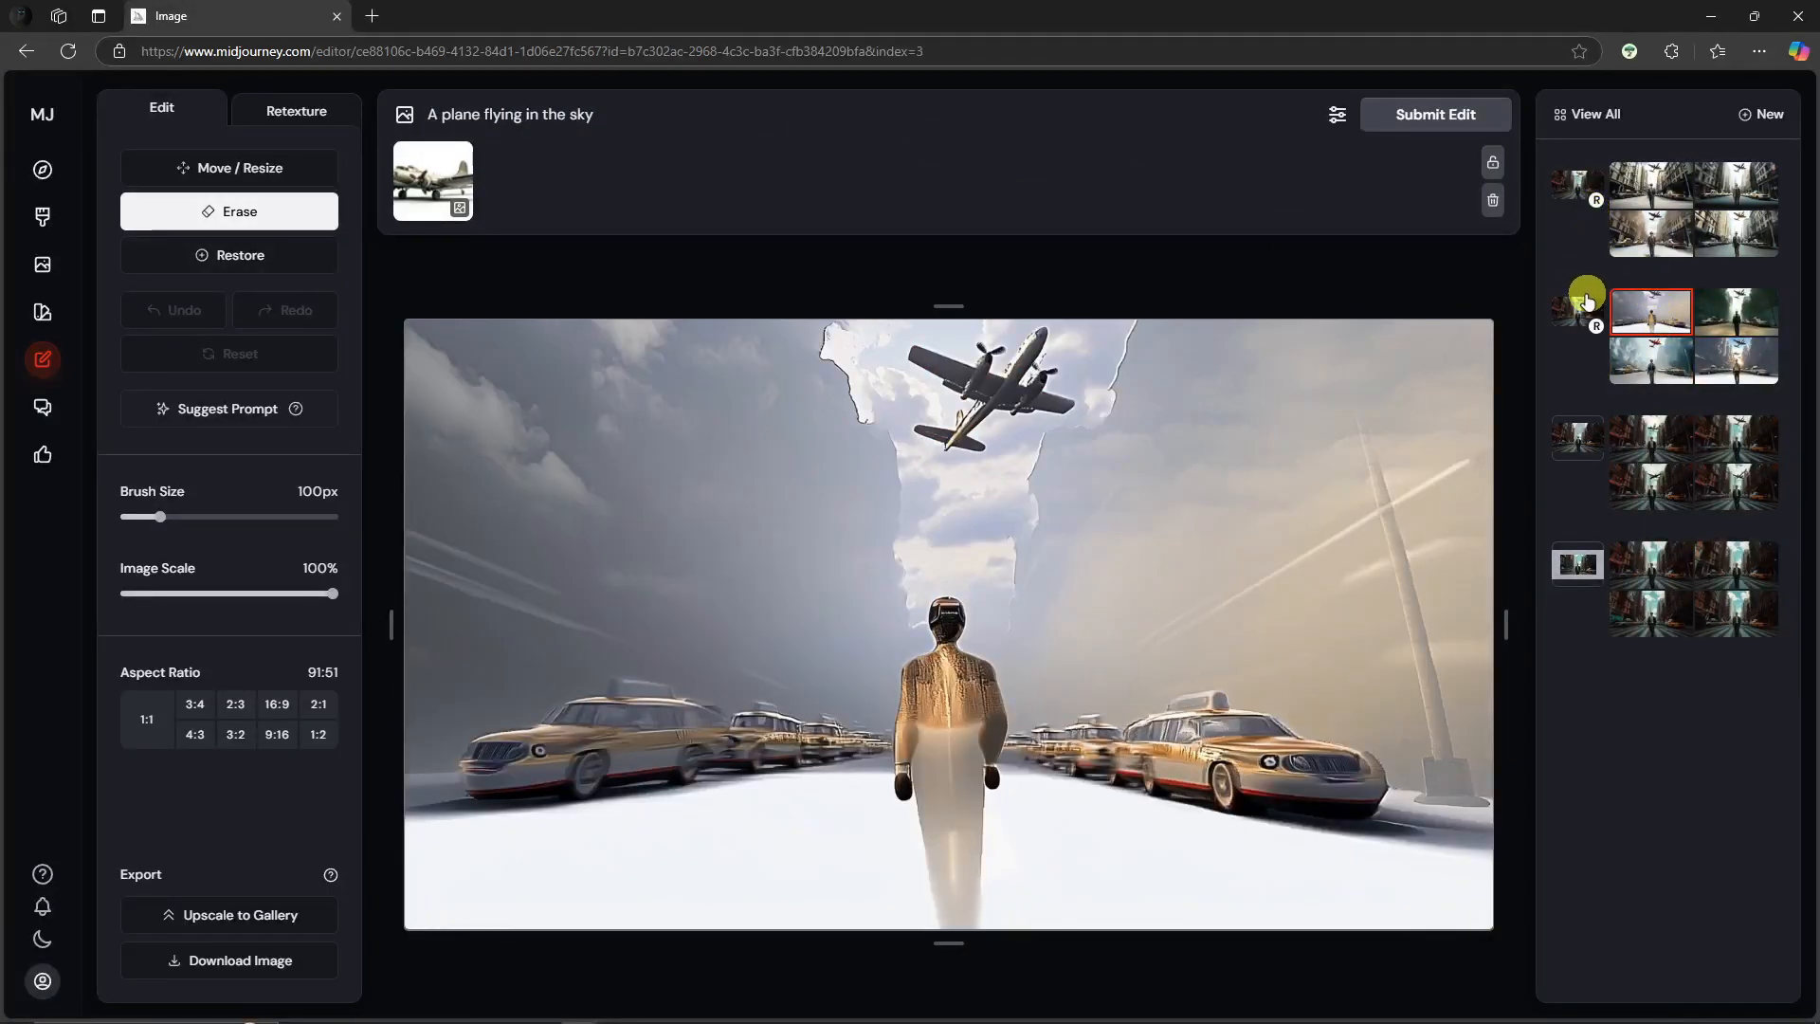
{"action": "left_click", "coordinate": [1588, 301]}
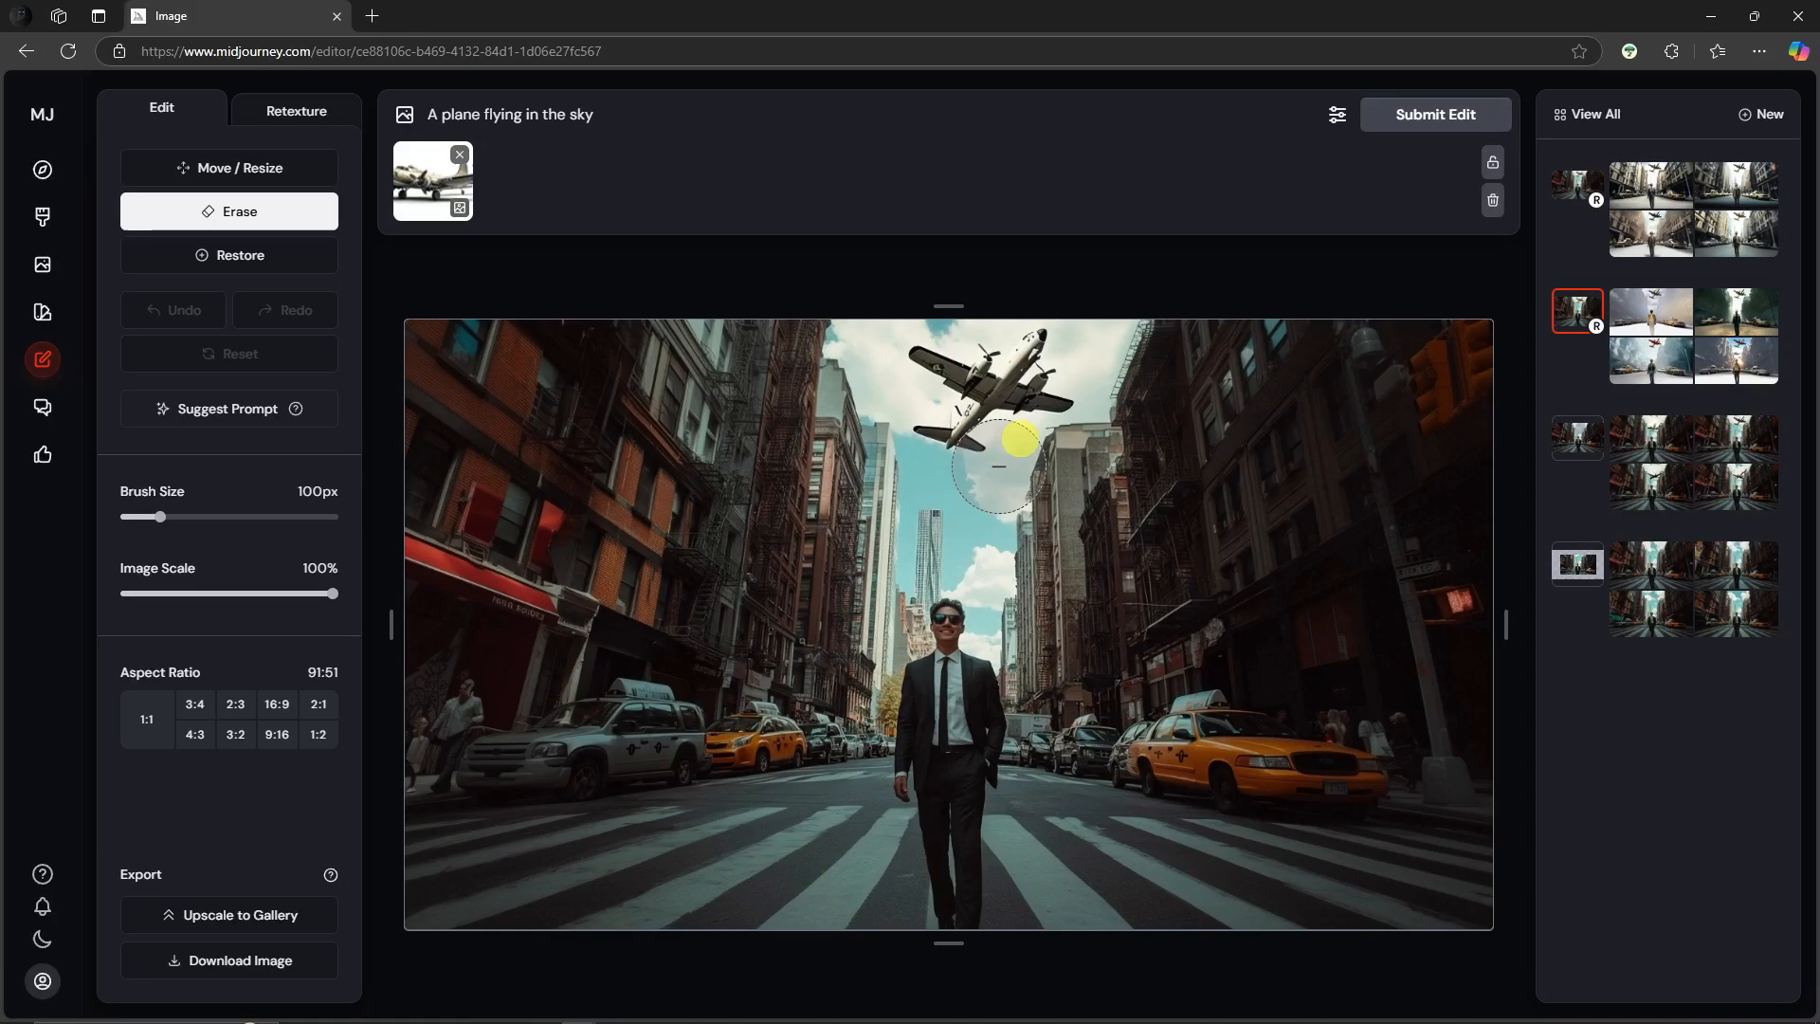
{"action": "left_click", "coordinate": [1649, 252]}
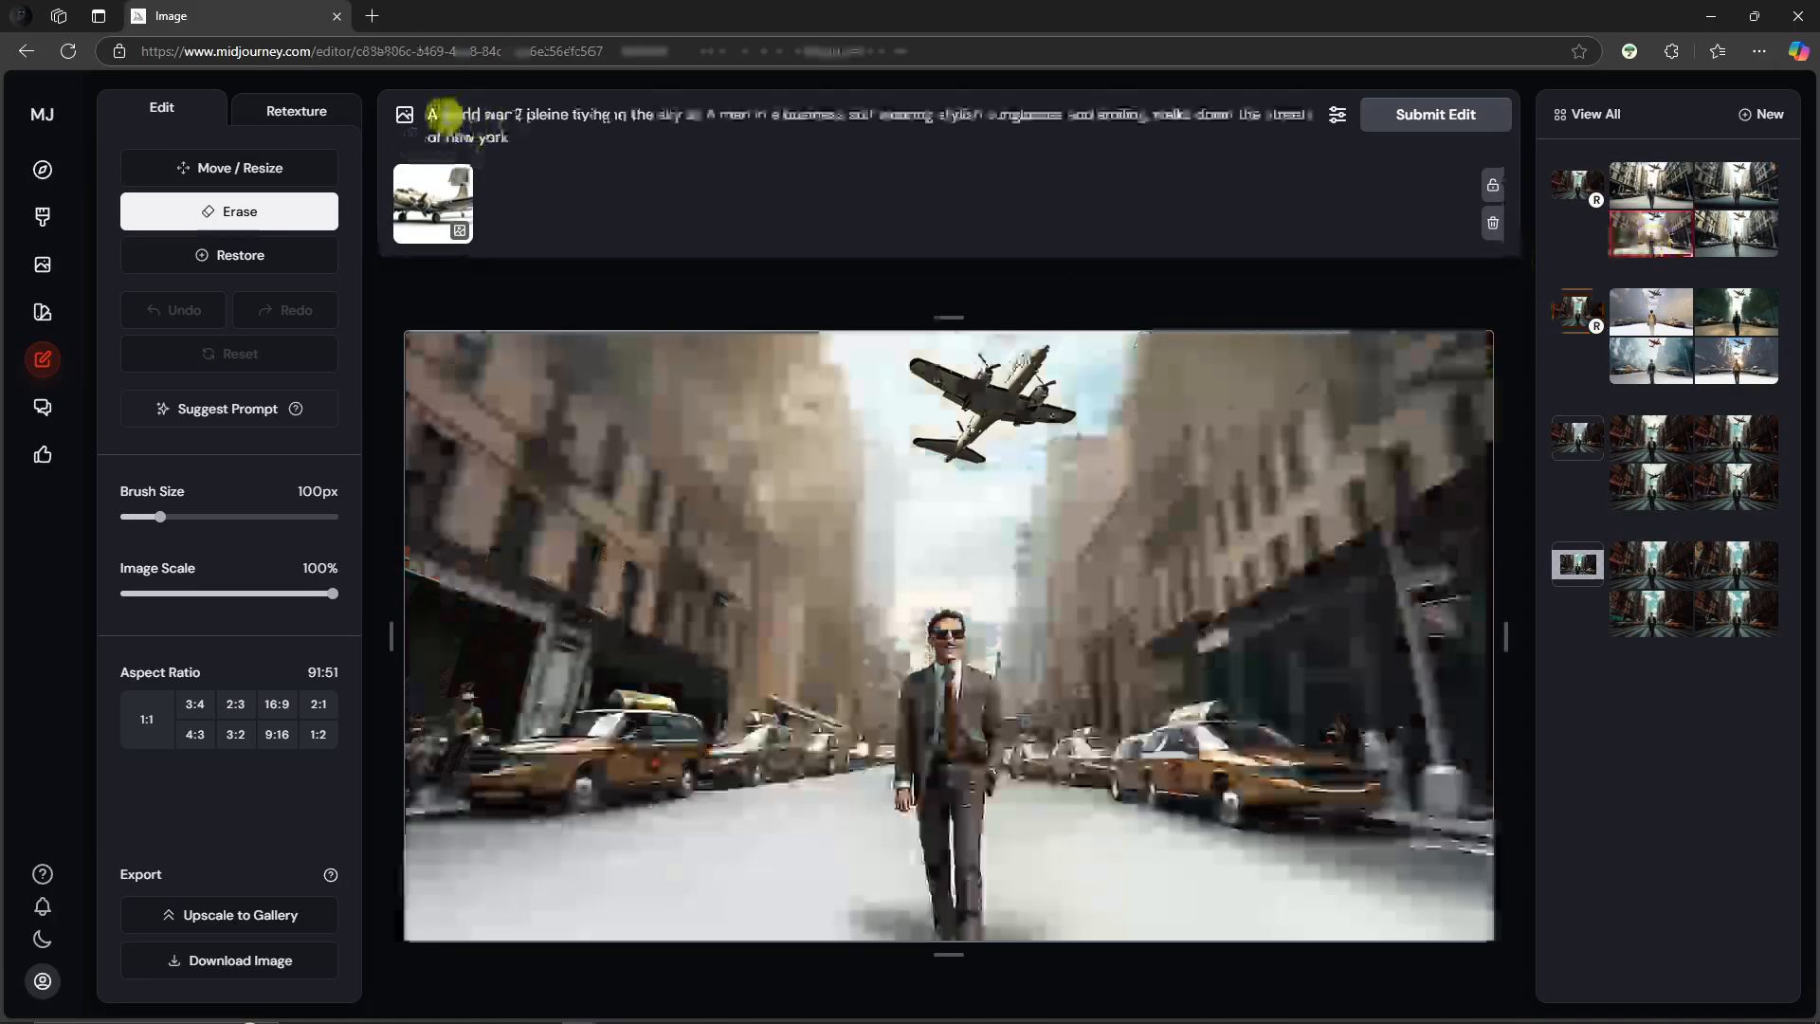
{"action": "key", "text": "ctrl+a"}
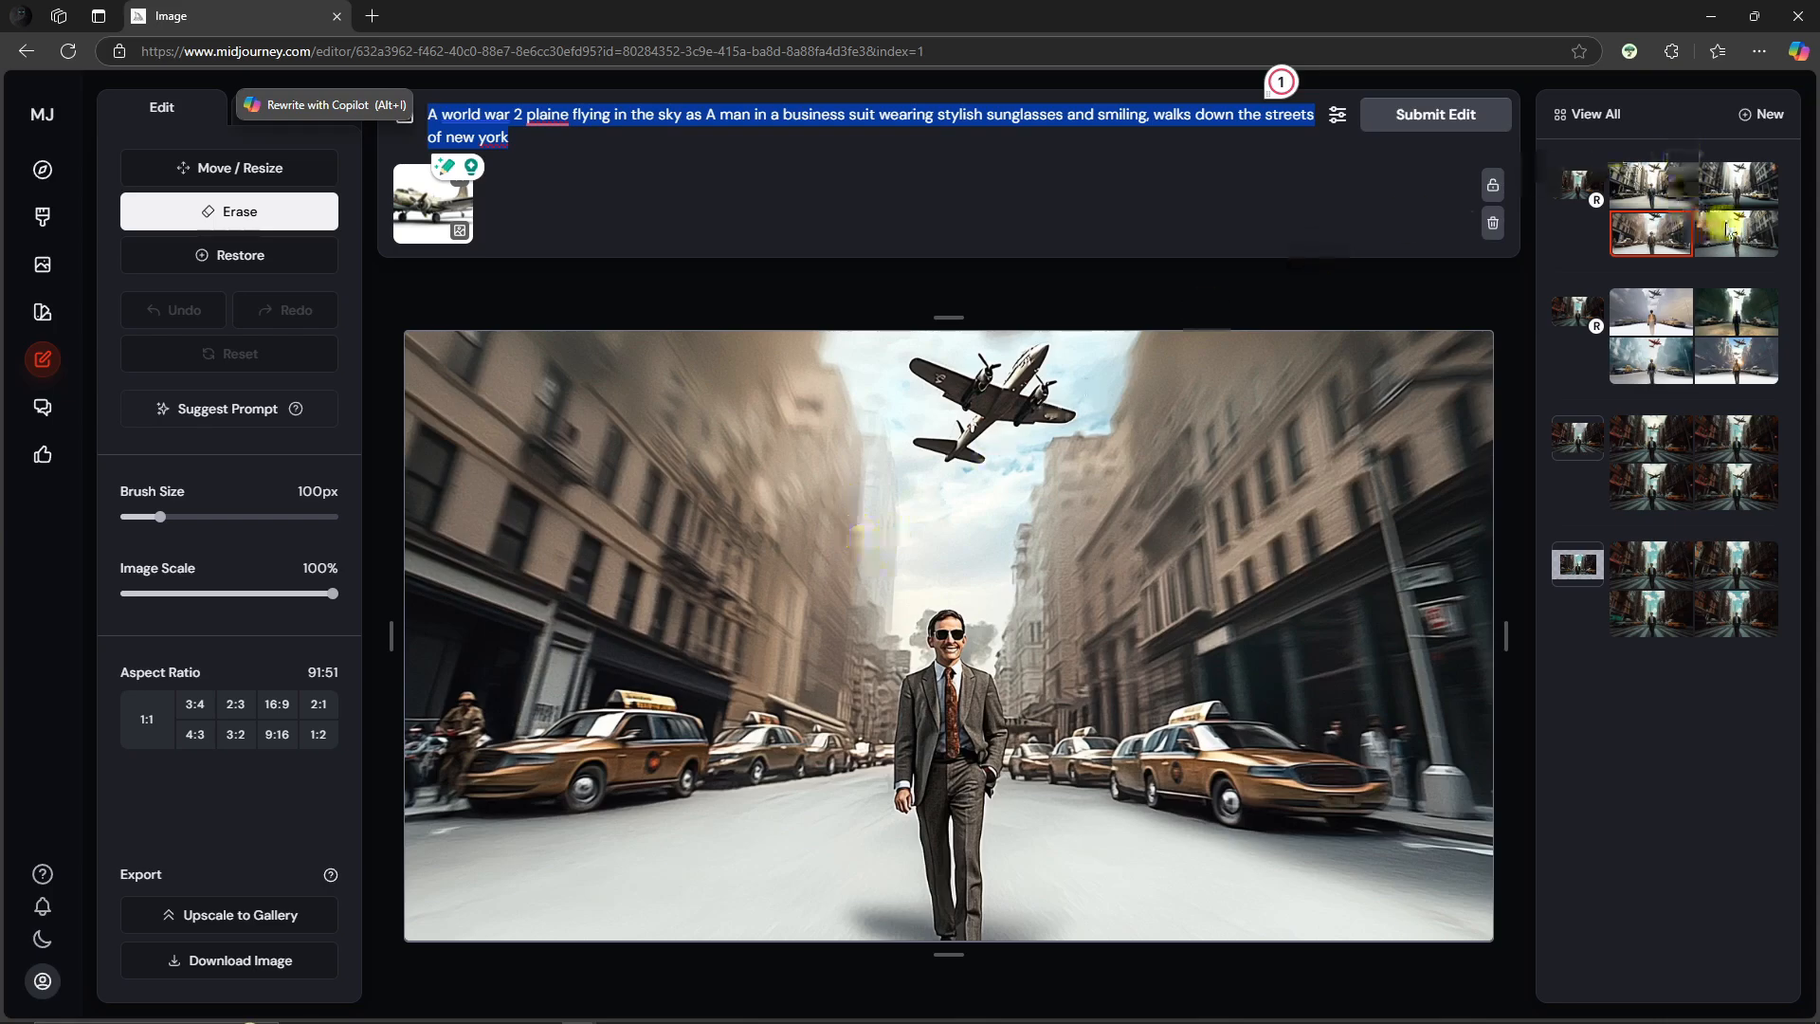
{"action": "left_click", "coordinate": [1686, 194]}
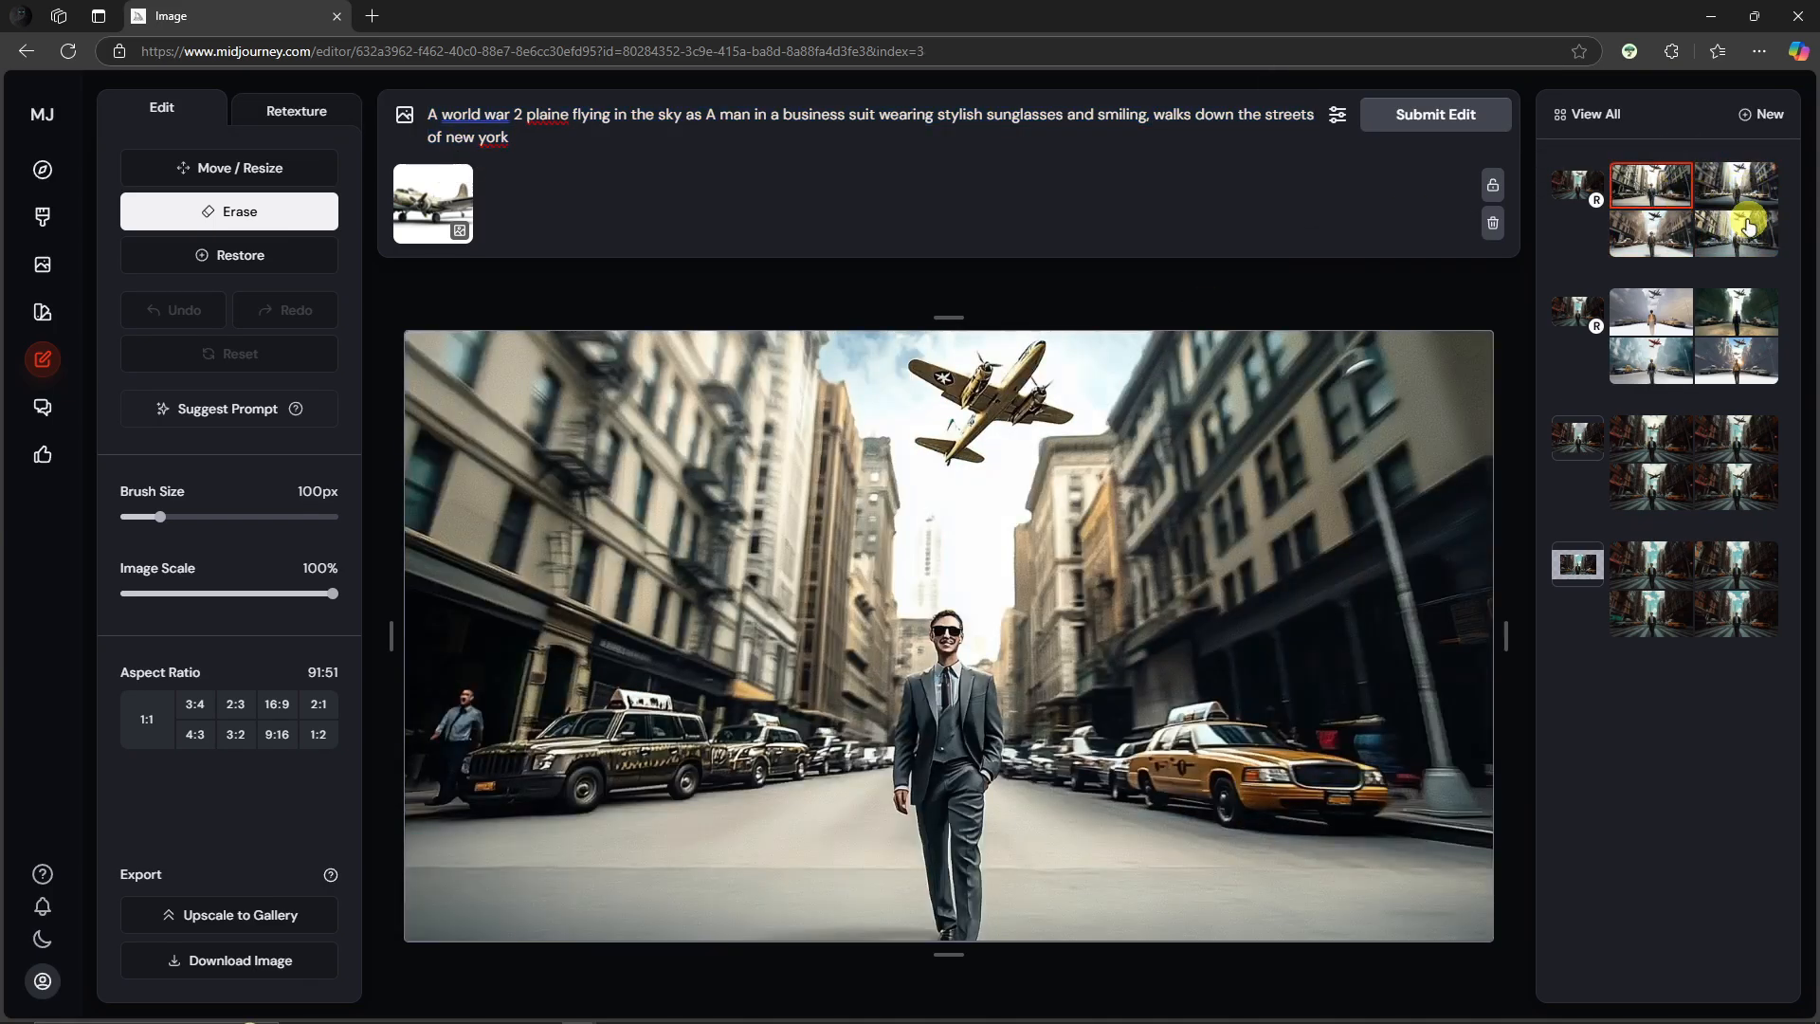
Step: Open the recent cinematic plane-over-field edit from the edits overview and browse its soldier-and-plane variations
{"action": "left_click", "coordinate": [1611, 114]}
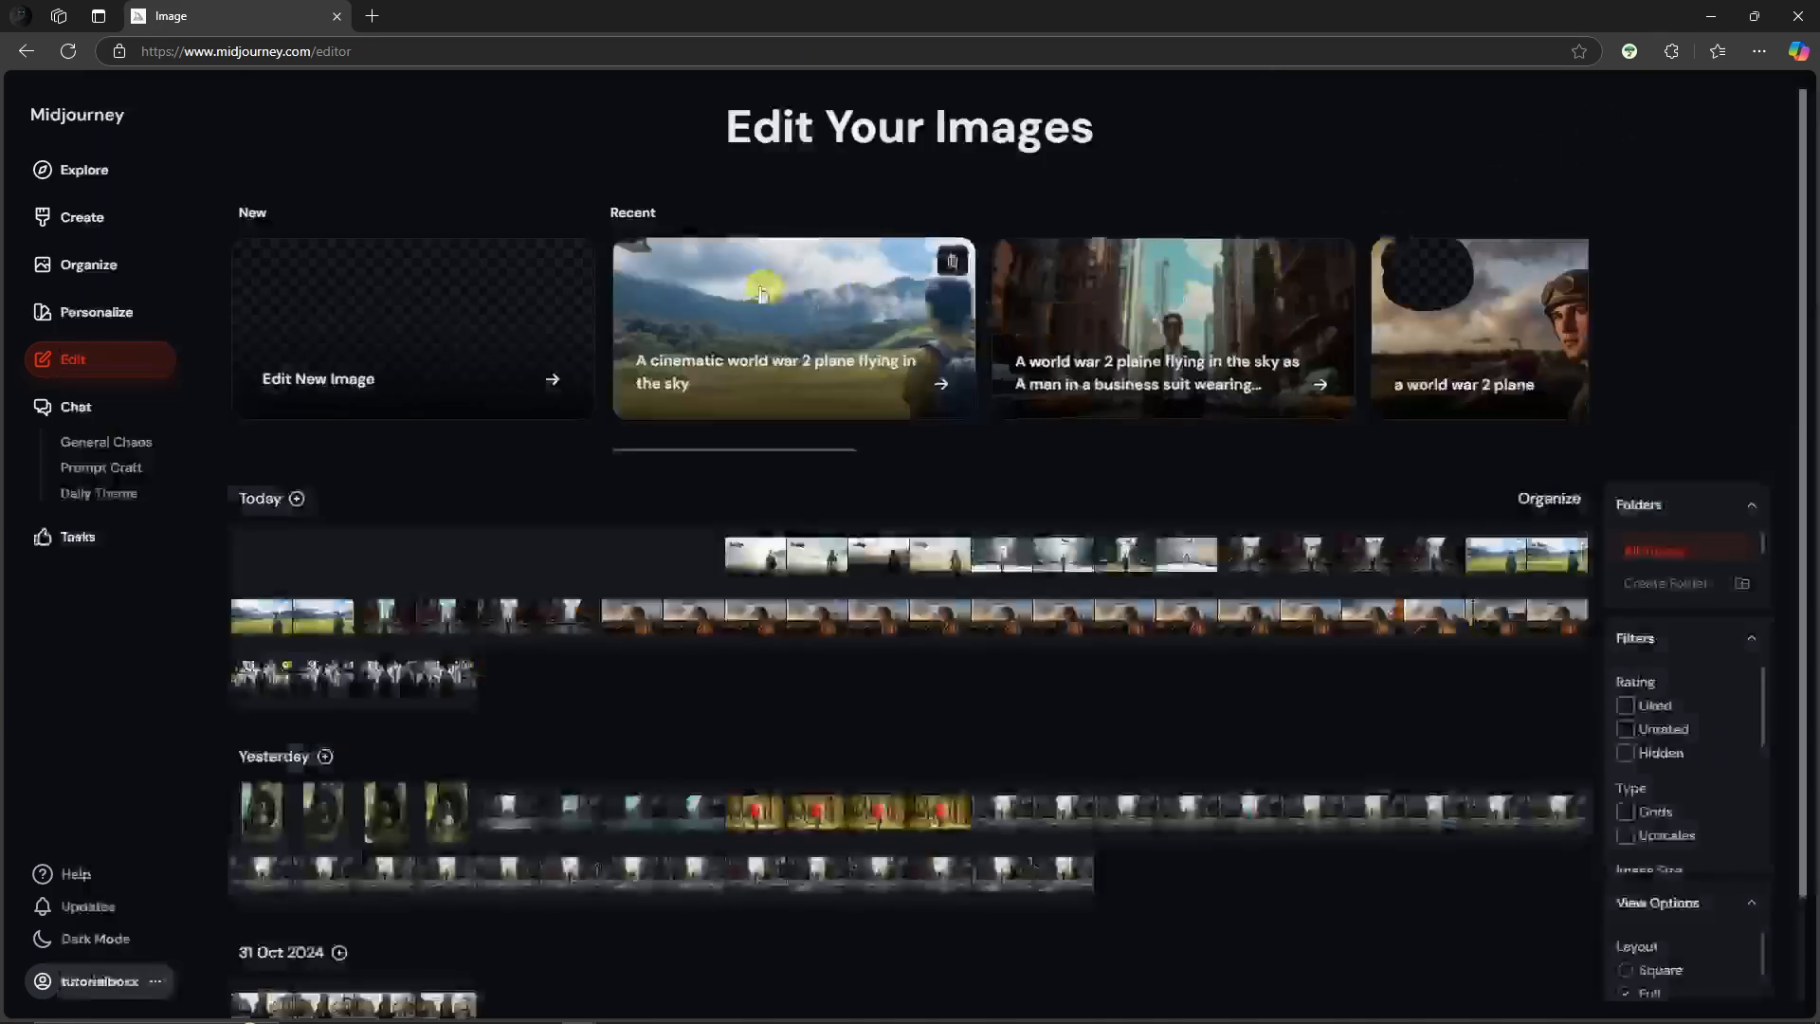
{"action": "left_click", "coordinate": [761, 292]}
{"action": "left_click", "coordinate": [1642, 185]}
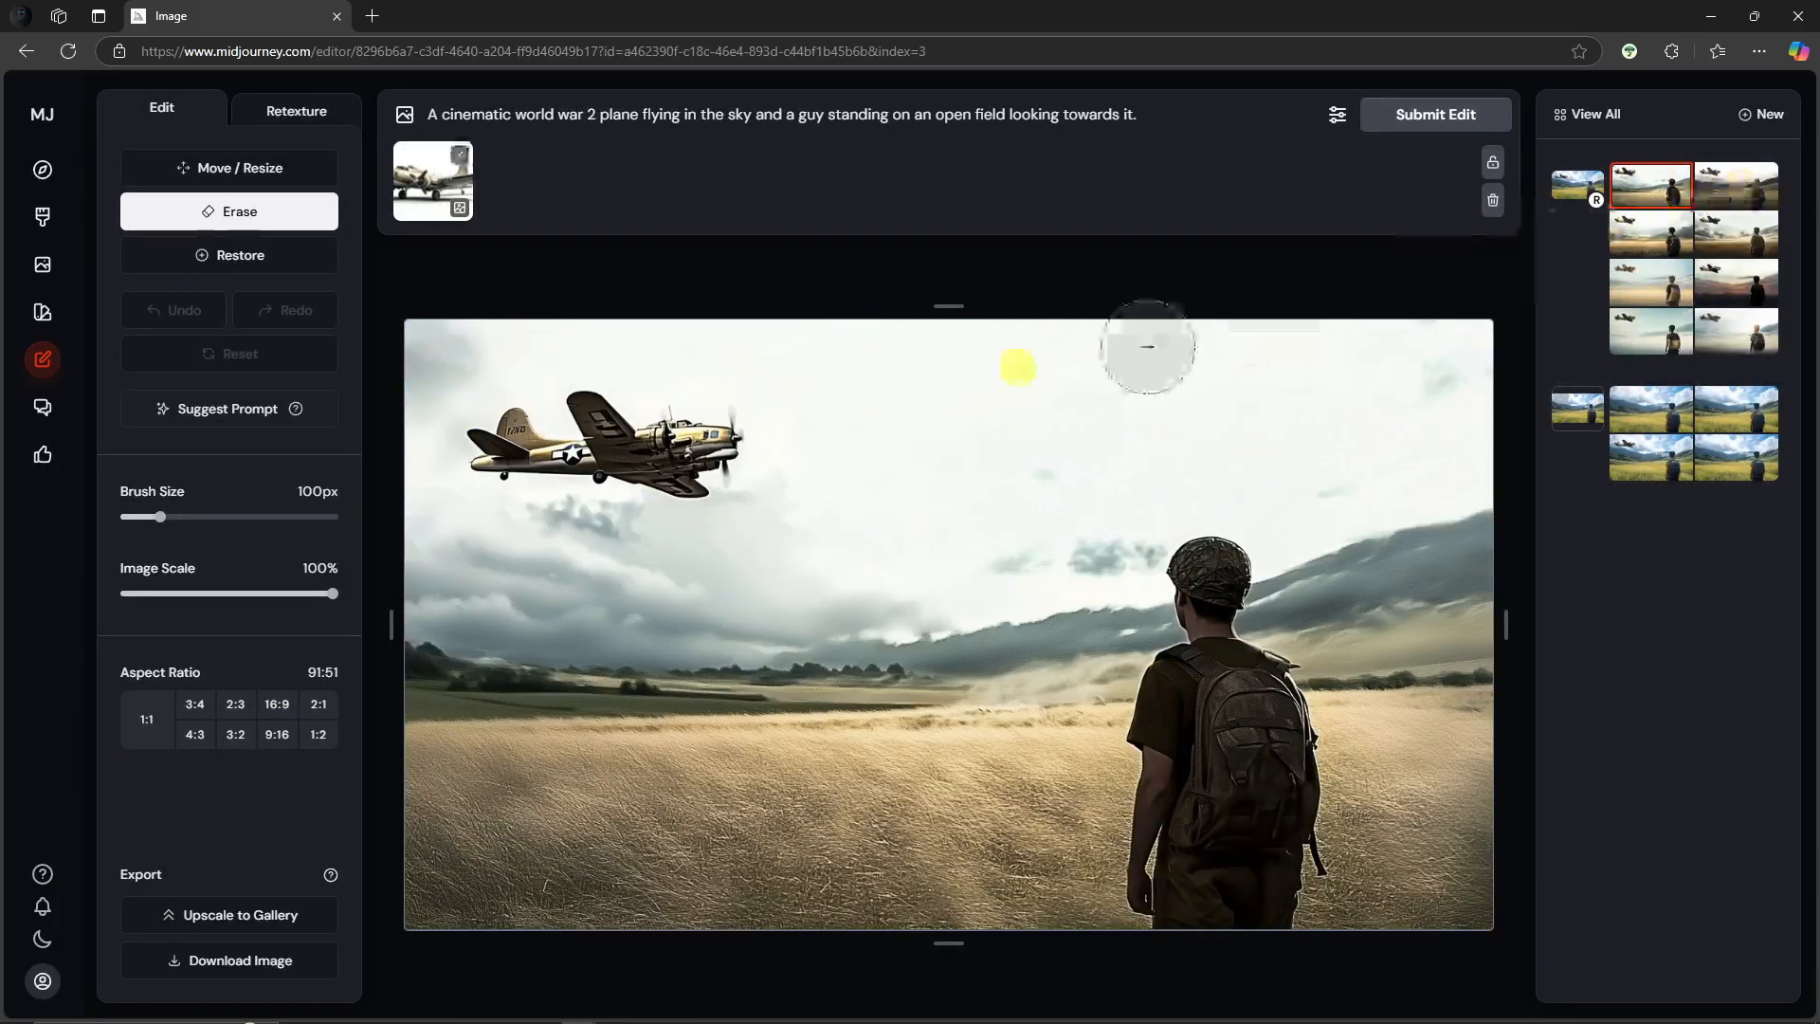
{"action": "left_click_drag", "start_coordinate": [580, 388], "coordinate": [726, 421]}
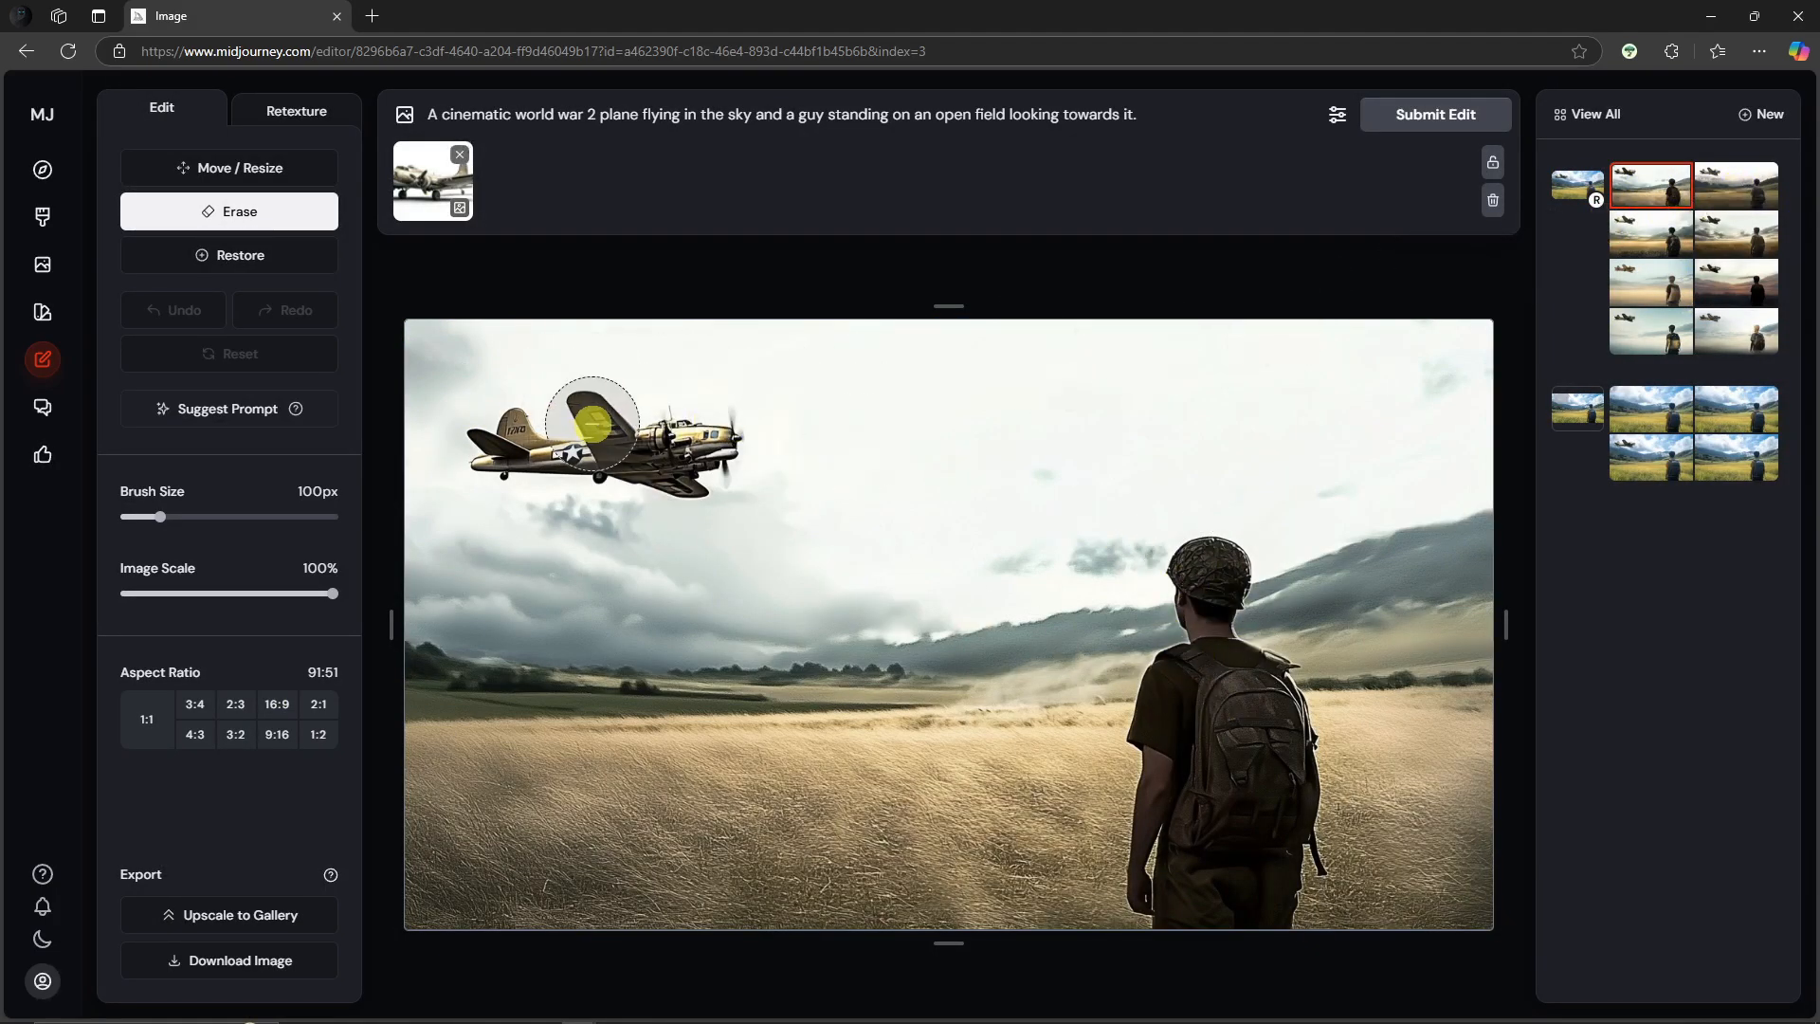
{"action": "left_click", "coordinate": [1749, 243]}
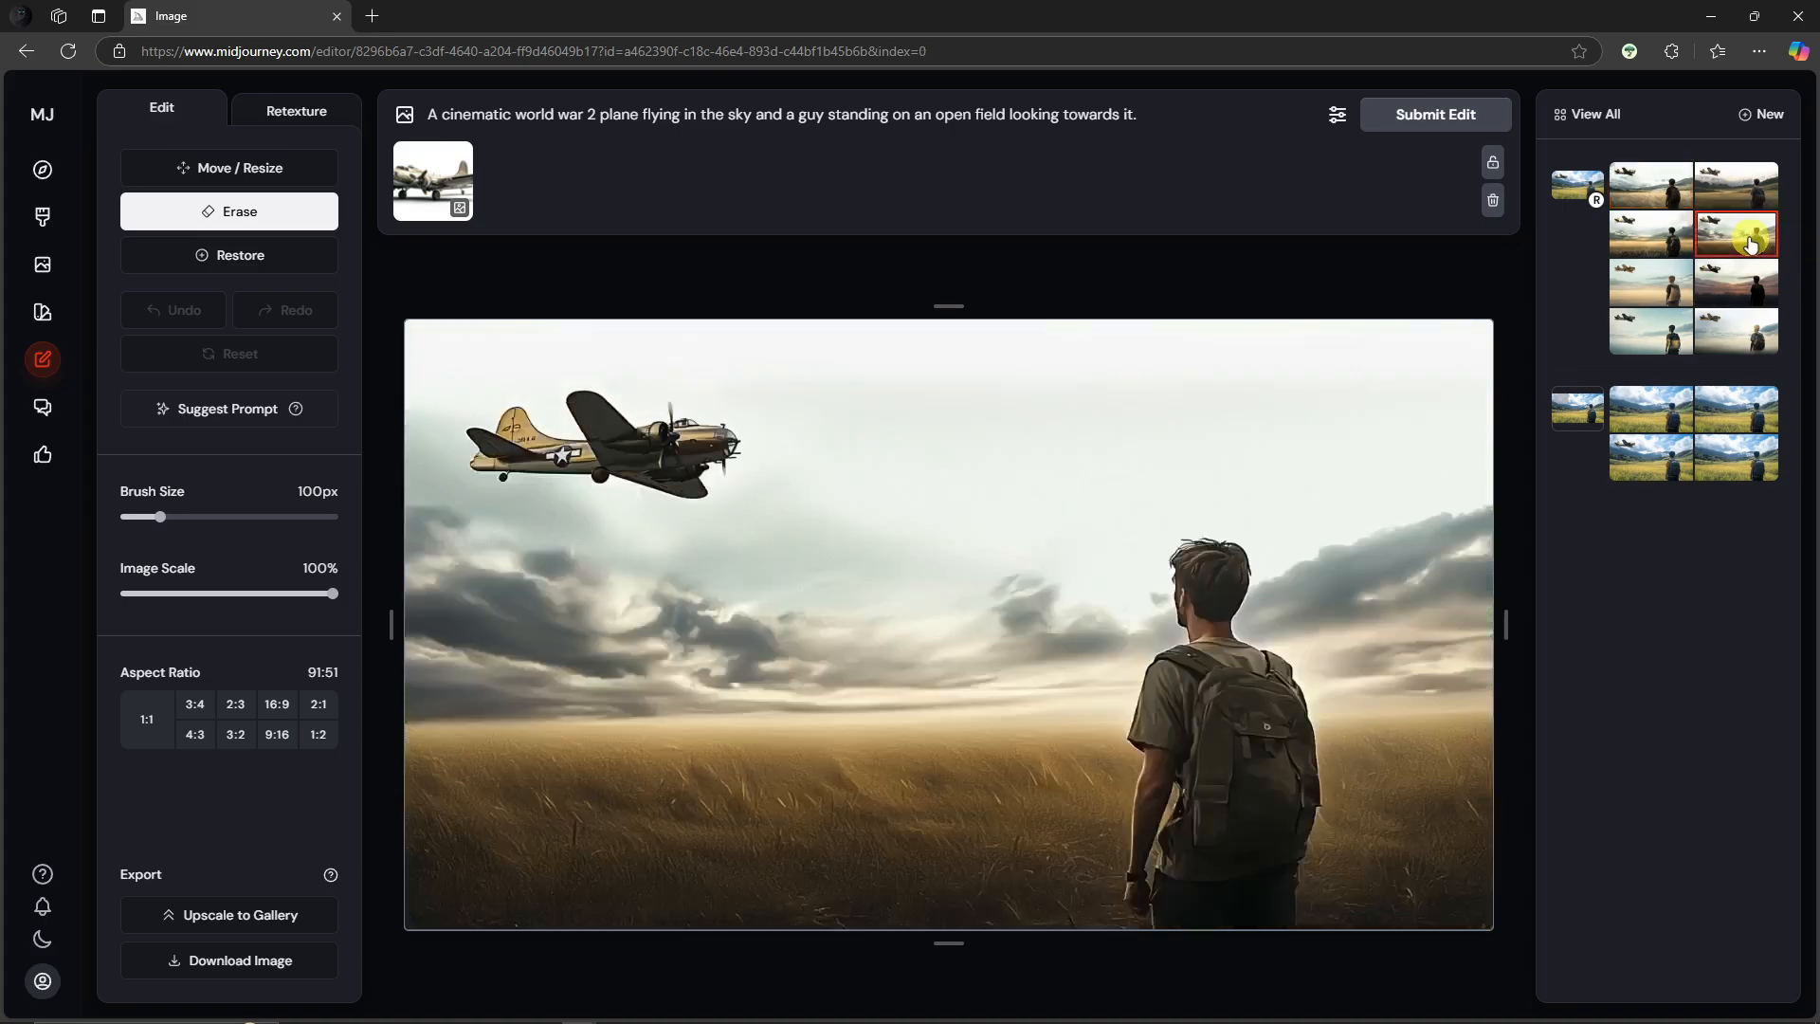
Step: Switch between two more variations of the soldier-and-plane field edit to compare them
{"action": "left_click", "coordinate": [1647, 239]}
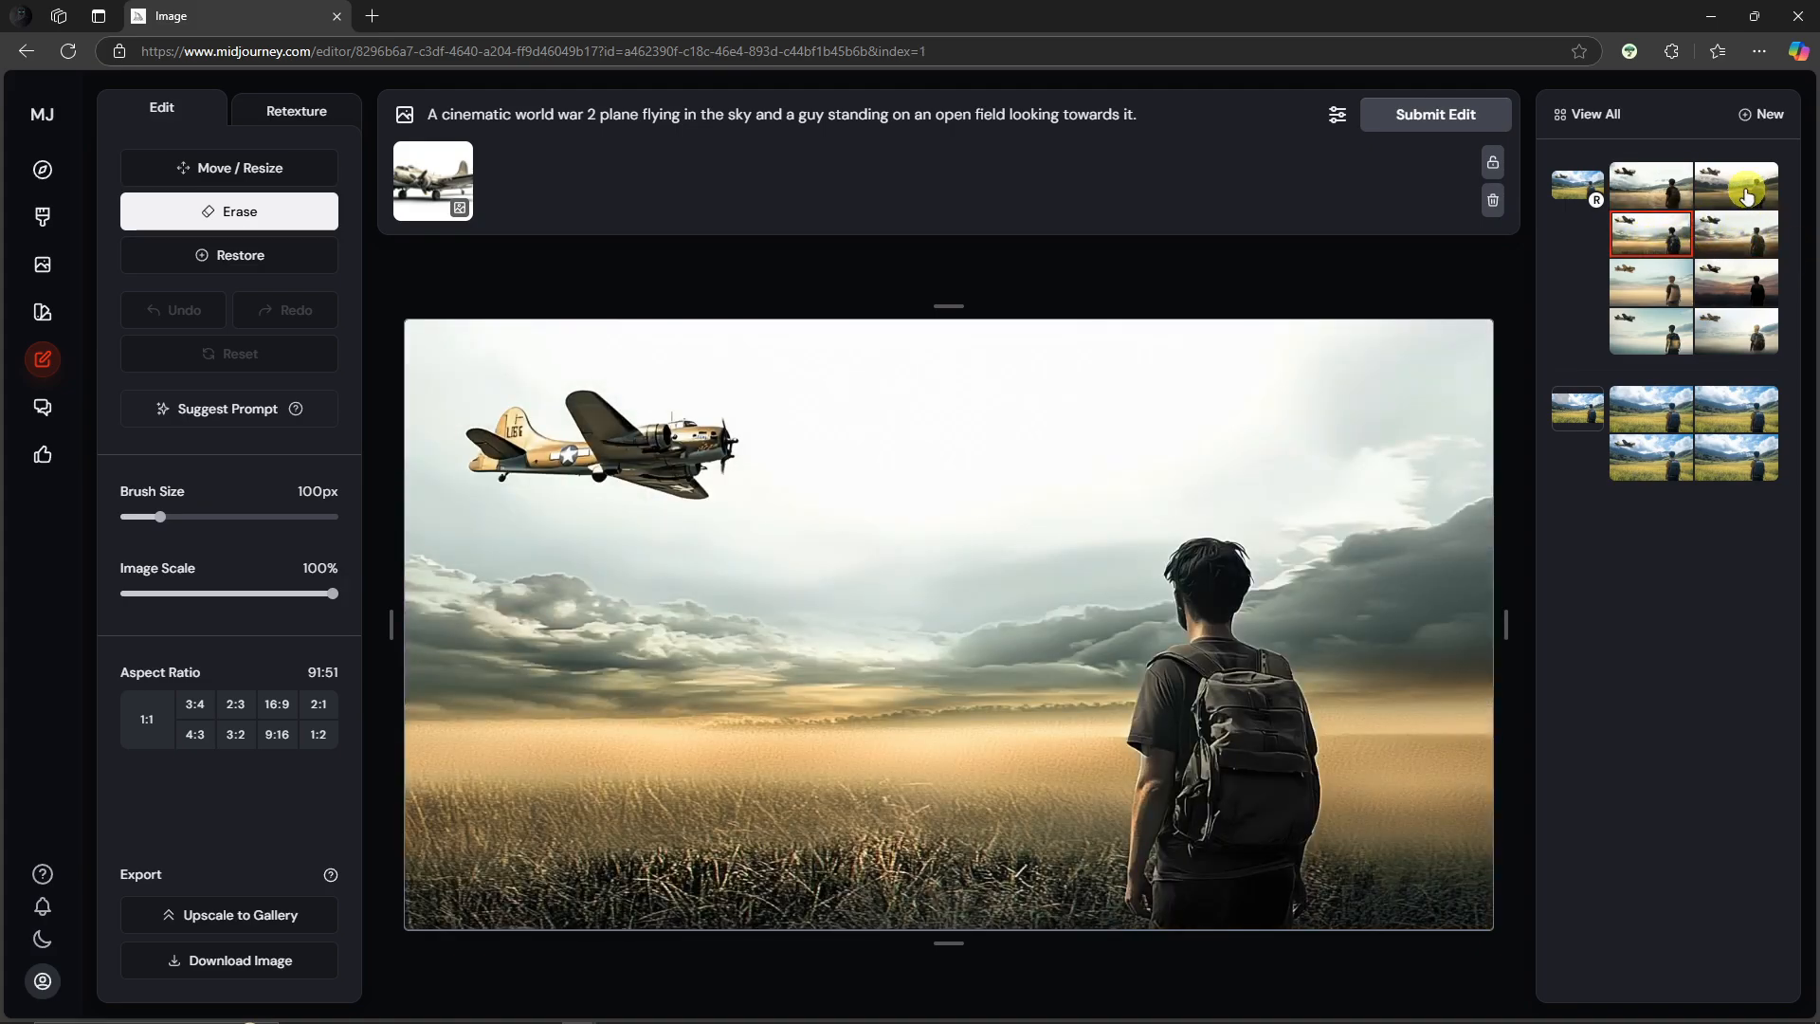
{"action": "left_click", "coordinate": [1747, 194]}
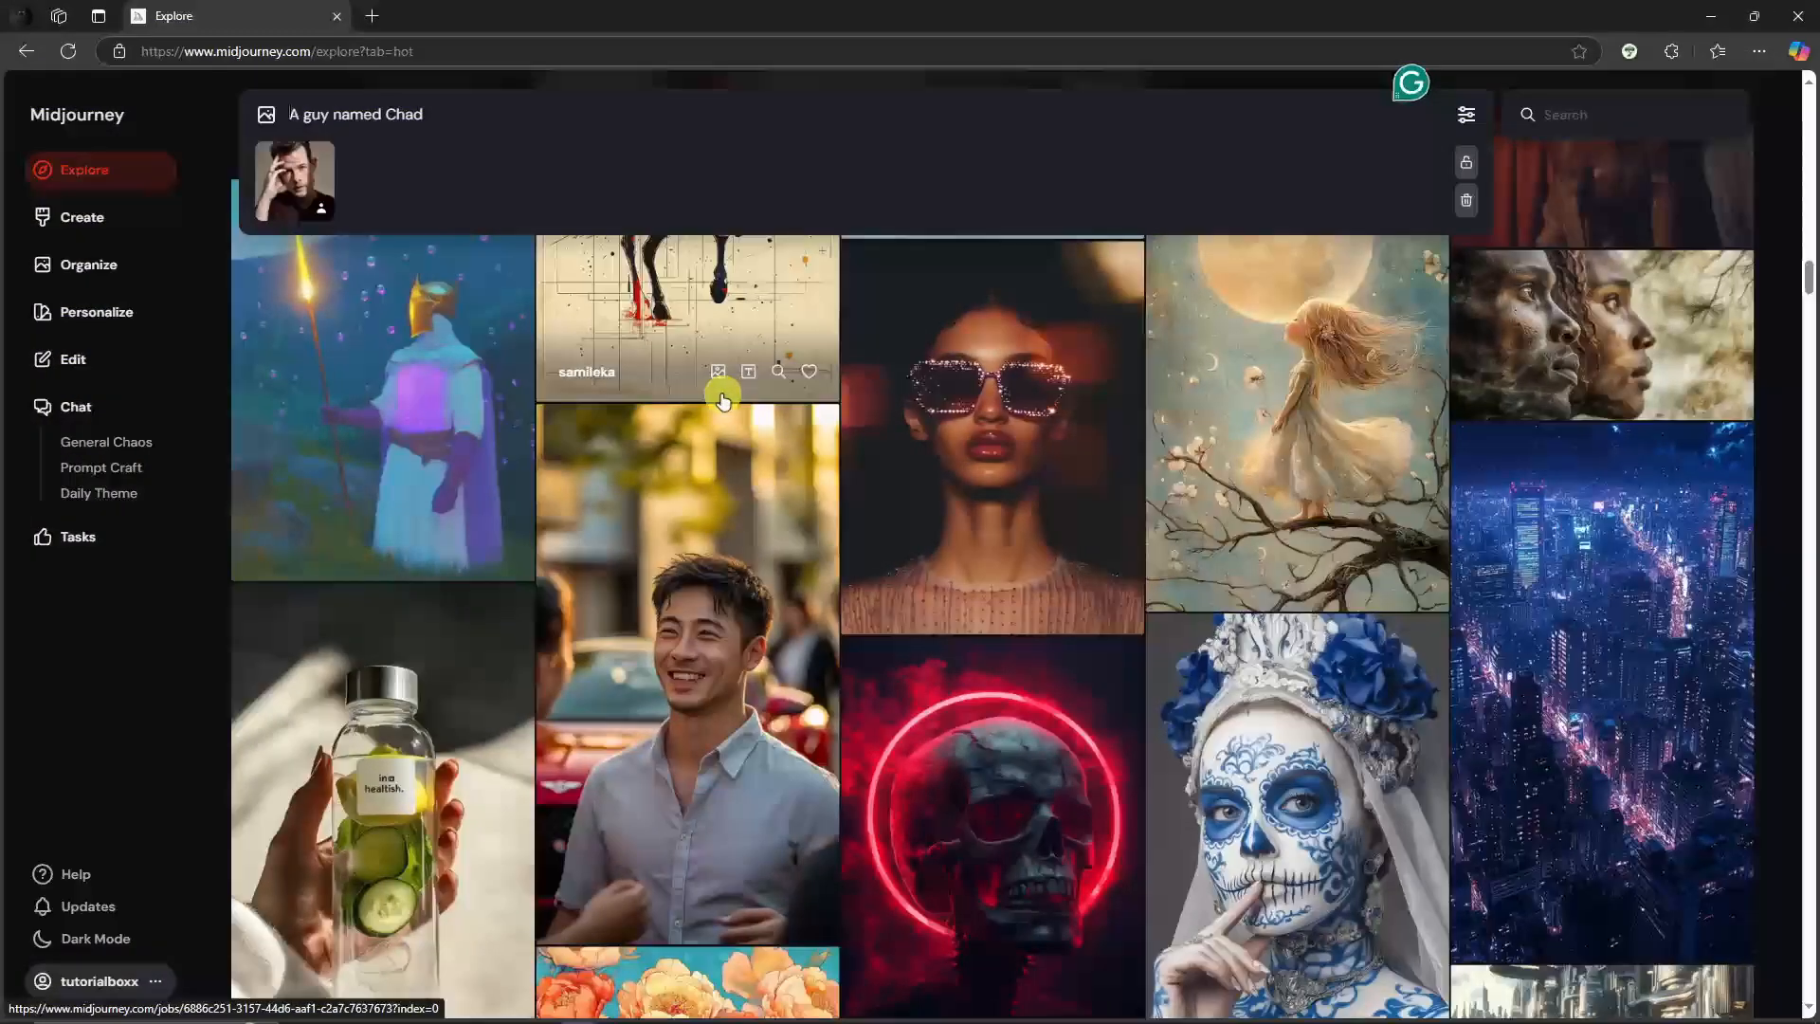
Step: Browse the Explore feed and open the photo of a smiling man beside a red car to read its prompt
{"action": "scroll", "coordinate": [929, 654], "scroll_direction": "down", "scroll_amount": 7}
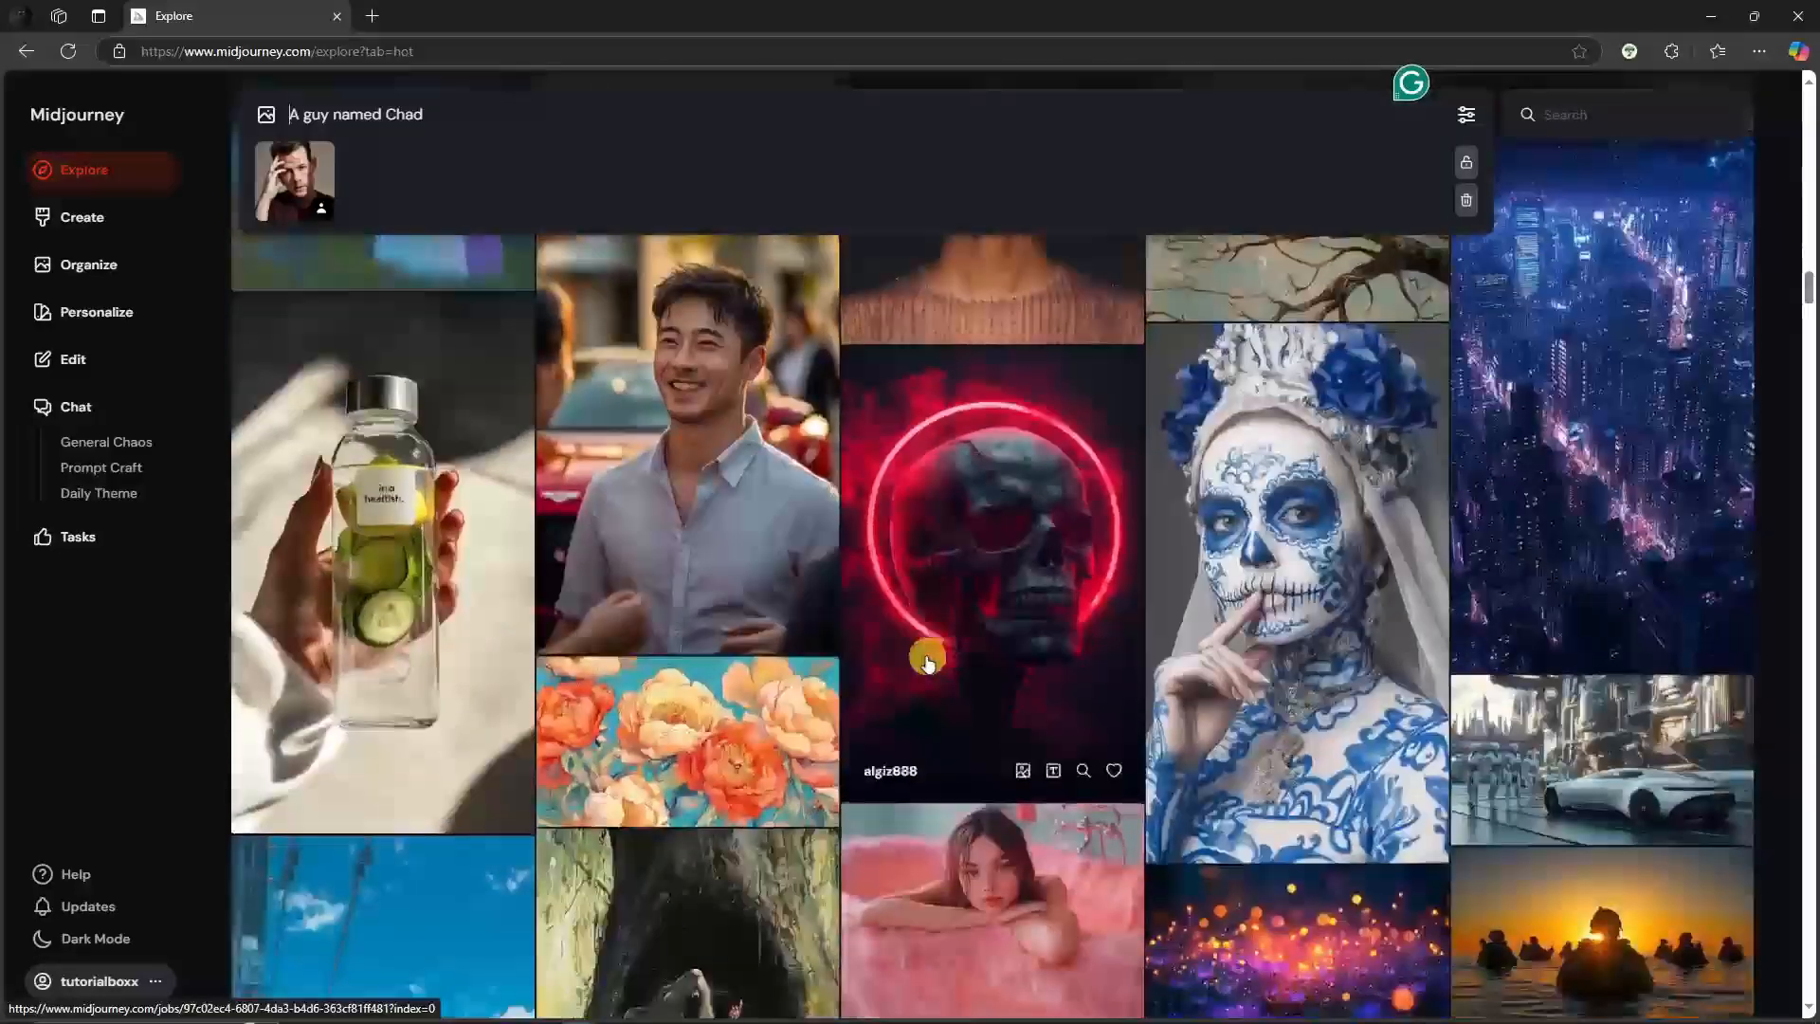
{"action": "scroll", "coordinate": [668, 620], "scroll_direction": "down", "scroll_amount": 8}
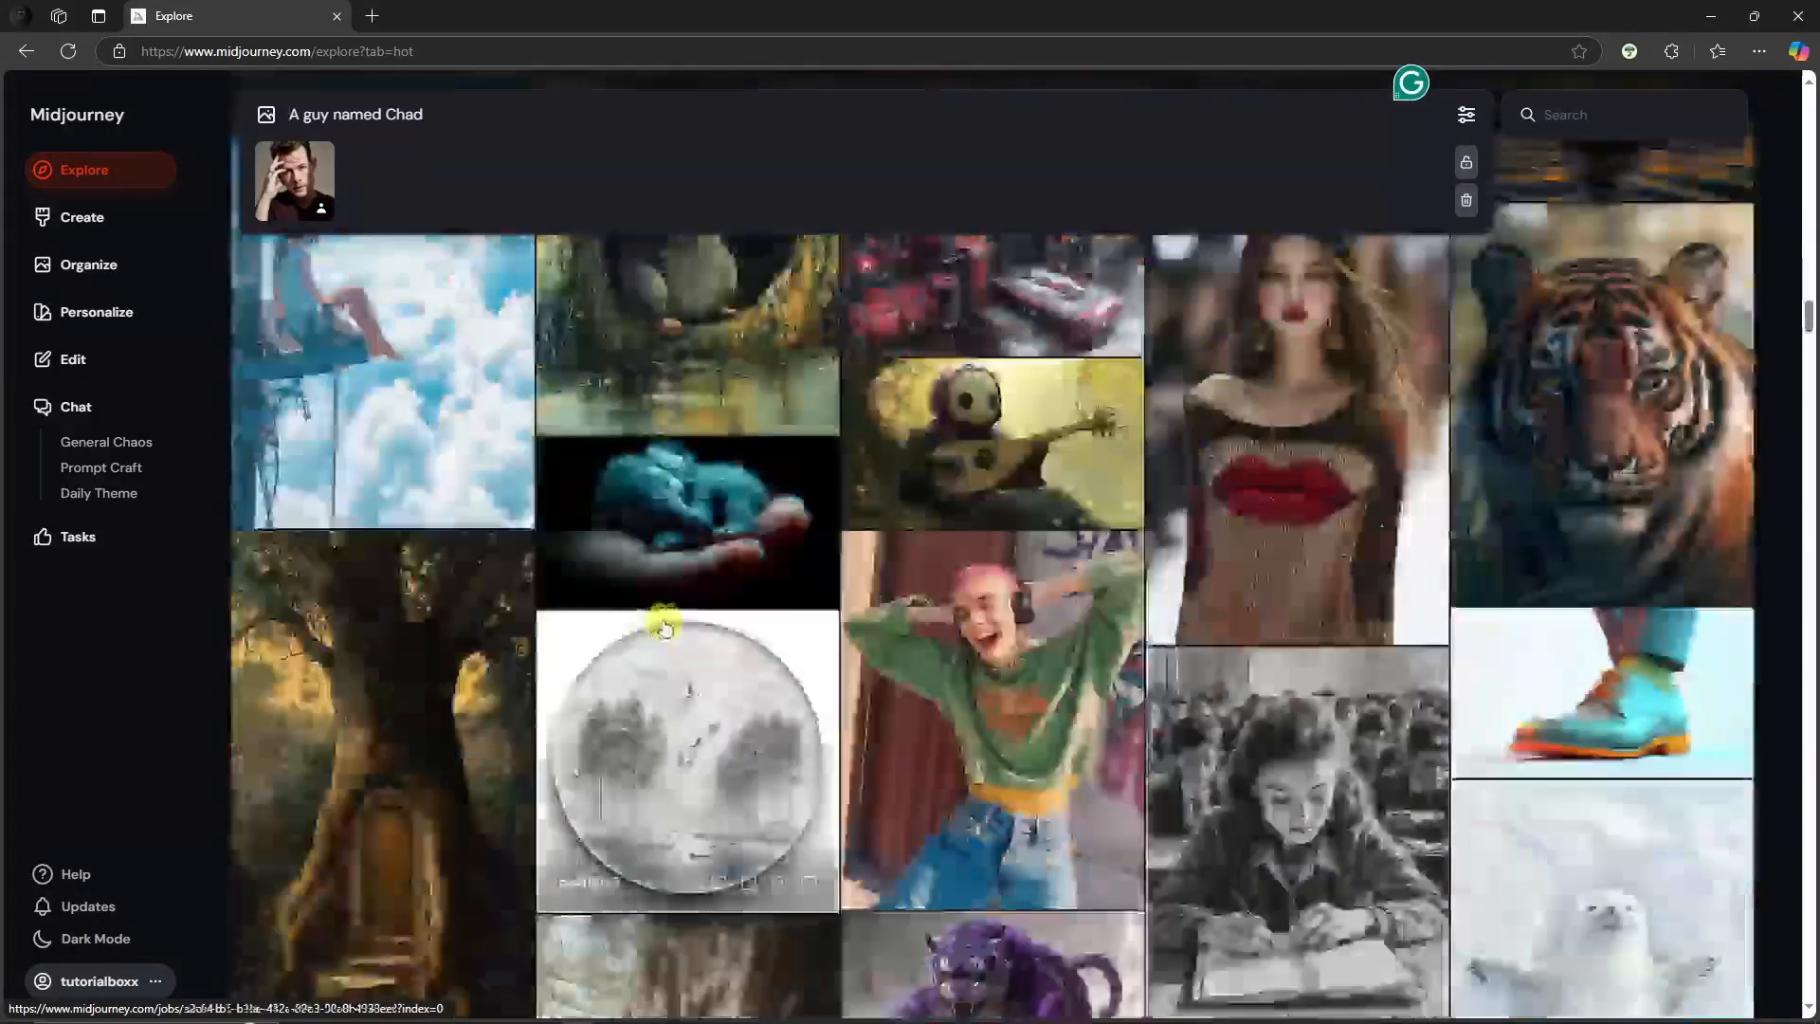
{"action": "scroll", "coordinate": [673, 630], "scroll_direction": "down", "scroll_amount": 4}
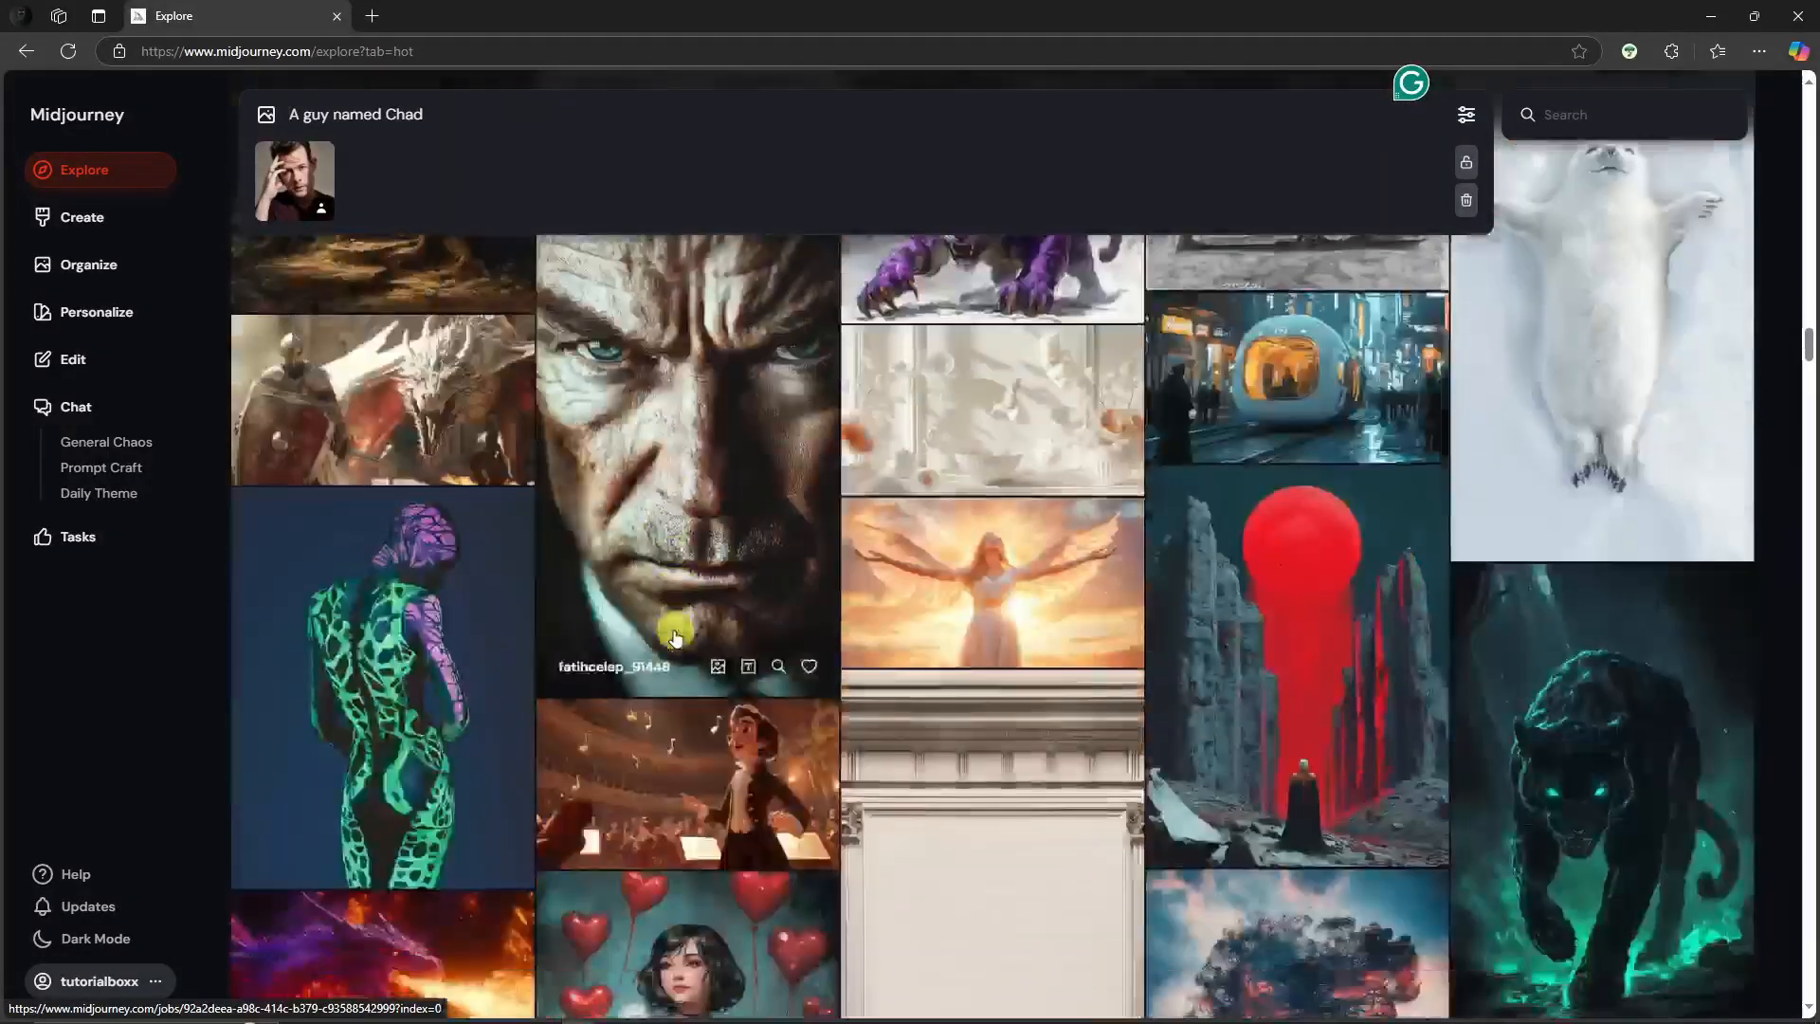
{"action": "scroll", "coordinate": [676, 633], "scroll_direction": "up", "scroll_amount": 15}
{"action": "scroll", "coordinate": [694, 640], "scroll_direction": "up", "scroll_amount": 4}
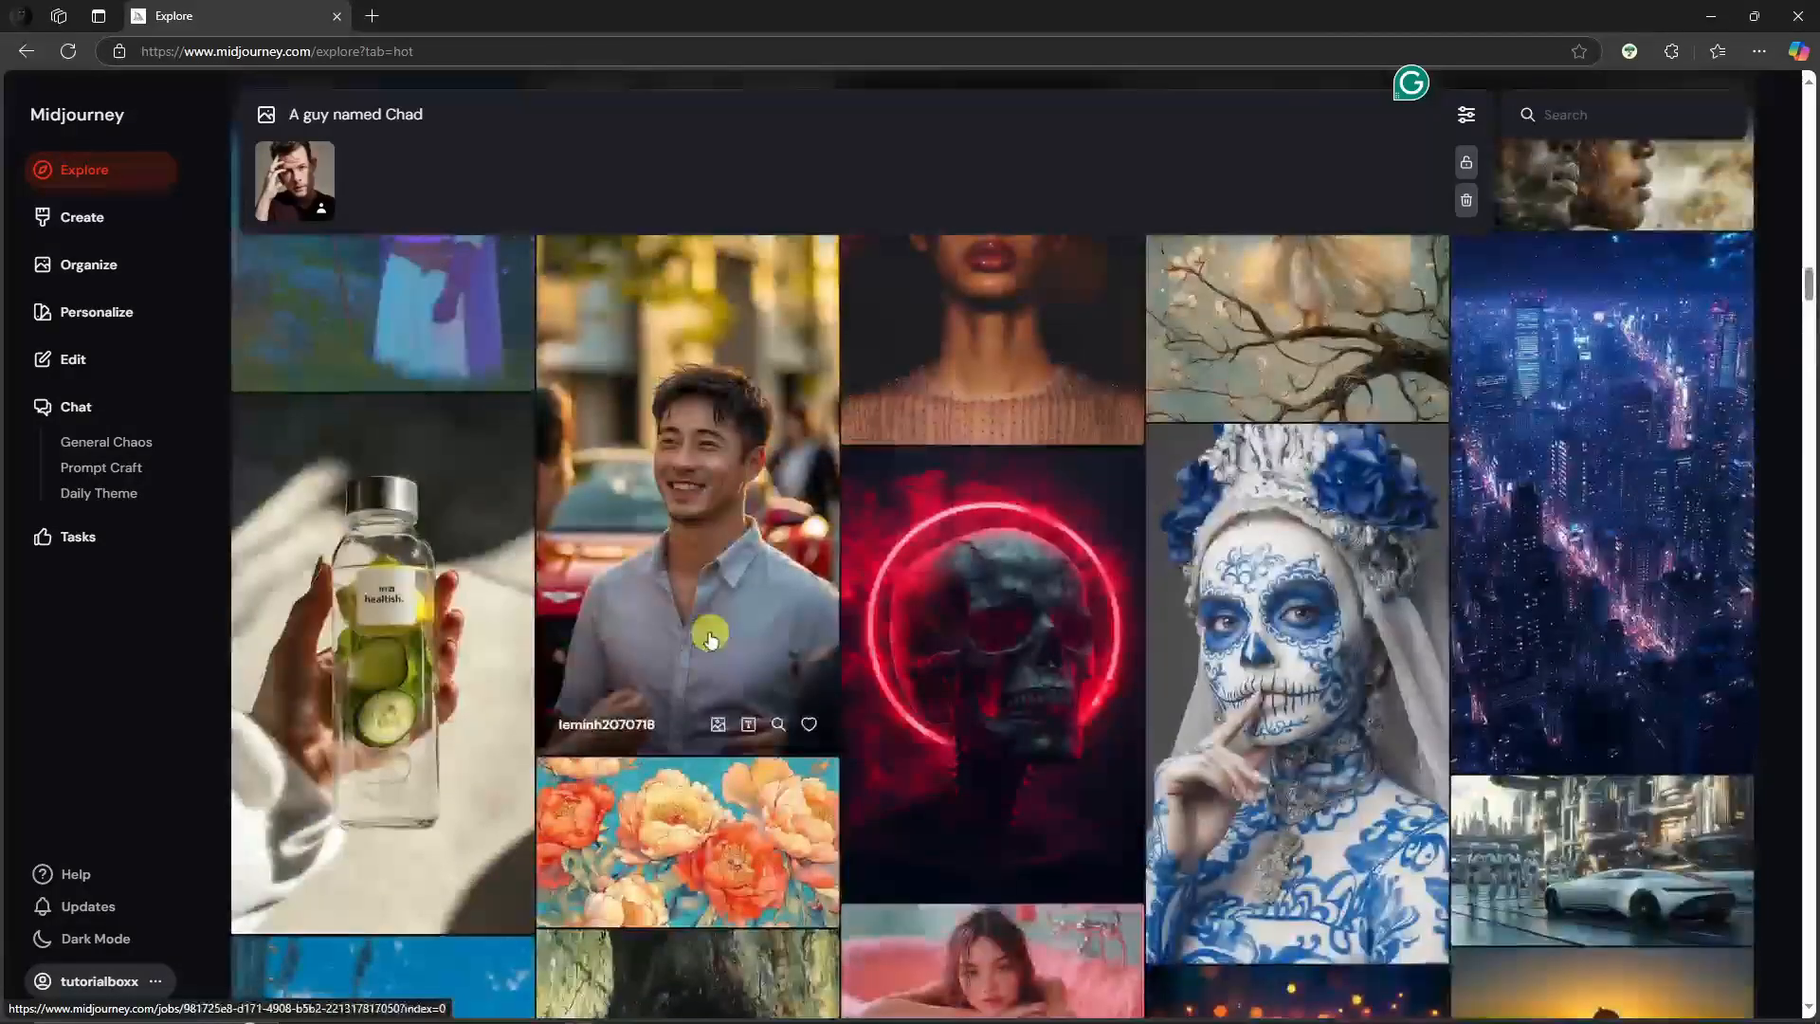
{"action": "left_click", "coordinate": [734, 477]}
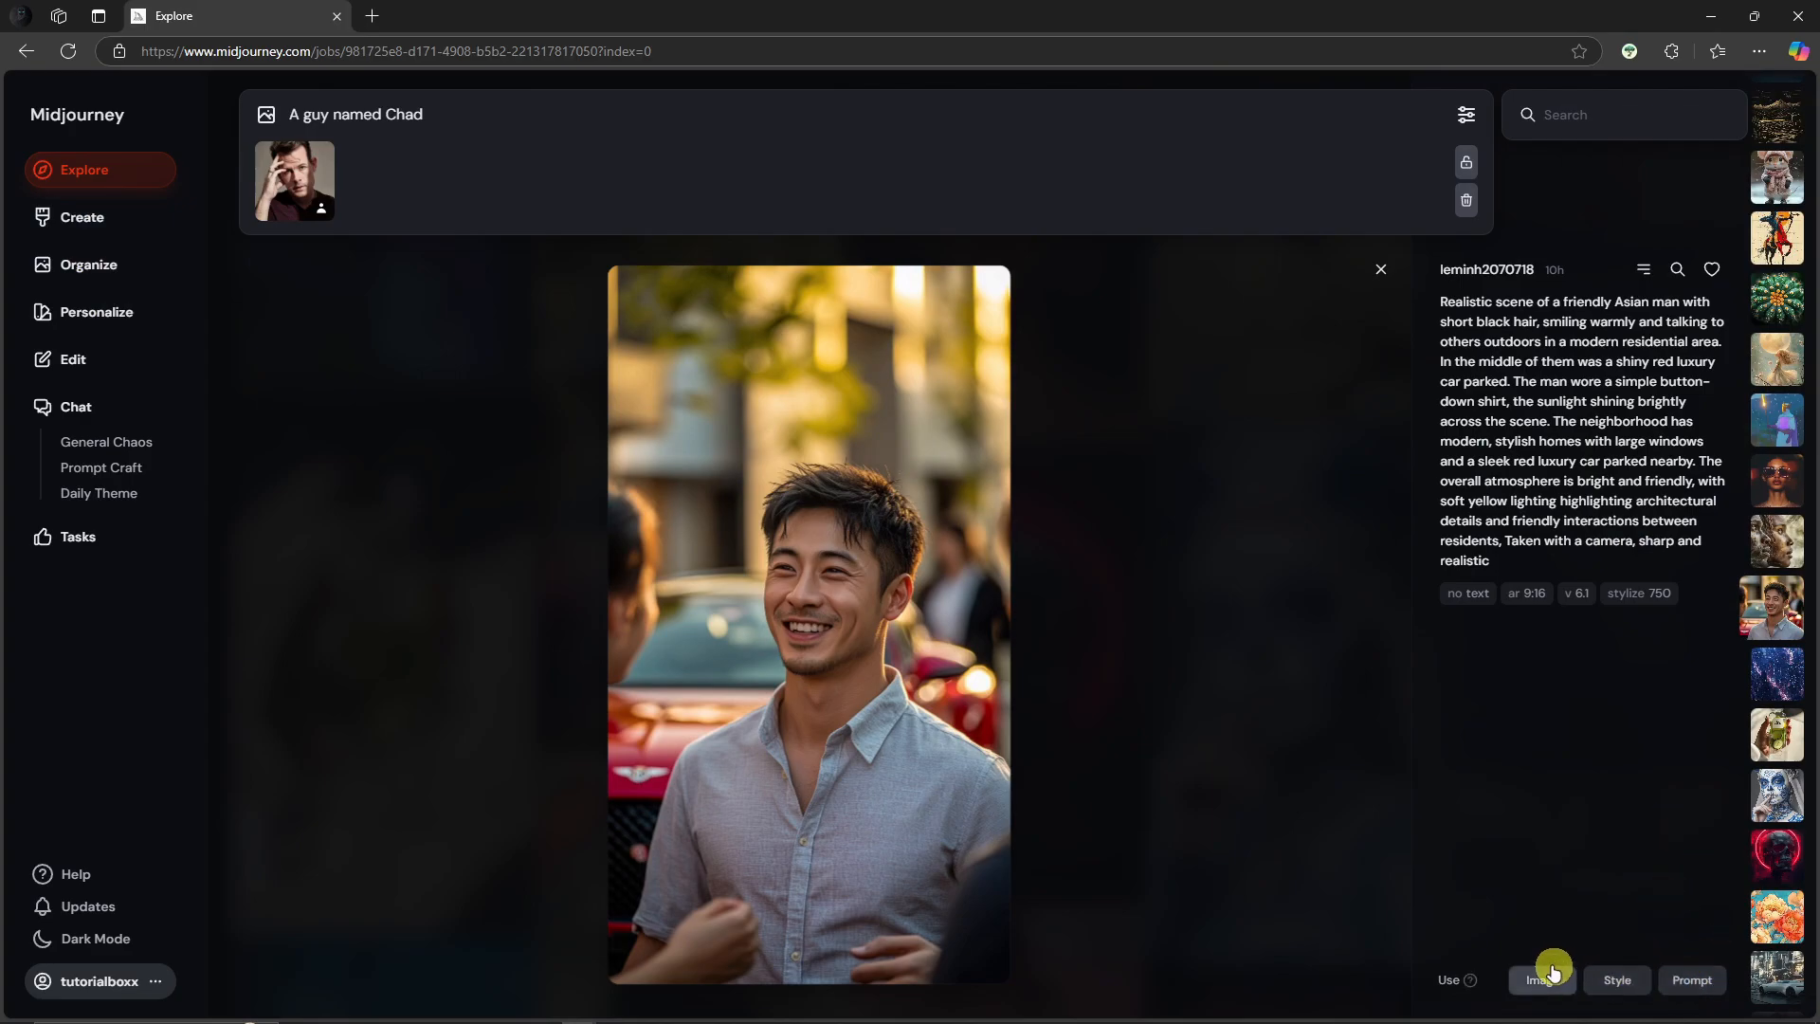
Step: Open the WW2 Soviet pilot close-up from the Create page in the editor and choose to open it in the full editor
{"action": "left_click", "coordinate": [113, 225]}
{"action": "left_click", "coordinate": [668, 687]}
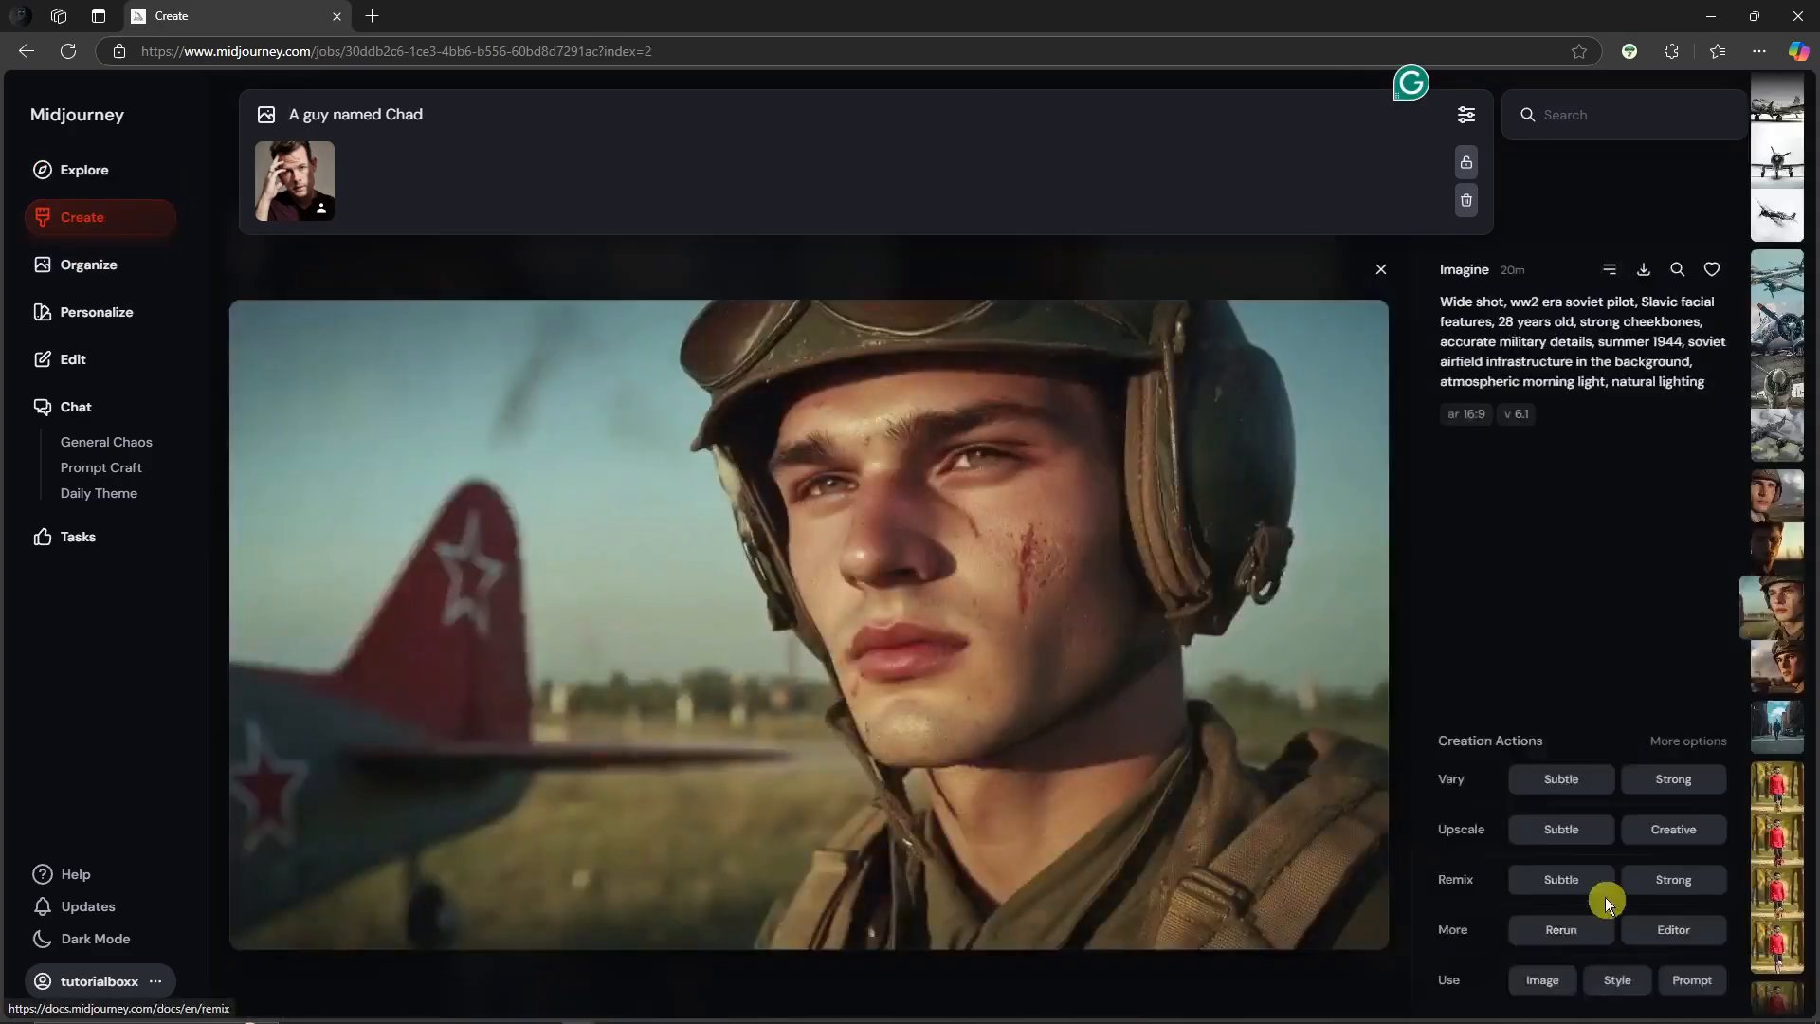
{"action": "left_click", "coordinate": [1597, 918]}
{"action": "left_click", "coordinate": [1602, 892]}
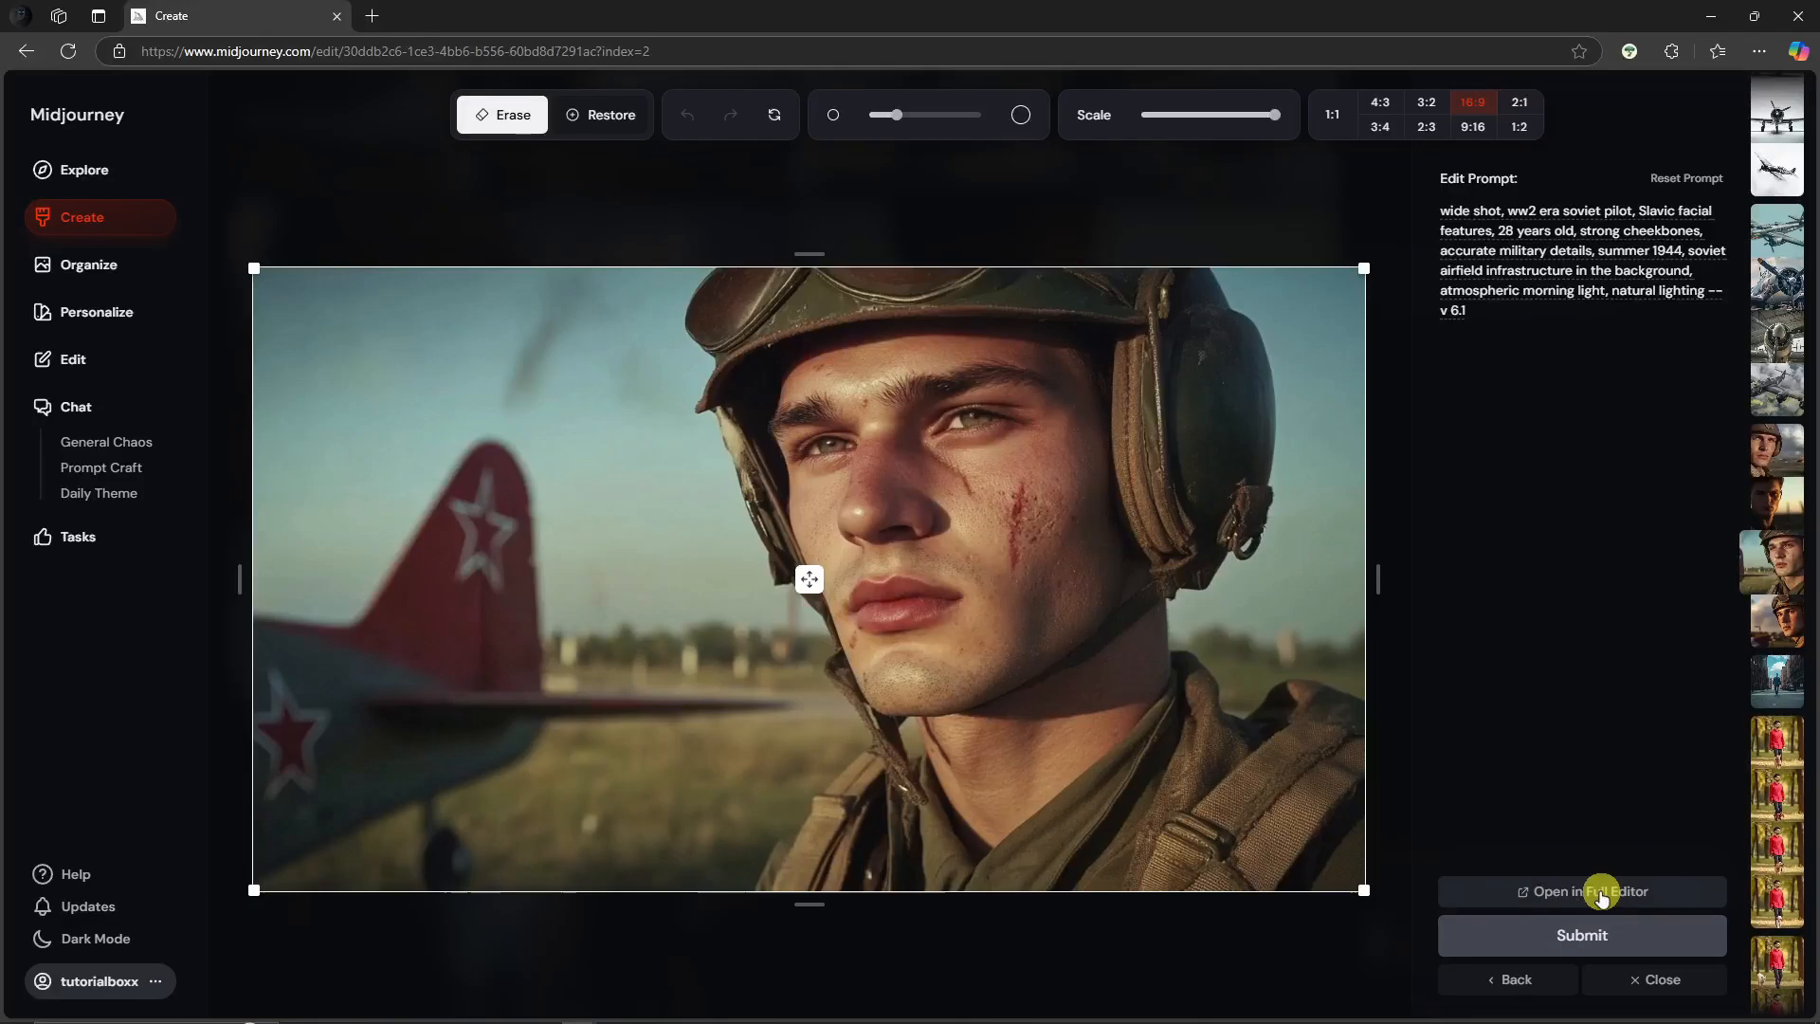